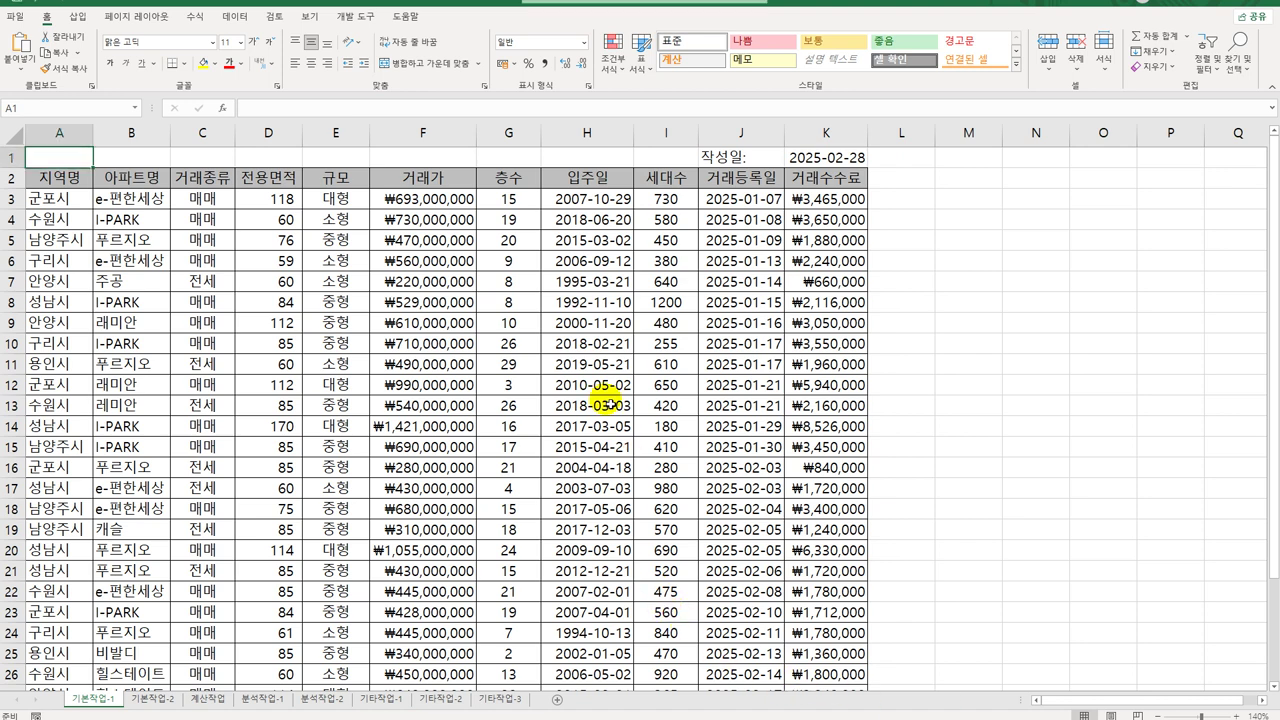
Enter the criteria heading 조건 in cell A34 below the transaction table.
scroll(508, 454, down, 6)
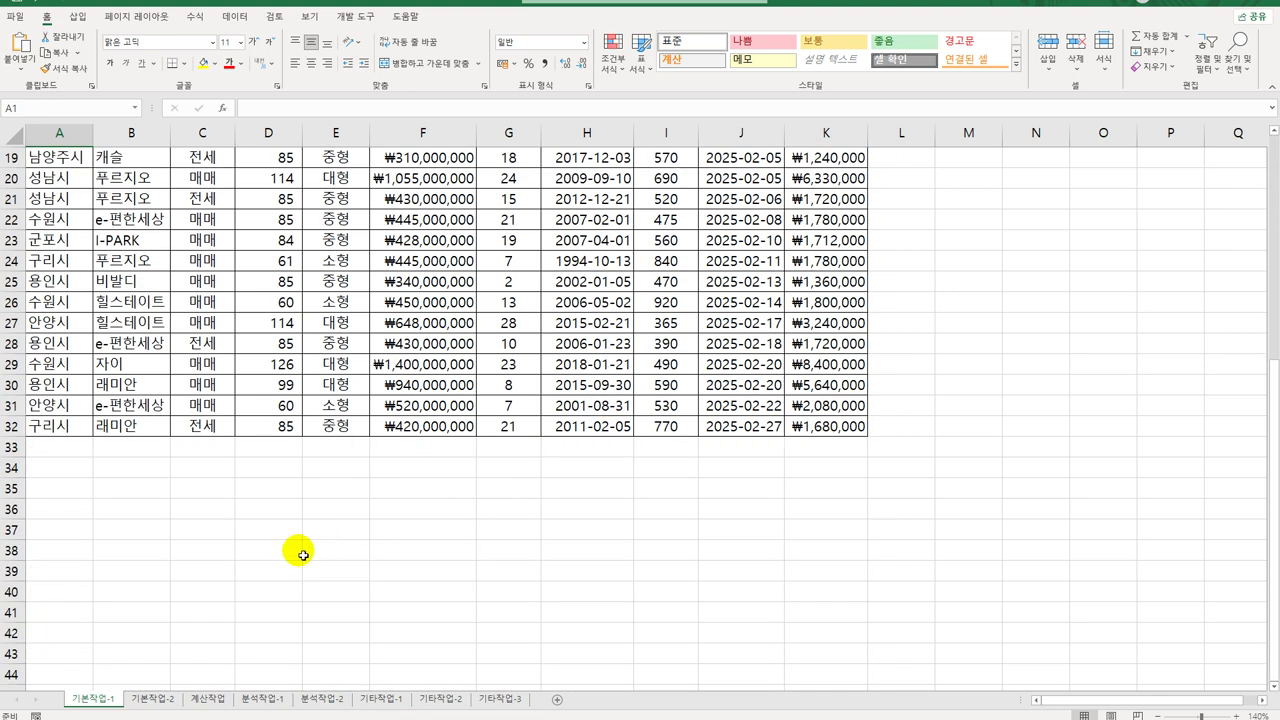
click(60, 468)
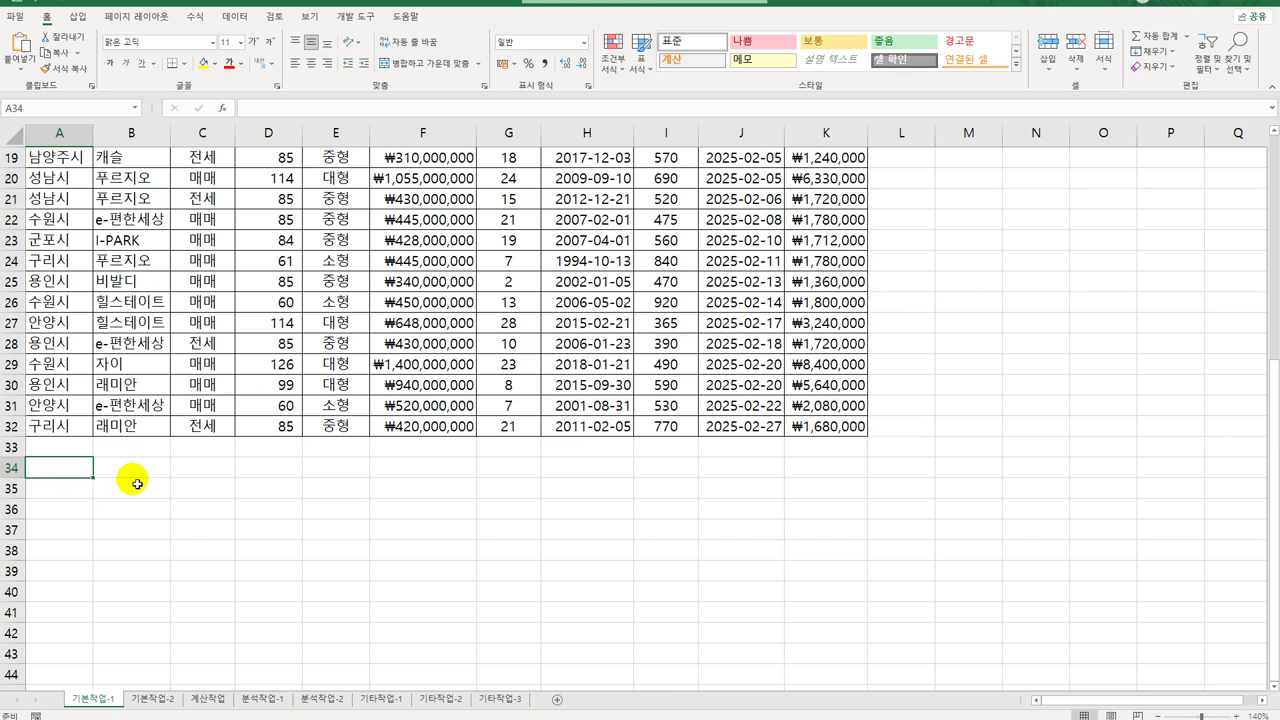
text(조건)
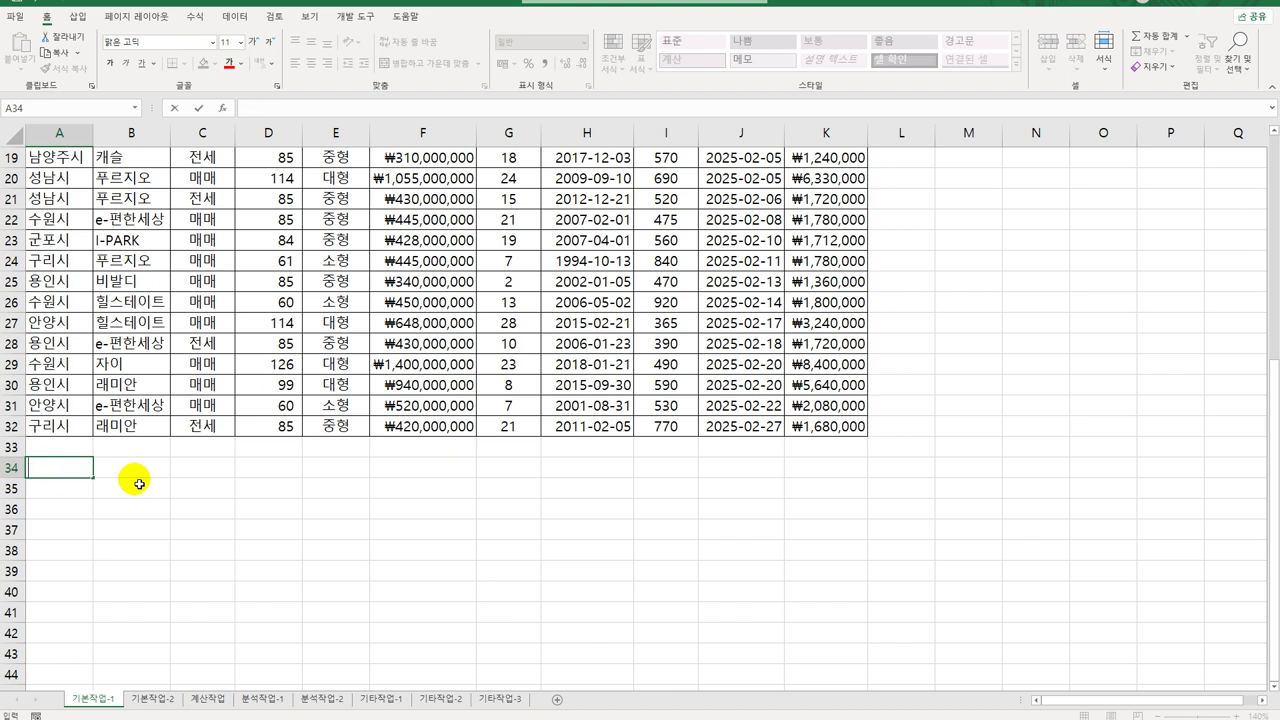
key(Return)
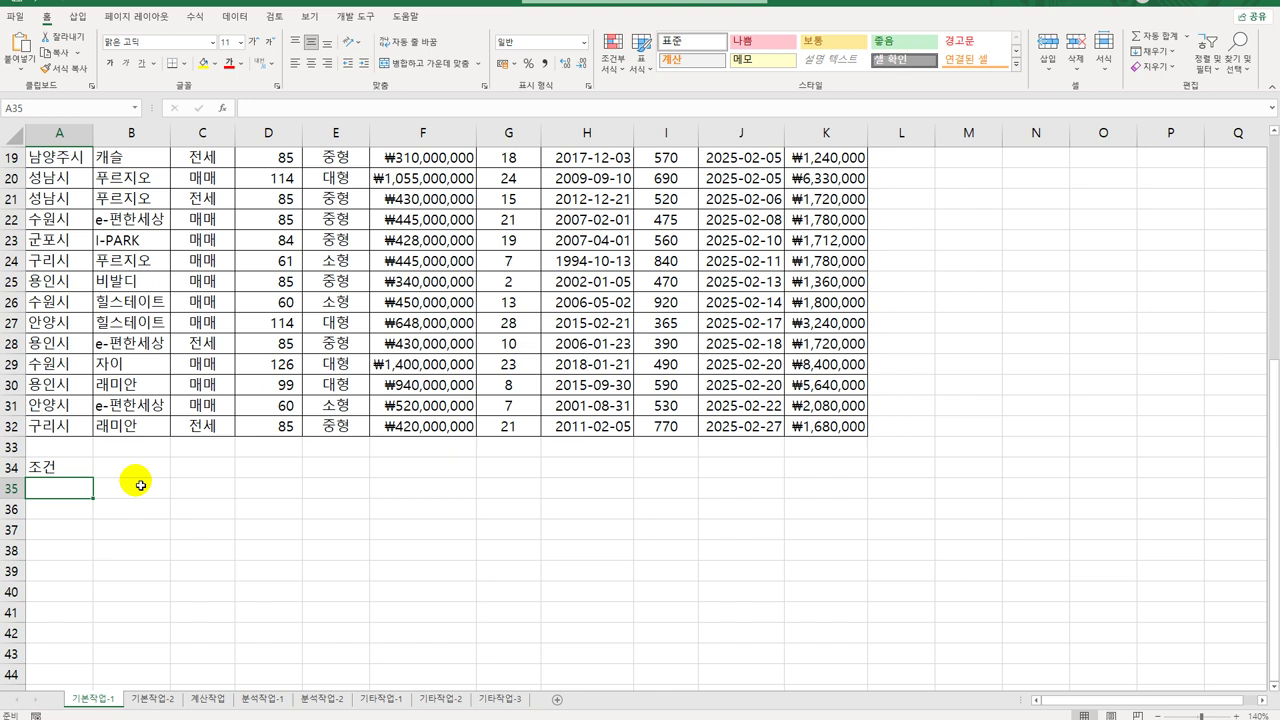
Start an AND formula in A35 whose first condition is the 전용면적 value D3>=100.
text(=an)
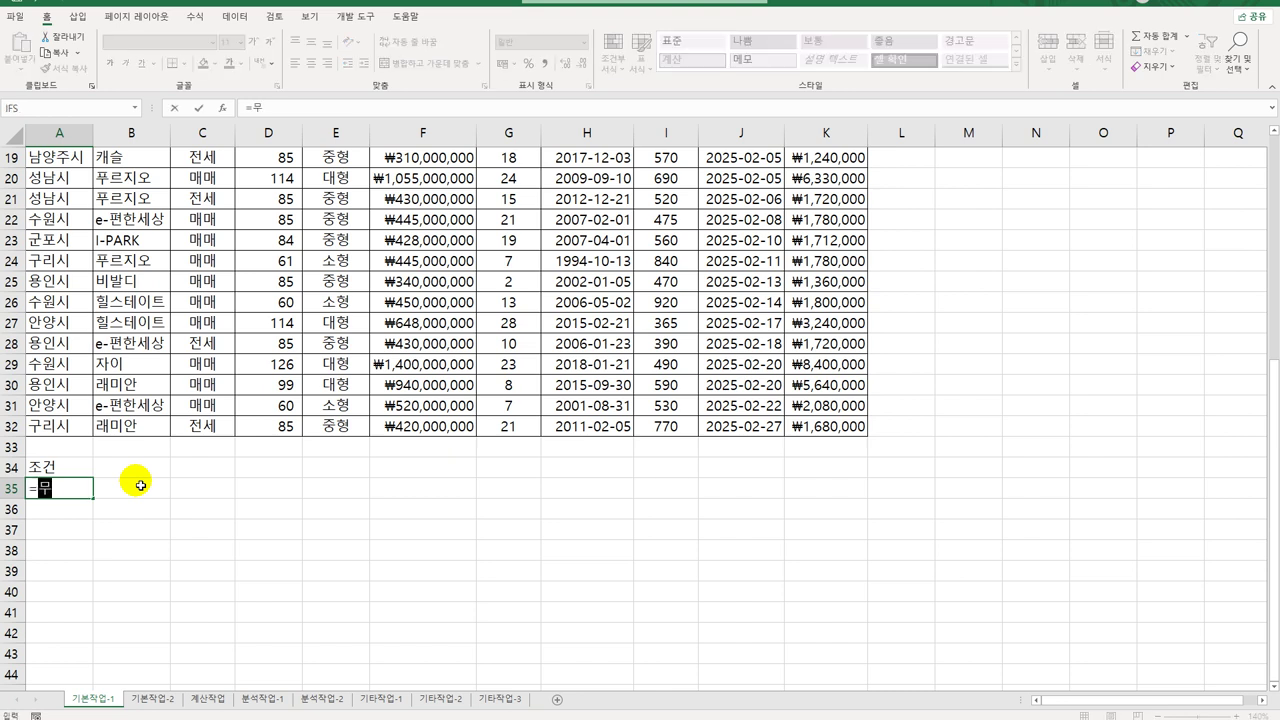
text(d()
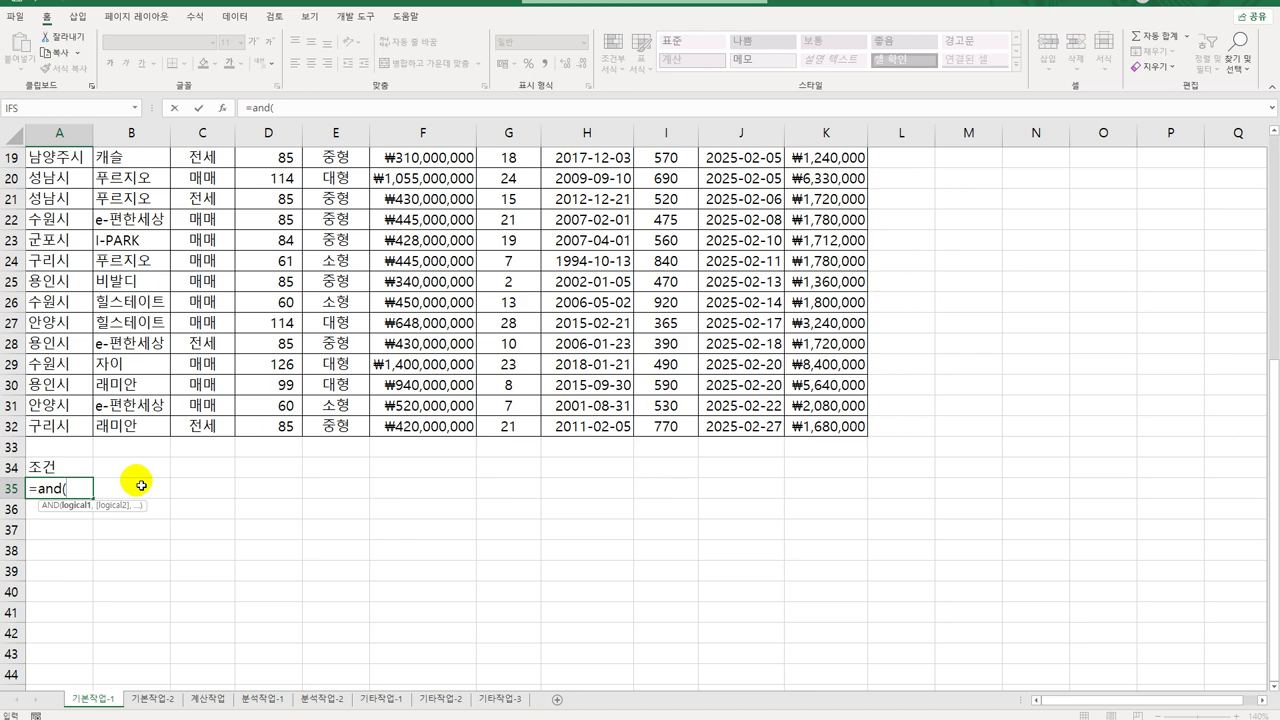
scroll(650, 468, up, 6)
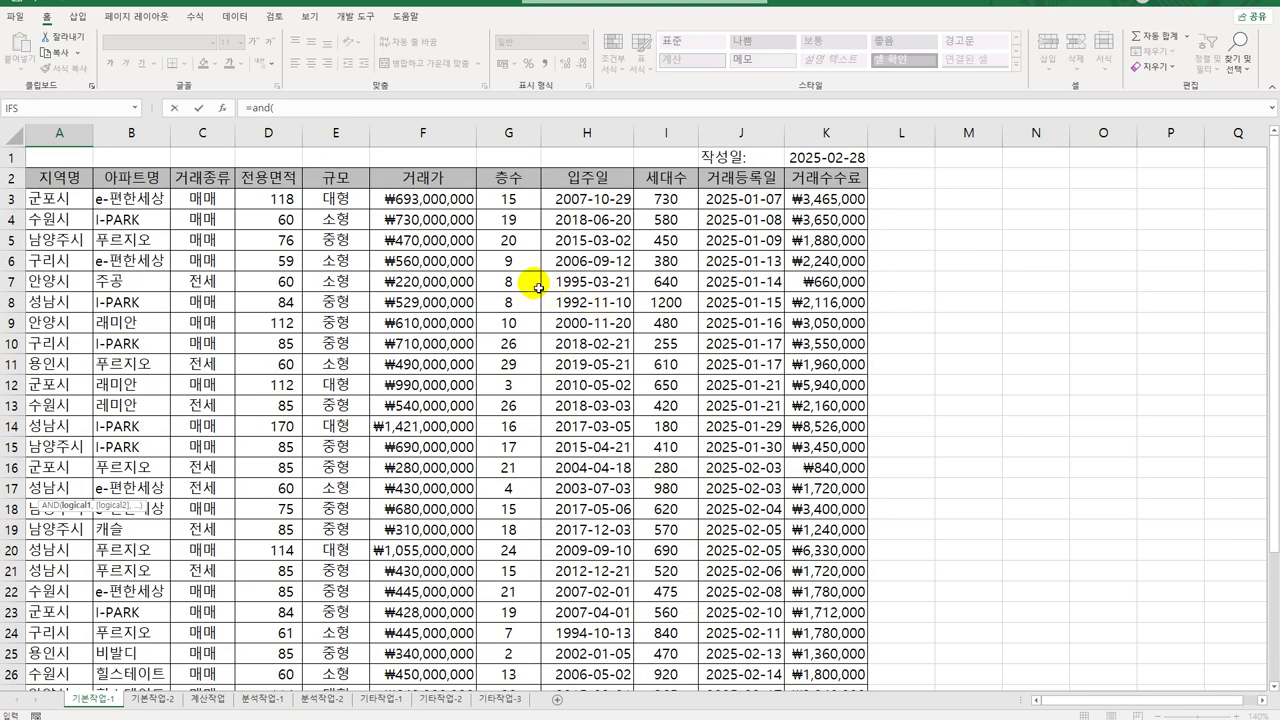
click(284, 203)
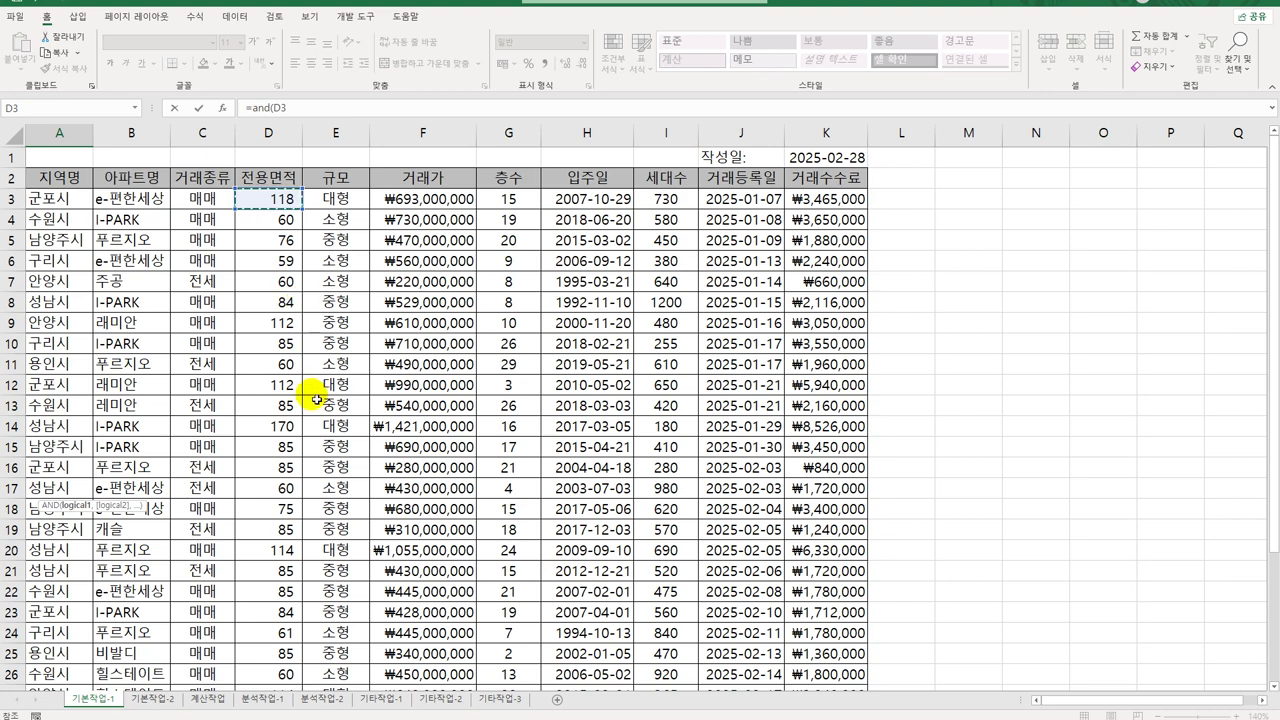
scroll(316, 399, down, 6)
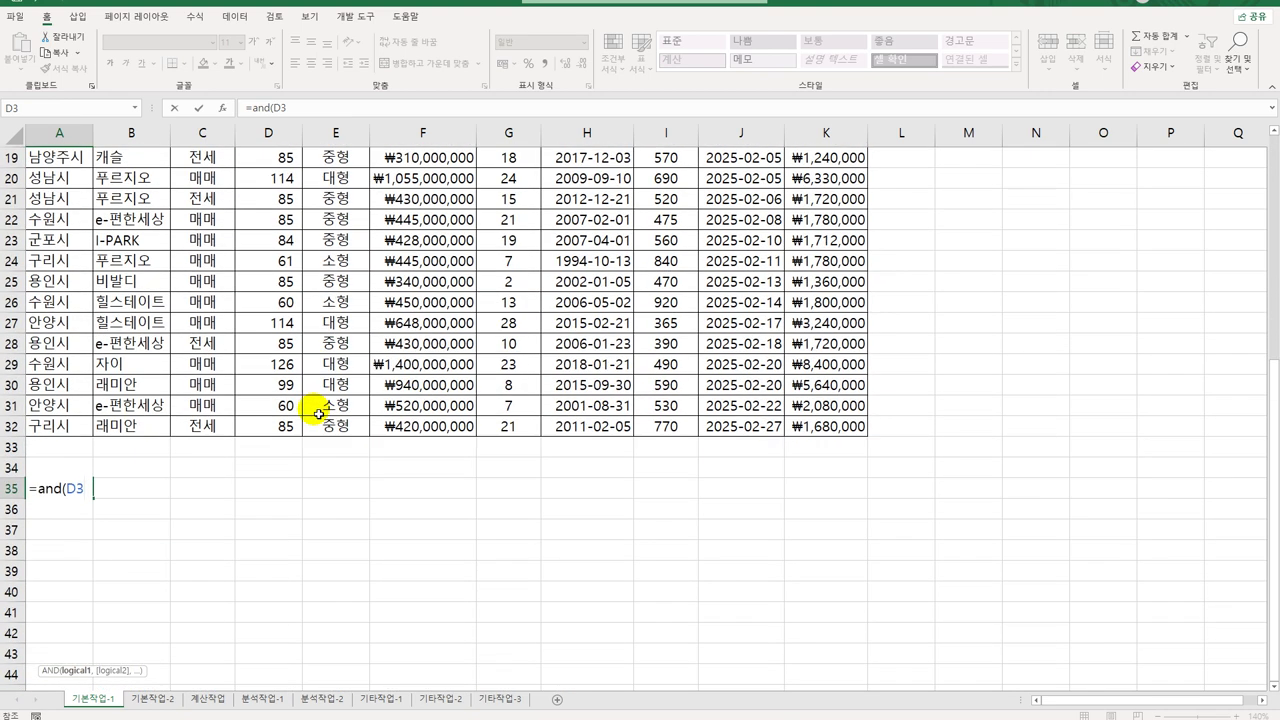
text(>=)
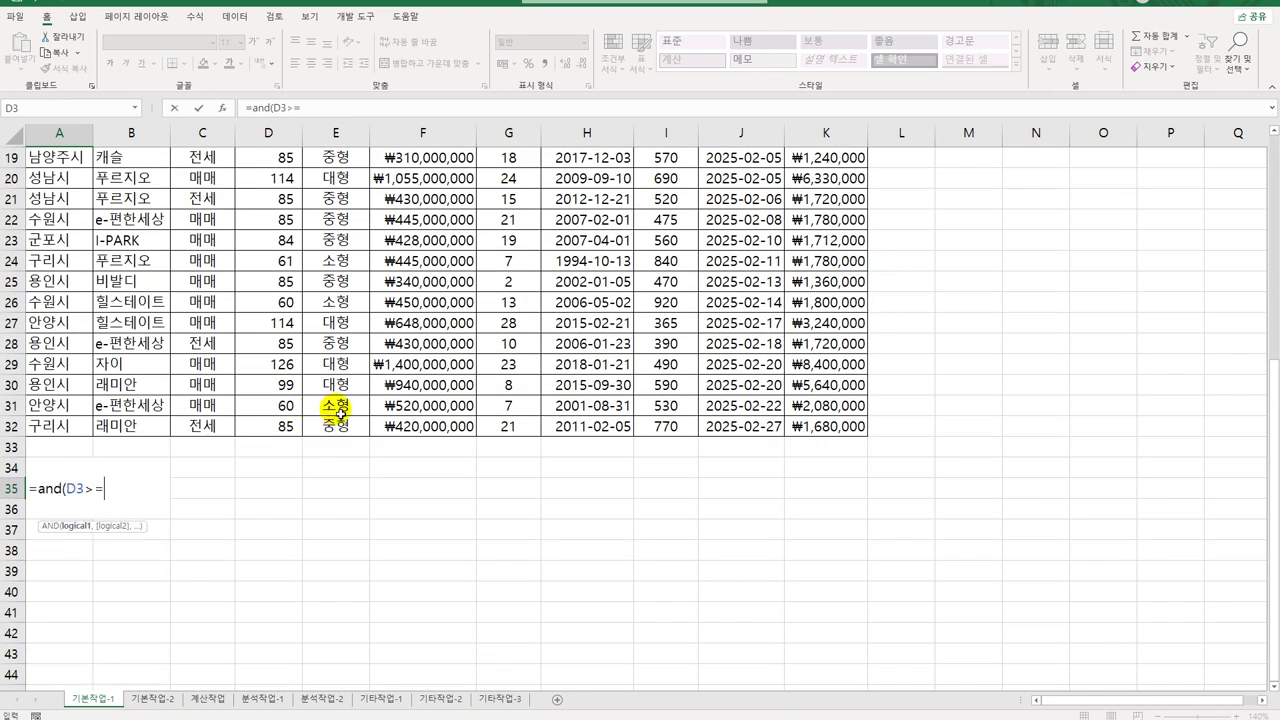
text(100,)
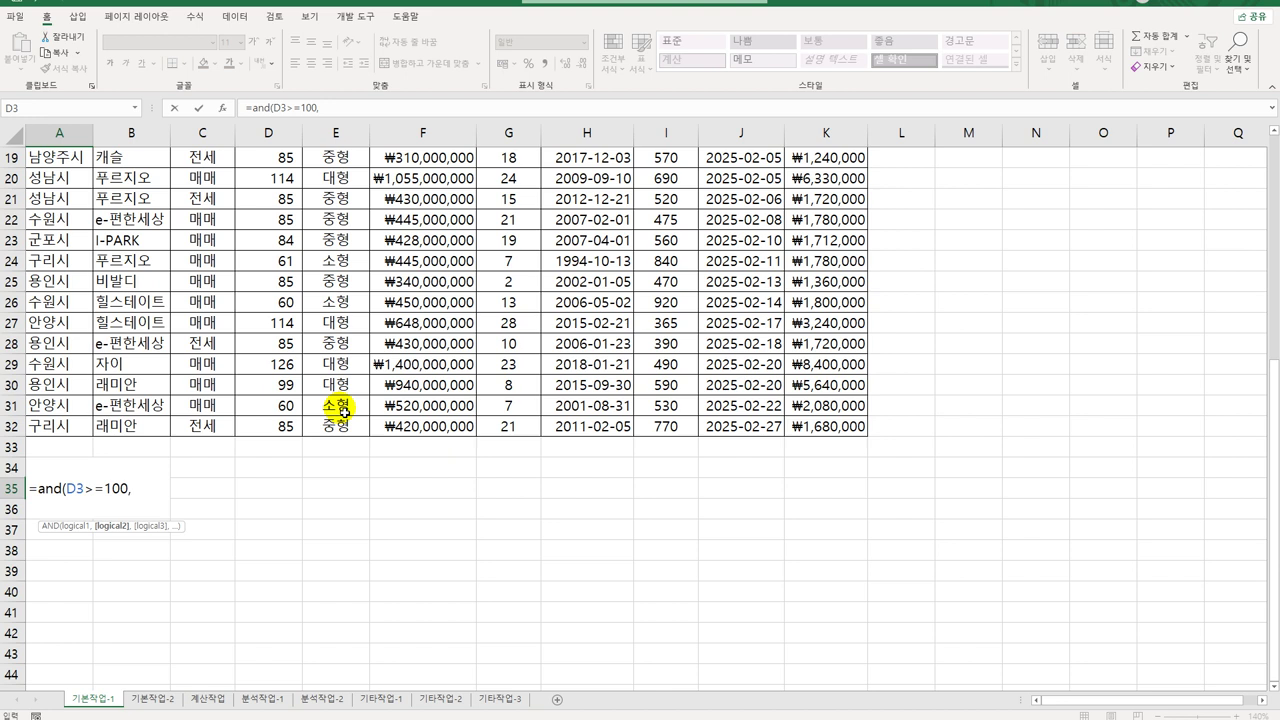
Begin the second condition of the A35 formula with EDATE(H3,120), based on the first 입주일 date.
text(e)
key(Tab)
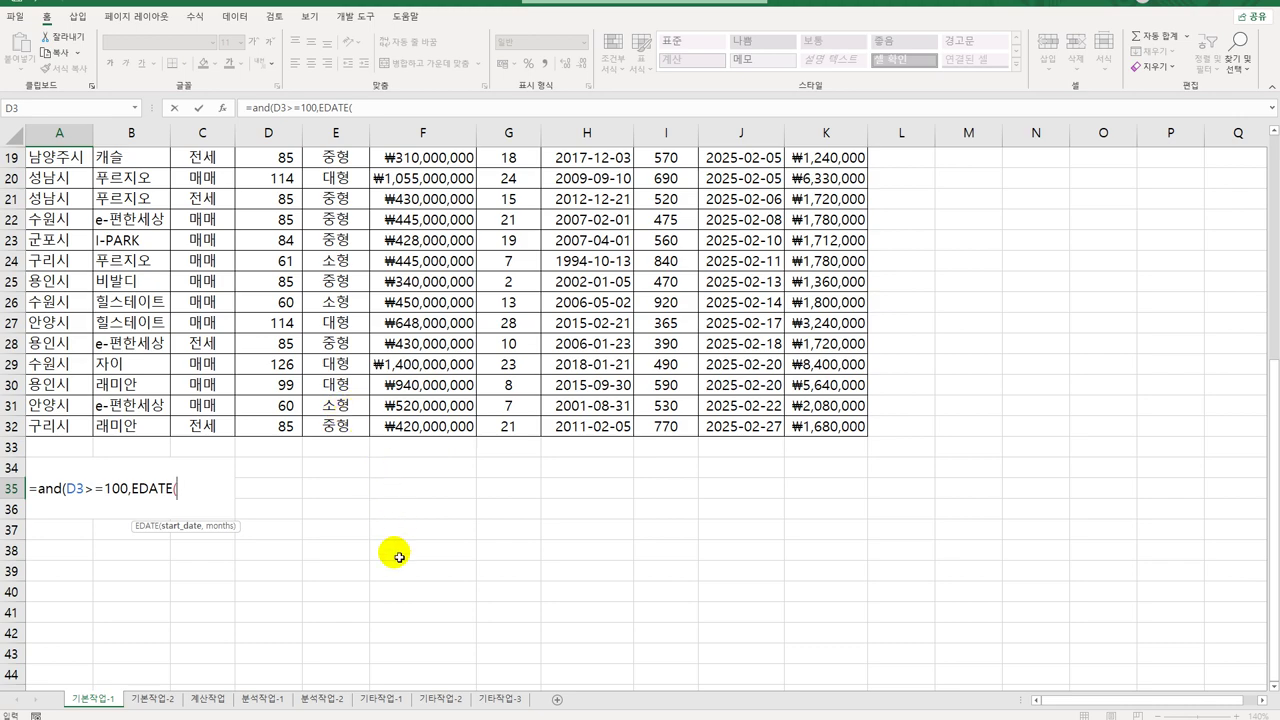
scroll(398, 557, up, 6)
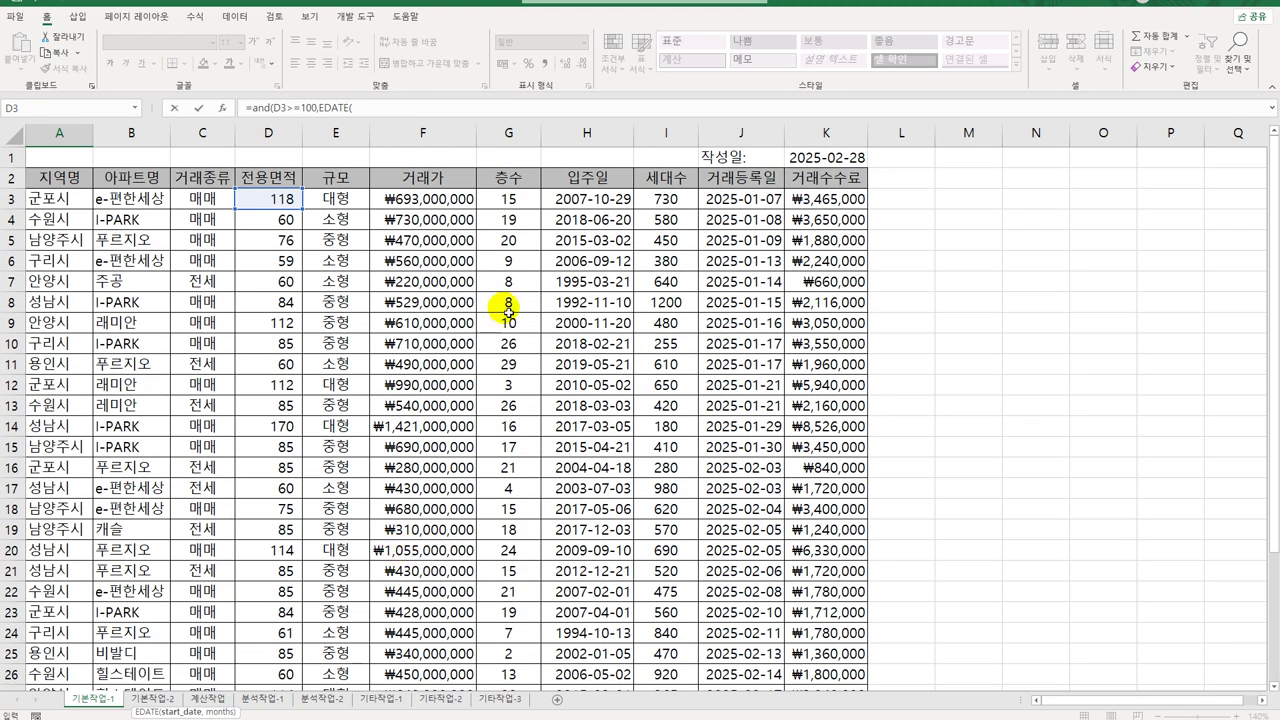
click(548, 200)
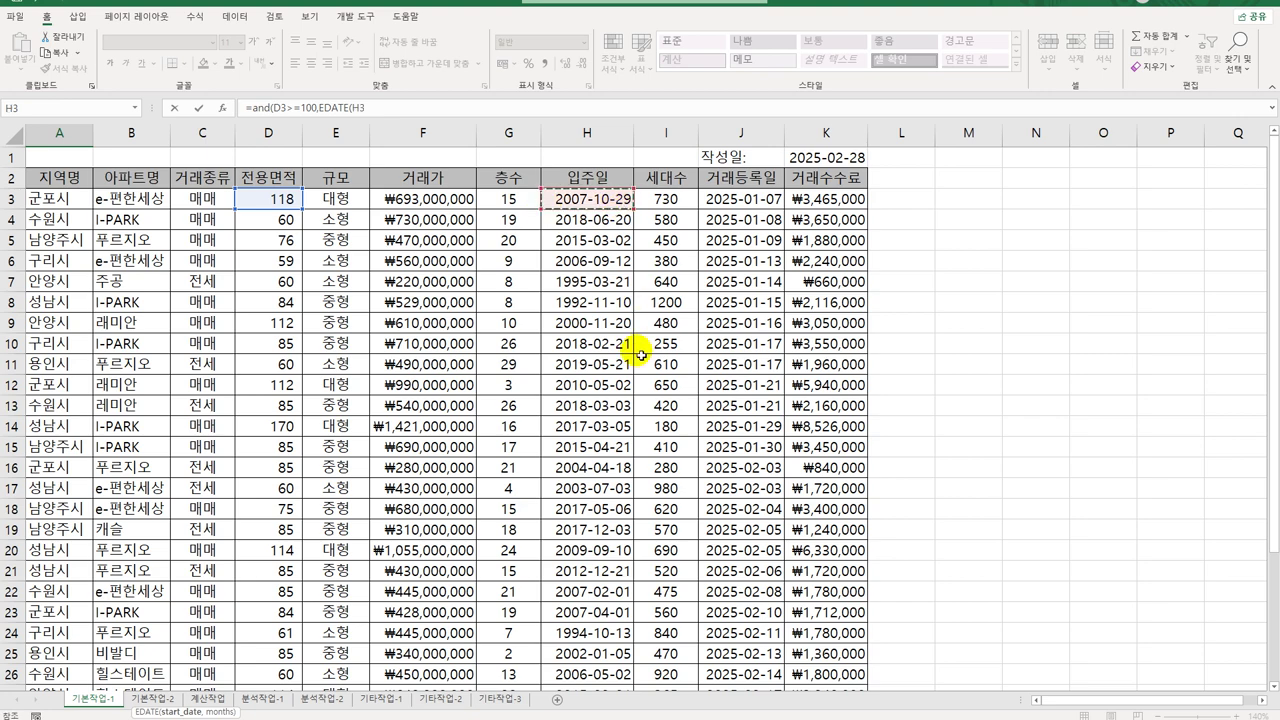
scroll(640, 355, down, 6)
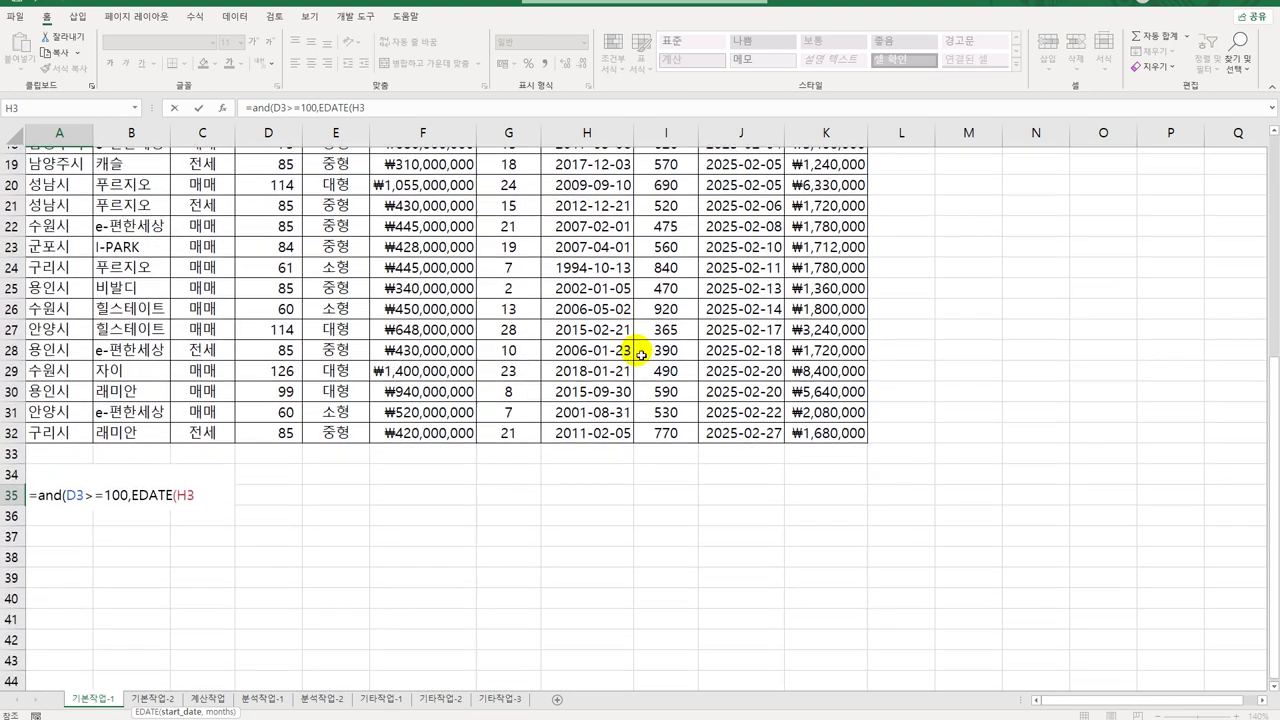
text(,)
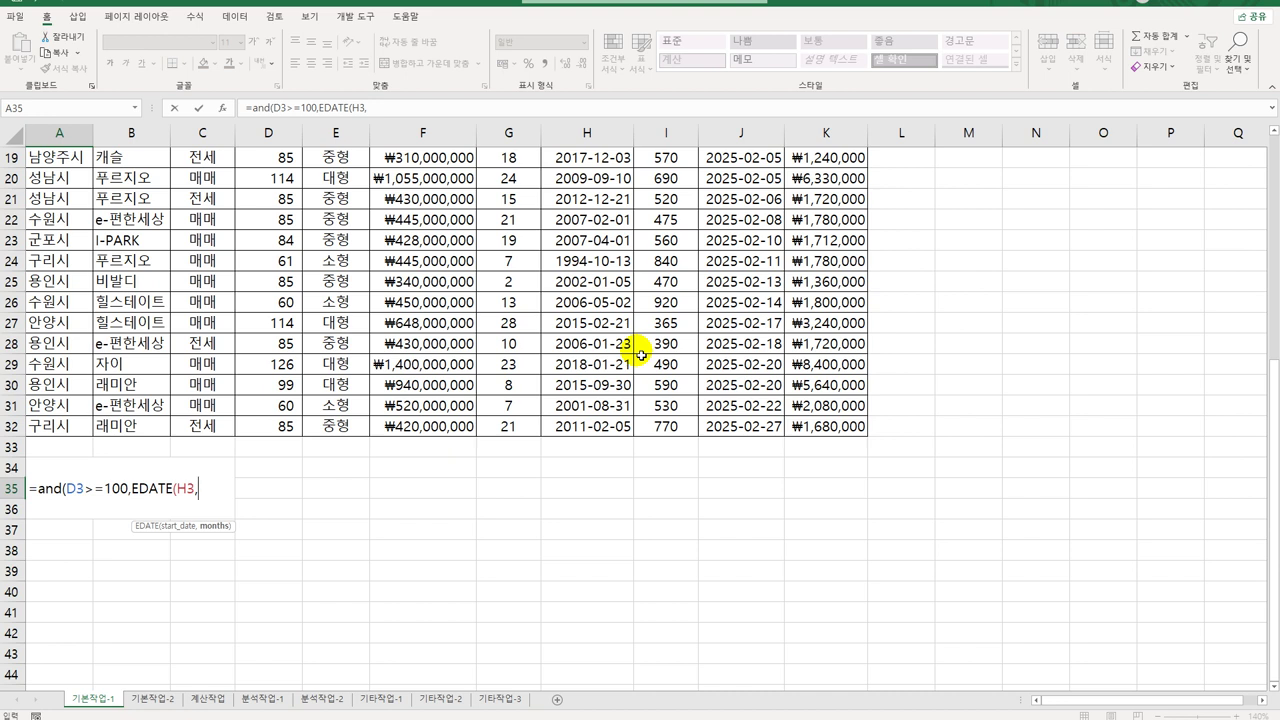
key(BackSpace)
text(10*12)
key(BackSpace)
key(BackSpace)
key(BackSpace)
key(BackSpace)
text(20))
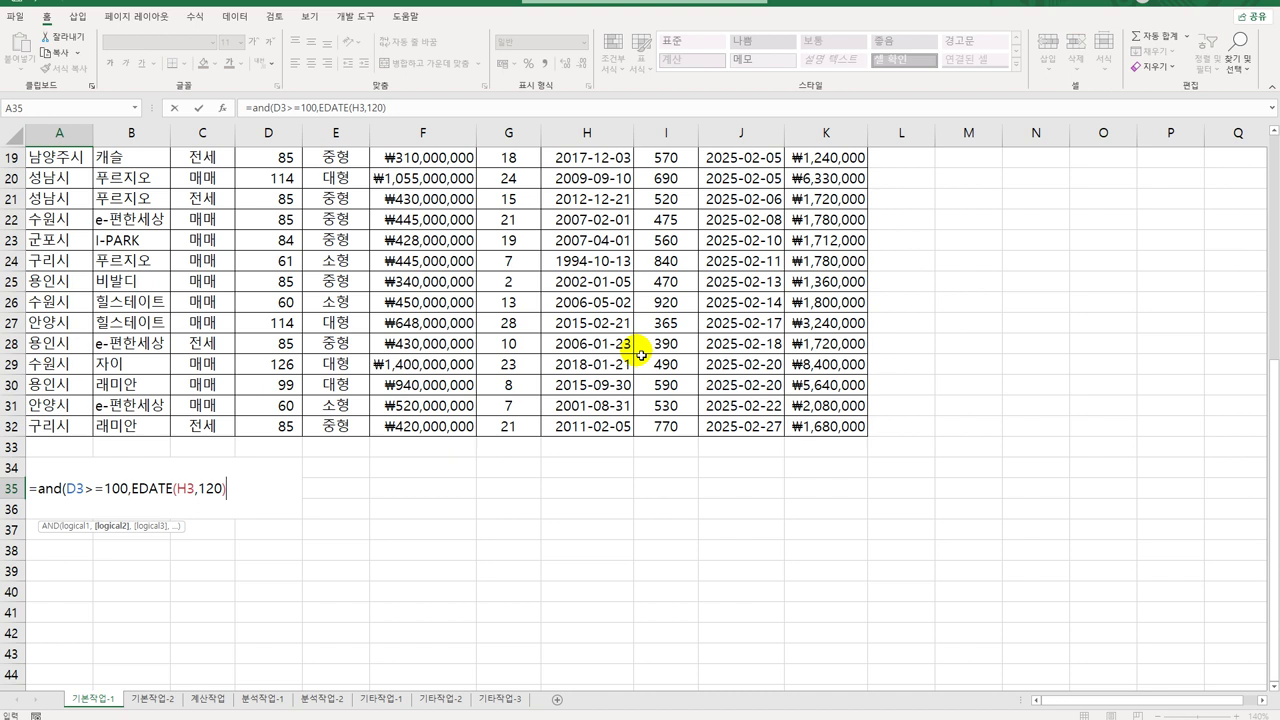
Complete the second condition of A35 as greater than or equal to (>=) the 작성일 date in K1, using an absolute reference.
text(>=)
scroll(800, 383, up, 6)
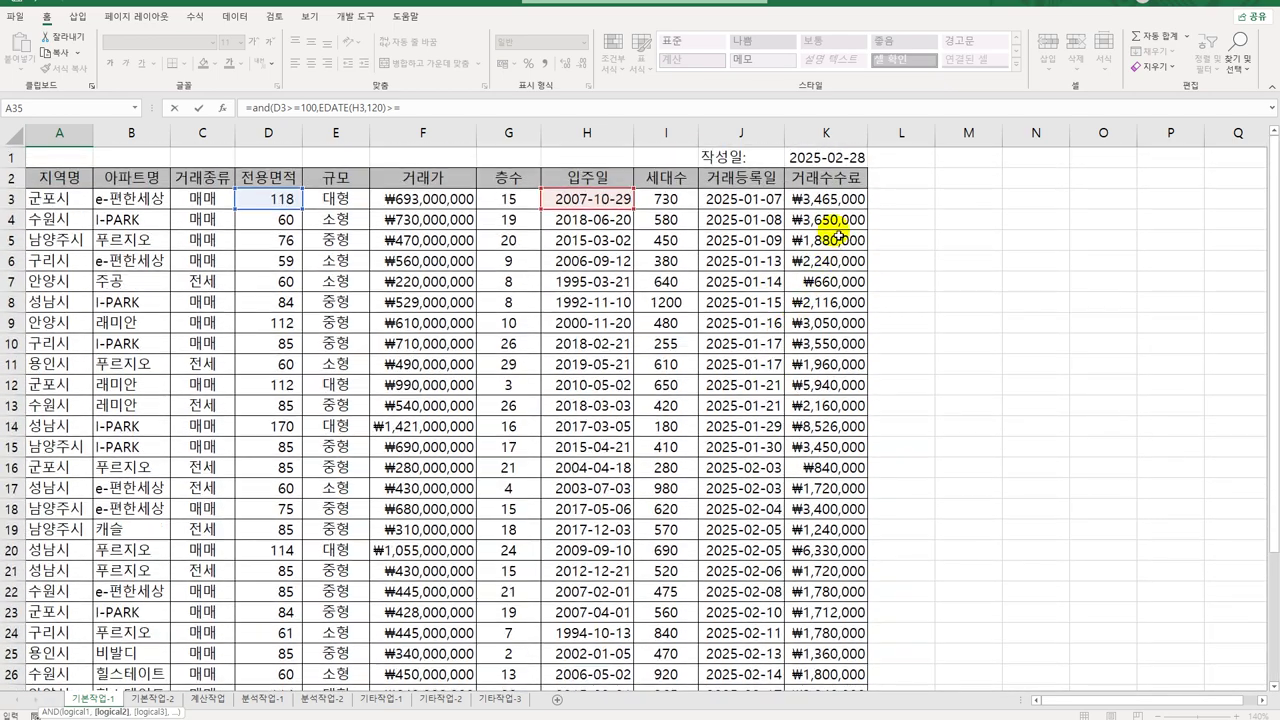
click(826, 157)
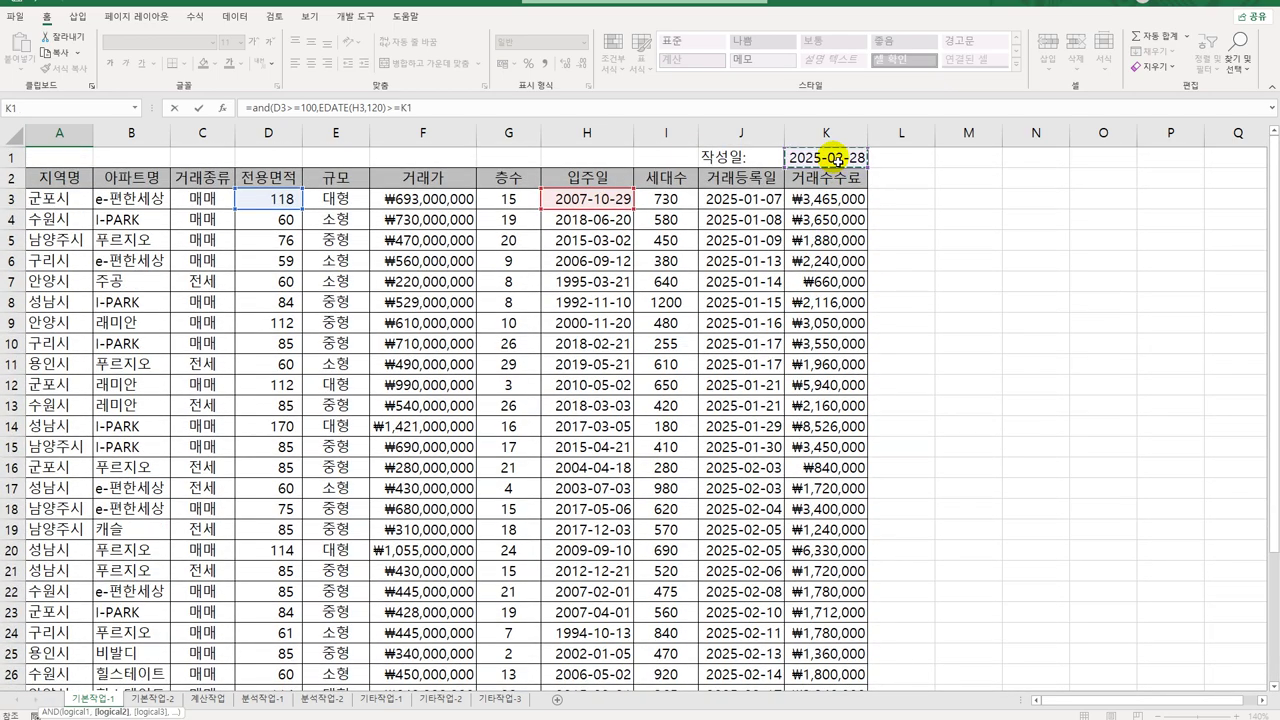
scroll(828, 187, down, 6)
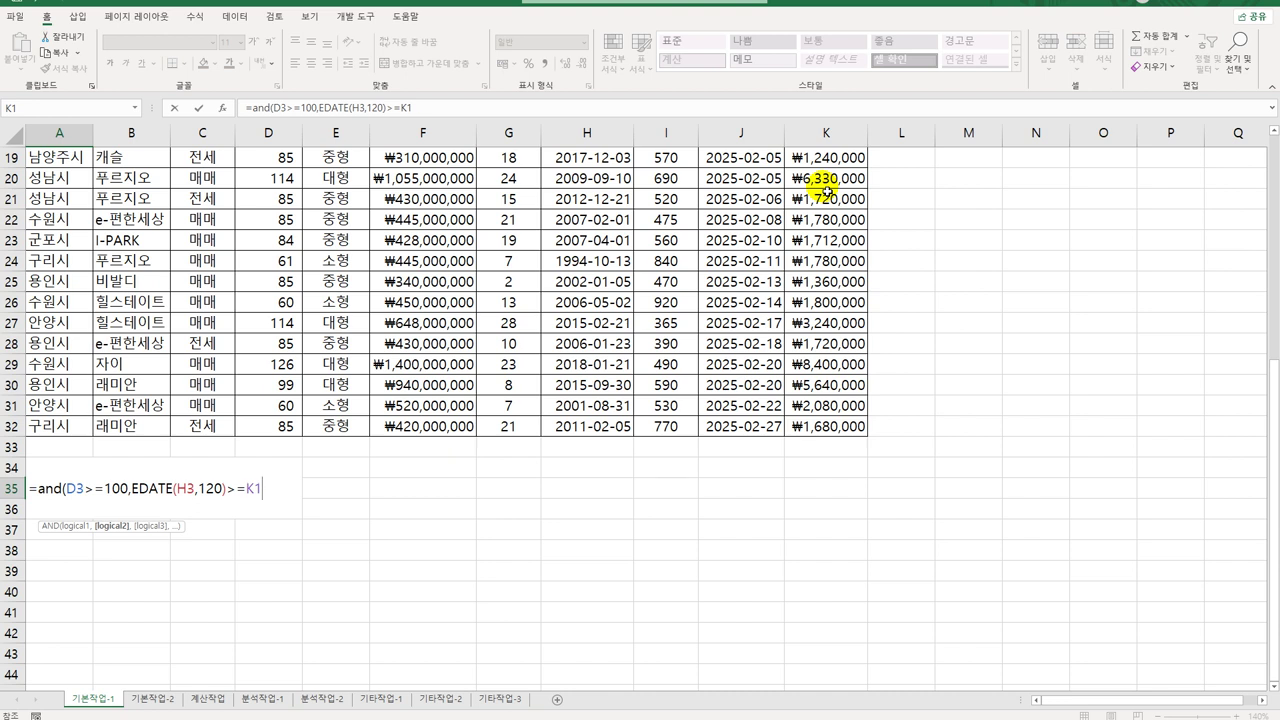
key(F4)
key(Return)
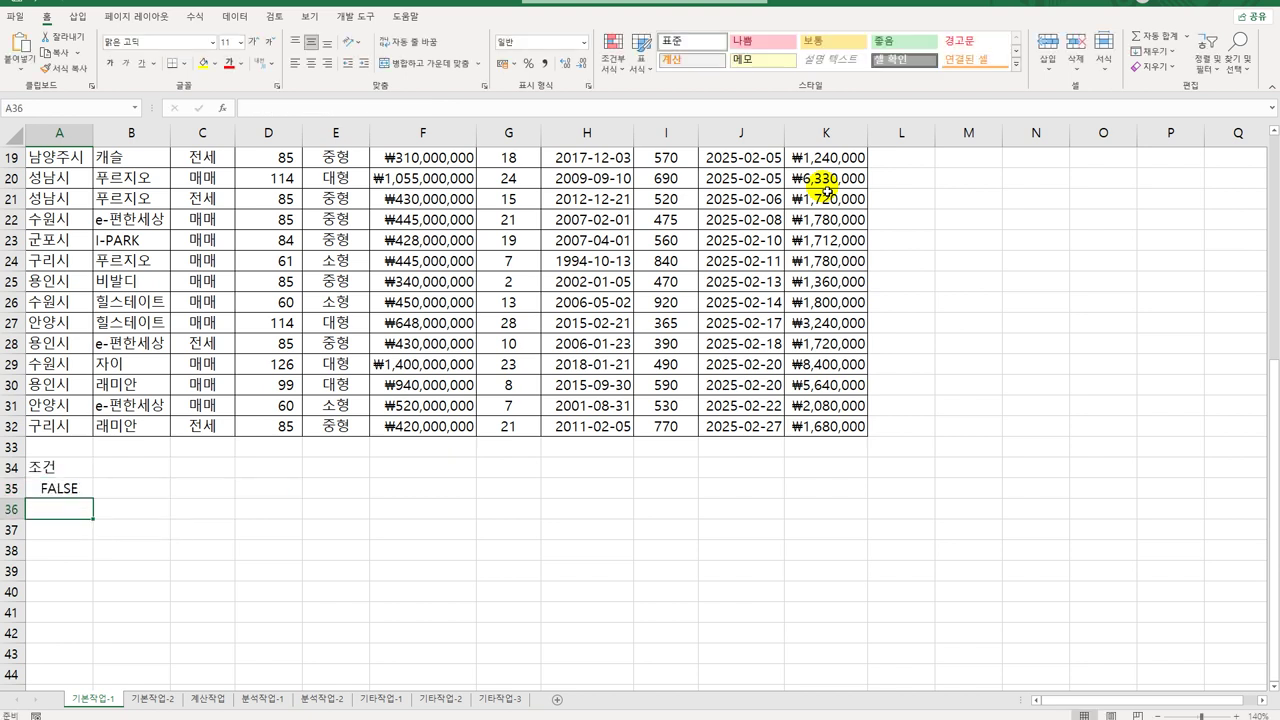
Copy the 지역명, 아파트명 and 거래가 headers from row 2 into A37:C37.
scroll(826, 190, up, 6)
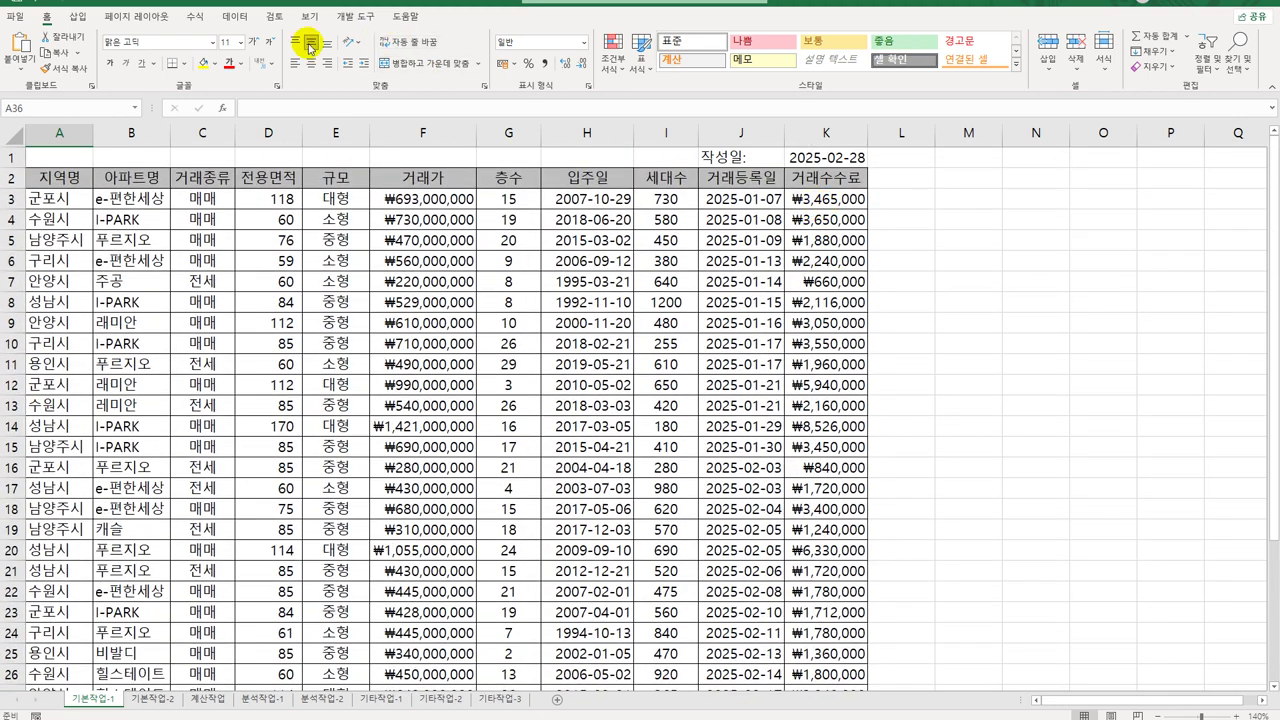
click(74, 183)
drag(74, 185, 150, 185)
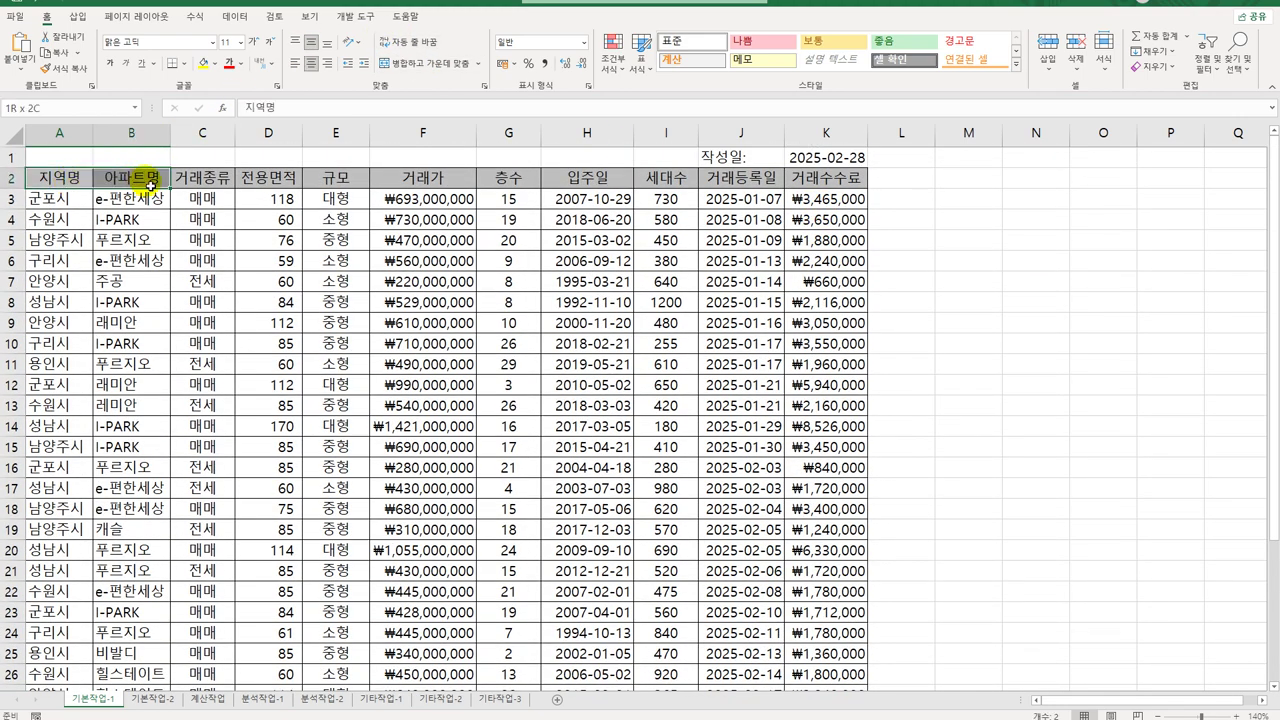
ctrl+click(455, 188)
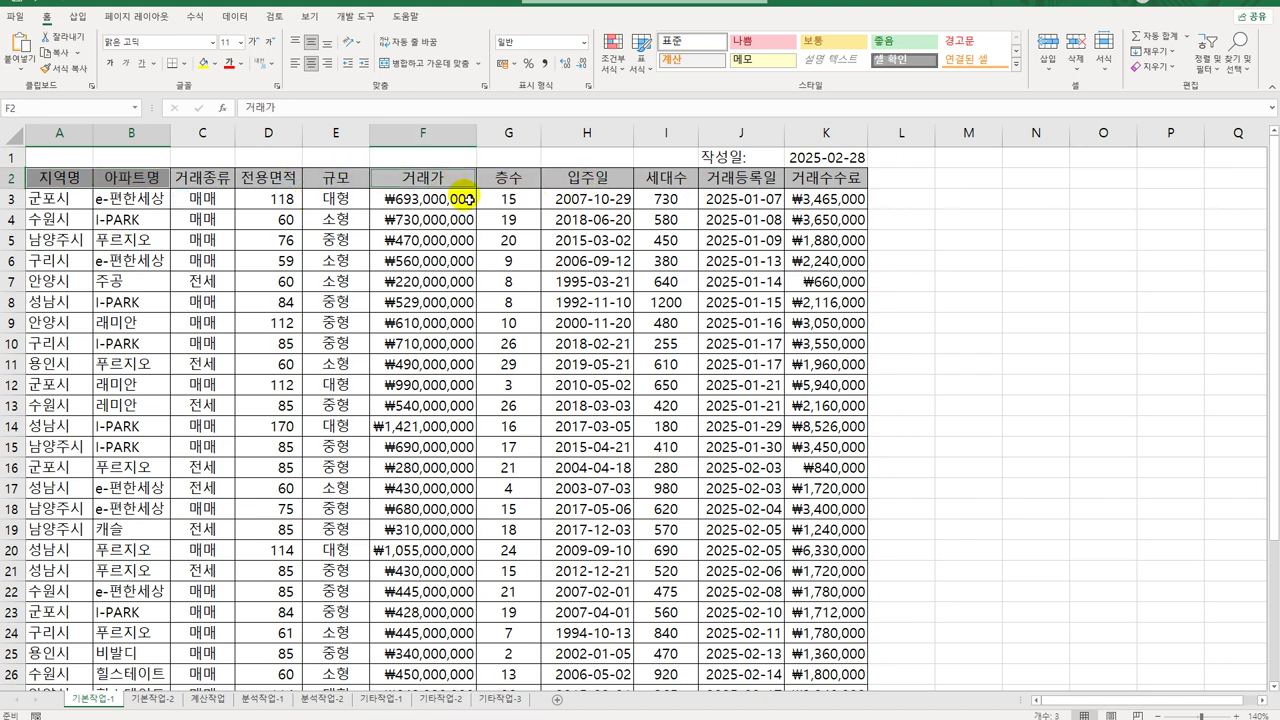
key(ctrl+c)
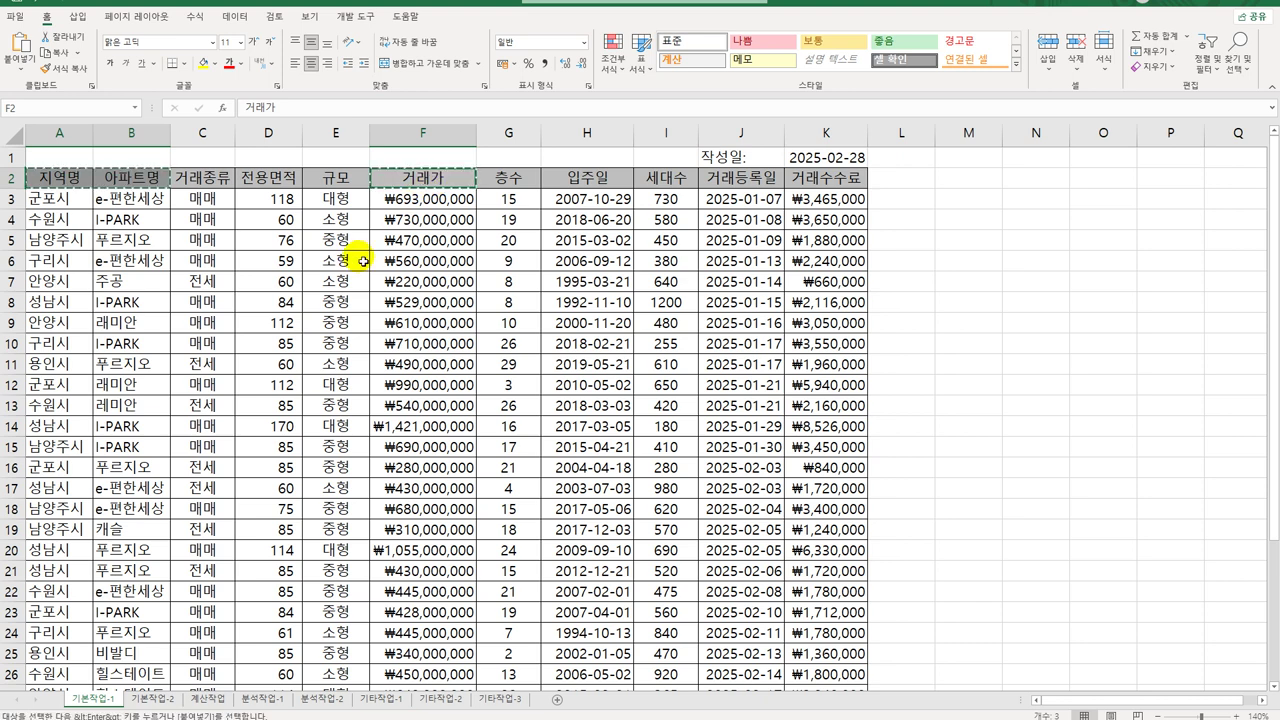
scroll(300, 320, down, 6)
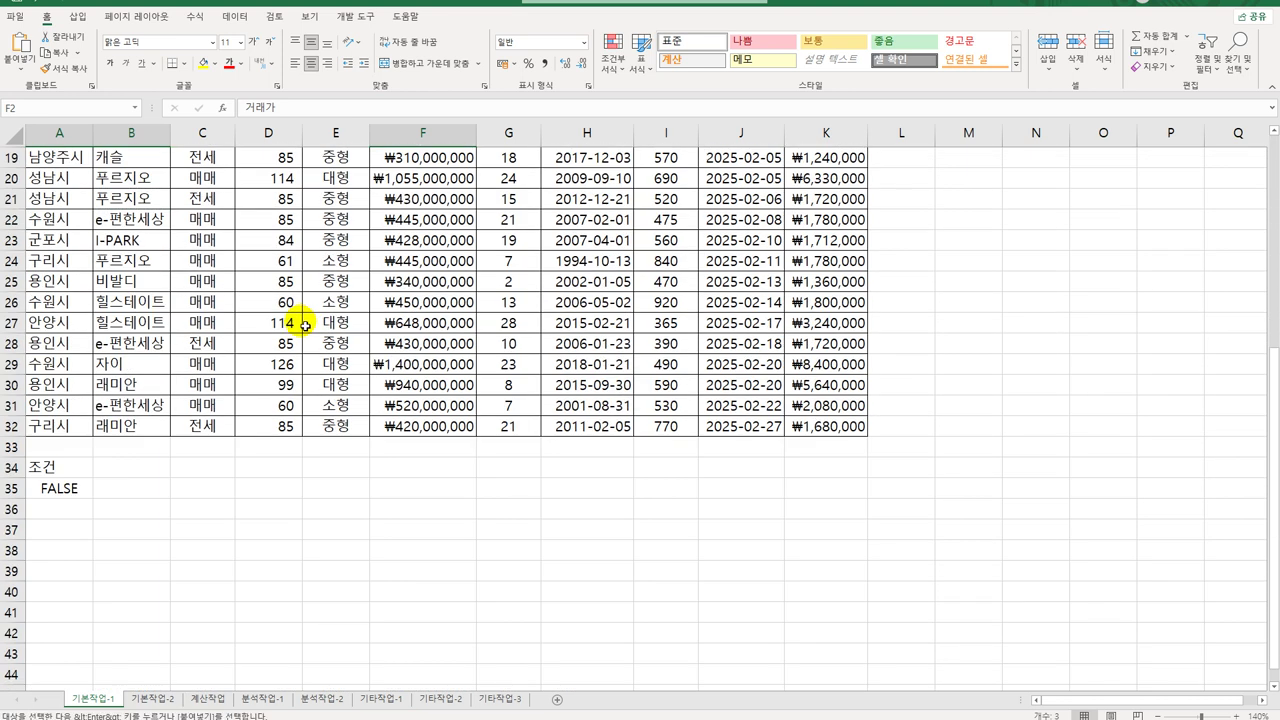
click(70, 536)
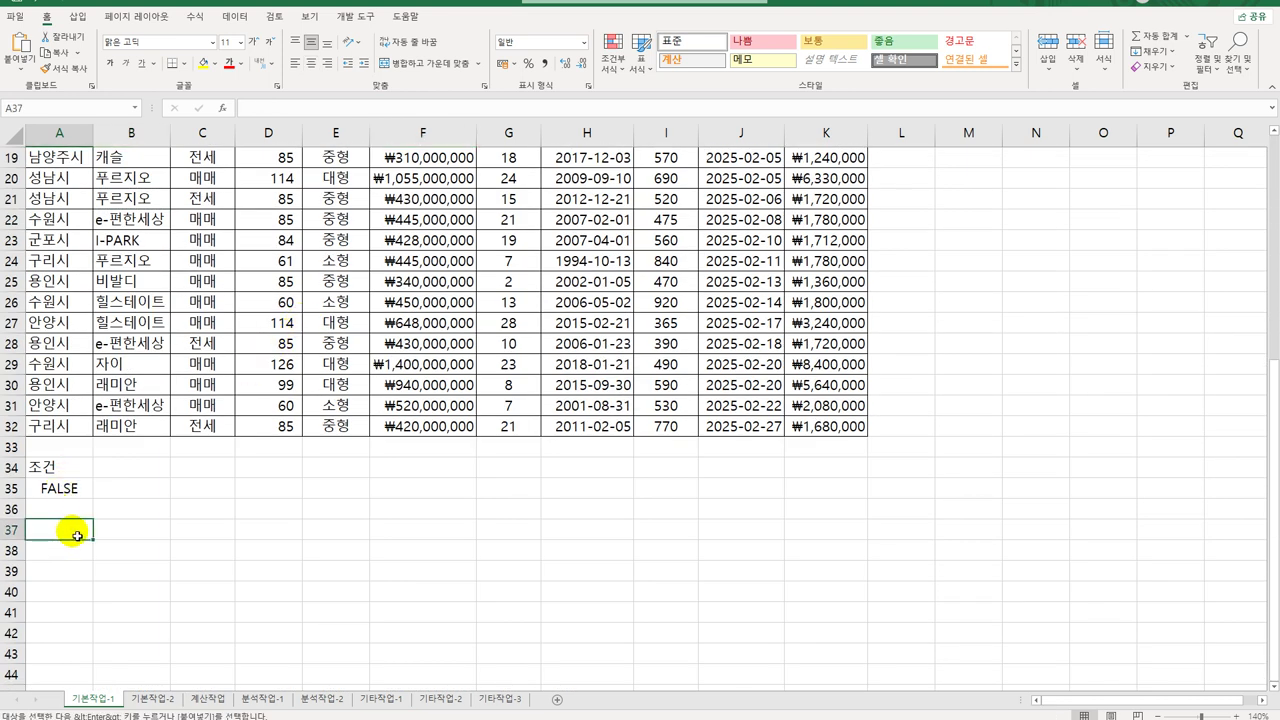
key(ctrl+v)
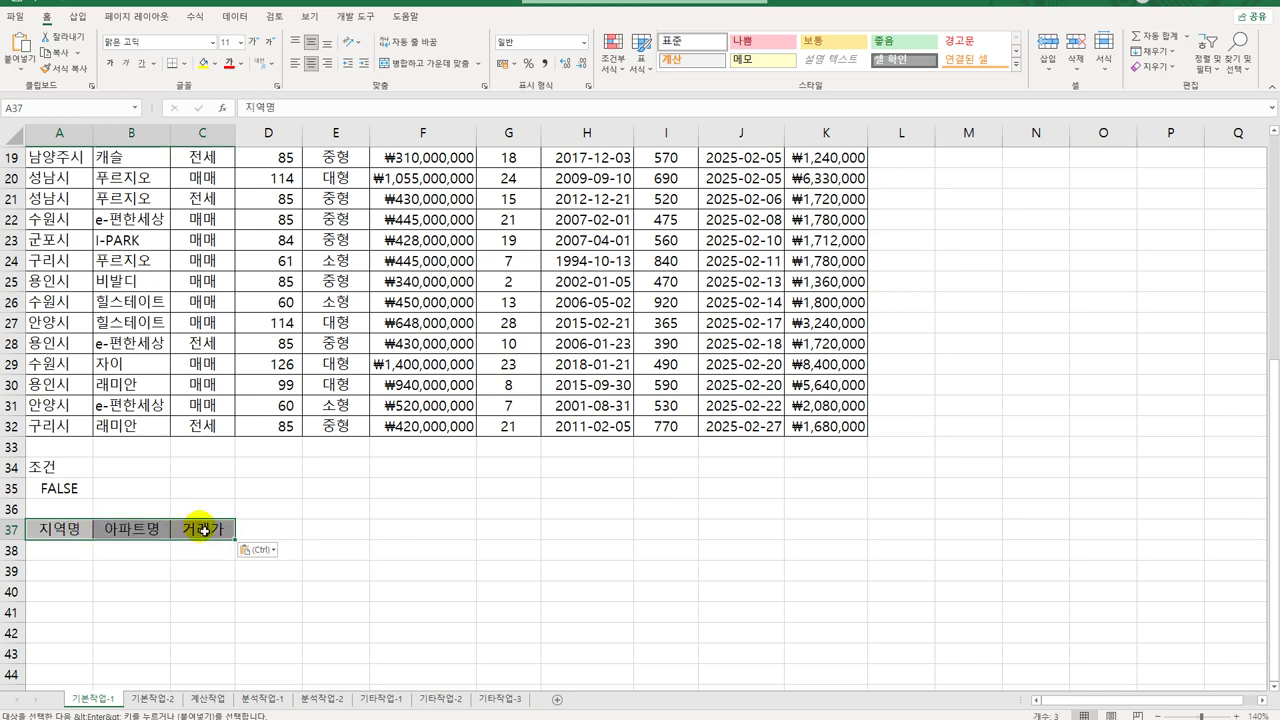
Copy the 전용면적 and 입주일 headers from row 2 into D37:E37.
scroll(203, 530, up, 6)
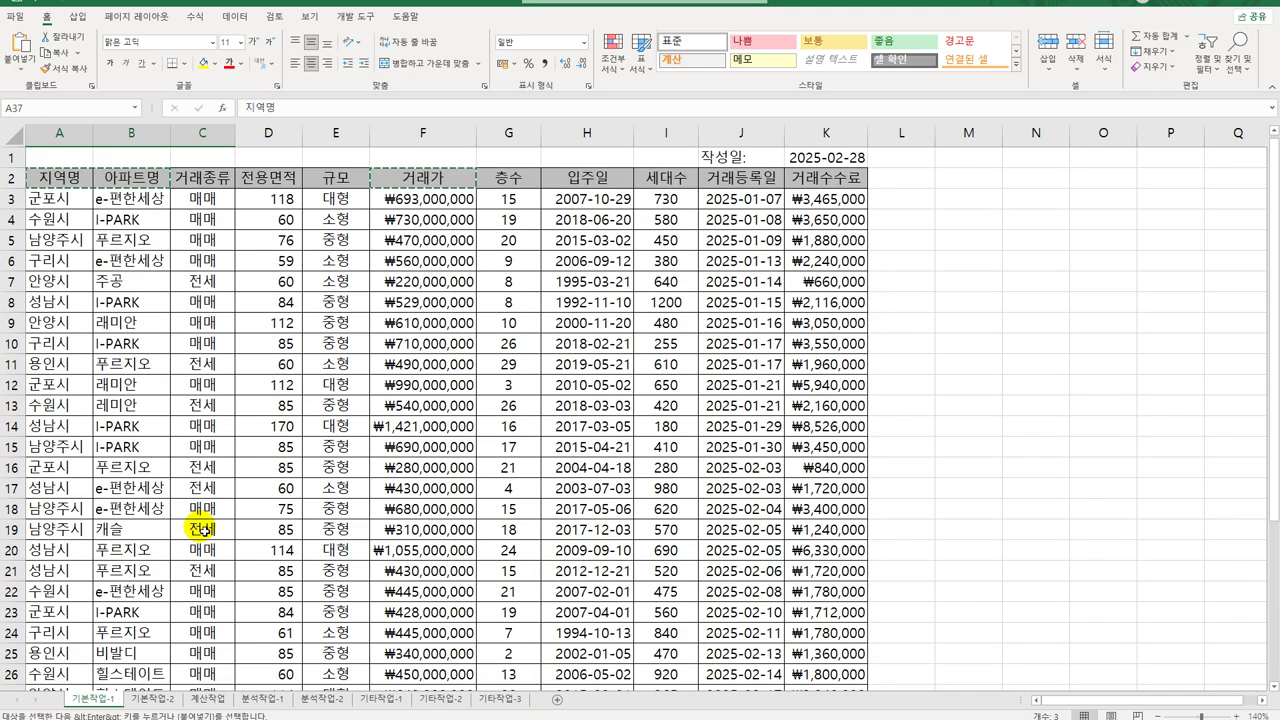
click(268, 184)
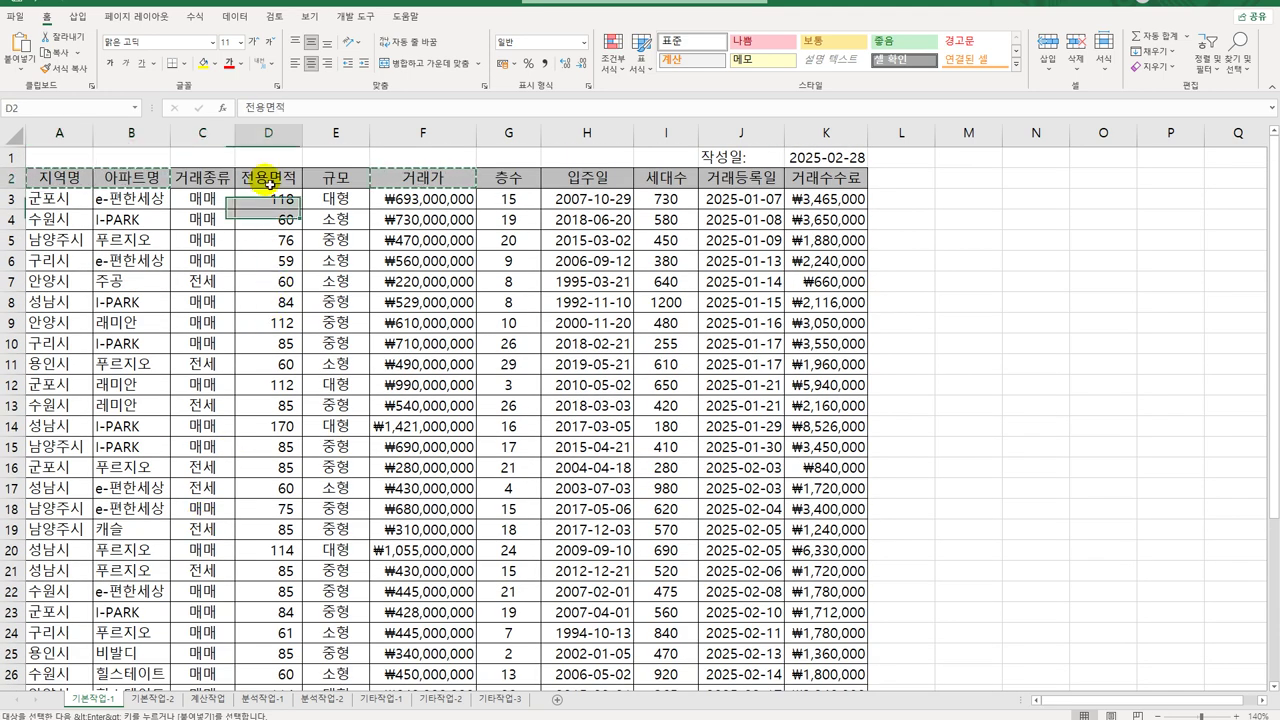
ctrl+click(604, 178)
scroll(540, 300, down, 9)
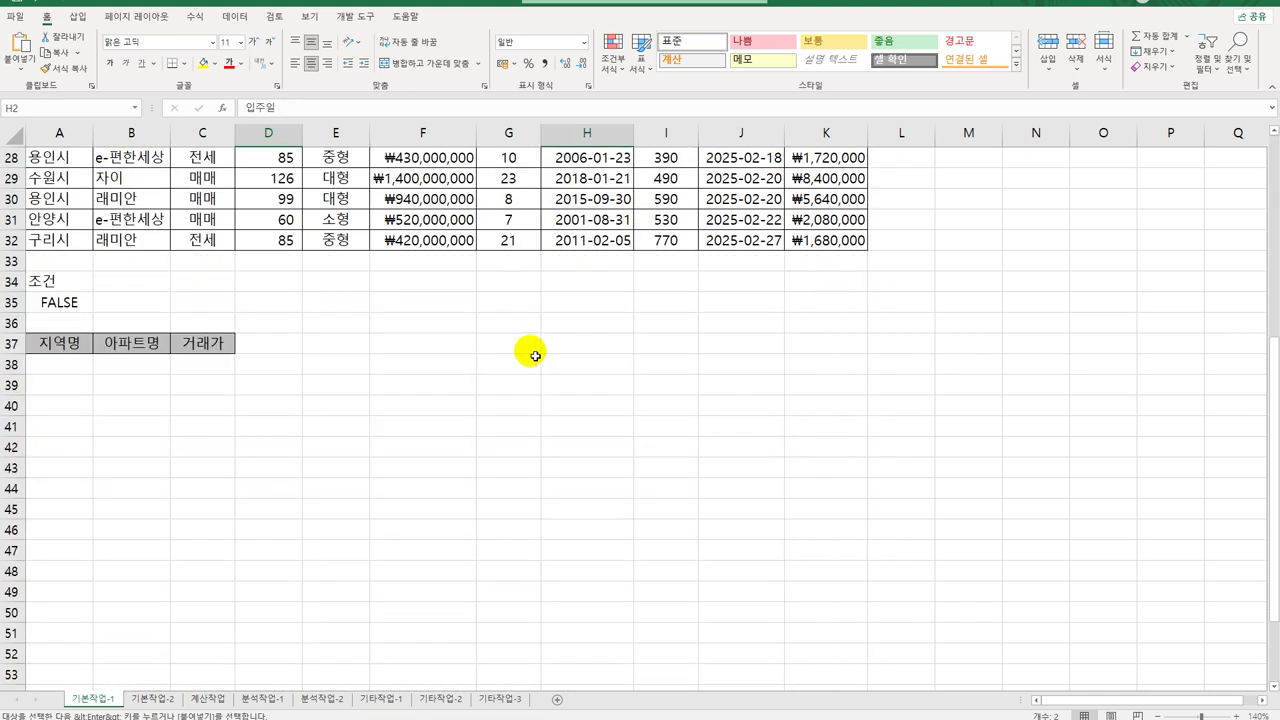
click(275, 347)
key(ctrl+v)
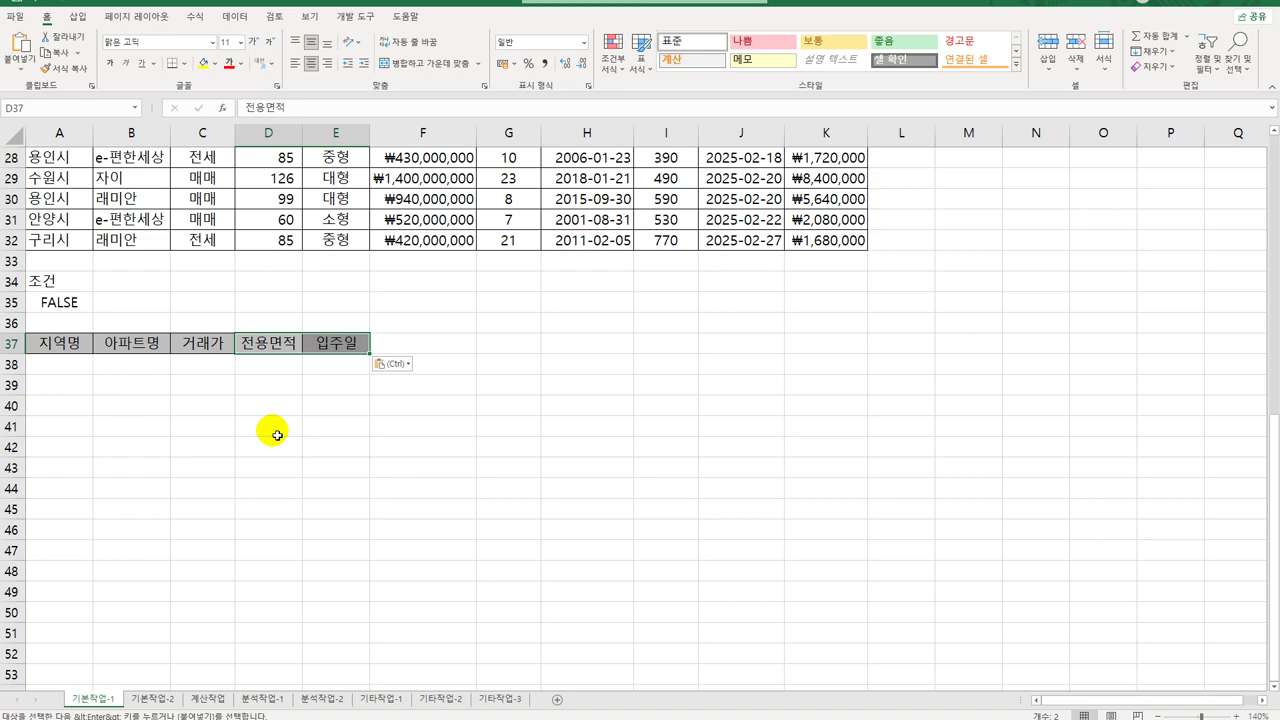
Start an Advanced Filter on the apartment table A2:K32, using A34:A35 as the criteria range.
scroll(350, 445, up, 6)
click(352, 198)
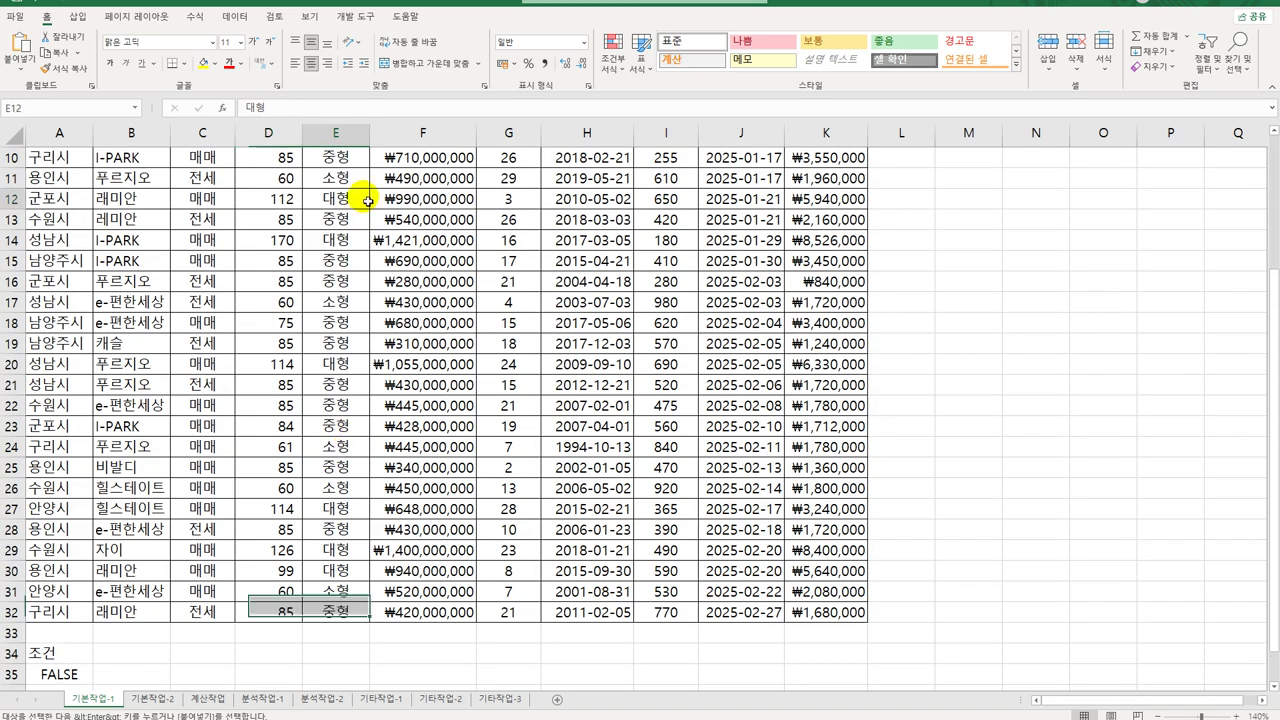
click(285, 322)
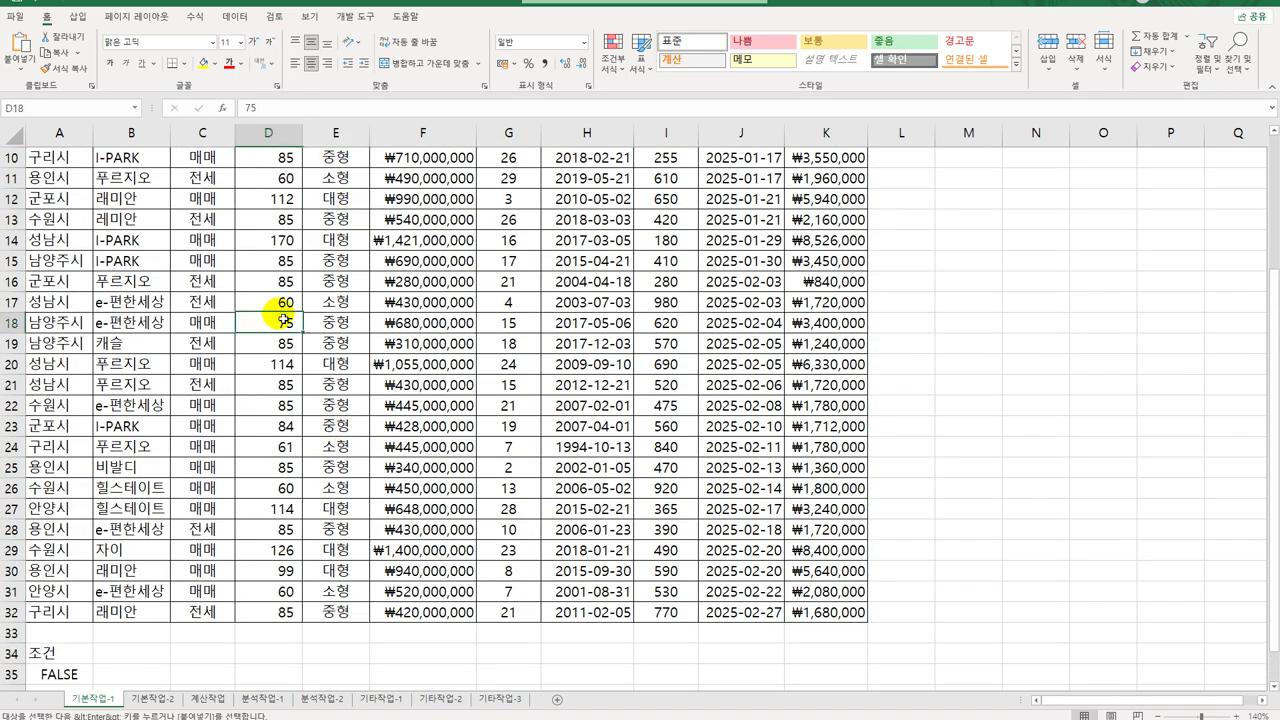
click(235, 16)
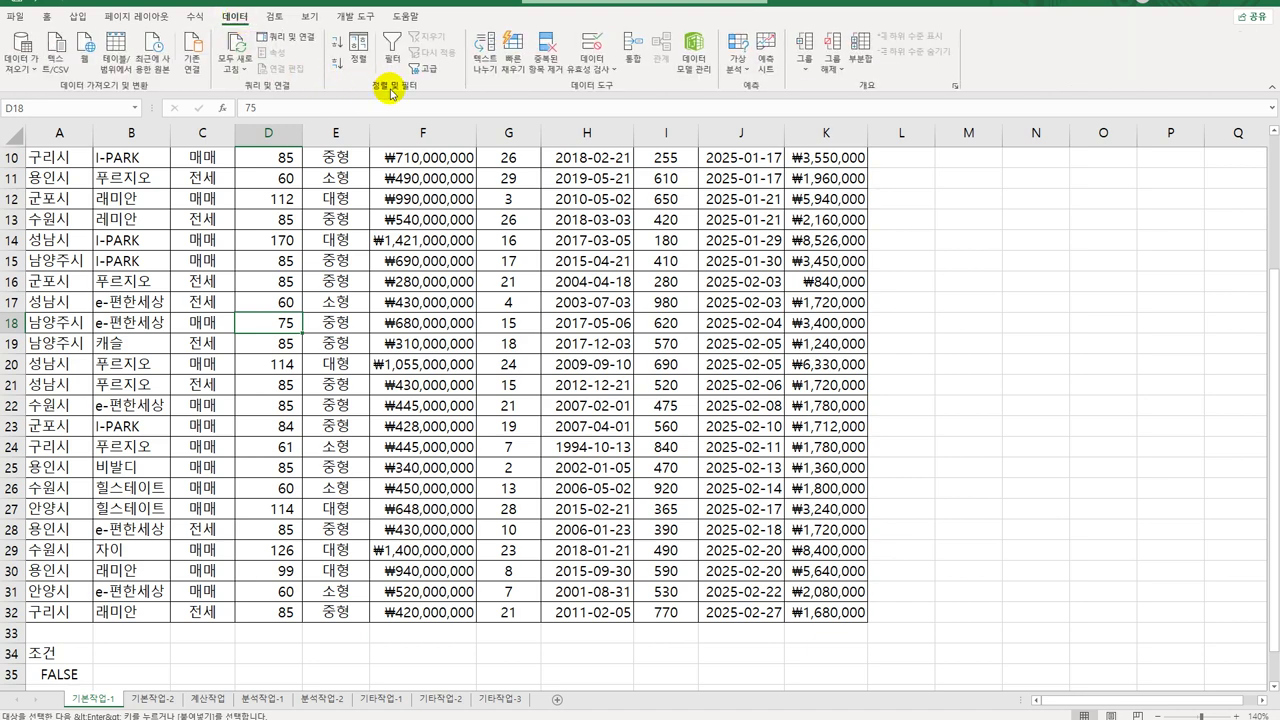
click(428, 72)
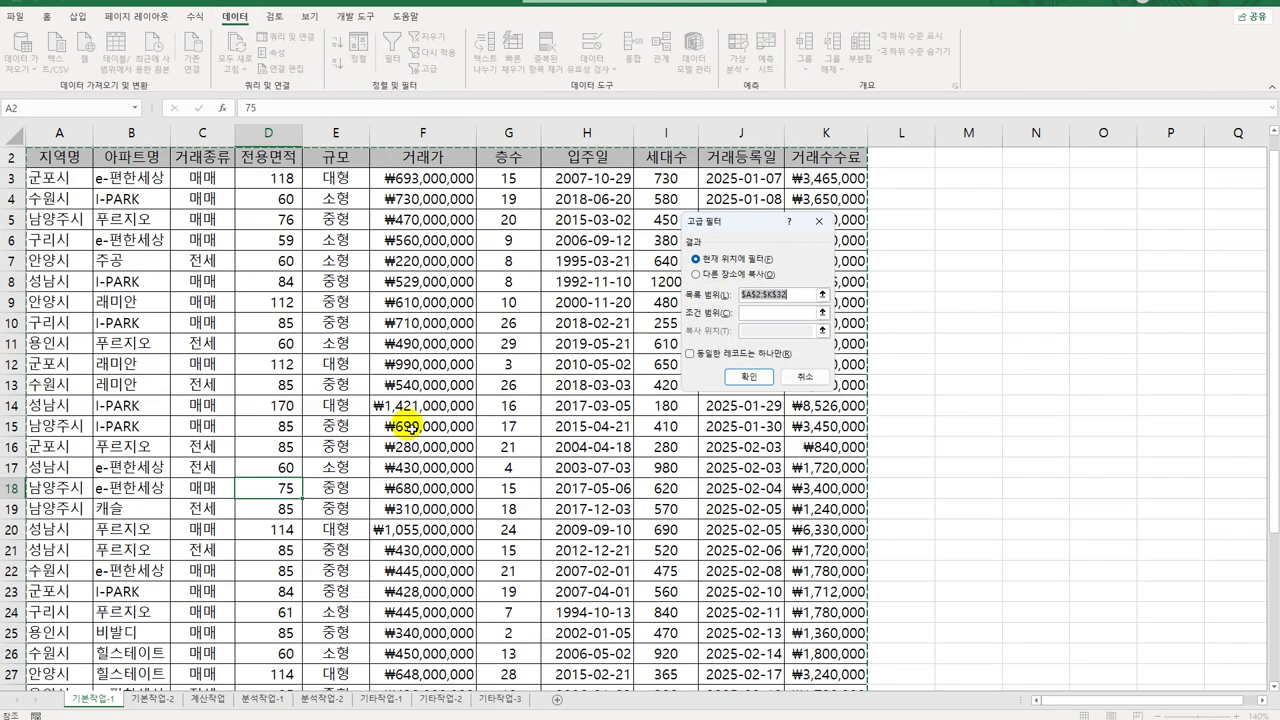
scroll(413, 435, down, 5)
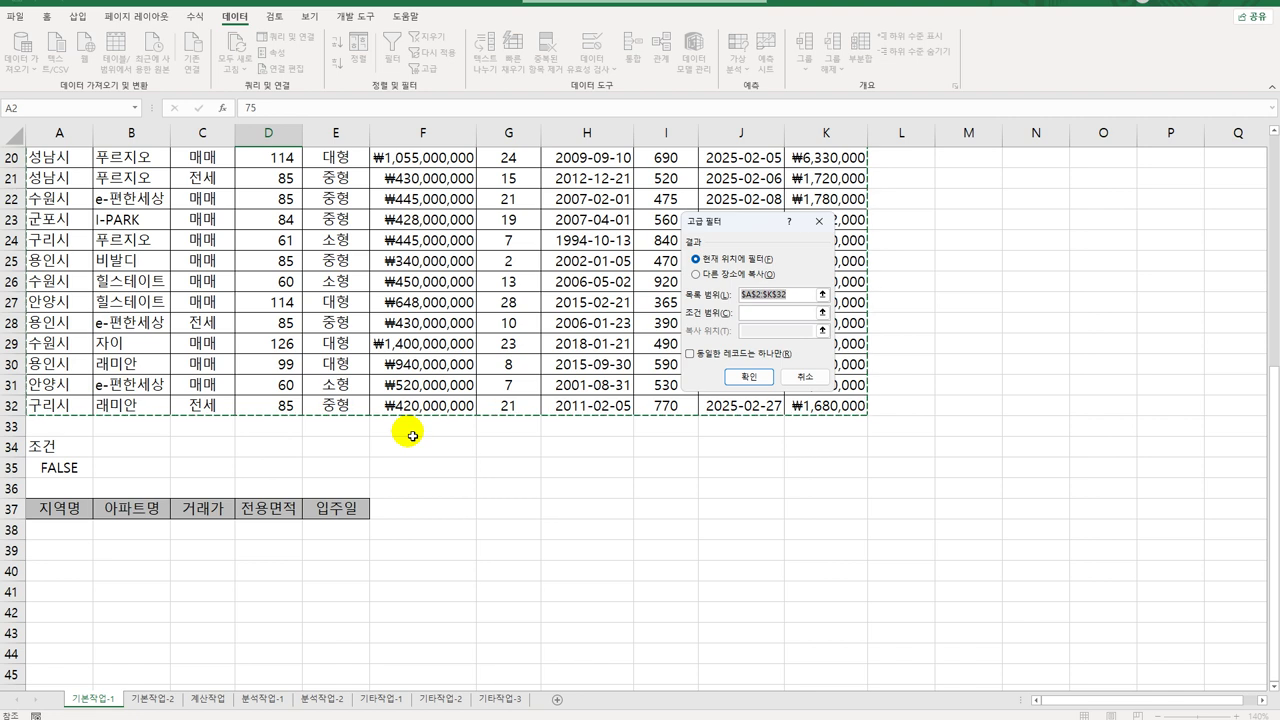
click(760, 314)
drag(73, 447, 68, 469)
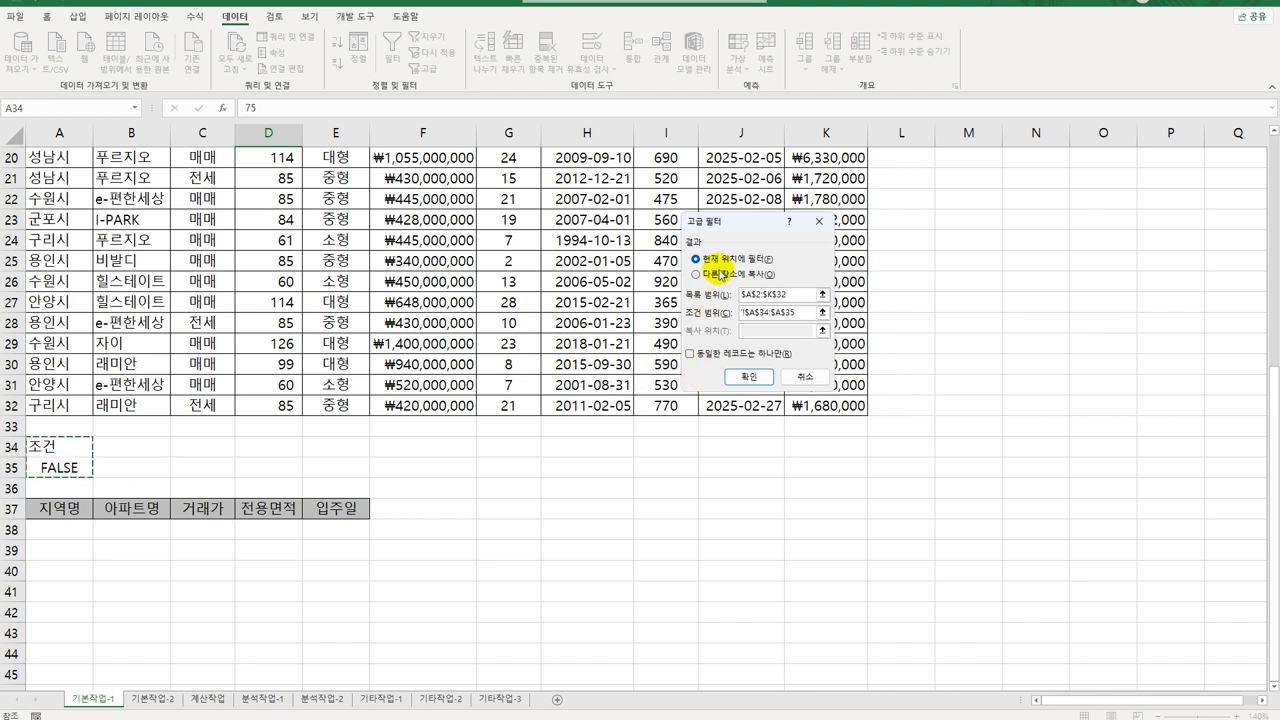
Run the filter with its results copied to the headers in A37:E37, and auto-fit the widths of columns C and E.
click(696, 274)
click(766, 335)
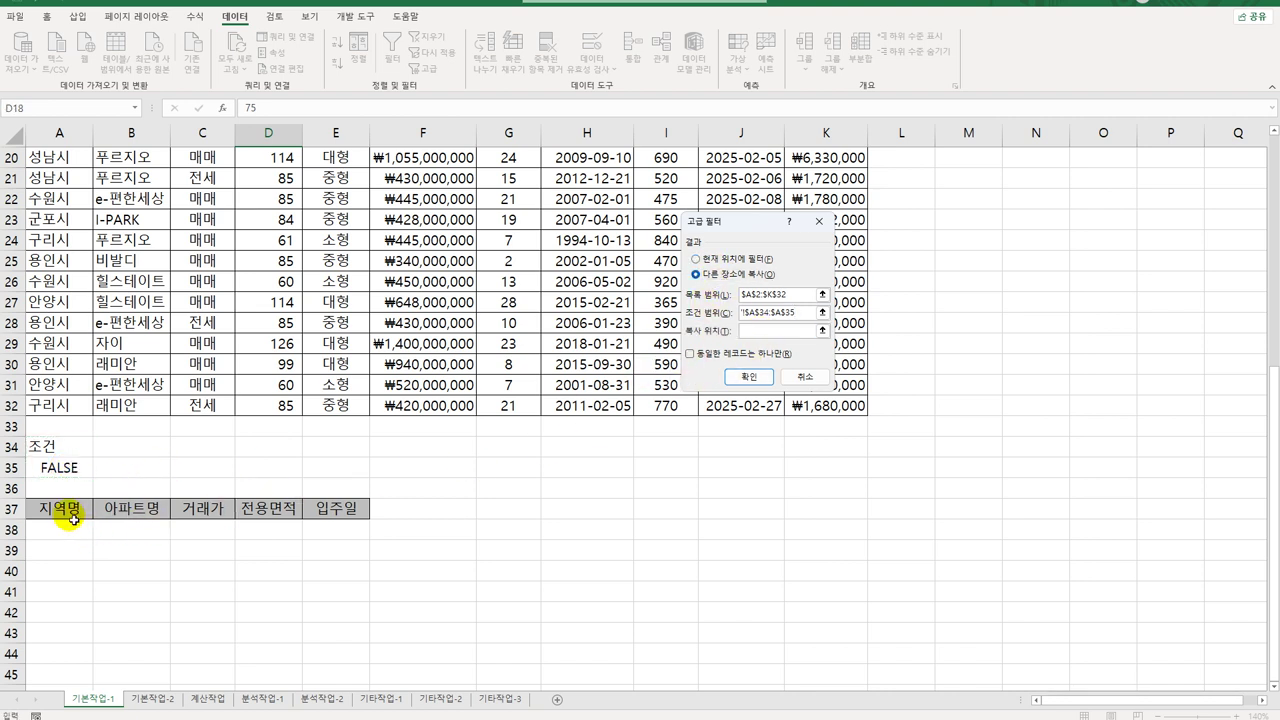
drag(60, 512, 339, 512)
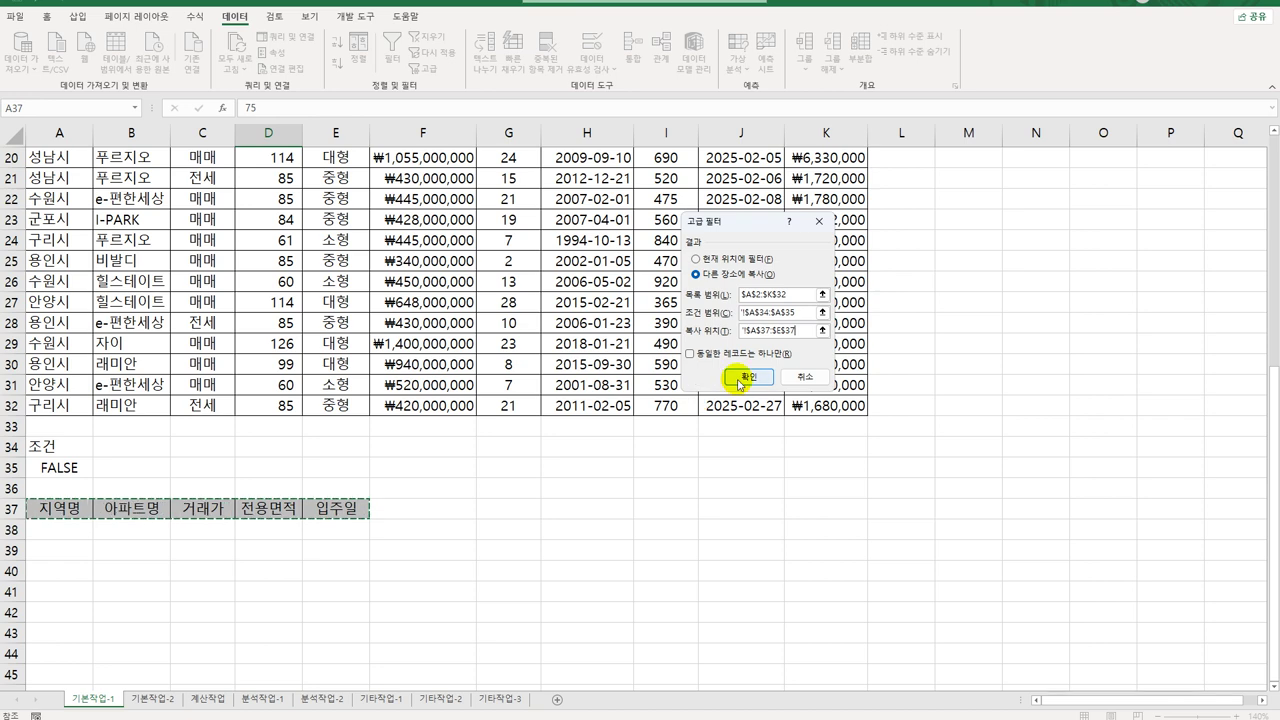
click(741, 376)
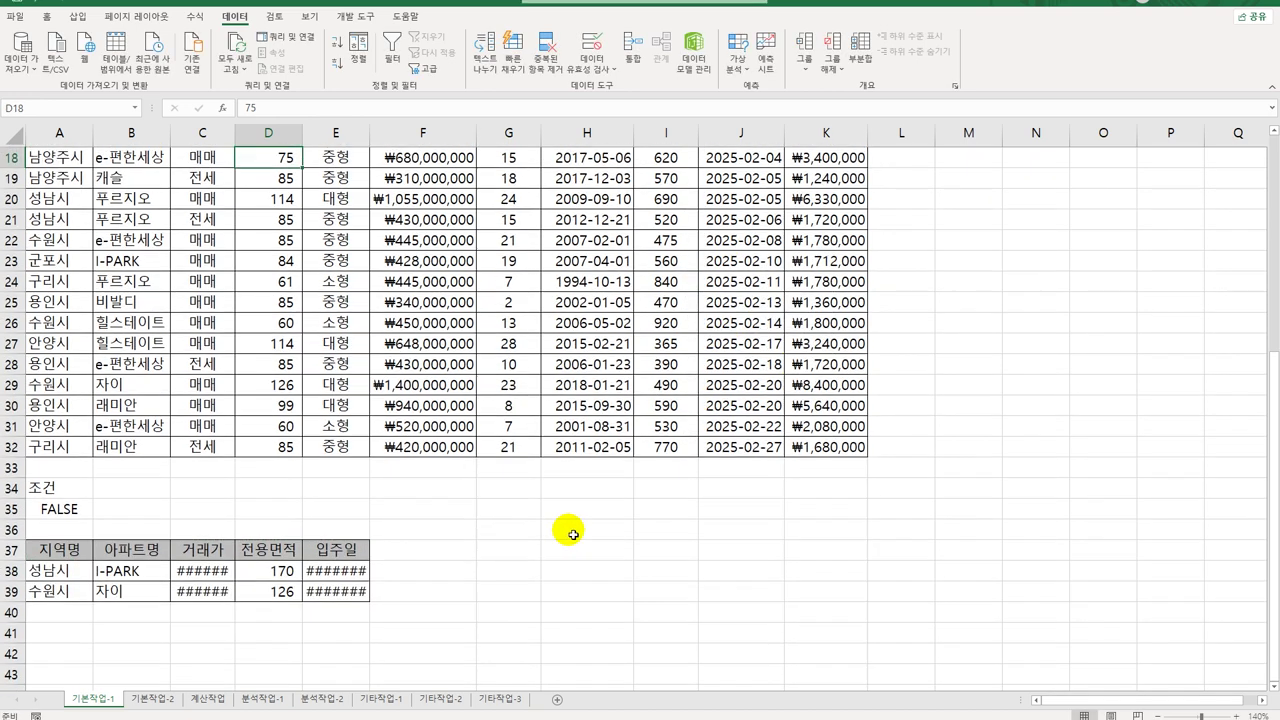
double_click(235, 133)
double_click(417, 133)
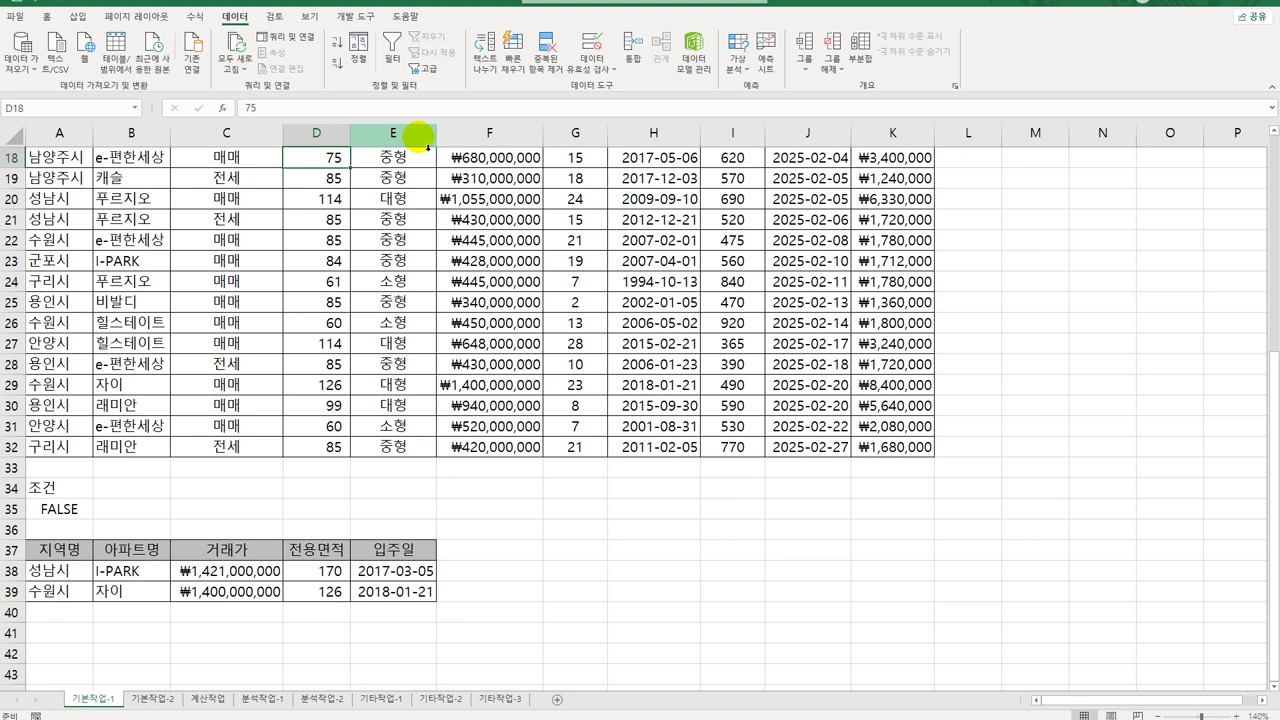
Create a new conditional formatting rule for A3:K32 that uses a formula to determine which cells to format.
scroll(440, 285, up, 6)
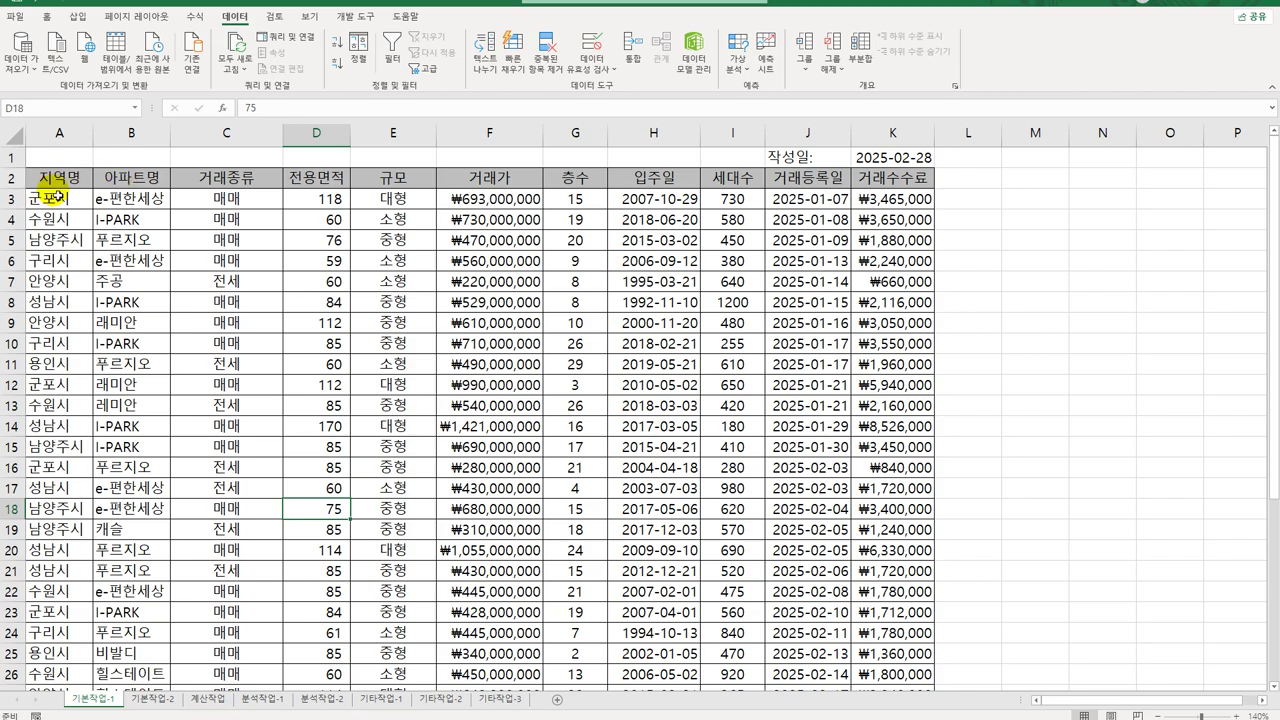
drag(55, 205, 883, 657)
scroll(643, 563, up, 3)
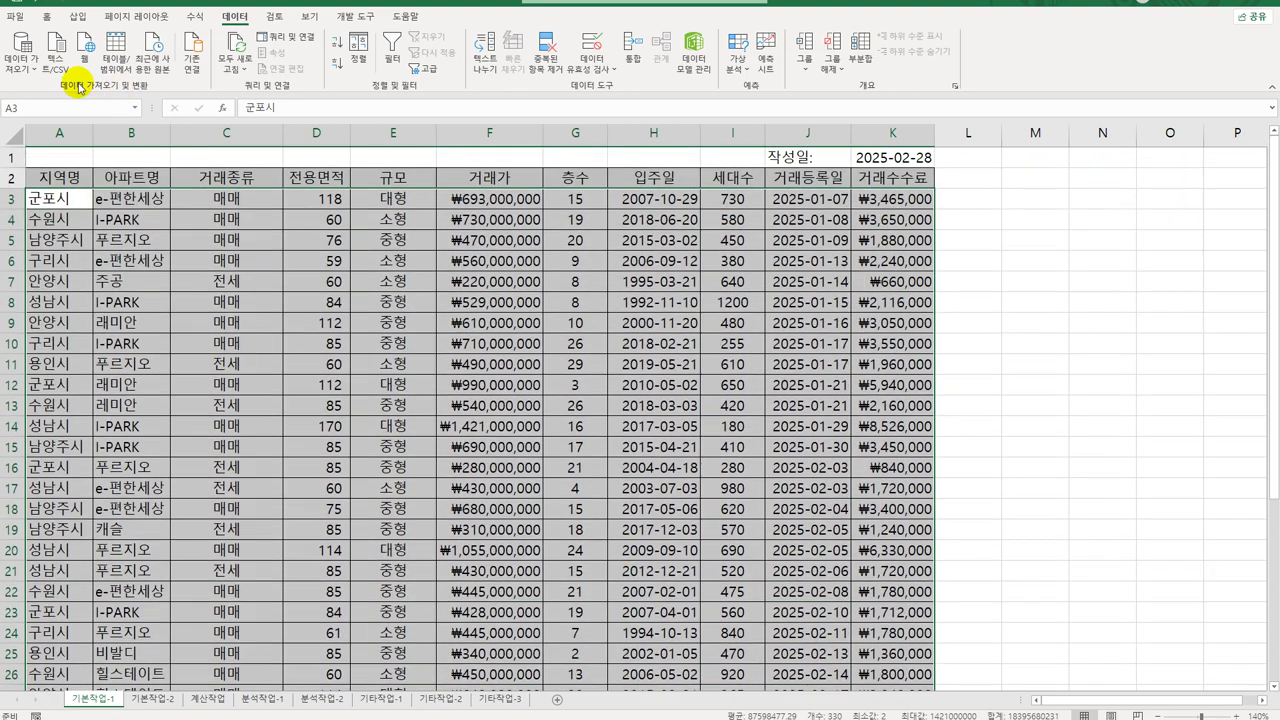
click(44, 18)
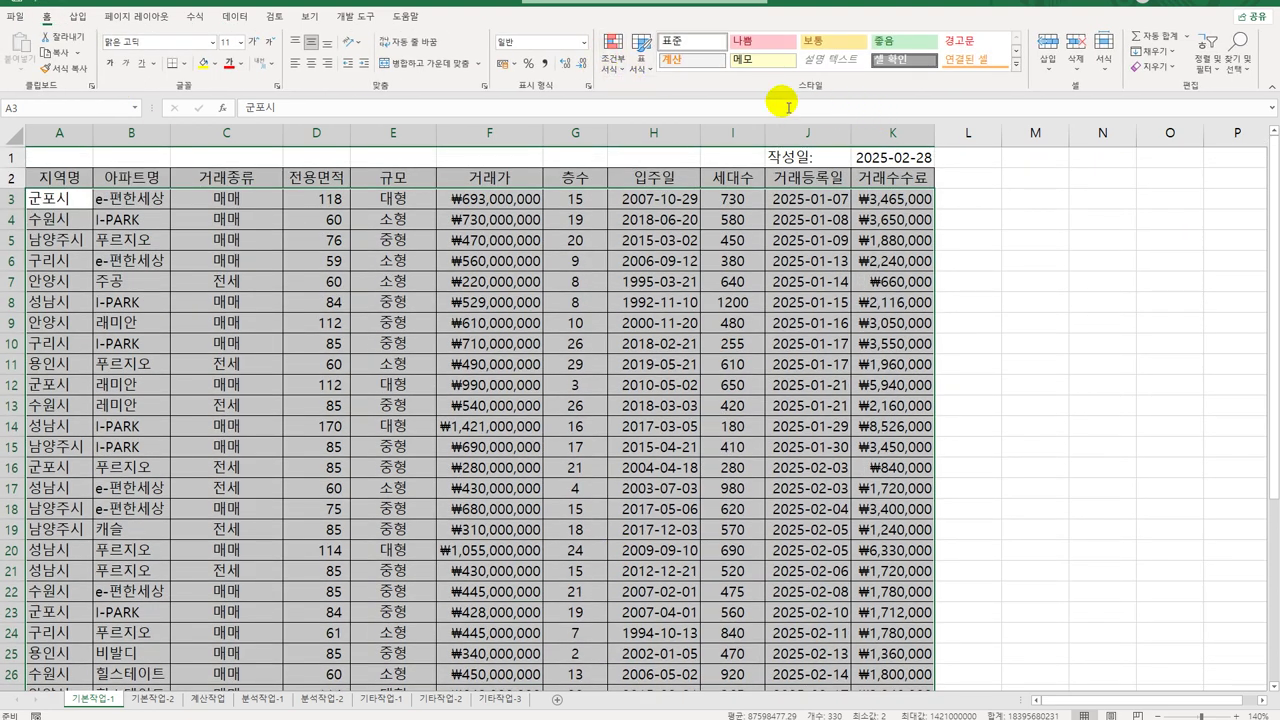
click(612, 75)
click(612, 263)
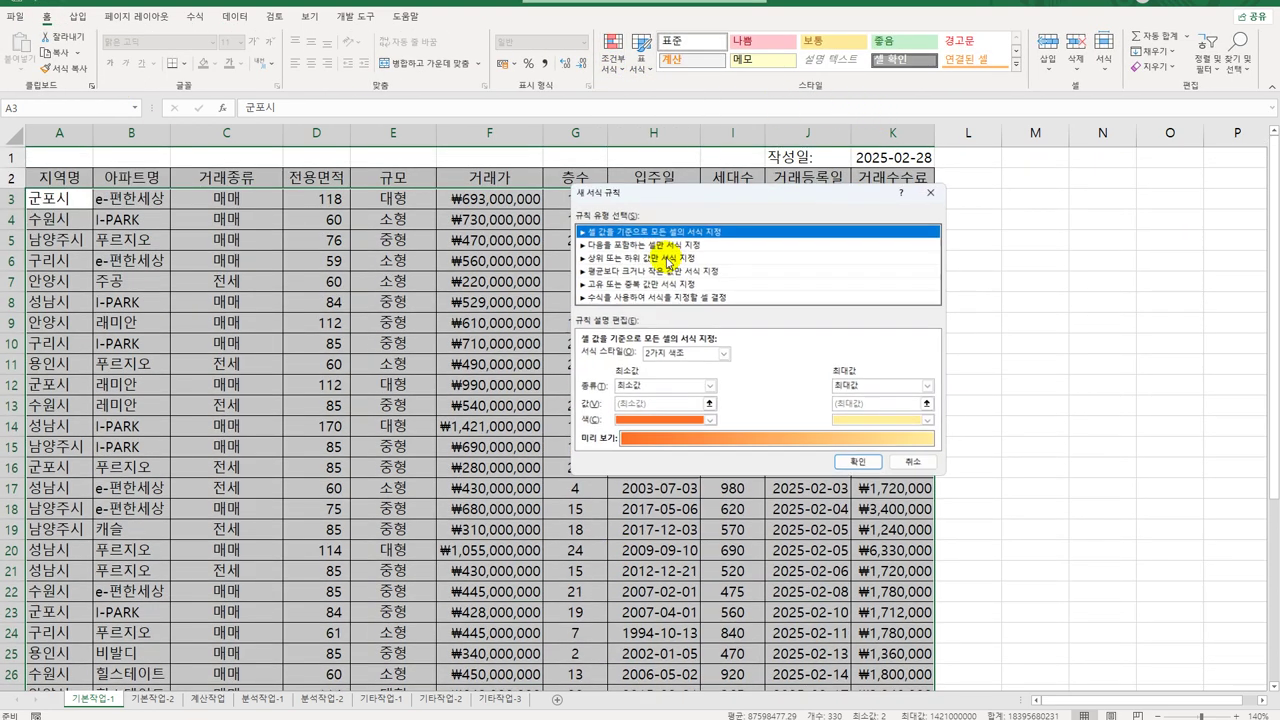
click(630, 296)
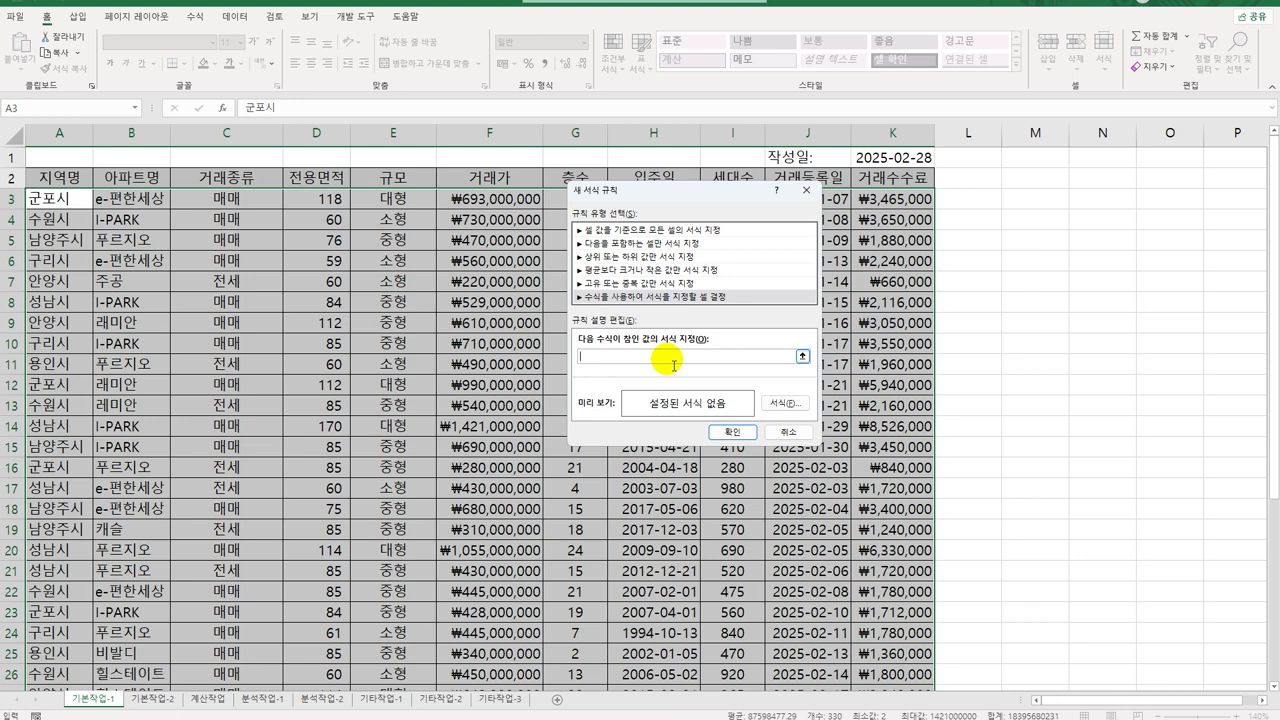
Begin the rule formula with =AND($C3="매매", locking only the column of the 거래종류 reference.
text(=)
text(AND()
click(273, 204)
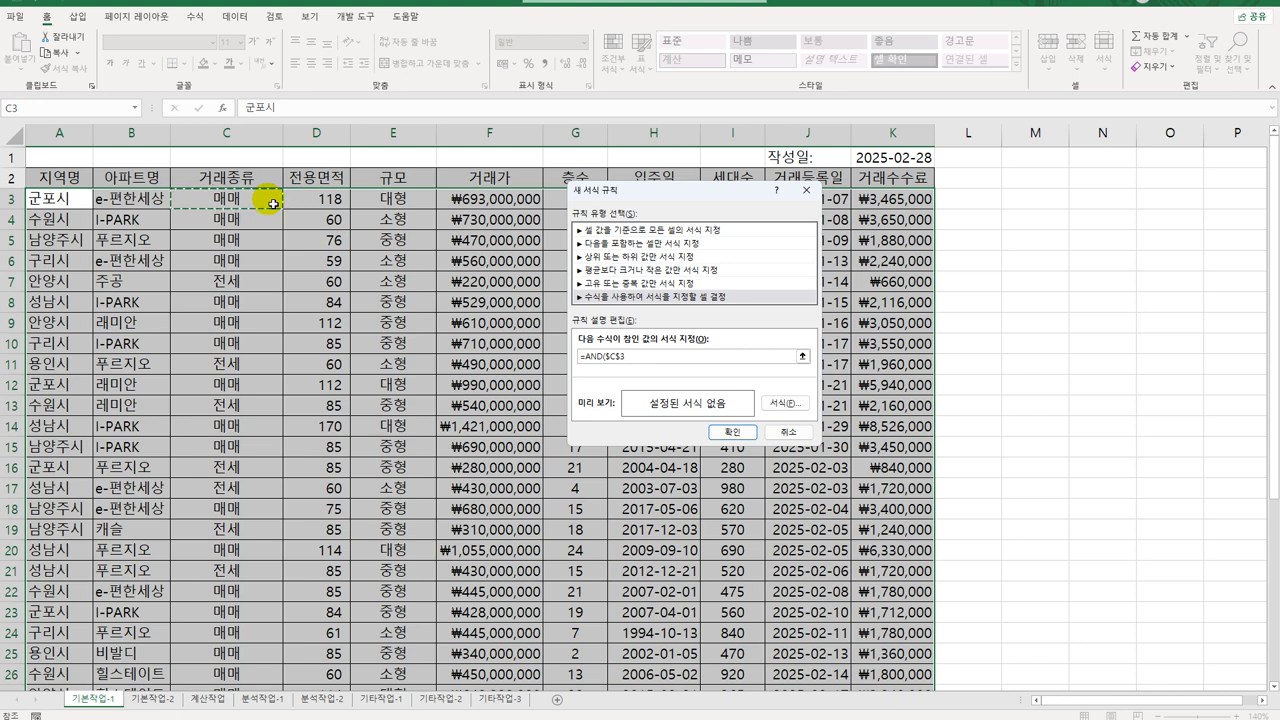
key(F4)
key(F4)
text(="매매")
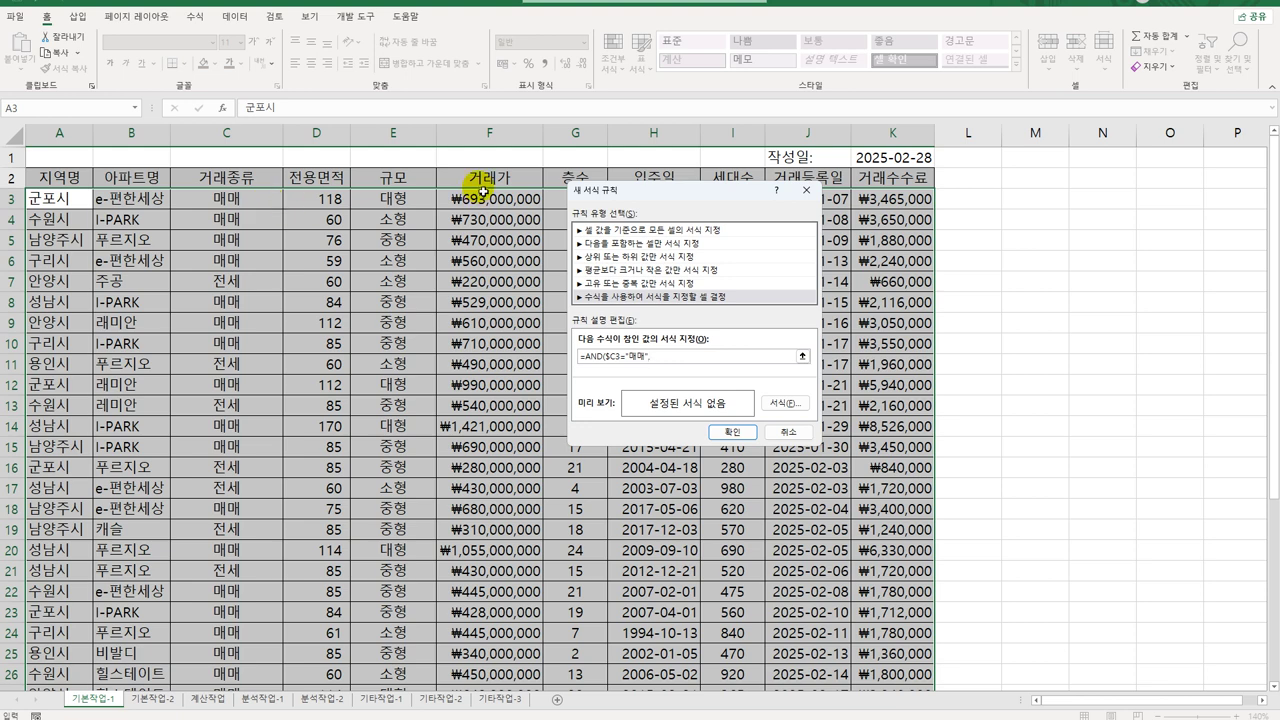
Complete the rule formula with the second condition $D3<=AVERAGE($D$3:$D$32) for 전용면적.
drag(657, 194, 655, 262)
text(,)
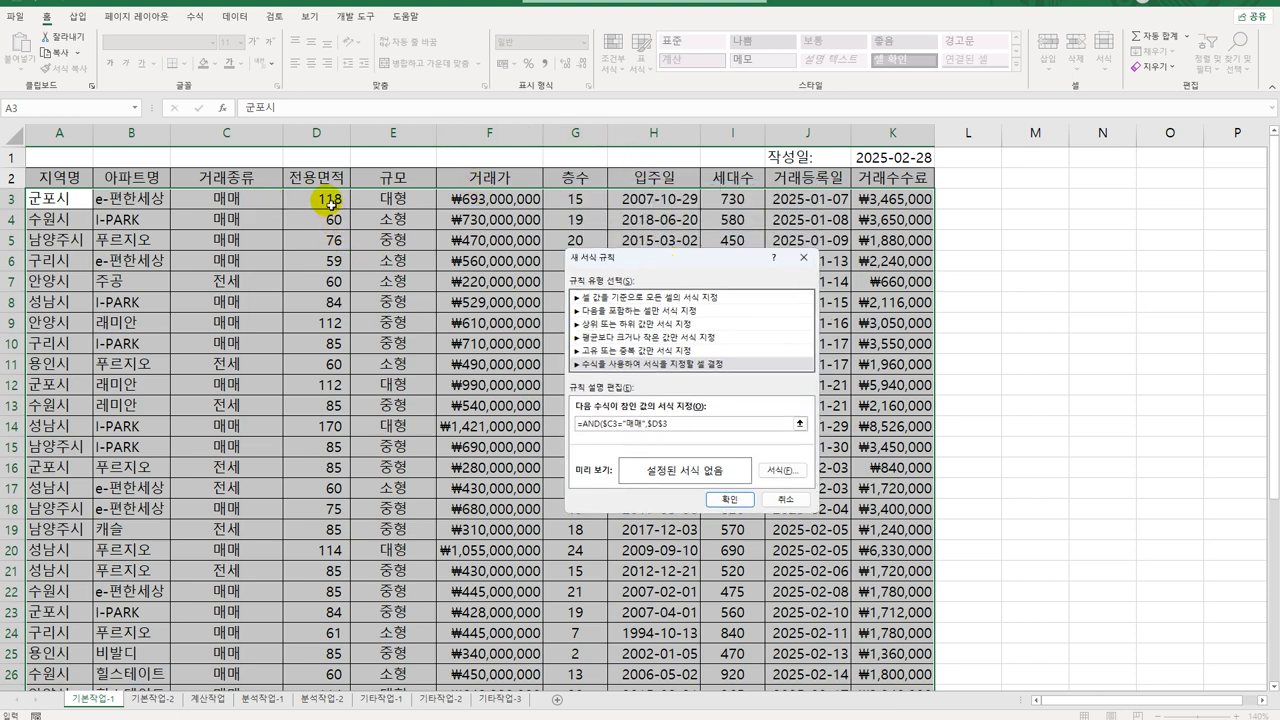
click(330, 199)
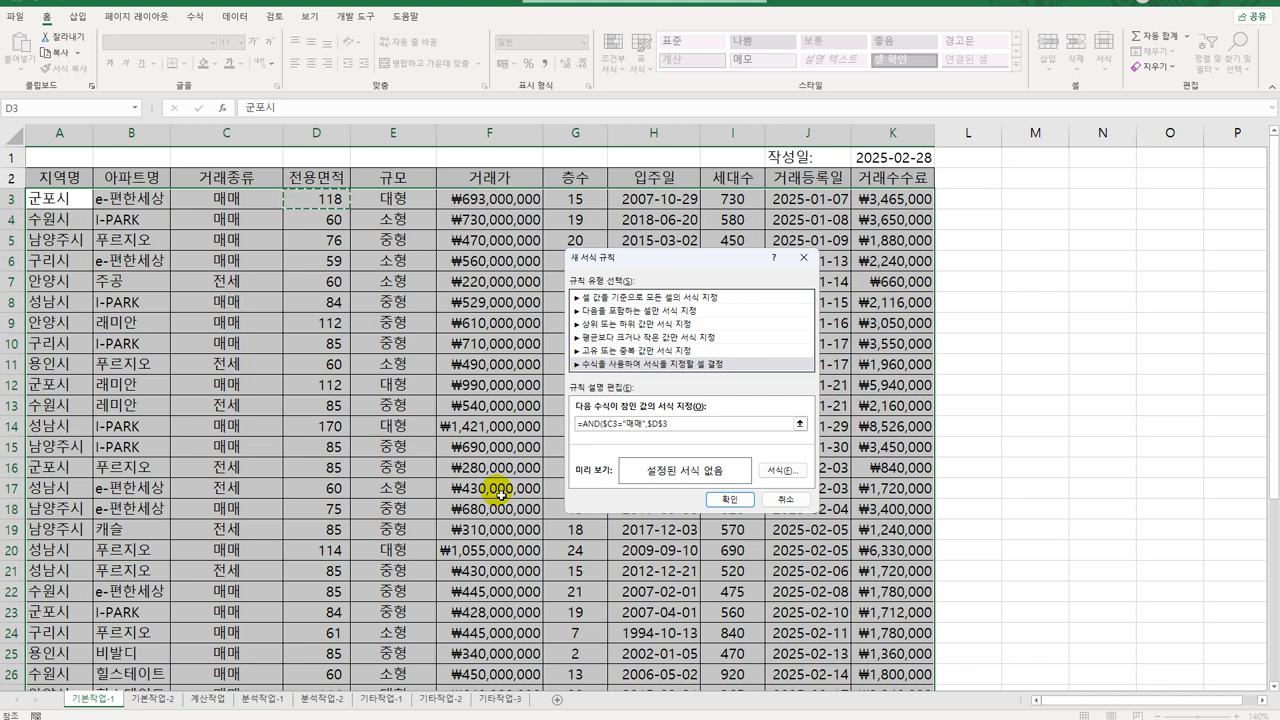
key(F4)
key(F4)
text(<=AVERAGE()
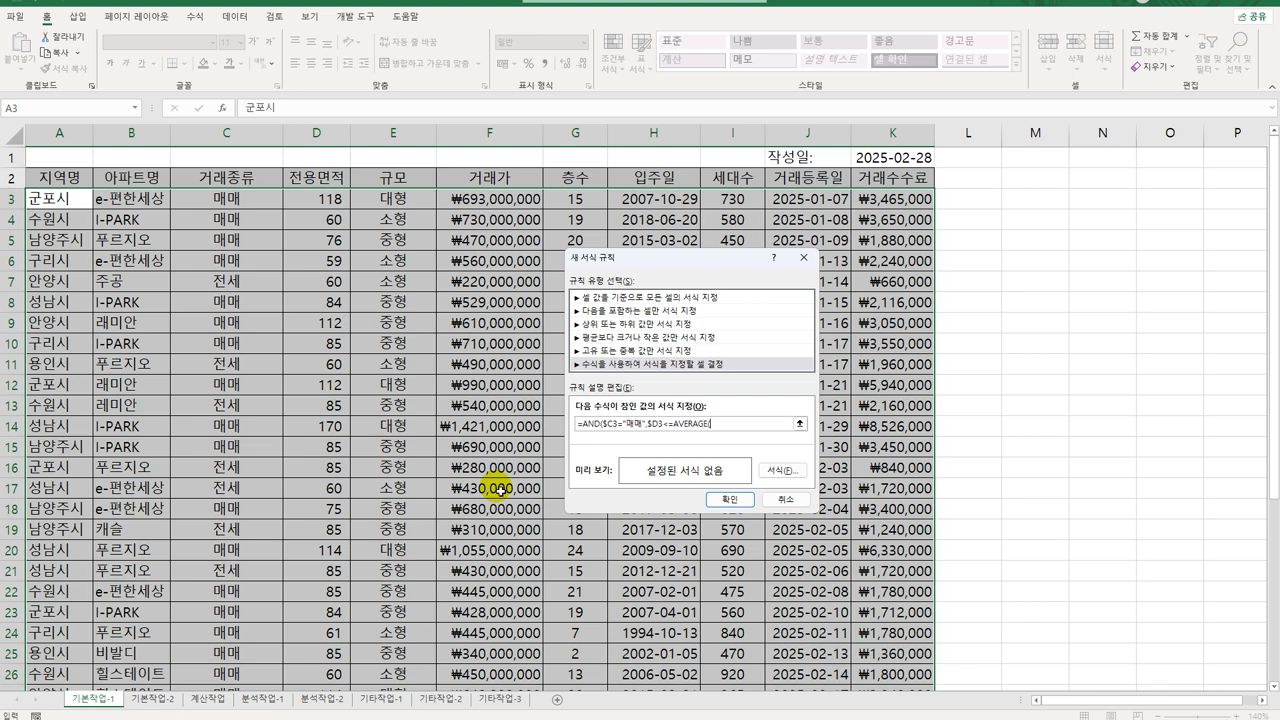
drag(338, 204, 340, 664)
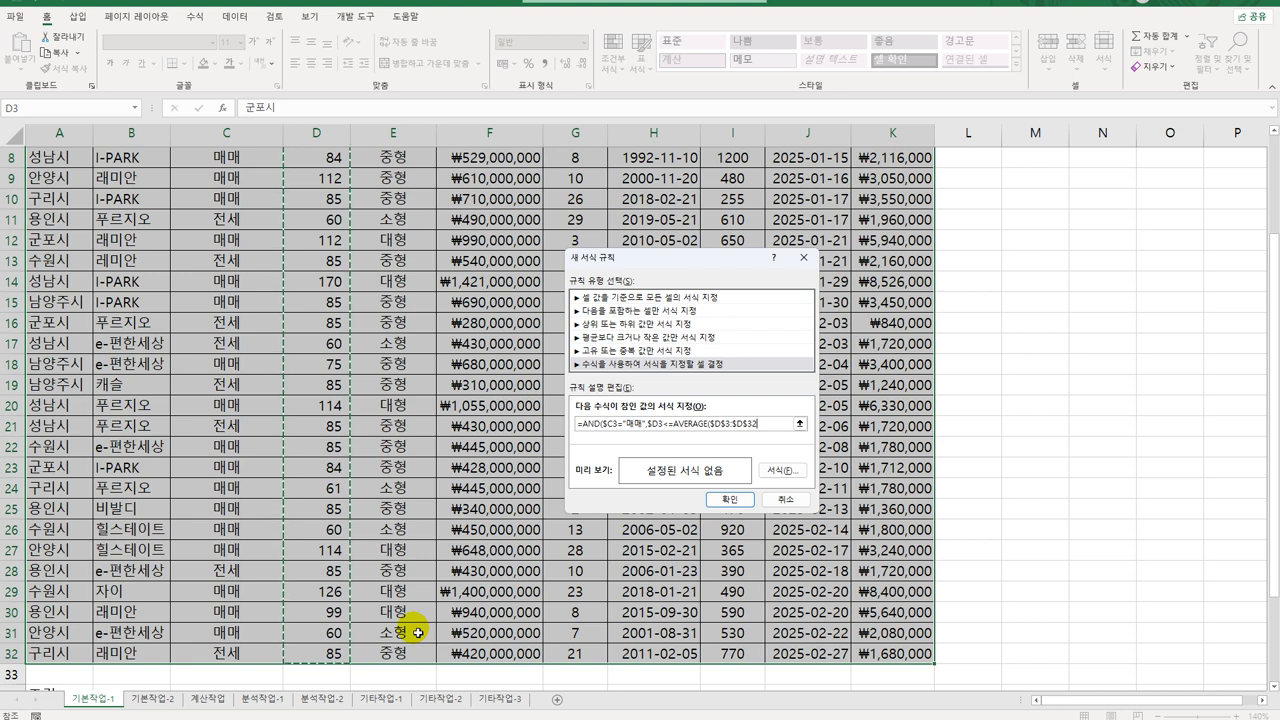
text())
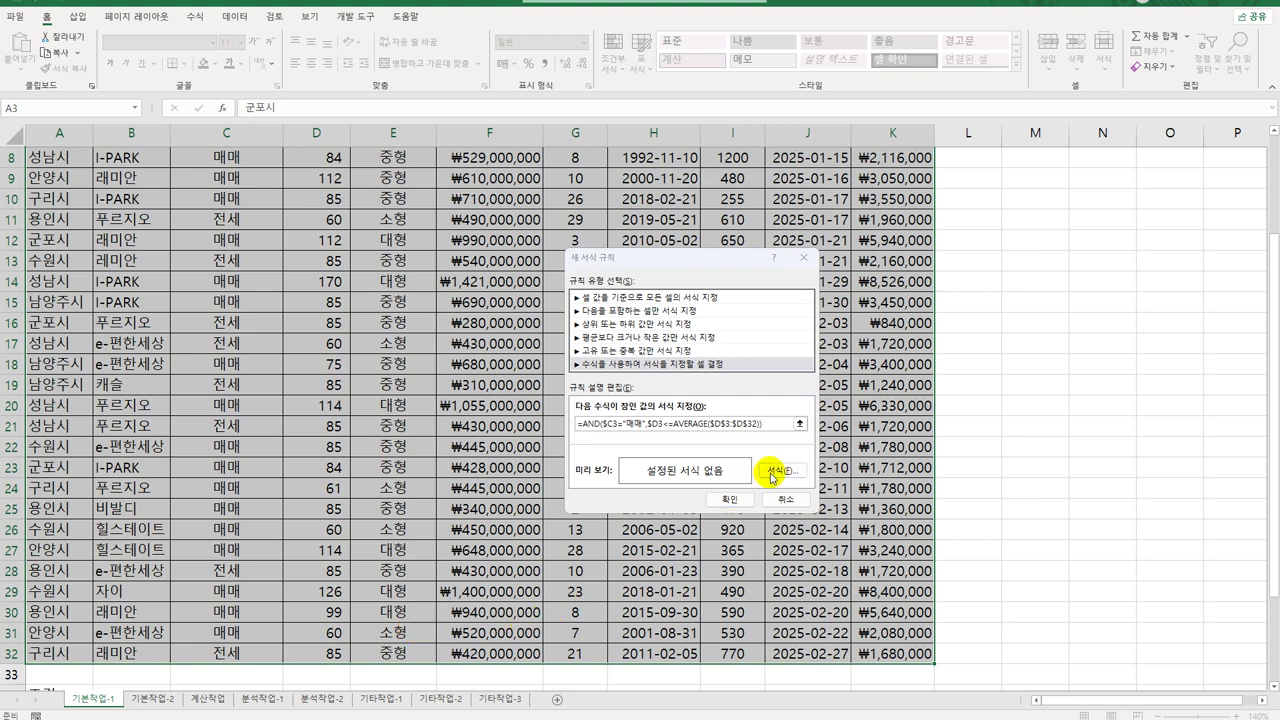
Set the rule's font style to bold (굵게) with the standard blue colour, and apply the rule.
click(773, 472)
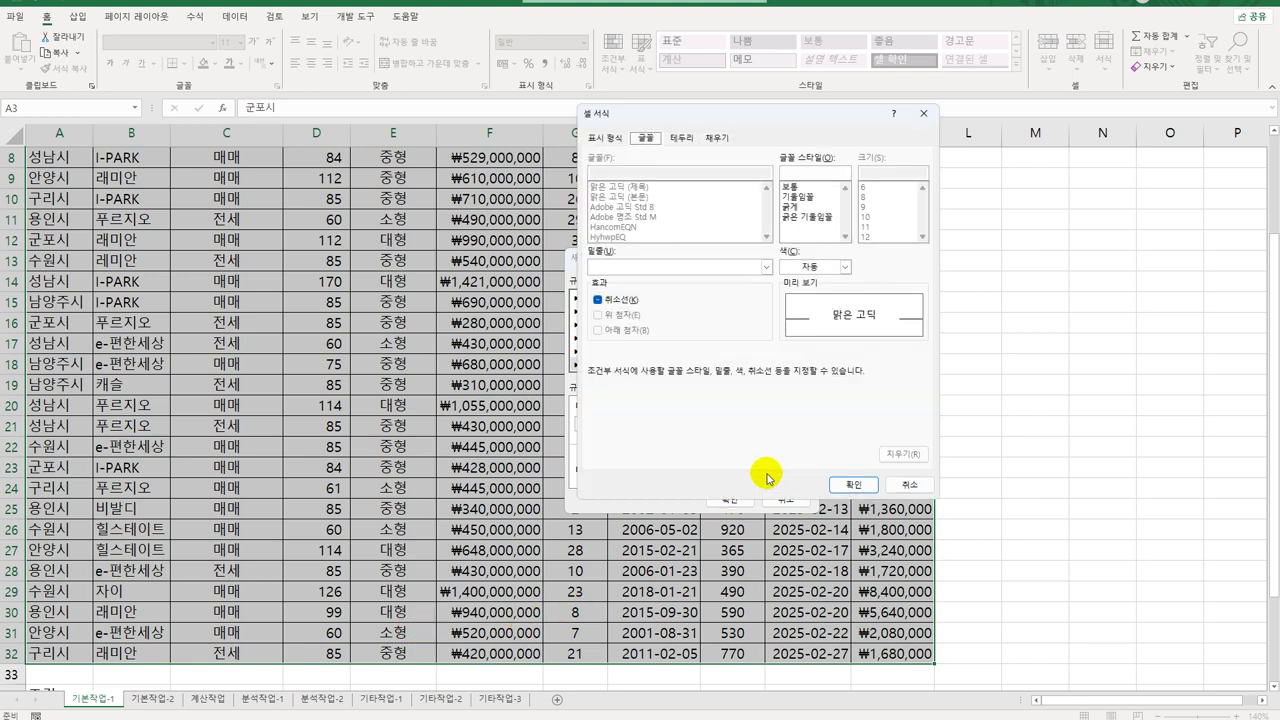
click(803, 206)
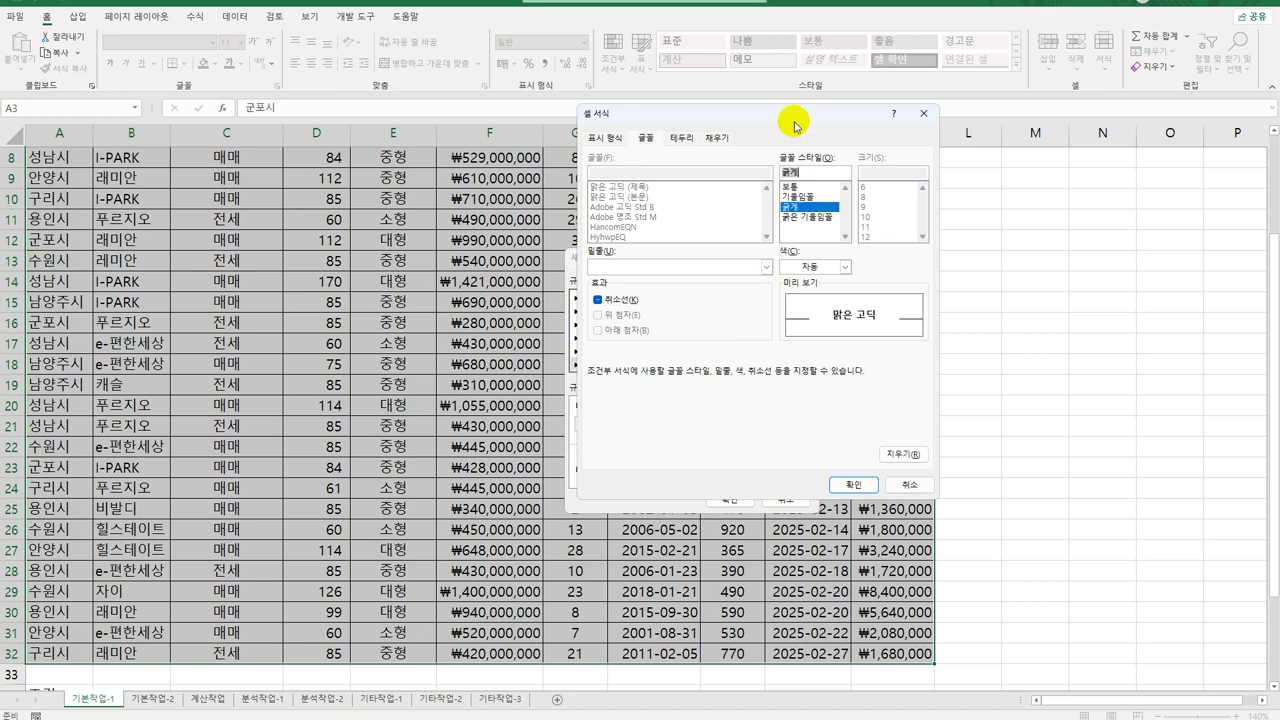
drag(792, 118, 905, 150)
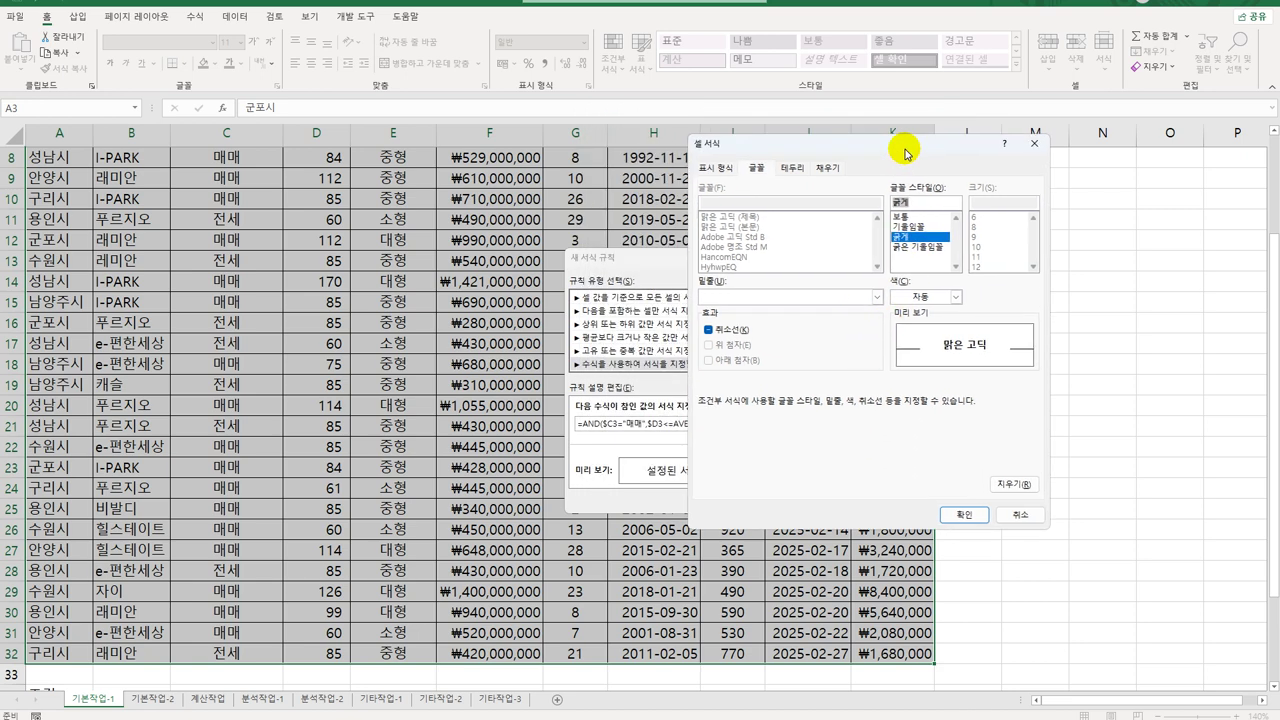
click(957, 297)
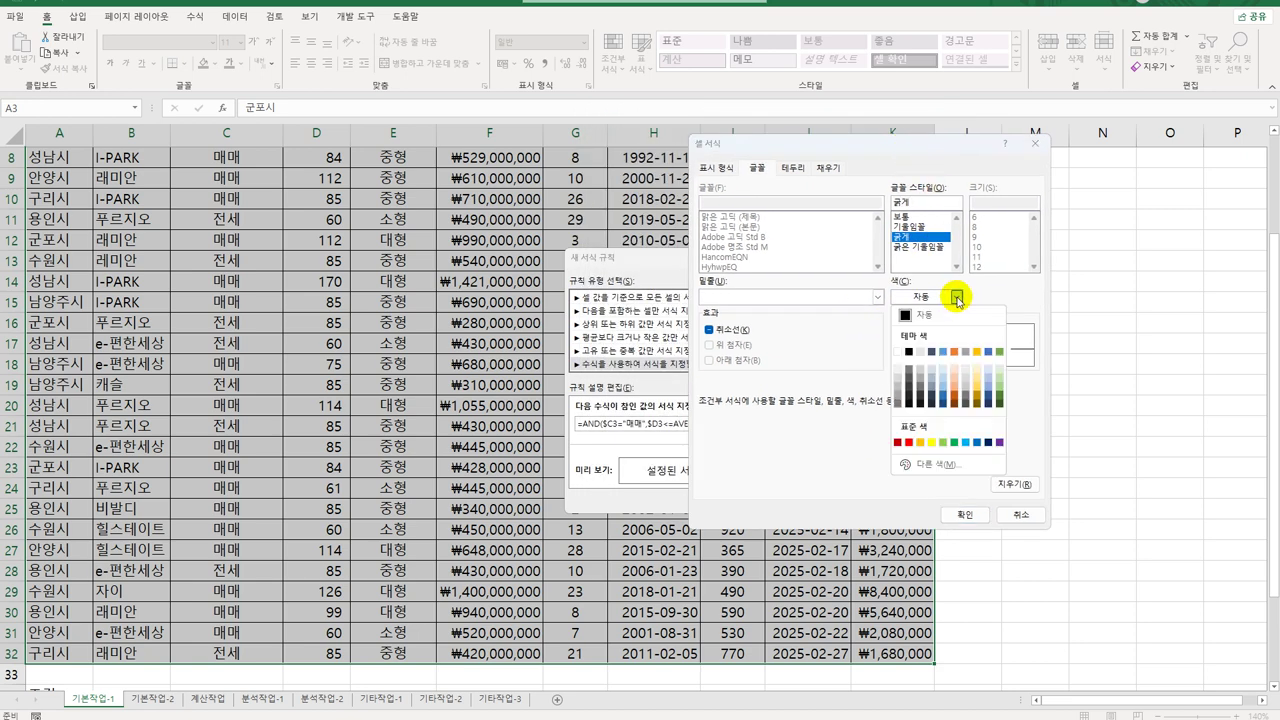
click(974, 447)
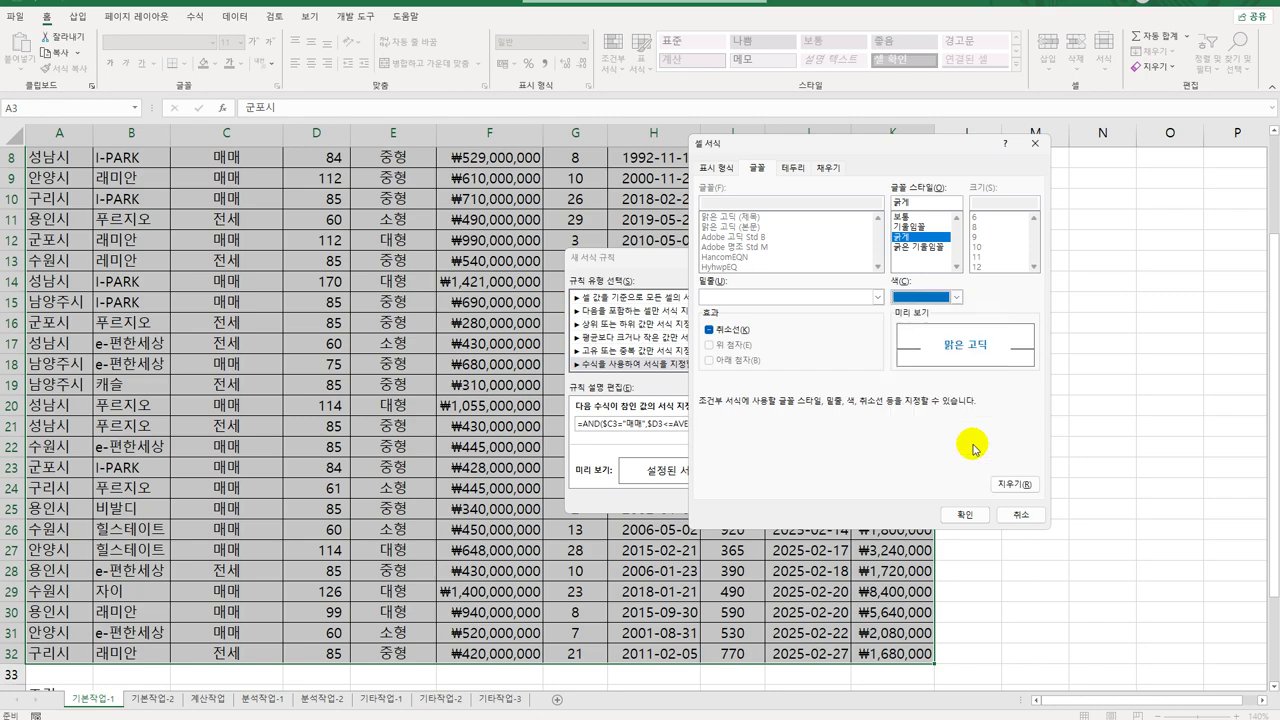
click(982, 516)
click(727, 496)
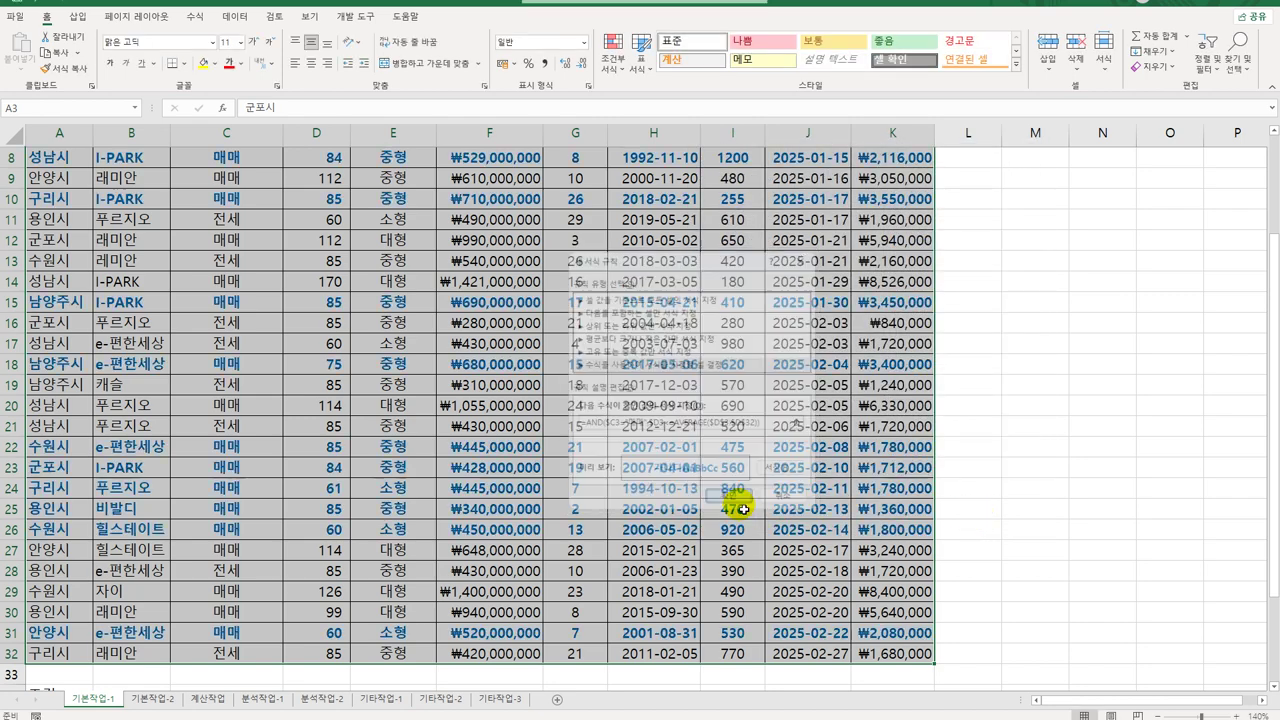
Check the 거래종류 and 전용면적 values of the highlighted rows against the rule's conditions.
scroll(875, 500, up, 2)
scroll(875, 500, up, 1)
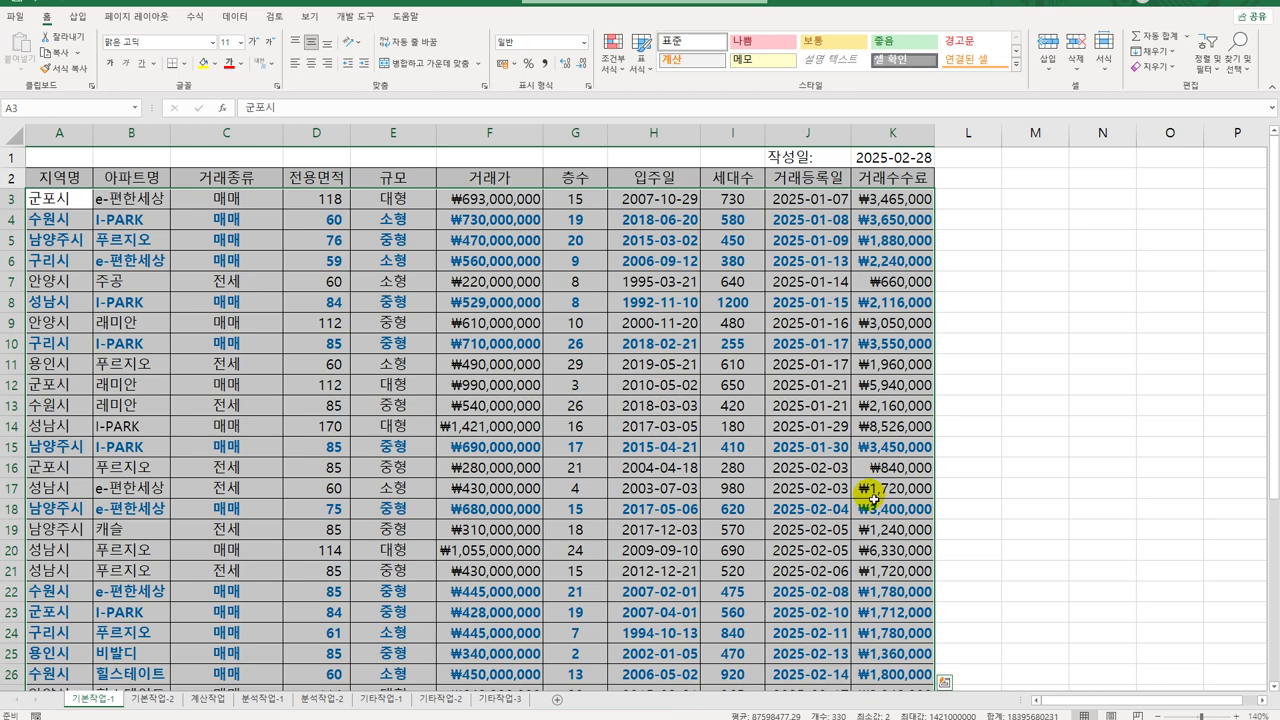
click(905, 222)
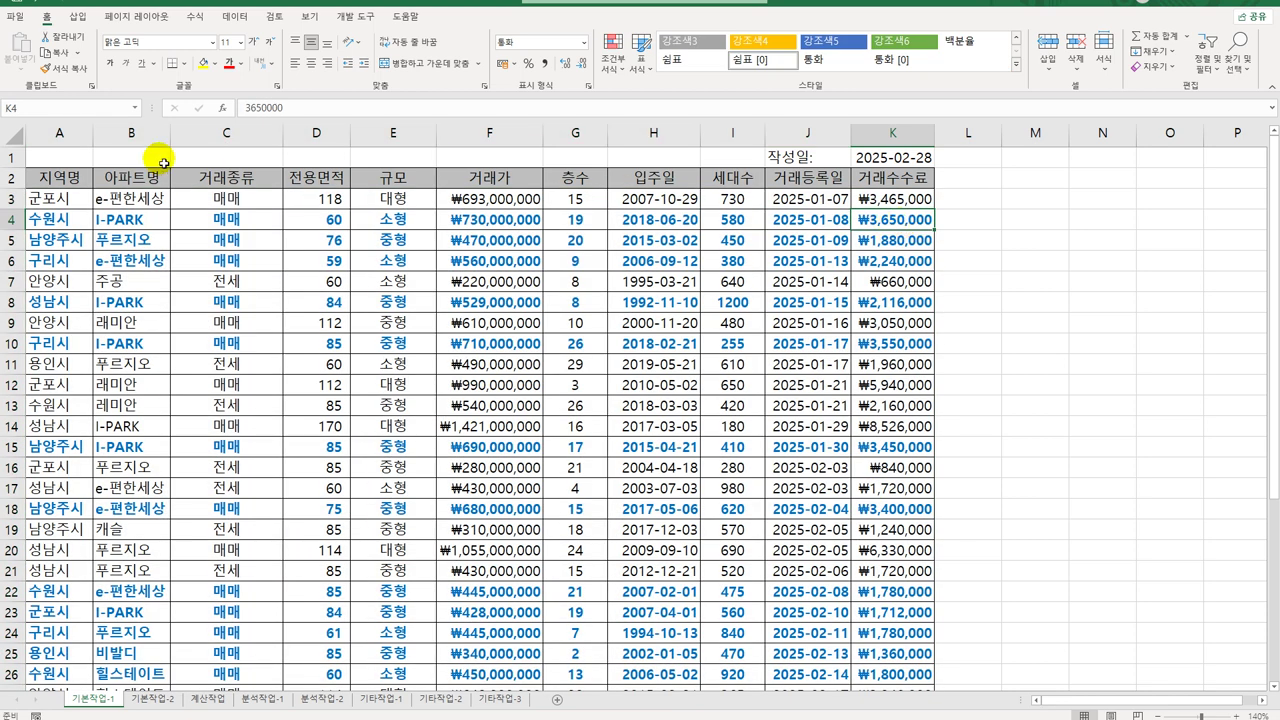
click(245, 226)
click(262, 257)
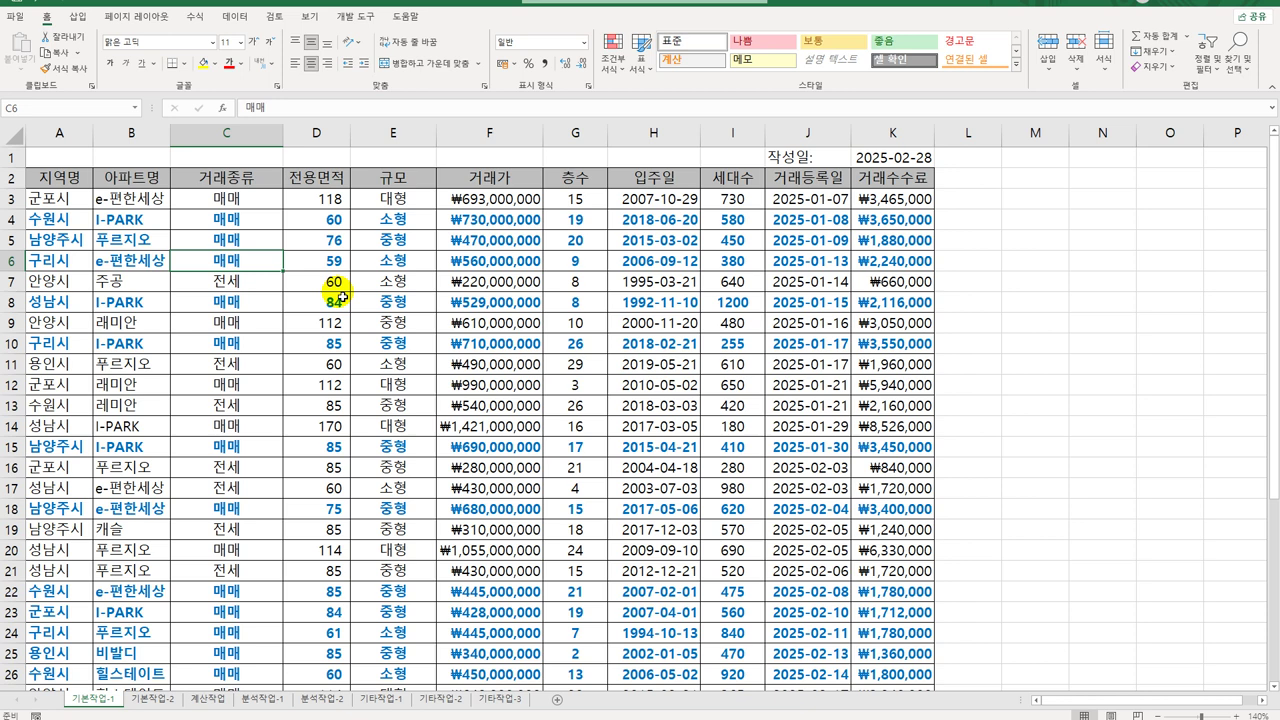
click(332, 226)
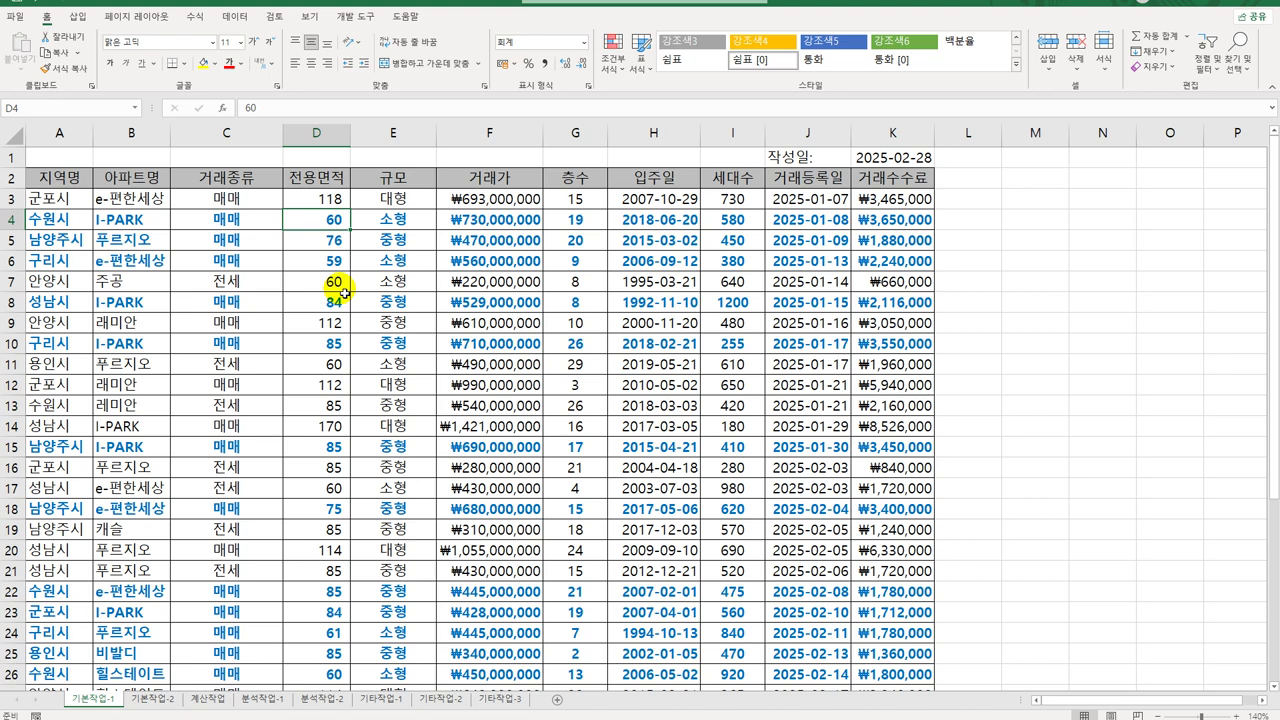
Set the page orientation of the 기본작업-2 sheet to landscape (가로).
click(152, 698)
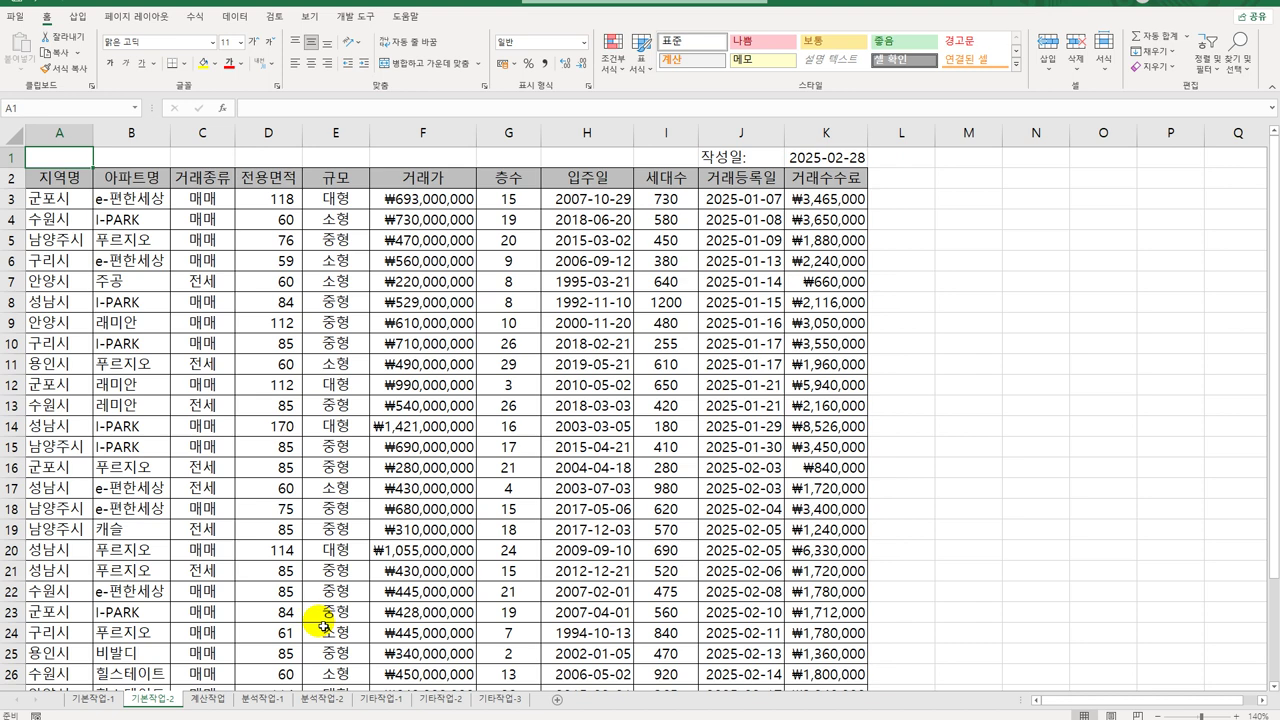
click(139, 20)
click(124, 60)
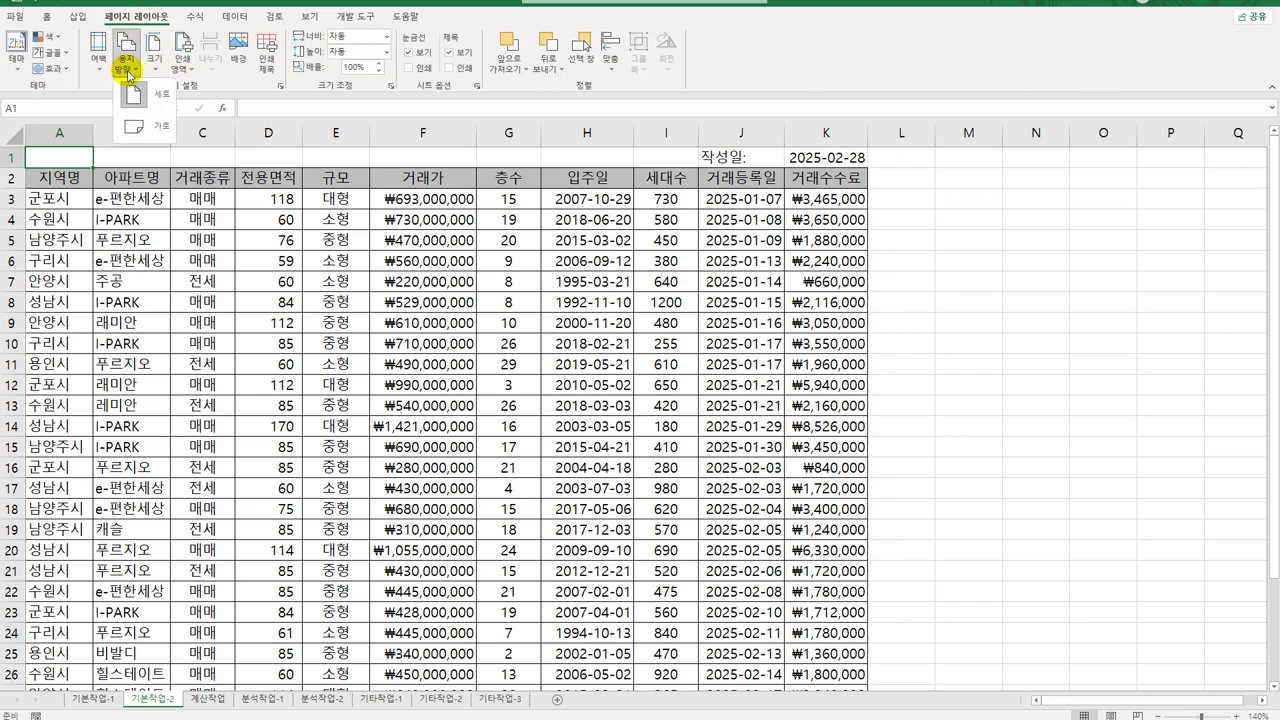
click(157, 128)
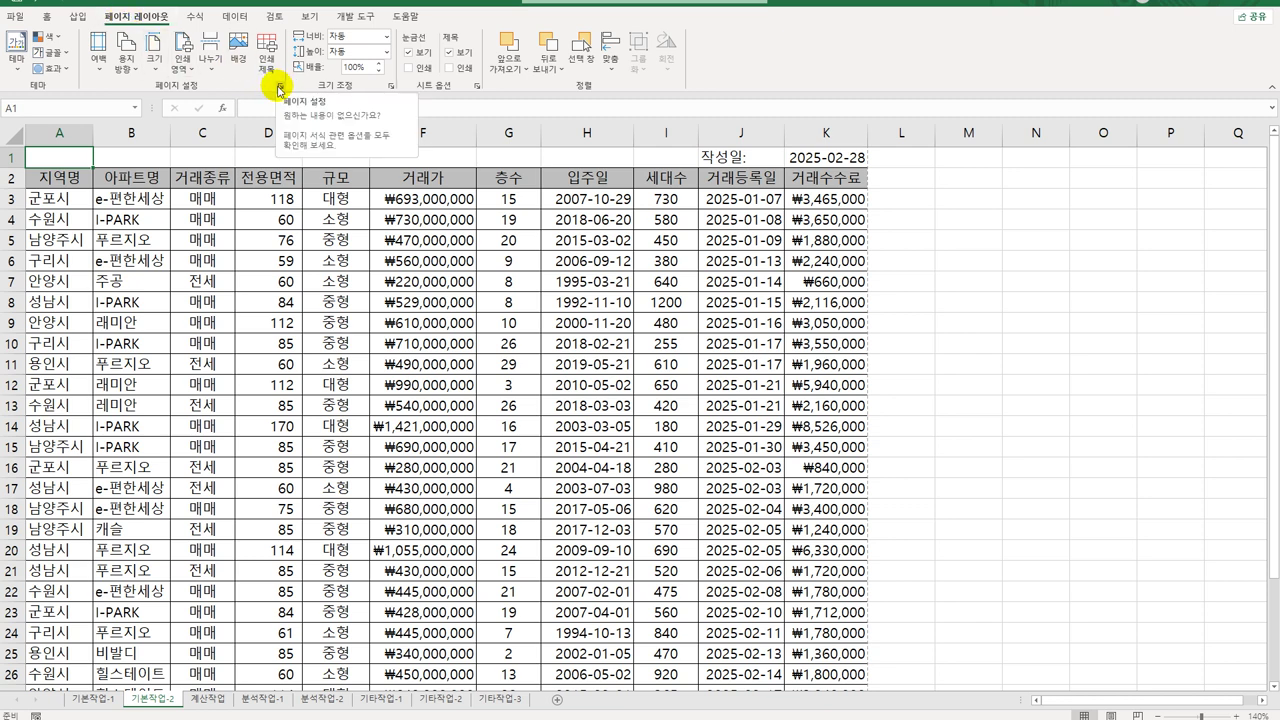
Centre the 기본작업-2 sheet horizontally (가로) on the printed page in the page margin settings.
click(281, 88)
click(582, 214)
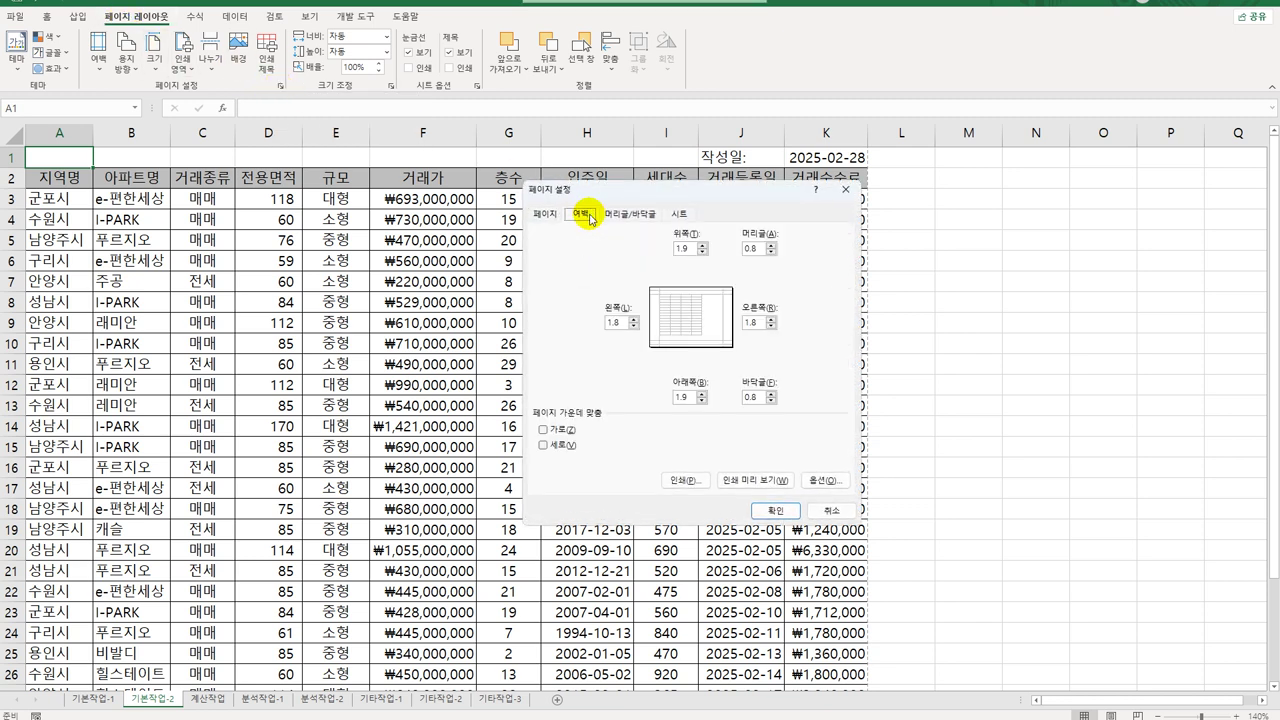
click(570, 436)
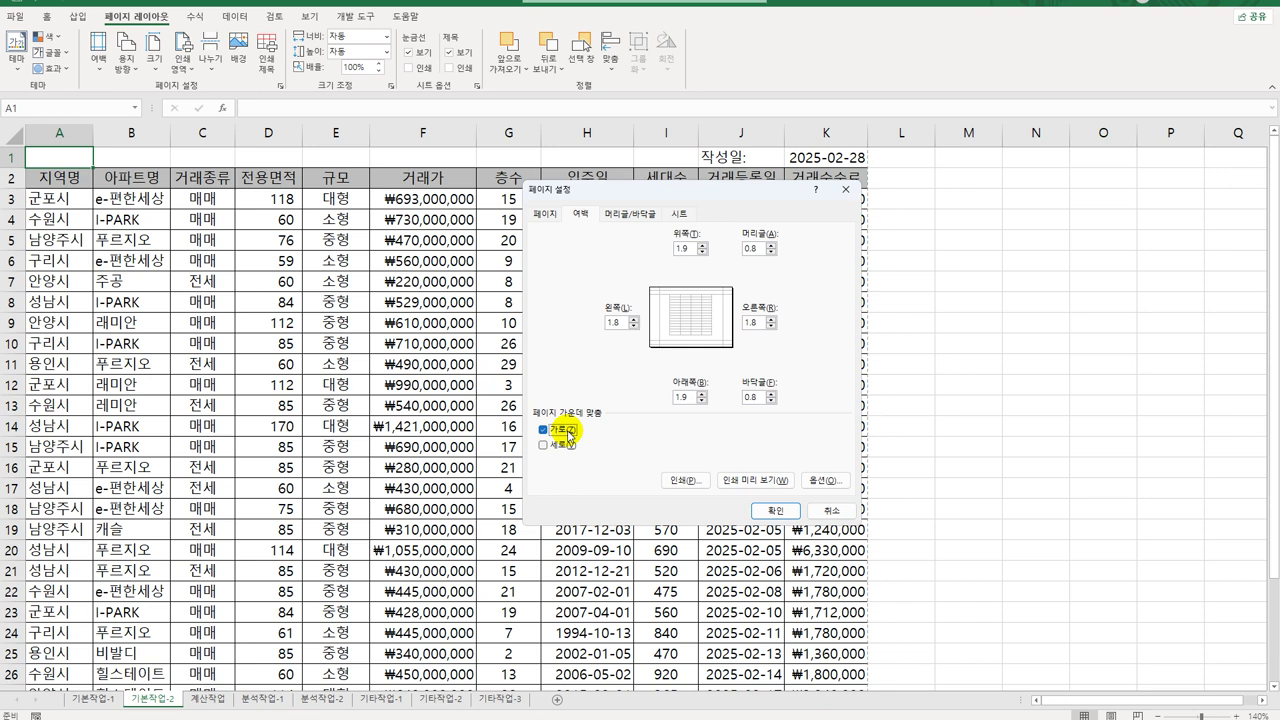
Create a custom footer whose centre section shows the page number followed by 페이지, as &[페이지 번호]페이지.
click(628, 214)
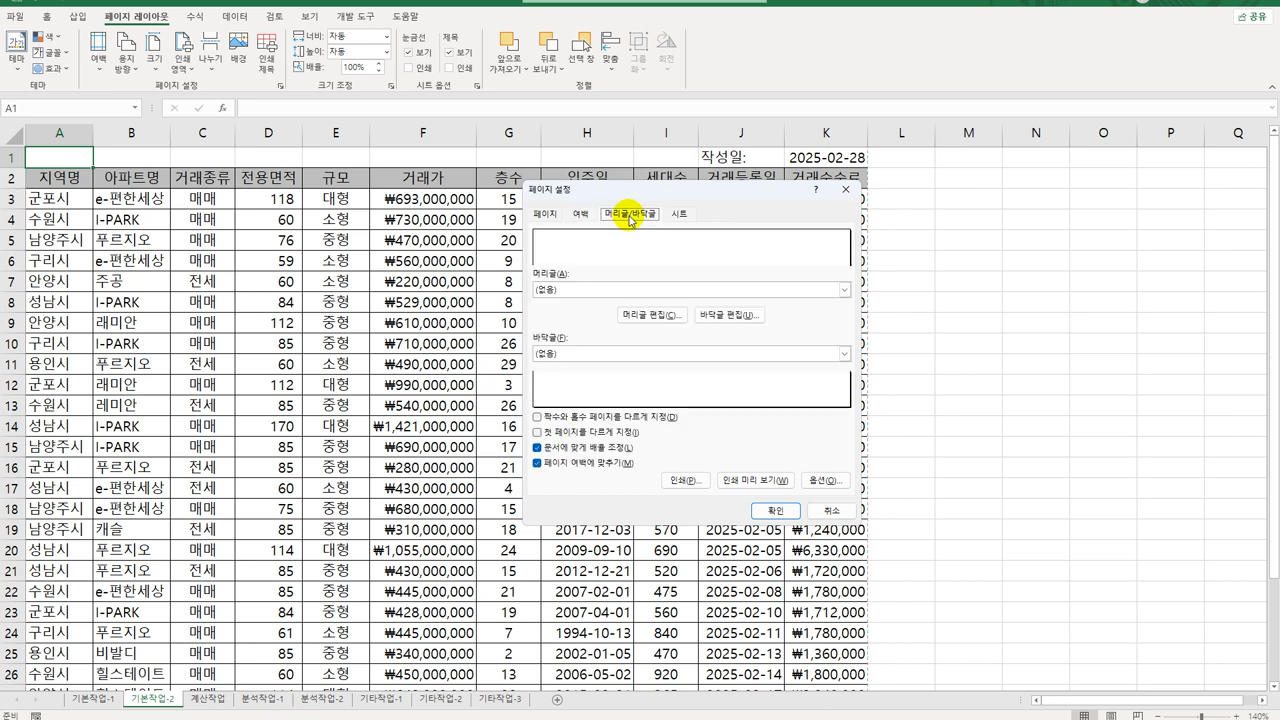
click(726, 315)
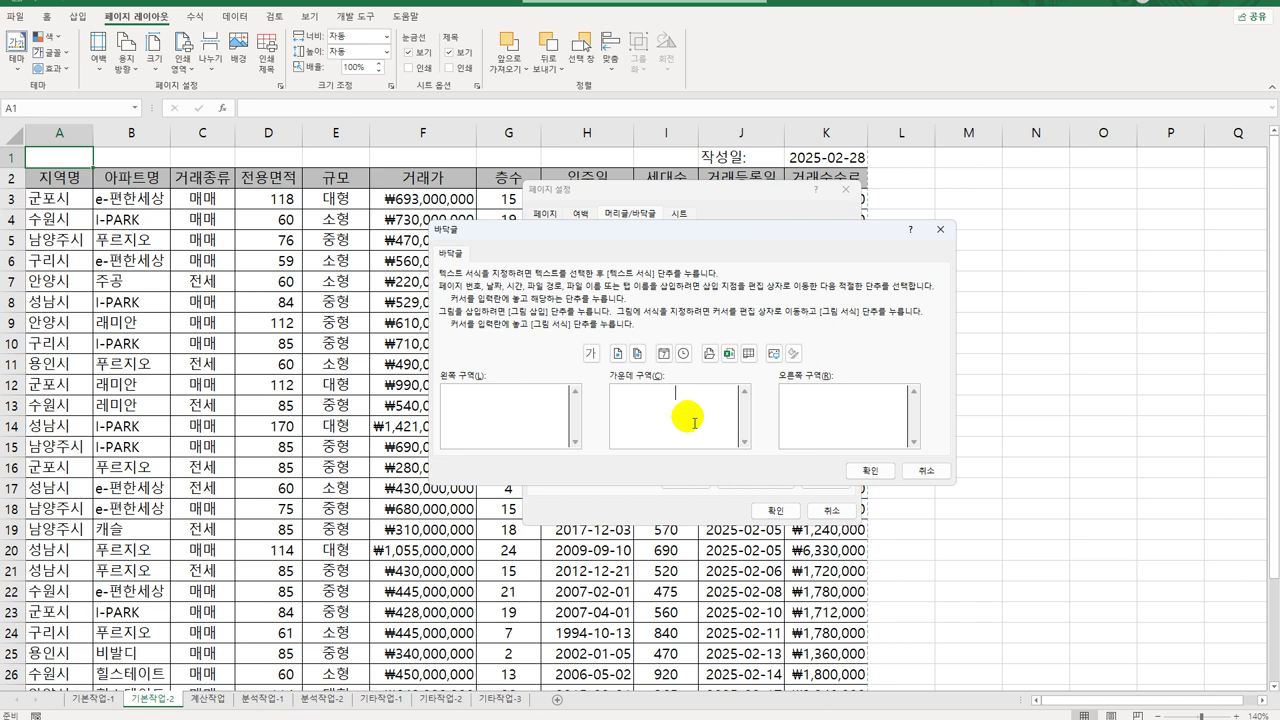
click(618, 355)
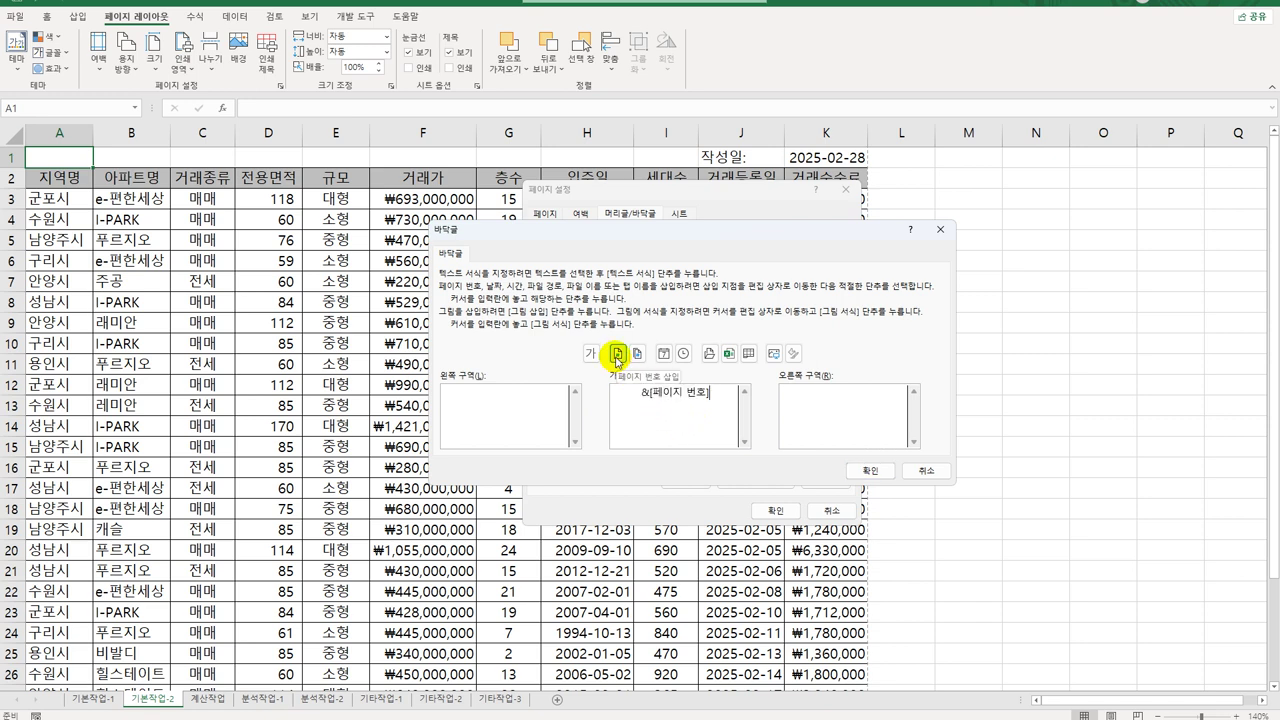
text(페이지 번호]페이지)
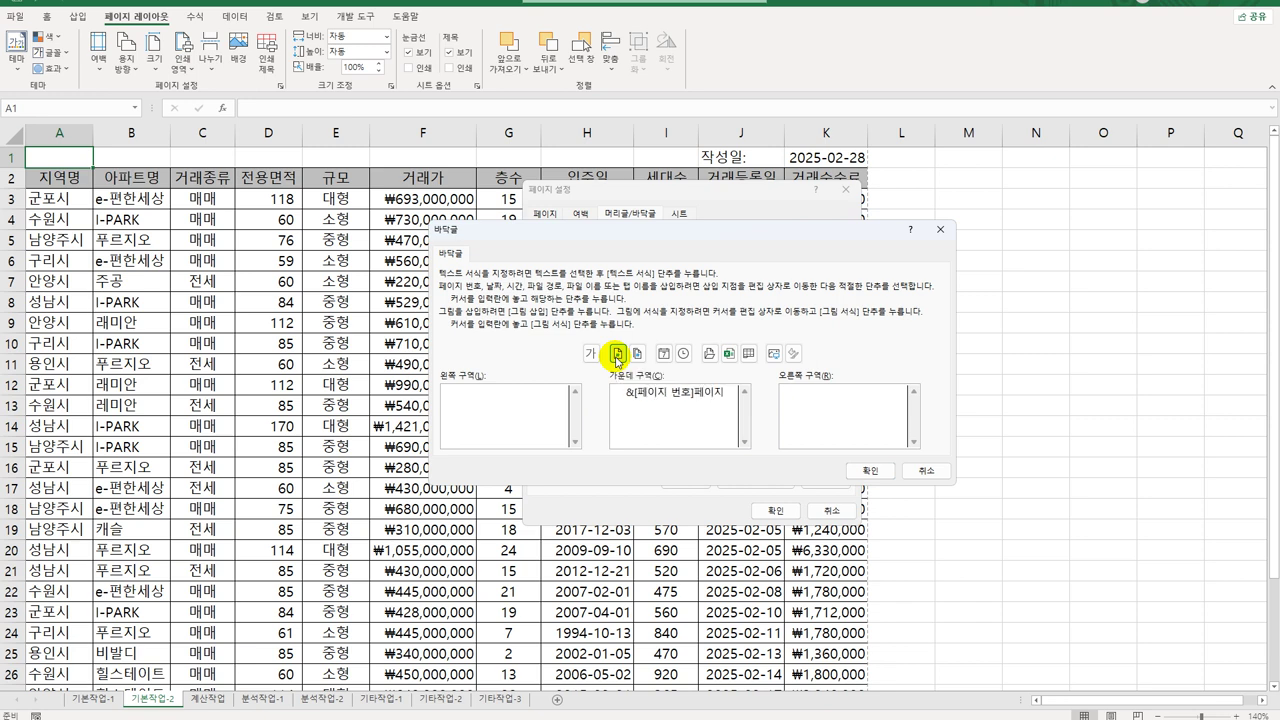
click(860, 470)
Set the print area of the 기본작업-2 sheet to $A$1:$K$32.
click(680, 213)
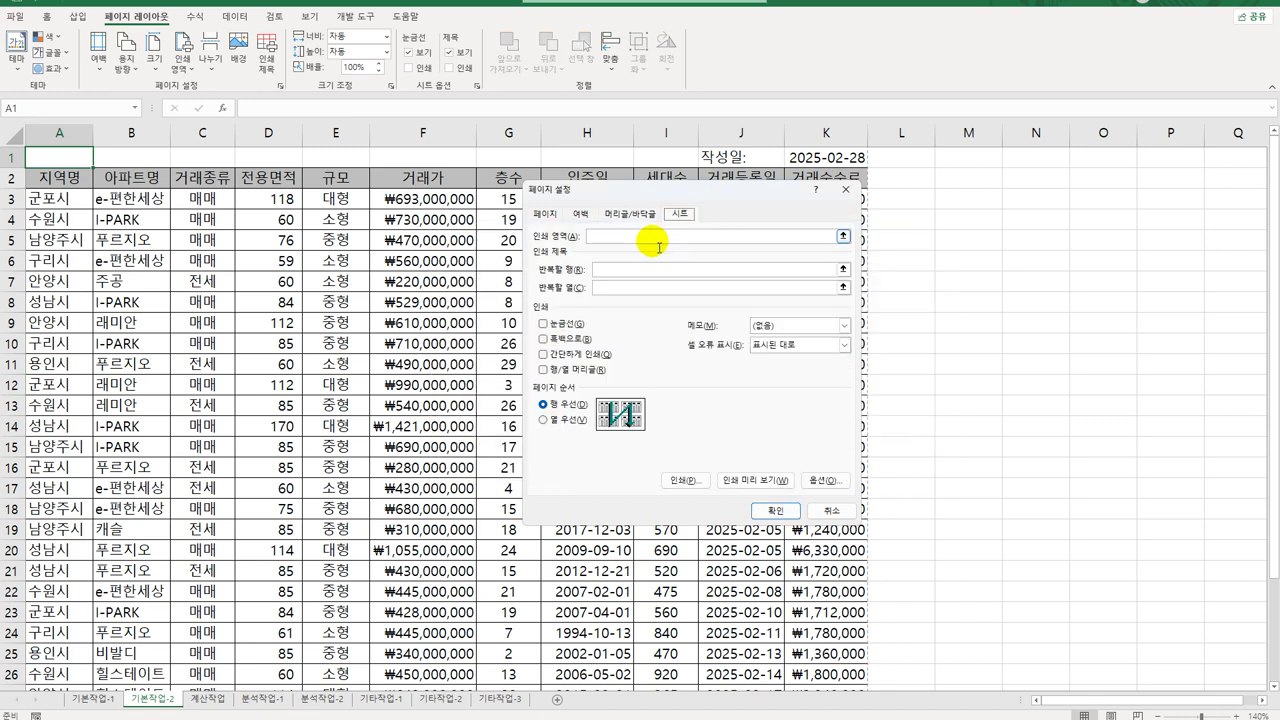
click(651, 240)
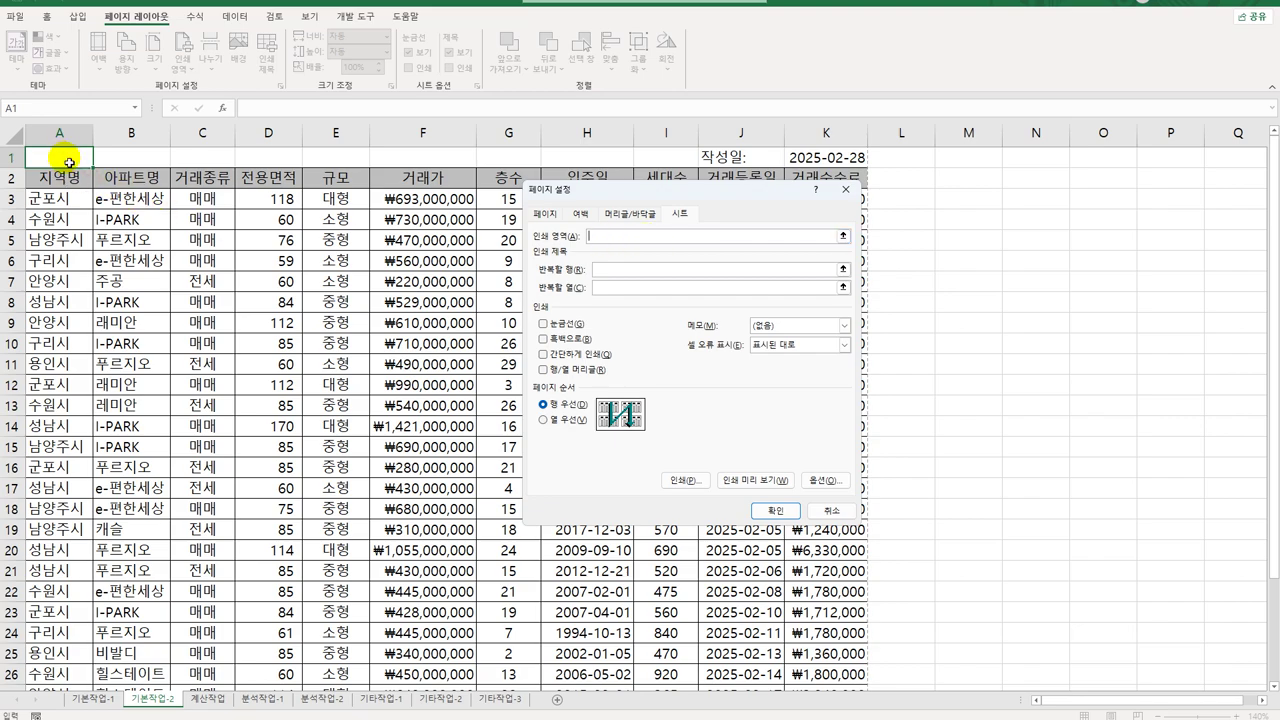
drag(60, 157, 850, 652)
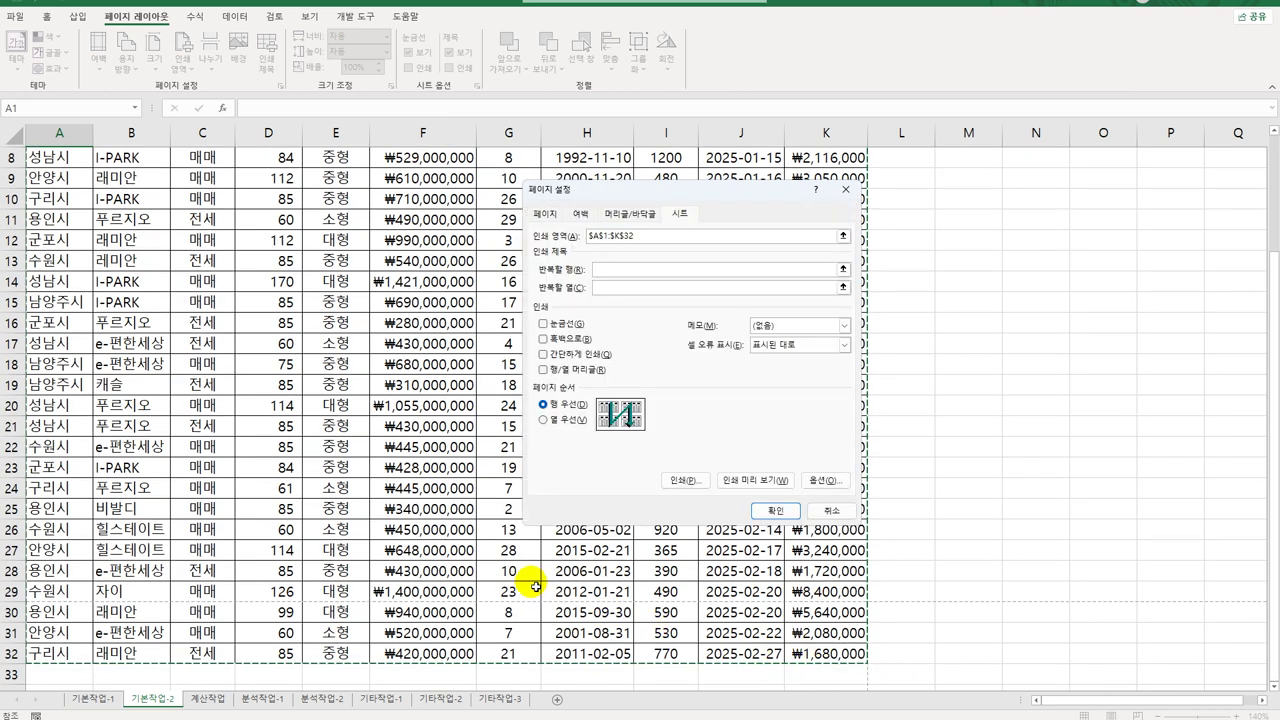
scroll(535, 587, up, 3)
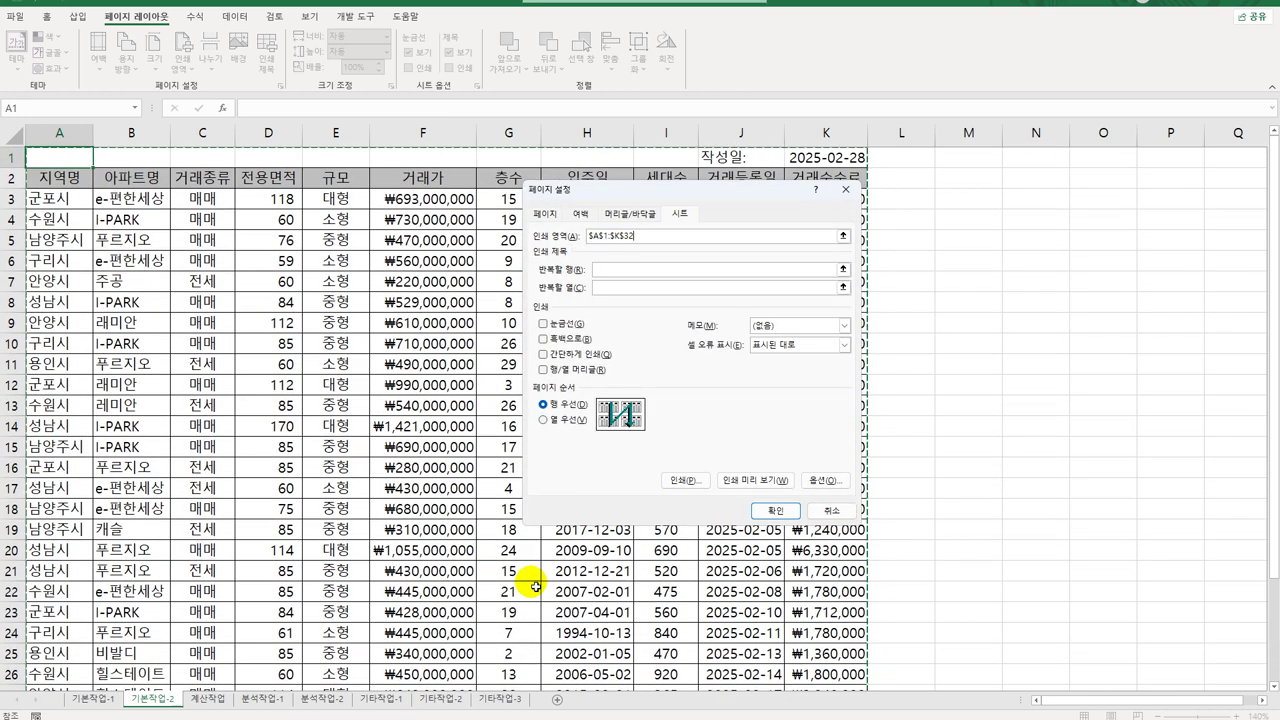
Set rows $1:$2 as the print title rows repeated on every page, and apply the page setup.
click(605, 270)
drag(12, 158, 12, 180)
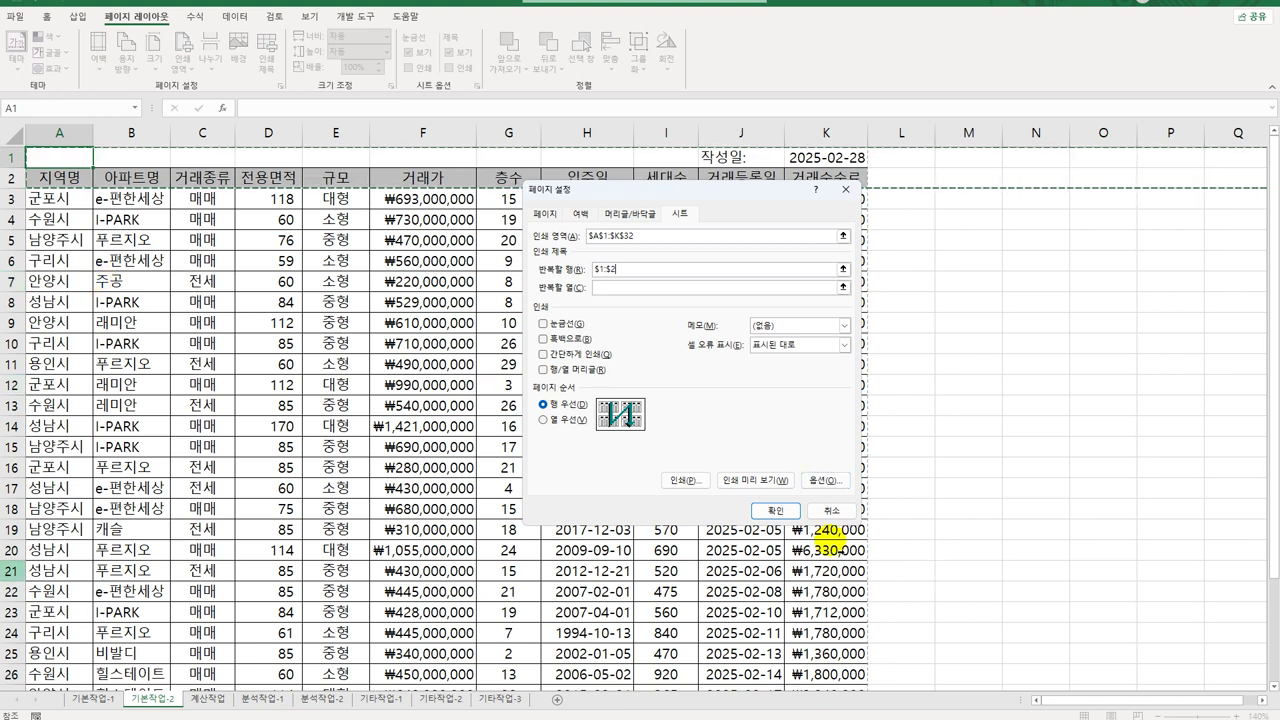
click(778, 511)
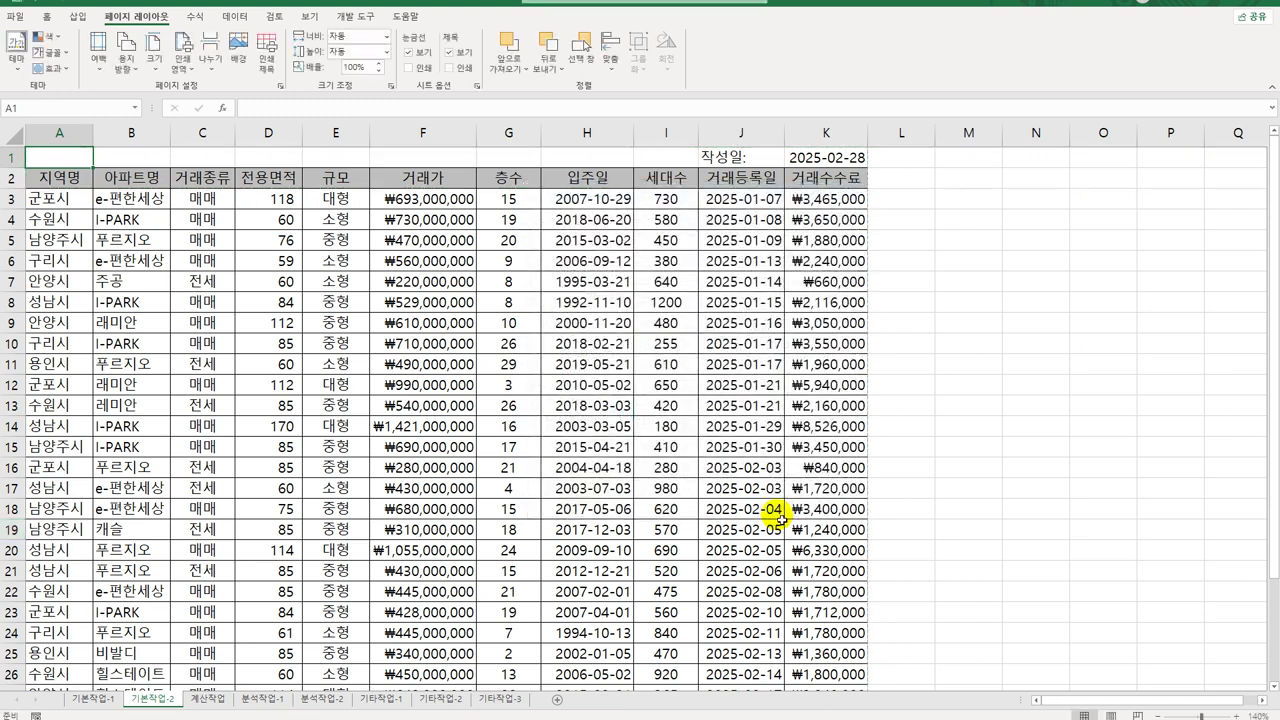
click(957, 597)
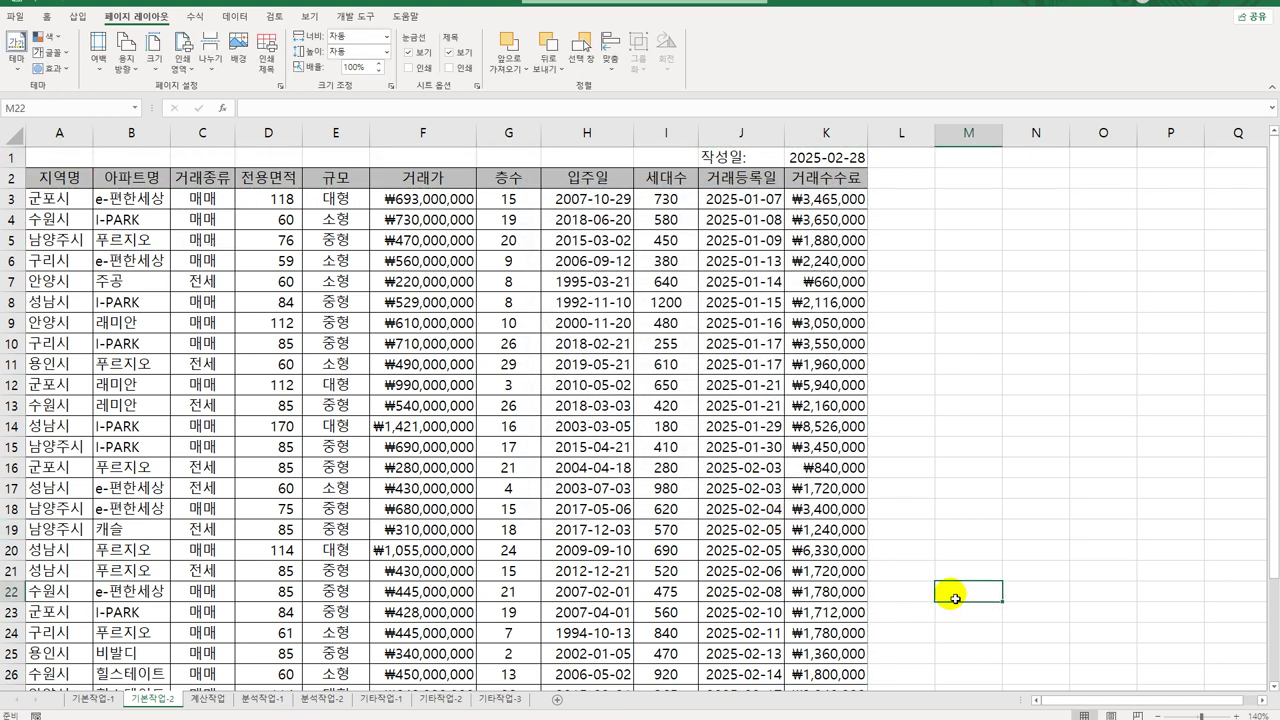
On the 계산작업 sheet, examine 거래종류, 거래가 and 거래수수료 in 표1 alongside the 수수료율 rows of 표4.
click(228, 702)
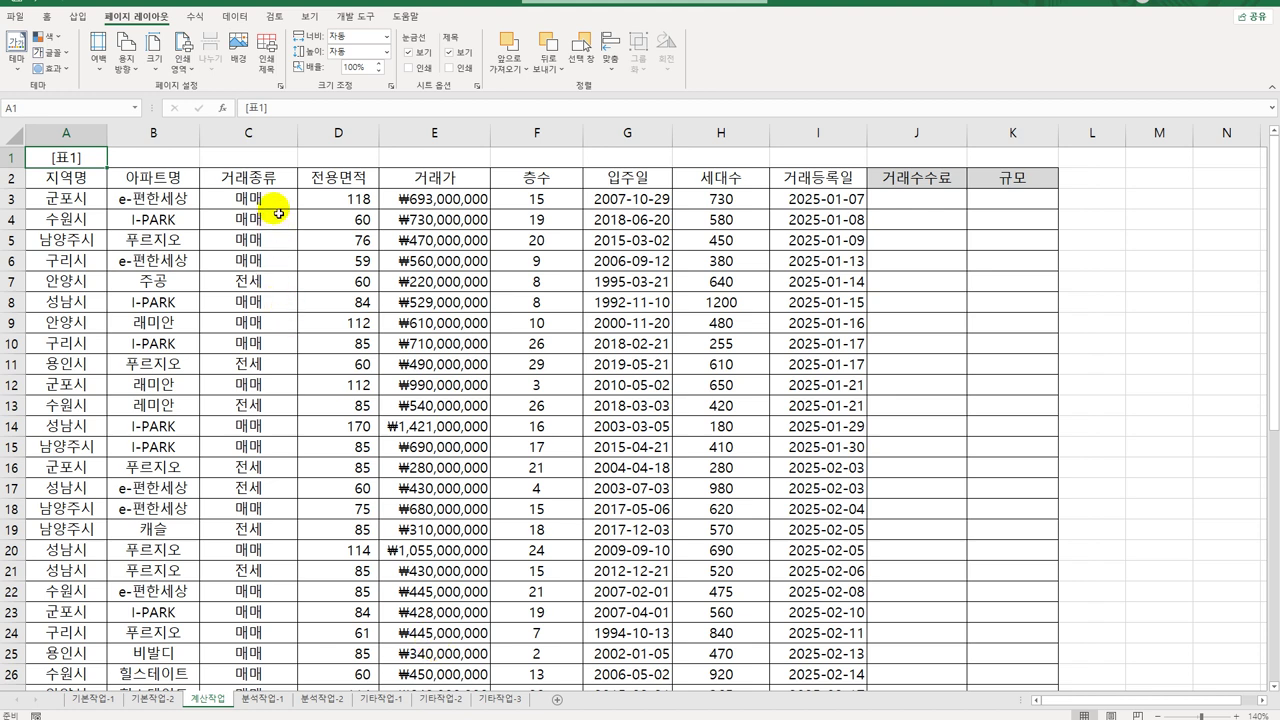
click(286, 181)
click(437, 180)
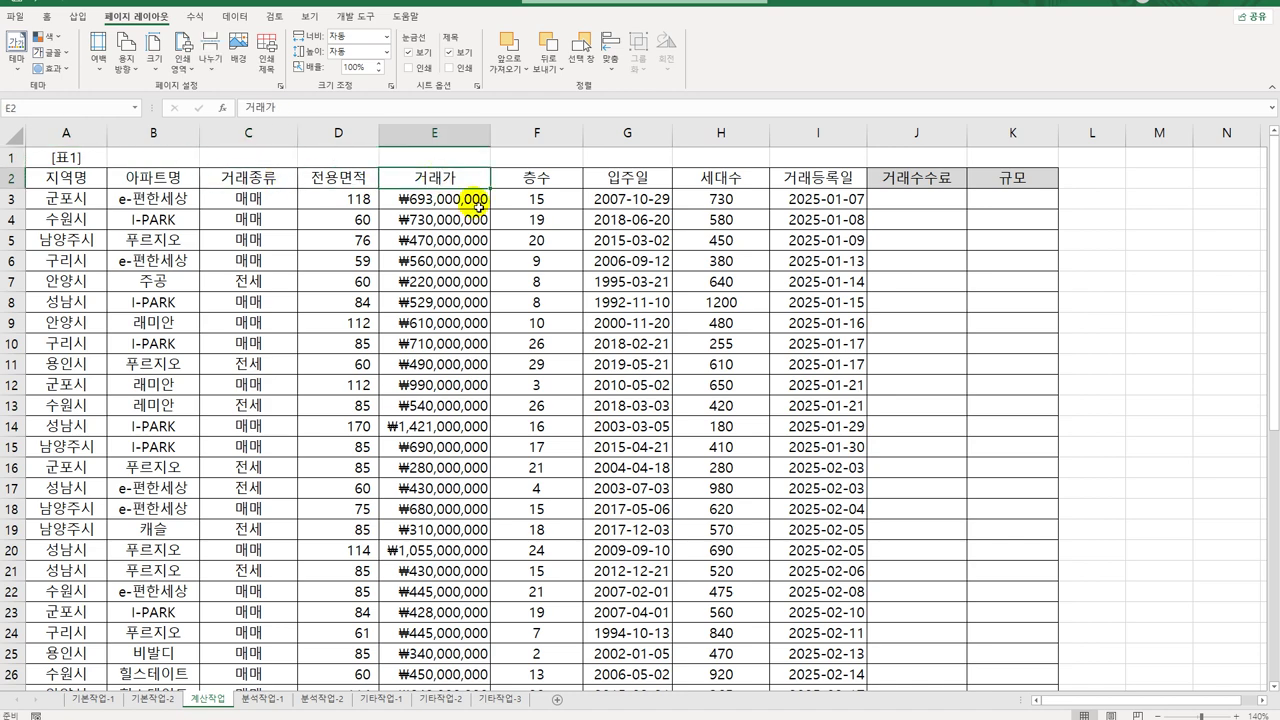
scroll(555, 467, down, 6)
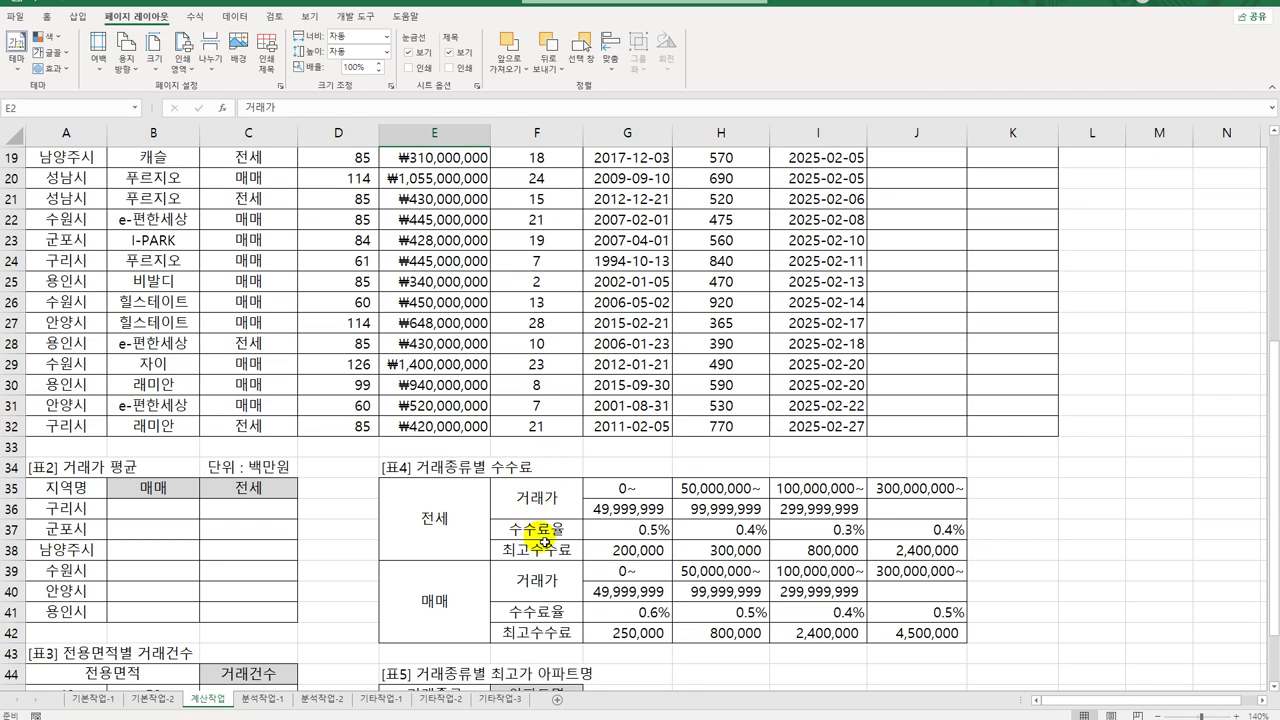
scroll(724, 636, up, 6)
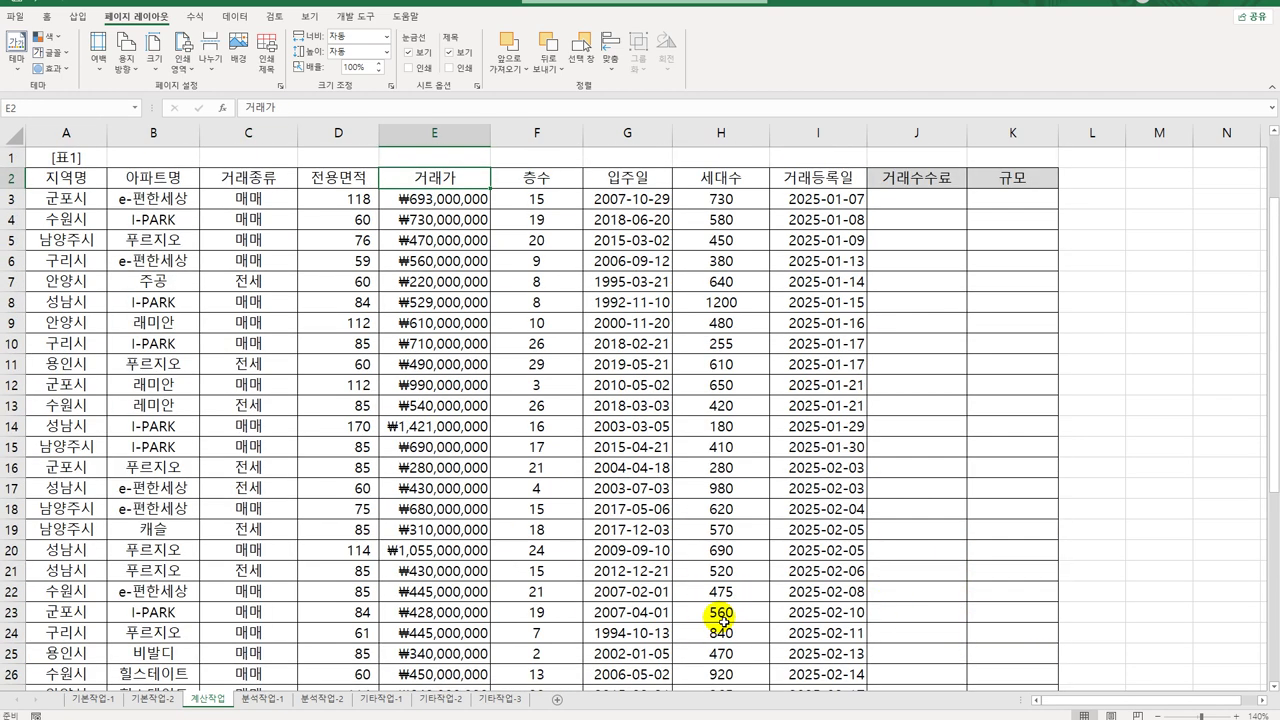
click(950, 198)
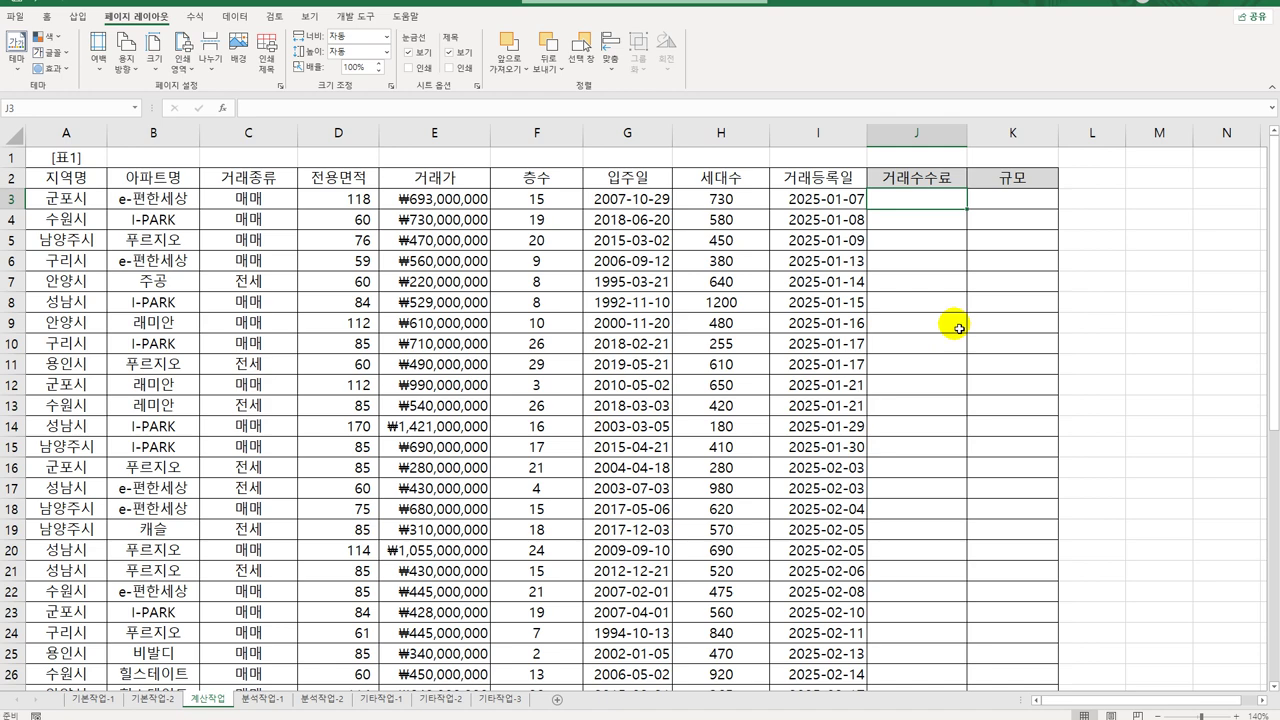
click(442, 199)
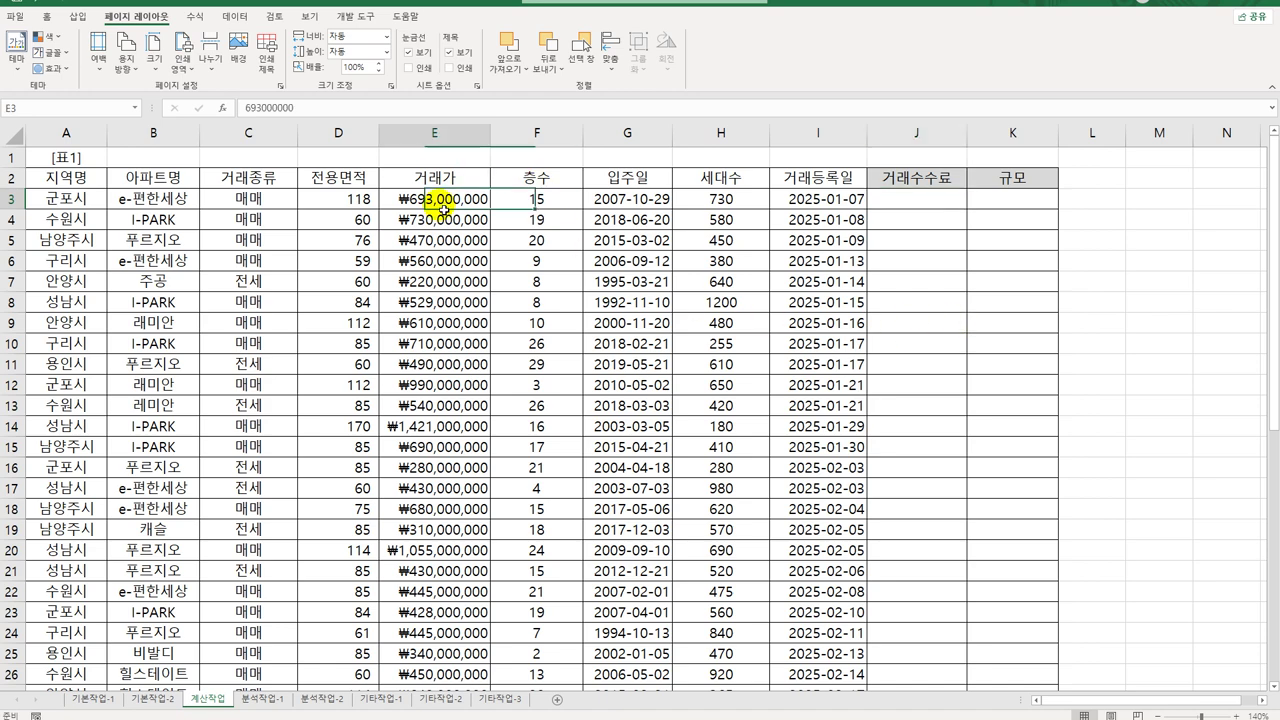
click(917, 200)
scroll(800, 522, down, 6)
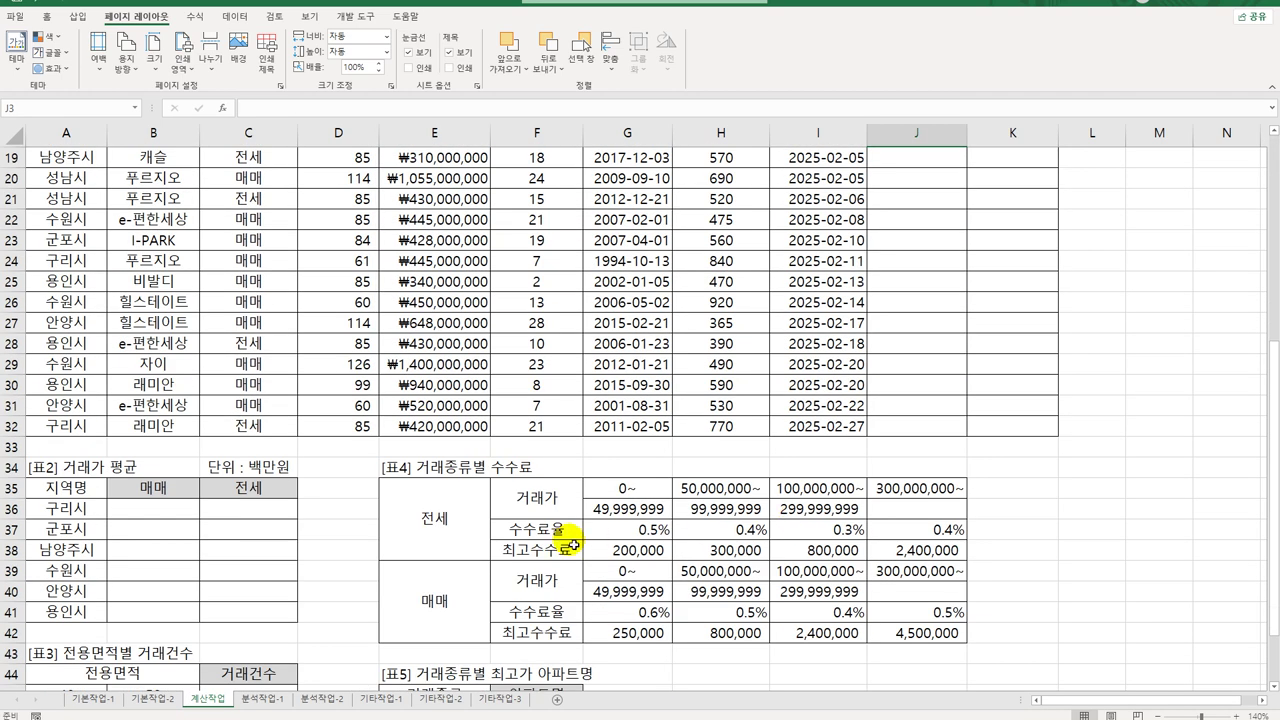
drag(522, 497, 902, 632)
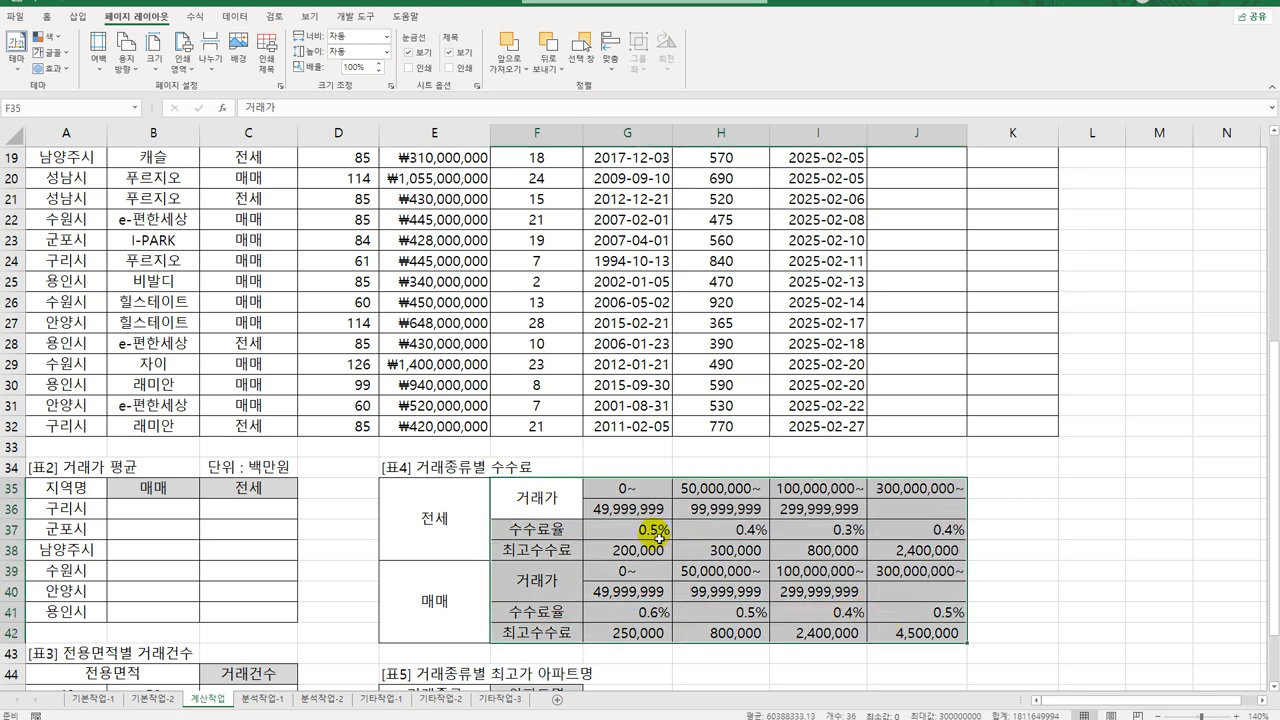
drag(652, 530, 905, 530)
drag(645, 612, 928, 610)
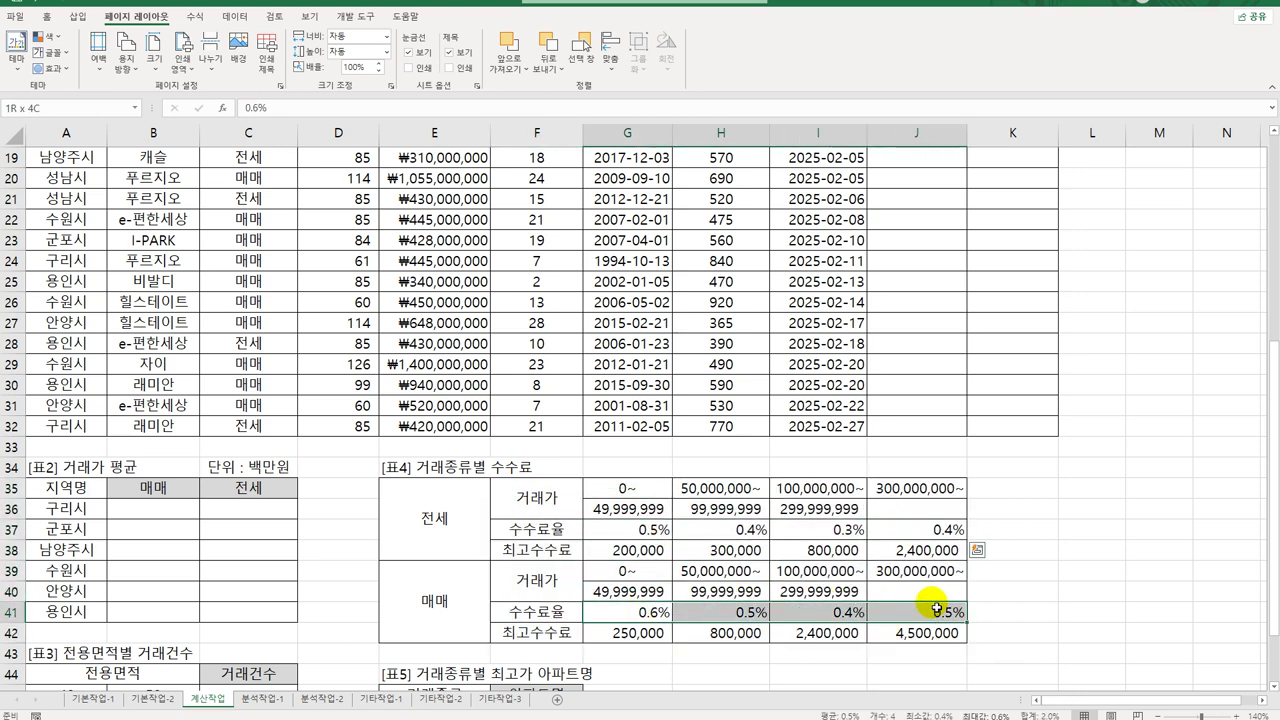
scroll(928, 605, up, 2)
scroll(928, 605, up, 4)
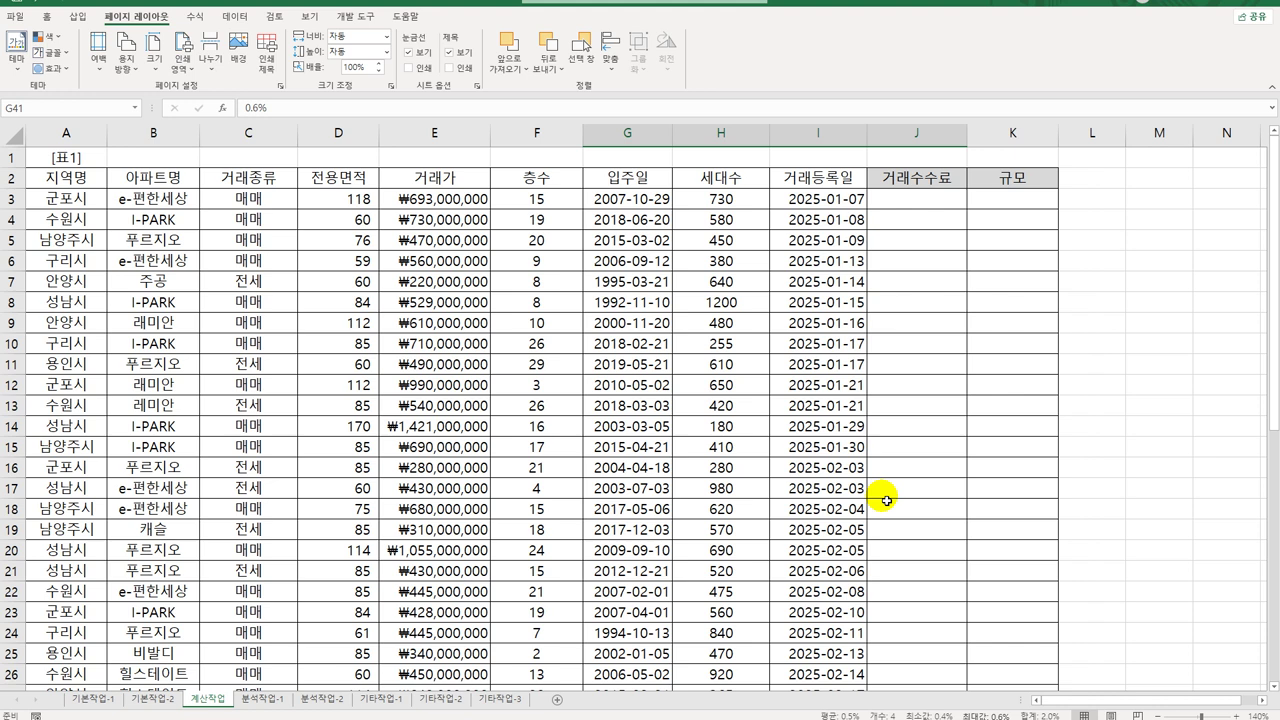
Examine how the 전세 and 매매 blocks of 표4 lay out the 거래가 brackets needed for the 거래수수료 lookup.
click(916, 209)
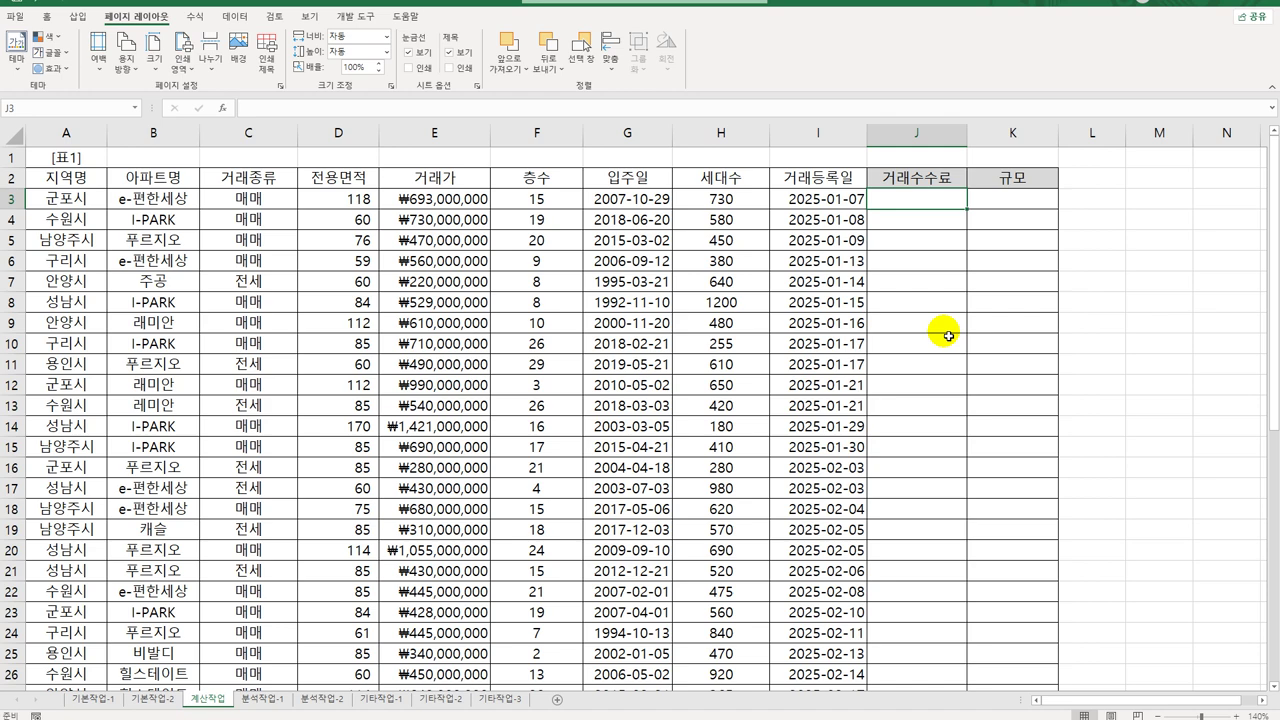
scroll(940, 340, down, 9)
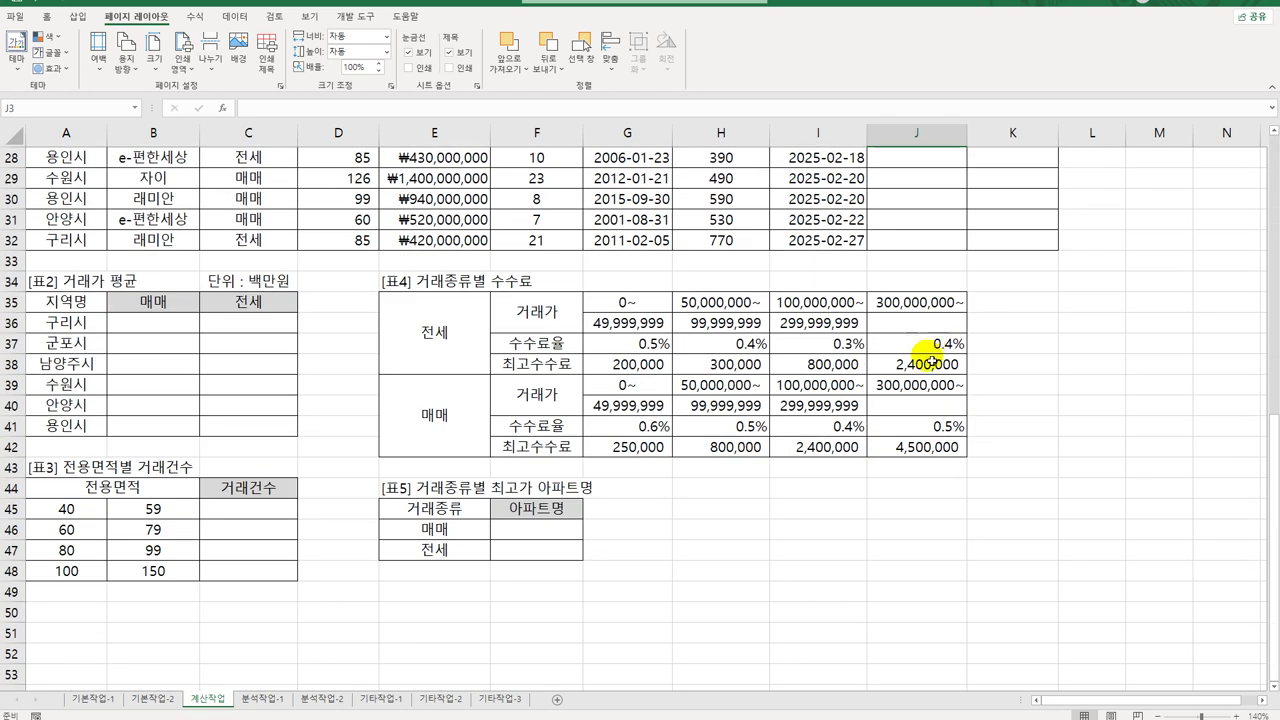
scroll(820, 480, up, 9)
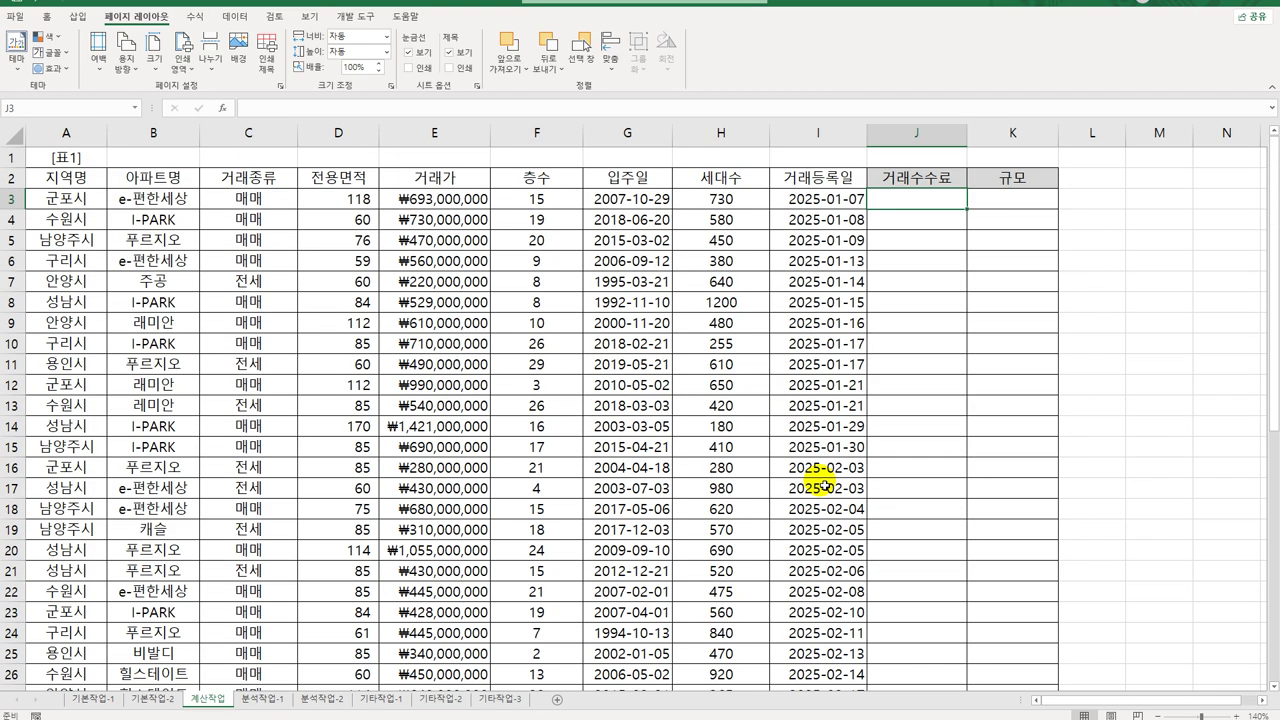
scroll(820, 484, down, 6)
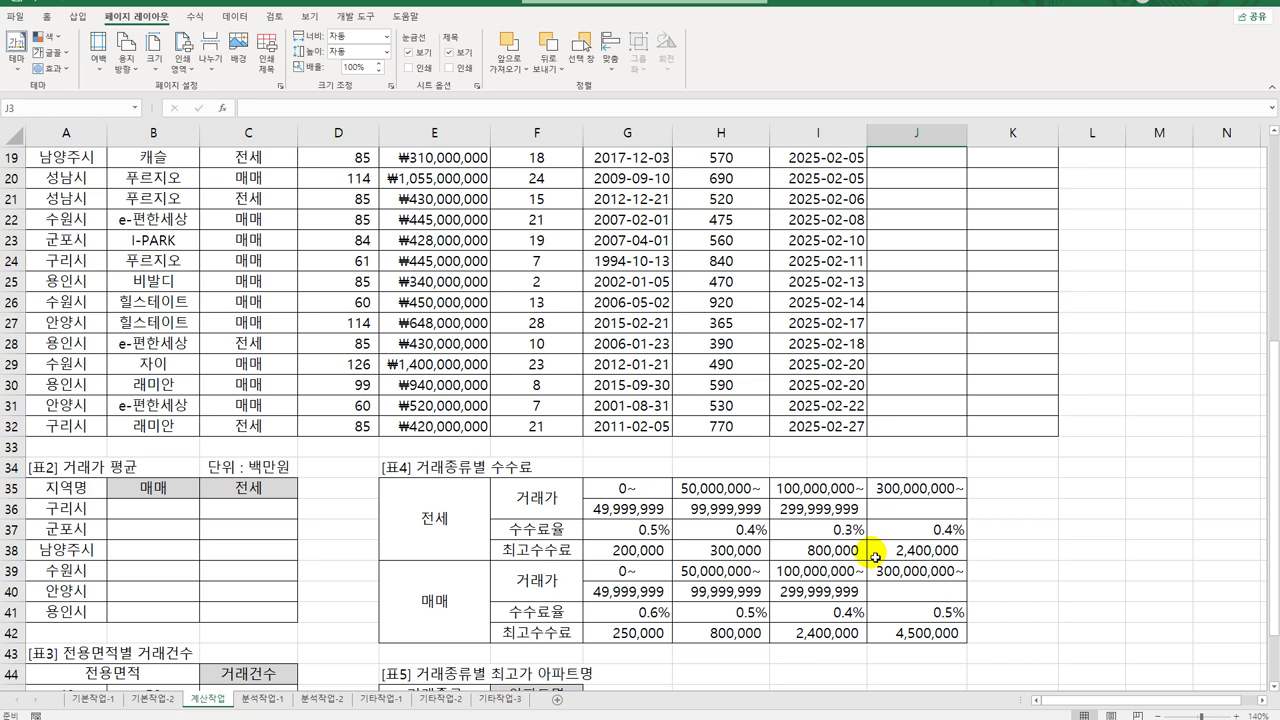
scroll(875, 557, up, 6)
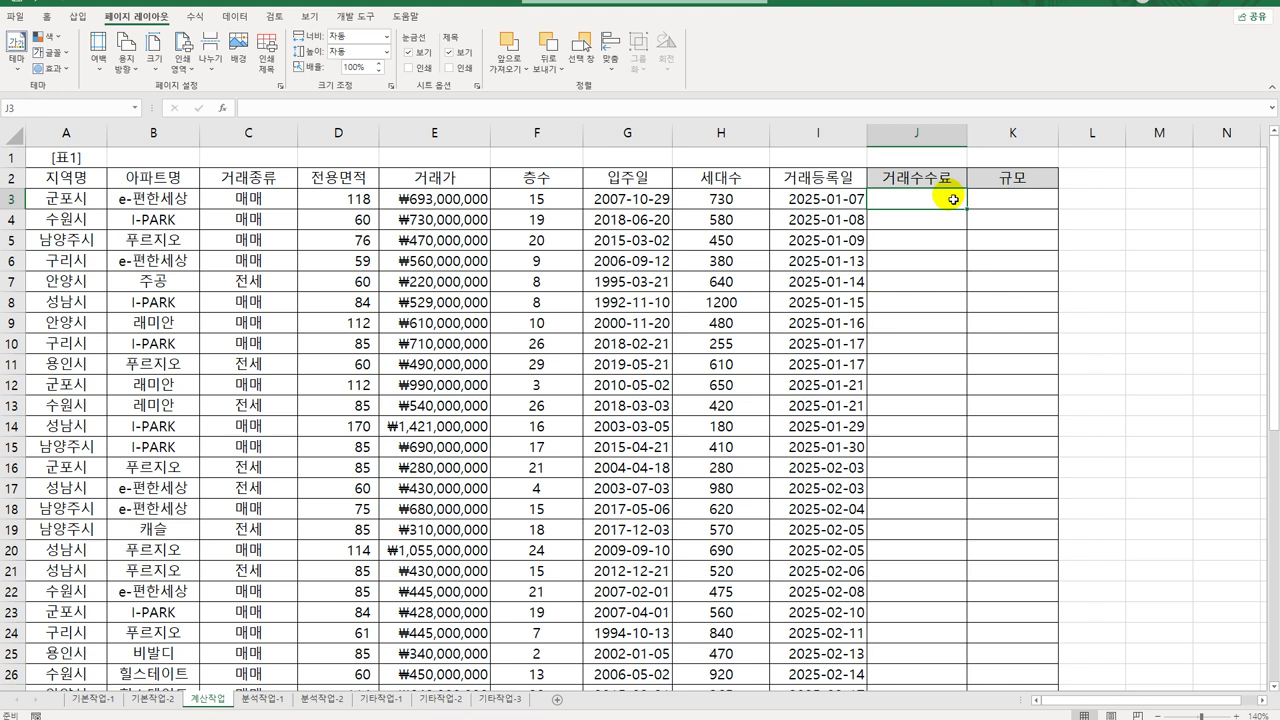
scroll(955, 200, down, 9)
drag(618, 313, 880, 303)
drag(602, 386, 896, 390)
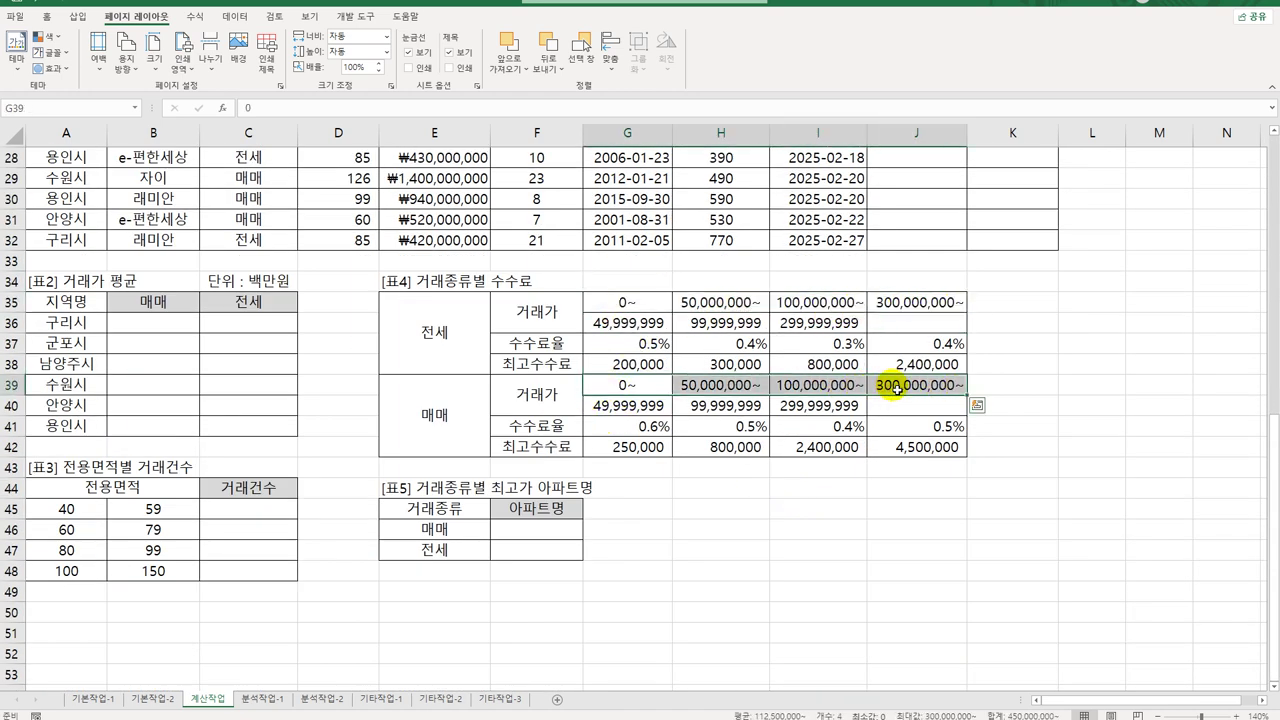
click(477, 351)
click(454, 409)
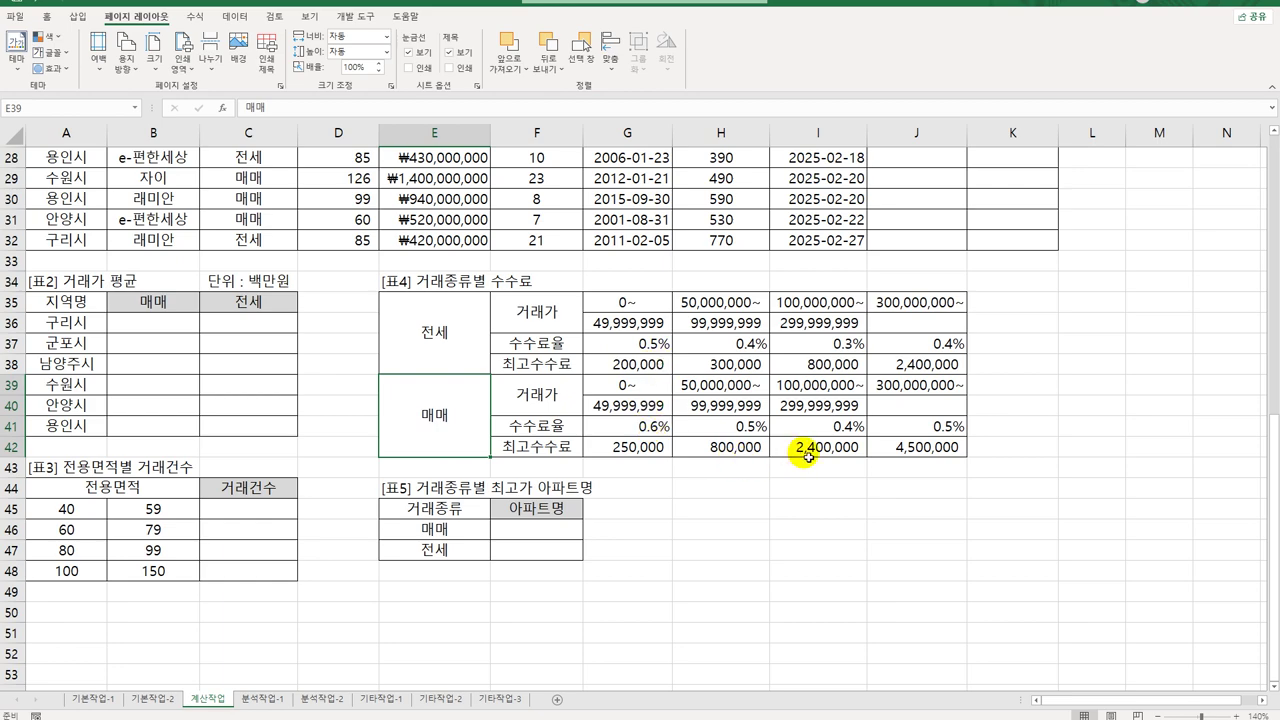
scroll(810, 480, up, 9)
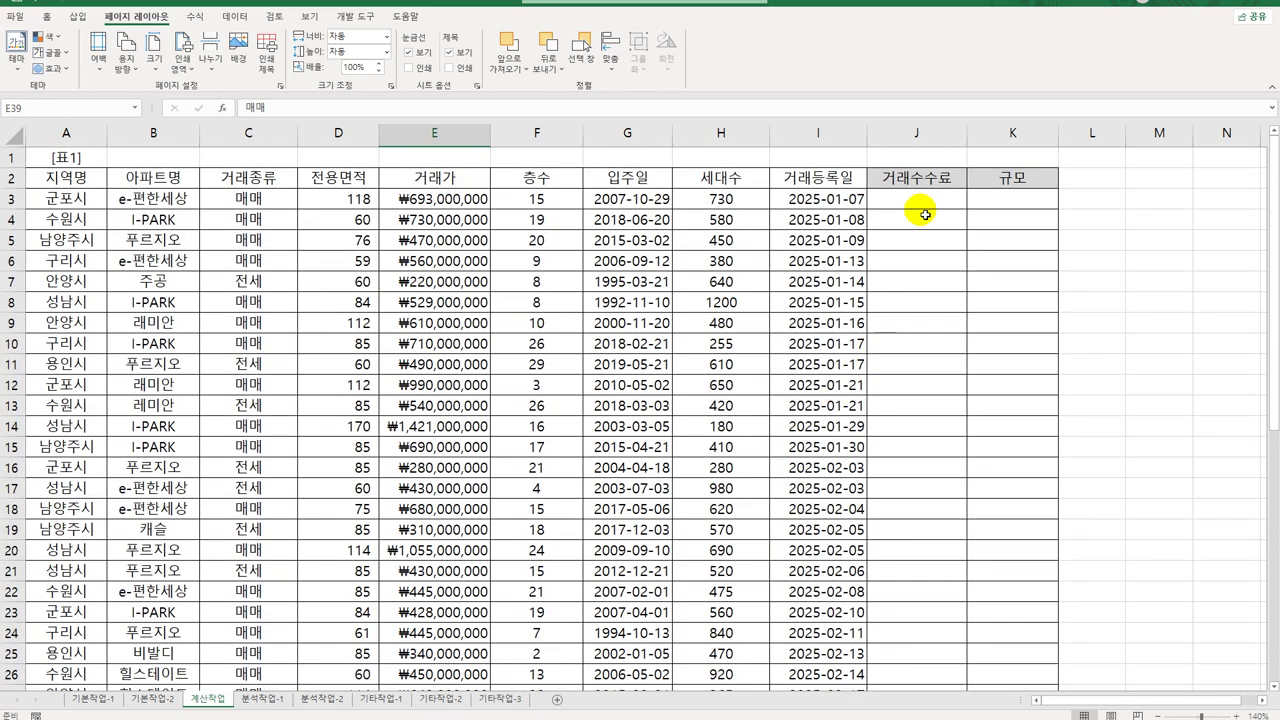
Start an HLOOKUP formula in J3 of the 거래수수료 column with the 거래가 in E3 as the lookup value.
click(915, 199)
text(=)
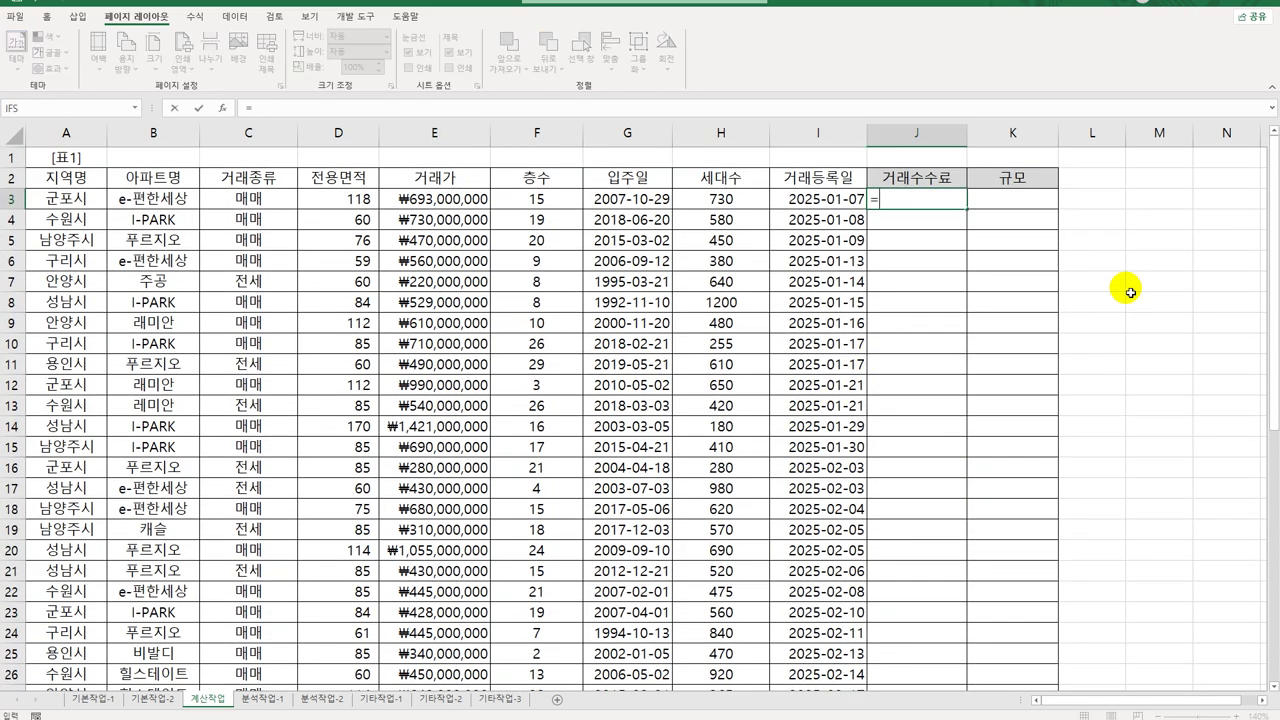
text(ㅢ)
key(BackSpace)
text(h)
key(Tab)
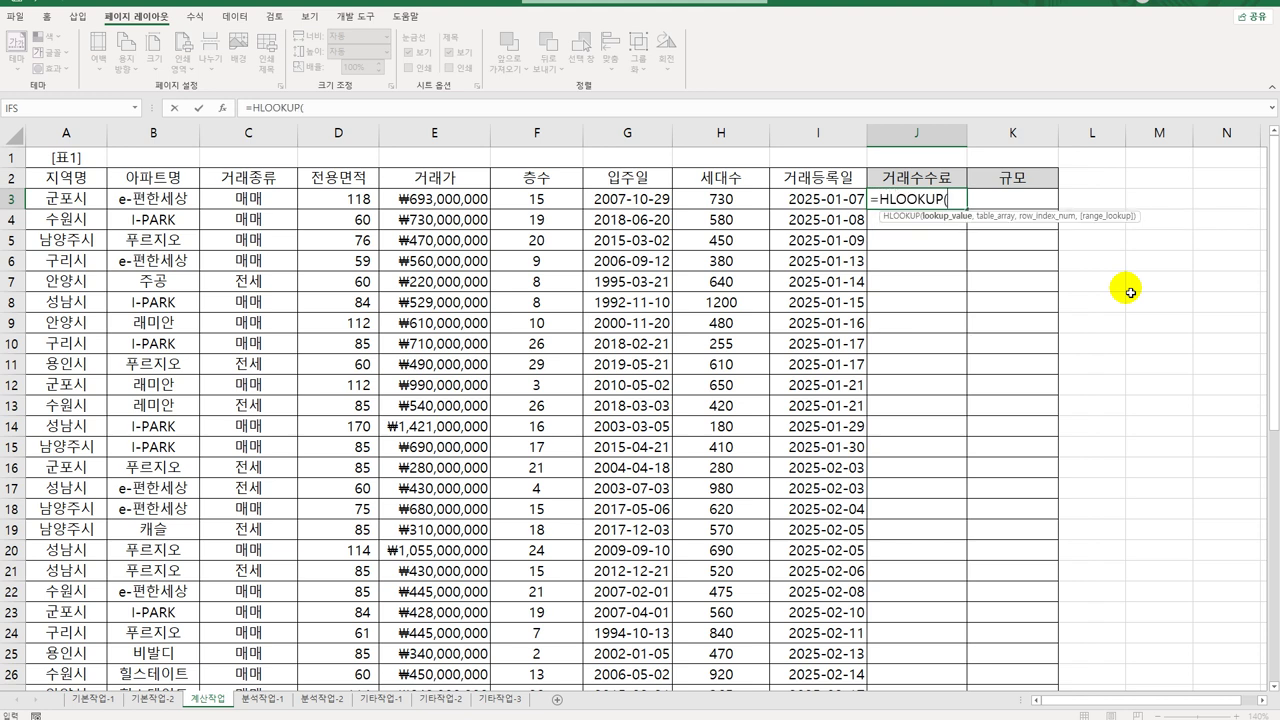
click(443, 199)
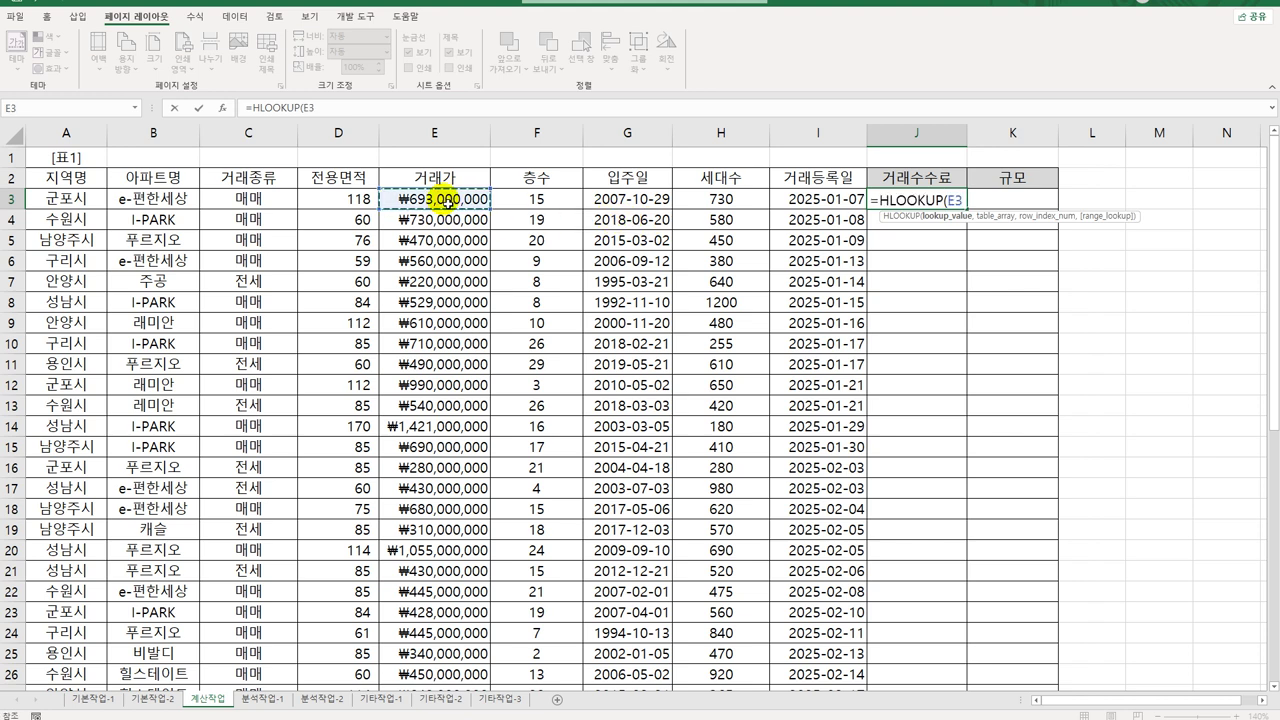
Set the HLOOKUP table array to the 표4 fee data as the absolute range $G$35:$J$42.
text(,)
scroll(602, 433, down, 6)
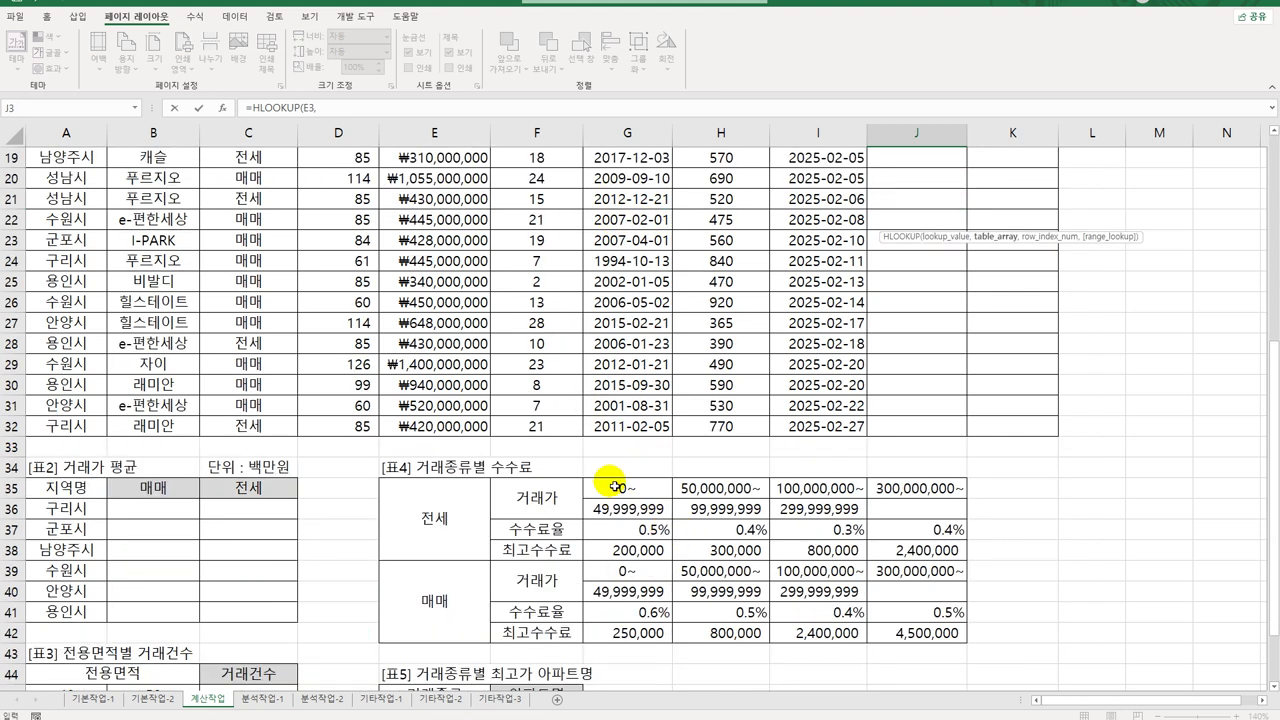
drag(614, 488, 928, 631)
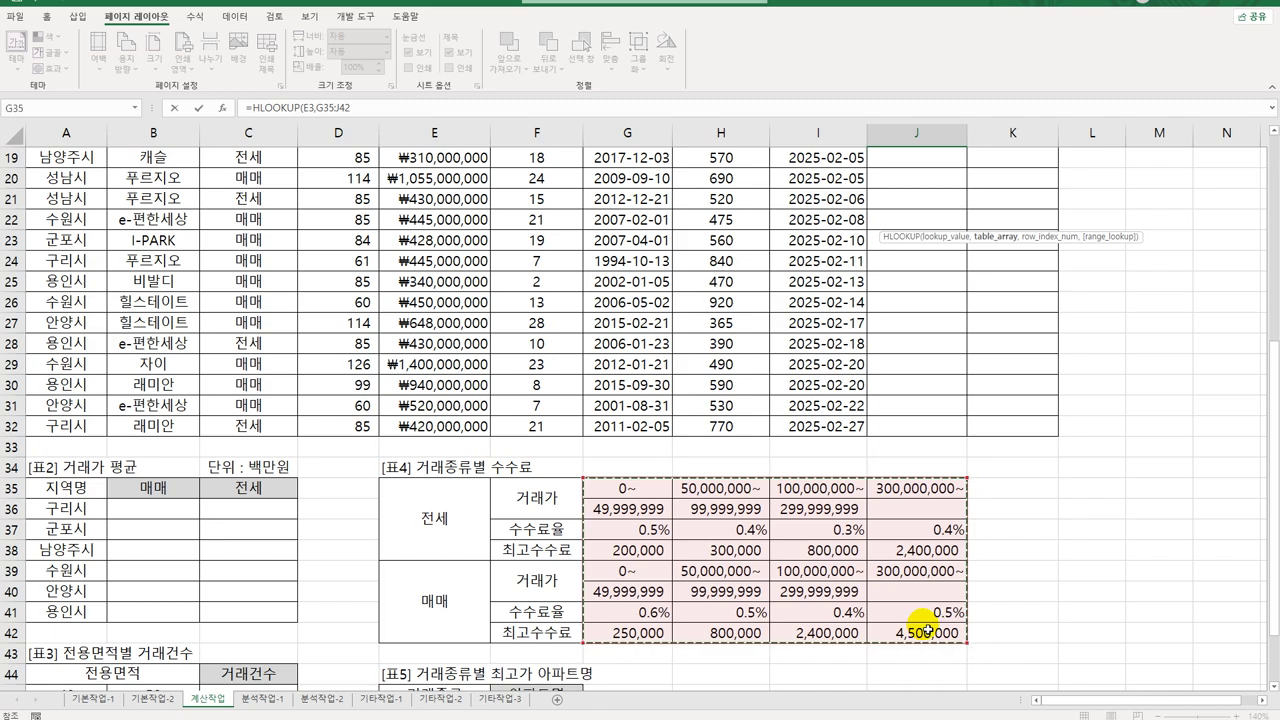
scroll(922, 609, up, 3)
scroll(922, 609, up, 3)
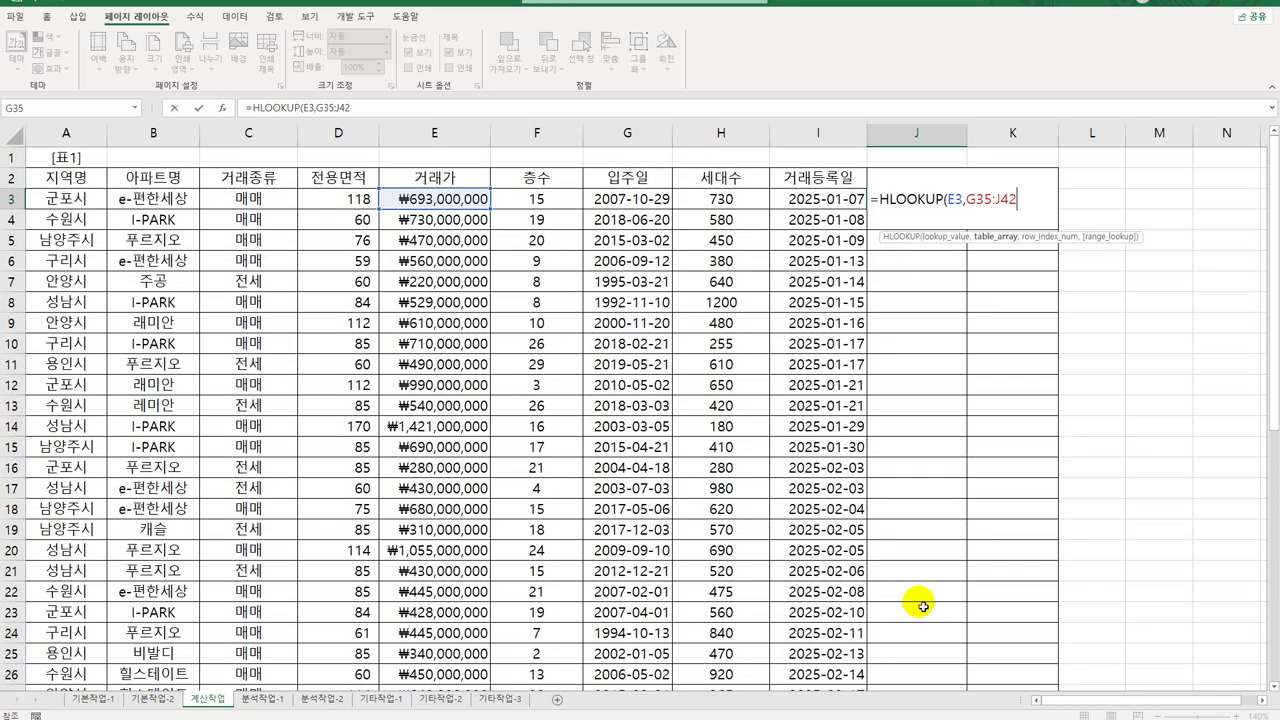
scroll(922, 607, down, 6)
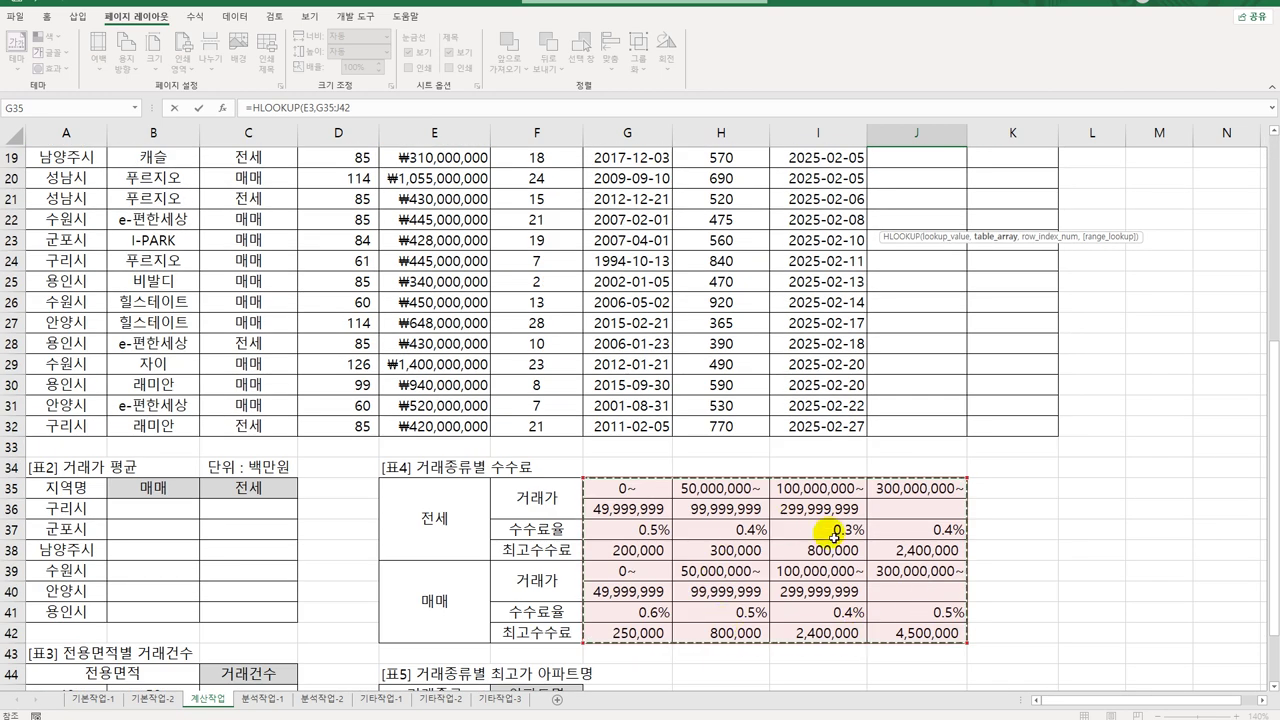
scroll(868, 560, up, 6)
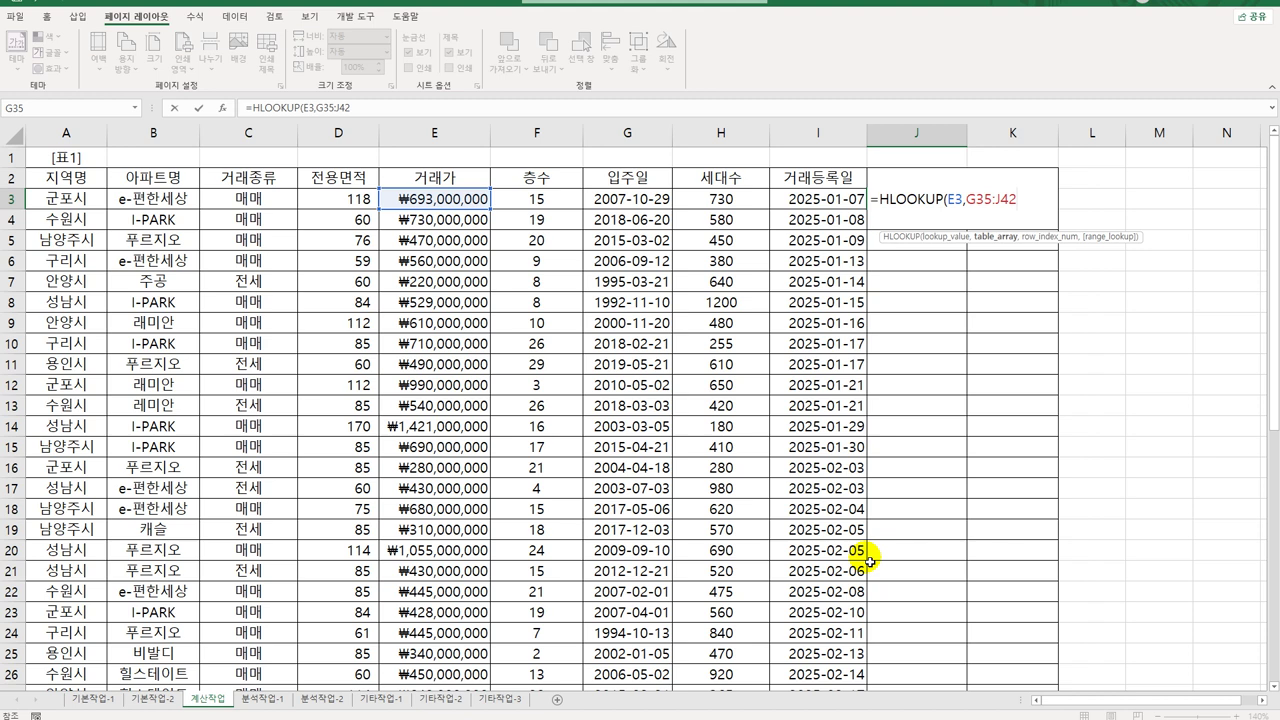
key(F4)
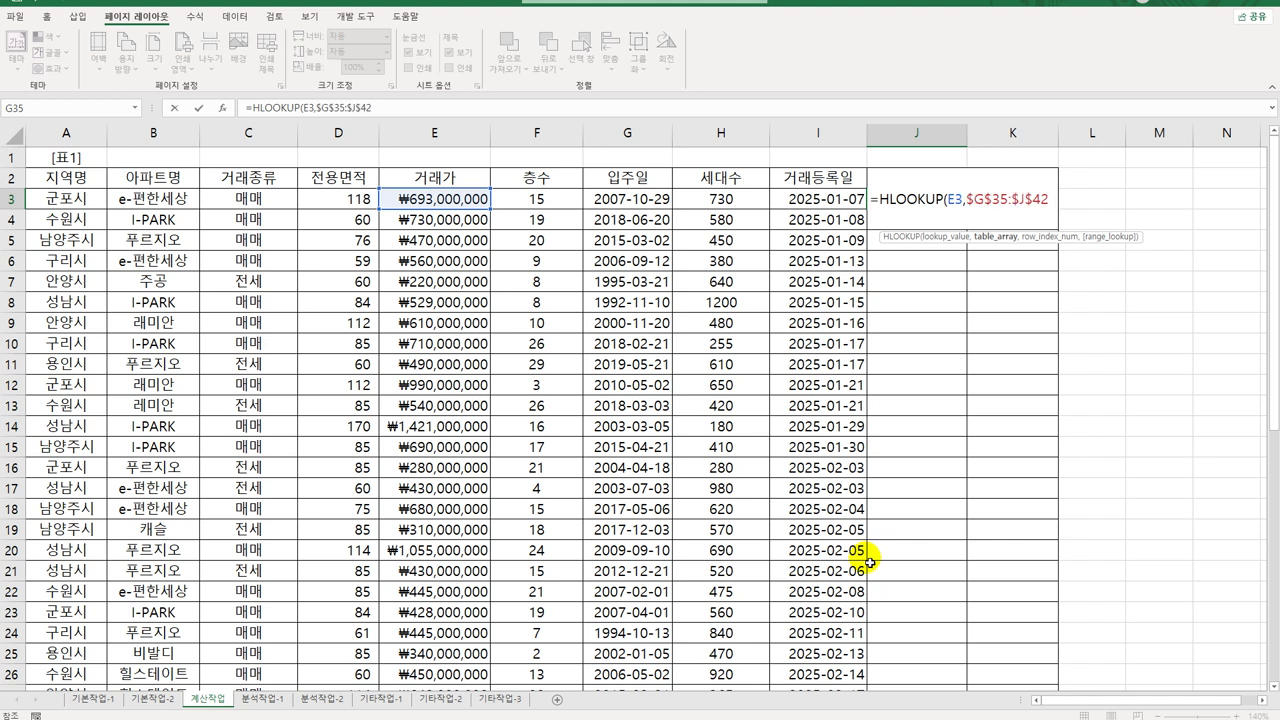
text(,)
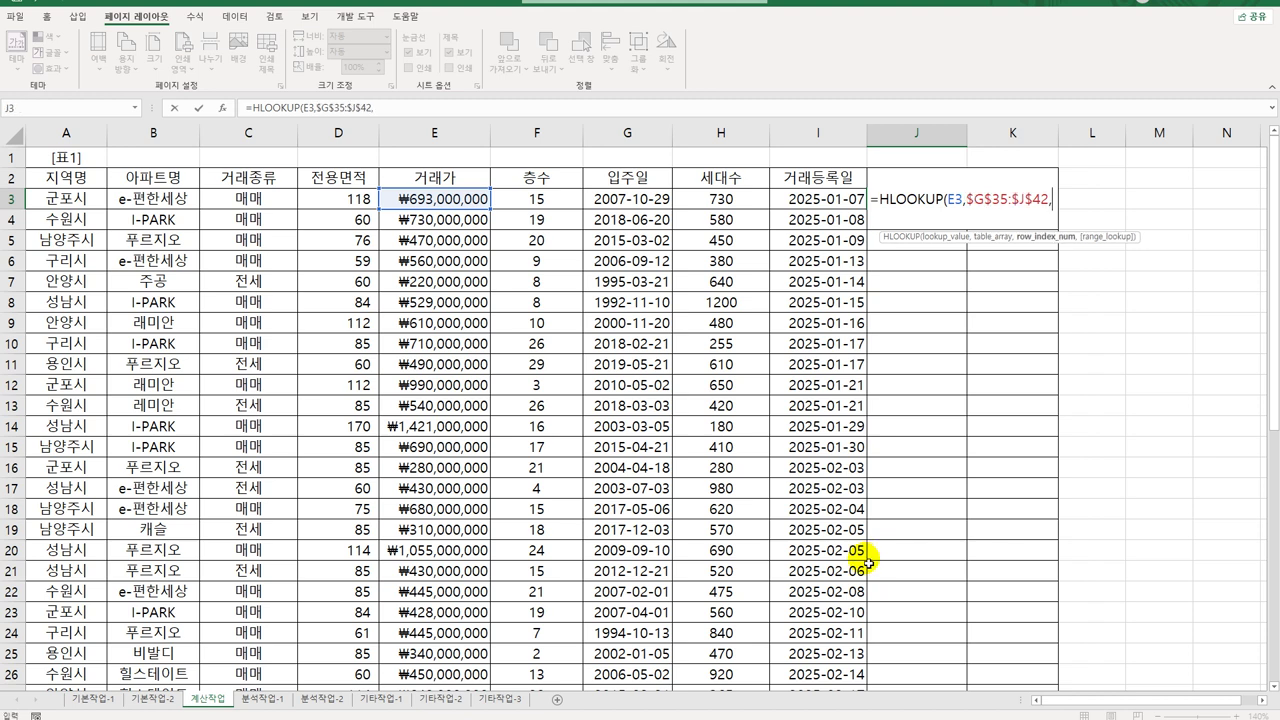
Nest MATCH(C3,$E$35:$E$42,0) as the HLOOKUP row index to locate the 거래종류 block in 표4.
scroll(866, 562, down, 6)
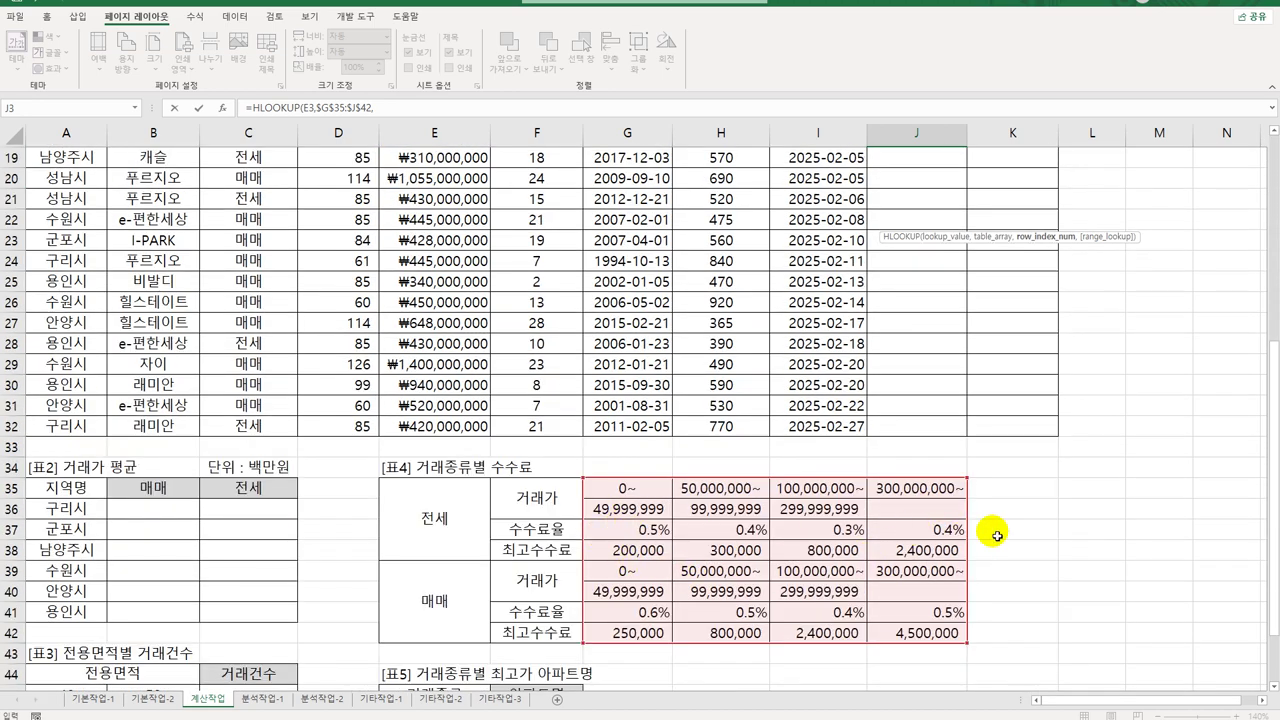
scroll(993, 532, up, 2)
scroll(997, 536, up, 3)
scroll(997, 532, down, 5)
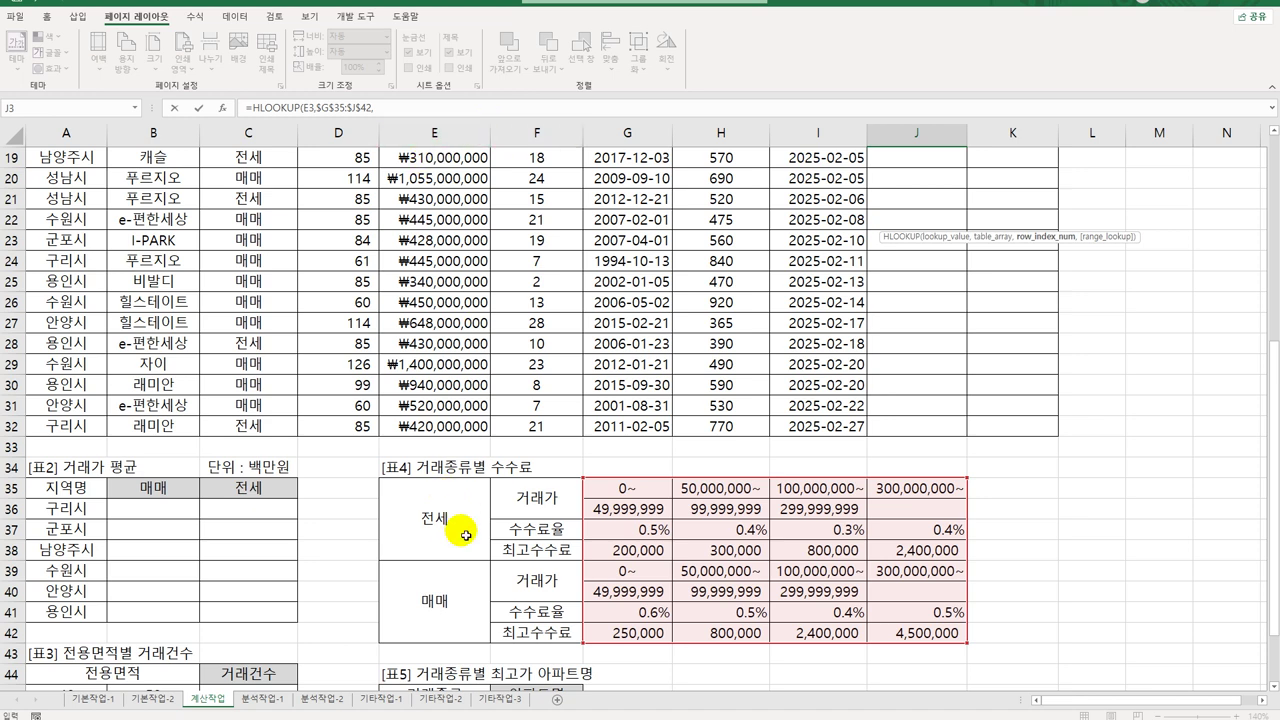
scroll(785, 500, up, 6)
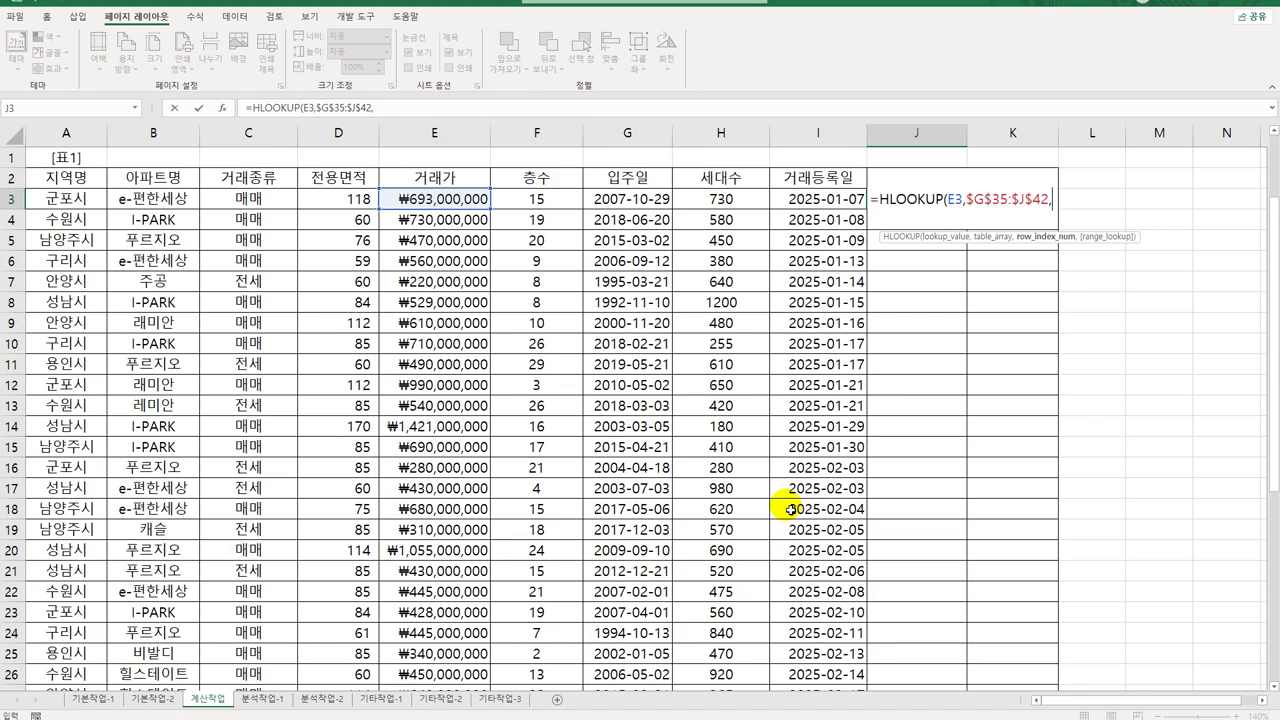
text(MATCH()
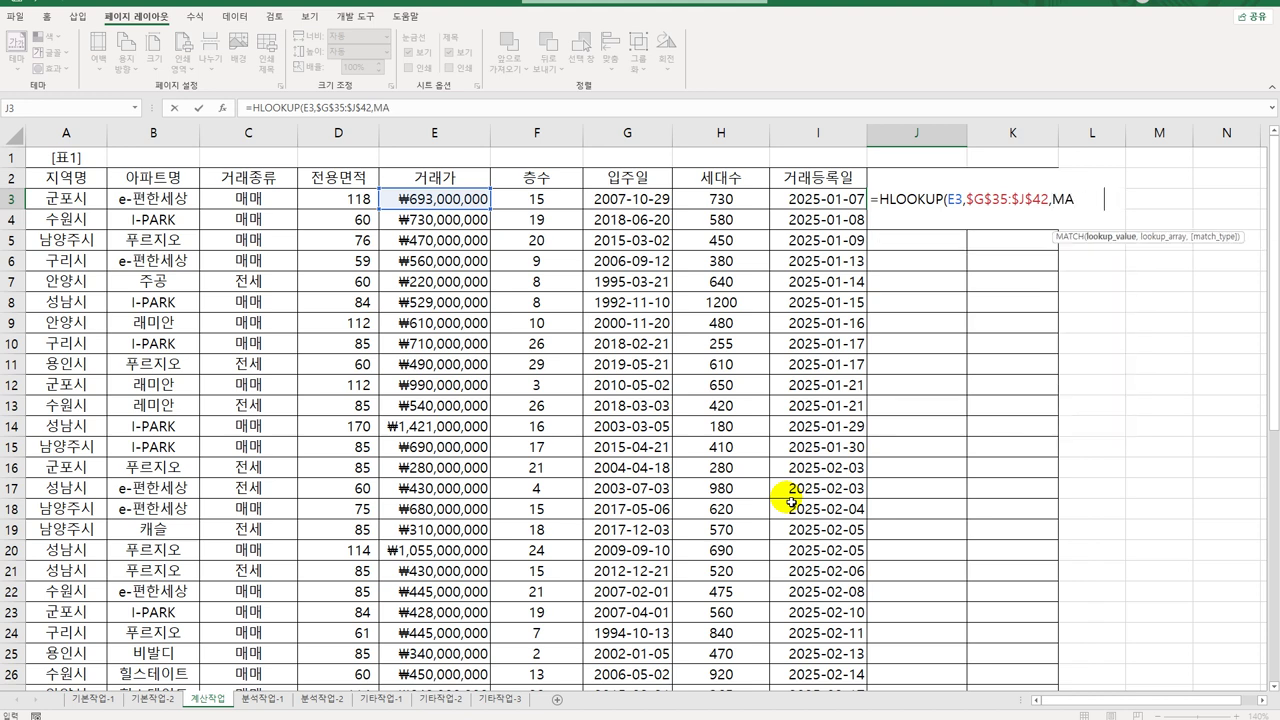
click(268, 201)
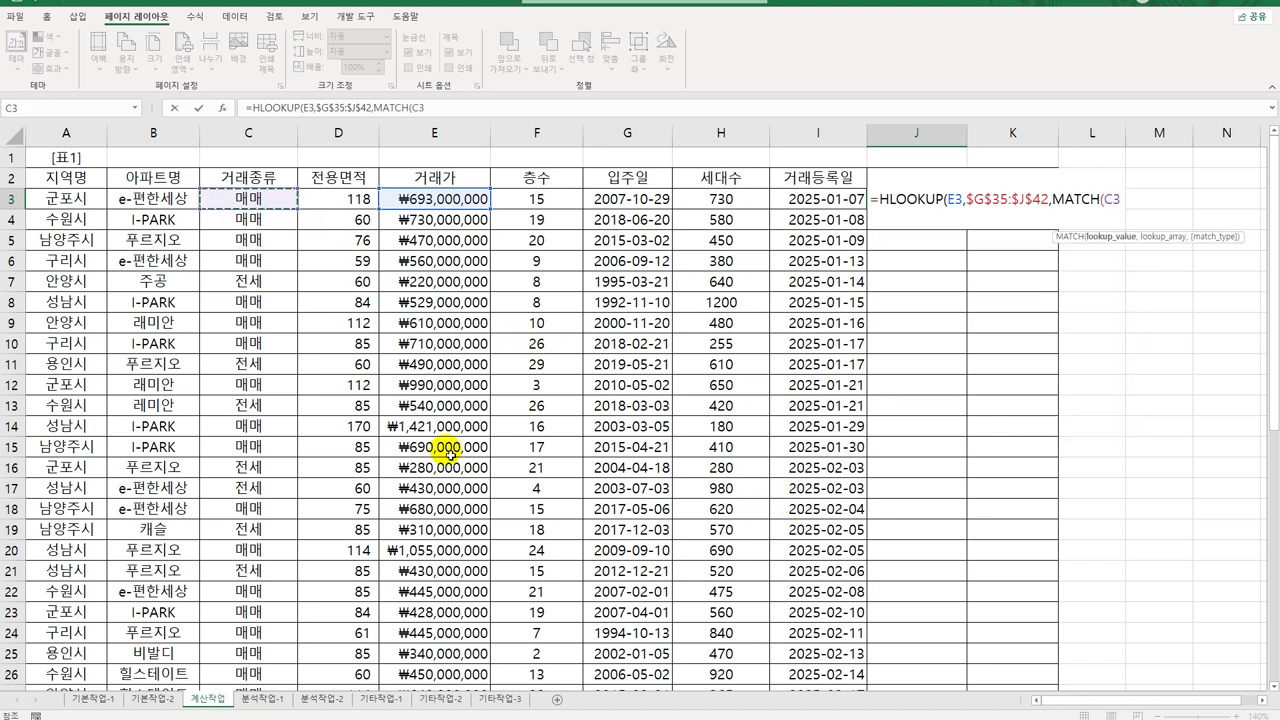
text(,)
scroll(566, 491, down, 6)
drag(458, 518, 452, 600)
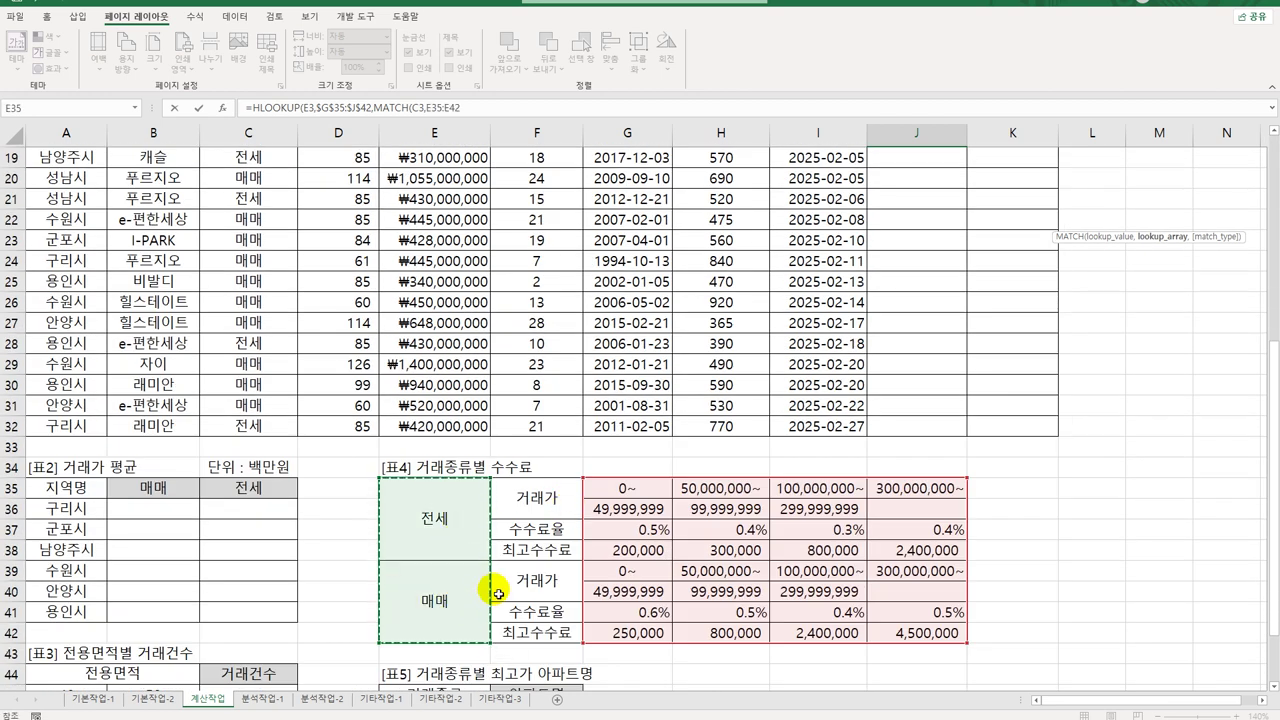
key(F4)
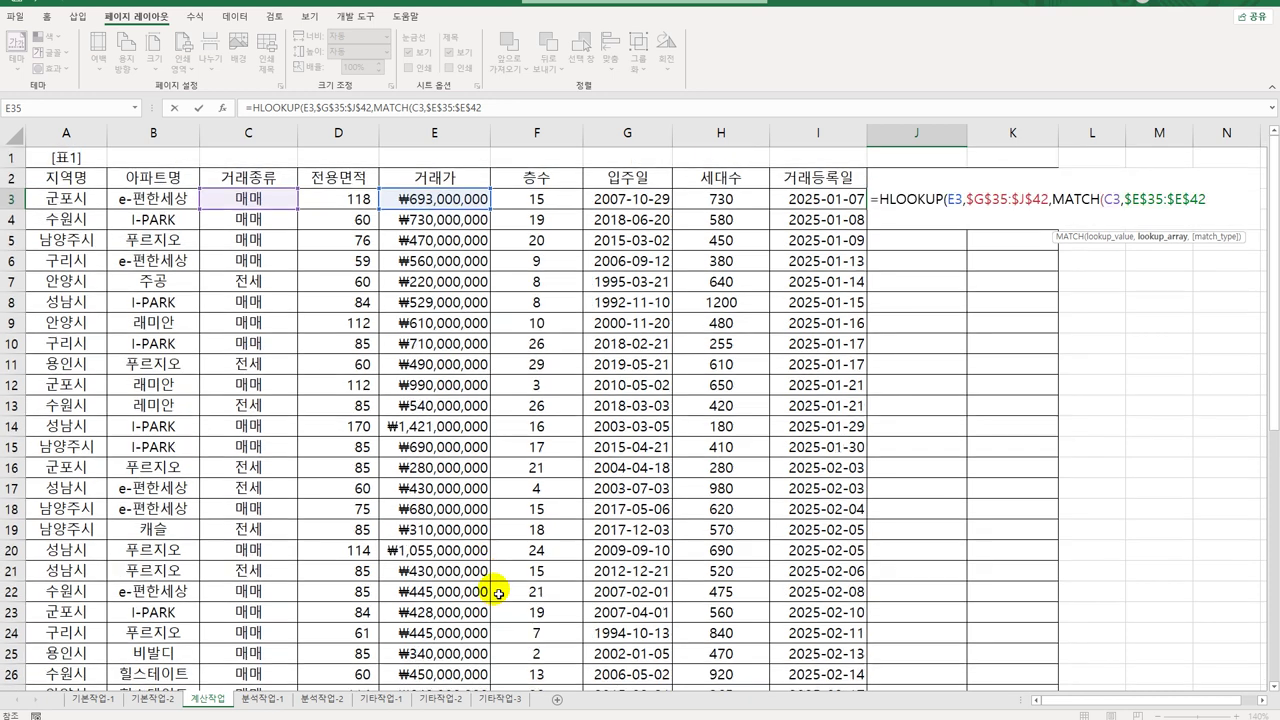
text(,)
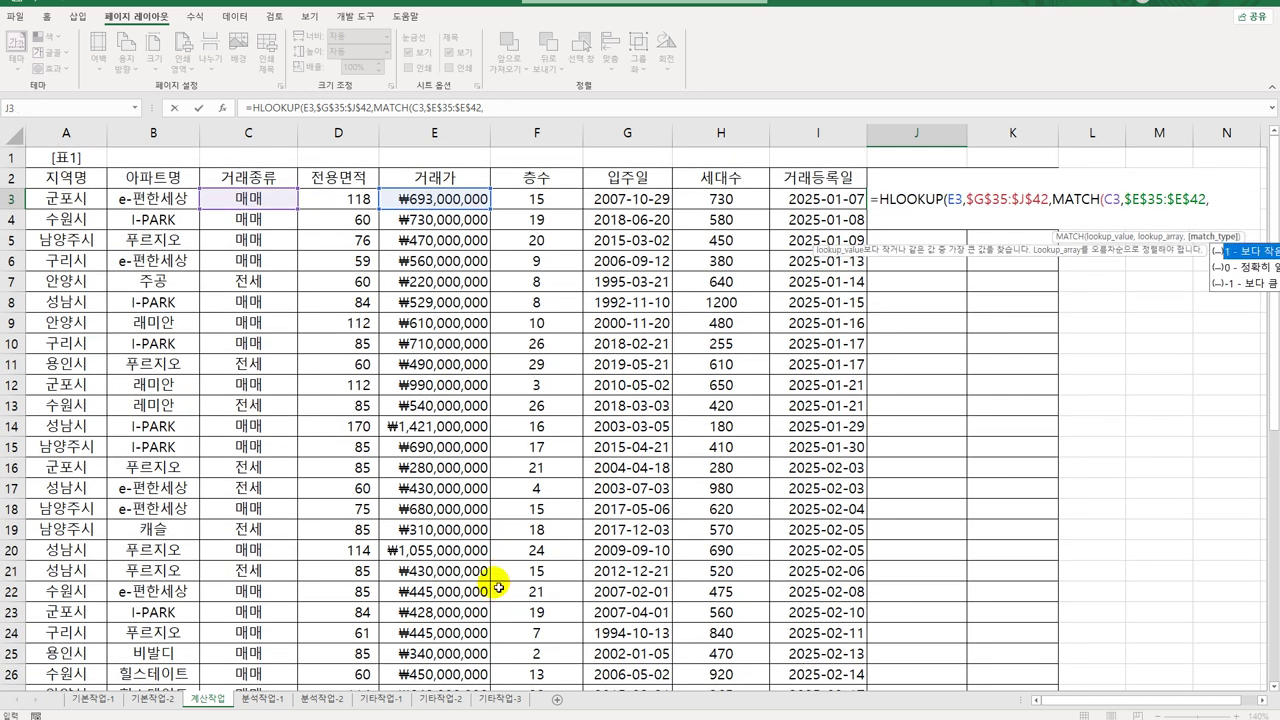
text(0)
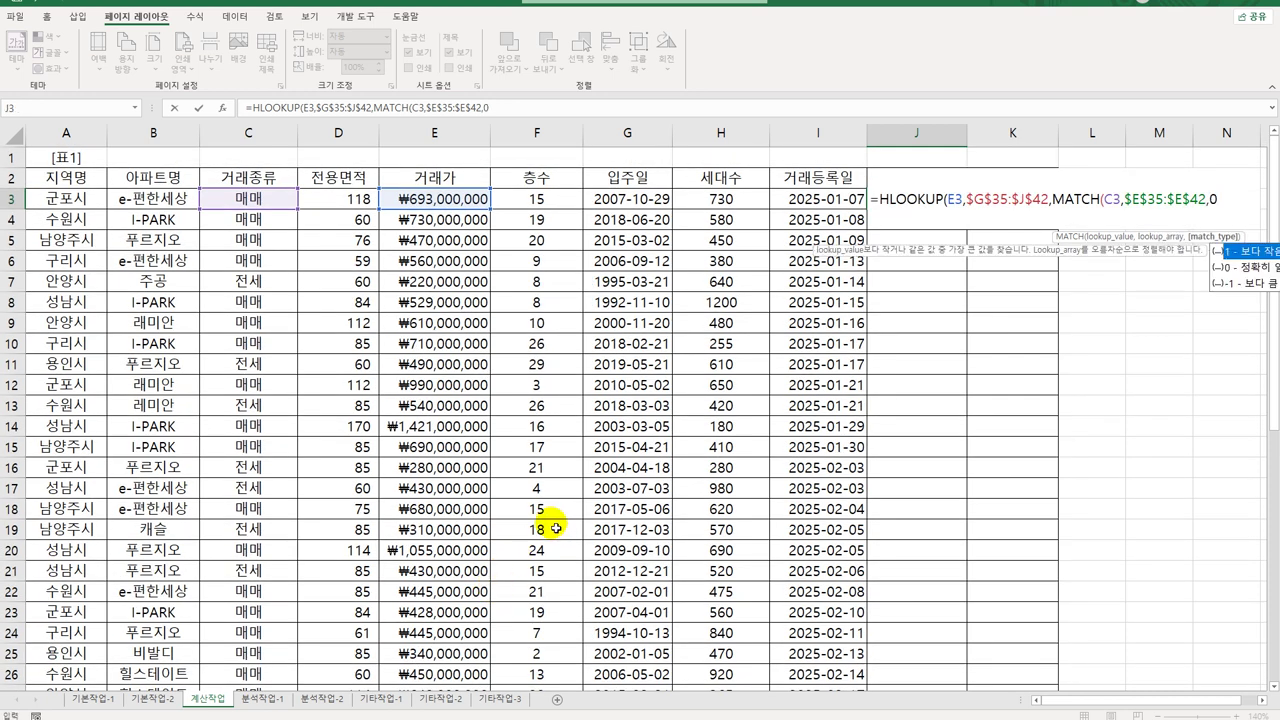
text())
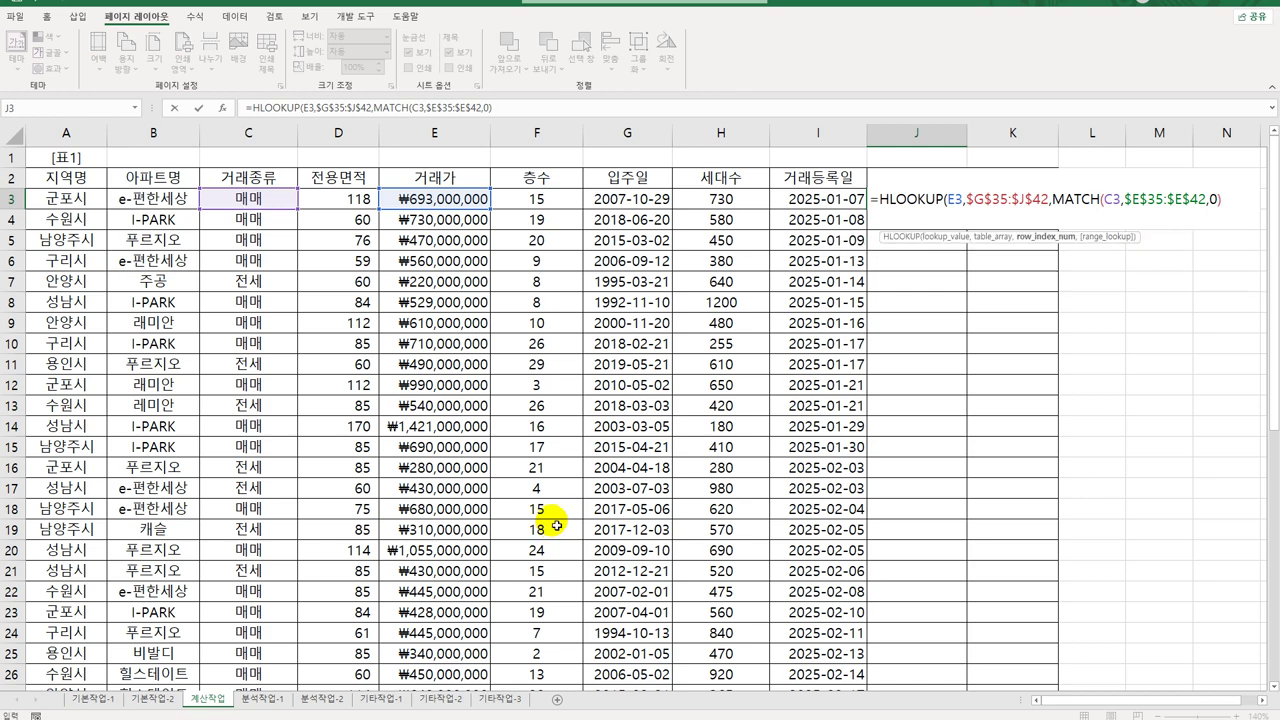
Add 2 to the MATCH result so the row index points to the 수수료율 row of the block.
scroll(620, 430, down, 6)
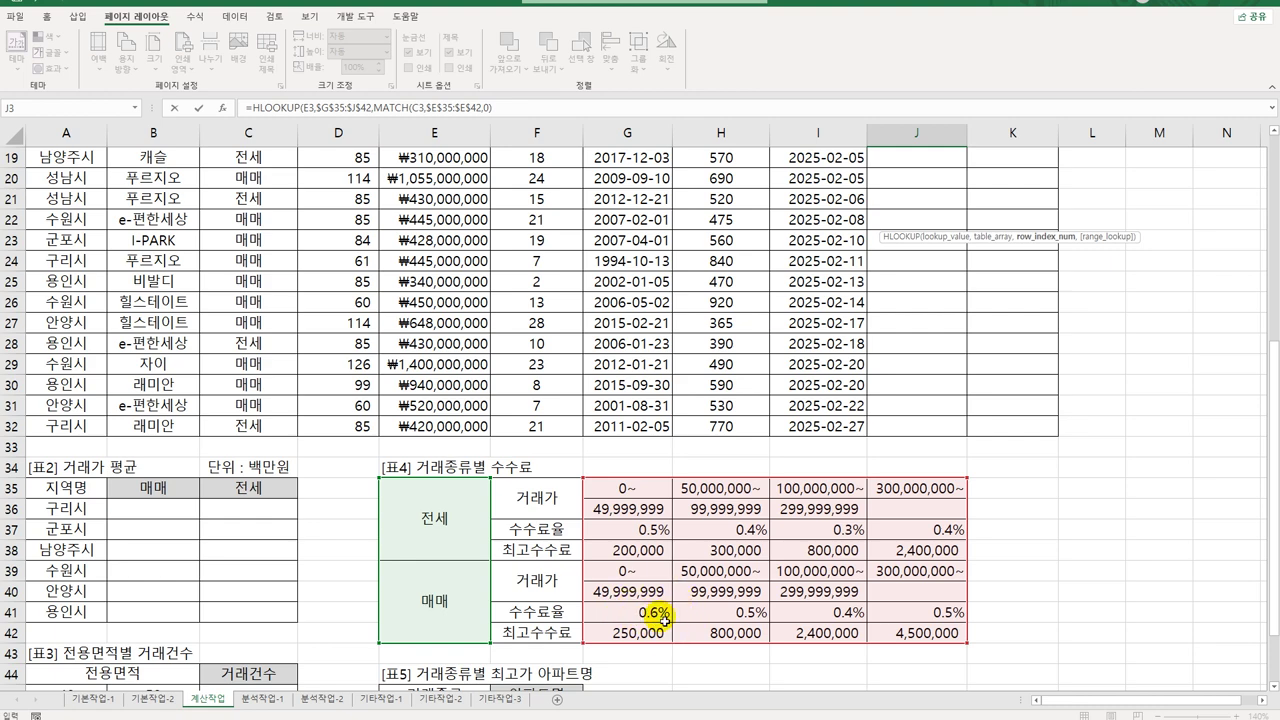
scroll(722, 622, up, 6)
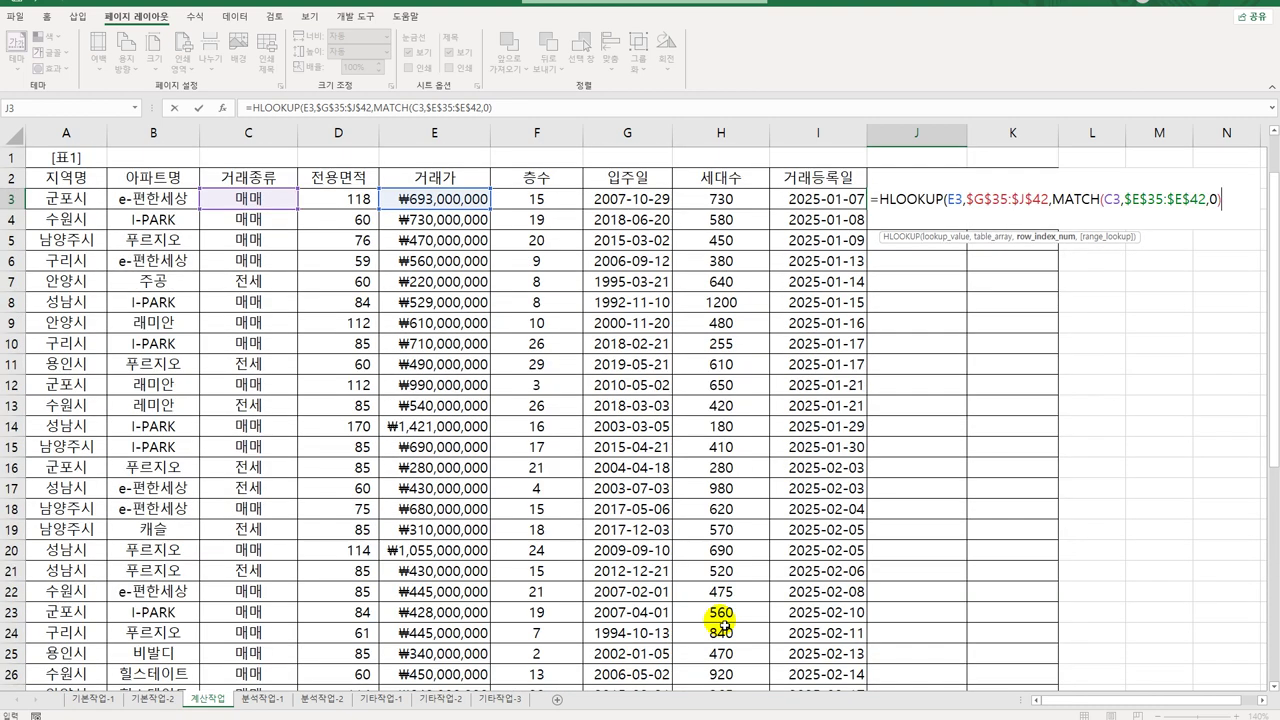
text(+)
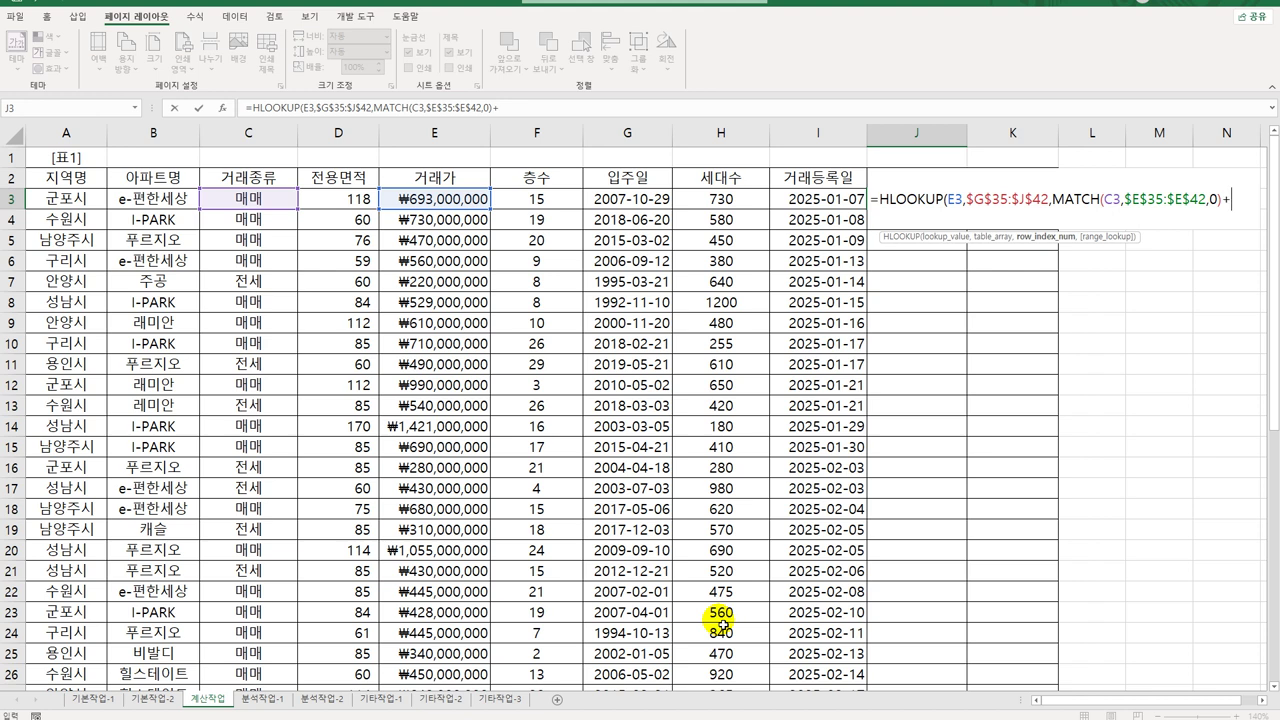
text(2,)
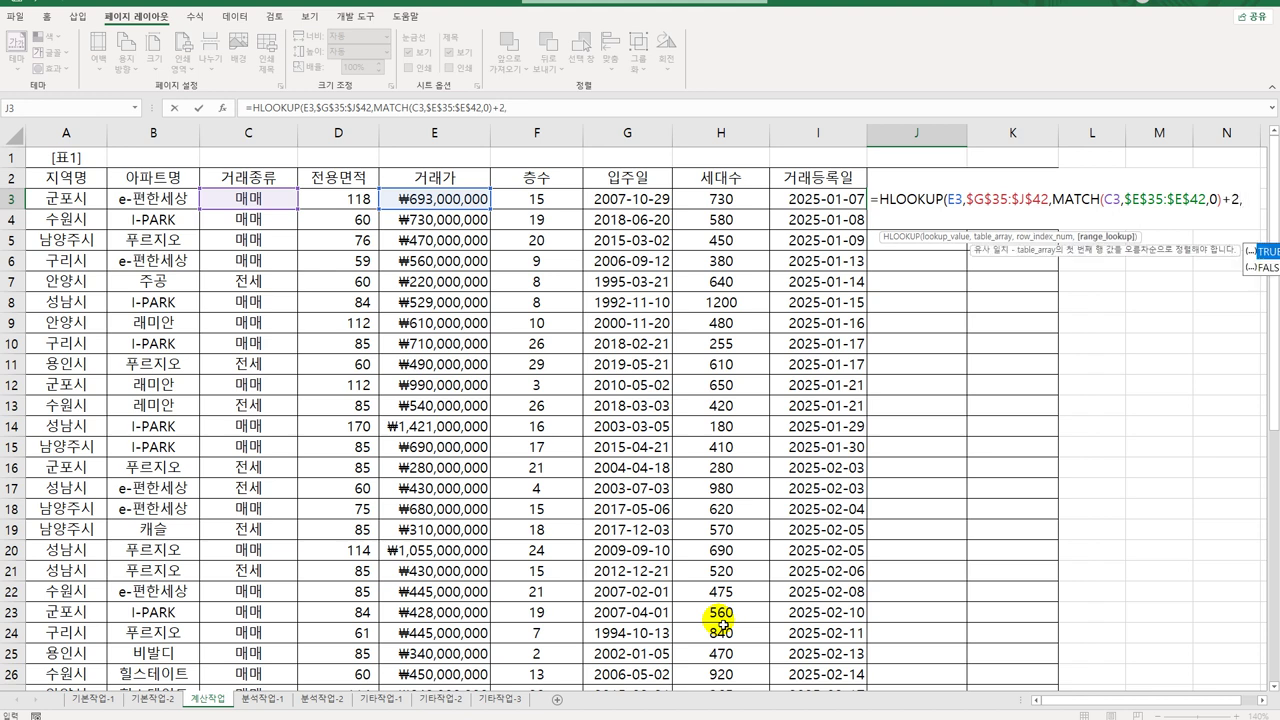
key(BackSpace)
text(,)
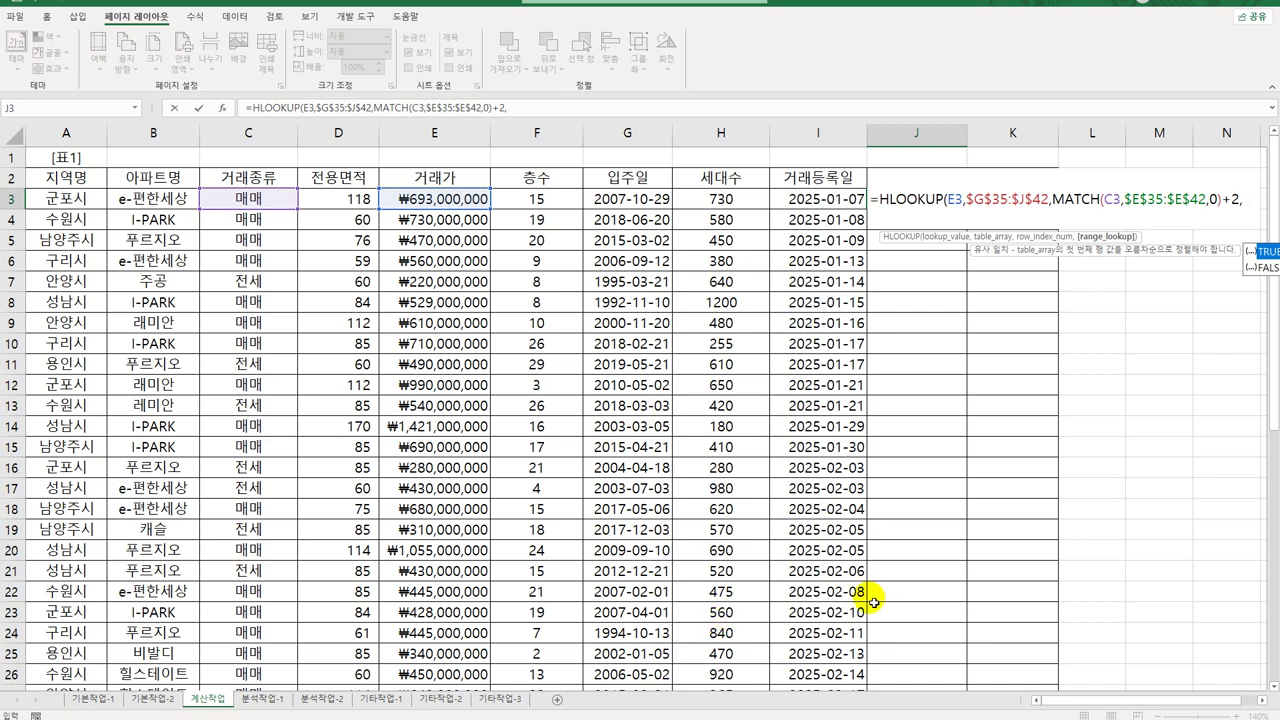
Complete the HLOOKUP with TRUE for approximate match, multiply it by E3 and enter the formula.
scroll(900, 560, down, 9)
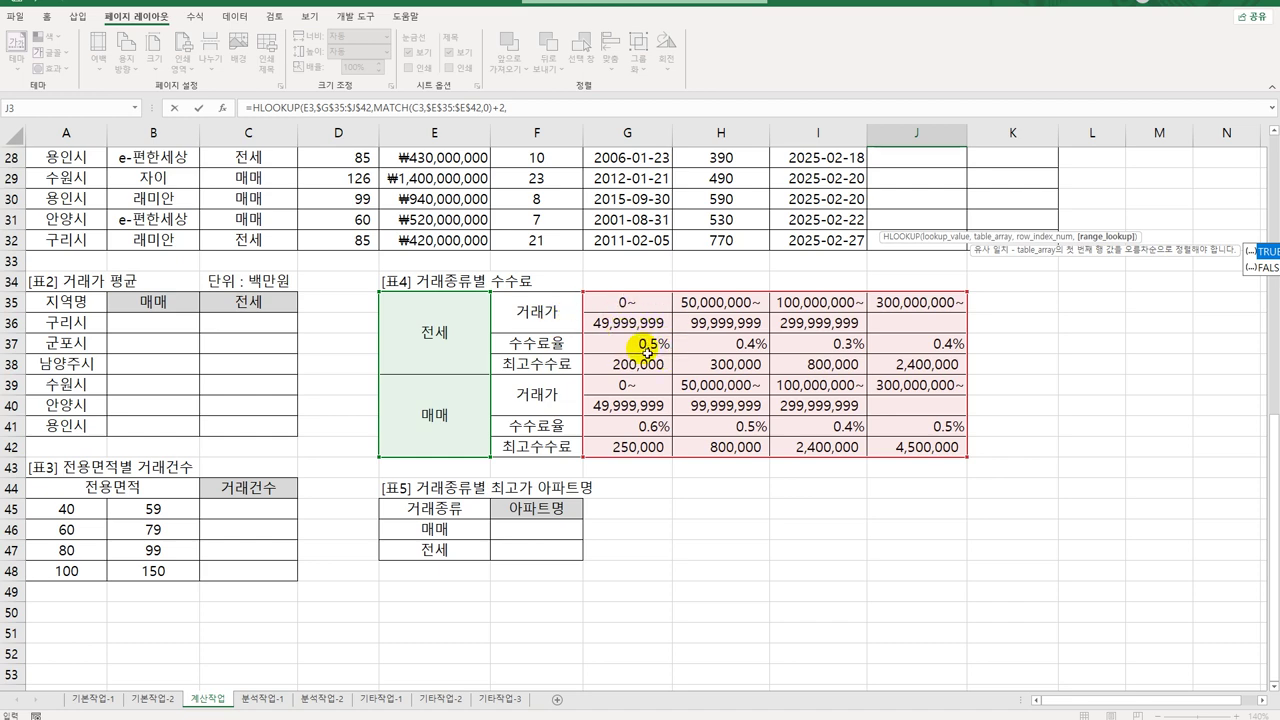
scroll(900, 395, up, 9)
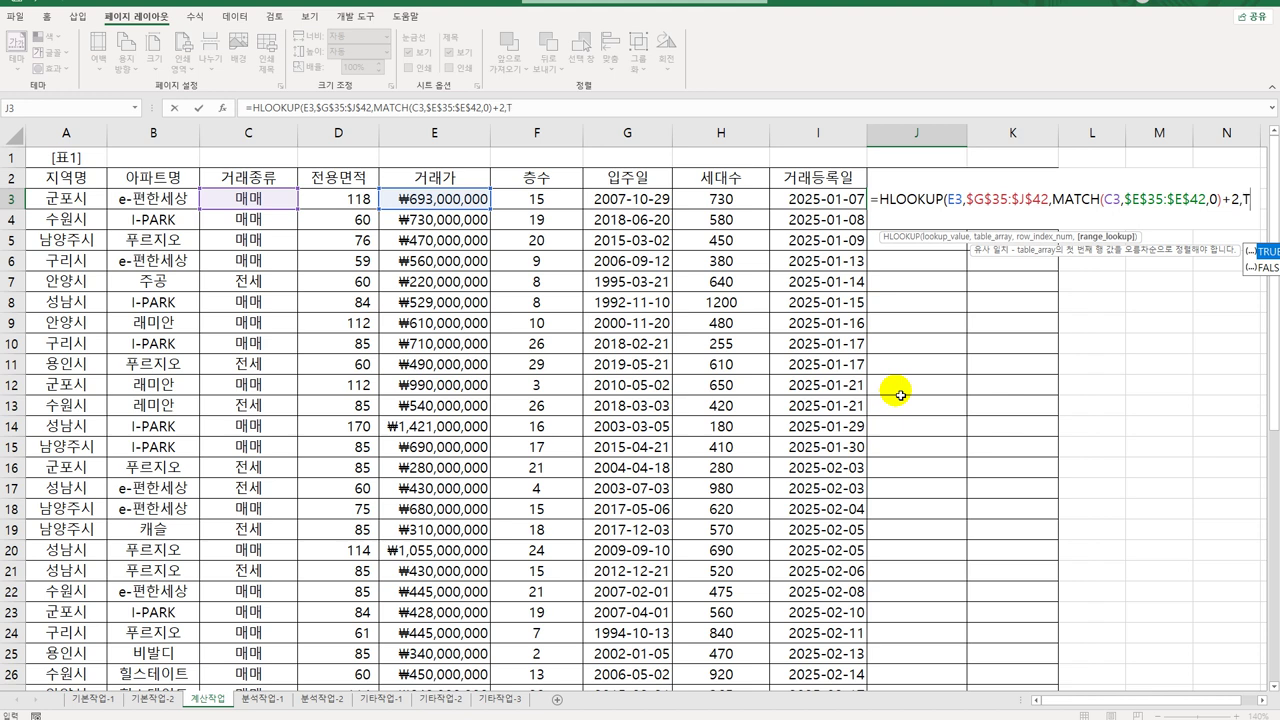
text(TRUE))
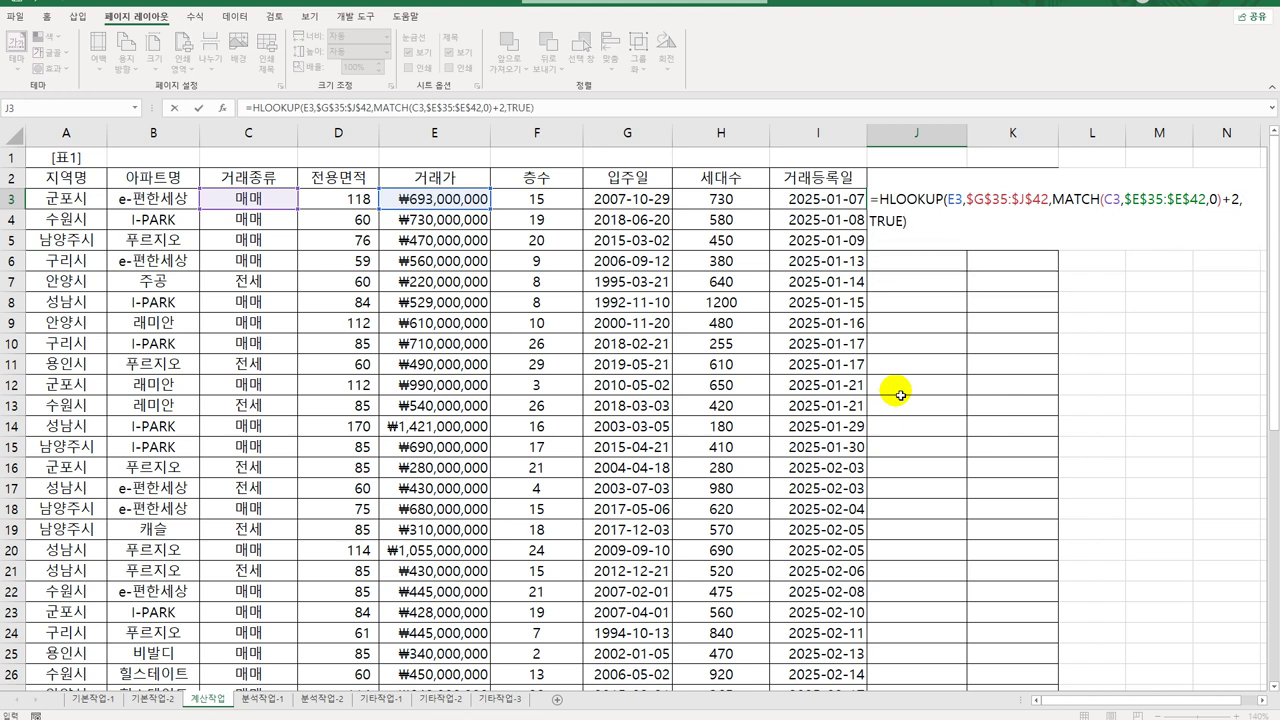
text(*)
click(437, 199)
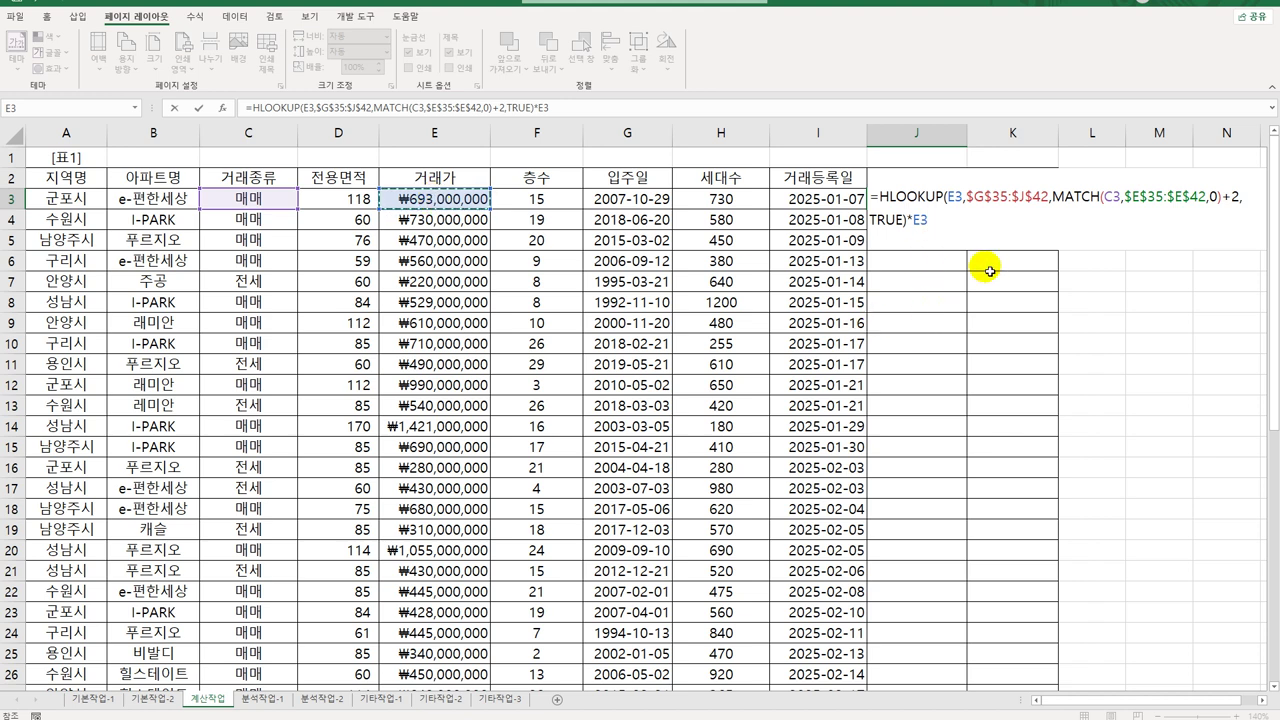
key(Return)
Check the 거래수수료 formula and result in J3 against the 거래가 in E3 and the rates in 표4.
click(950, 200)
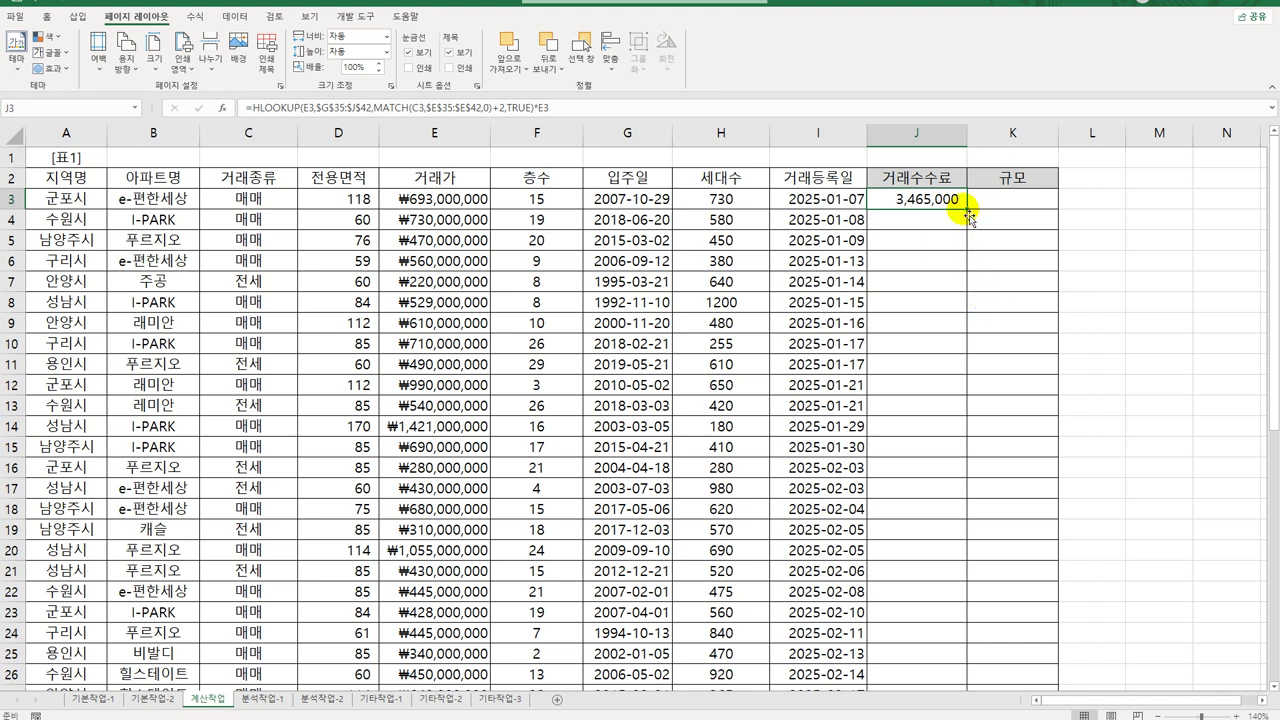
click(476, 199)
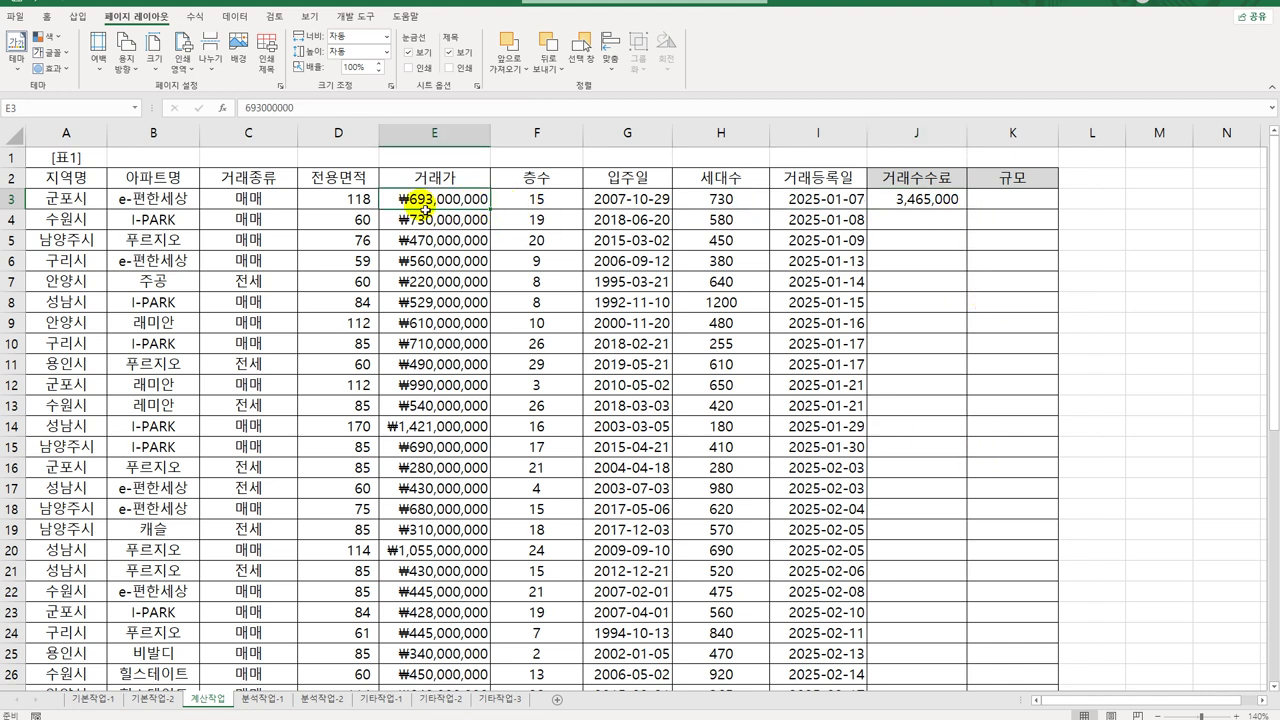
scroll(565, 487, down, 6)
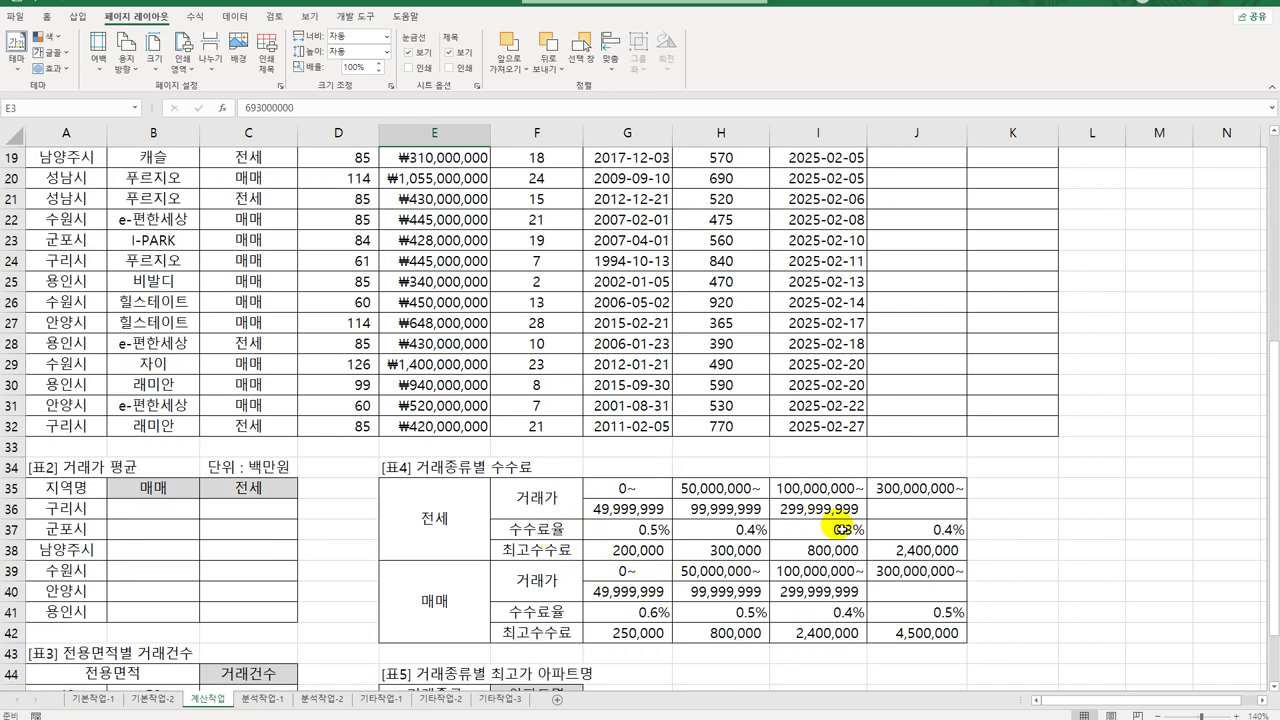
scroll(853, 566, up, 6)
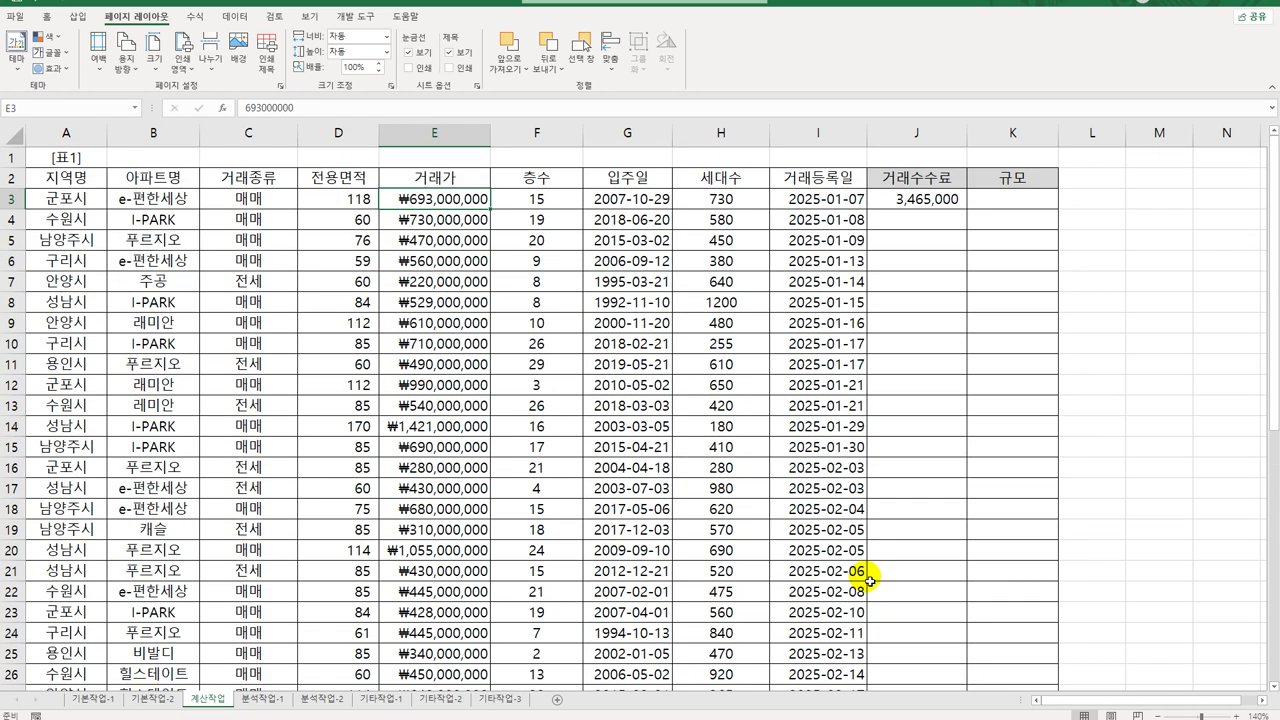
click(946, 204)
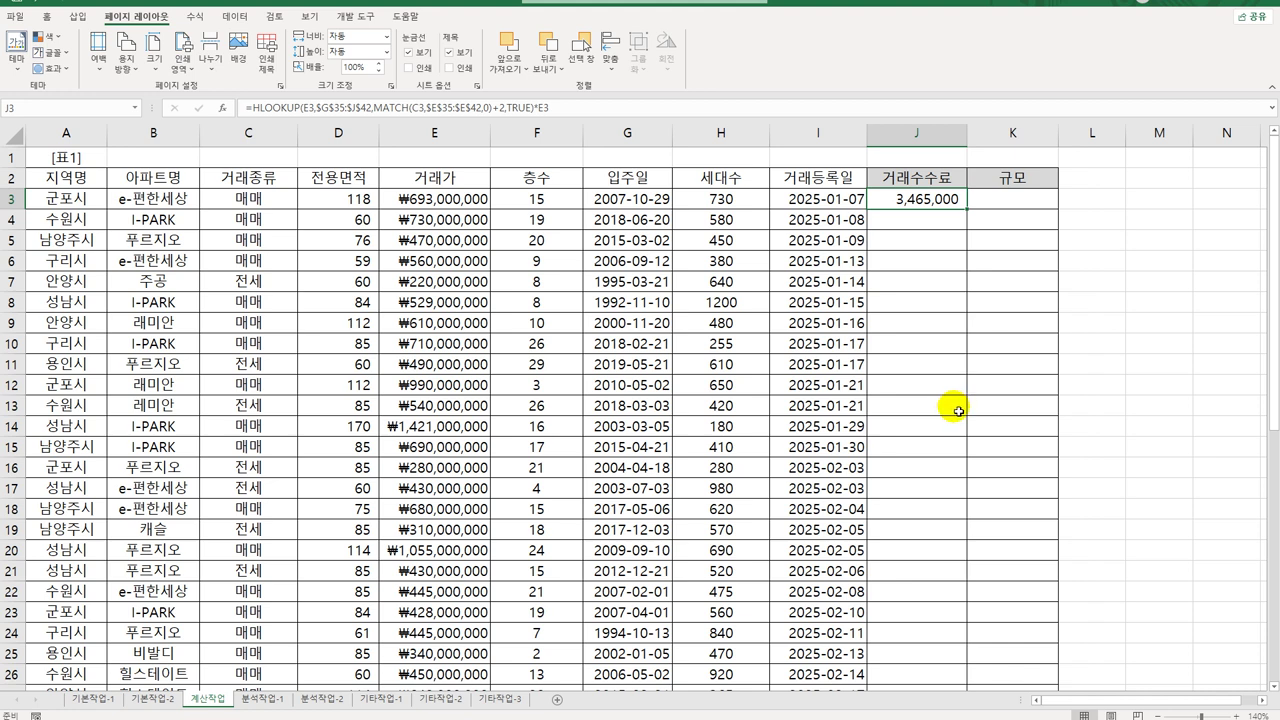
scroll(958, 411, down, 6)
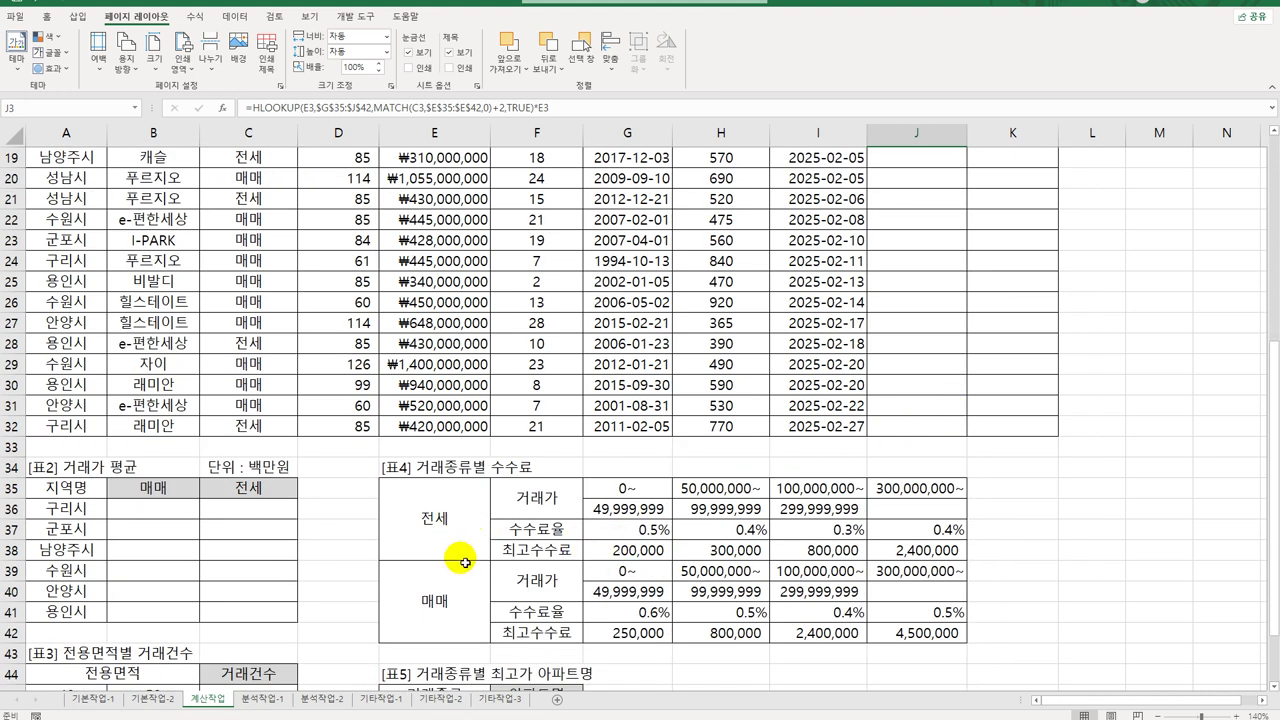
Open a MIN function around the existing HLOOKUP formula in J3 to cap the fee at the 최고수수료 in 표4.
drag(610, 557, 935, 552)
drag(662, 633, 904, 633)
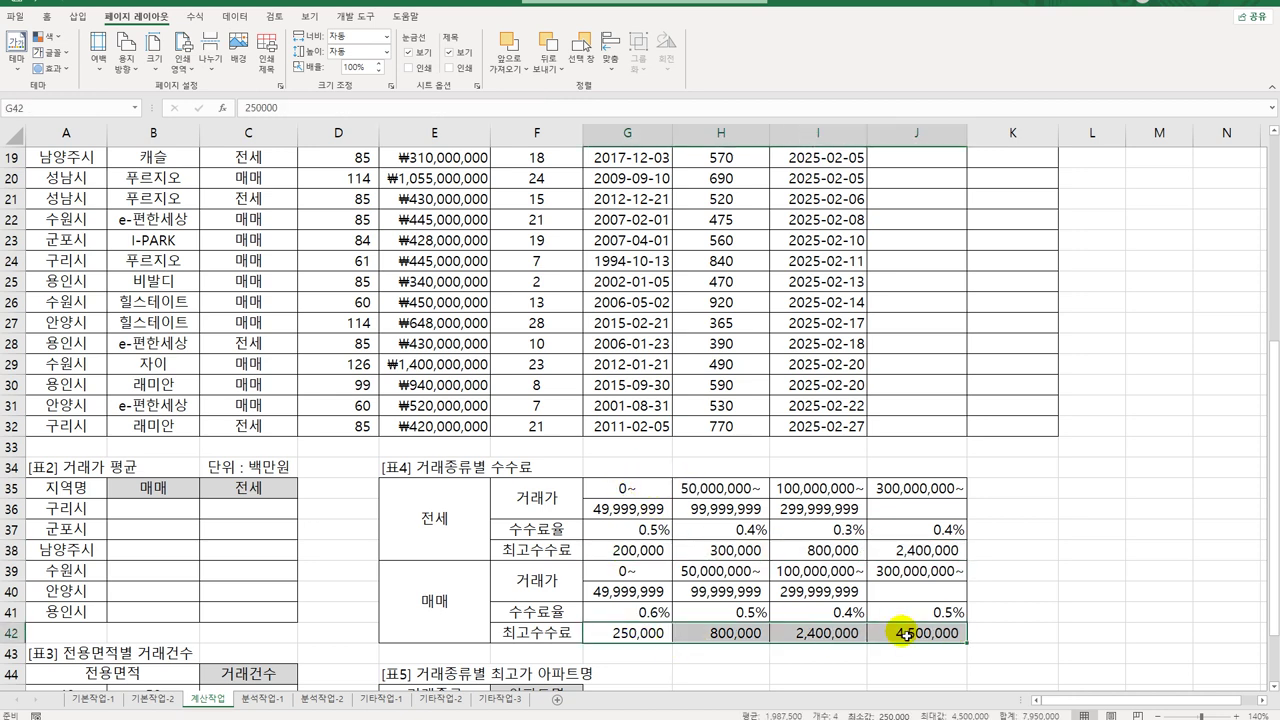
scroll(903, 632, up, 6)
click(915, 198)
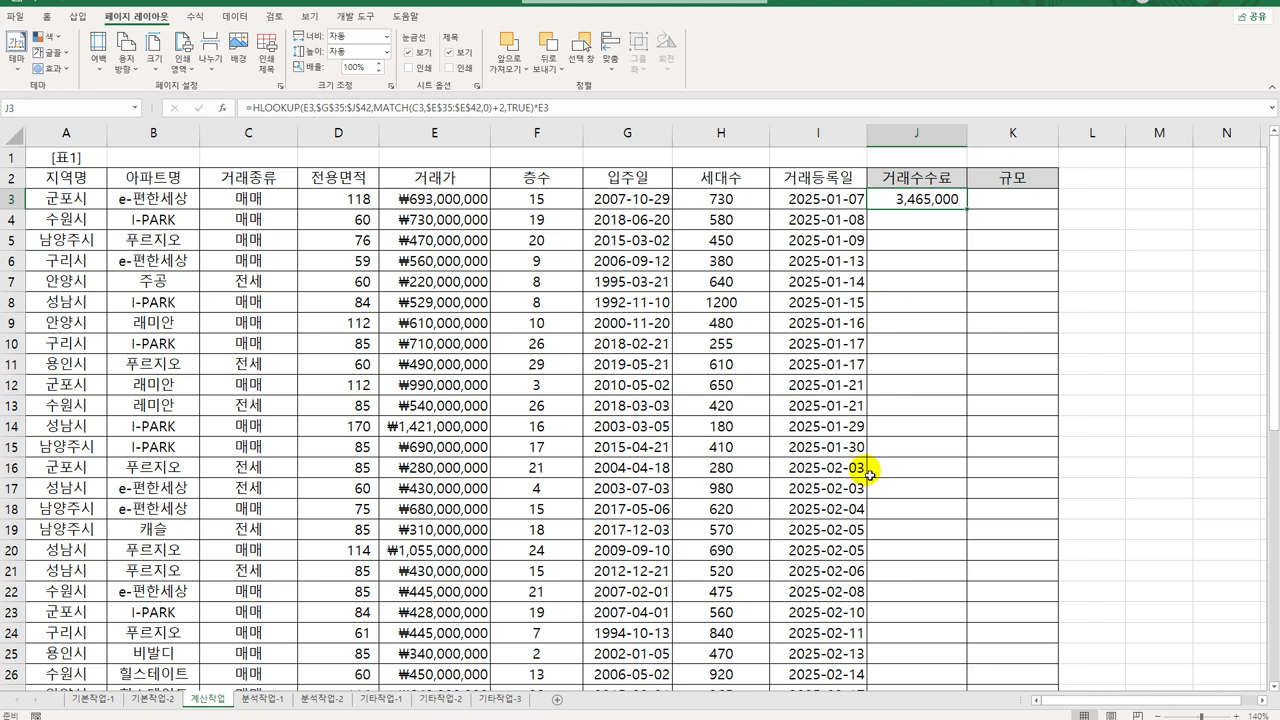
double_click(890, 200)
click(879, 199)
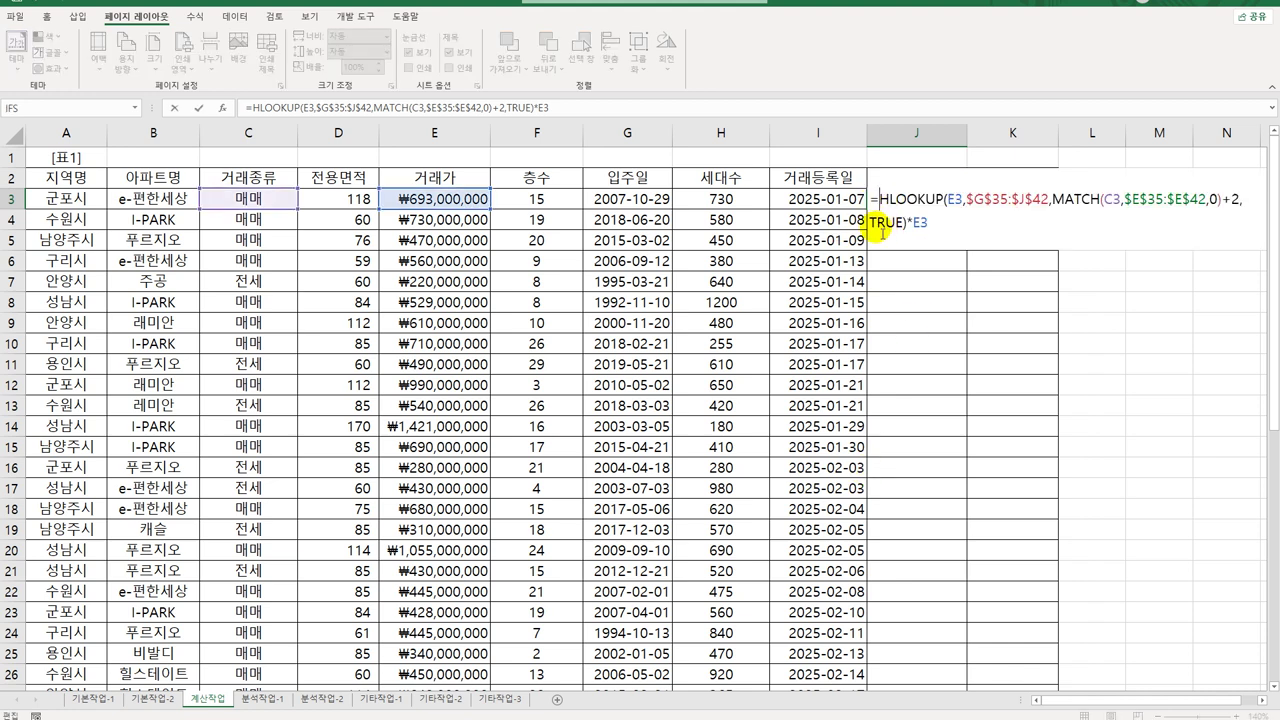
text(MIN)
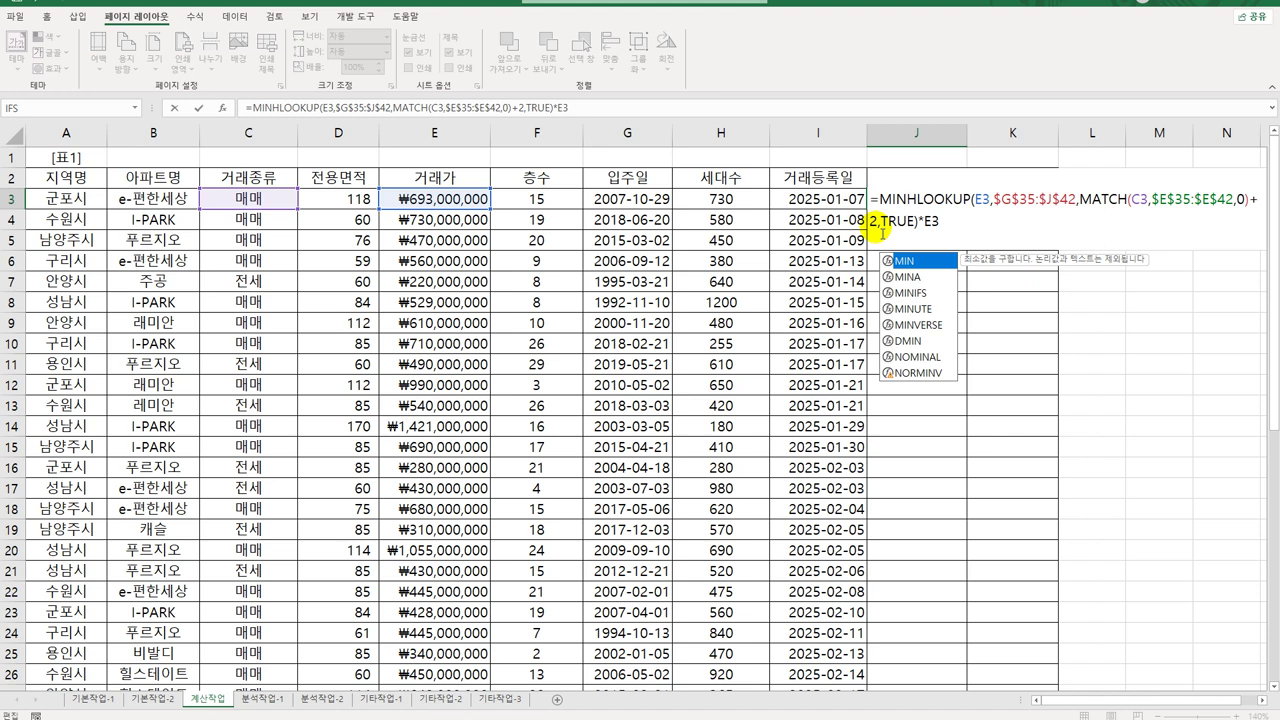
text(()
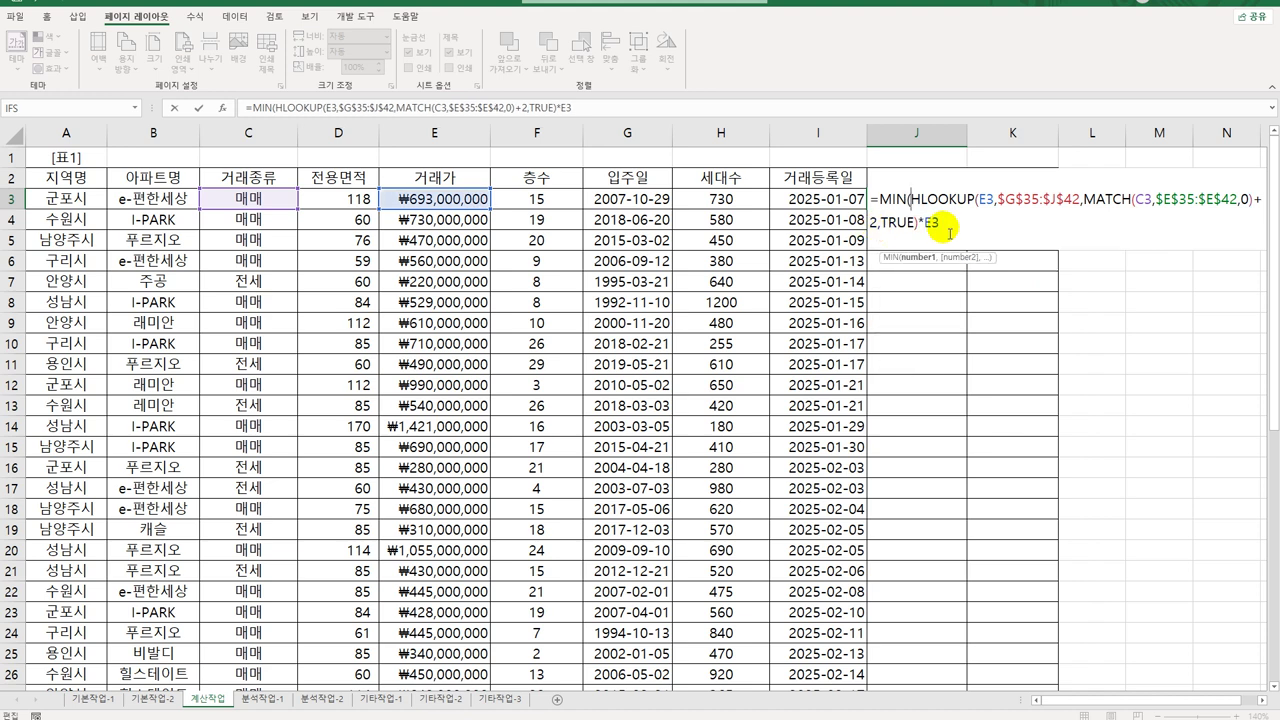
Copy the HLOOKUP expression without the *E3 multiplication and insert it as the second MIN argument after E3.
drag(910, 199, 916, 221)
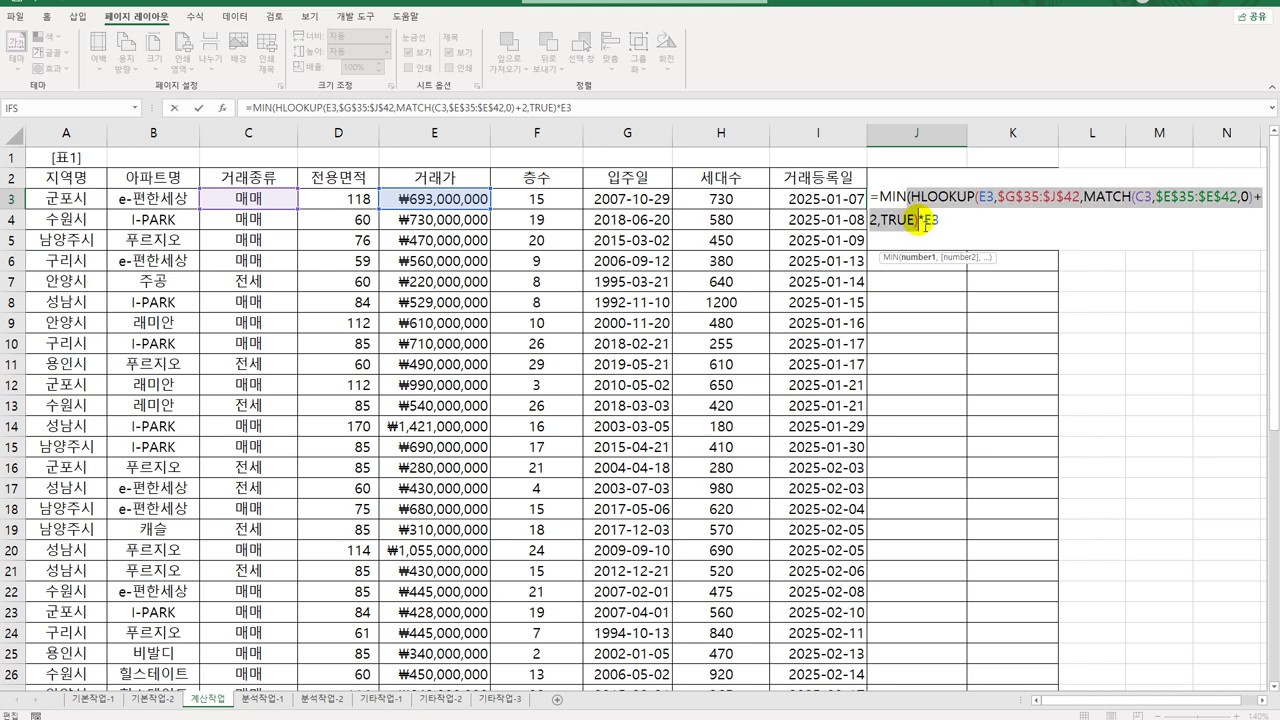
click(910, 197)
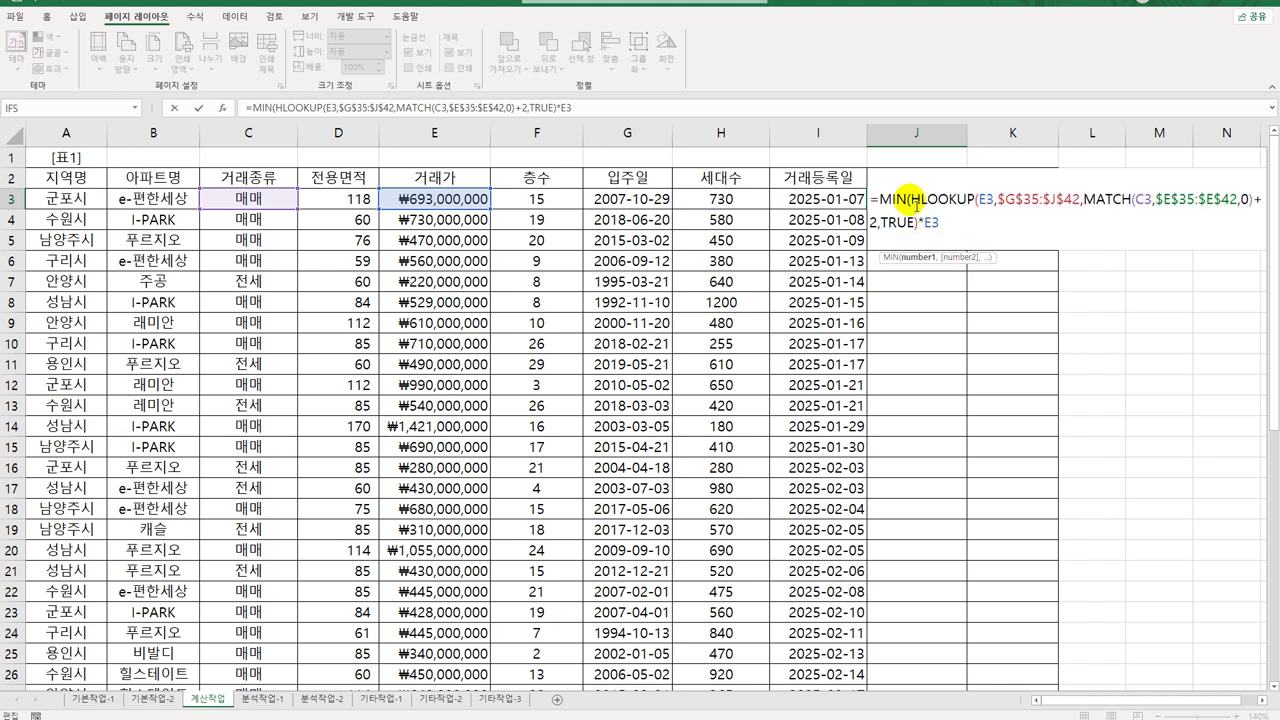
shift+click(918, 224)
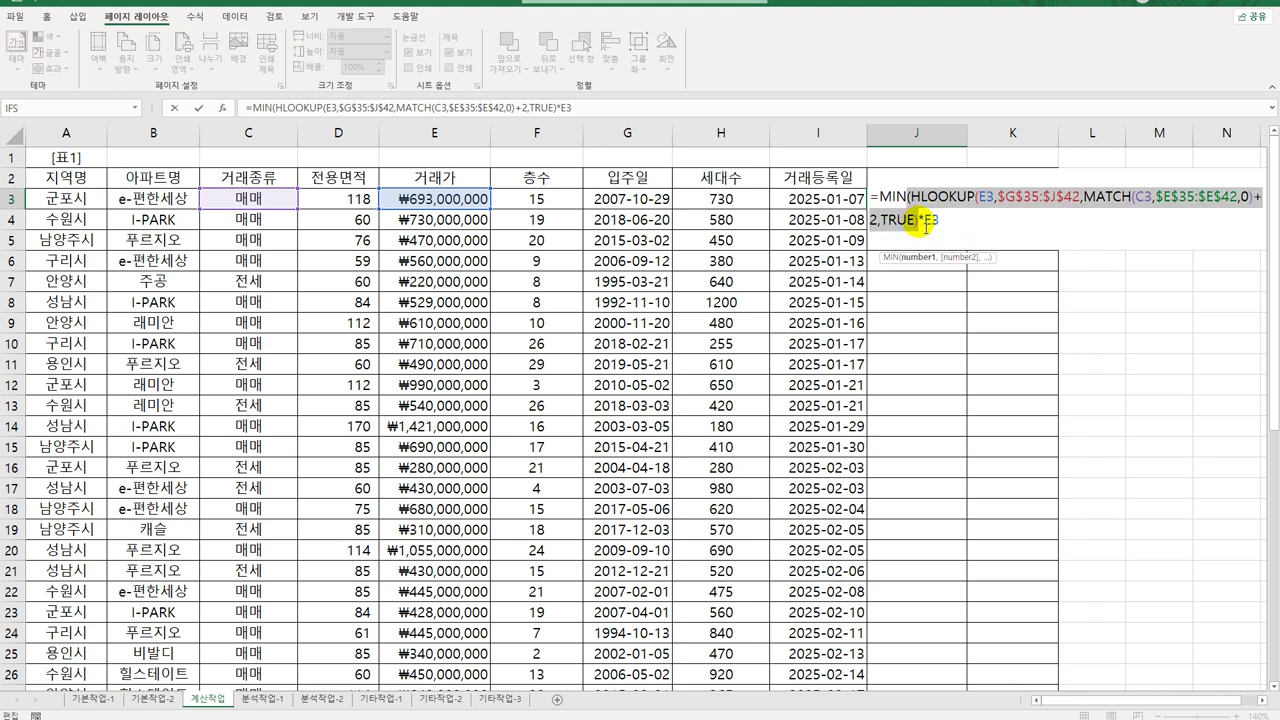
click(908, 198)
shift+click(926, 232)
key(ctrl+c)
click(944, 224)
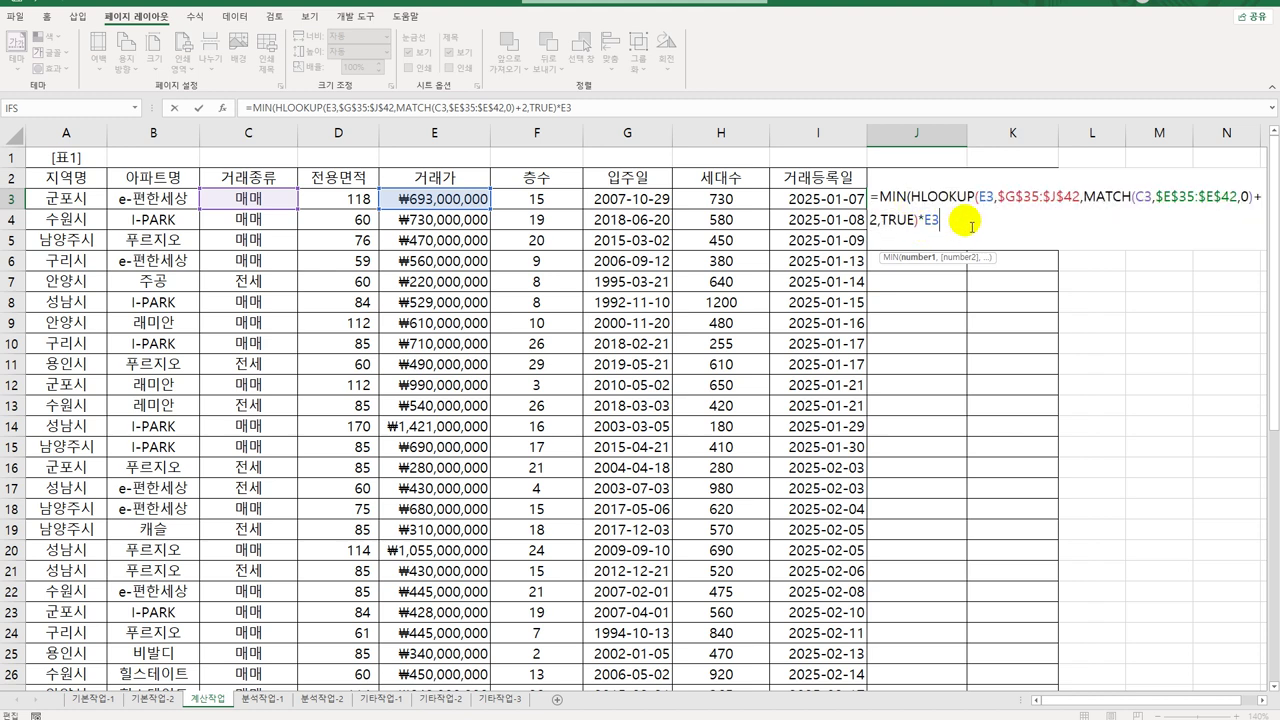
text(,)
key(ctrl+v)
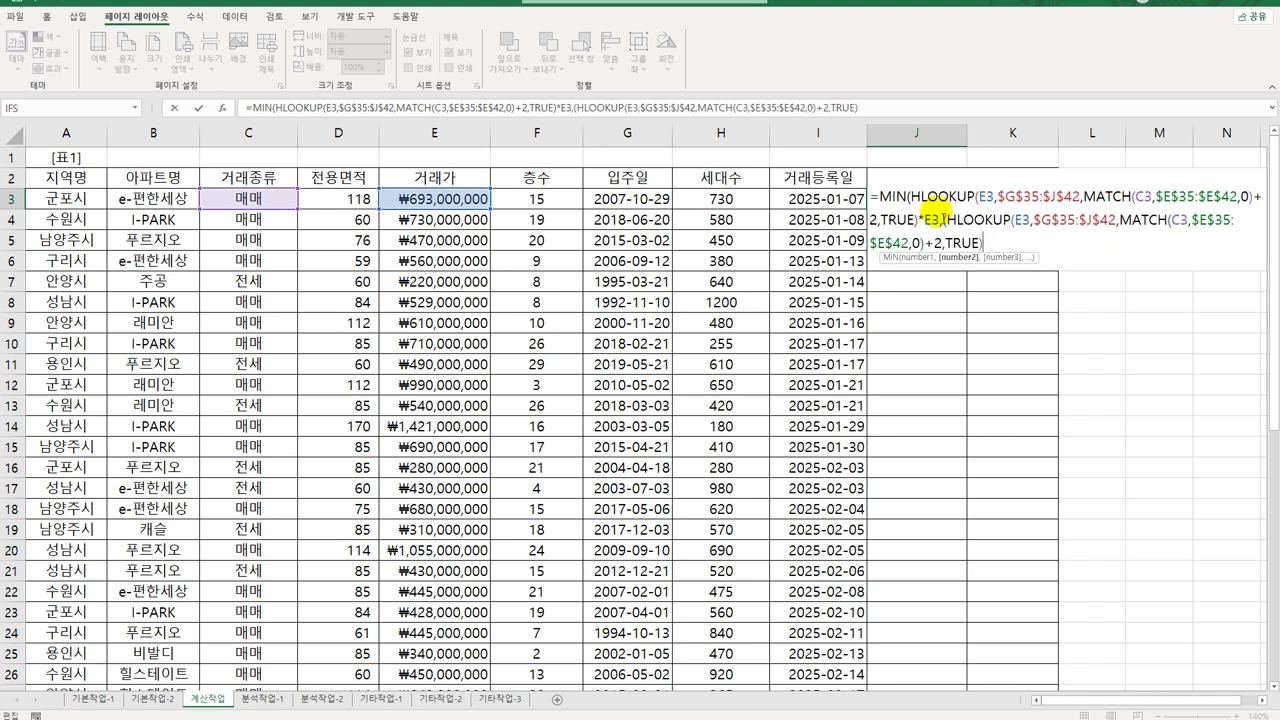
Set the second HLOOKUP's row offset to +3 for the 최고수수료 row, omit its TRUE argument and close both functions.
click(944, 218)
text(()
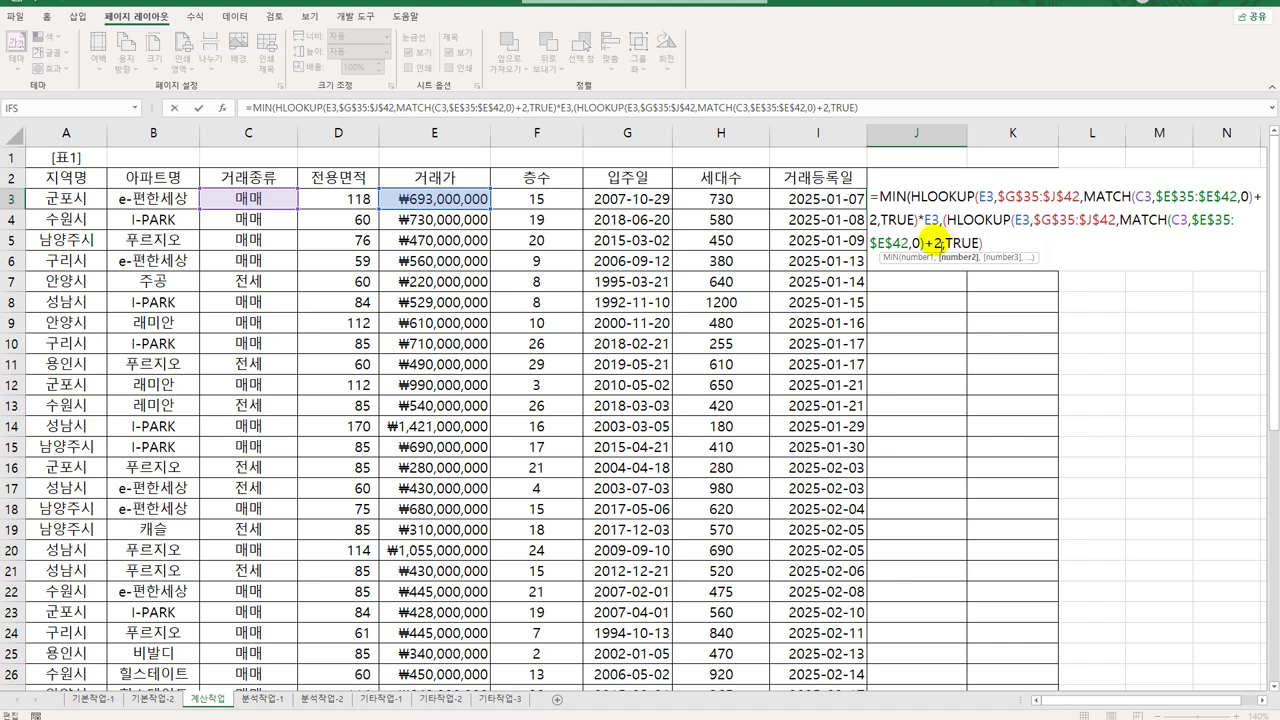
drag(934, 243, 1027, 248)
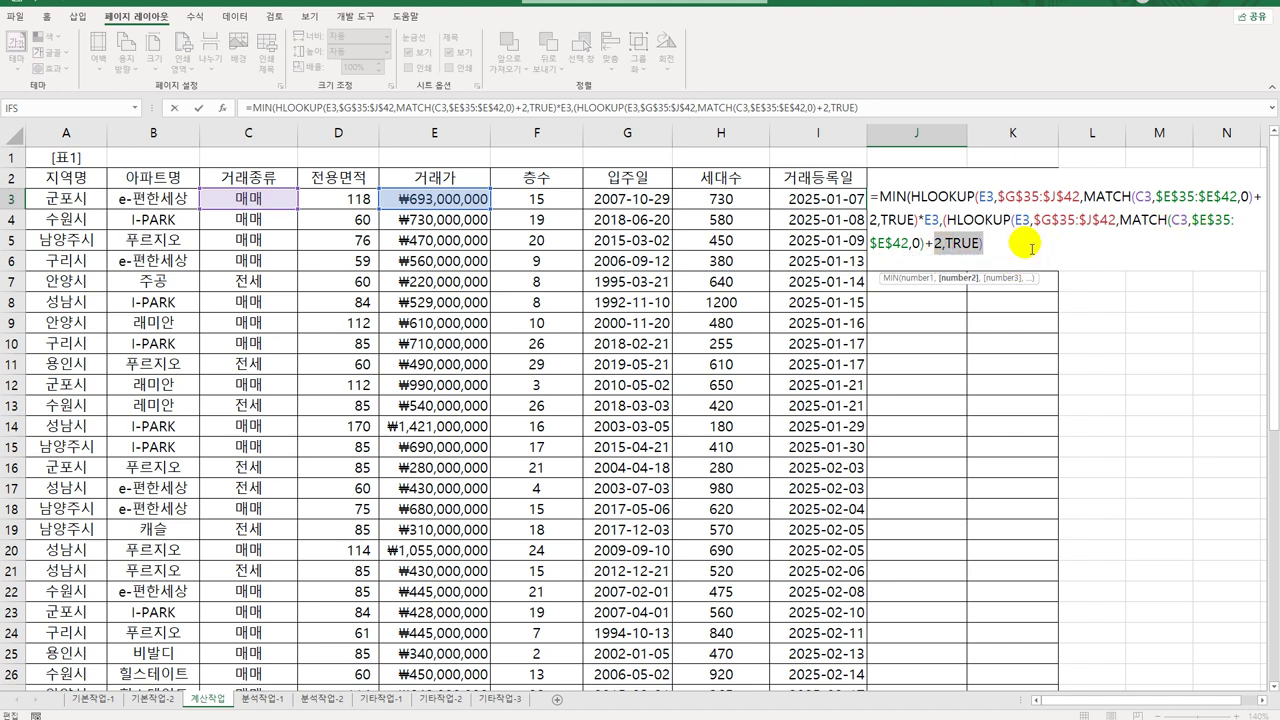
text(3)
scroll(555, 588, down, 9)
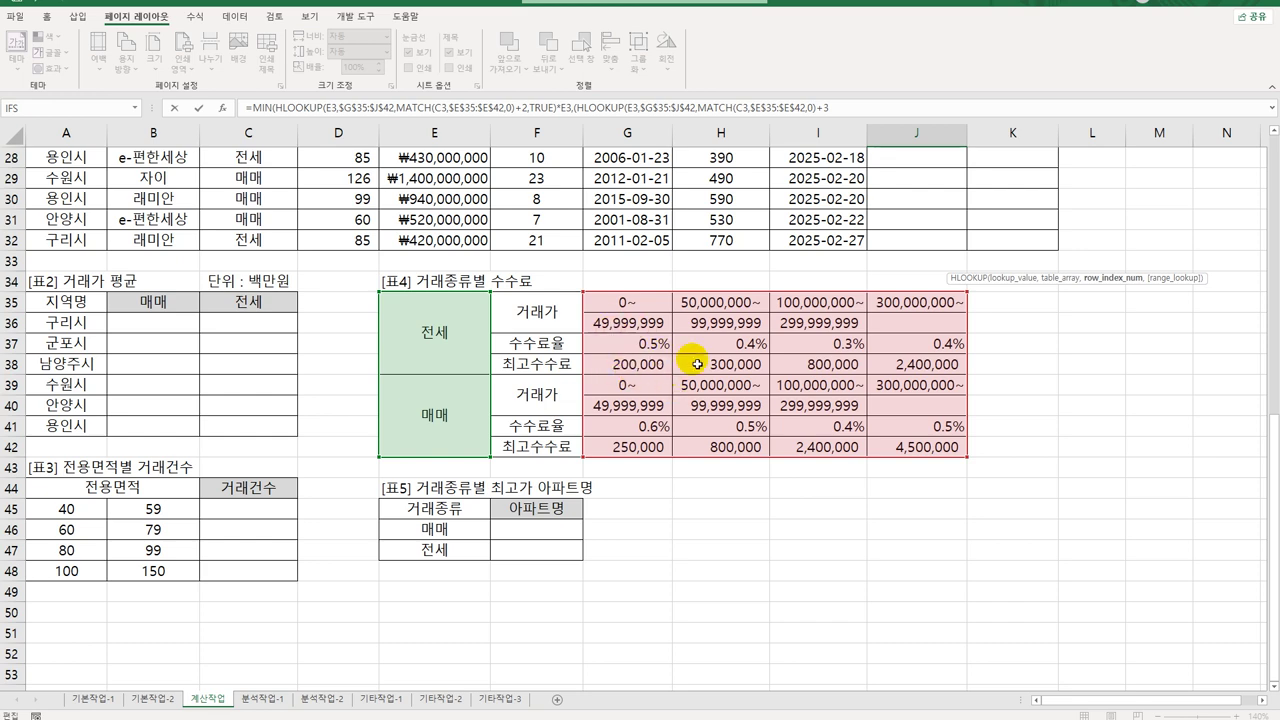
scroll(720, 369, up, 9)
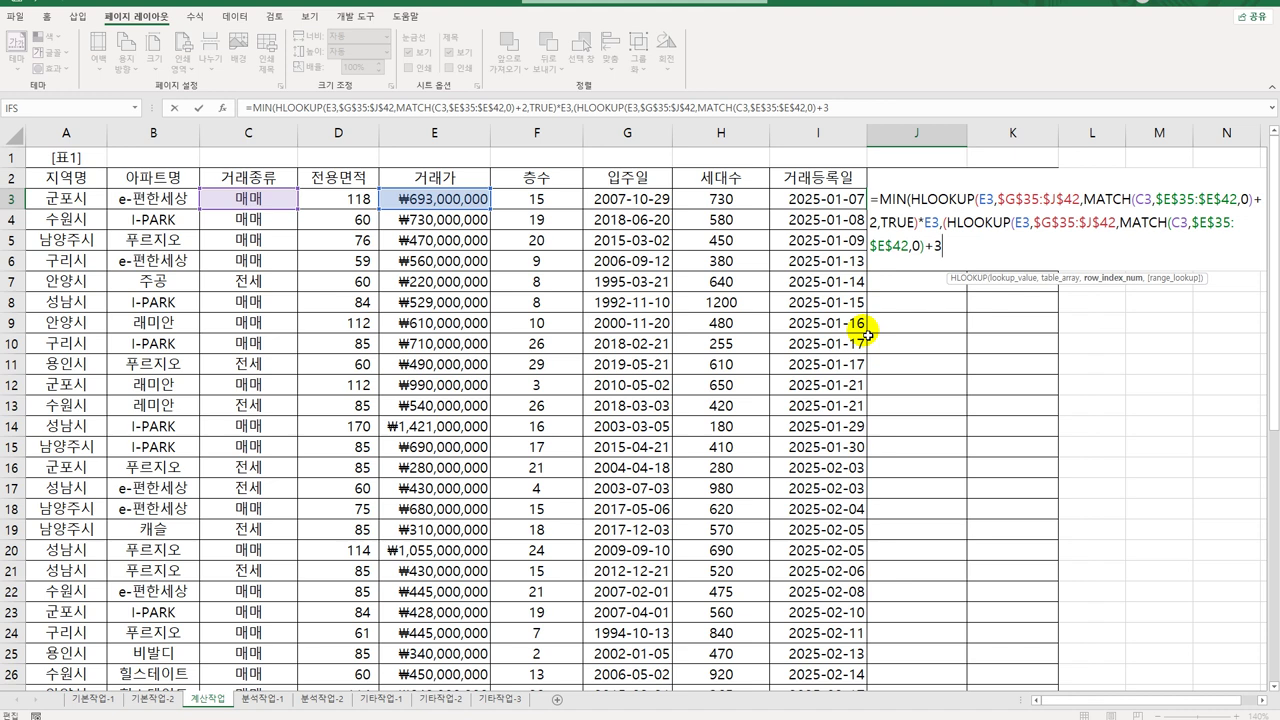
text())
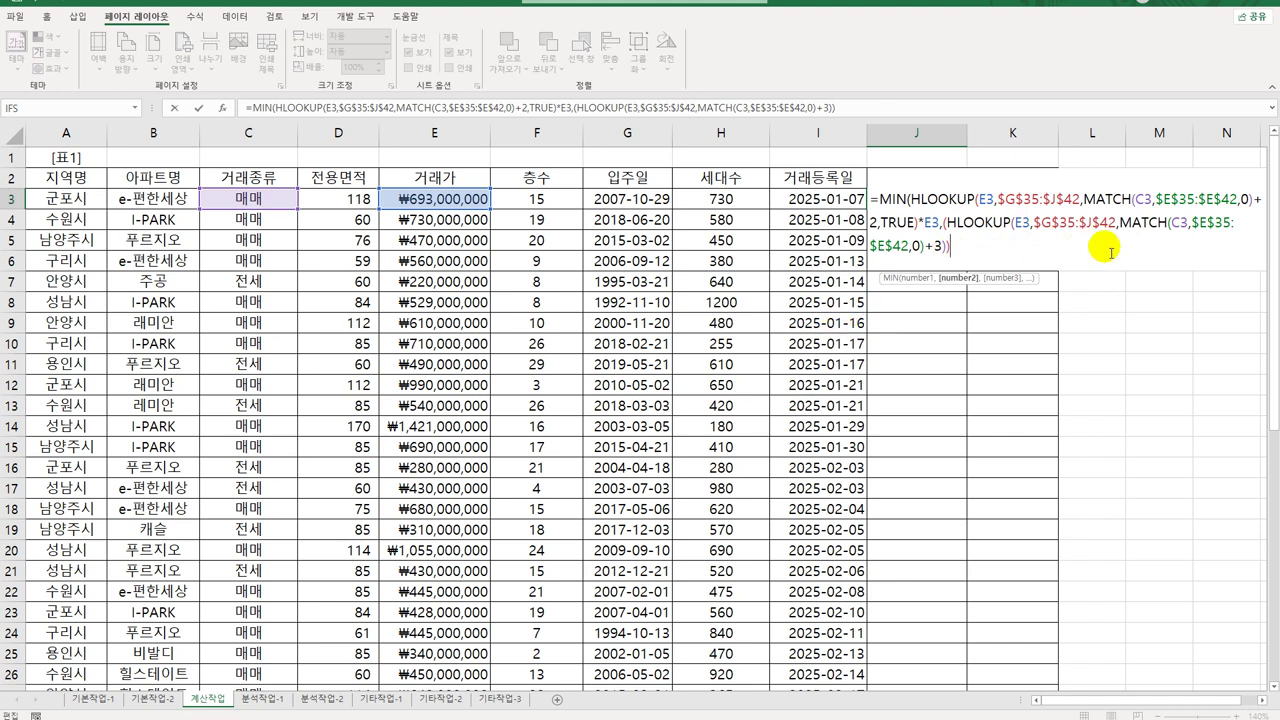
Check the bracket pairs and remove the surplus opening parenthesis before the second HLOOKUP.
click(944, 249)
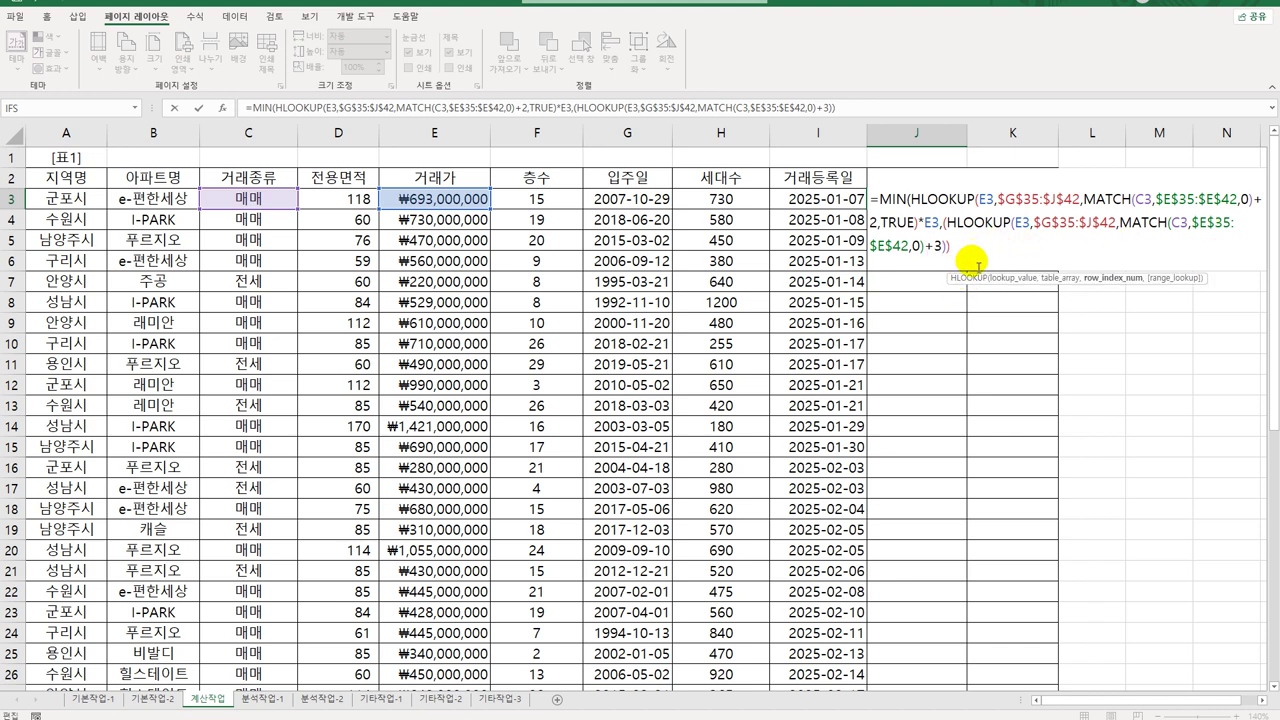
click(997, 258)
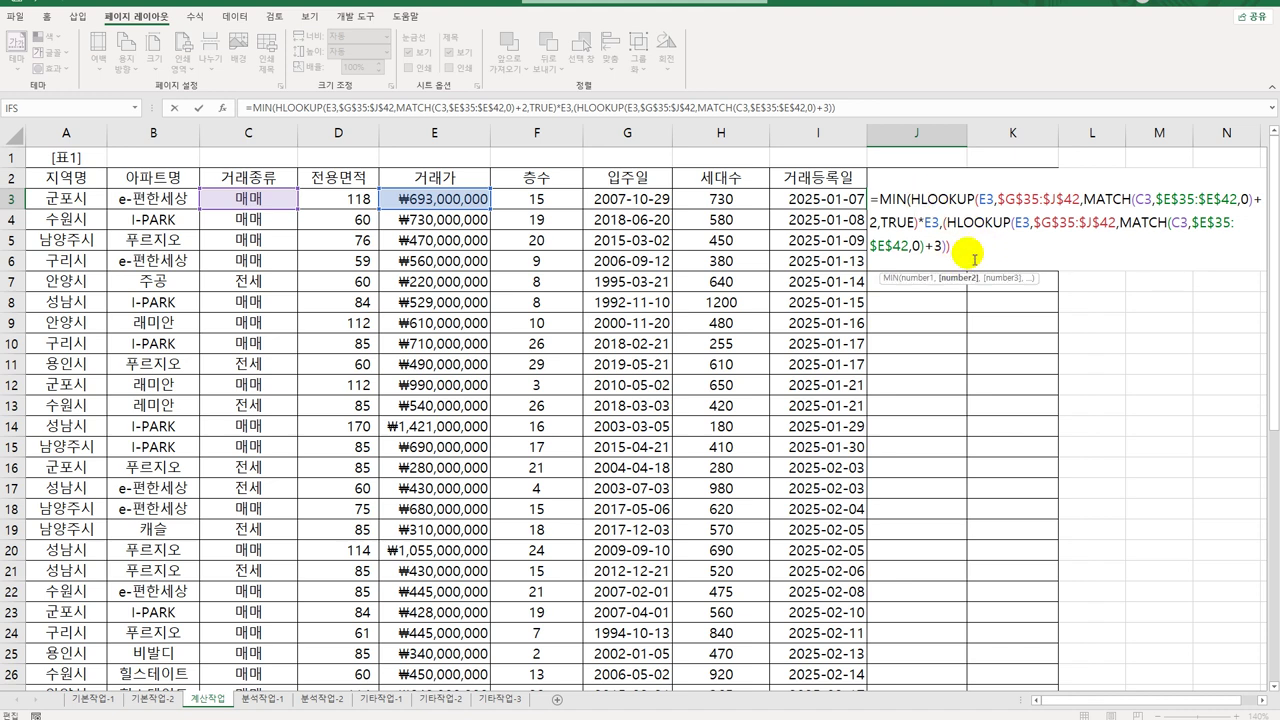
click(947, 222)
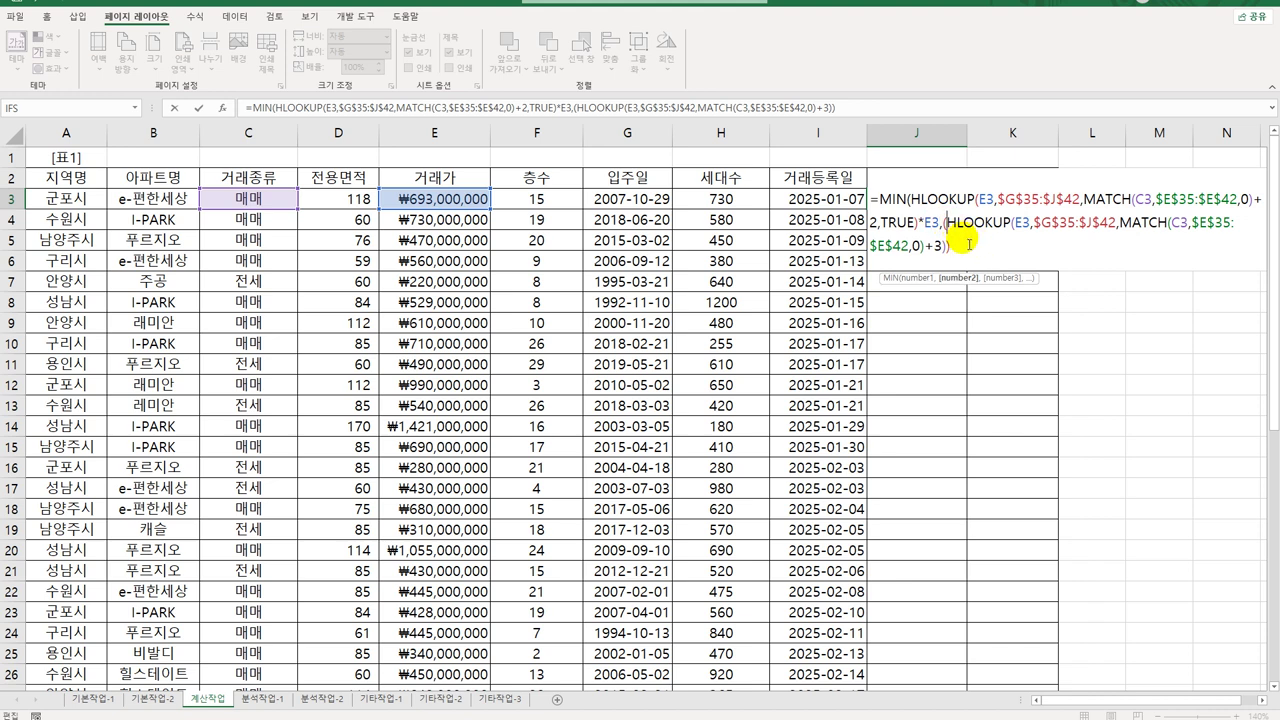
click(980, 247)
click(946, 222)
key(BackSpace)
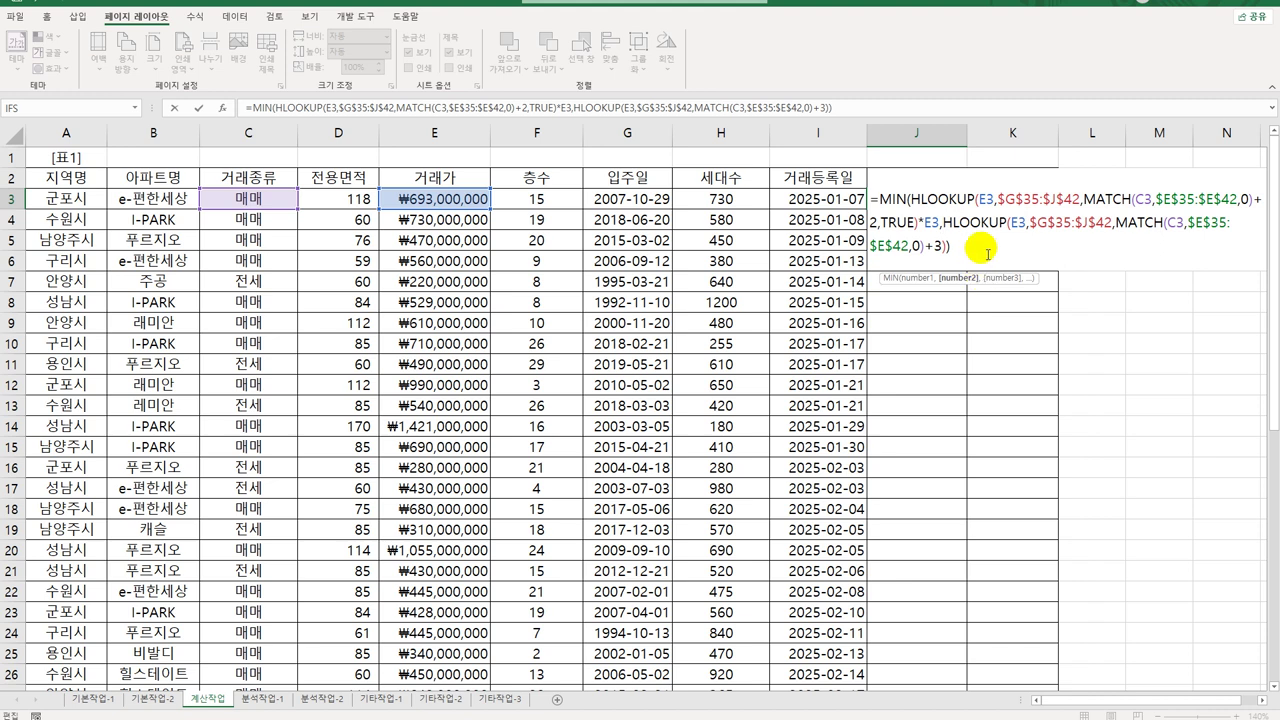
Review both MIN arguments, the rate-based fee and the 최고수수료 lookup, against the rows of 표4.
click(969, 249)
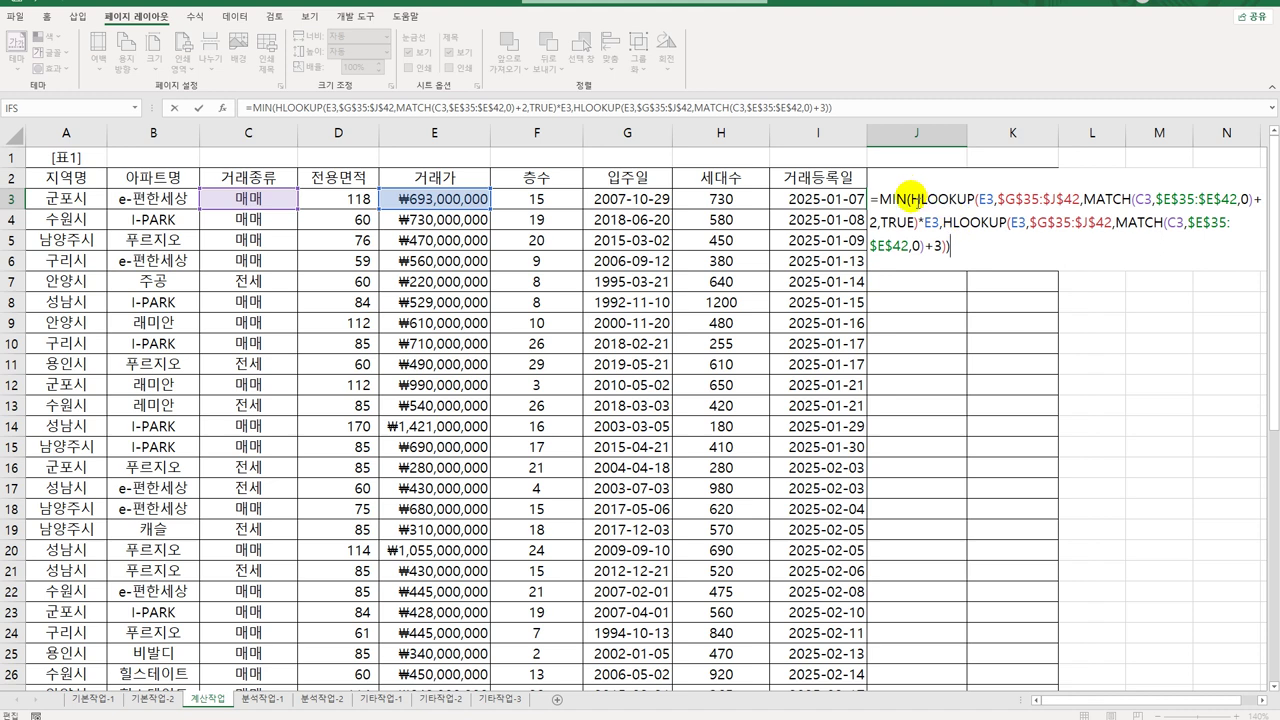
drag(912, 198, 942, 220)
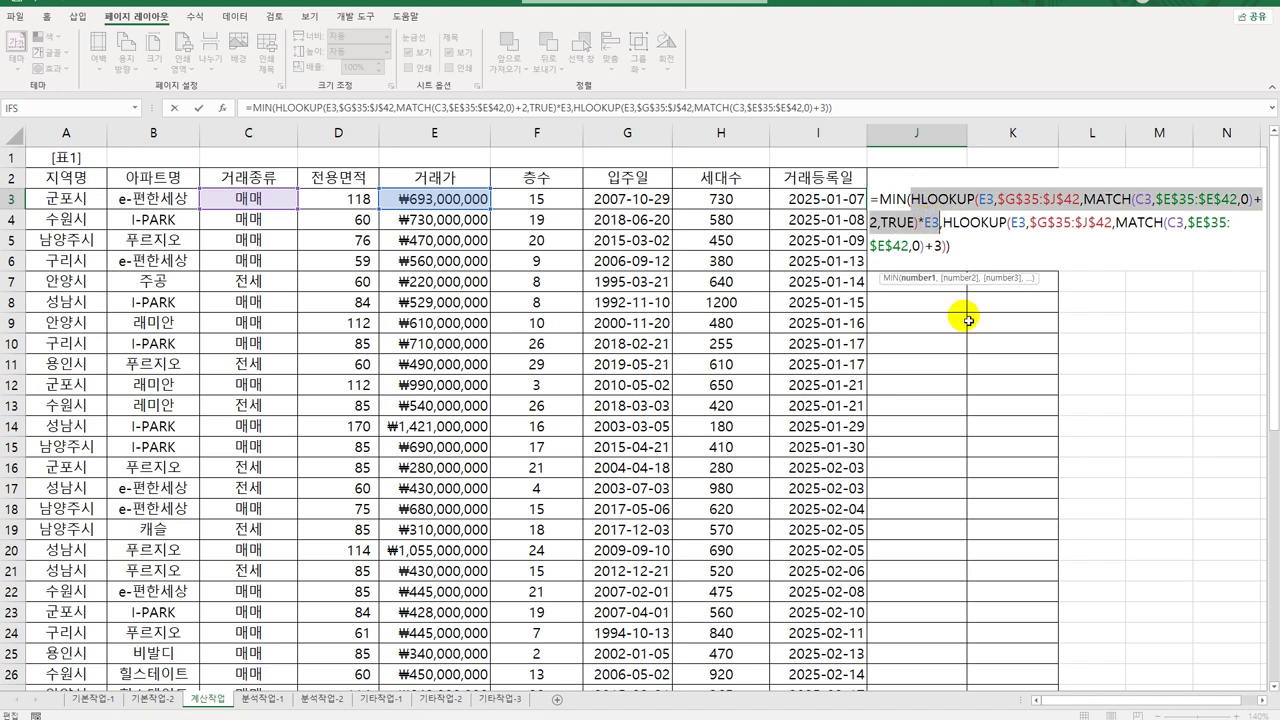
click(942, 222)
drag(942, 222, 950, 246)
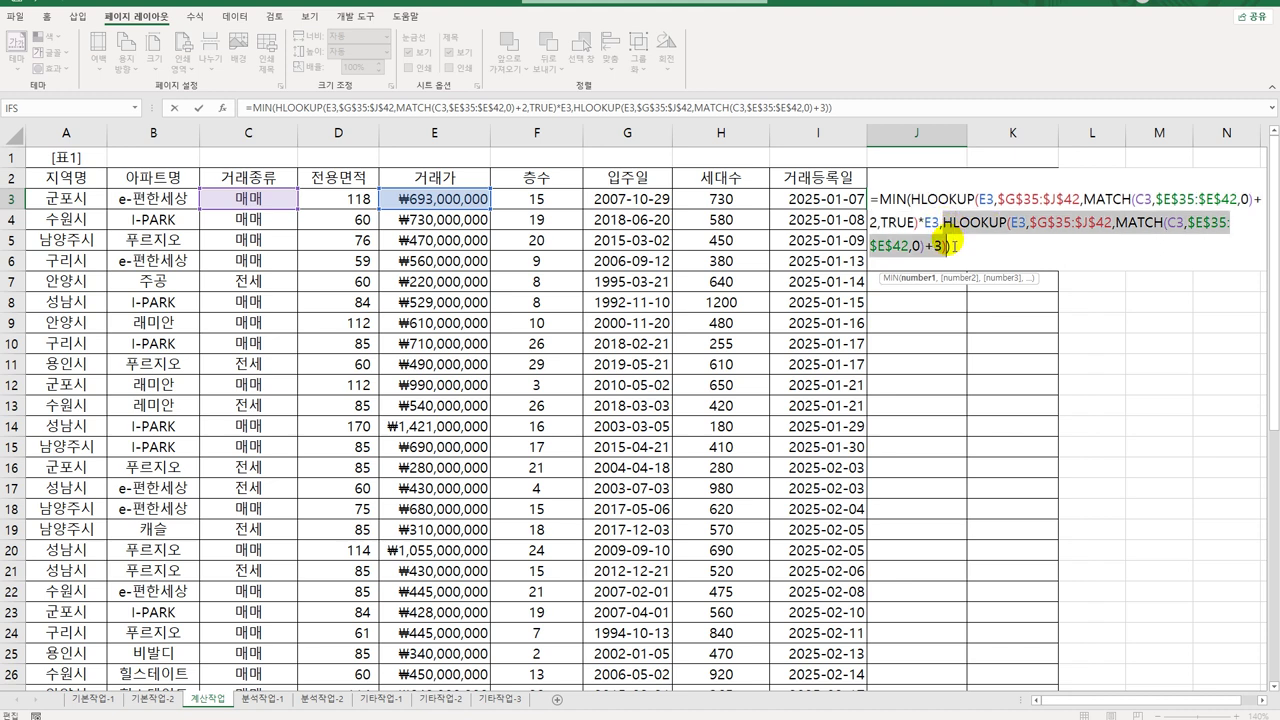
click(950, 246)
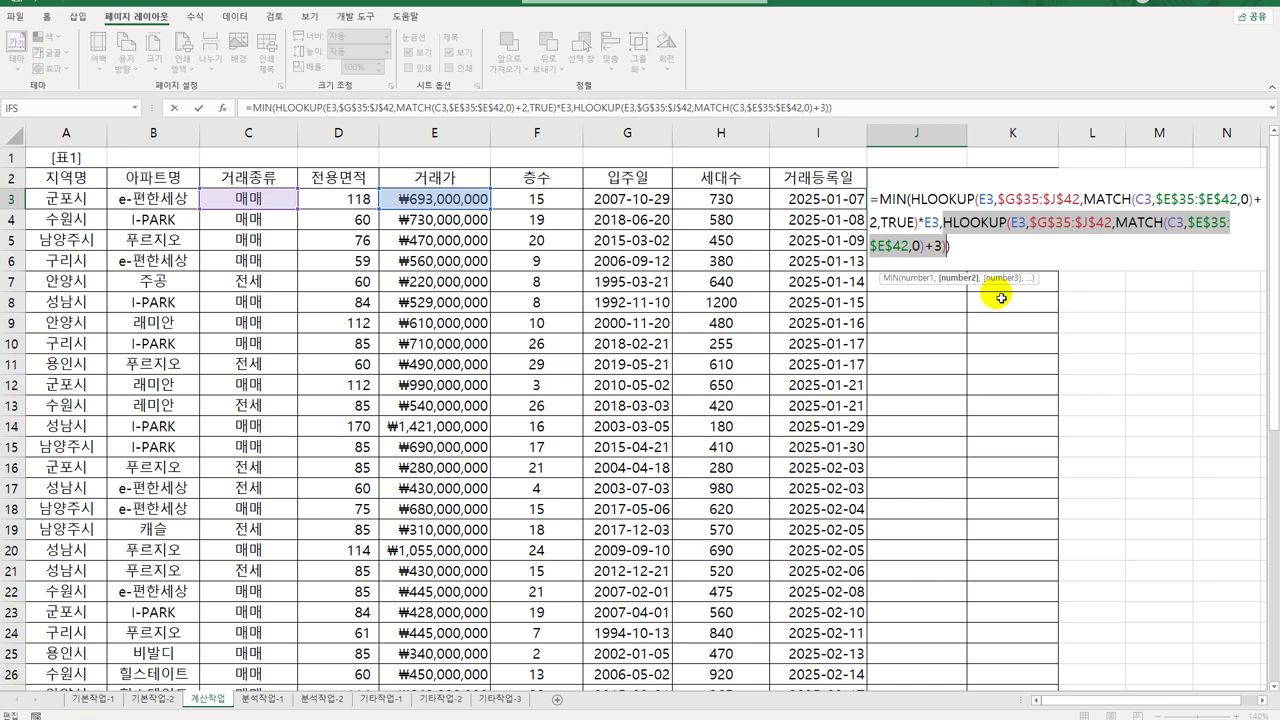
scroll(932, 470, down, 6)
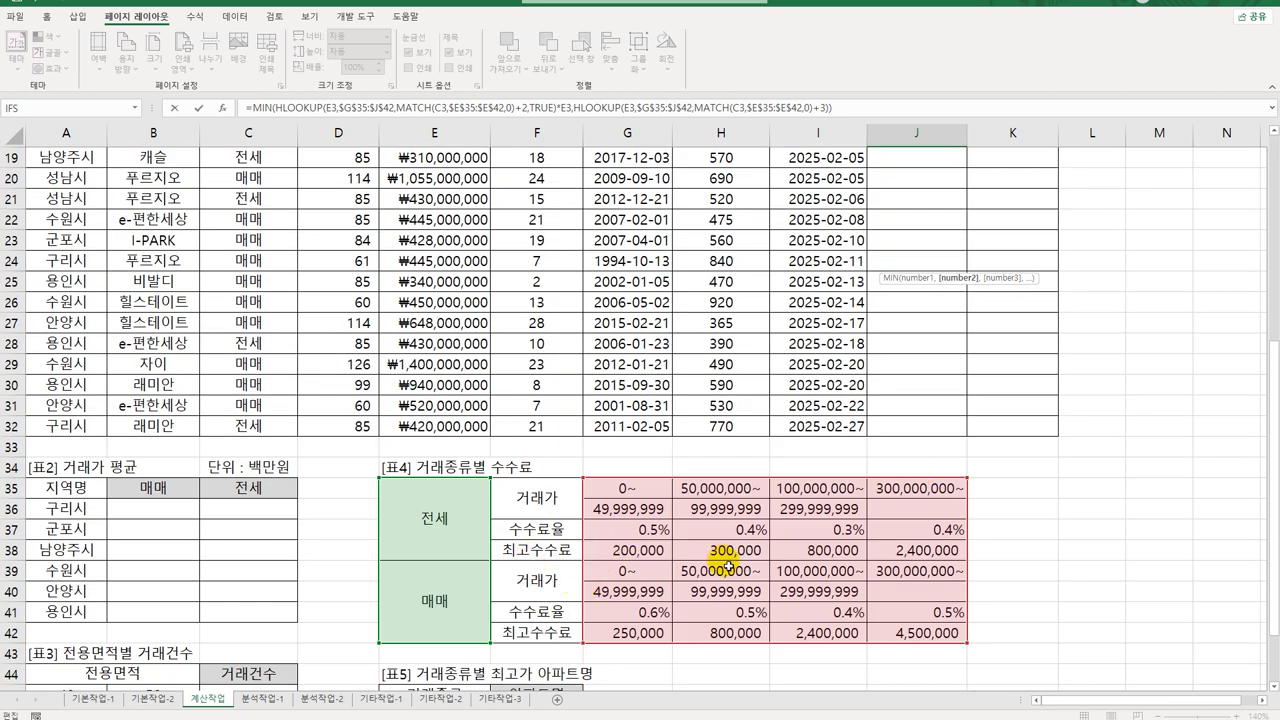
scroll(877, 527, up, 6)
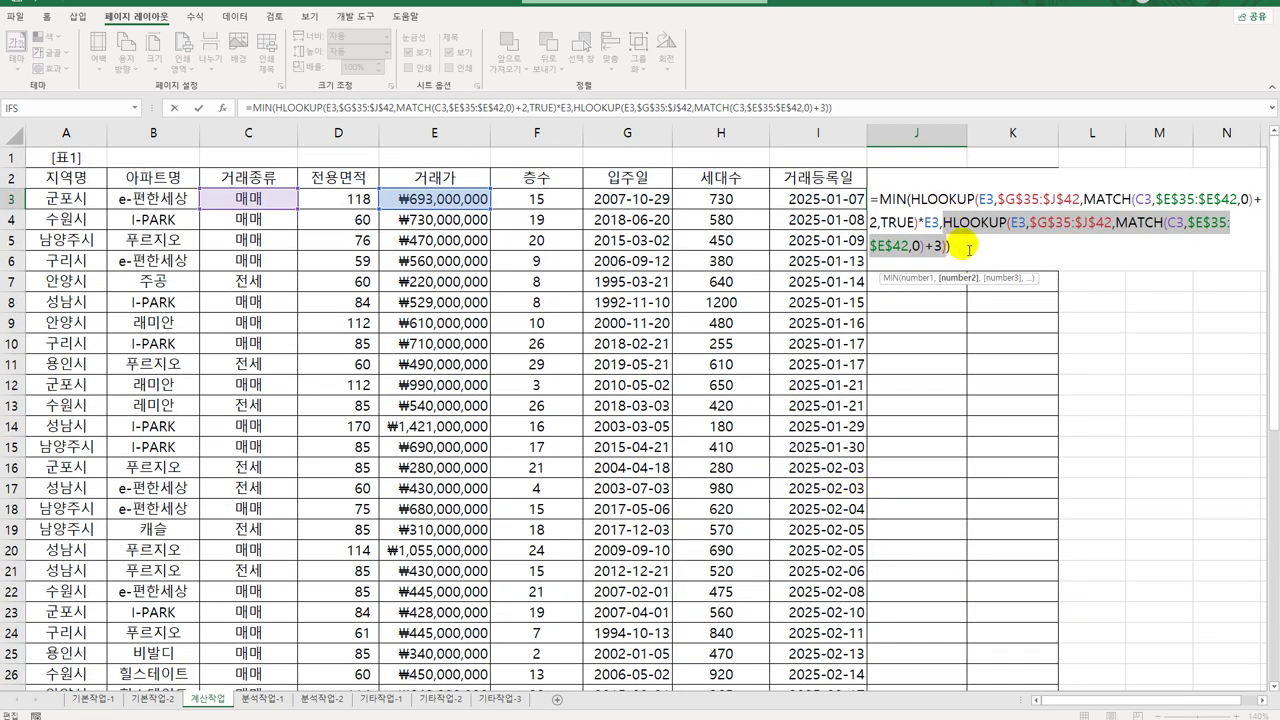
click(950, 246)
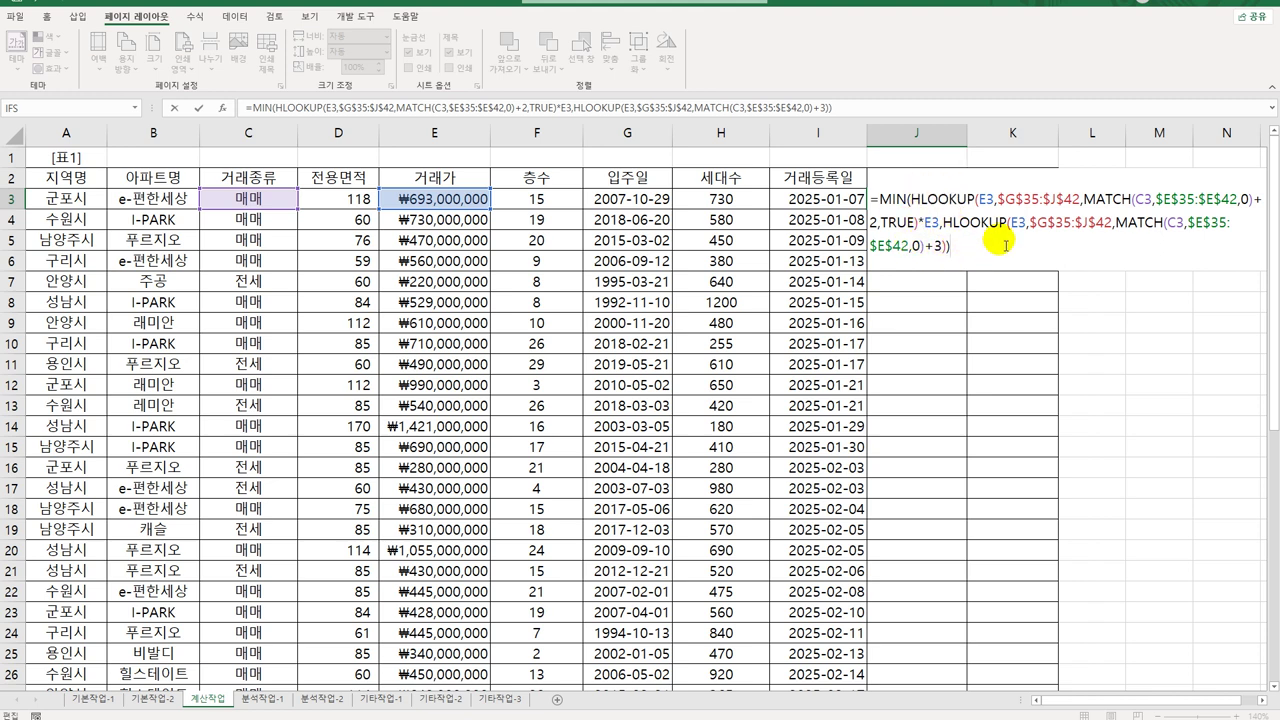
Enter the MIN formula in J3 and fill it down the 거래수수료 column through J32.
key(Return)
click(931, 201)
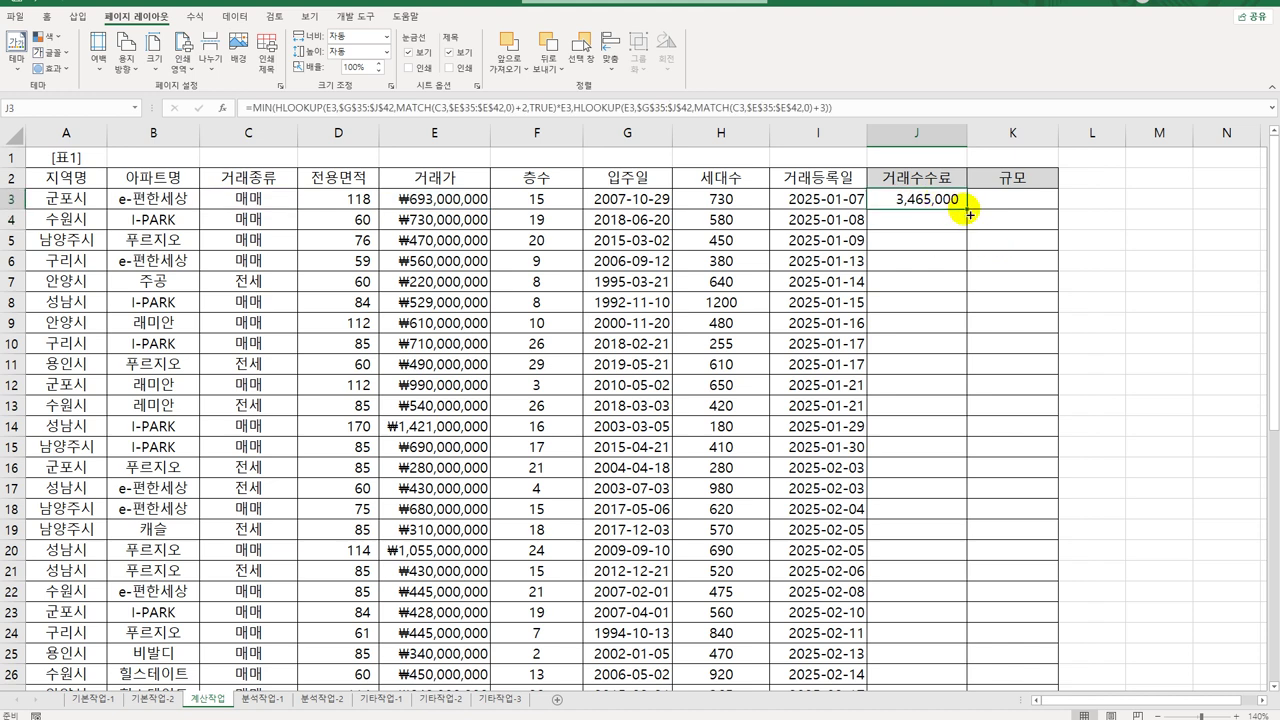
drag(969, 212, 970, 214)
double_click(970, 214)
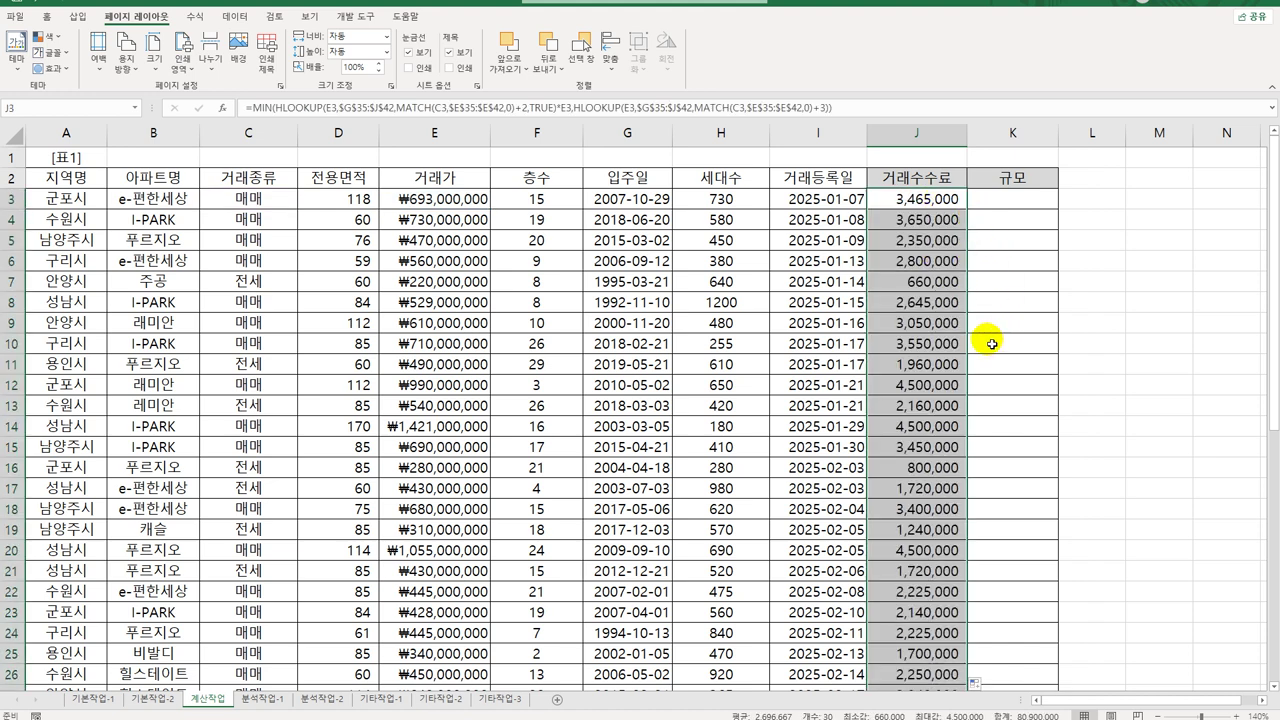
scroll(957, 407, down, 3)
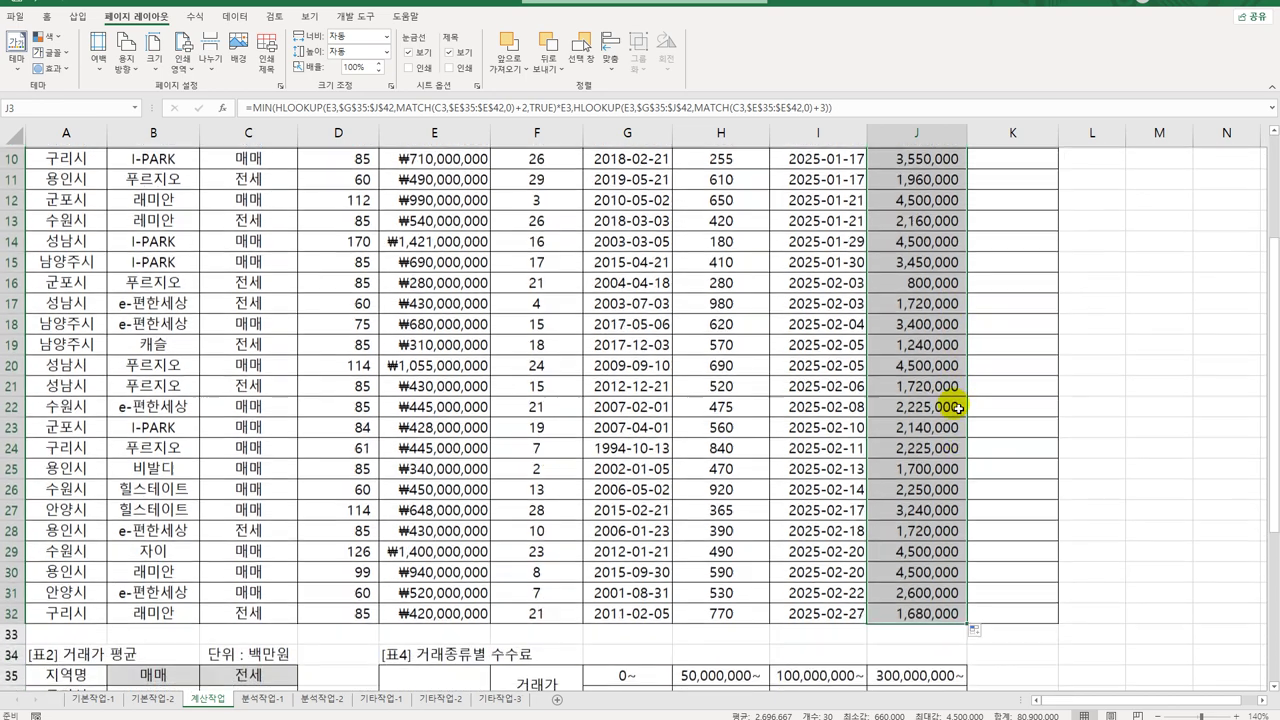
scroll(957, 407, up, 1)
scroll(957, 407, up, 2)
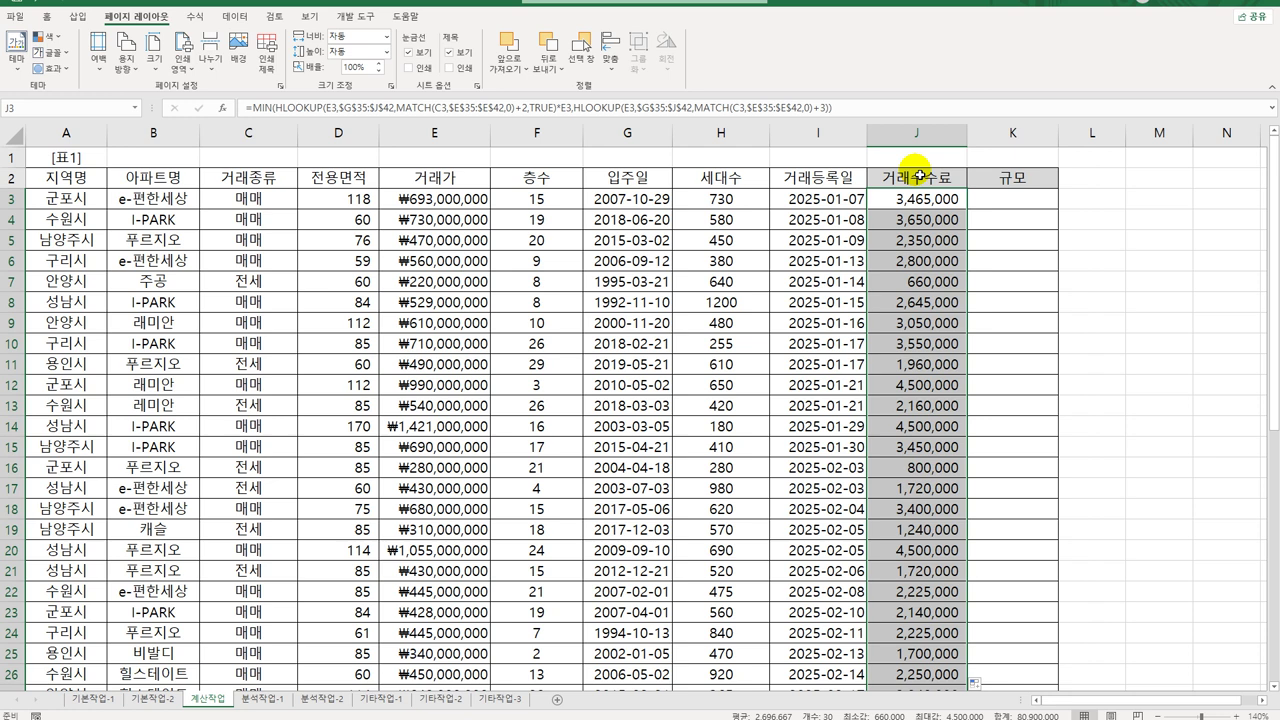
Examine the 지역명, 거래종류 and 거래가 data in 표1 and select the 구리시 매매 cell B36 in 표2.
click(95, 201)
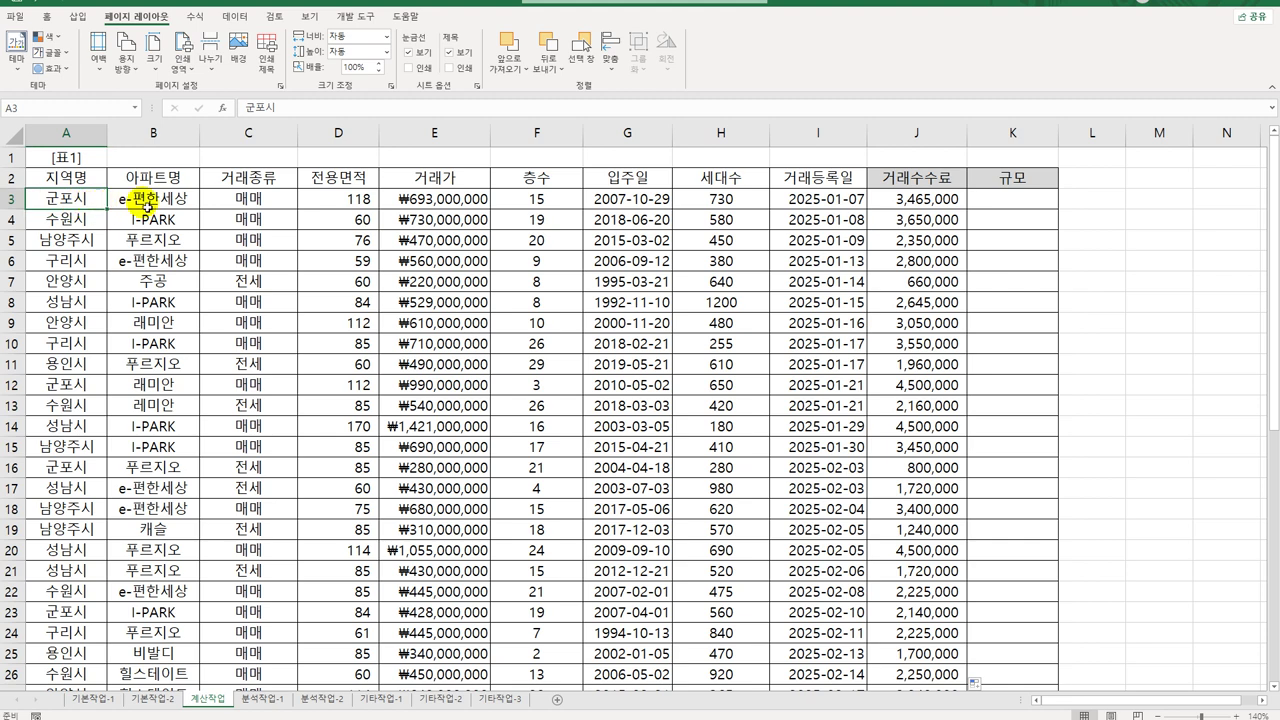
click(286, 196)
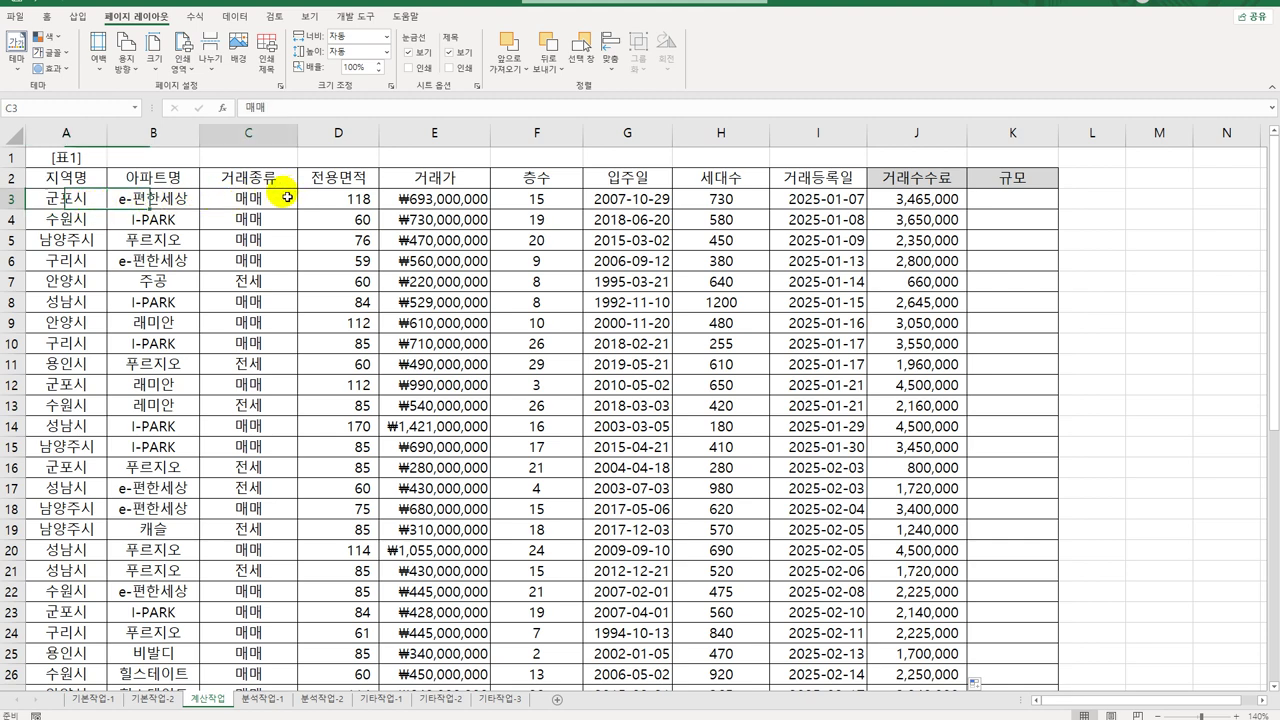
click(485, 205)
scroll(508, 290, down, 5)
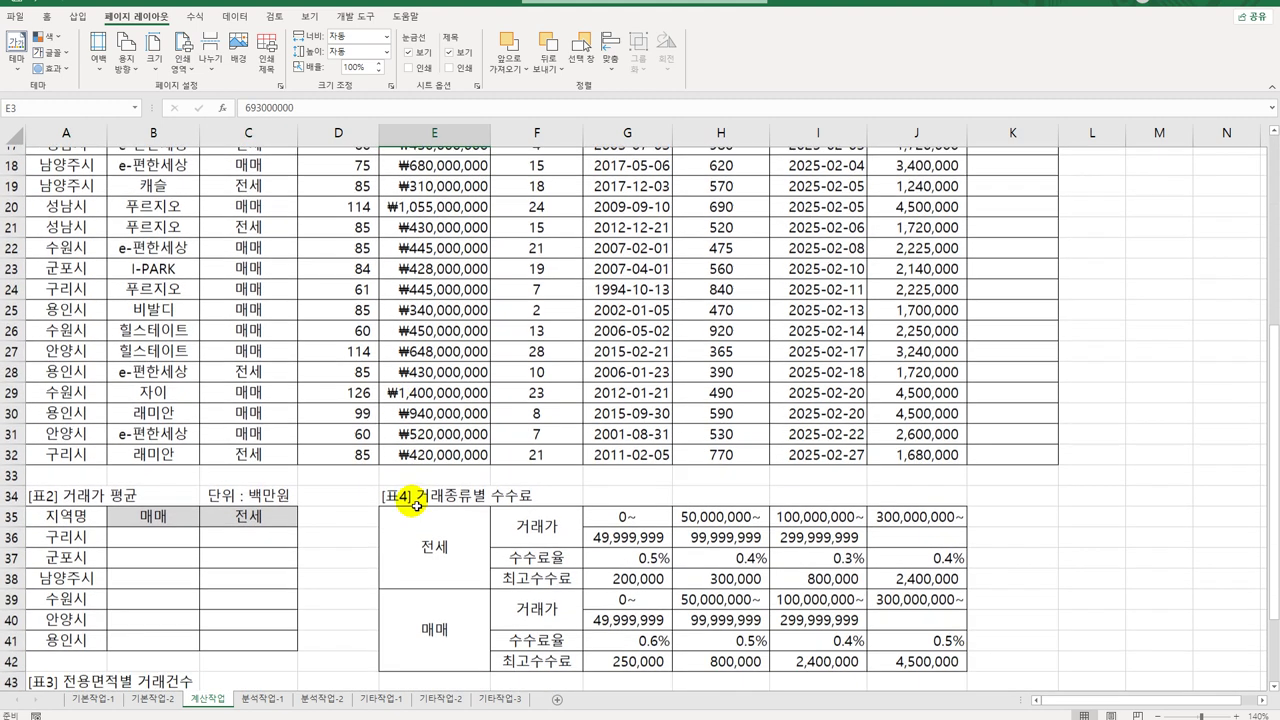
scroll(300, 500, down, 1)
click(172, 509)
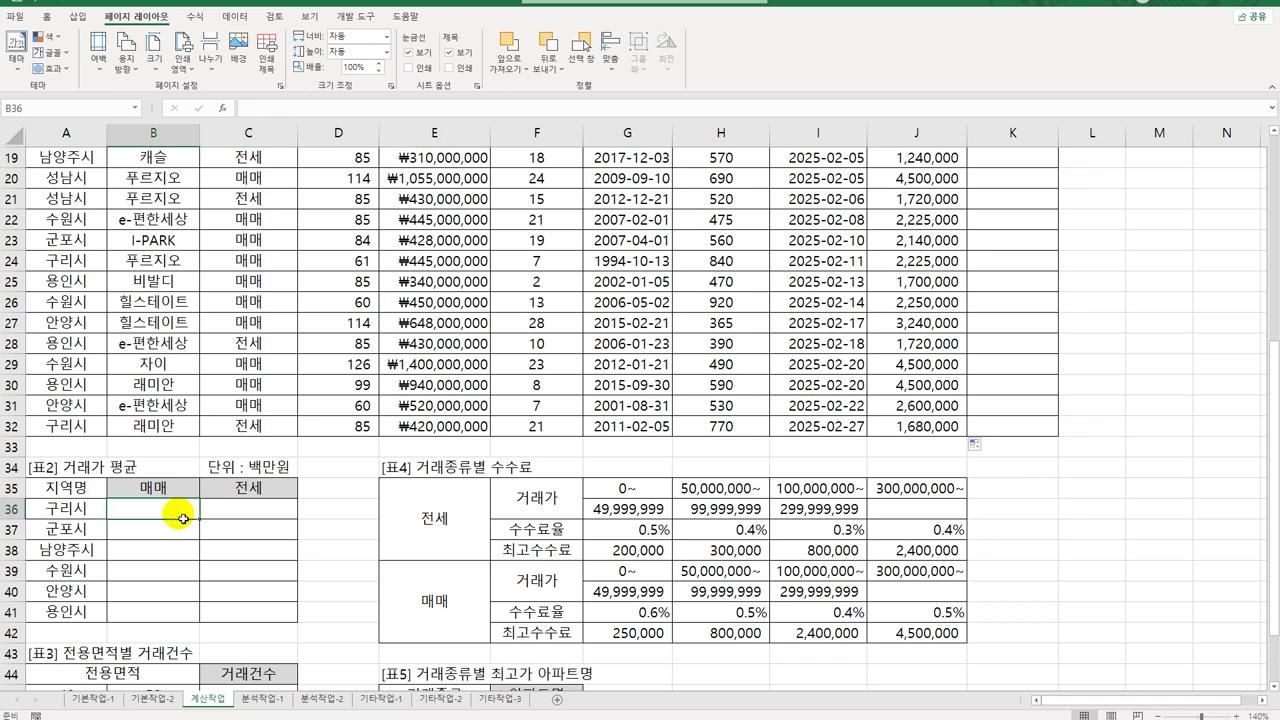
click(239, 517)
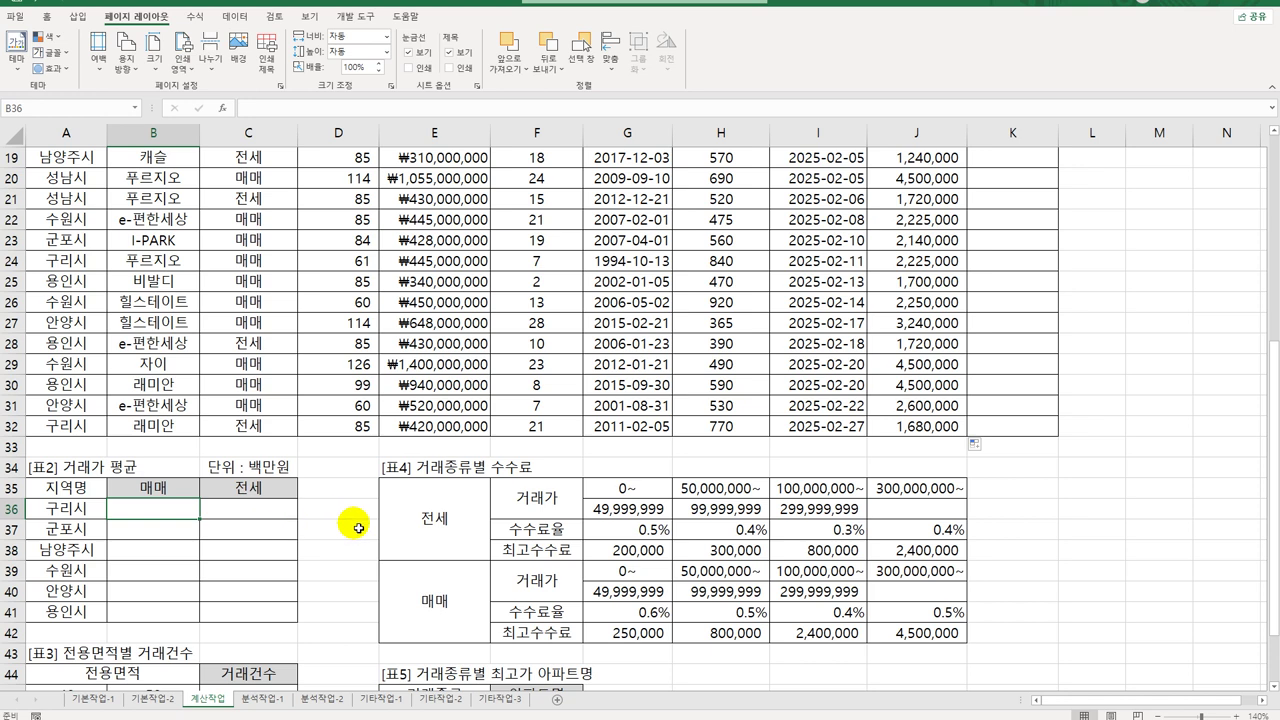
Start a TEXT formula in B36 with an empty value argument and the format "#,," for millions.
text(=TEXT()
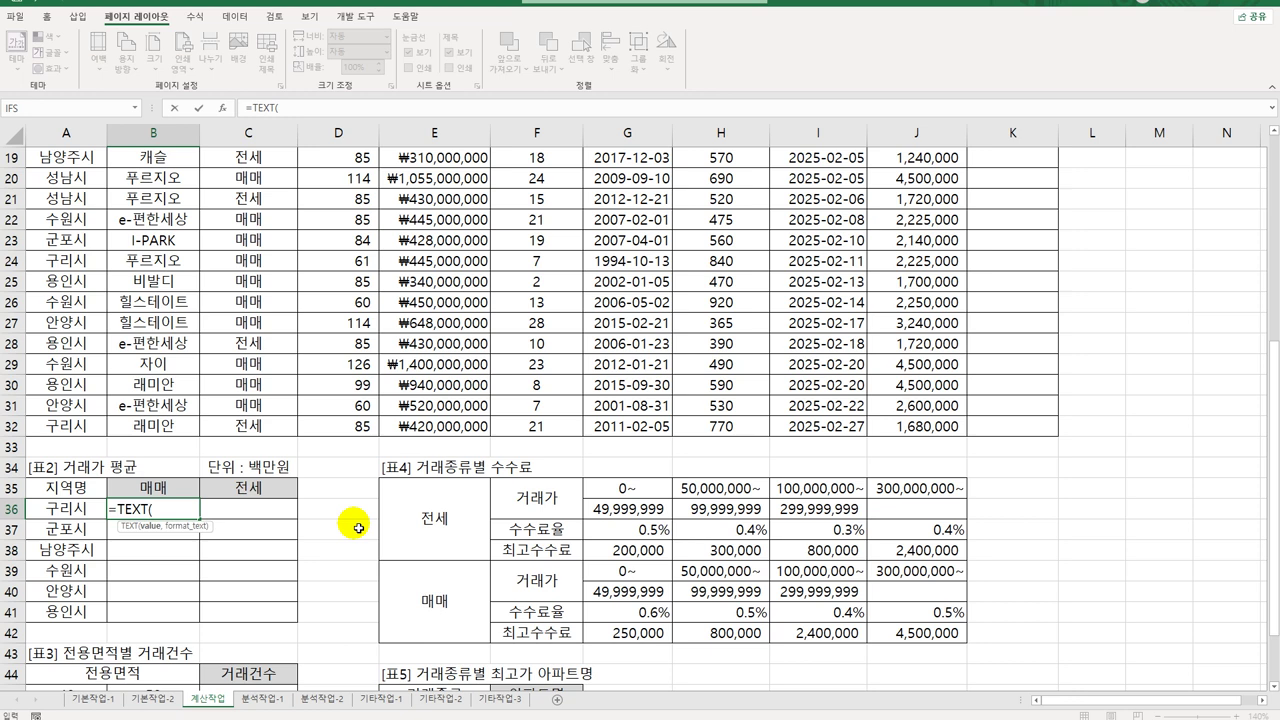
text(,)
key(BackSpace)
text(,"#,,)
text())
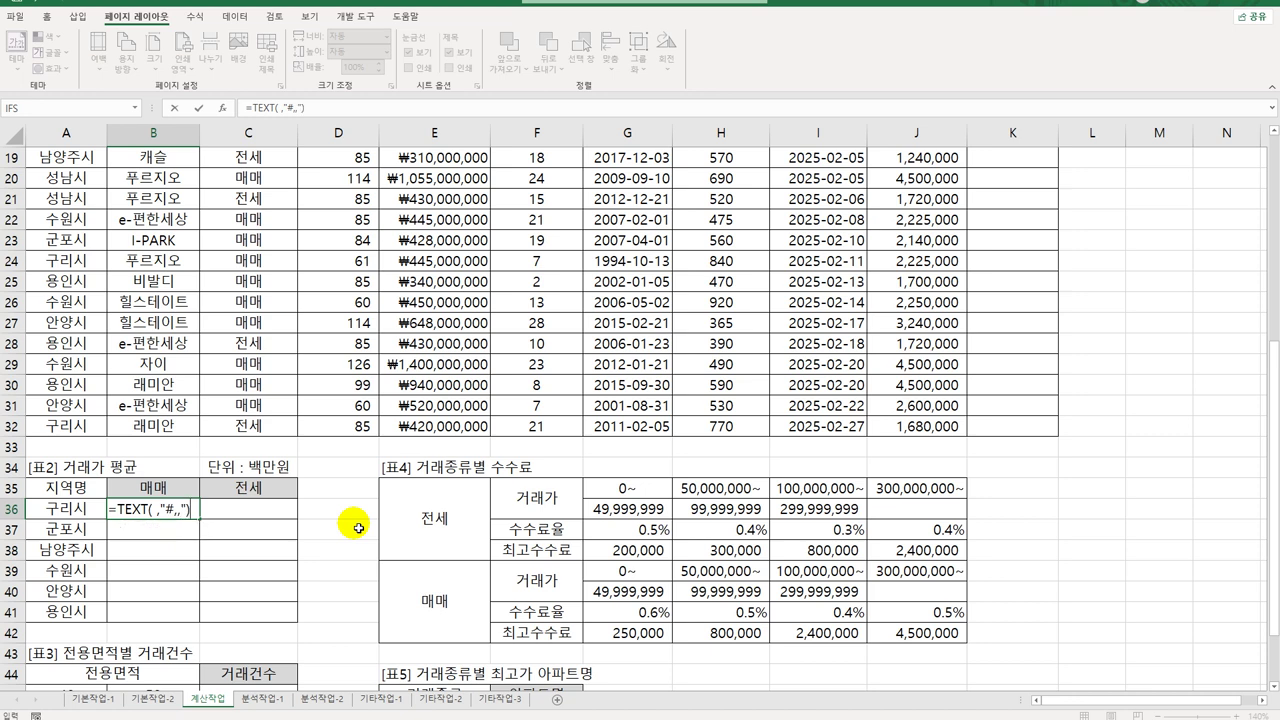
Nest AVERAGE and IF as the value argument of the TEXT function.
click(161, 514)
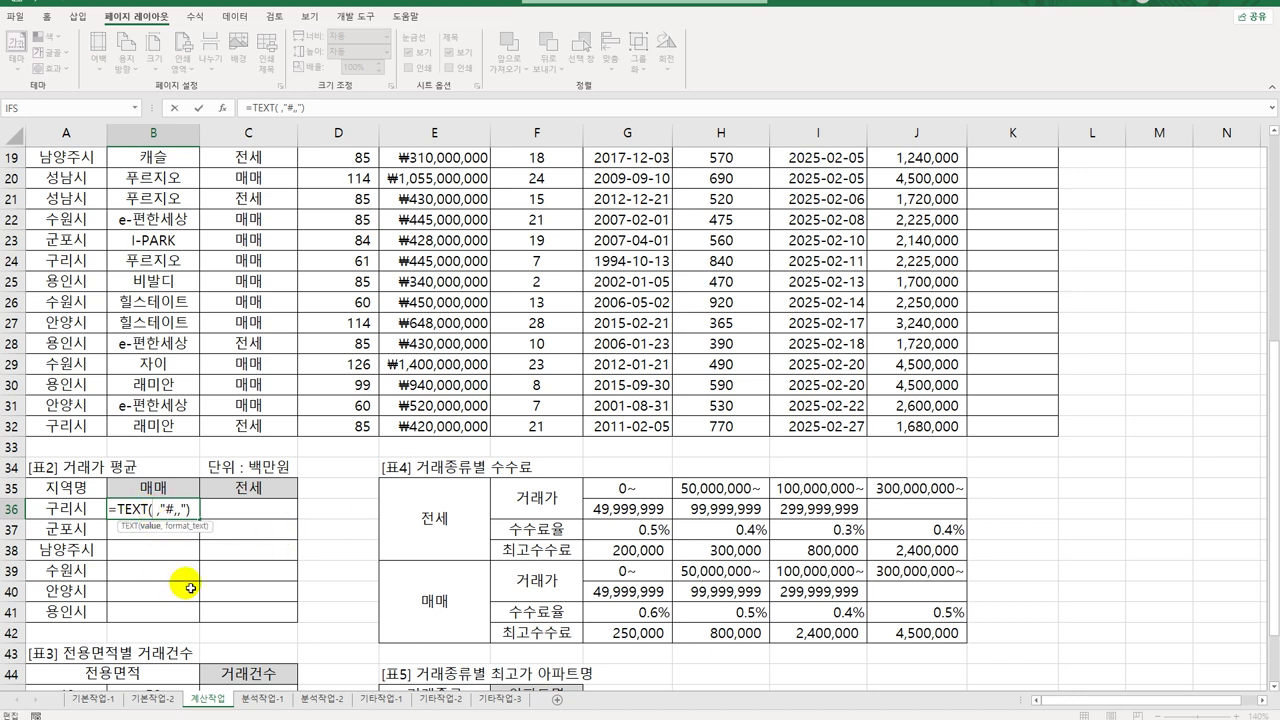
text(AV)
key(Down)
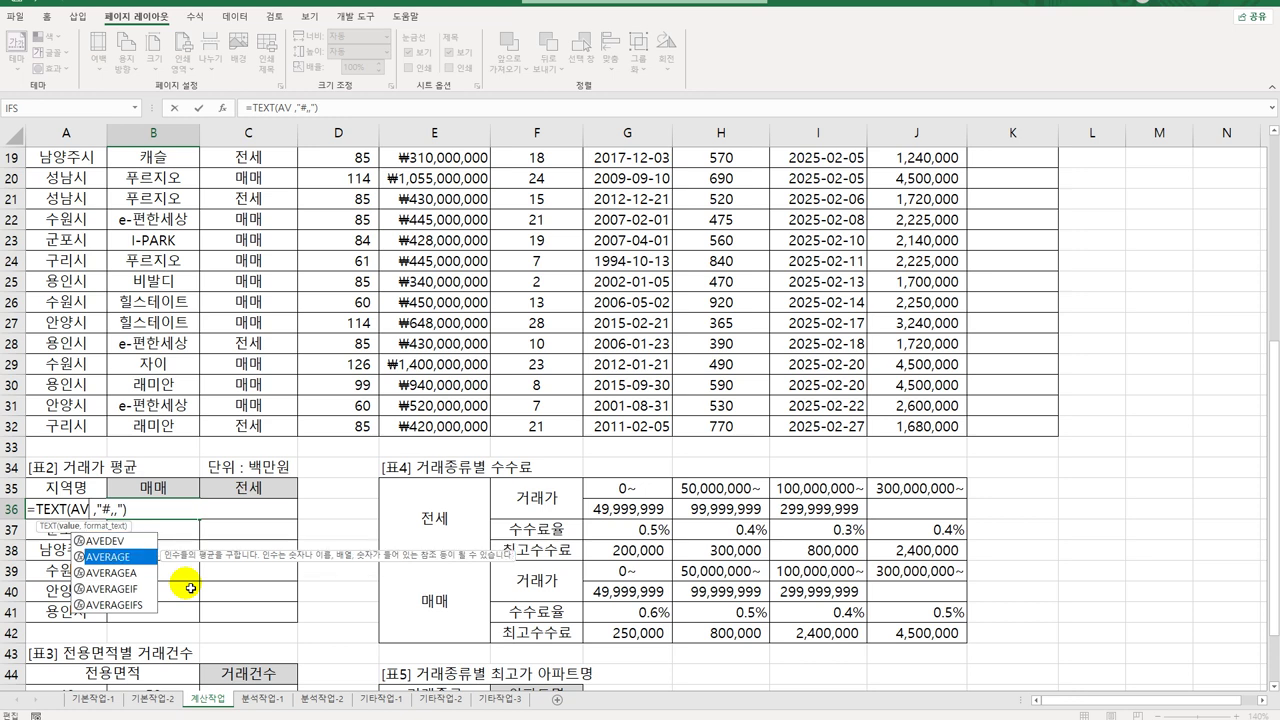
key(Tab)
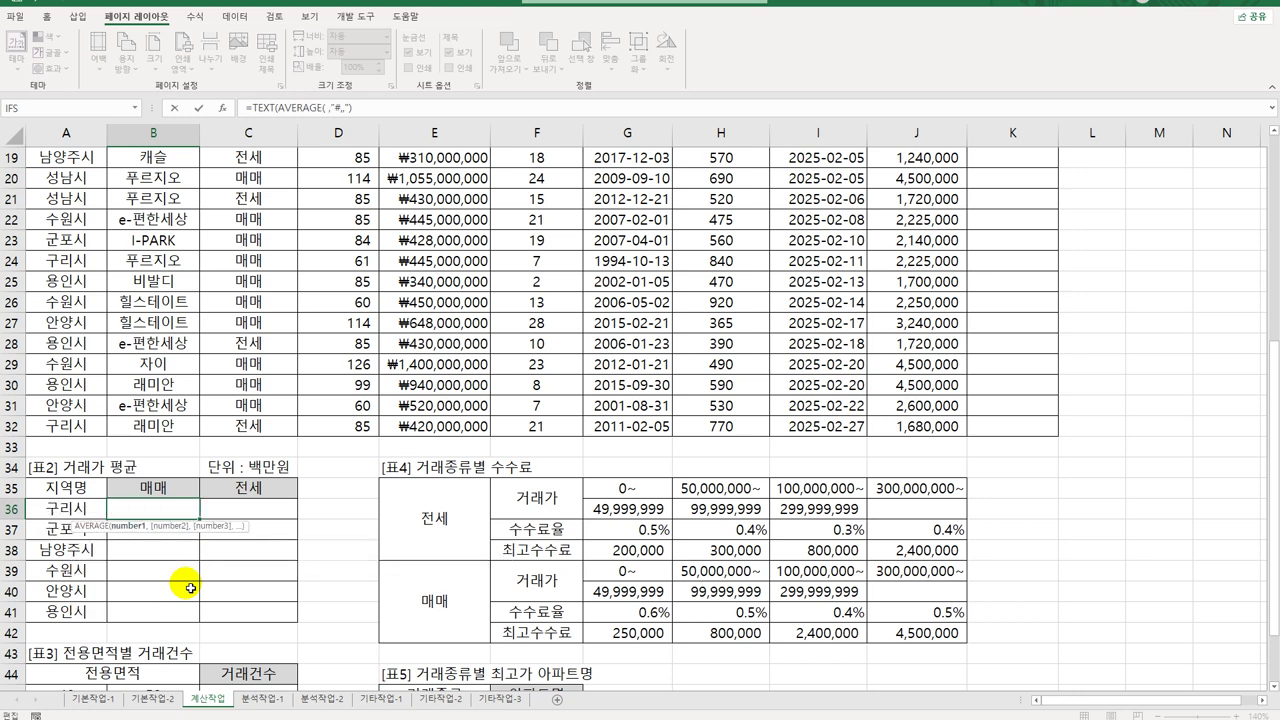
text(IF()
key(Tab)
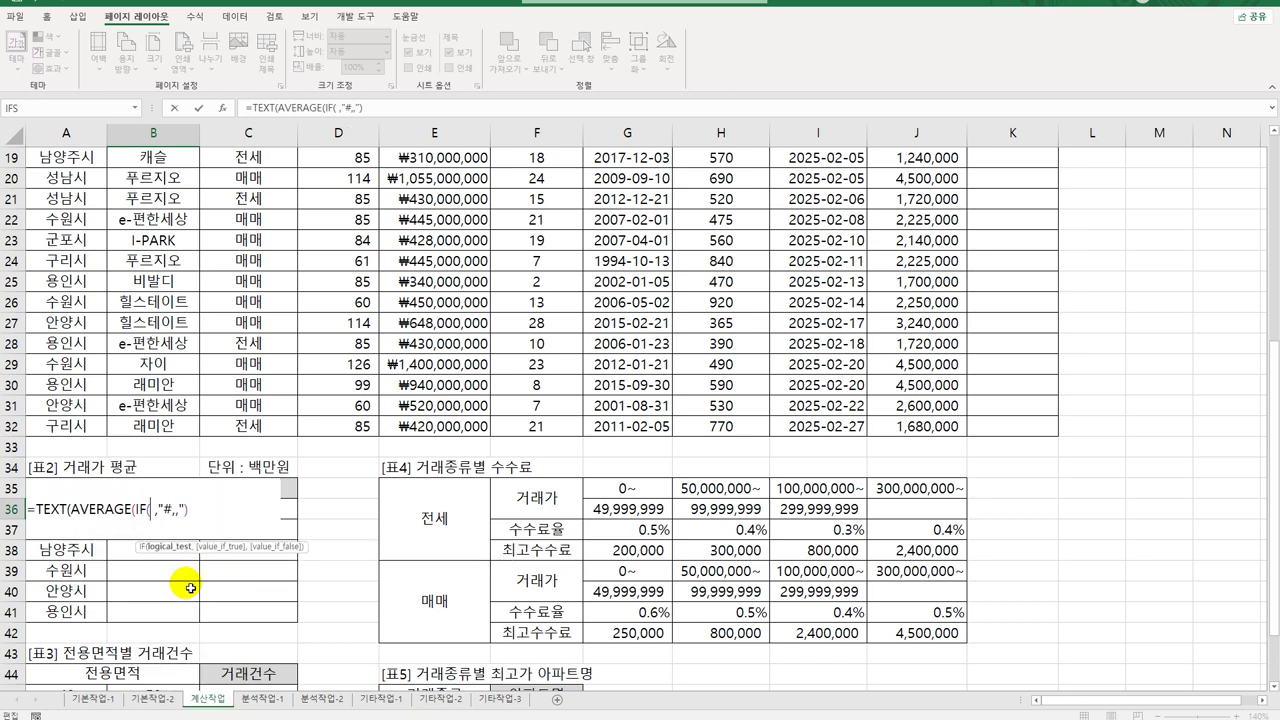
Add the 지역명 condition ($A$3:$A$32=$A36) to the IF test, with the range absolute and only the criterion's column locked.
scroll(190, 587, up, 6)
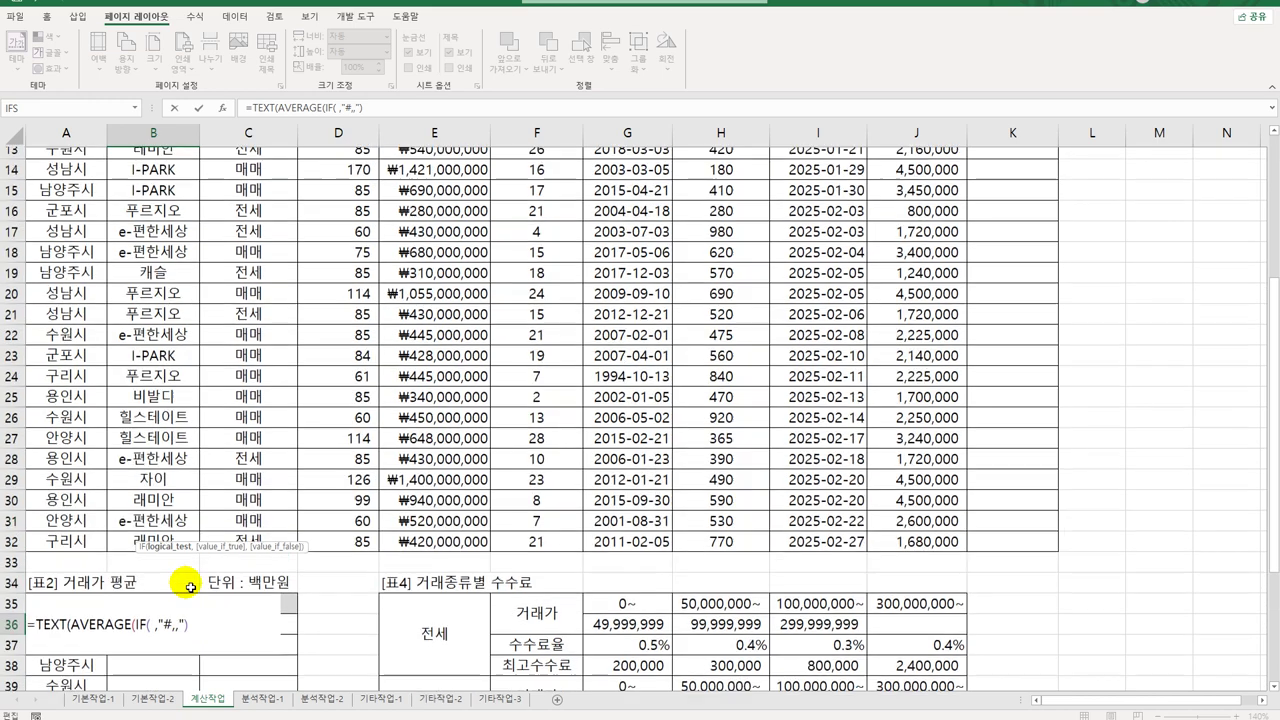
scroll(190, 587, down, 6)
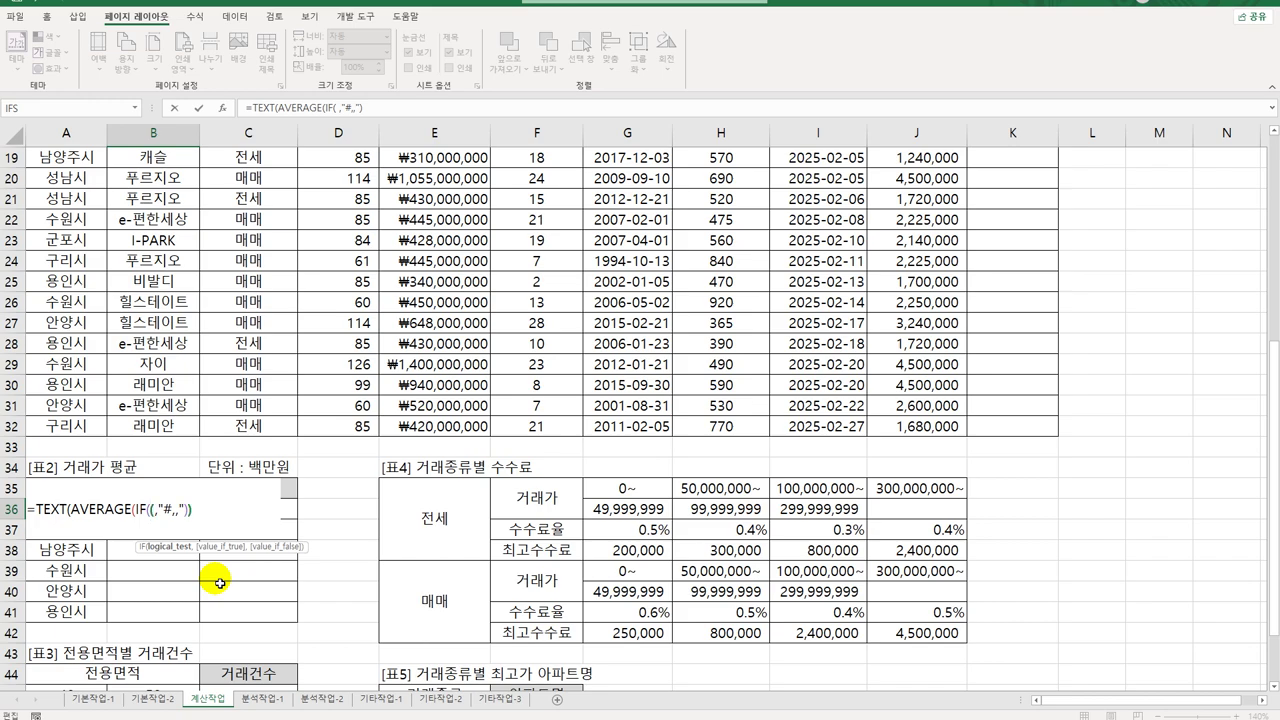
text(()
scroll(219, 583, up, 6)
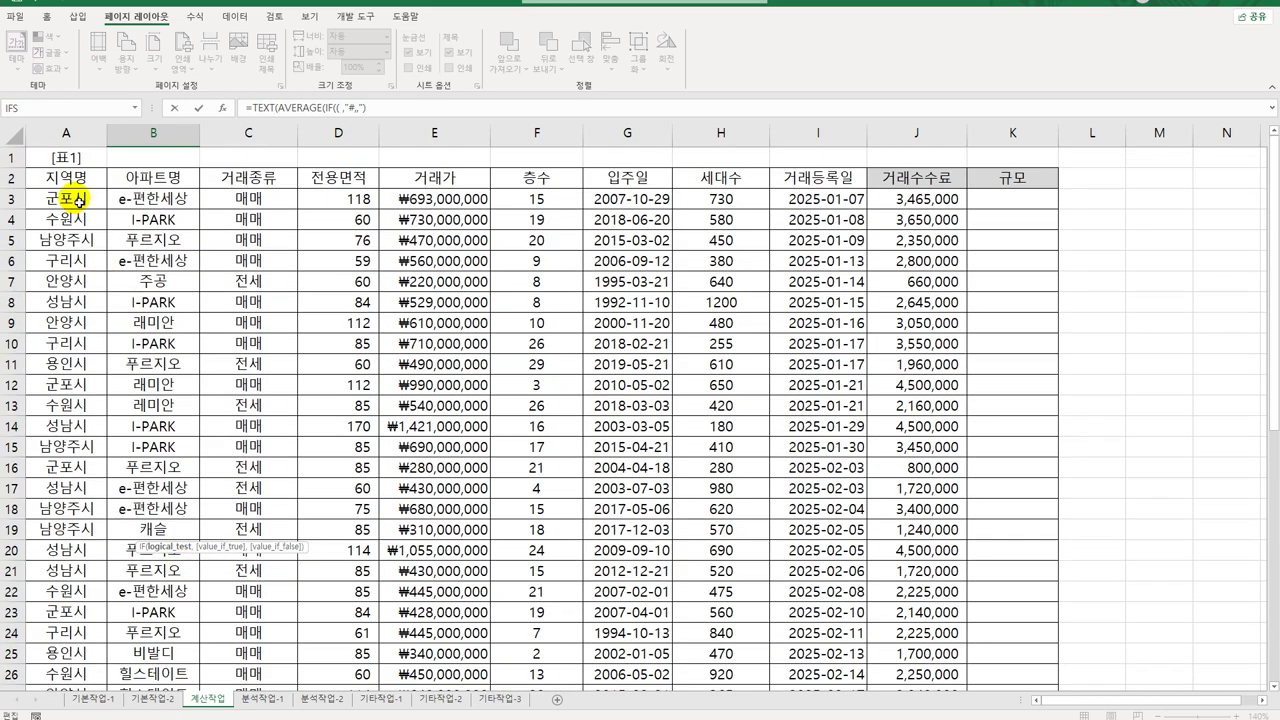
drag(75, 197, 100, 657)
scroll(210, 633, down, 3)
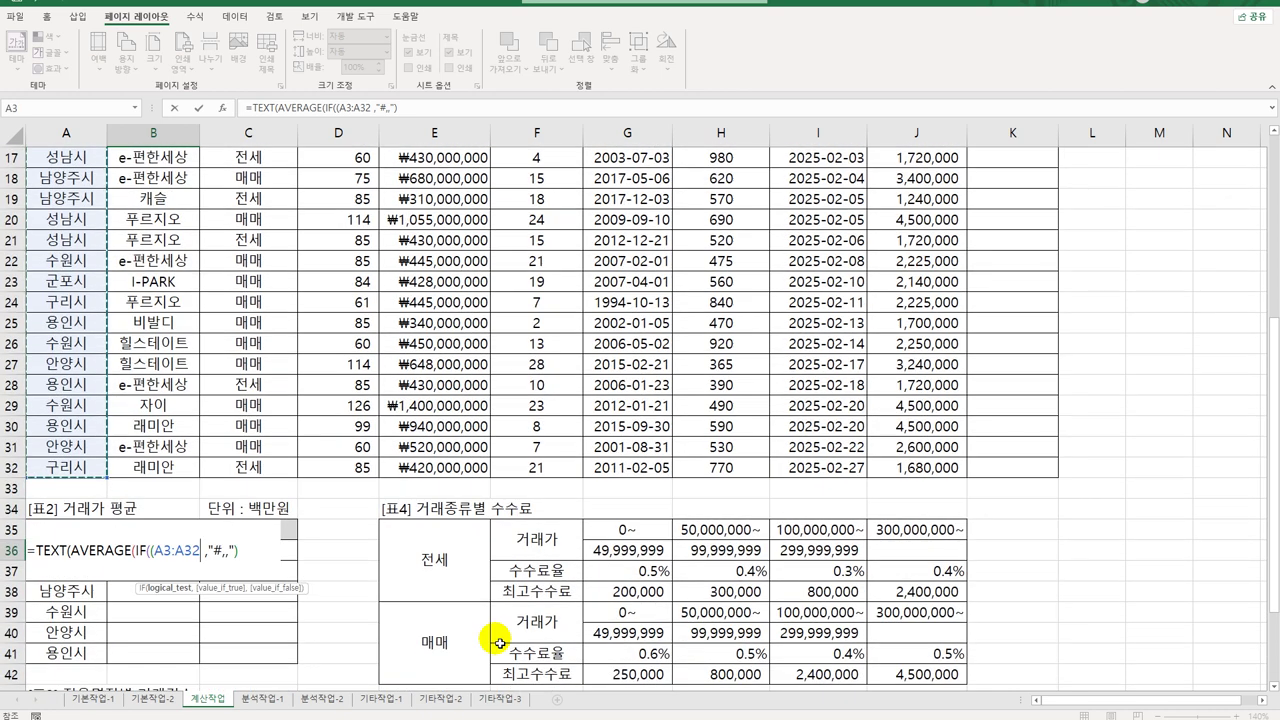
key(F4)
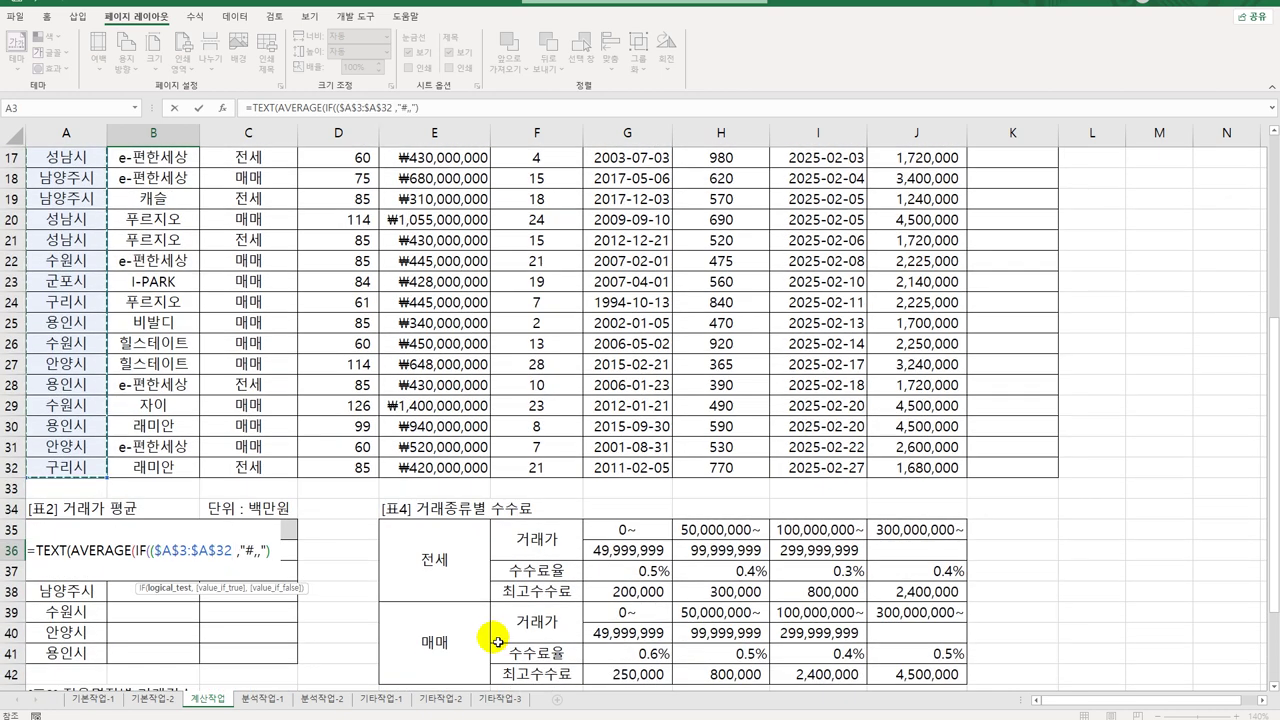
text(=A36)
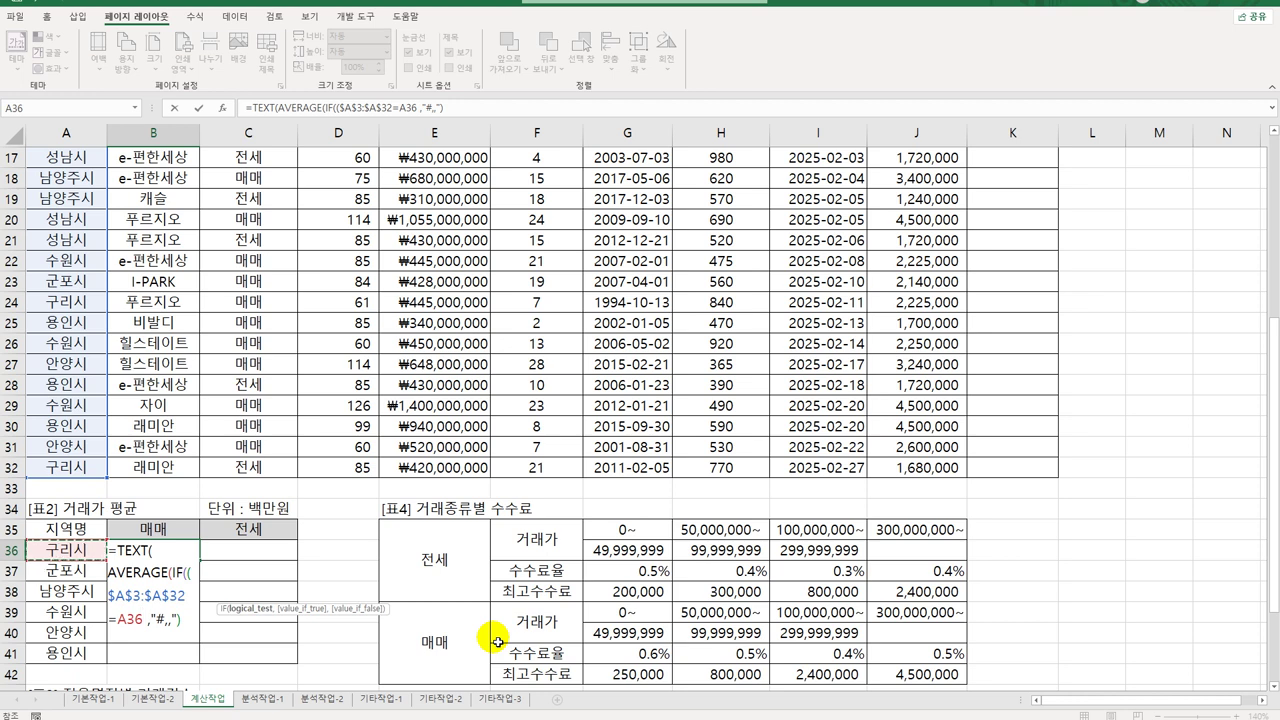
key(F4)
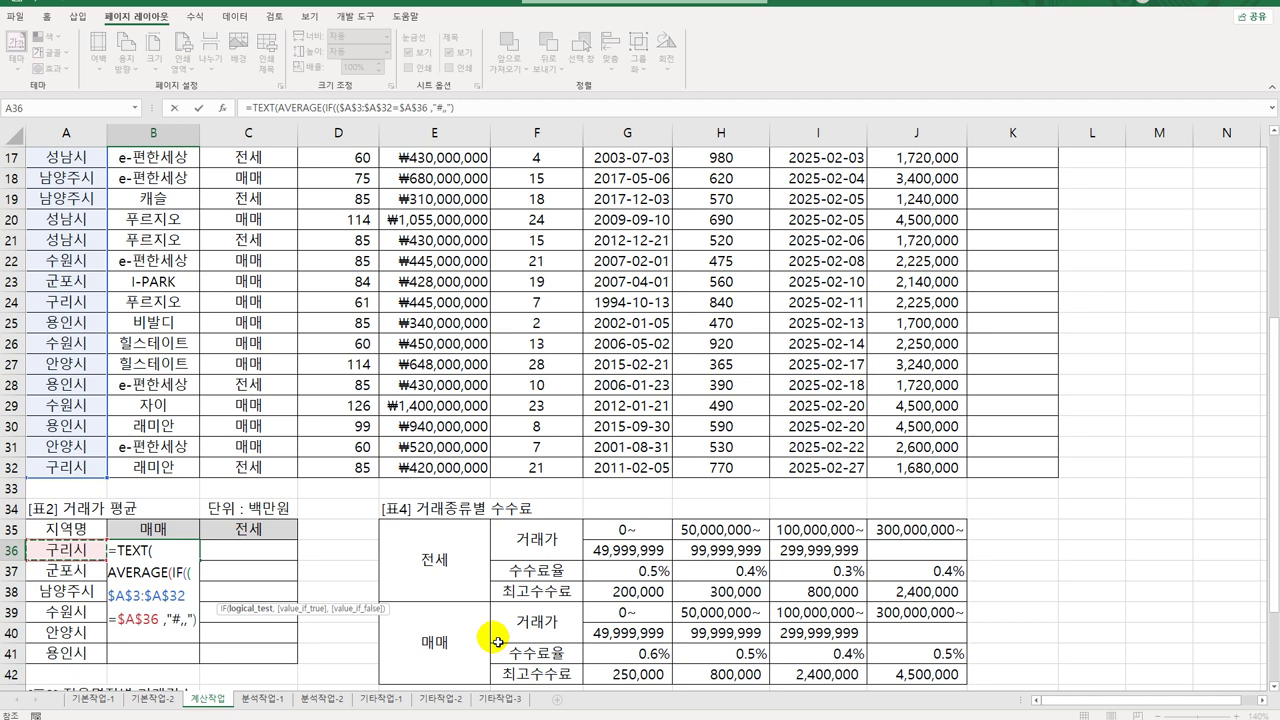
key(F4)
key(F4)
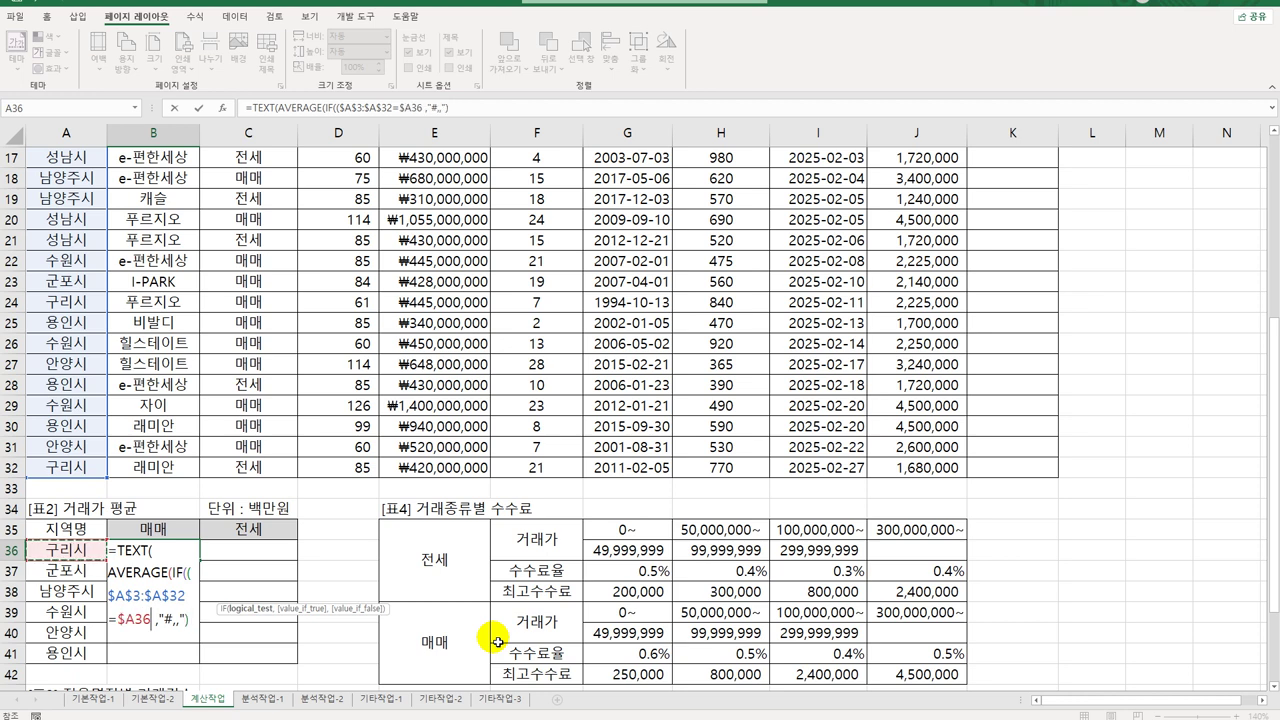
text())
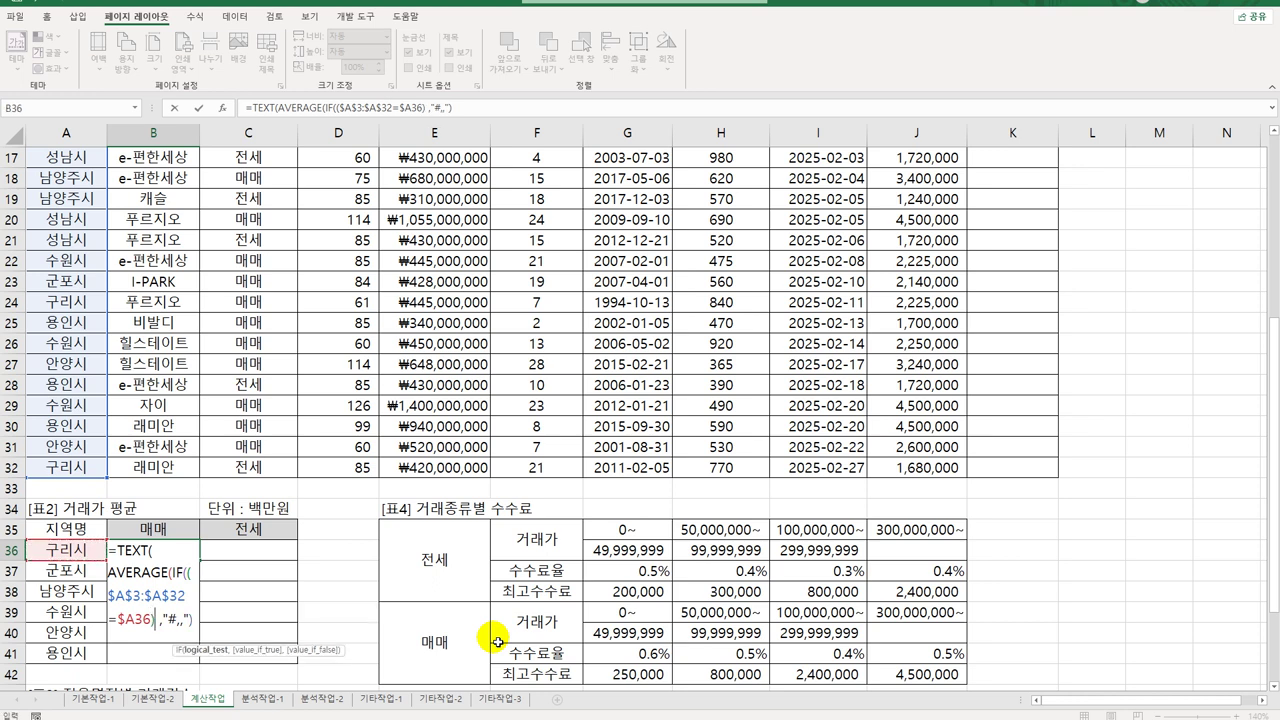
Multiply the IF test by the 거래종류 condition ($C$3:$C$32=B$35), with the range absolute and only the criterion's row locked.
text(*()
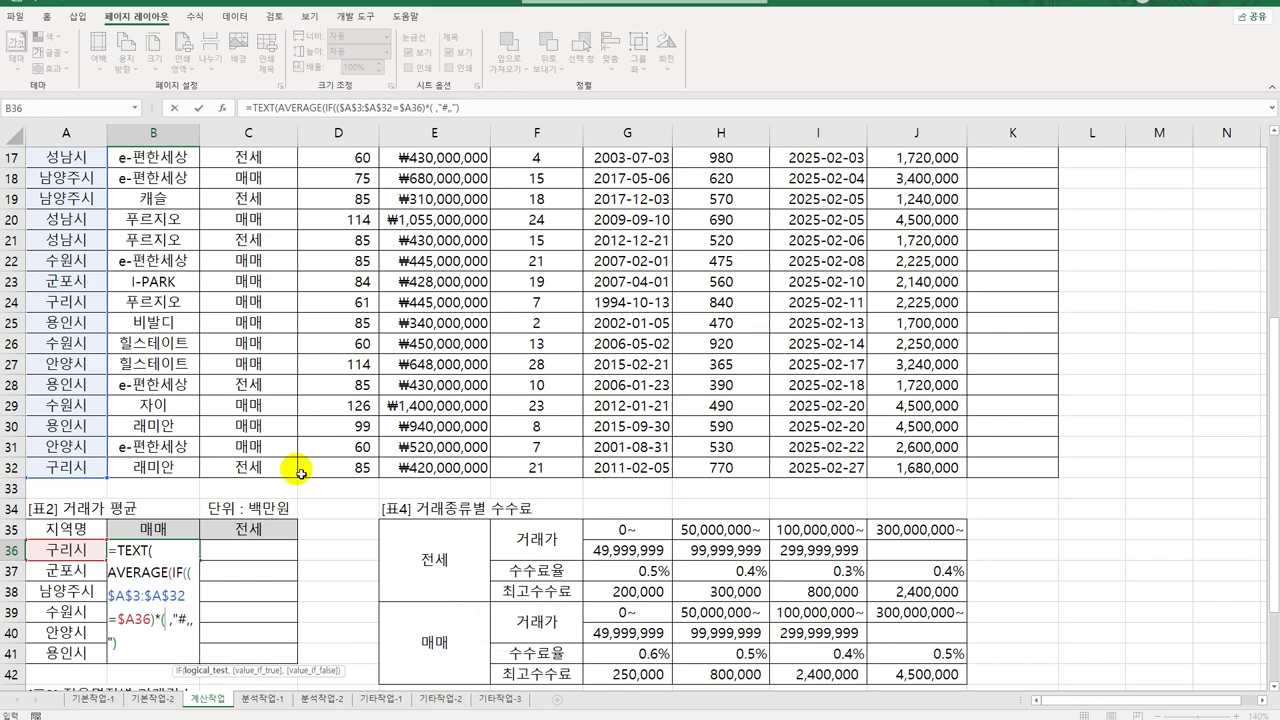
scroll(297, 430, up, 5)
drag(257, 199, 276, 652)
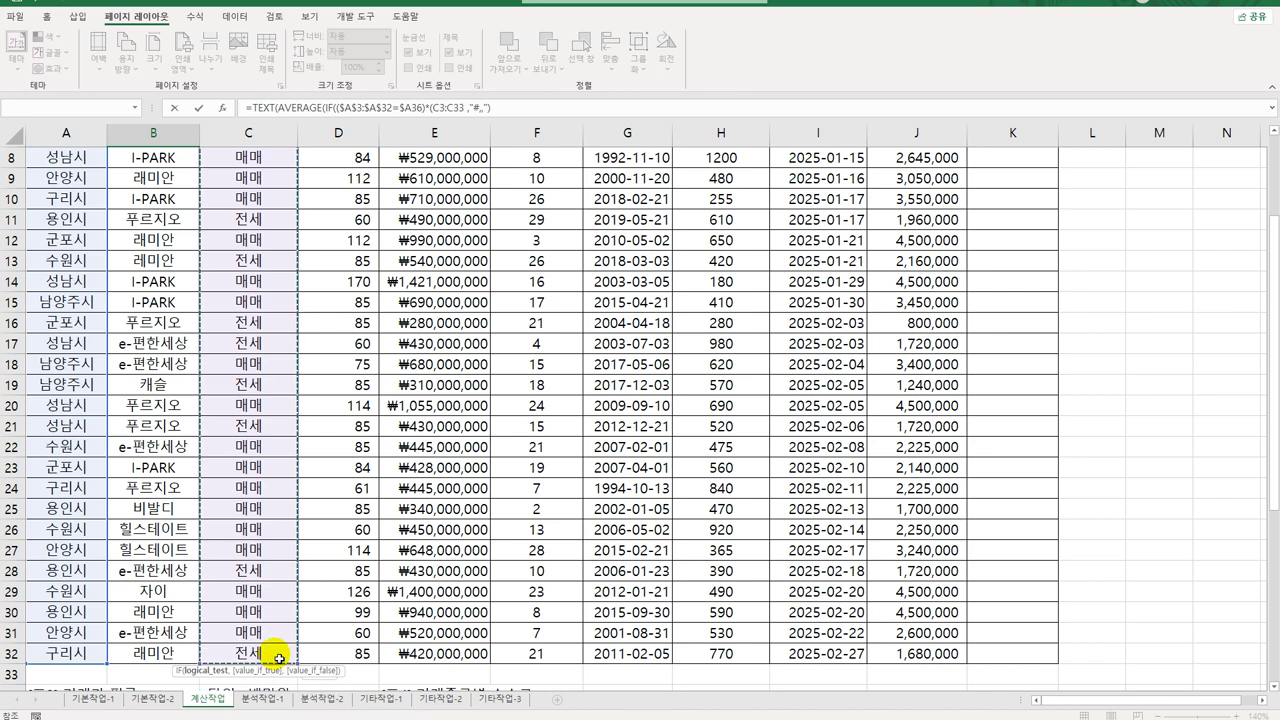
key(F4)
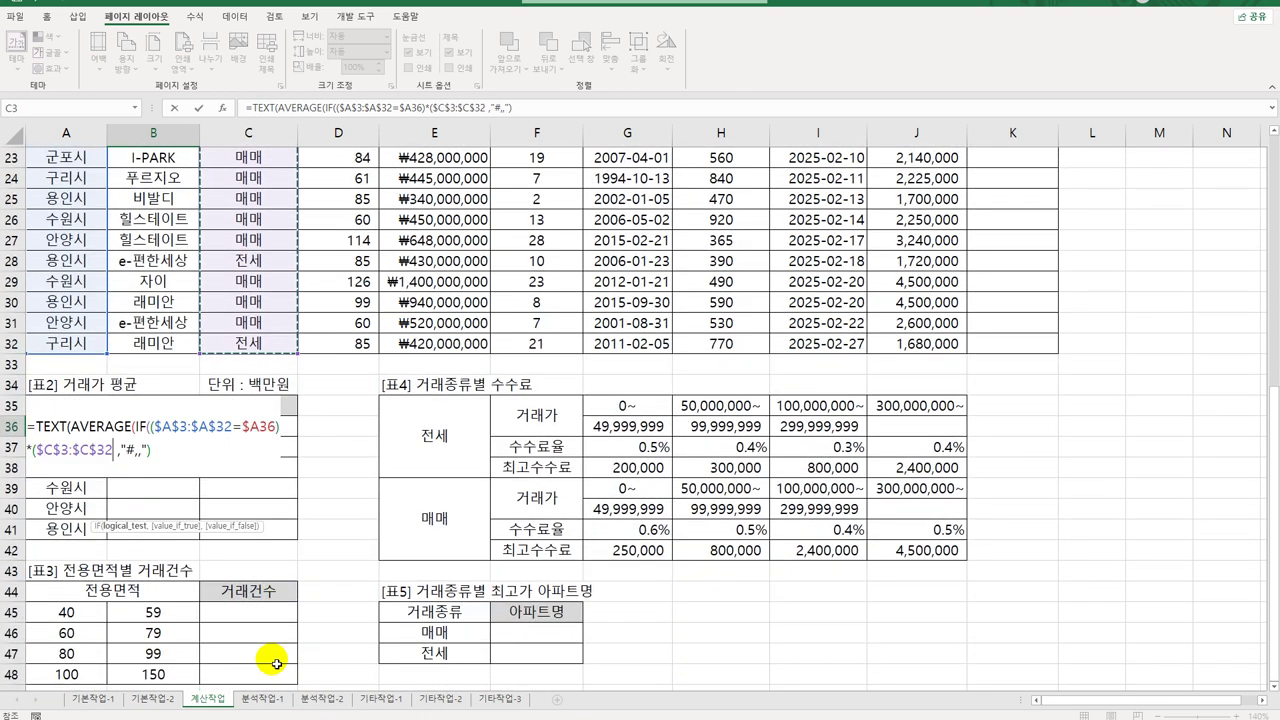
text(=)
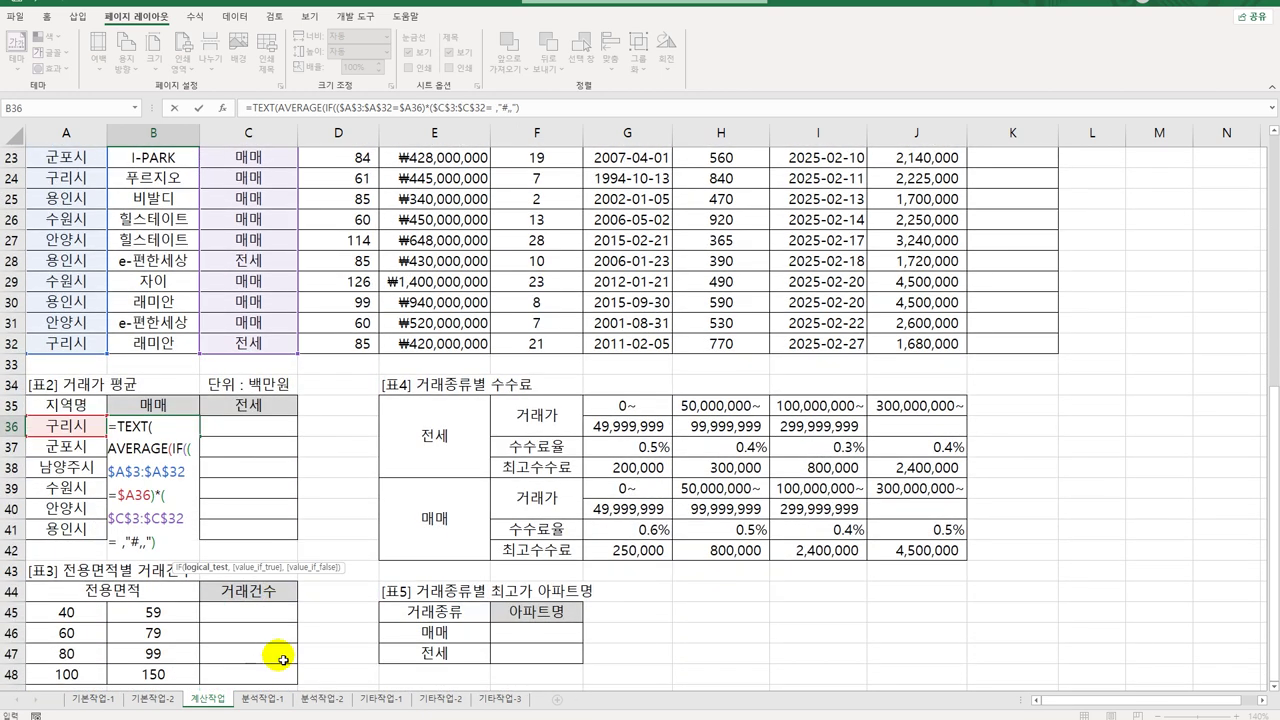
click(167, 405)
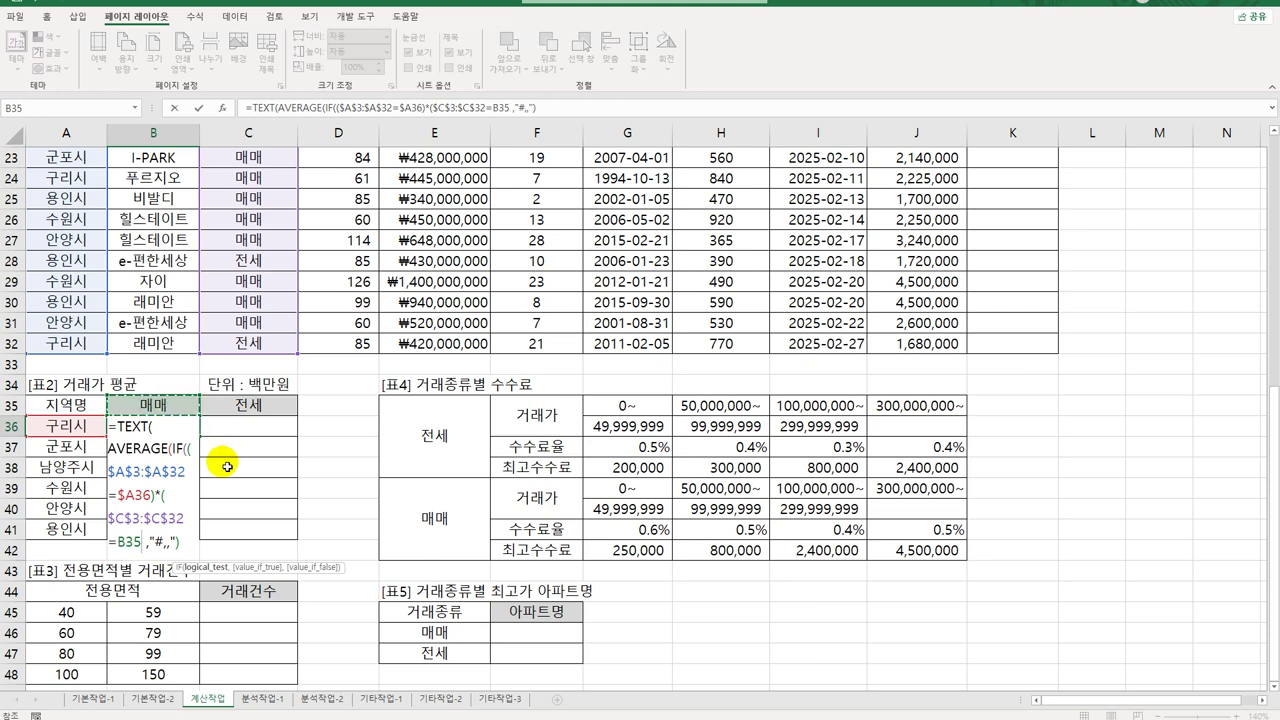
key(F4)
key(F4)
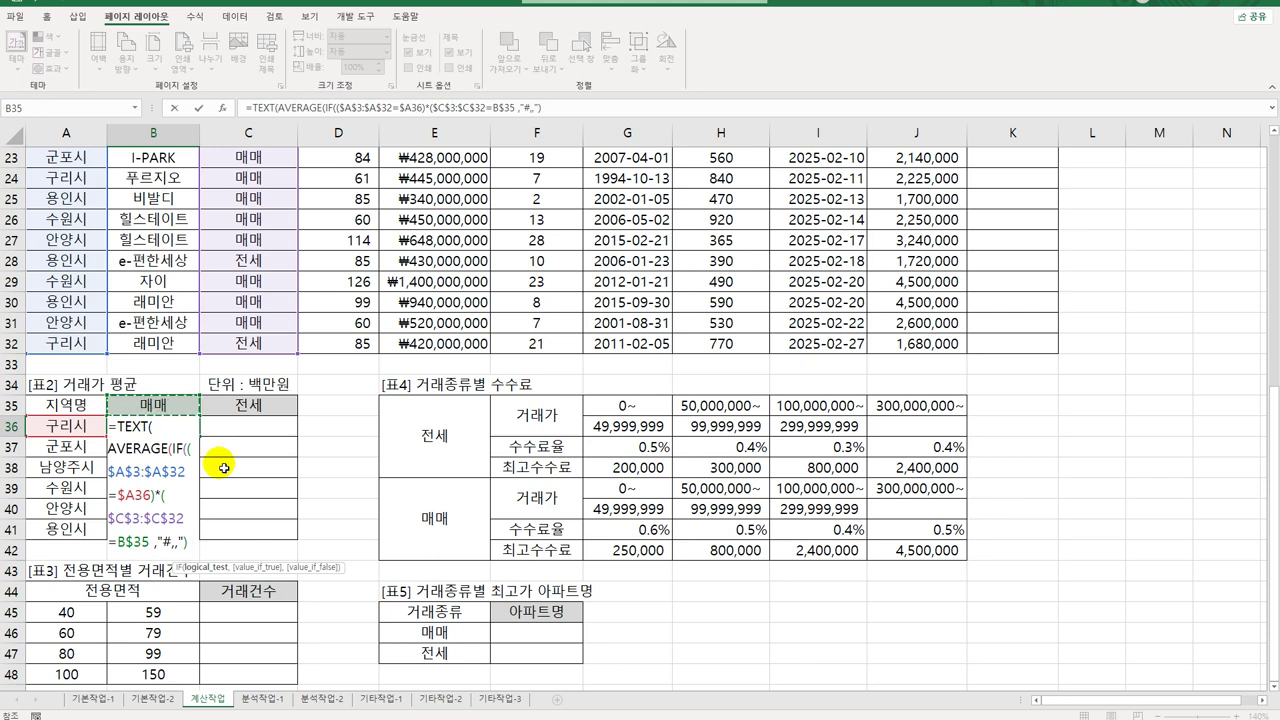
text())
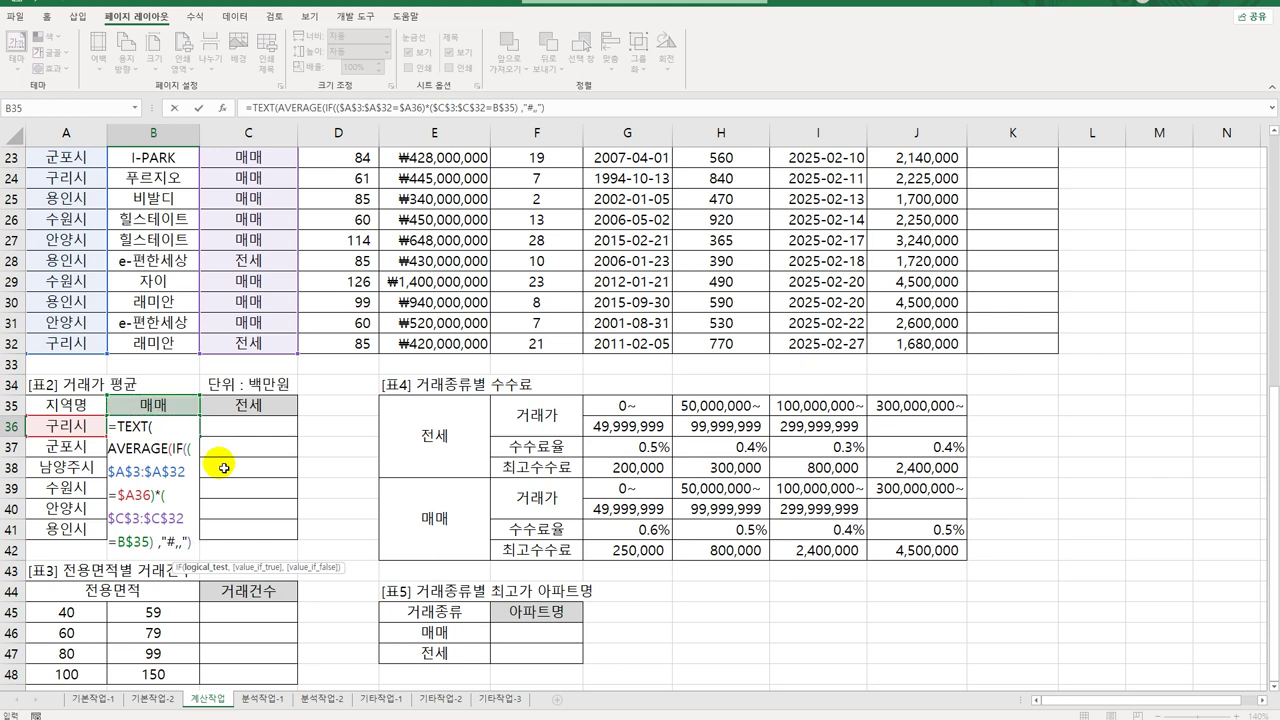
Give the IF function the 거래가 range $E$3:$E$32 as its true value and close the IF and AVERAGE brackets.
text(,)
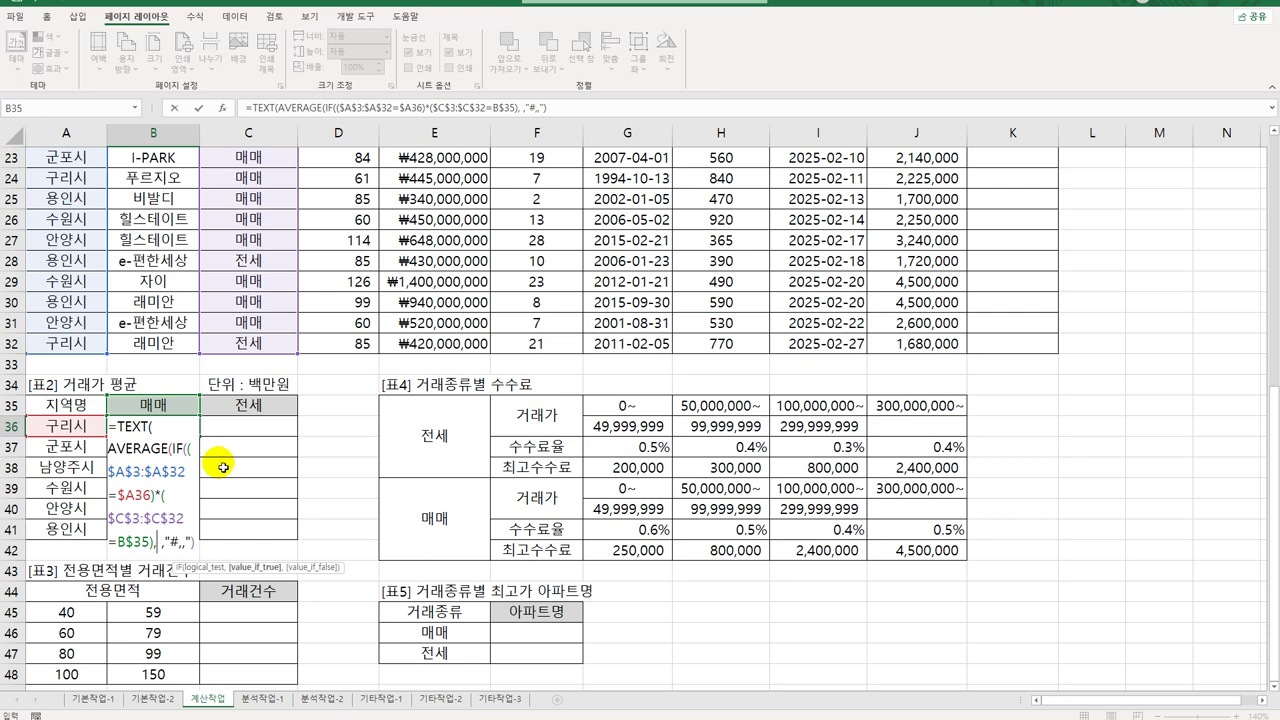
scroll(222, 467, up, 6)
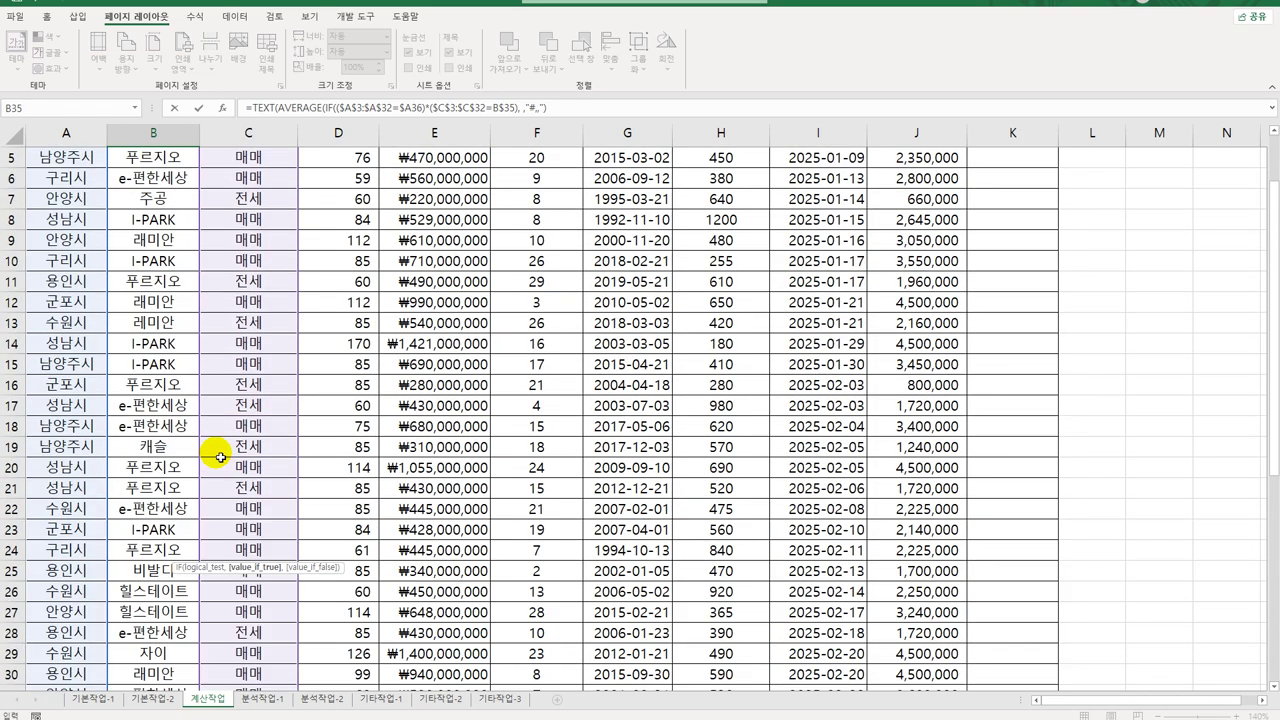
scroll(387, 450, up, 2)
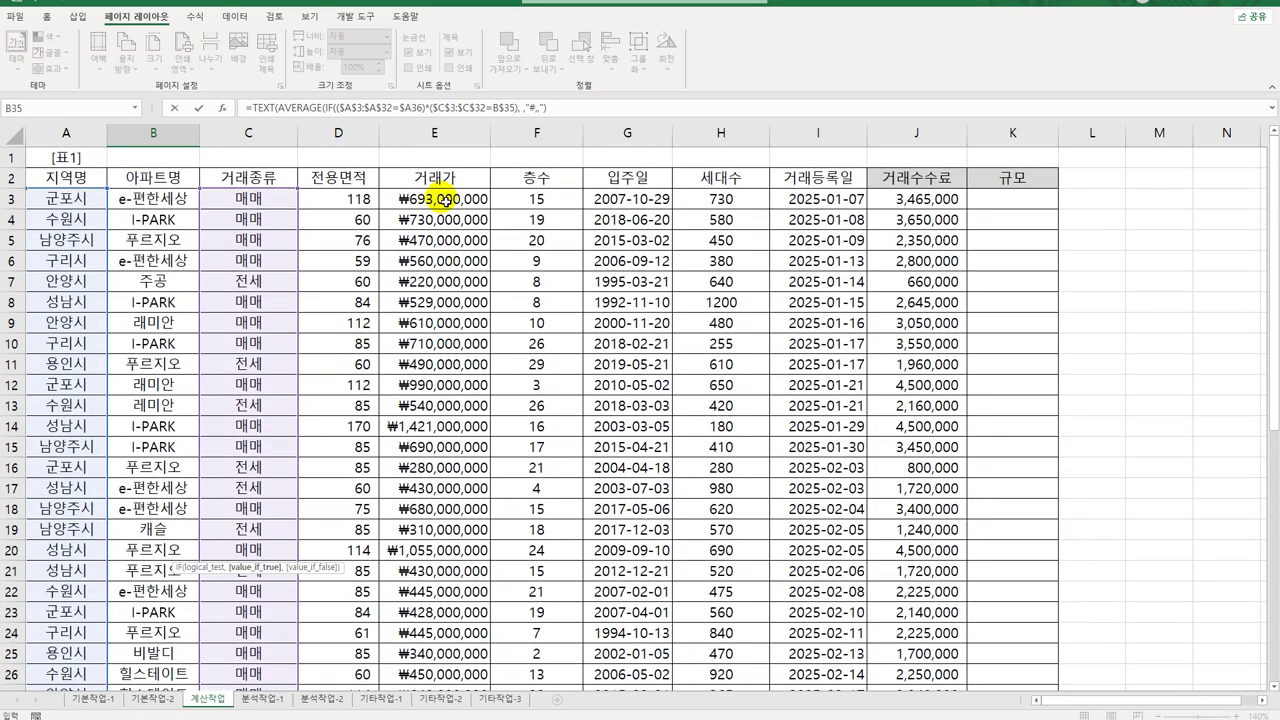
drag(440, 198, 445, 672)
scroll(543, 614, down, 6)
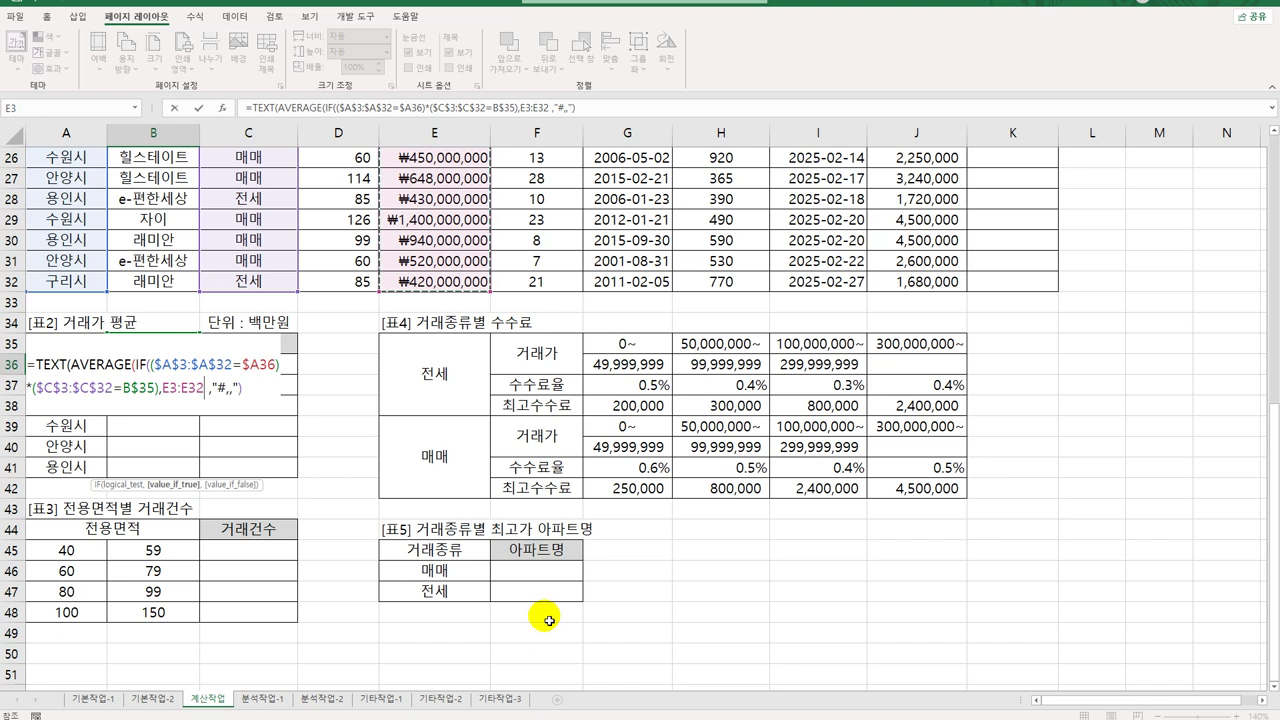
key(F4)
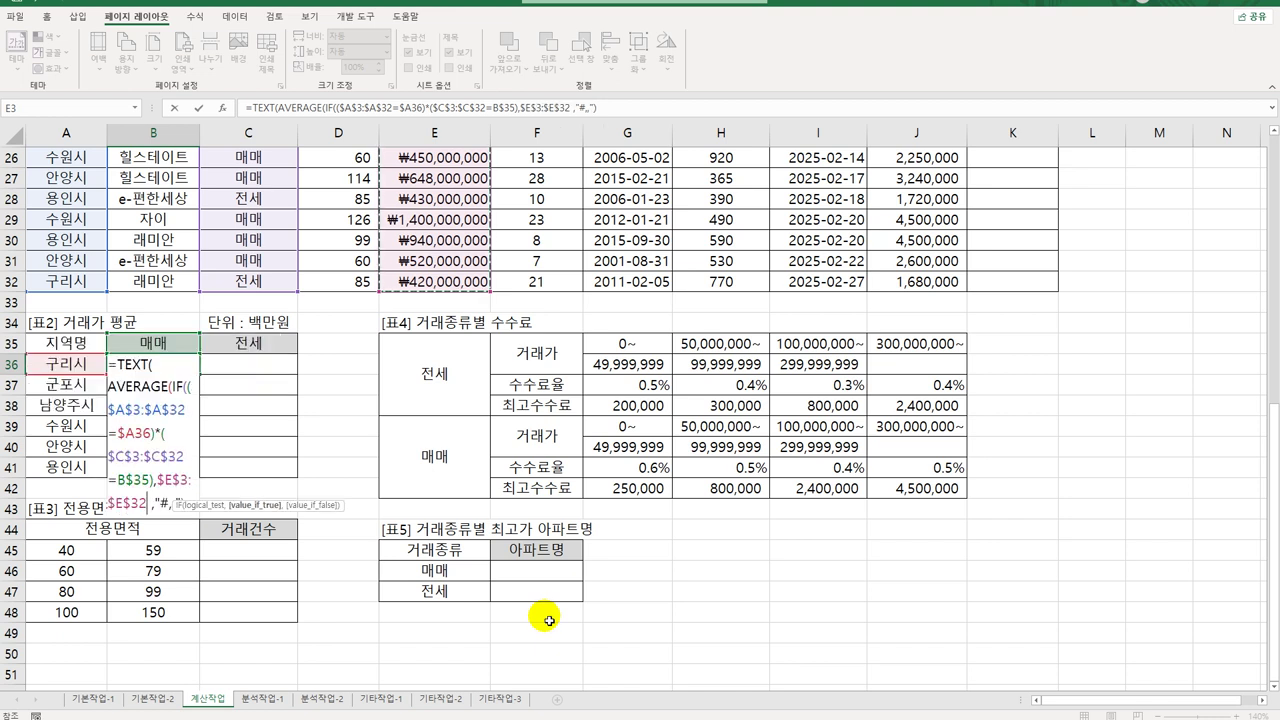
text()))
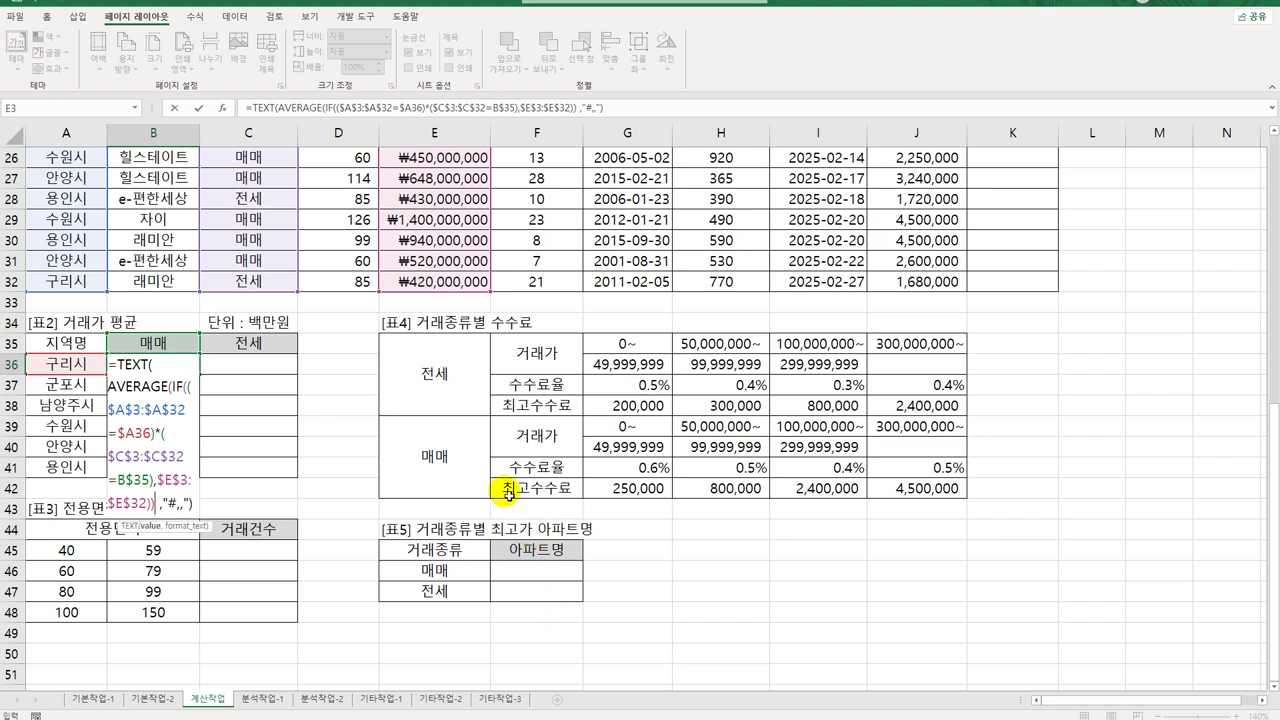
Enter the B36 formula as an array formula and fill it across the 매매 and 전세 columns through C41.
scroll(473, 370, up, 8)
scroll(473, 368, down, 12)
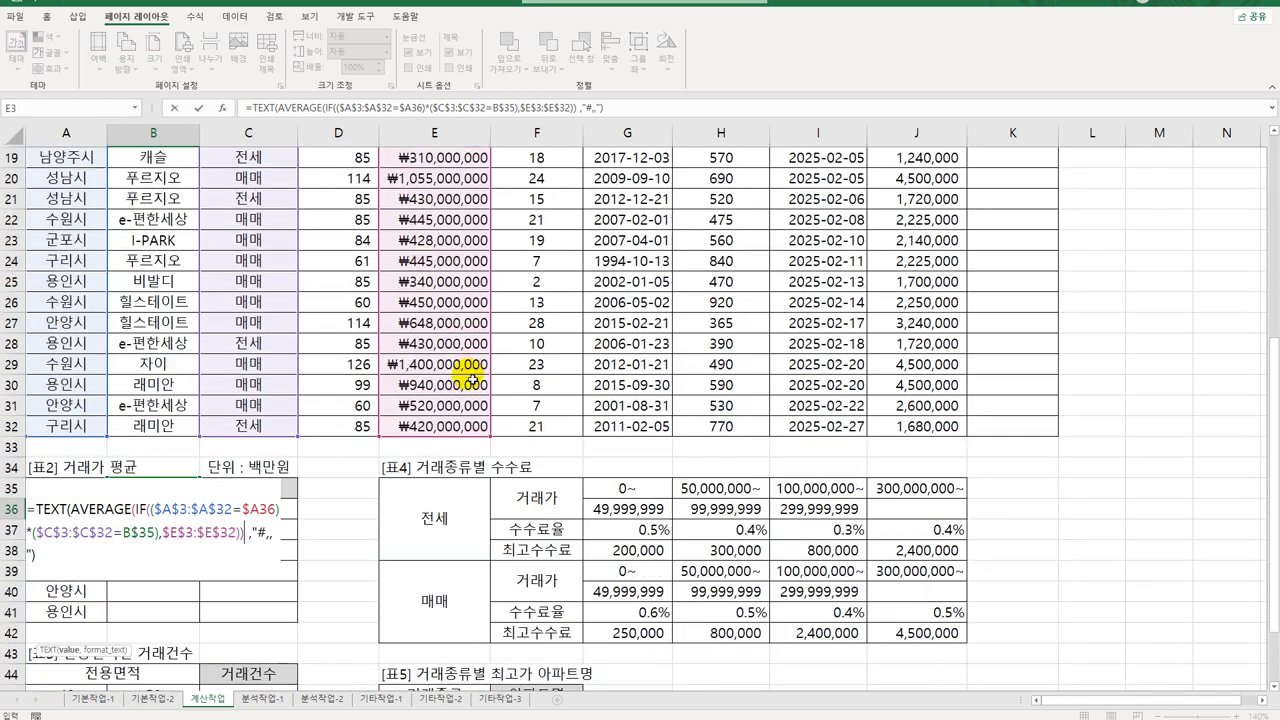
scroll(471, 383, up, 3)
scroll(471, 383, up, 3)
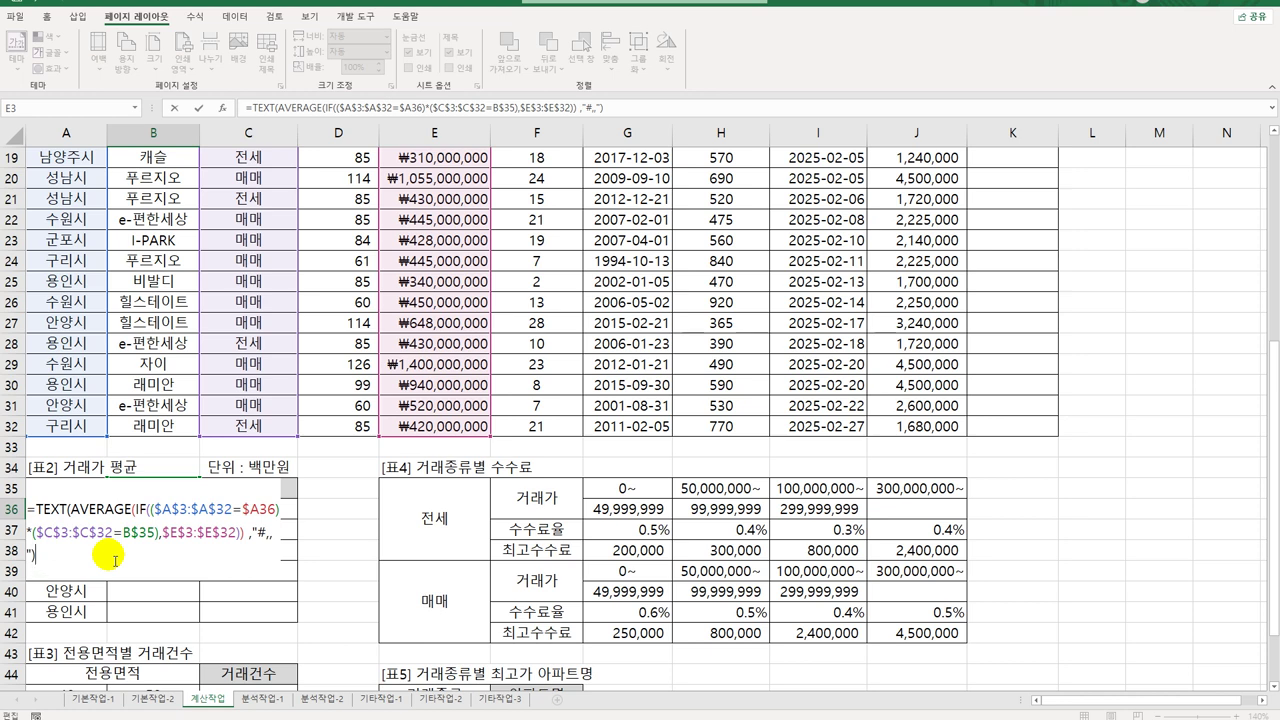
key(ctrl+shift+Return)
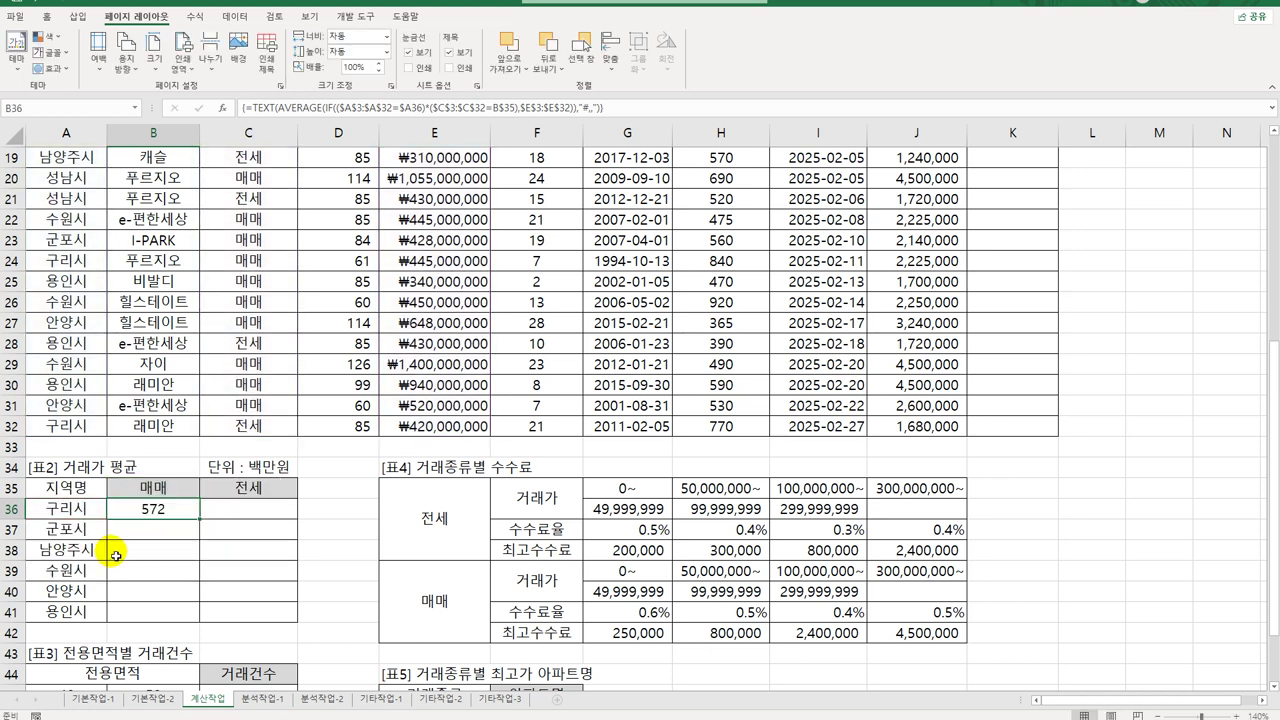
drag(204, 525, 276, 626)
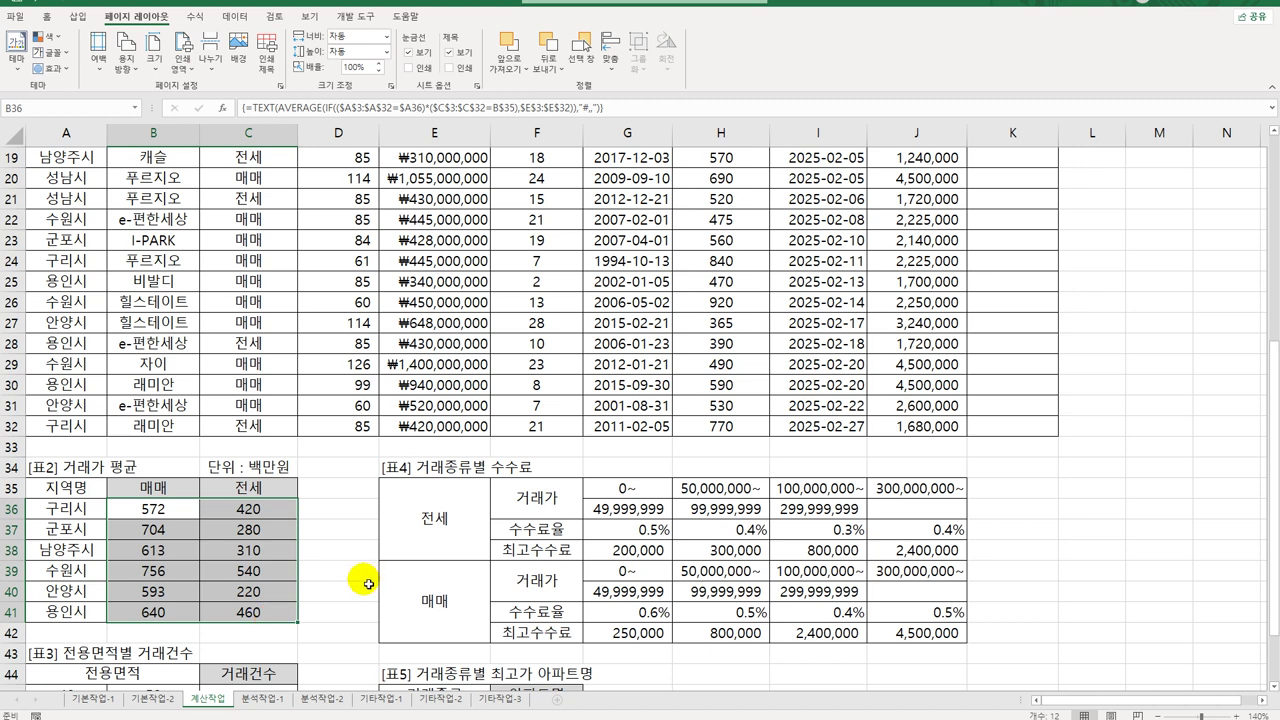
Start the 거래건수 formula in C45 of 표3 with an IF function nested inside COUNT.
scroll(372, 582, down, 3)
click(258, 508)
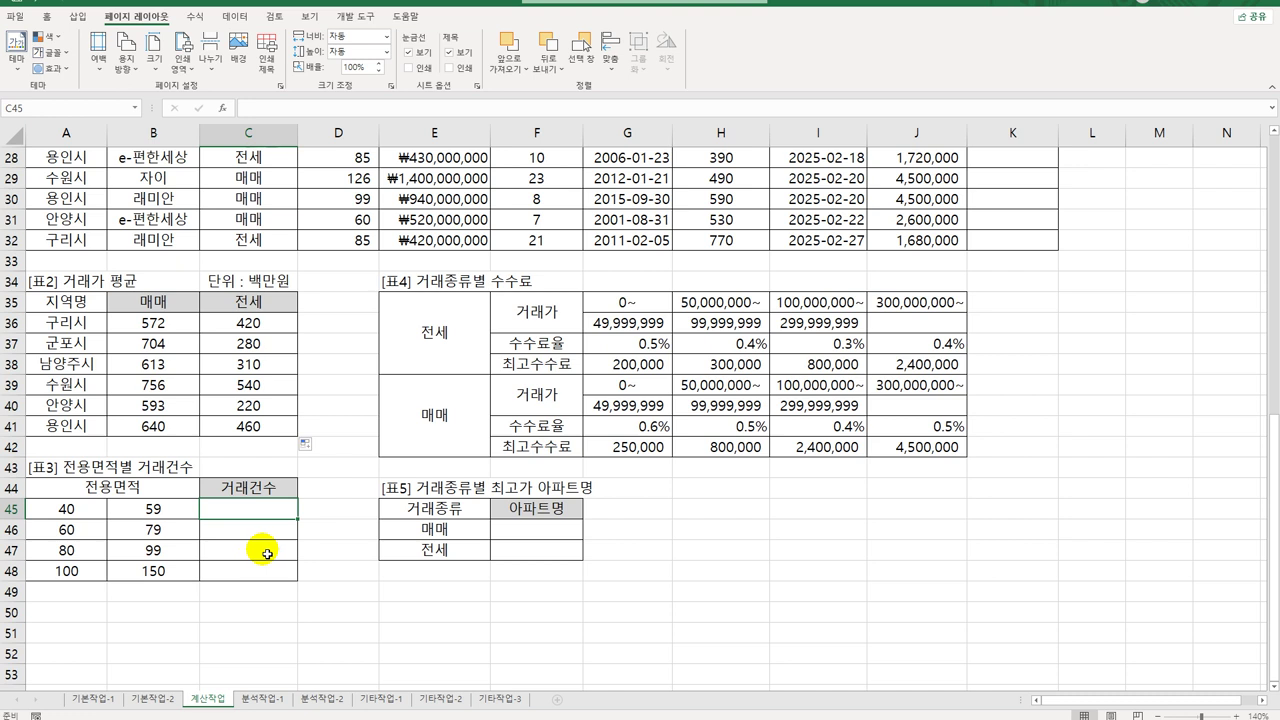
text(=CO)
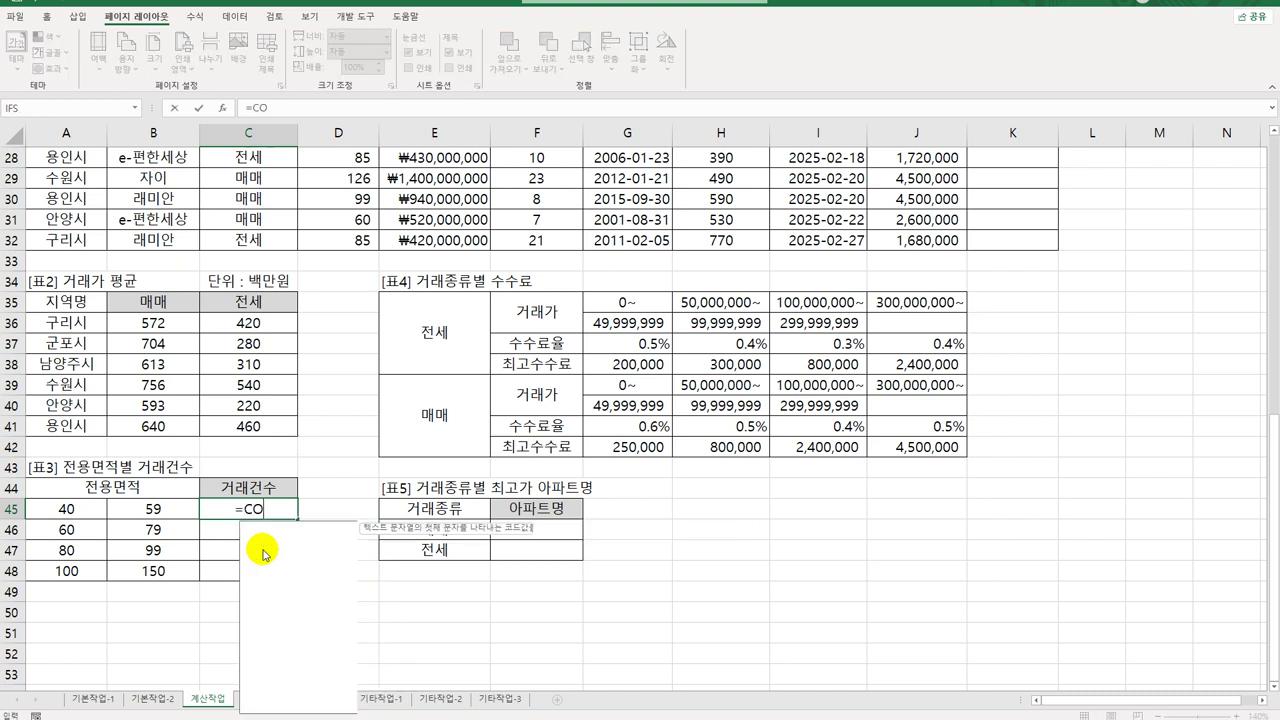
text(UNT()
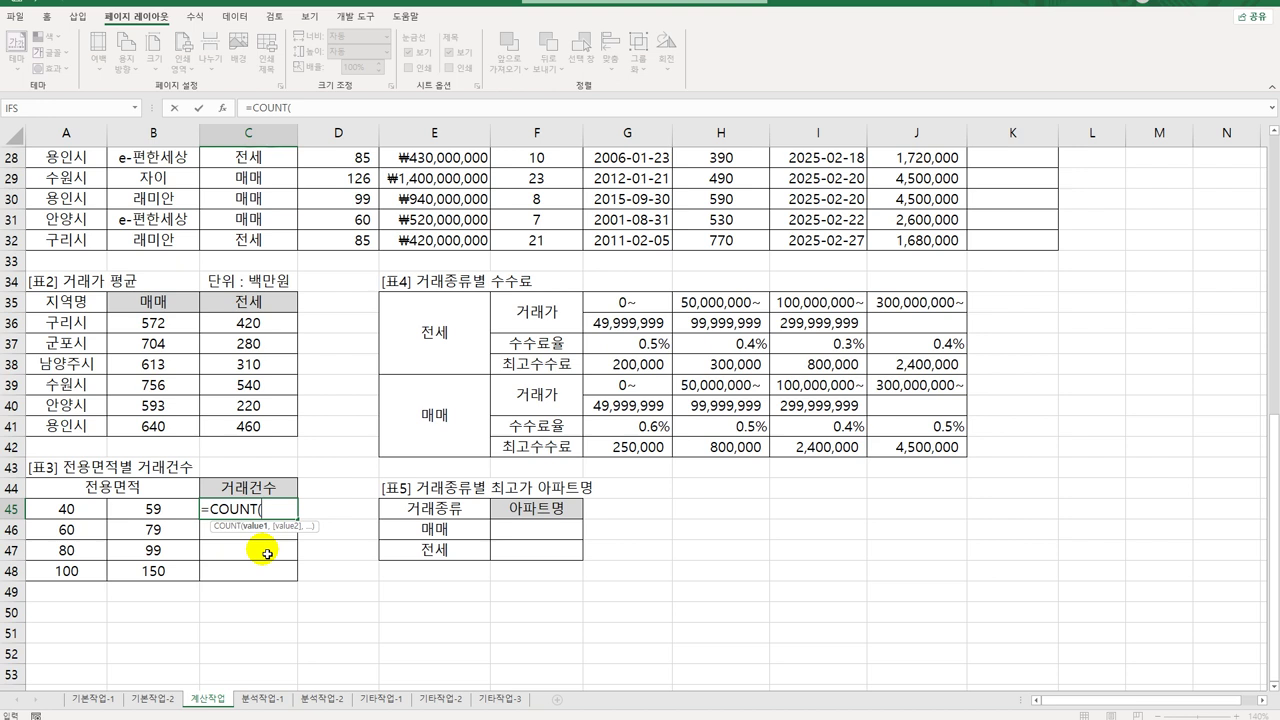
text(IF()
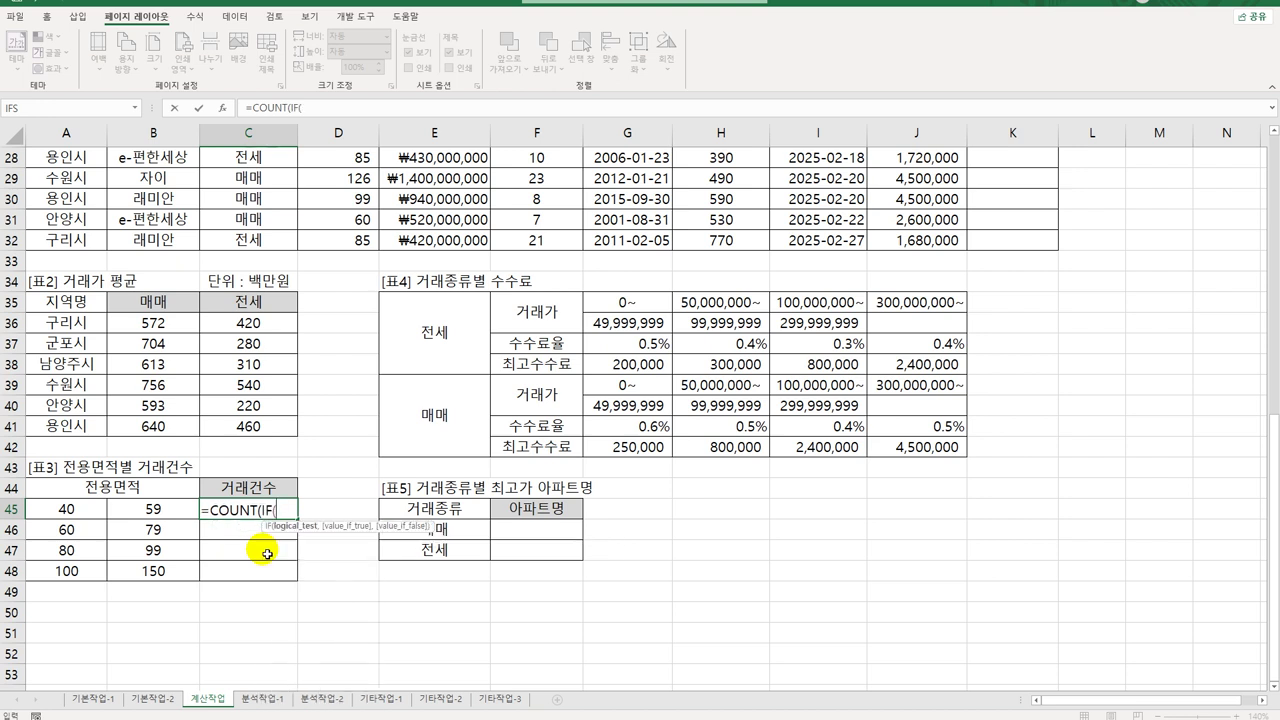
text(()
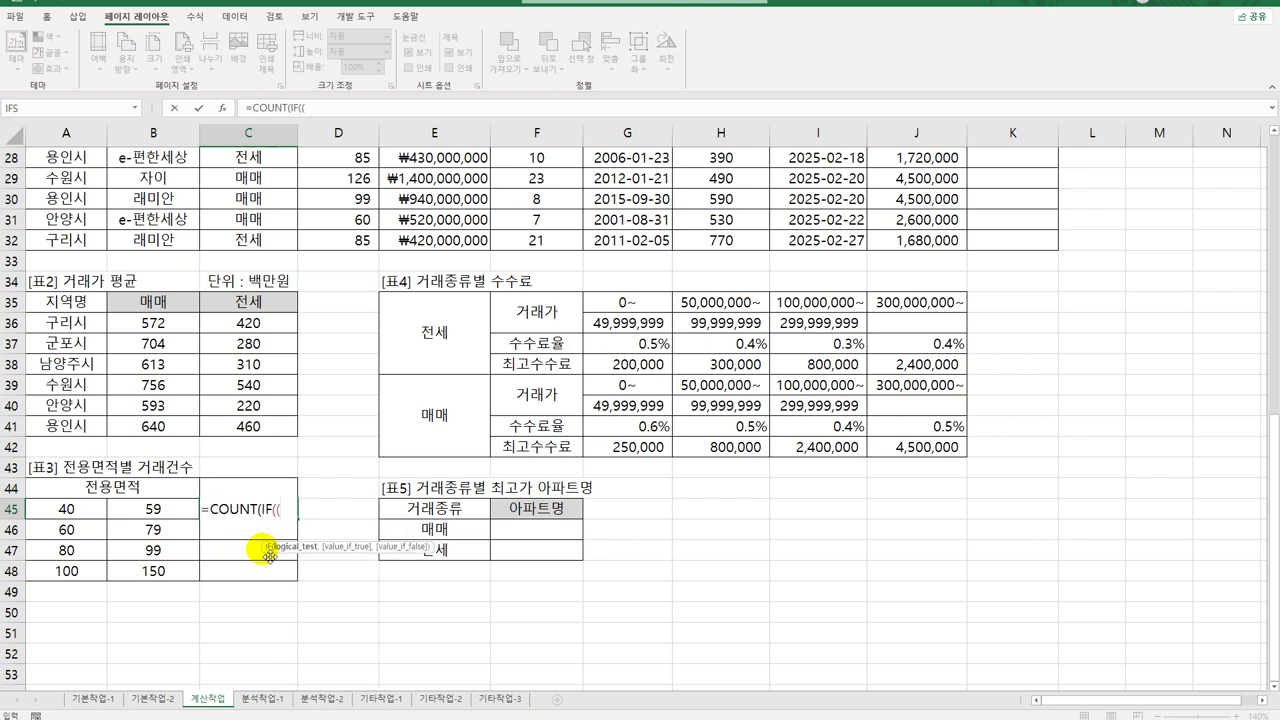
Add the lower-bound 전용면적 condition ($D$3:$D$32>=A45) to the IF test, with the range absolute and the criterion relative.
scroll(428, 483, up, 6)
scroll(428, 483, up, 3)
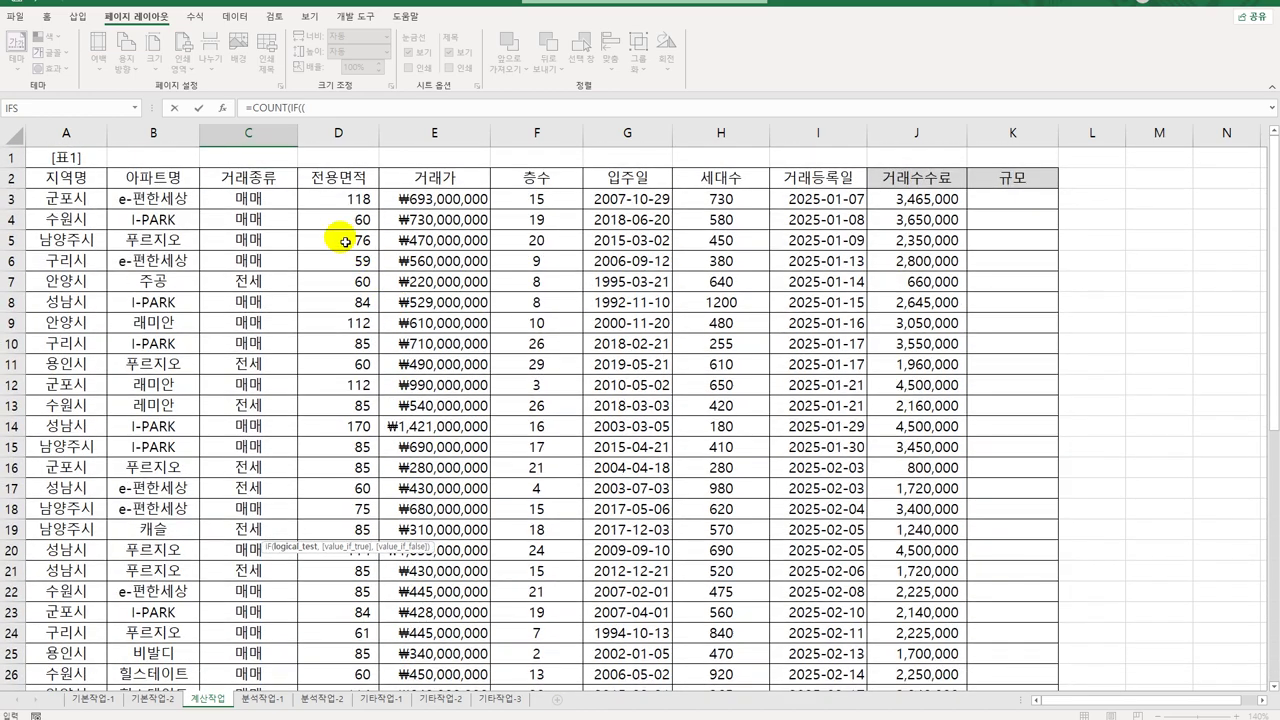
drag(337, 198, 323, 638)
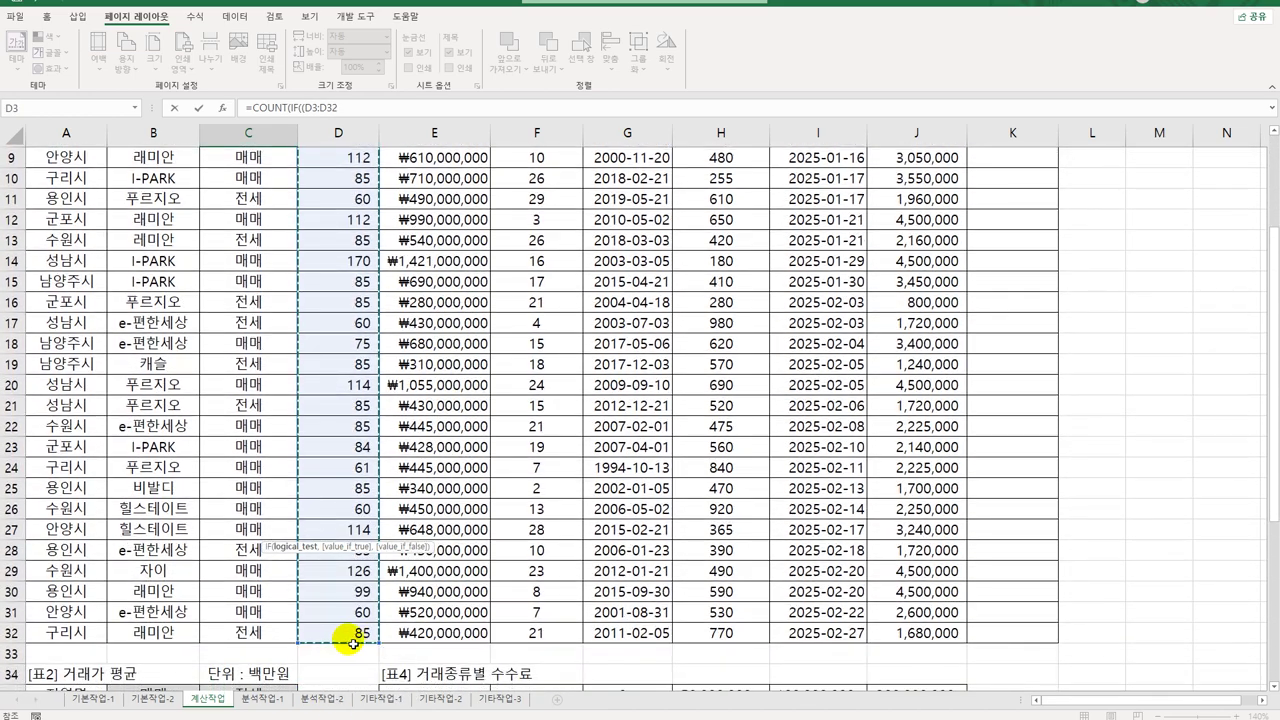
key(F4)
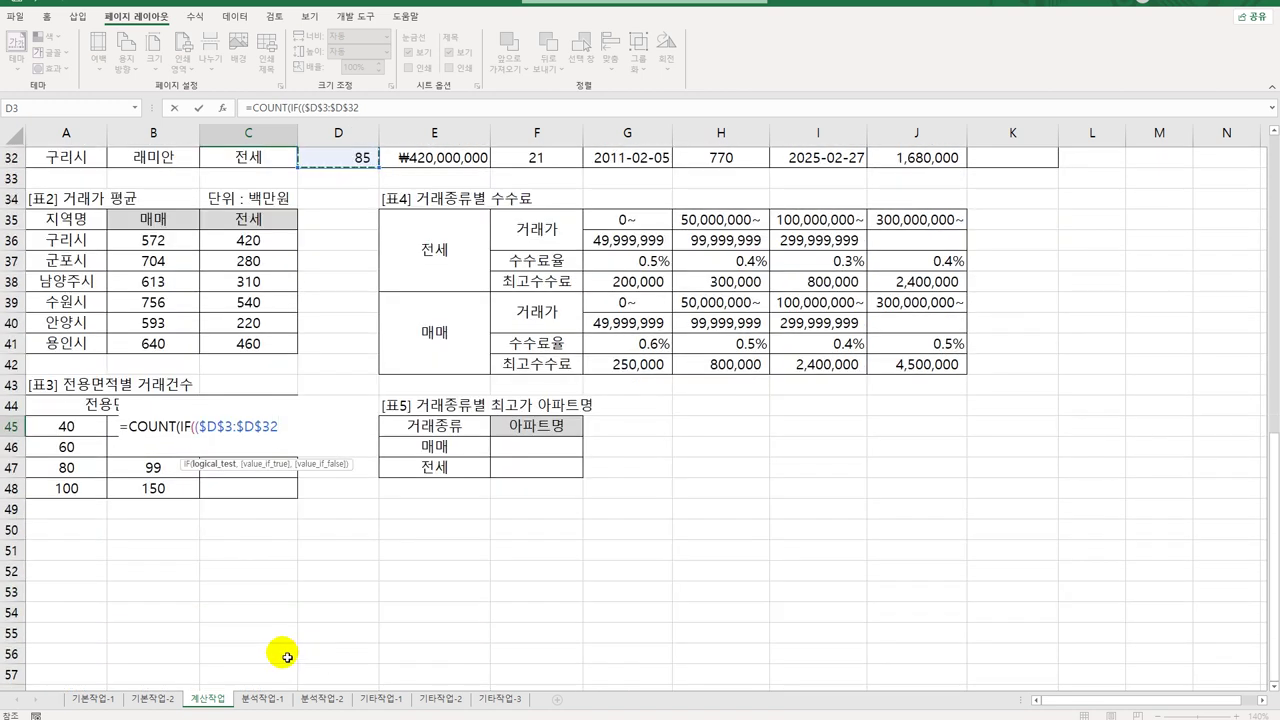
text(>=)
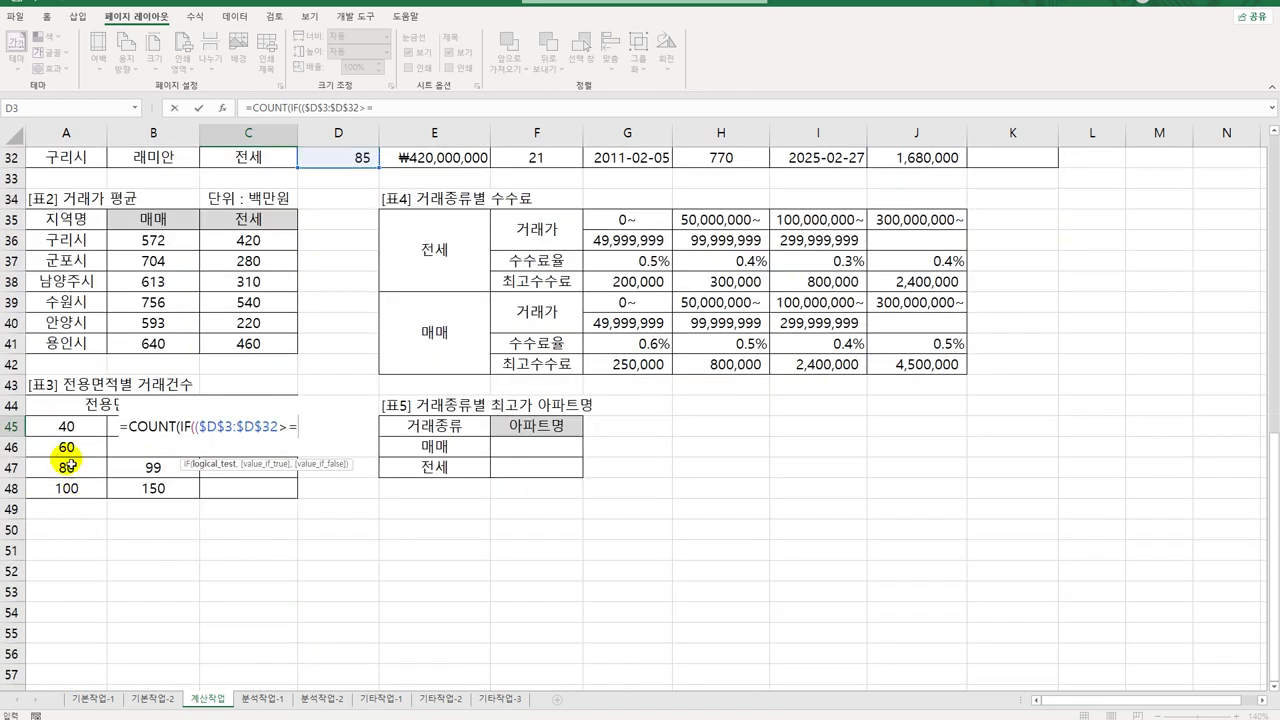
click(64, 428)
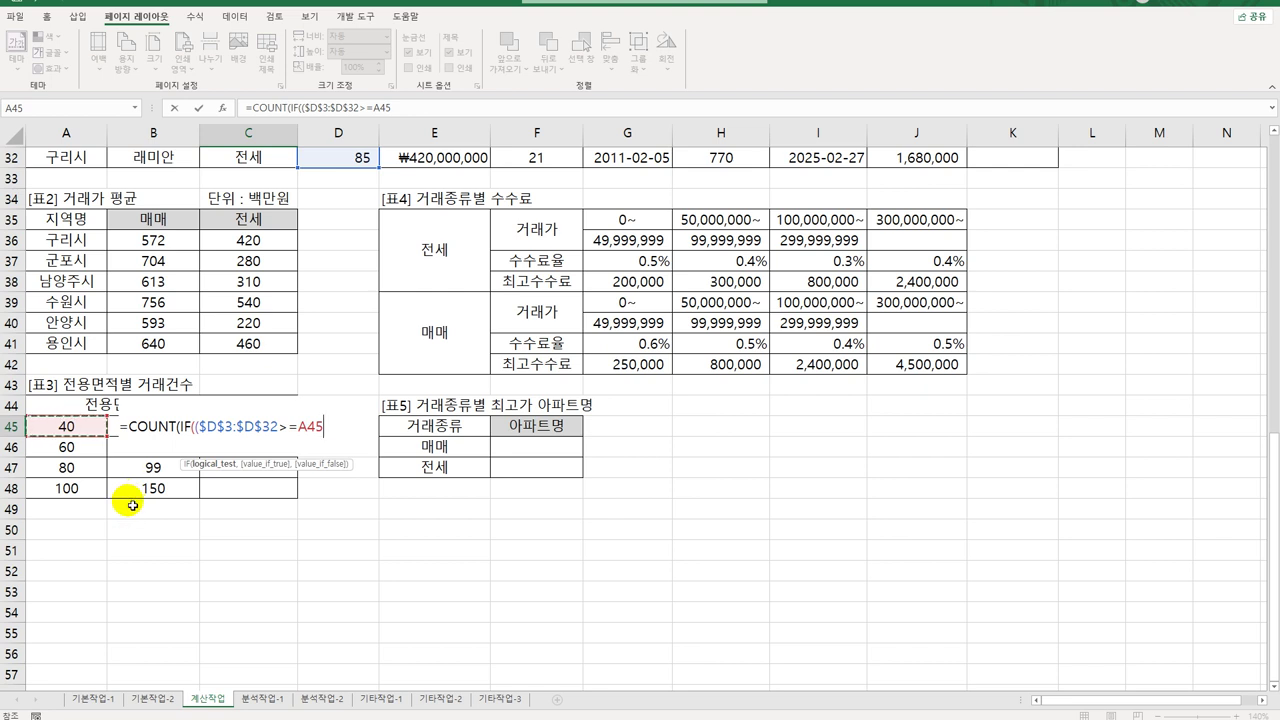
Multiply the IF test by the upper-bound 전용면적 condition ($D$3:$D$32<=B45), with the range absolute and the criterion relative.
text()*()
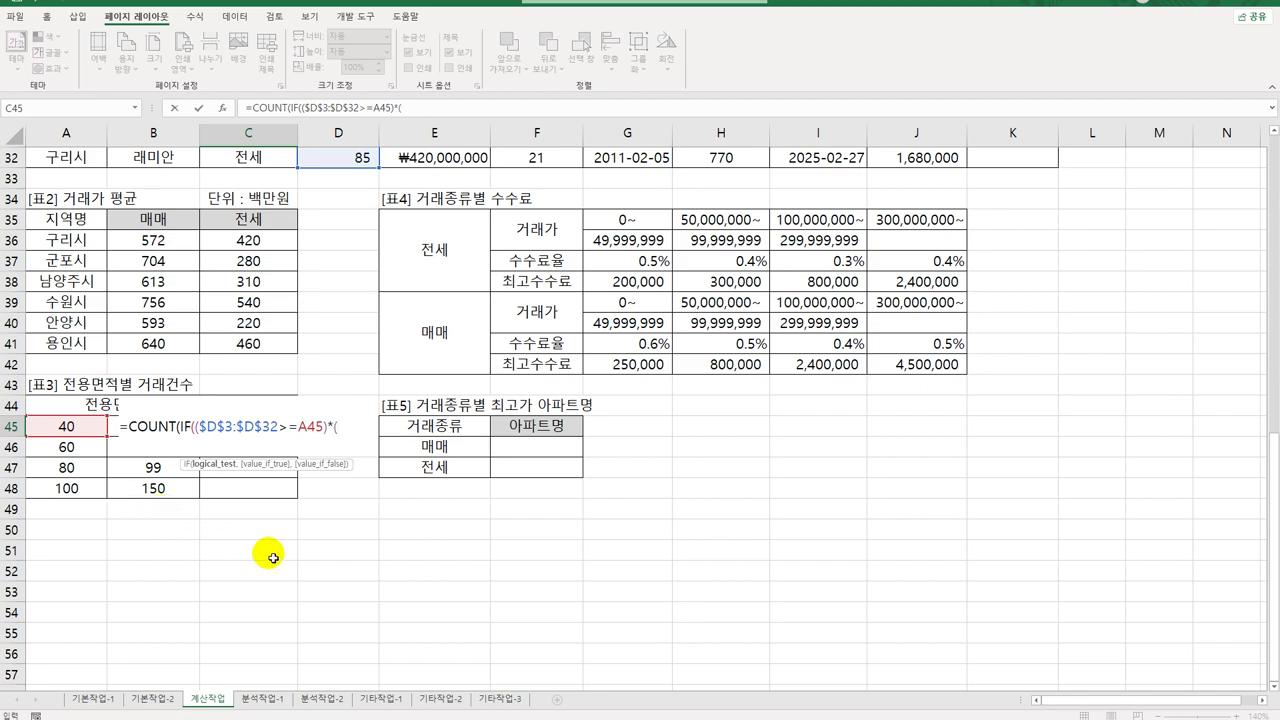
scroll(275, 560, up, 10)
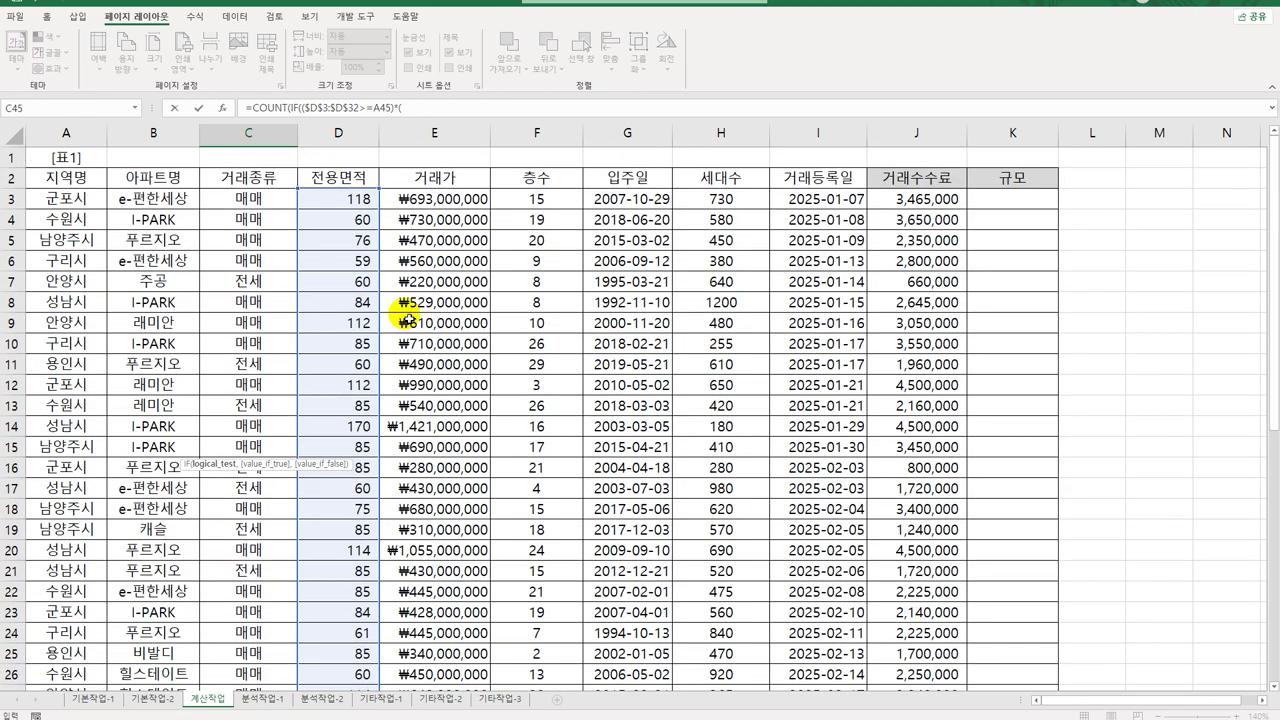
drag(340, 198, 368, 640)
scroll(368, 640, down, 8)
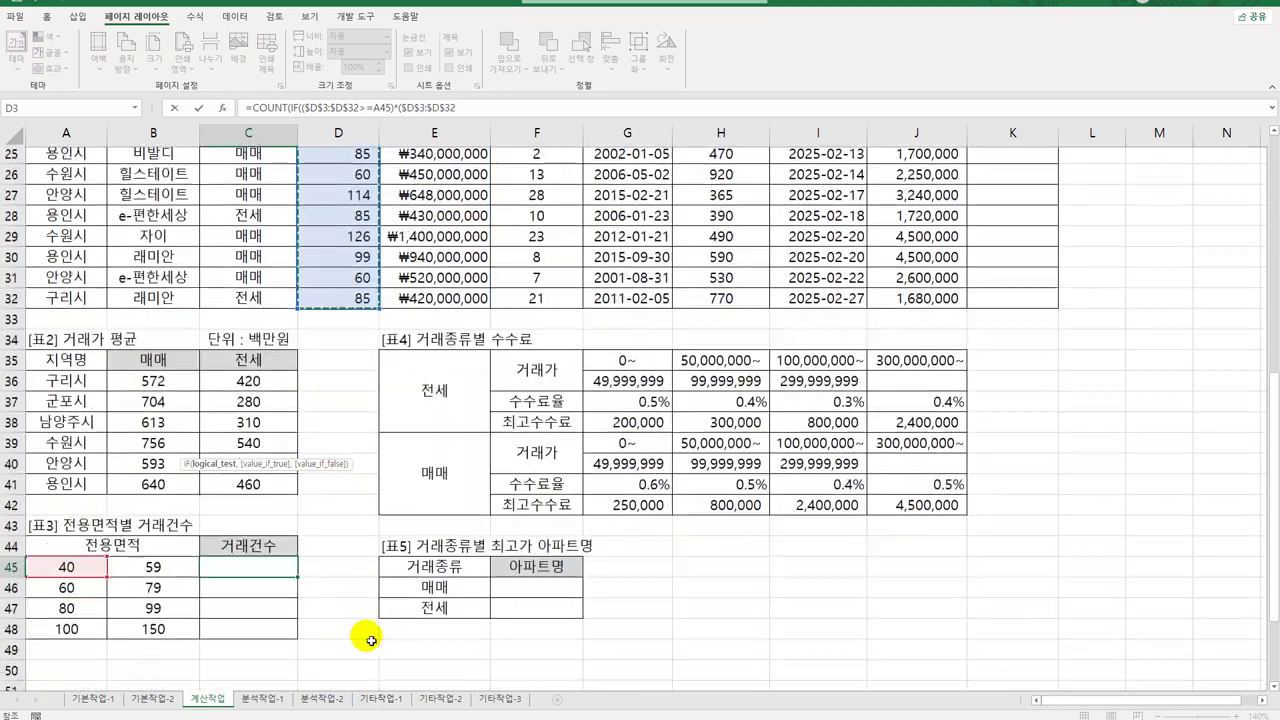
key(F4)
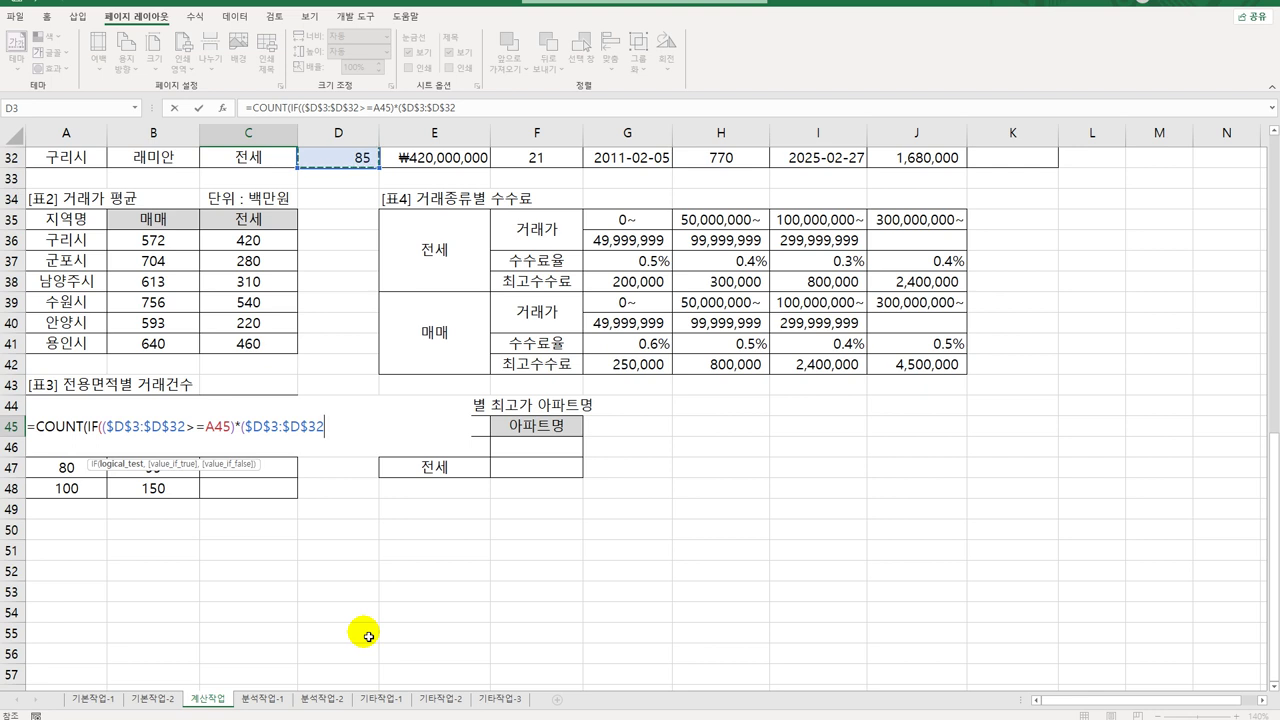
text(<=)
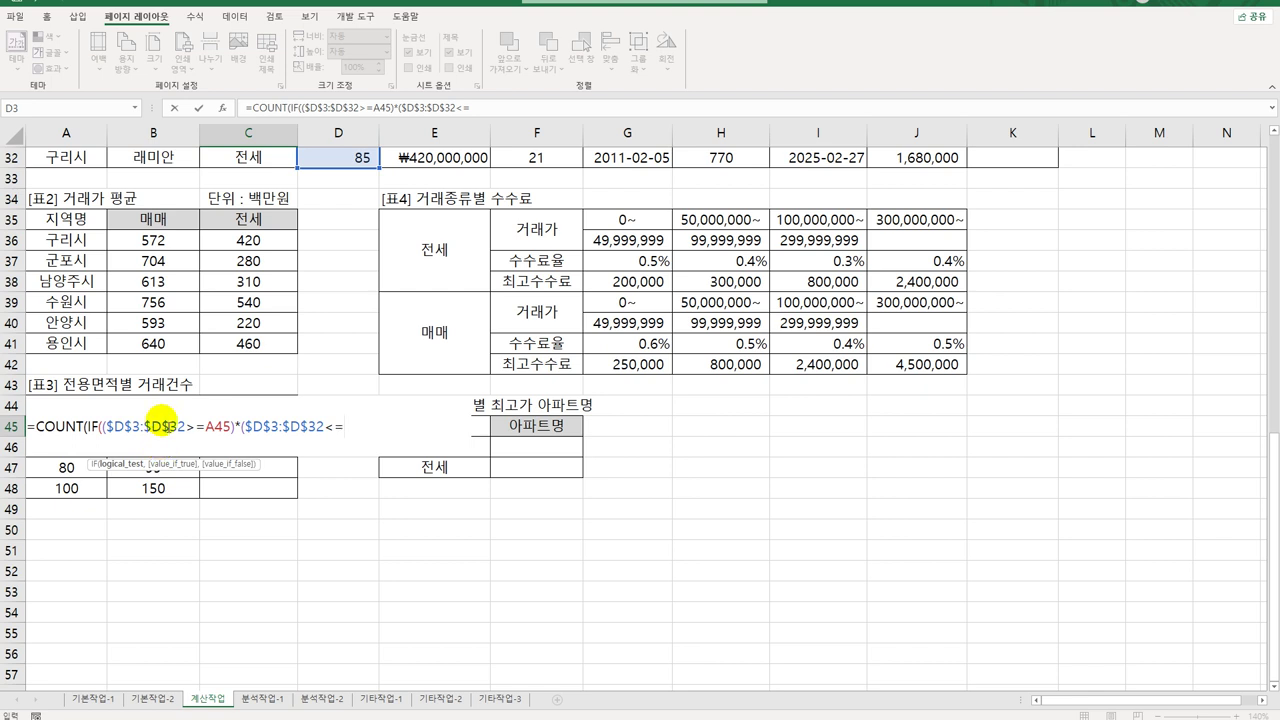
click(160, 474)
key(Up)
key(Up)
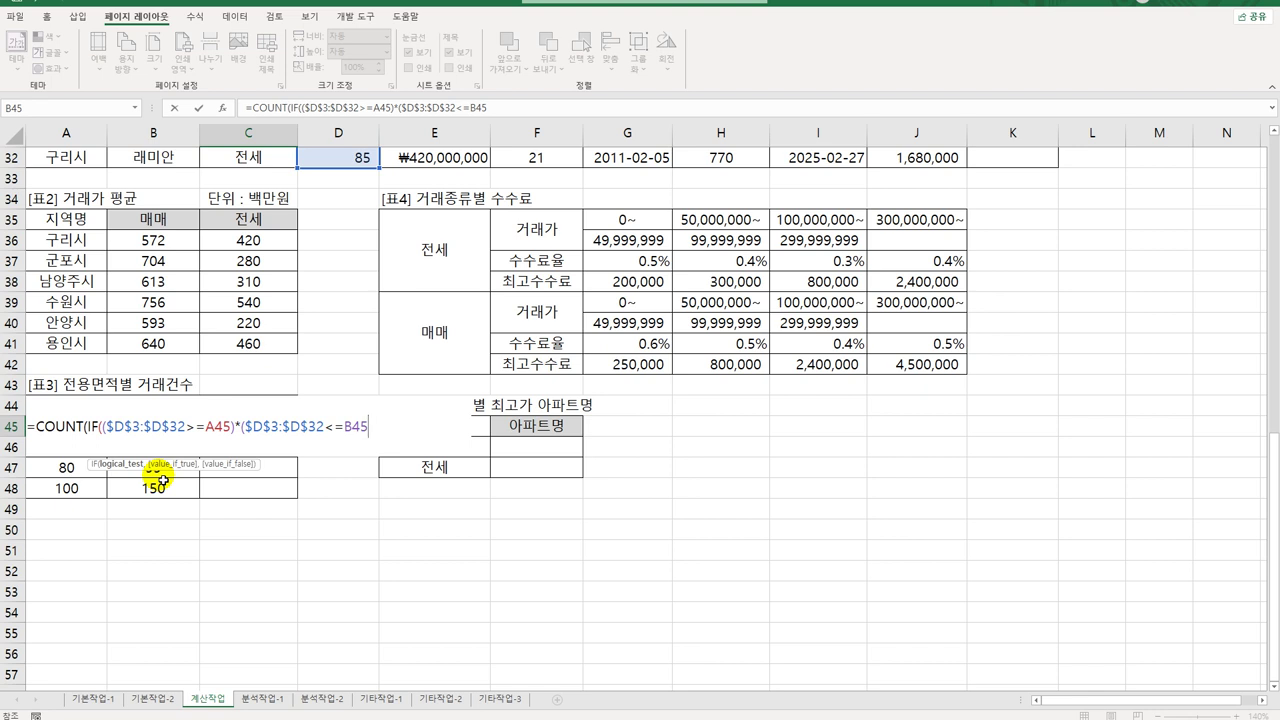
Complete the C45 formula with a true value of 1 and the suffix "건", and fill it through C48 as an array formula.
text(),)
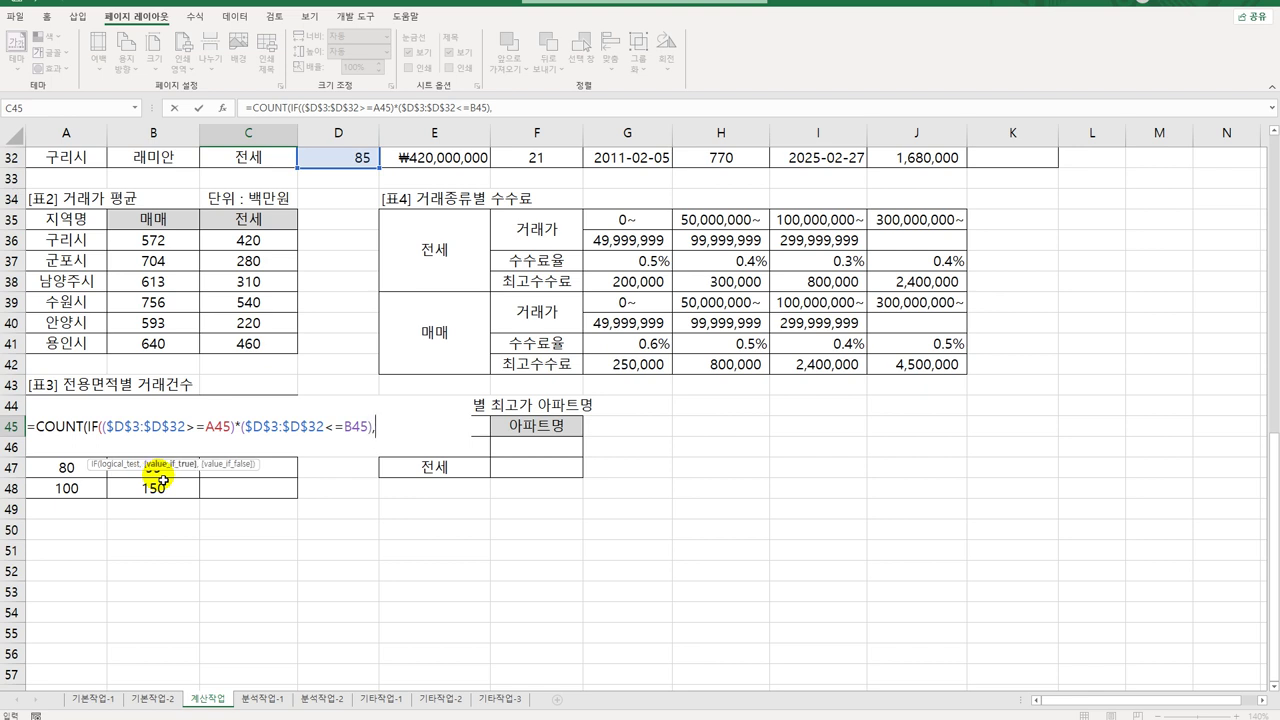
text(1)))
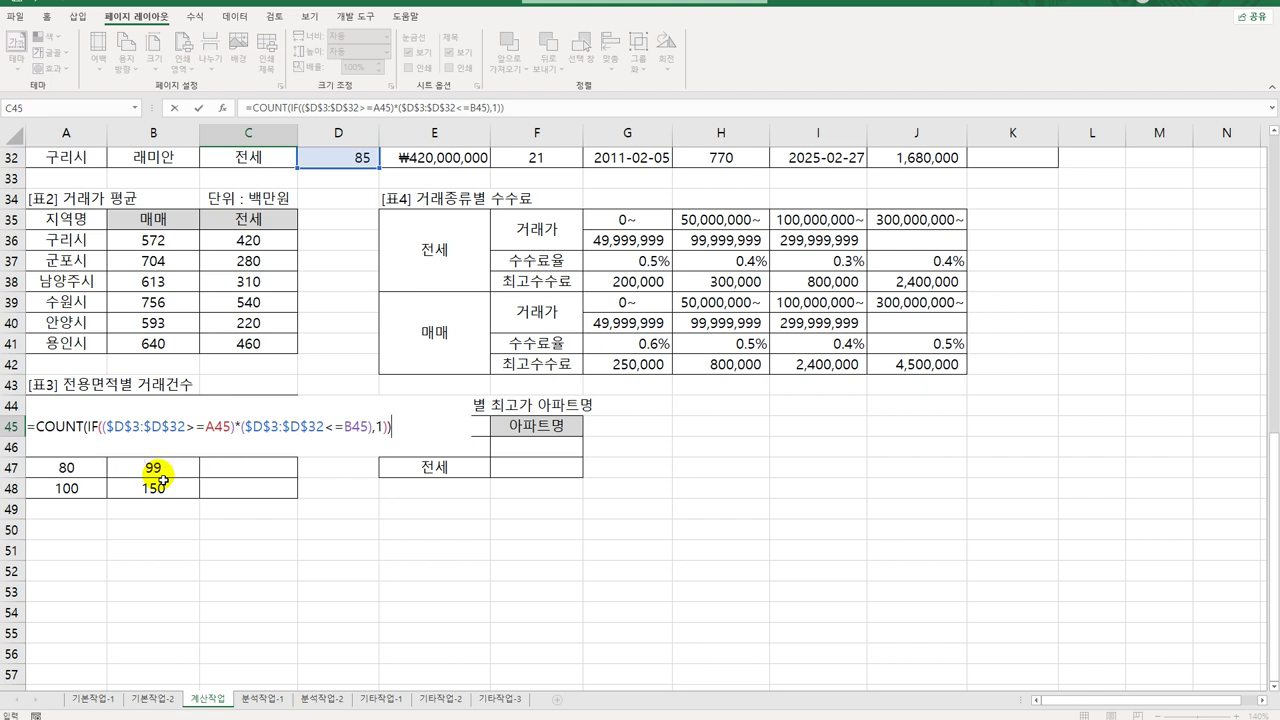
text(& )
text(건")
key(ctrl+shift+Return)
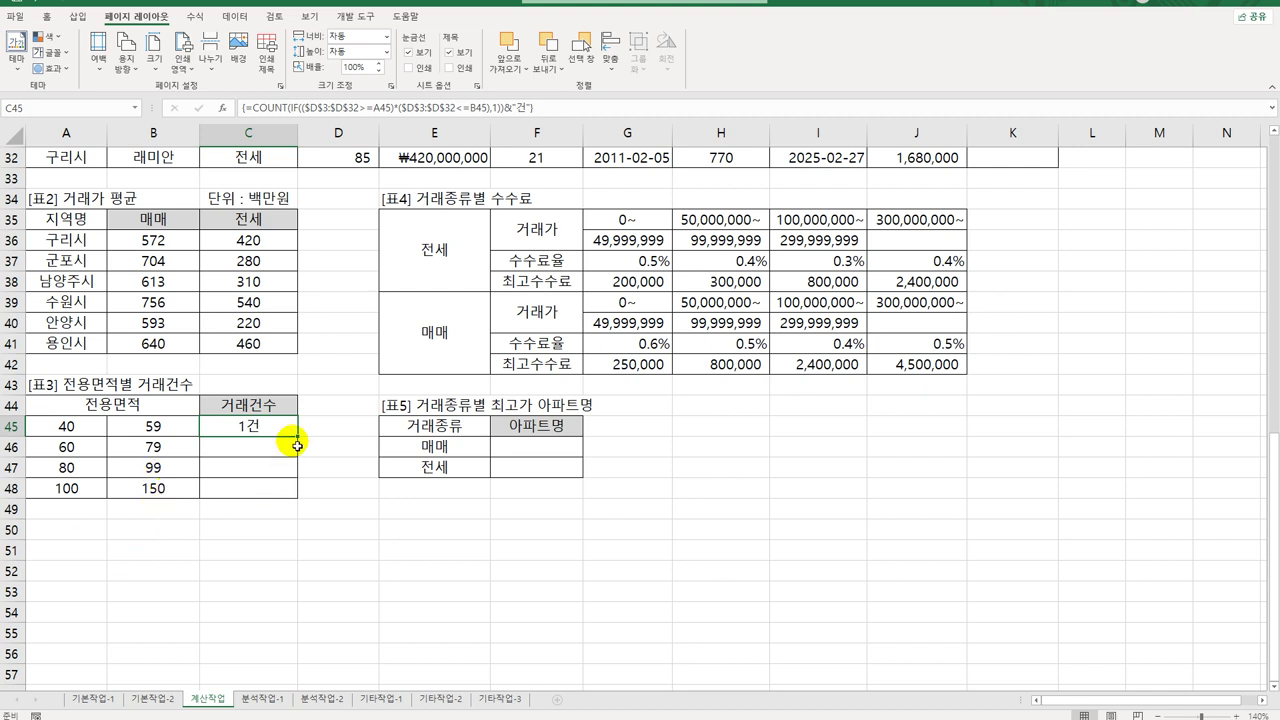
drag(300, 440, 303, 494)
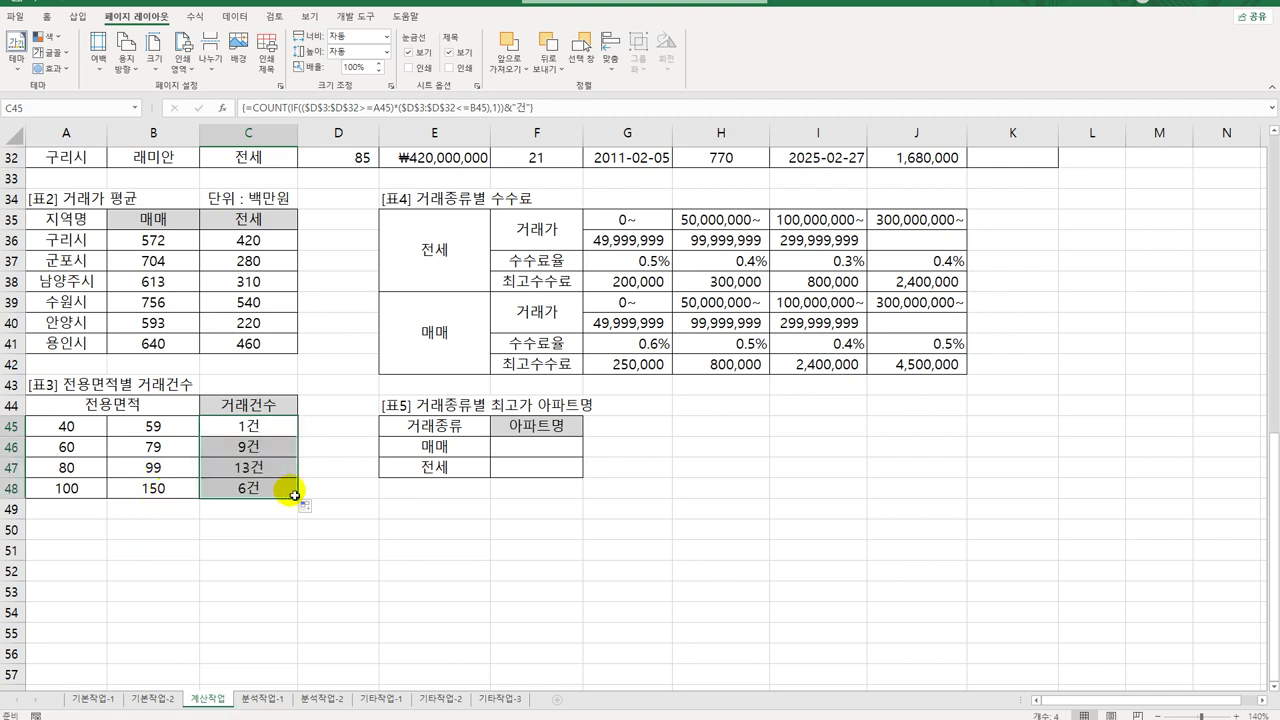
click(66, 425)
click(153, 426)
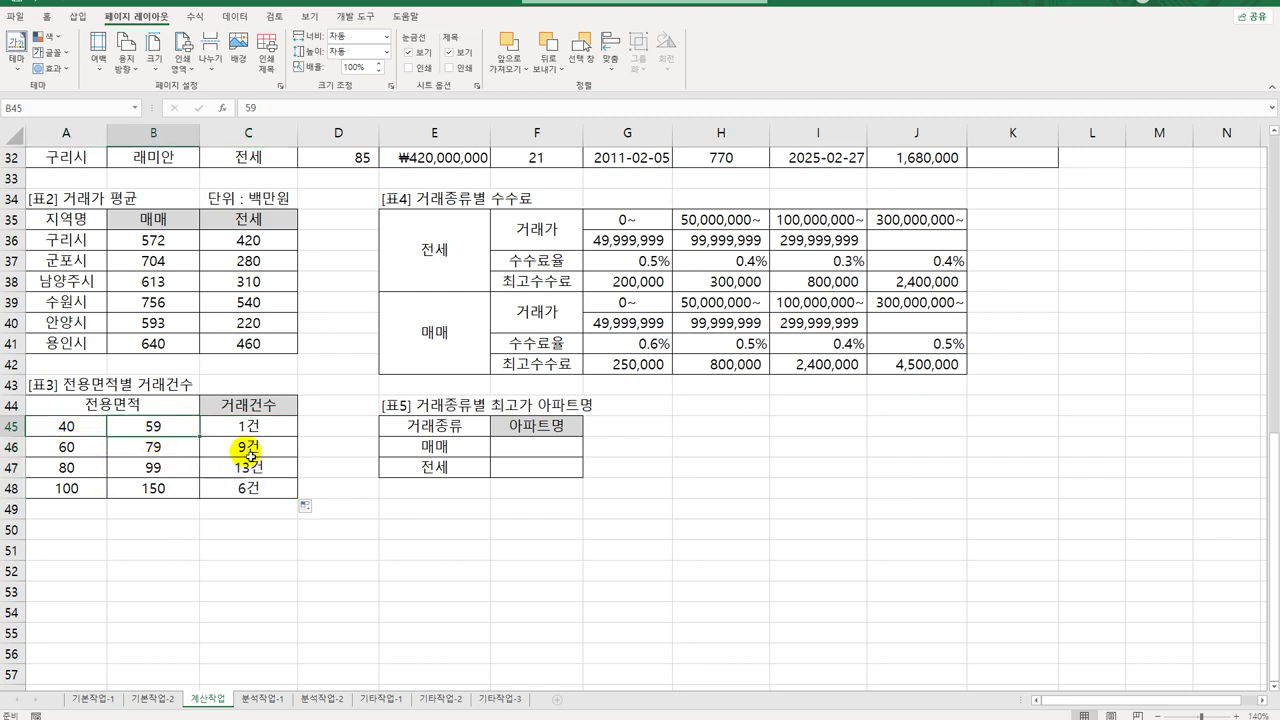
click(70, 449)
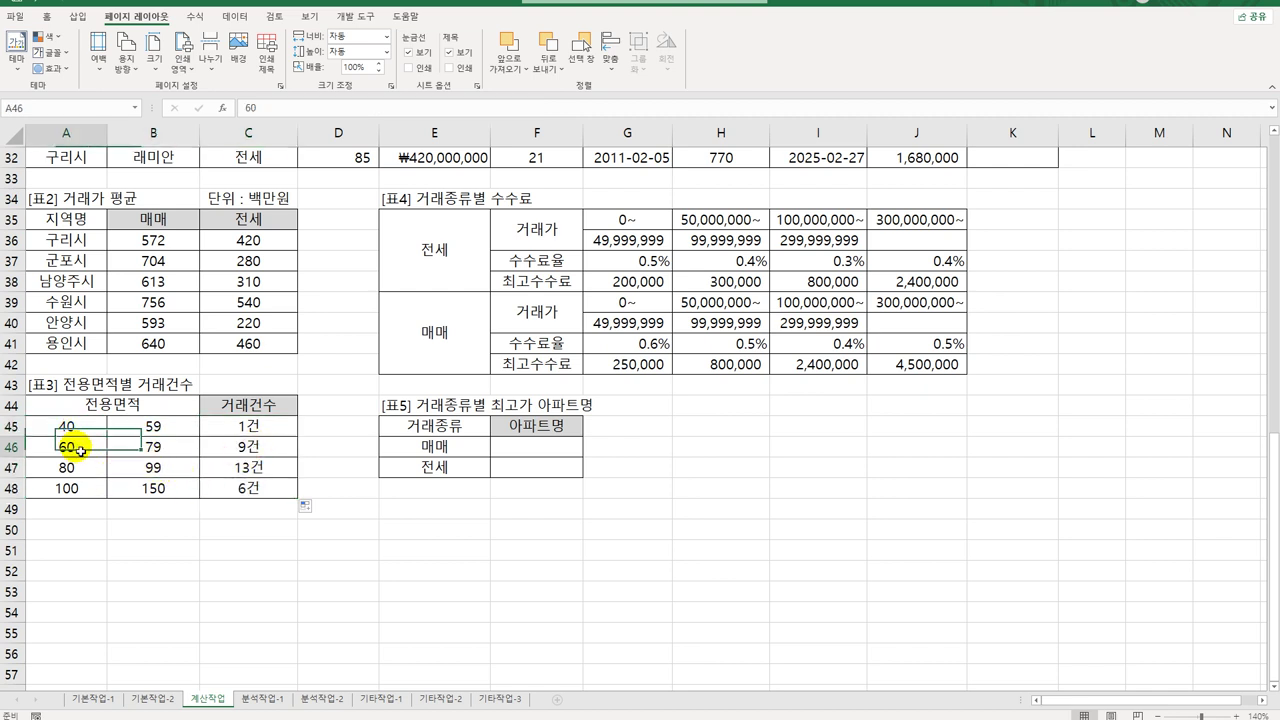
click(150, 450)
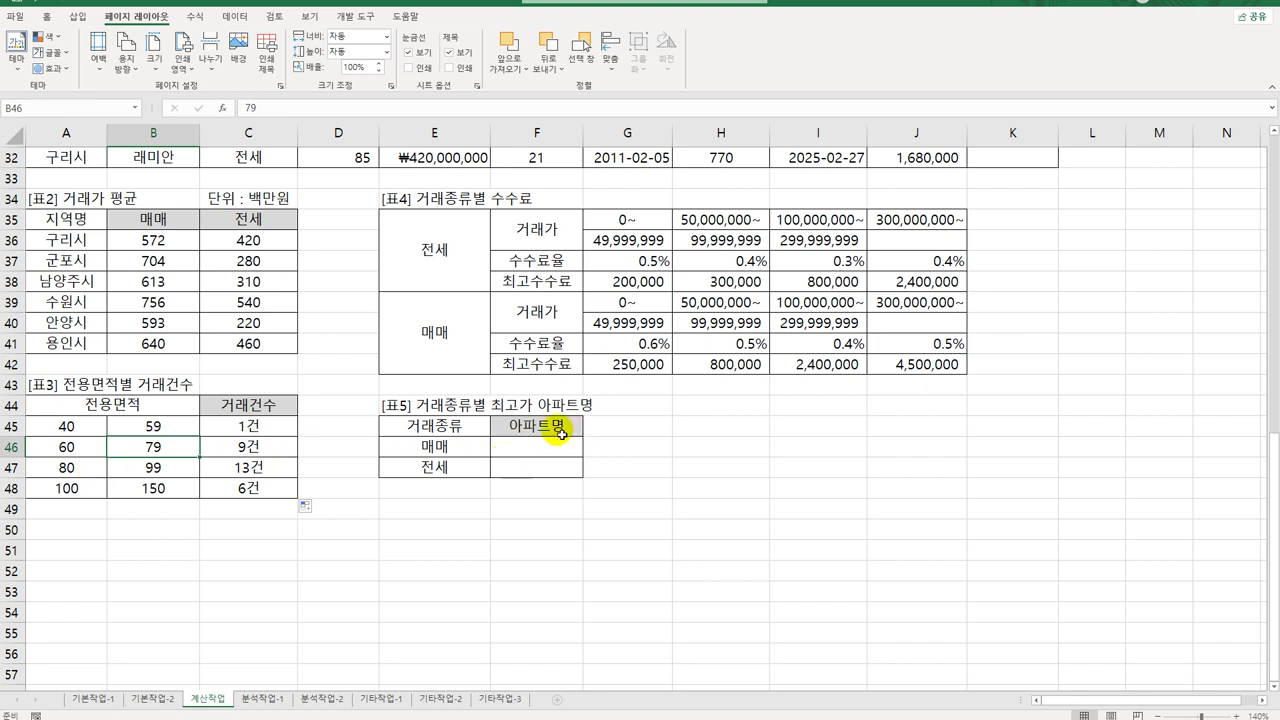
Start the 아파트명 formula for 매매 in F46 of 표5 with the INDEX function.
click(532, 446)
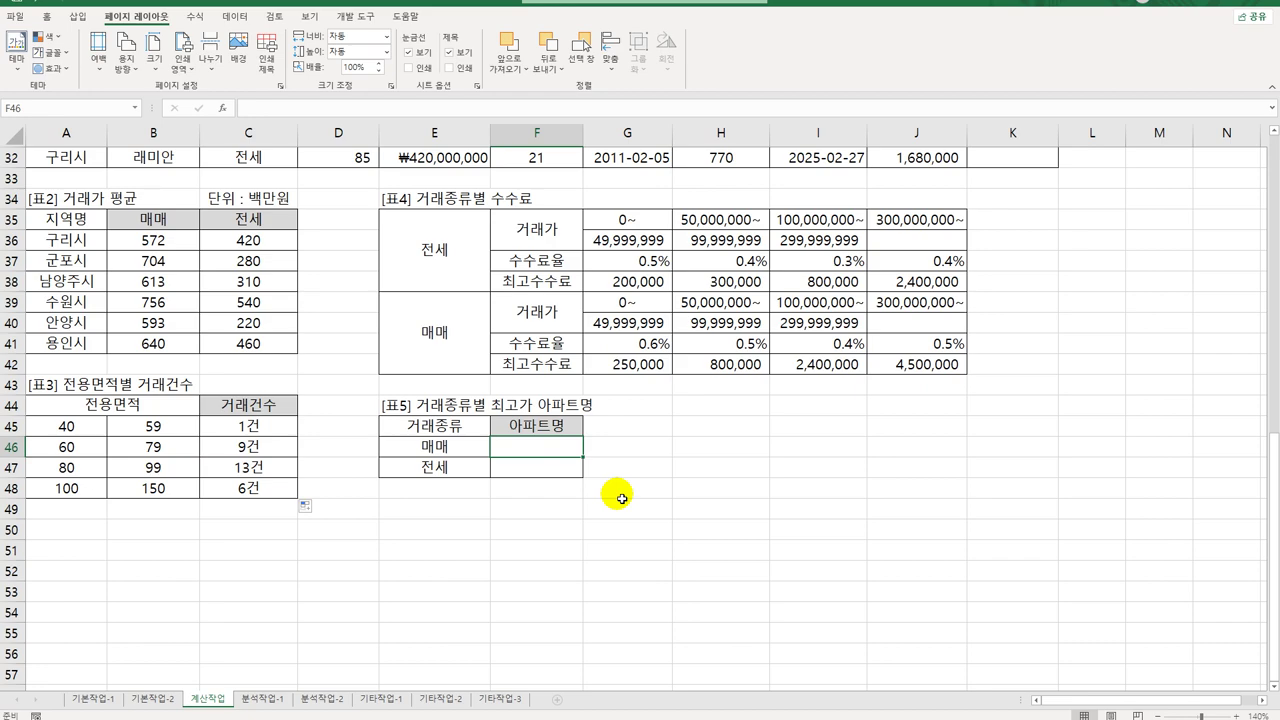
scroll(616, 498, up, 3)
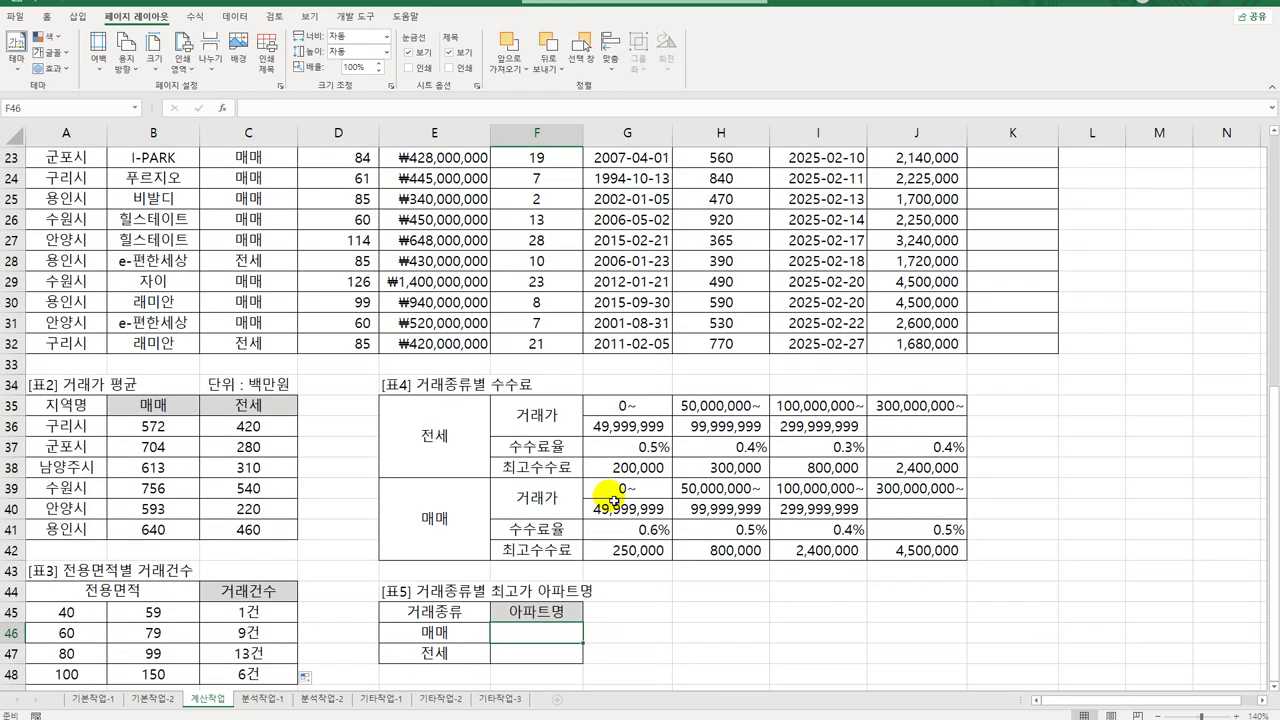
scroll(613, 500, down, 2)
scroll(613, 500, down, 2)
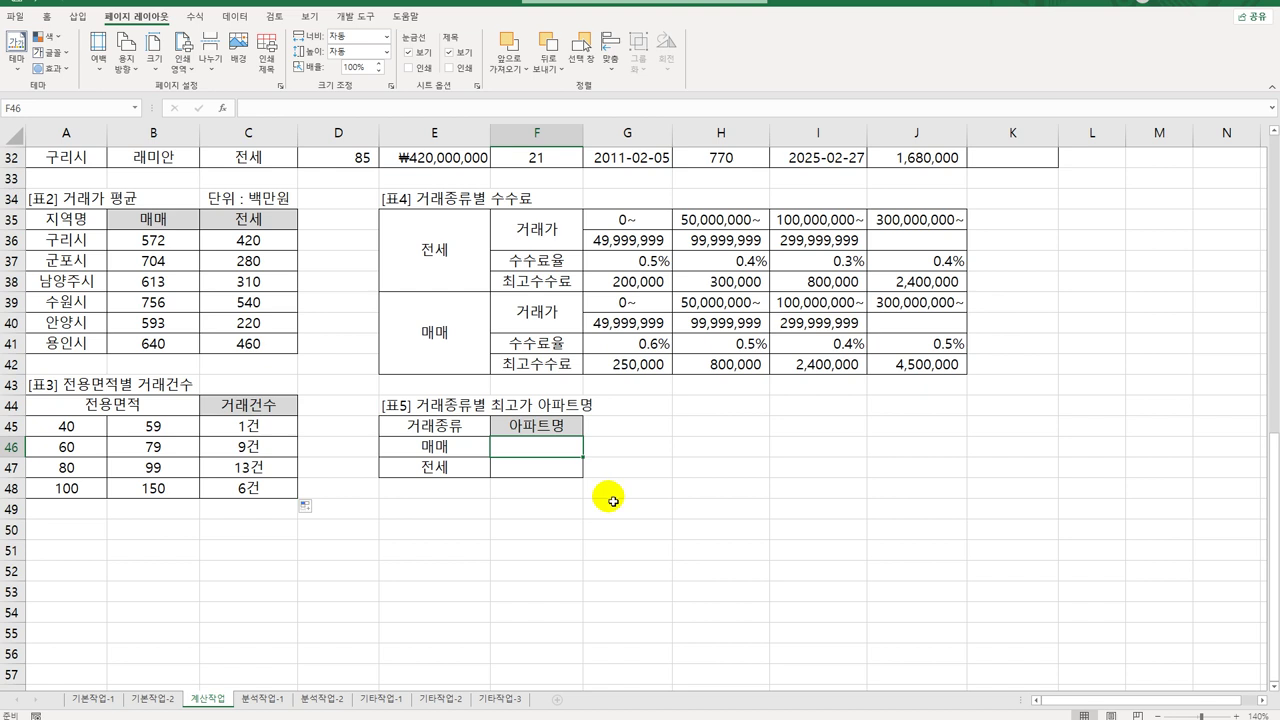
text(=)
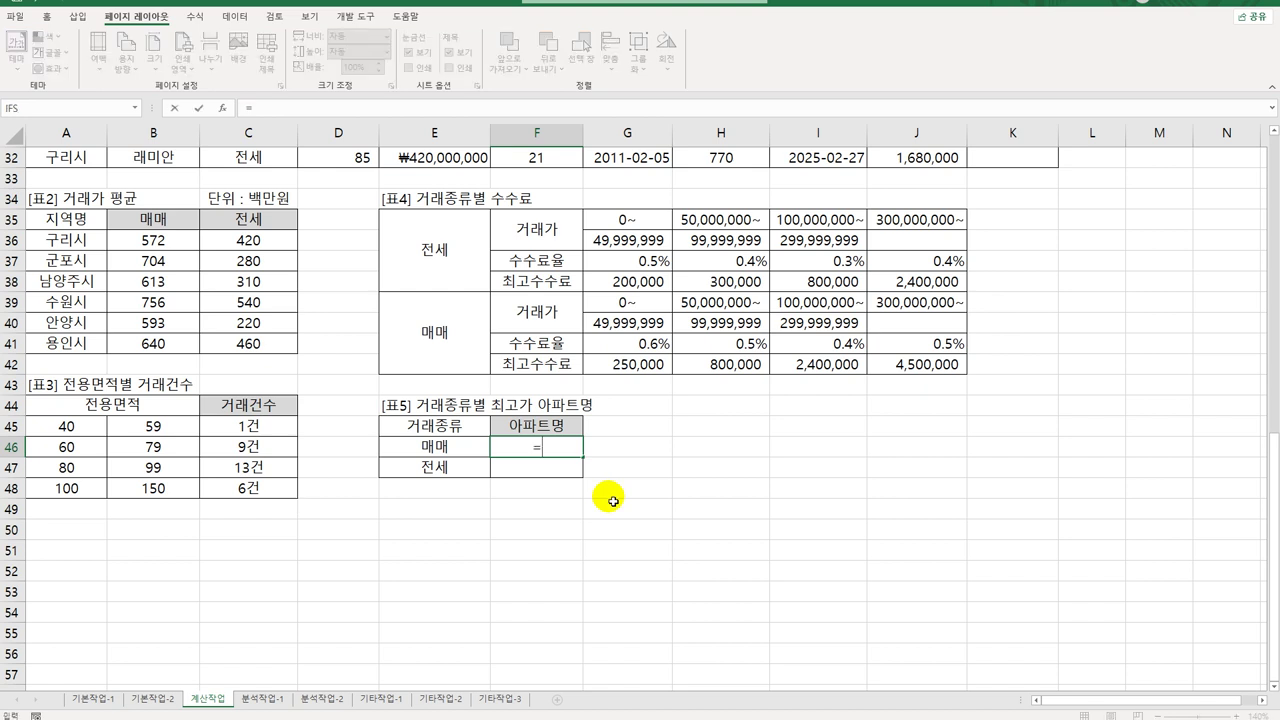
text(ㅑINDEX()
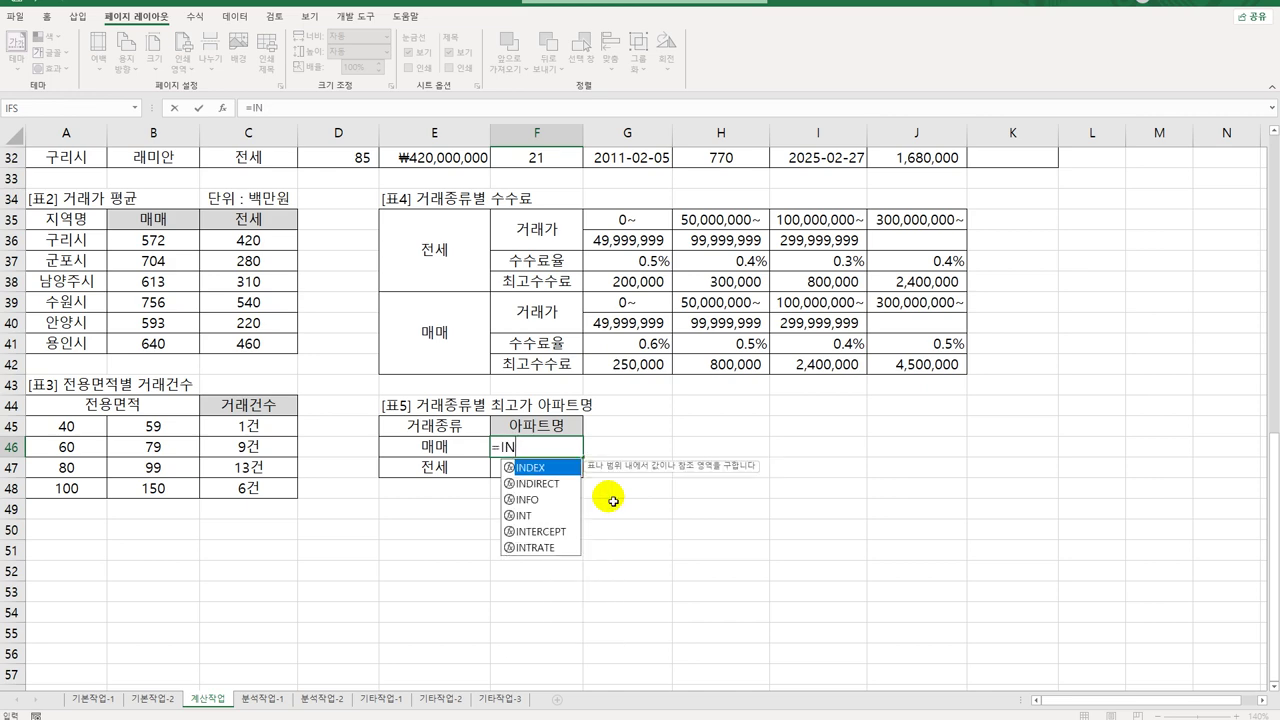
Give INDEX the 아파트명 range $B$3:$B$32 from 표1 as its array, with absolute references.
scroll(289, 393, up, 10)
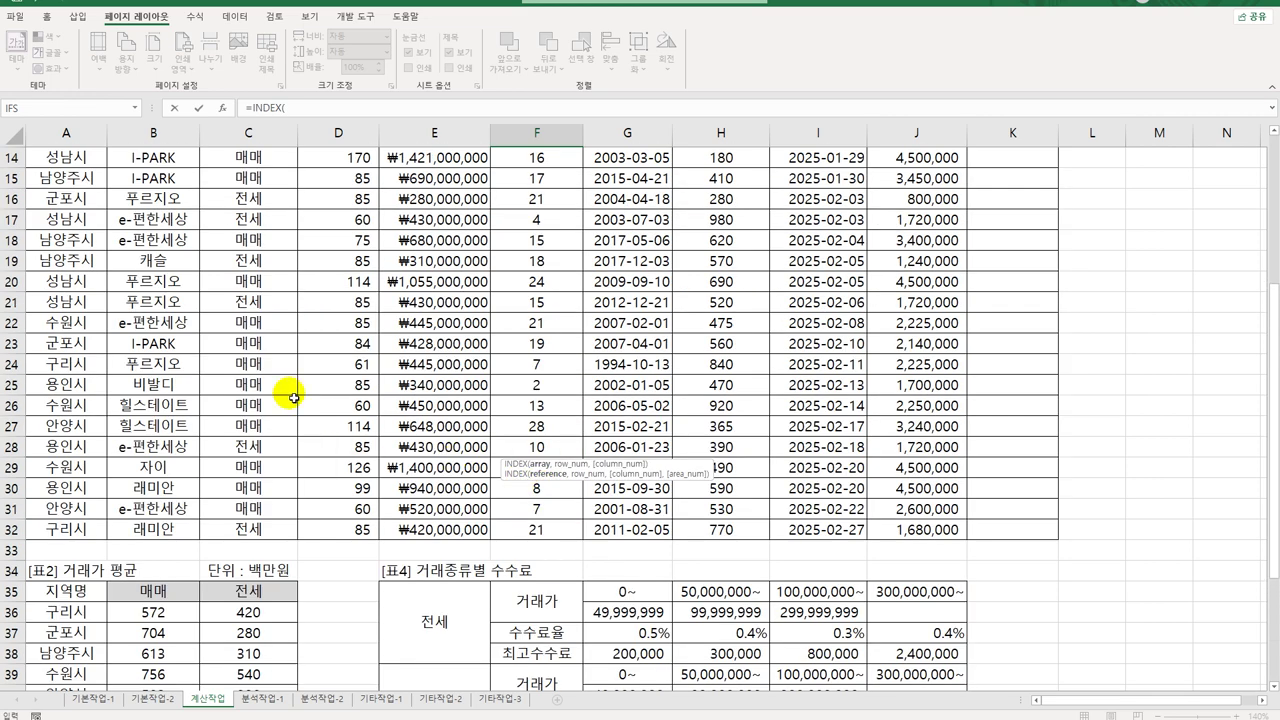
drag(149, 200, 155, 652)
scroll(668, 578, down, 6)
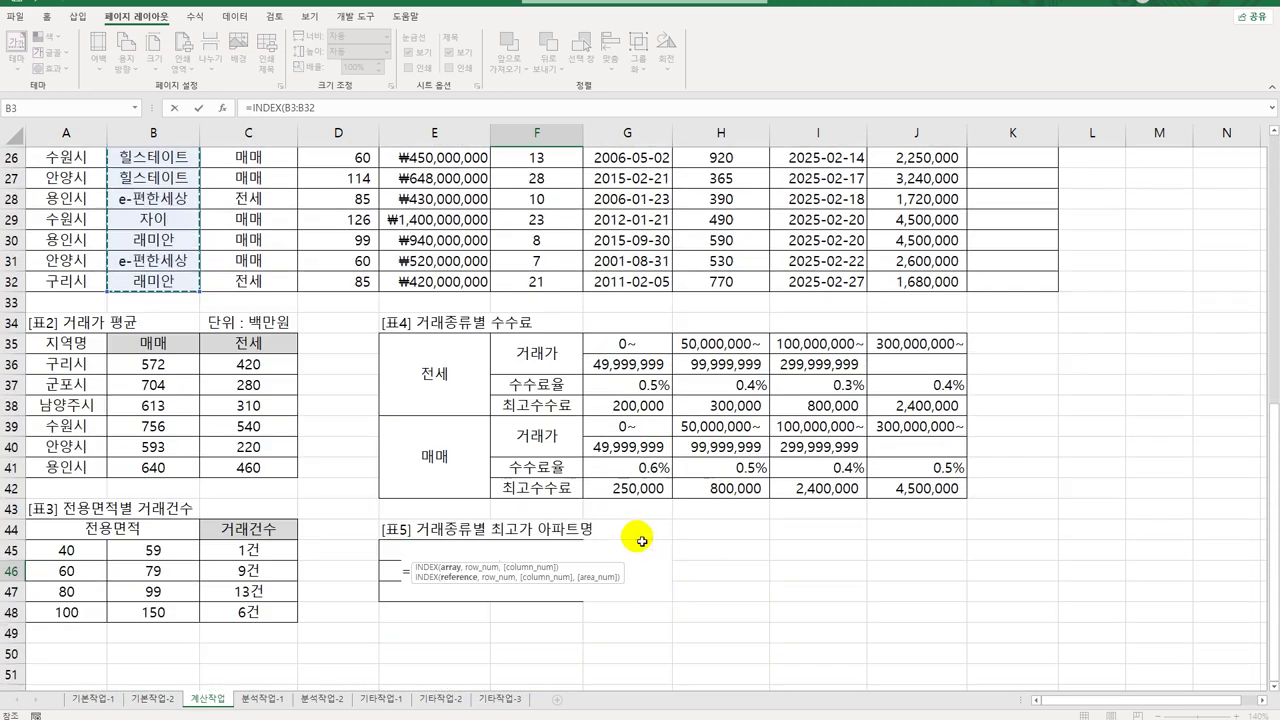
scroll(560, 540, up, 6)
scroll(585, 541, down, 6)
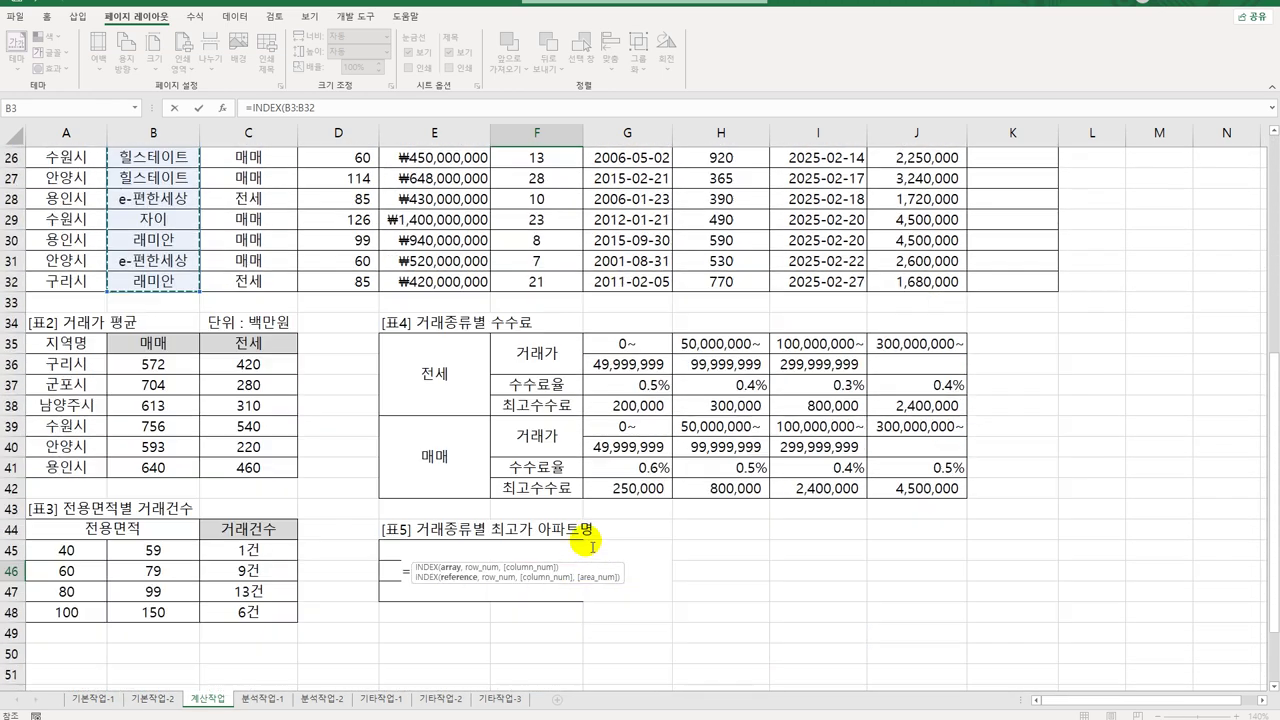
key(F4)
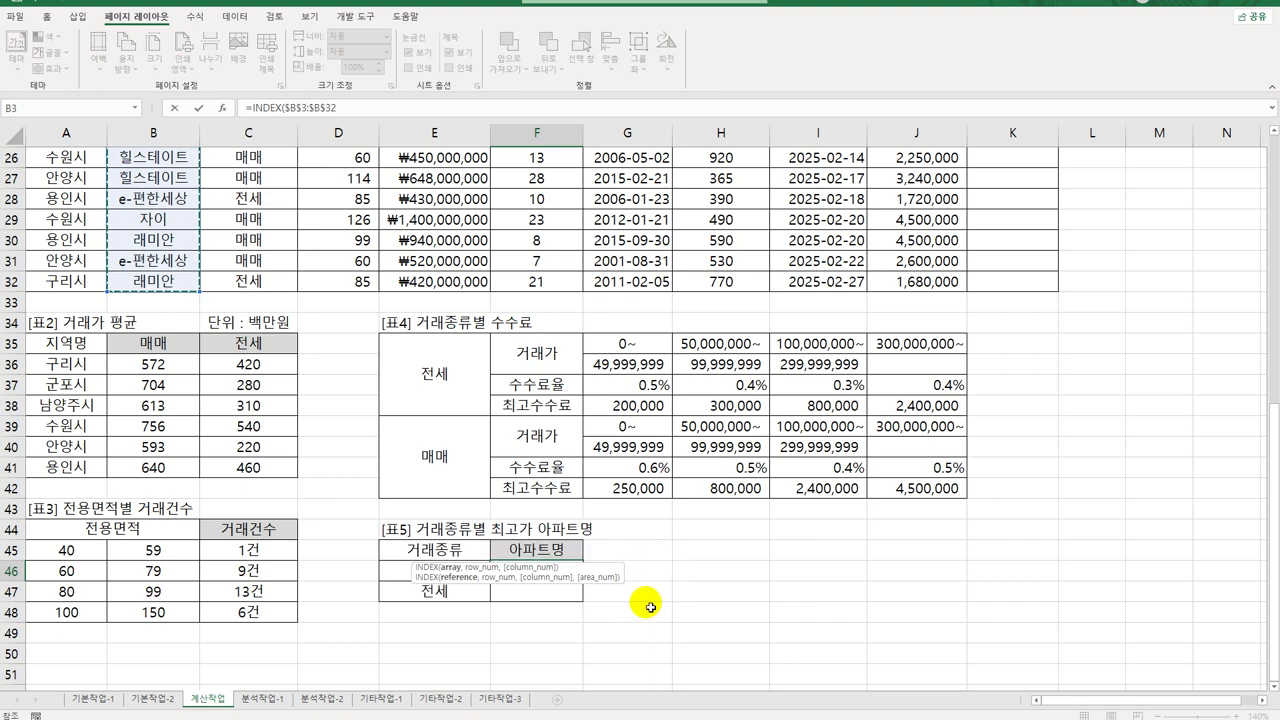
scroll(665, 590, down, 3)
text(,)
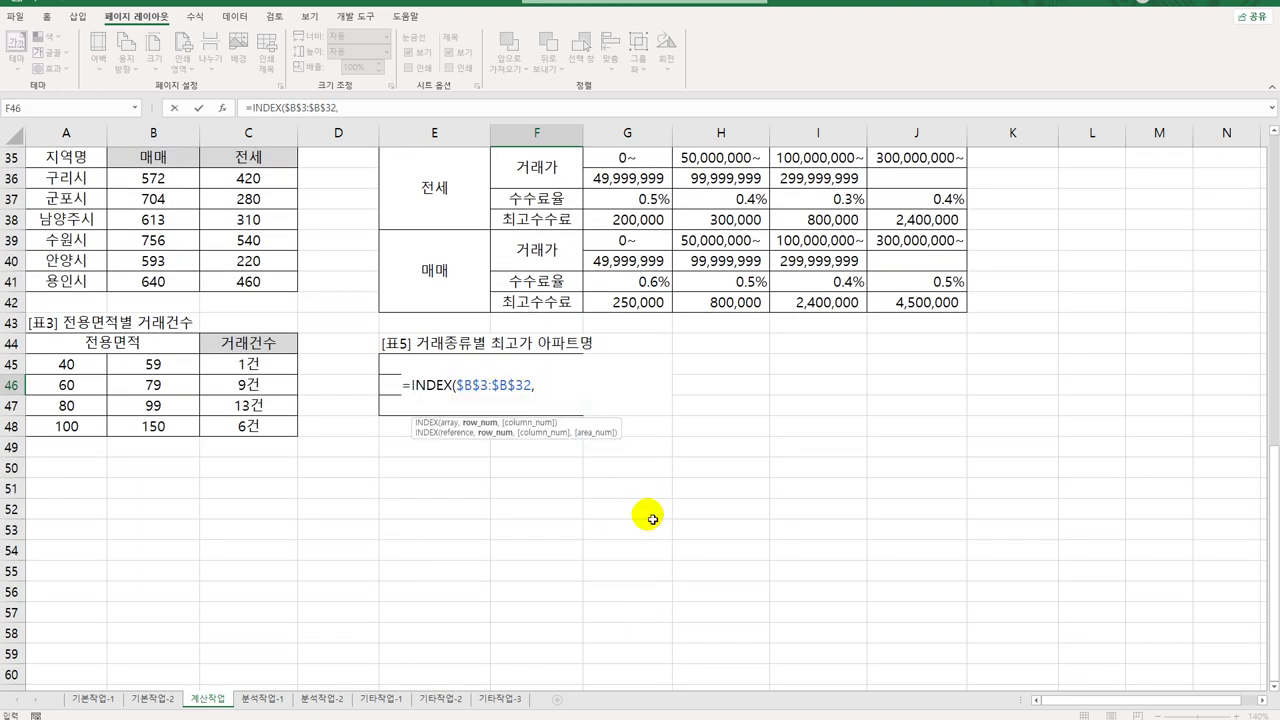
Nest MATCH as INDEX's row number in the F46 formula, with MAX as its lookup value.
text(MATCH()
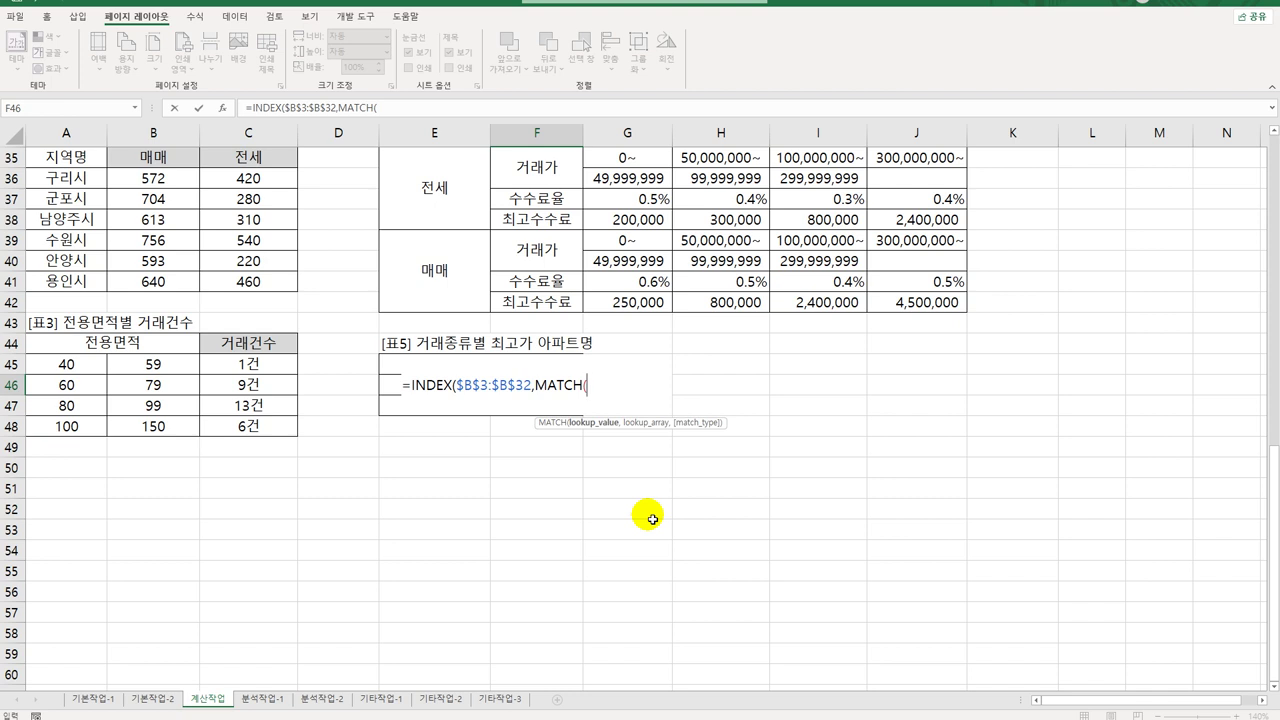
text(MAX)
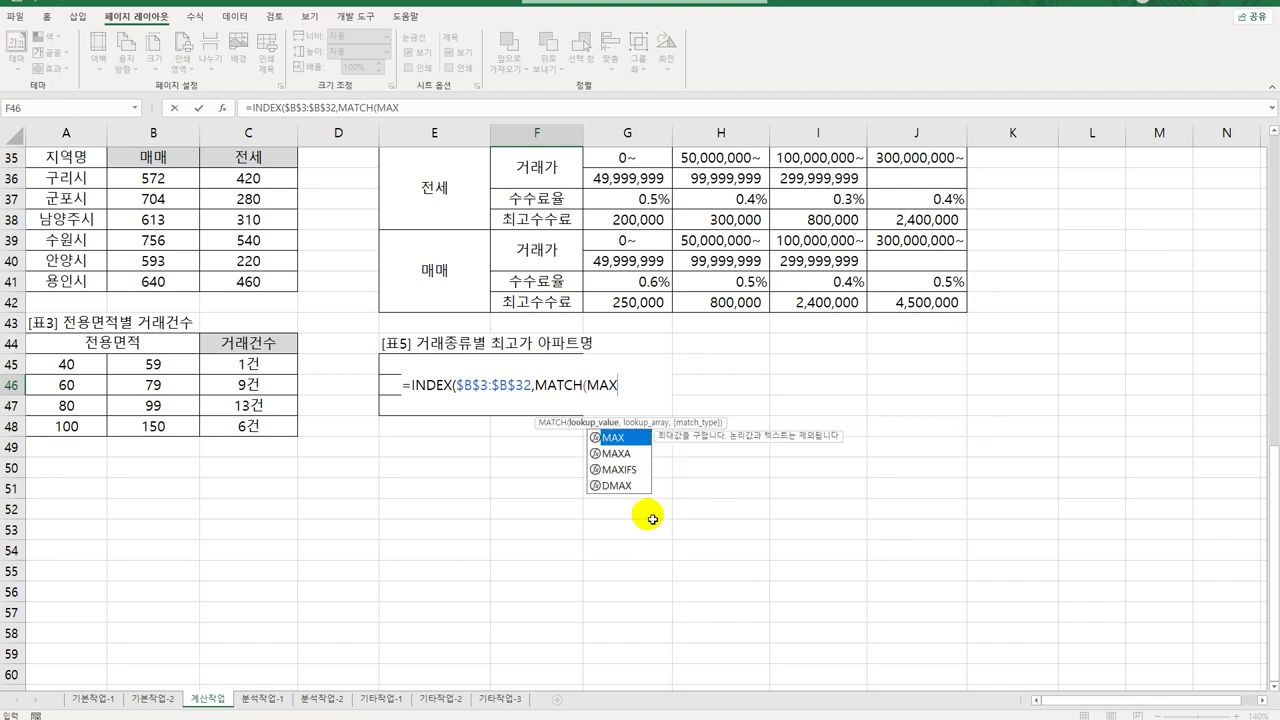
text((()
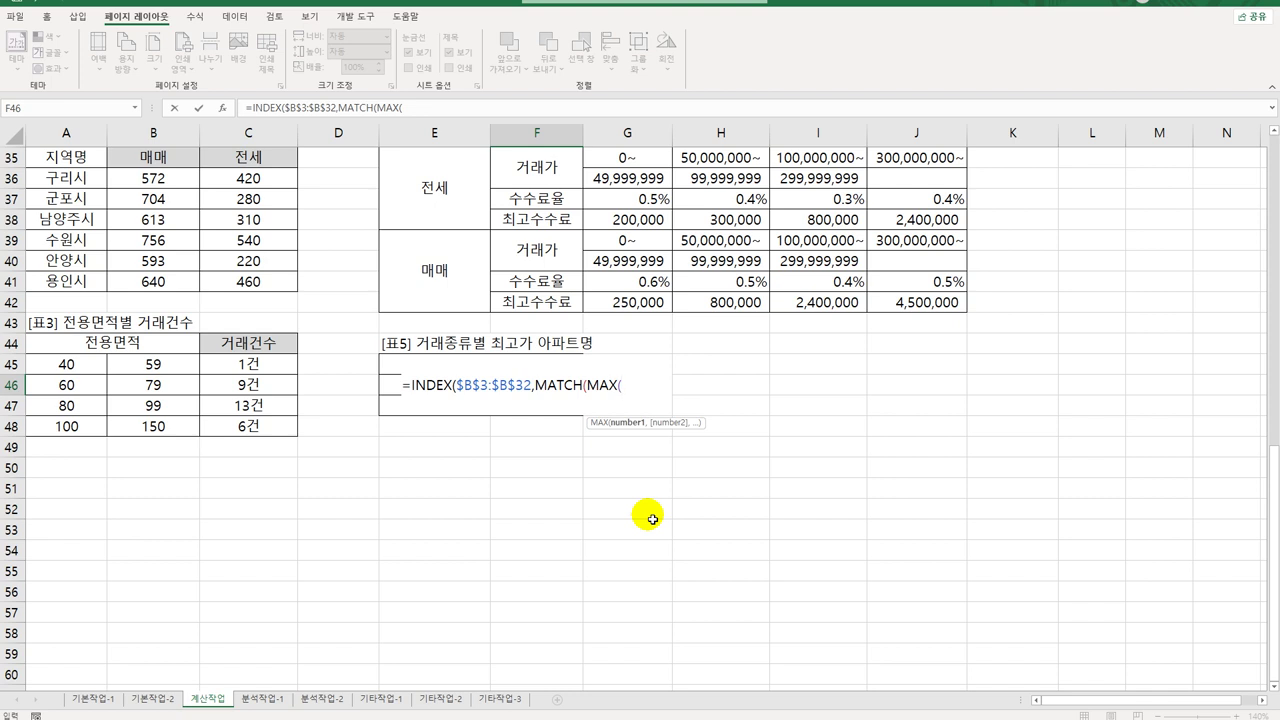
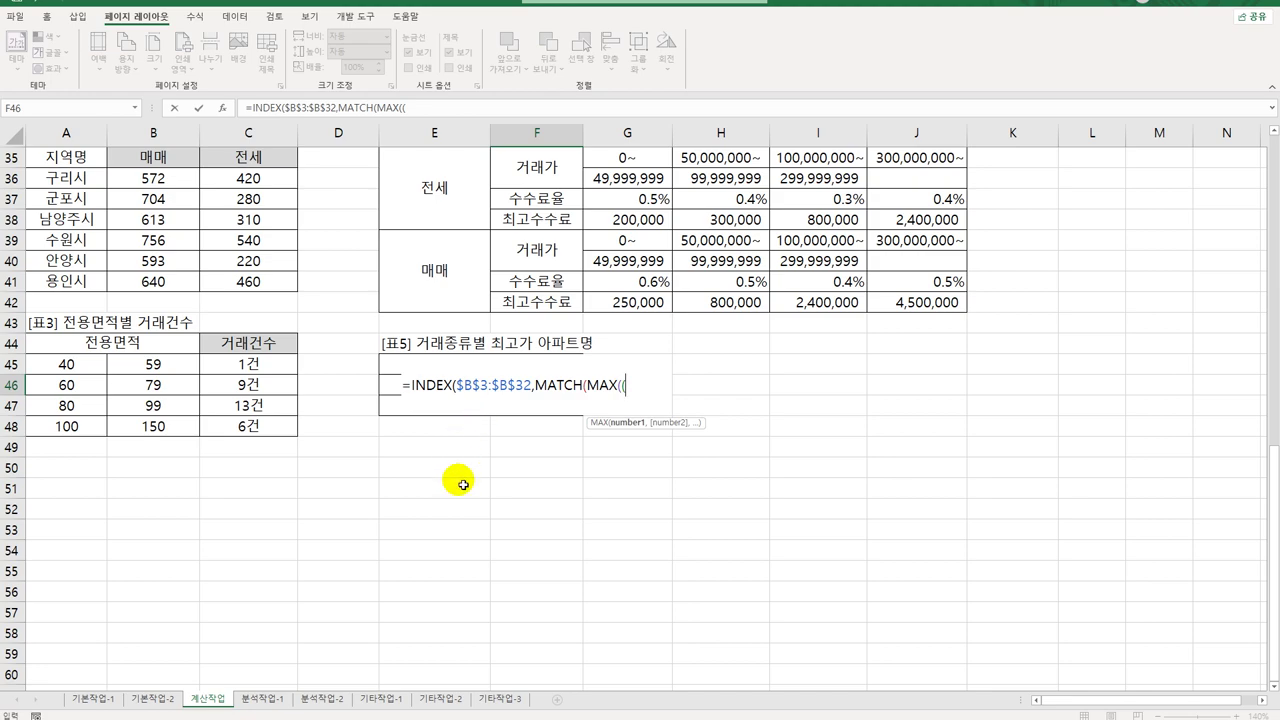
Give MAX the 거래종류 condition ($C$3:$C$32=E46), with the 표1 range absolute and the criterion cell relative.
scroll(460, 485, up, 9)
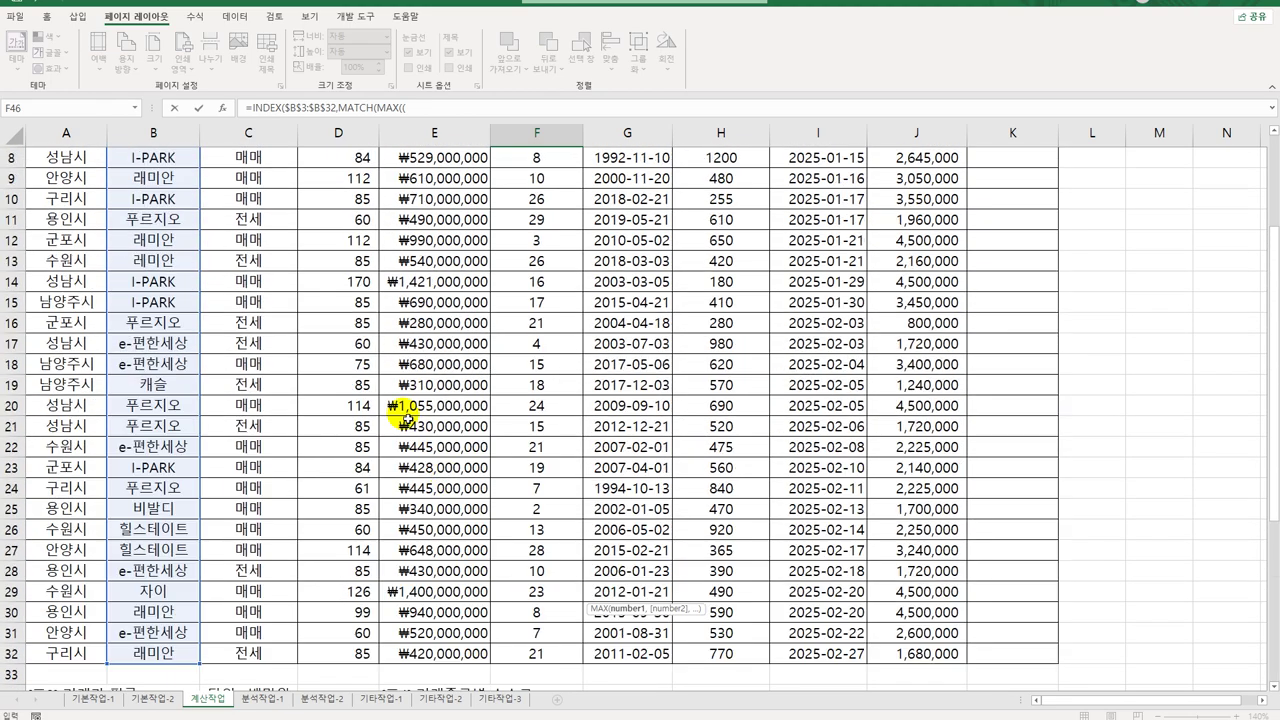
scroll(340, 275, up, 3)
drag(244, 198, 244, 628)
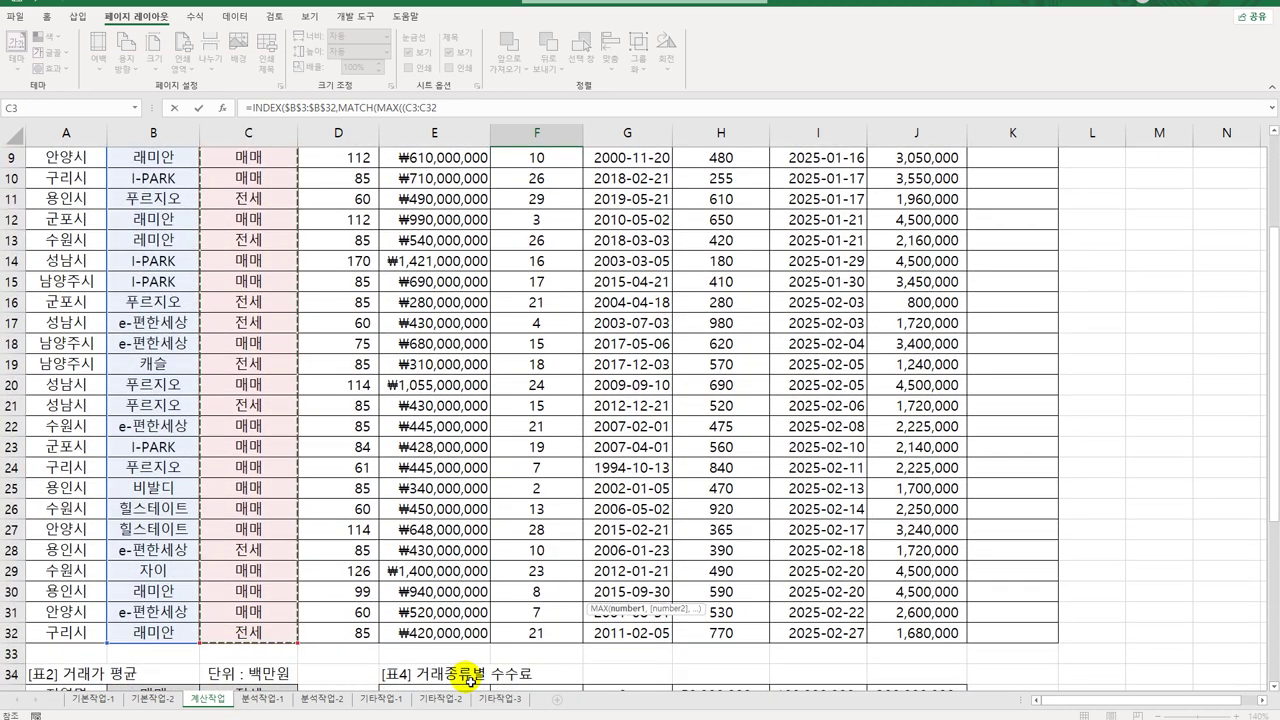
key(F4)
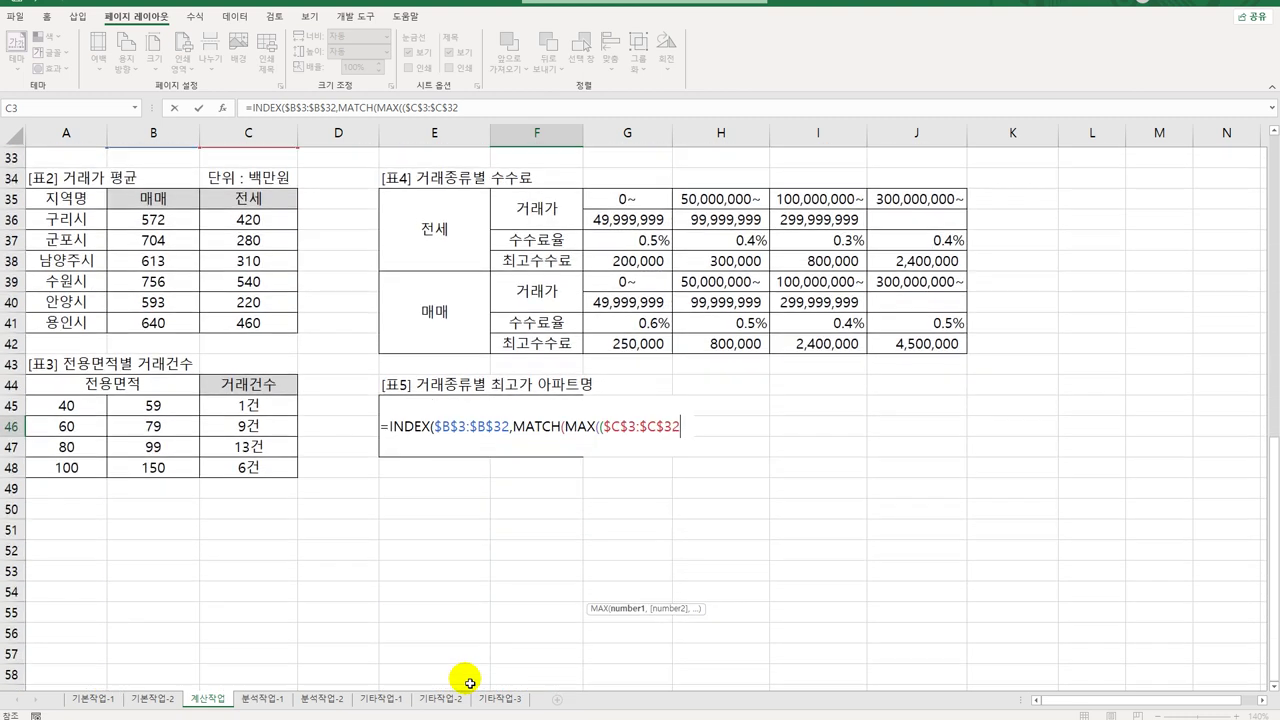
text(=)
key(Left)
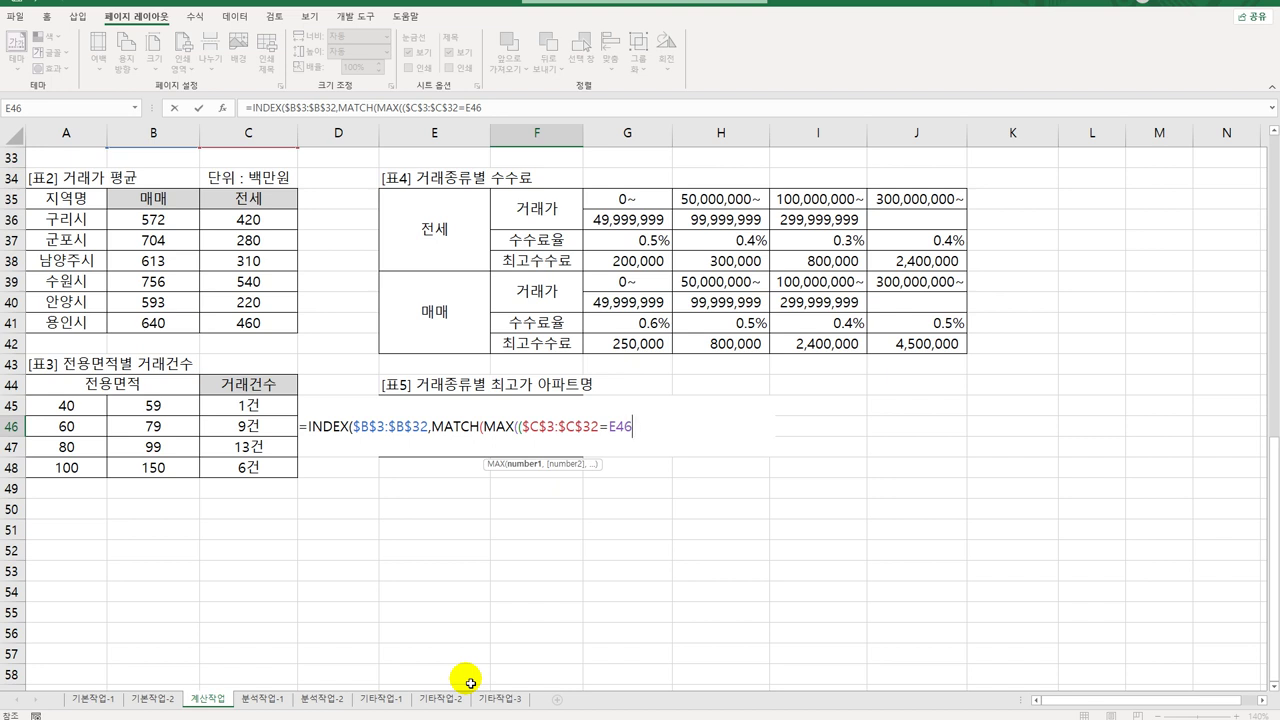
text())
Multiply the condition by the absolute 거래가 range $E$3:$E$32 from 표1 and close the MAX function.
text(*)
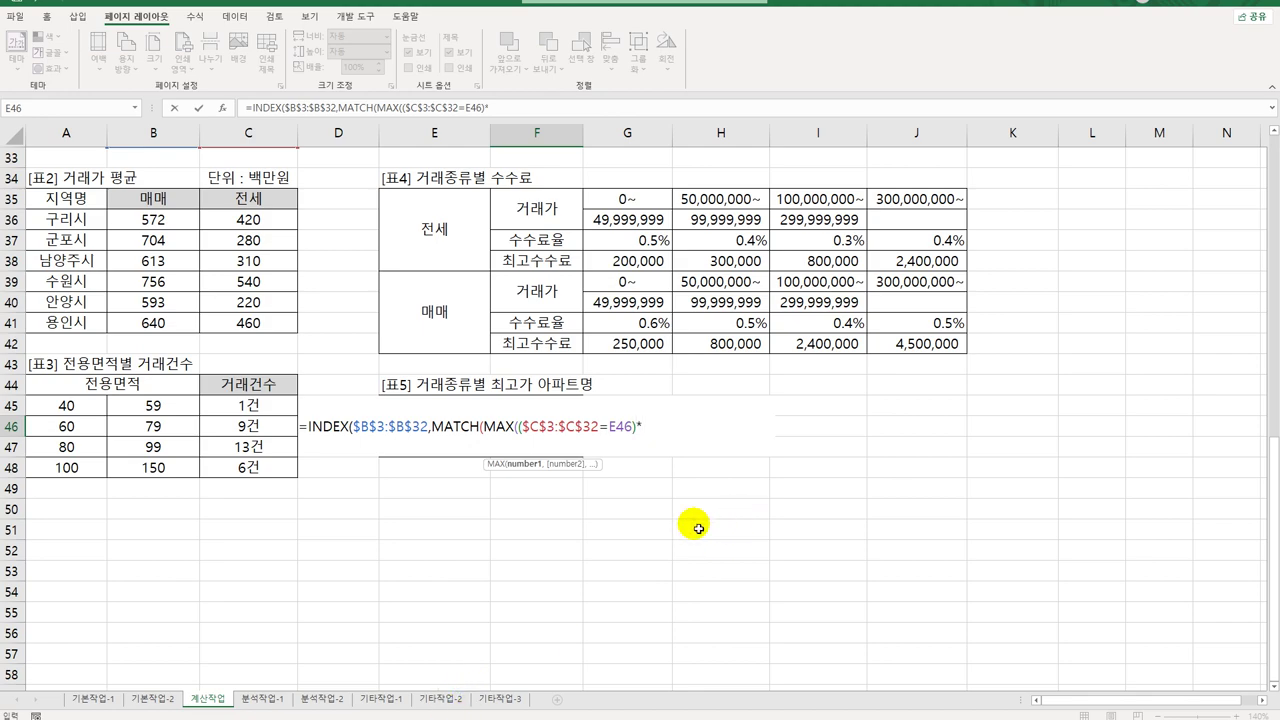
scroll(690, 520, up, 9)
scroll(690, 520, up, 2)
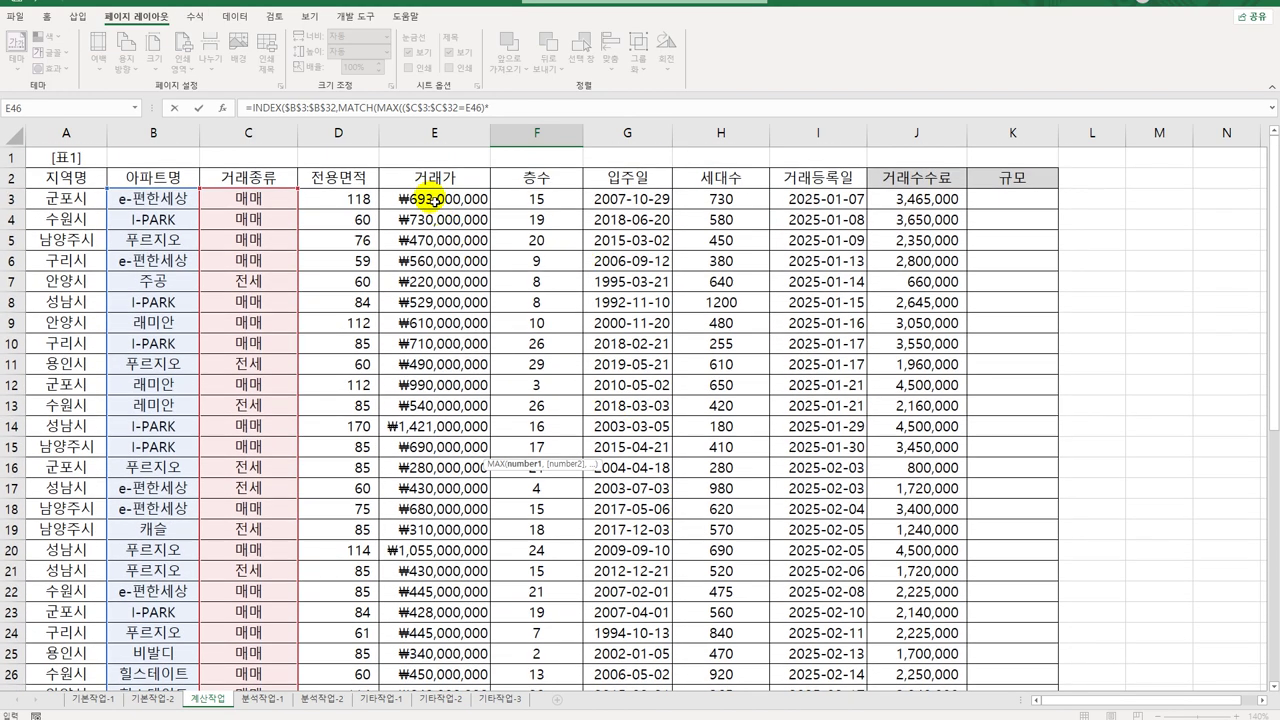
drag(430, 198, 453, 654)
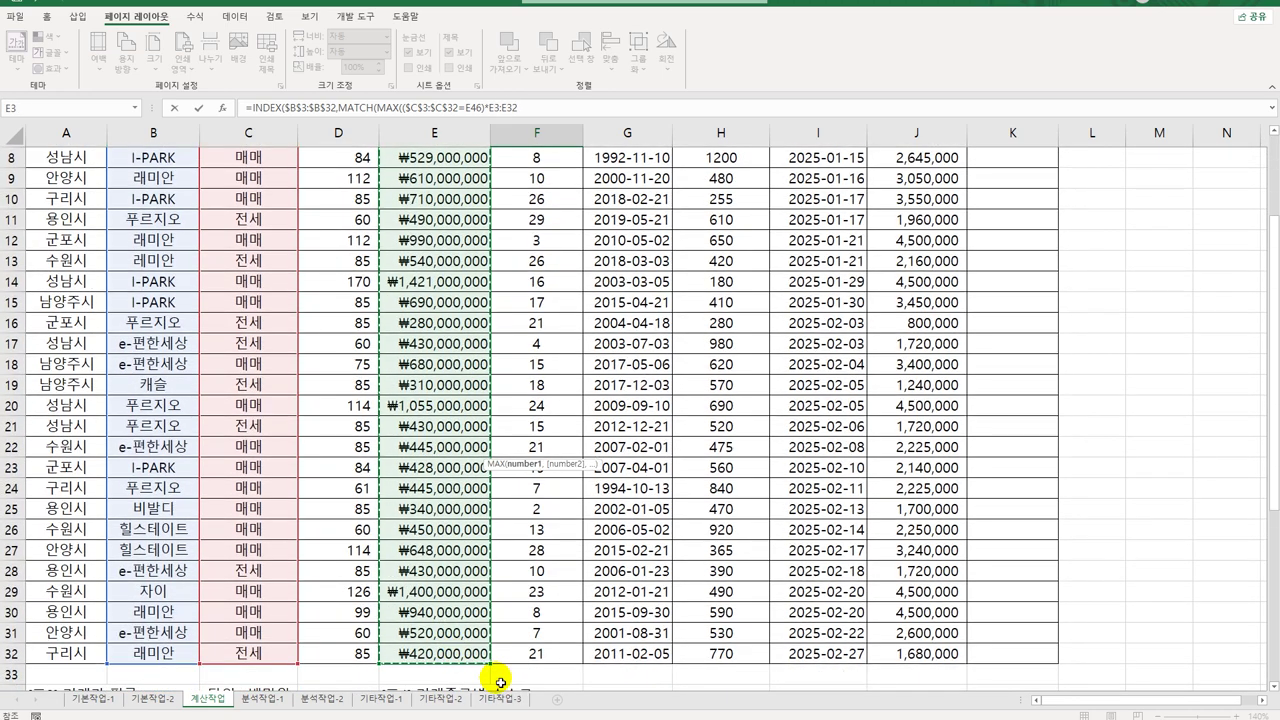
key(F4)
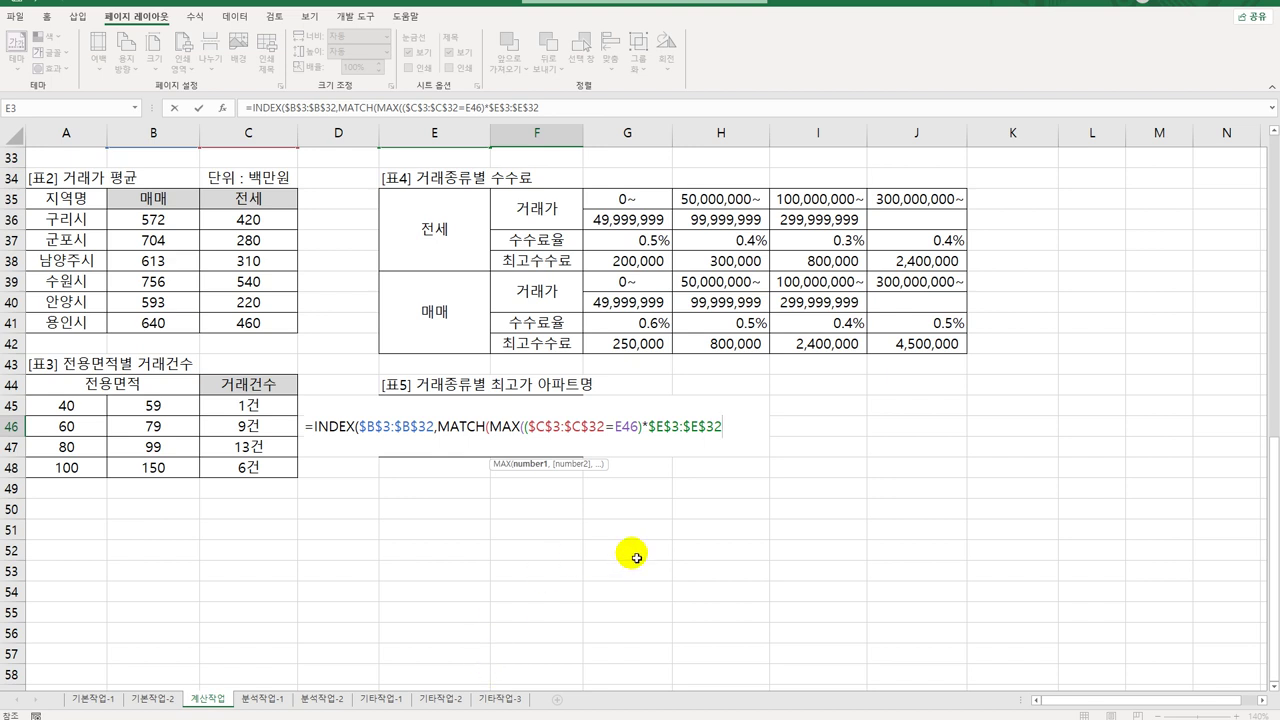
text())
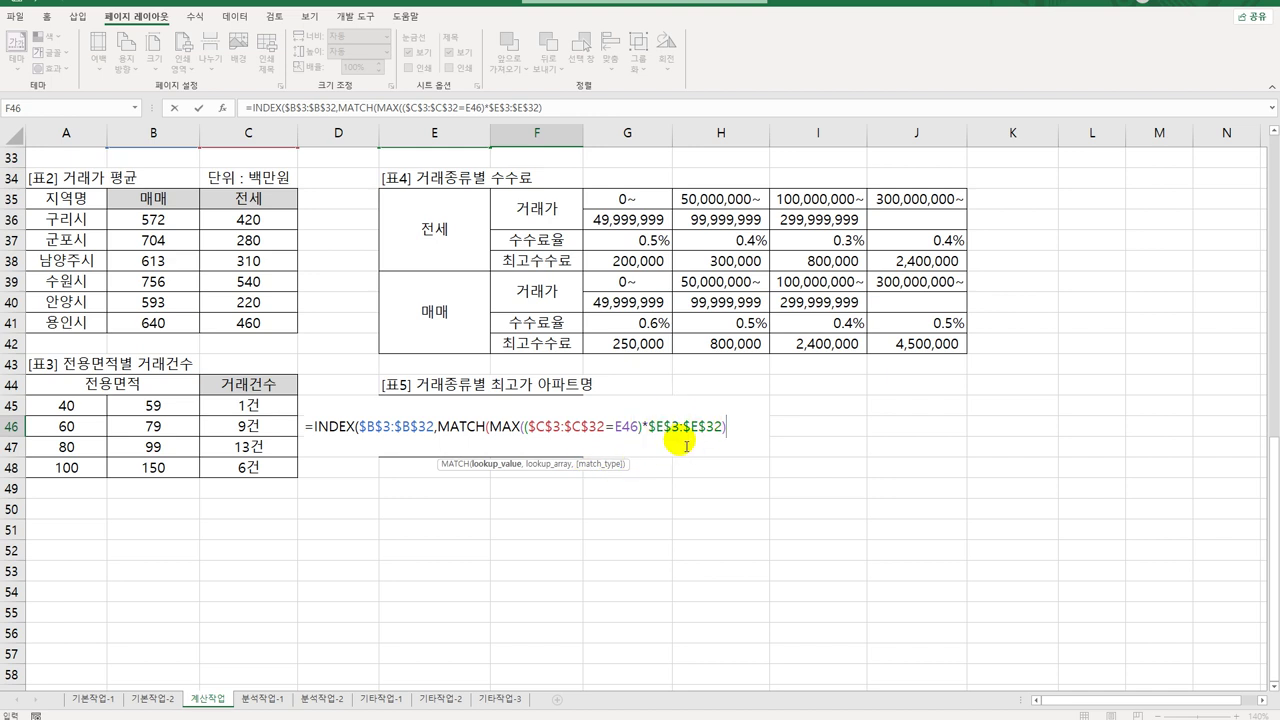
Copy the expression ($C$3:$C$32=E46)*$E$3:$E$32 from MAX into MATCH as its lookup array.
text(,)
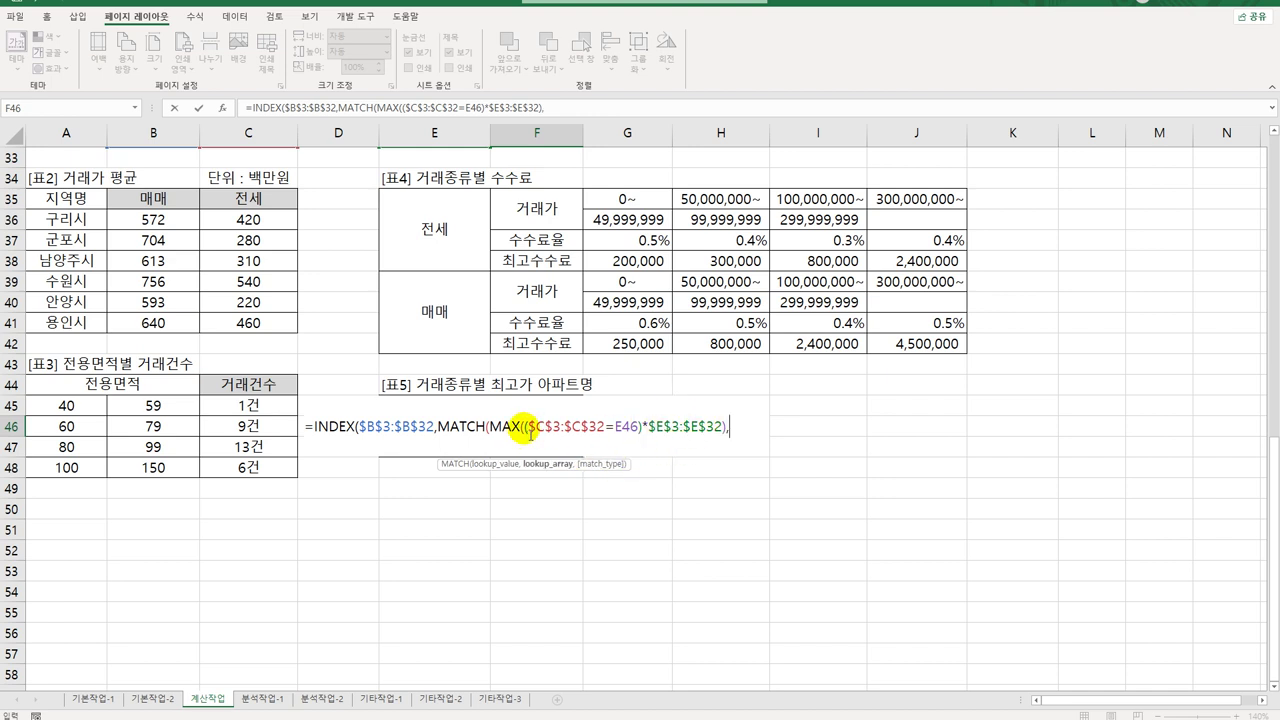
drag(534, 432, 727, 434)
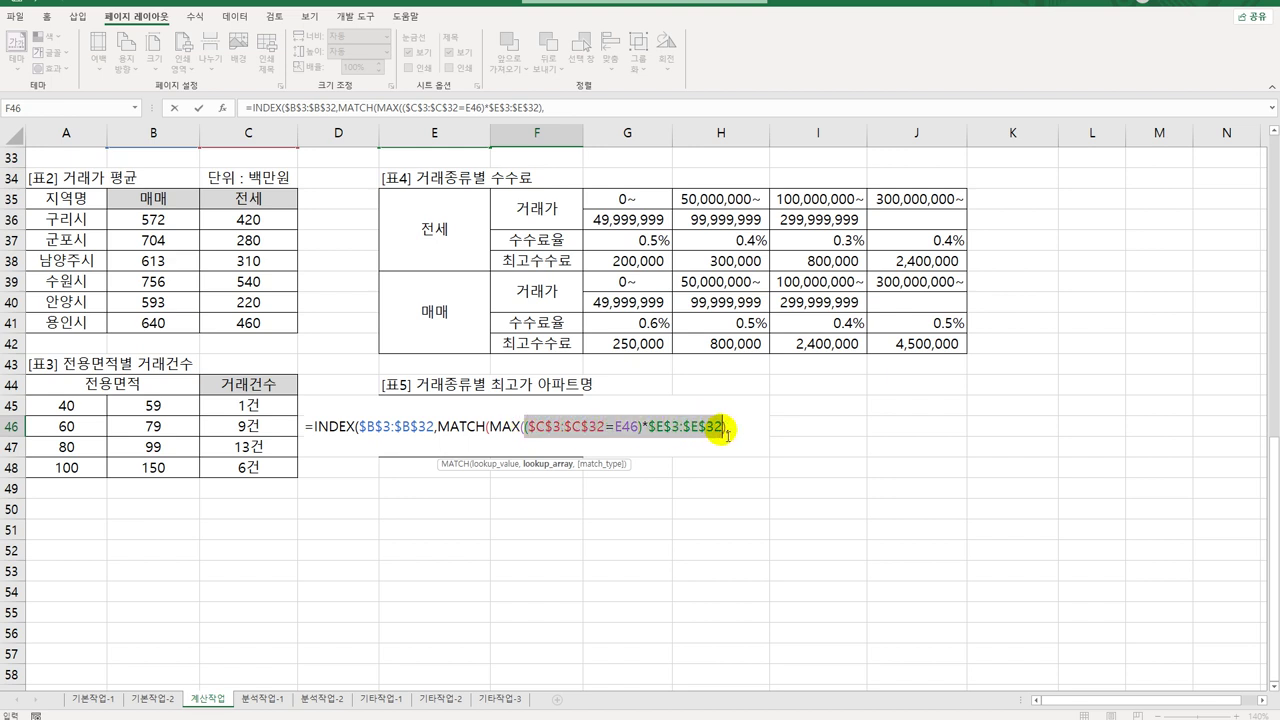
key(ctrl+c)
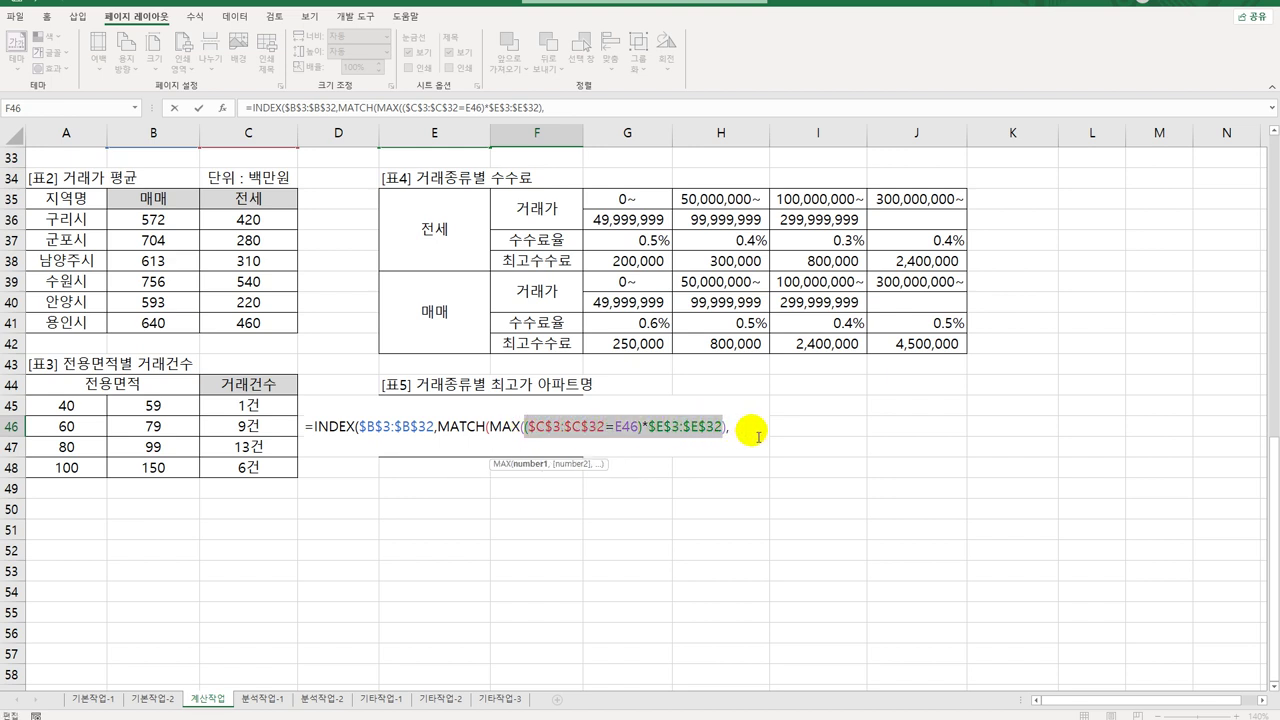
click(750, 430)
key(ctrl+v)
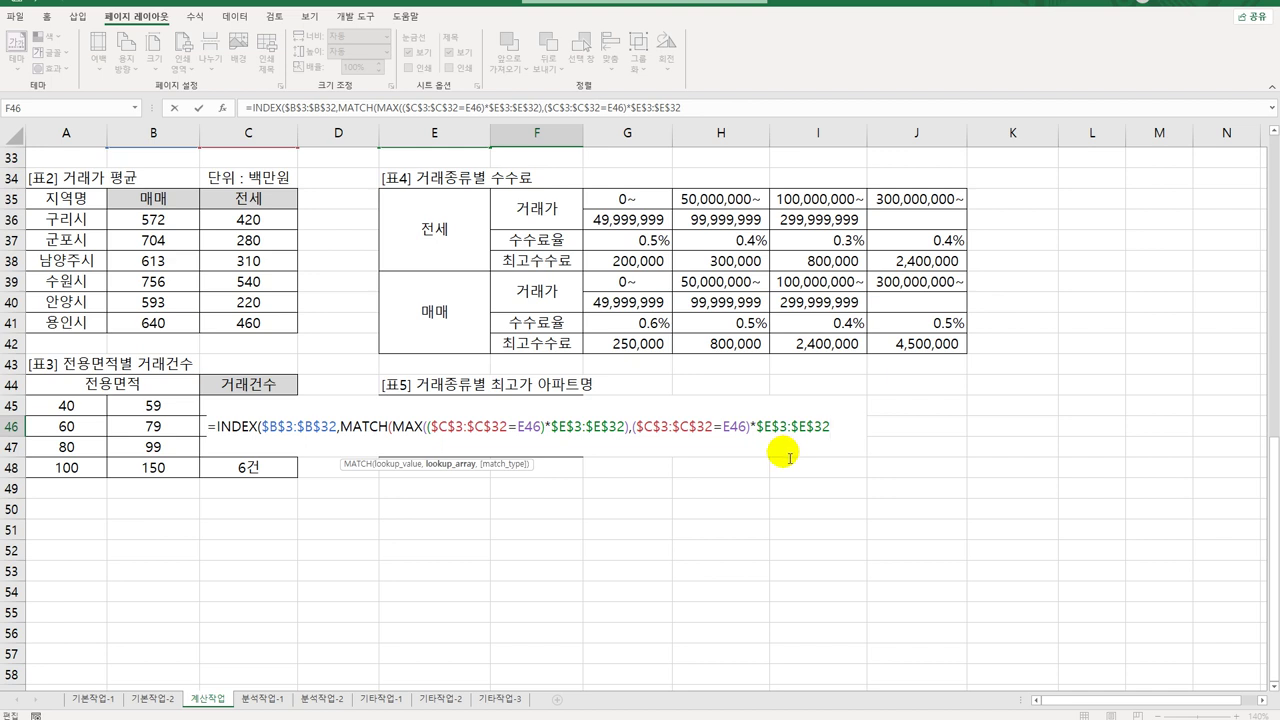
Complete the formula with MATCH type 0, enter it in F46 as an array formula, and fill it down to F47.
text(,)
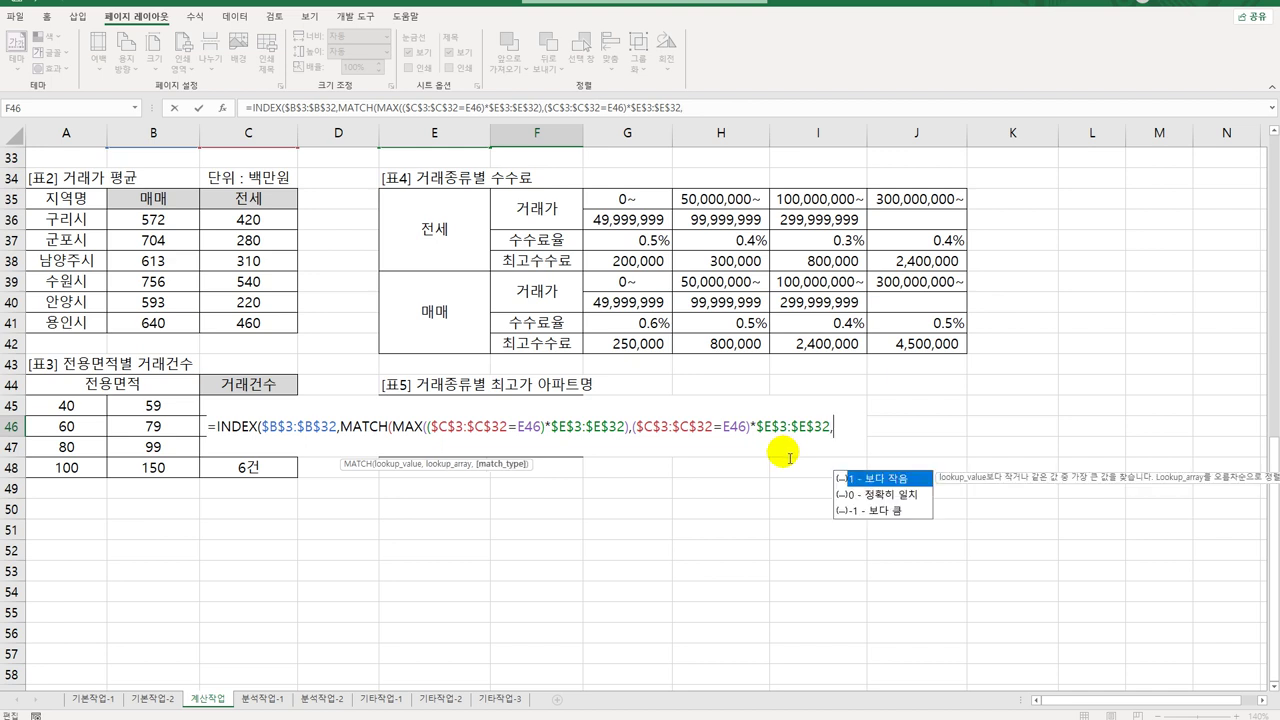
text(0))
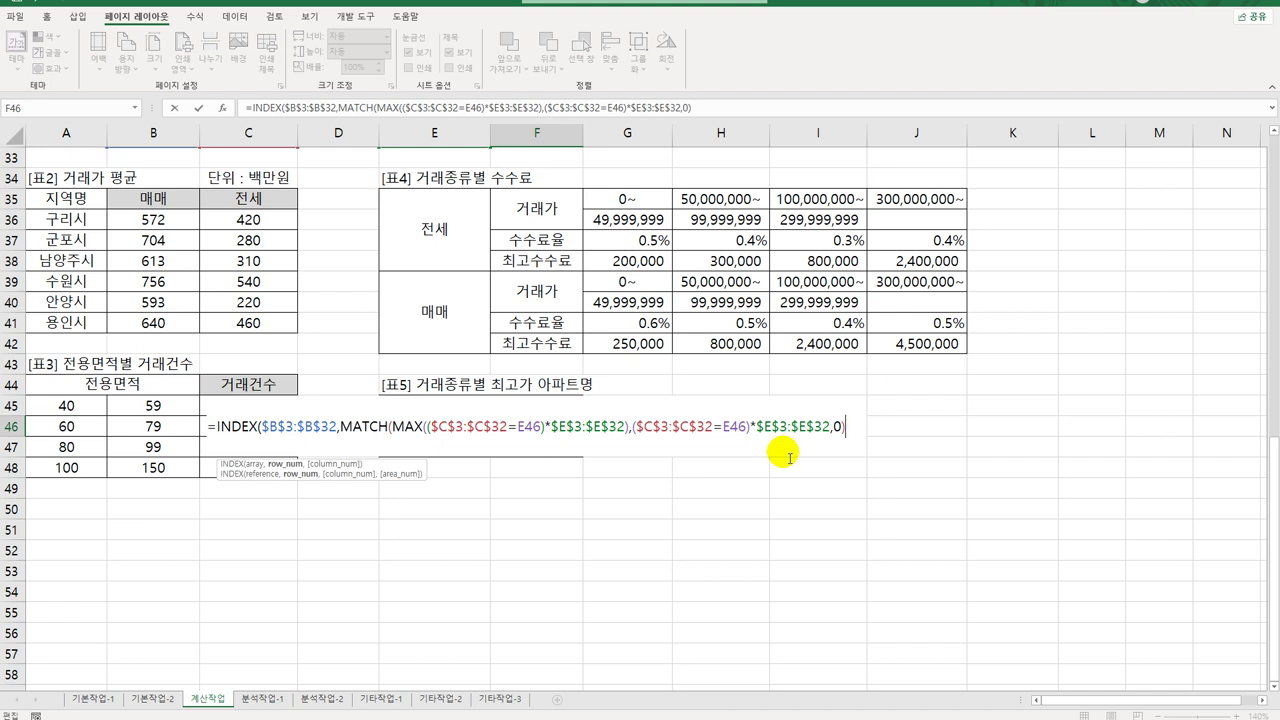
text())
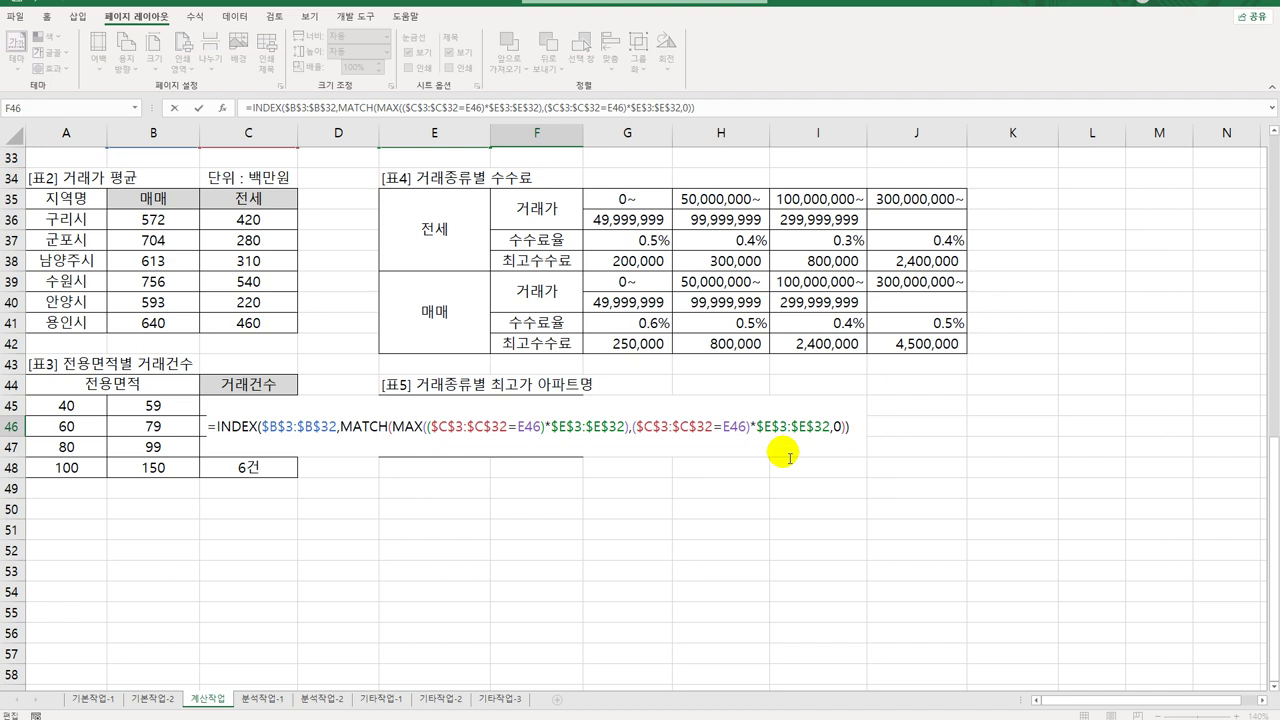
key(ctrl+shift+Return)
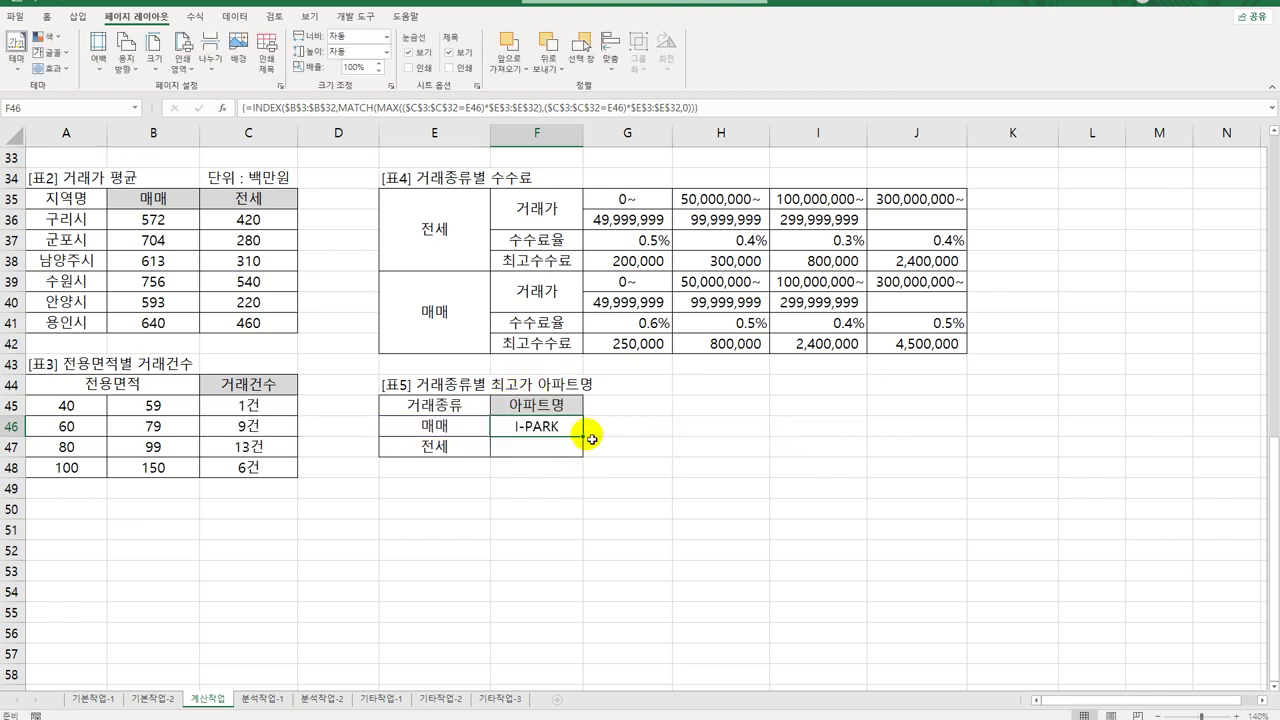
drag(586, 437, 586, 466)
click(466, 426)
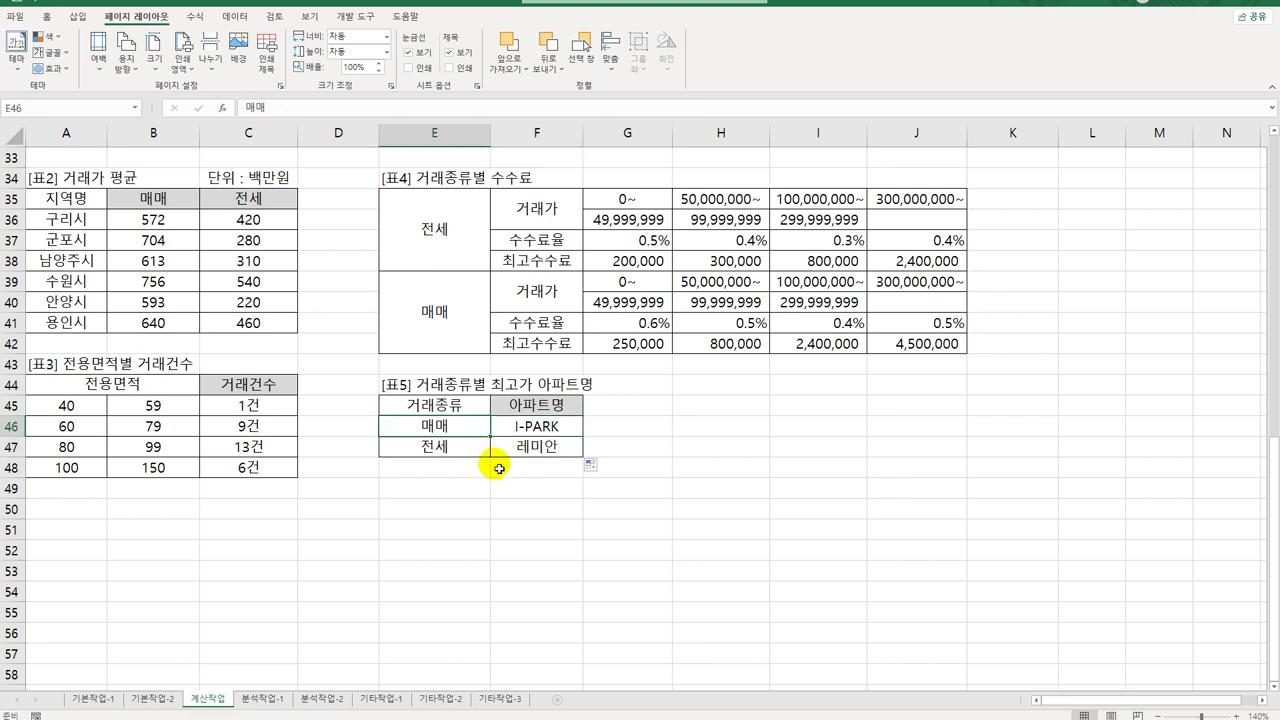
click(486, 455)
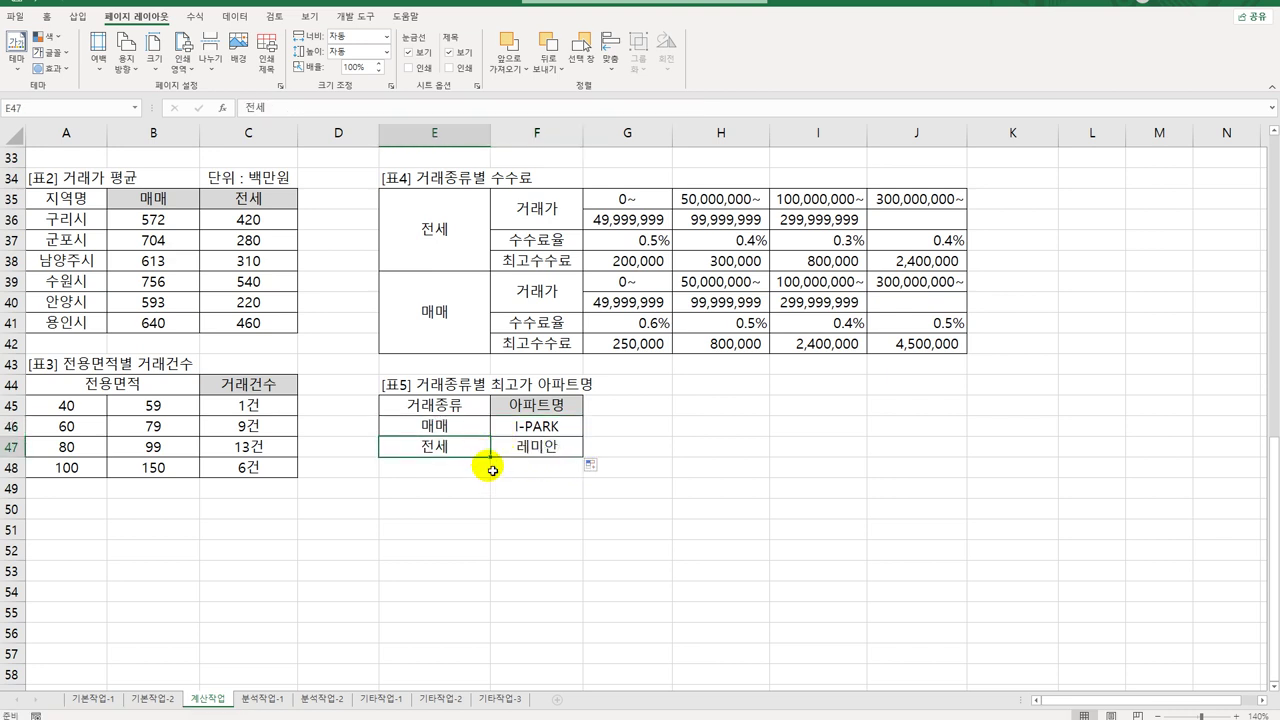
click(522, 430)
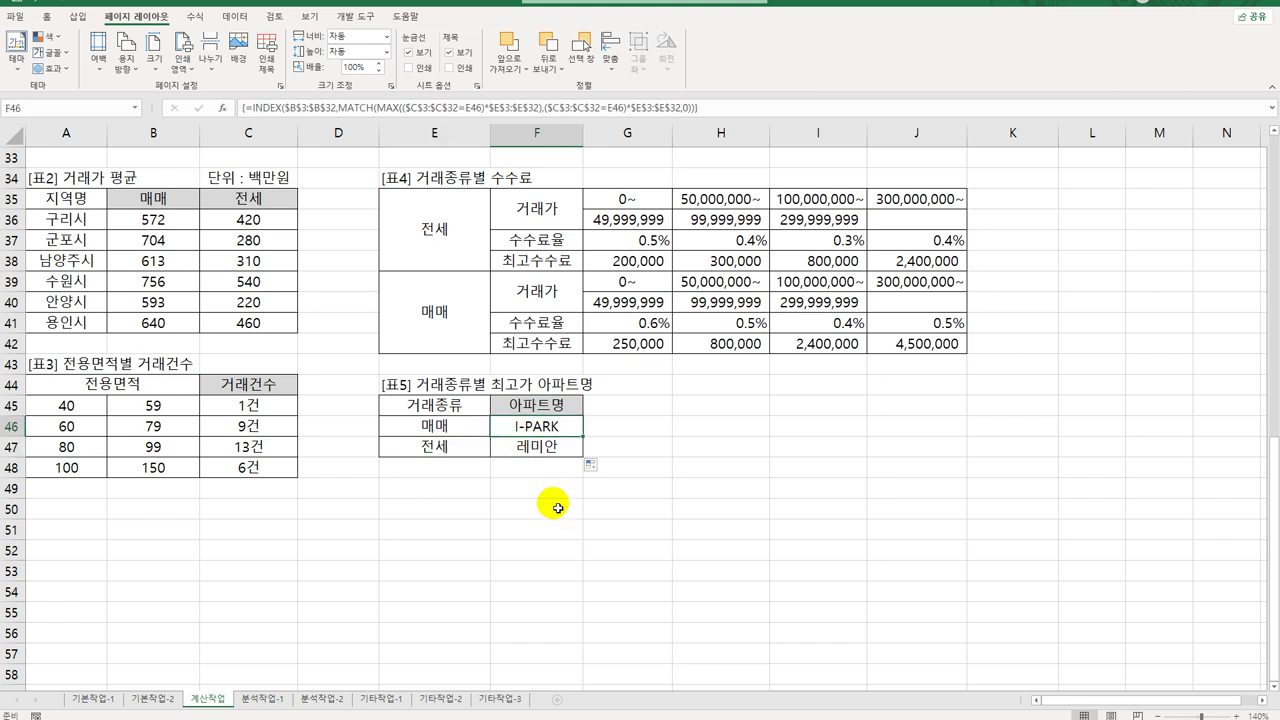
click(541, 452)
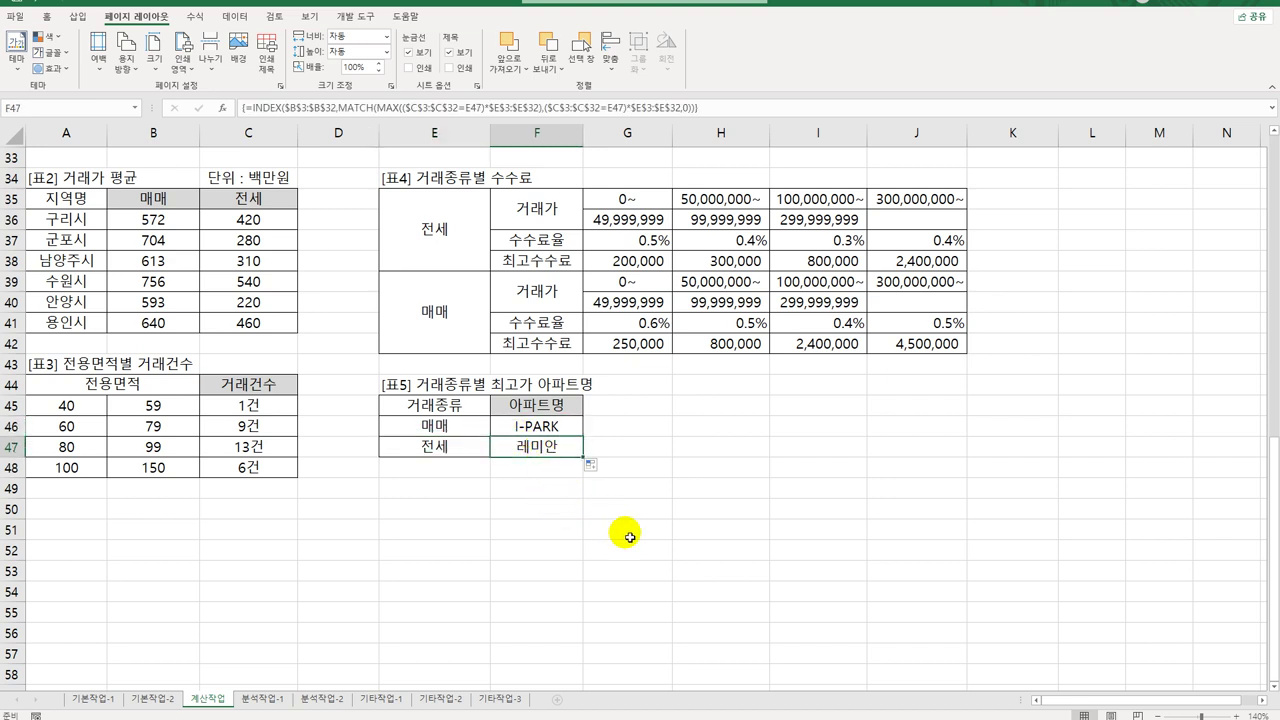
Select the first 규모 cell K3 in 표1, then open the Visual Basic editor and insert a new module.
scroll(630, 538, up, 11)
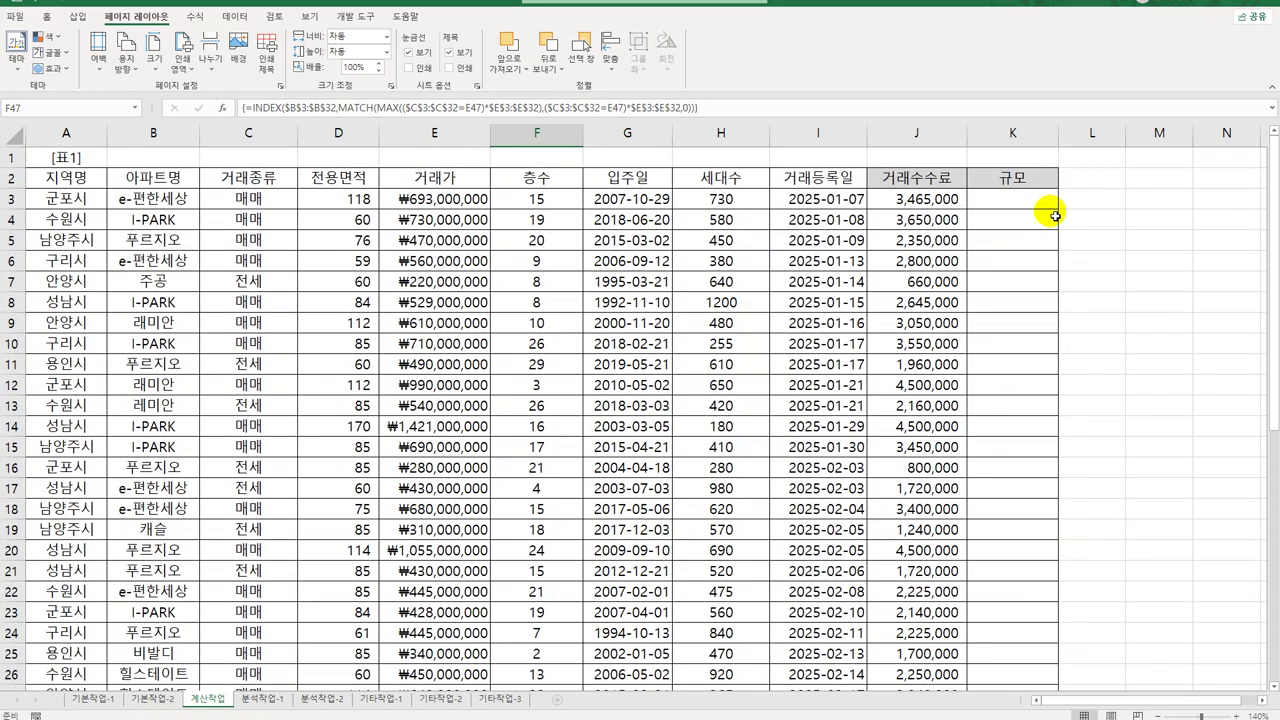
click(1038, 204)
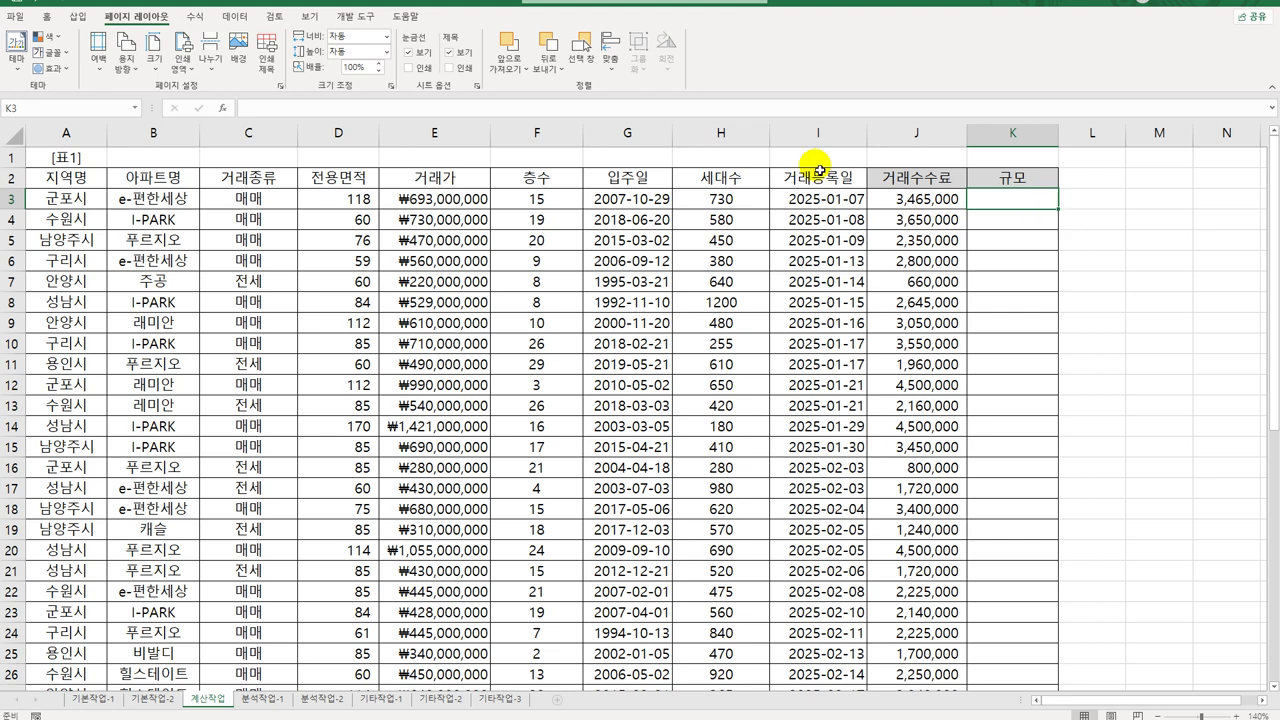
click(356, 16)
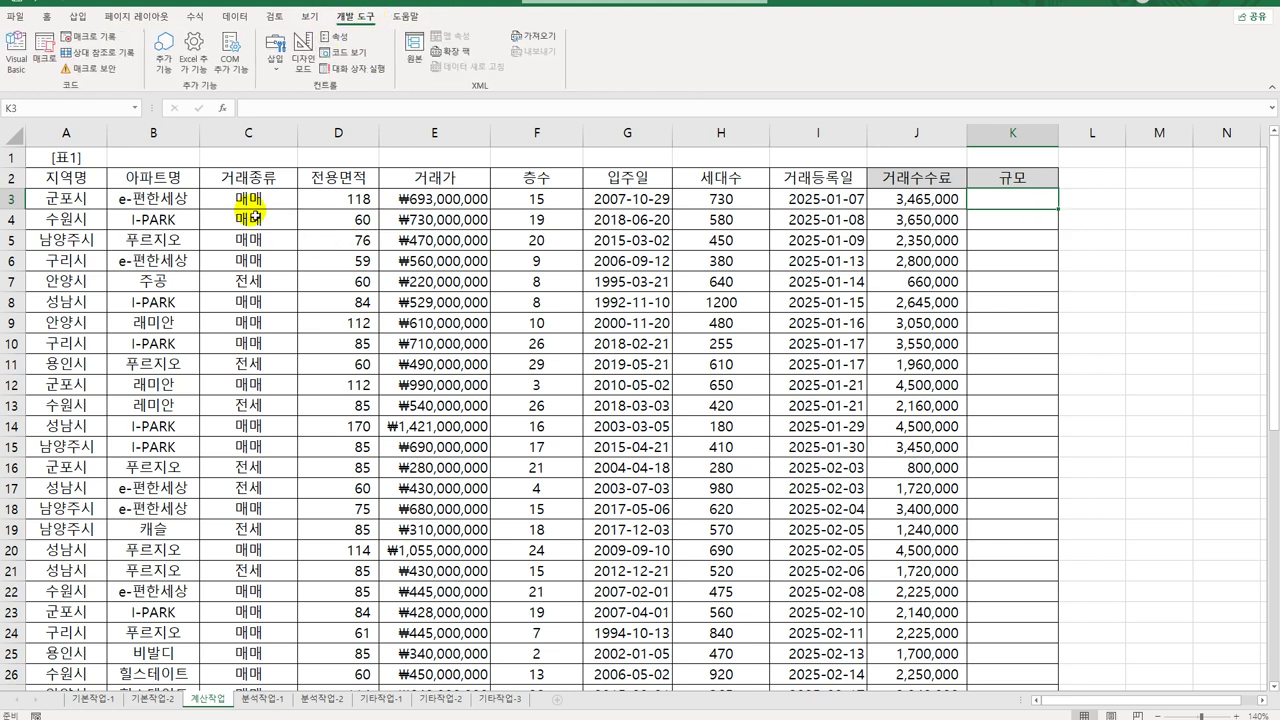
click(18, 55)
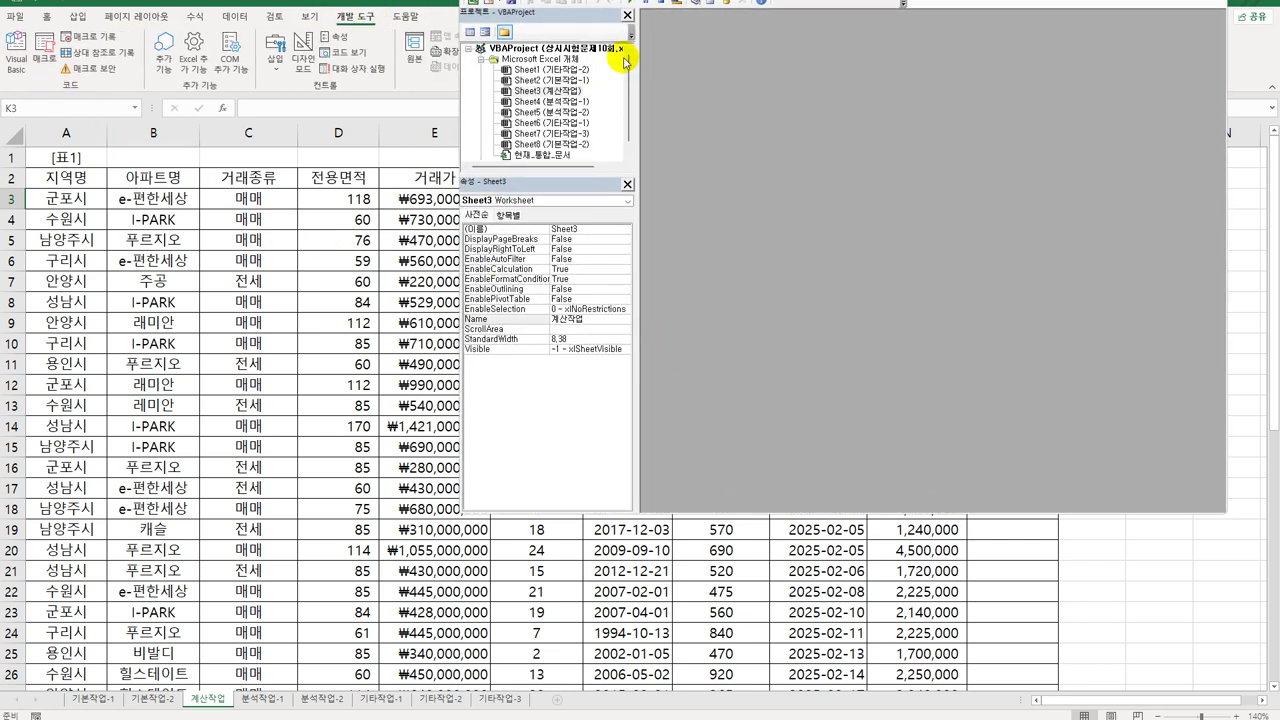
click(596, 3)
click(614, 28)
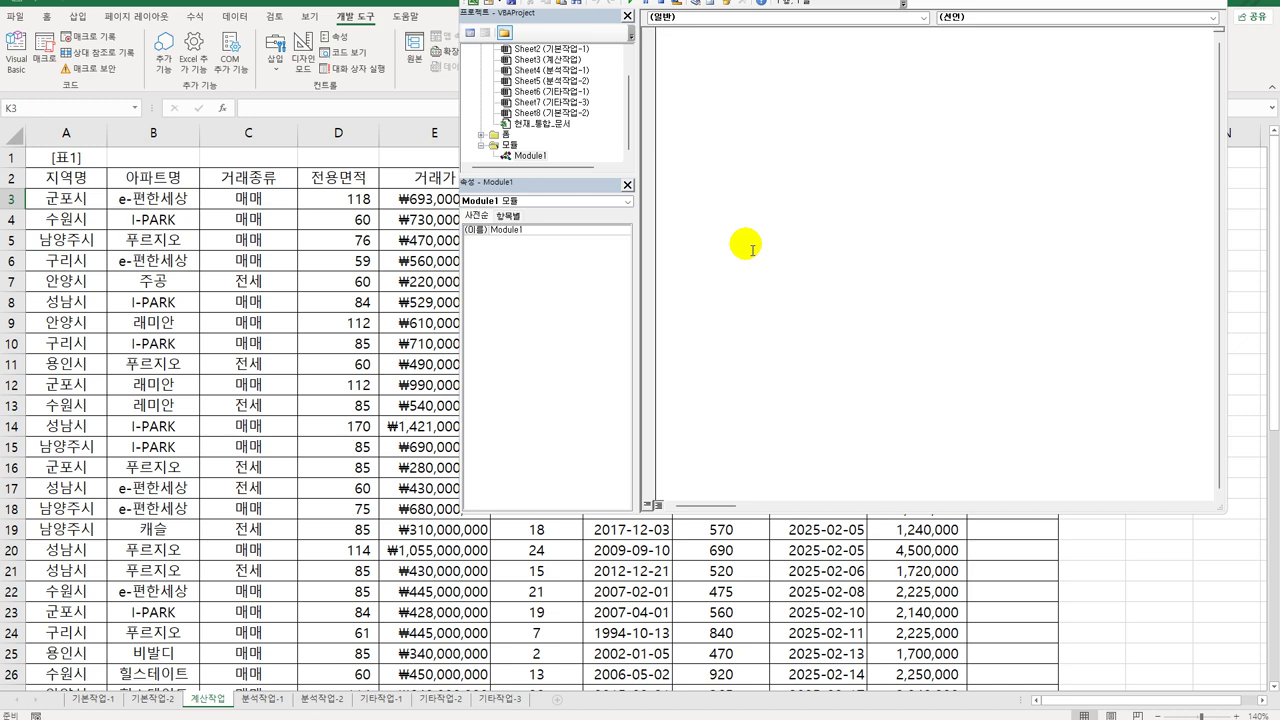
Declare the public function fn규모 with the parameter 전용면적 in the new module.
text(PUBL)
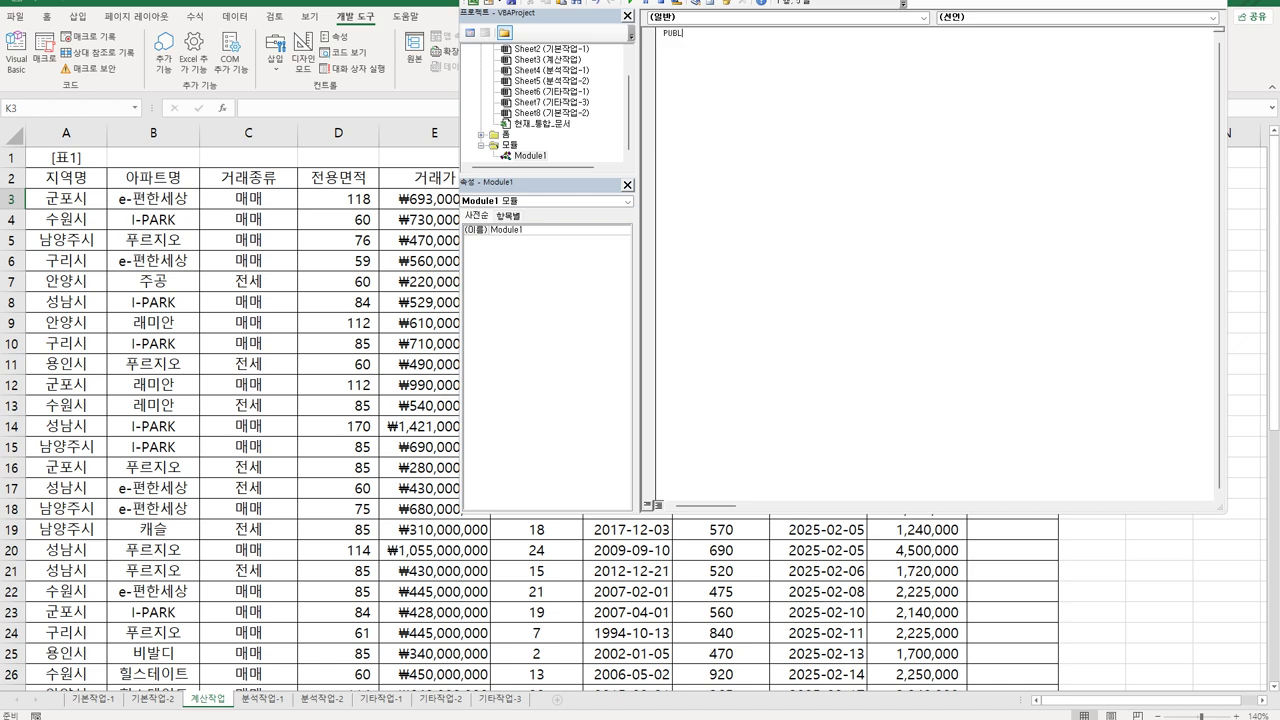
text(IC FUNCTION F)
text(m)
text(nction fn)
text(규모()
text(전용면적))
key(Return)
key(Return)
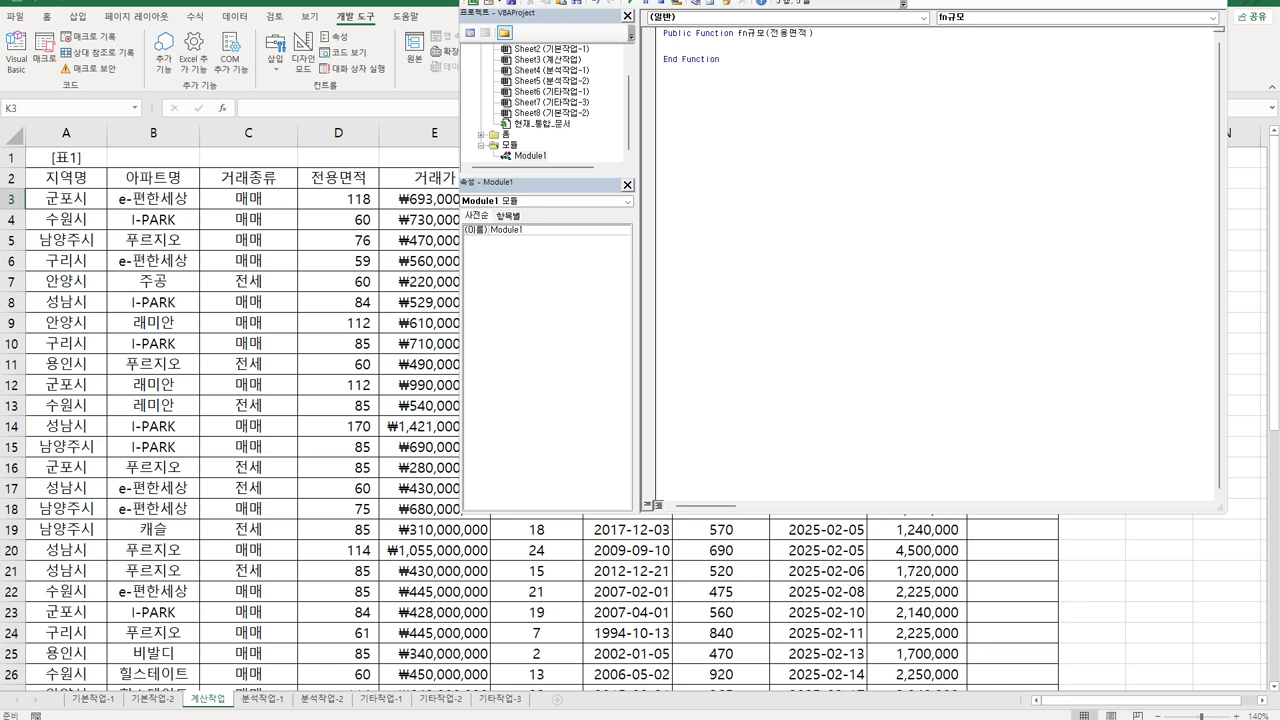
Add an If branch to fn규모 that returns "소형" when 전용면적 < 62.
key(Tab)
text(iF 전용며적 < 62 Then)
key(Return)
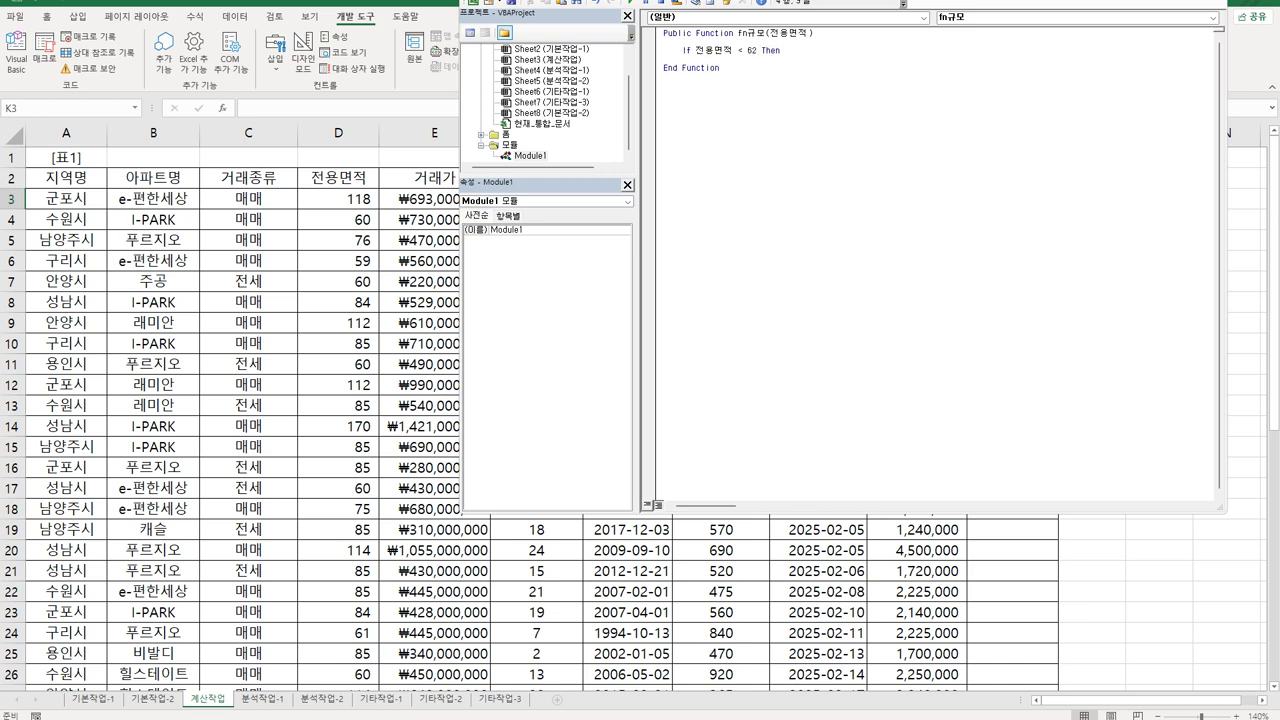
text(루)
key(BackSpace)
text(fnㄱ)
text(규모 = "소형)
text( "th)
text(형")
key(Return)
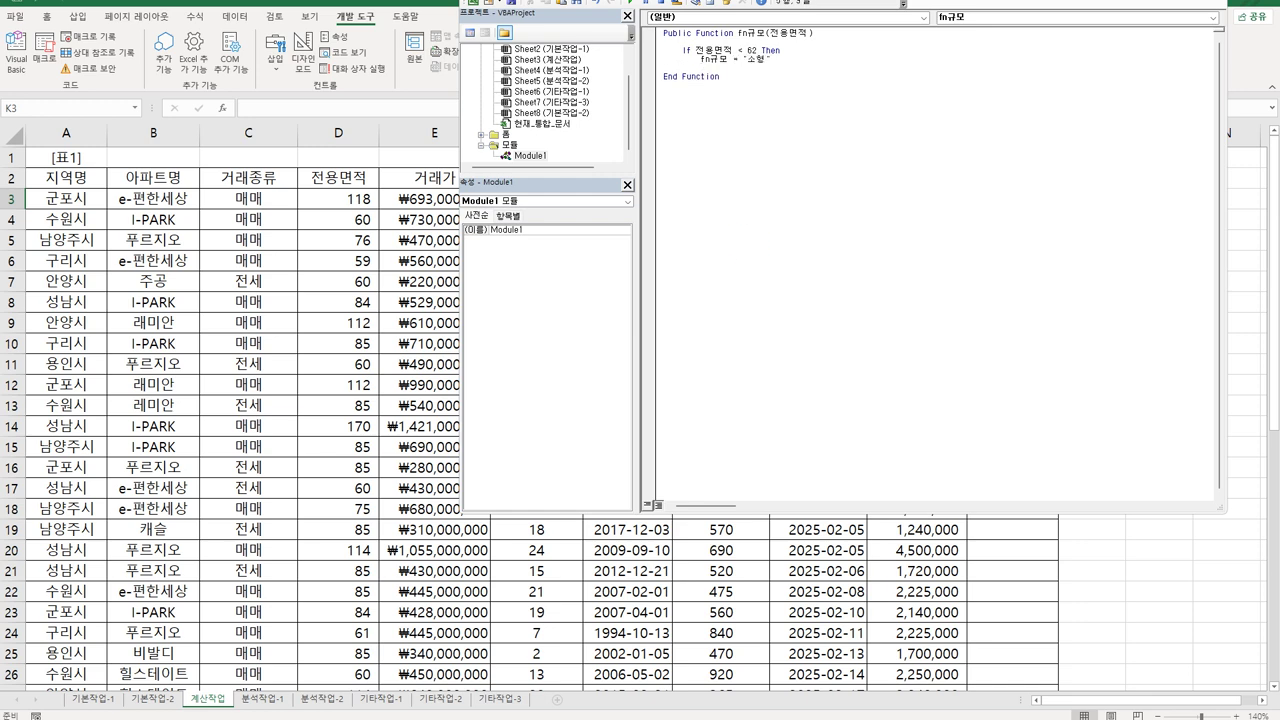
Duplicate the two lines of the 전용면적 < 62 If branch directly below it in fn규모.
key(Up)
key(Up)
key(shift+Down)
key(shift+End)
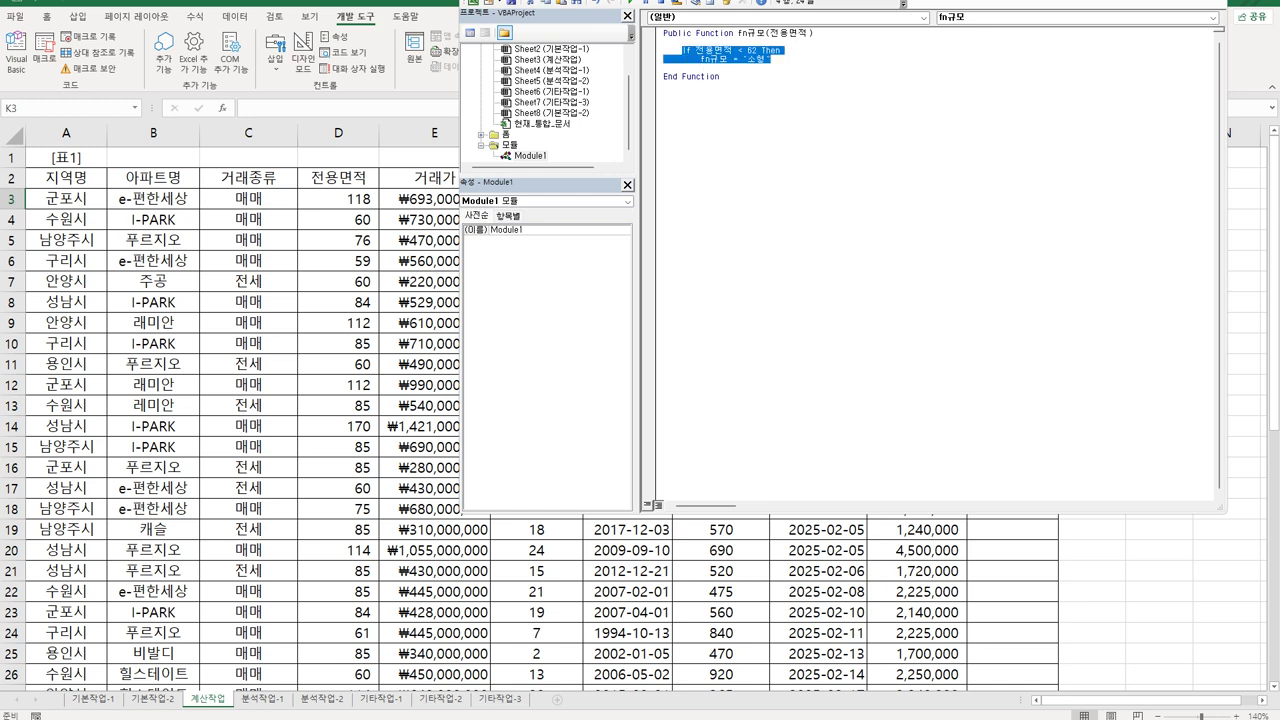
key(ctrl+c)
key(Down)
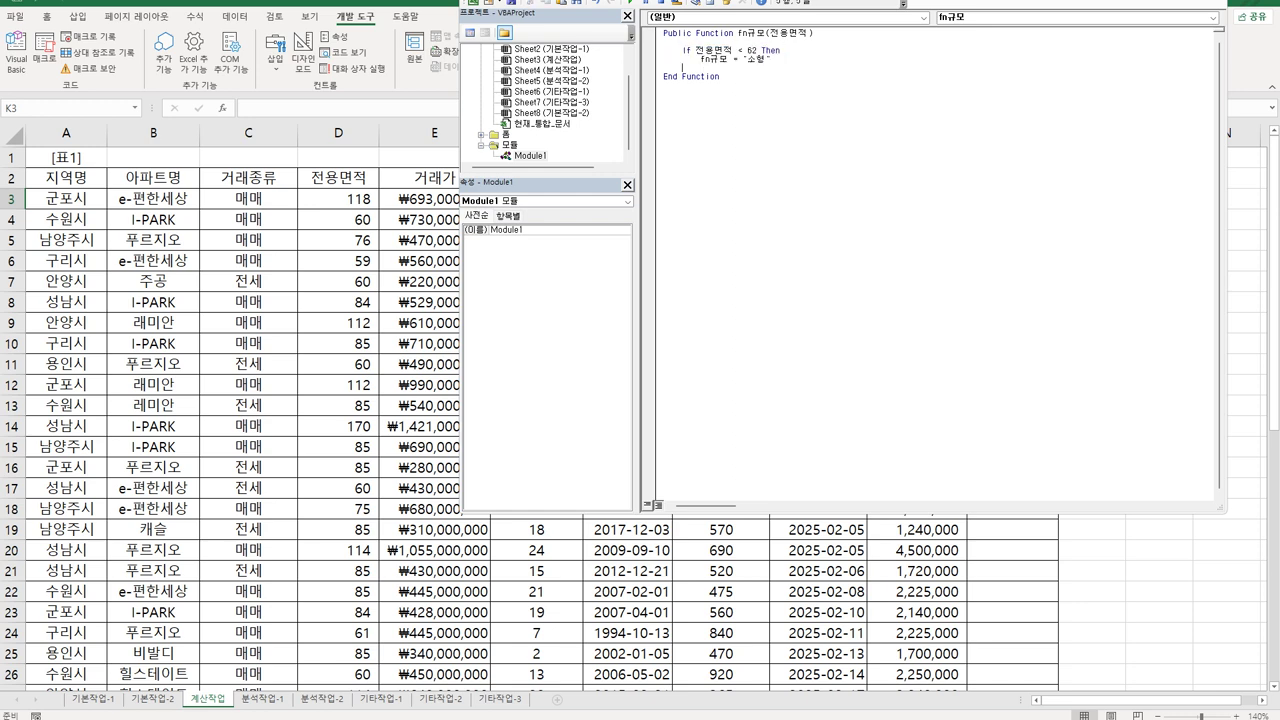
key(ctrl+v)
Turn the duplicated branch into an ElseIf that returns "중형" when 전용면적 < 96.
click(683, 67)
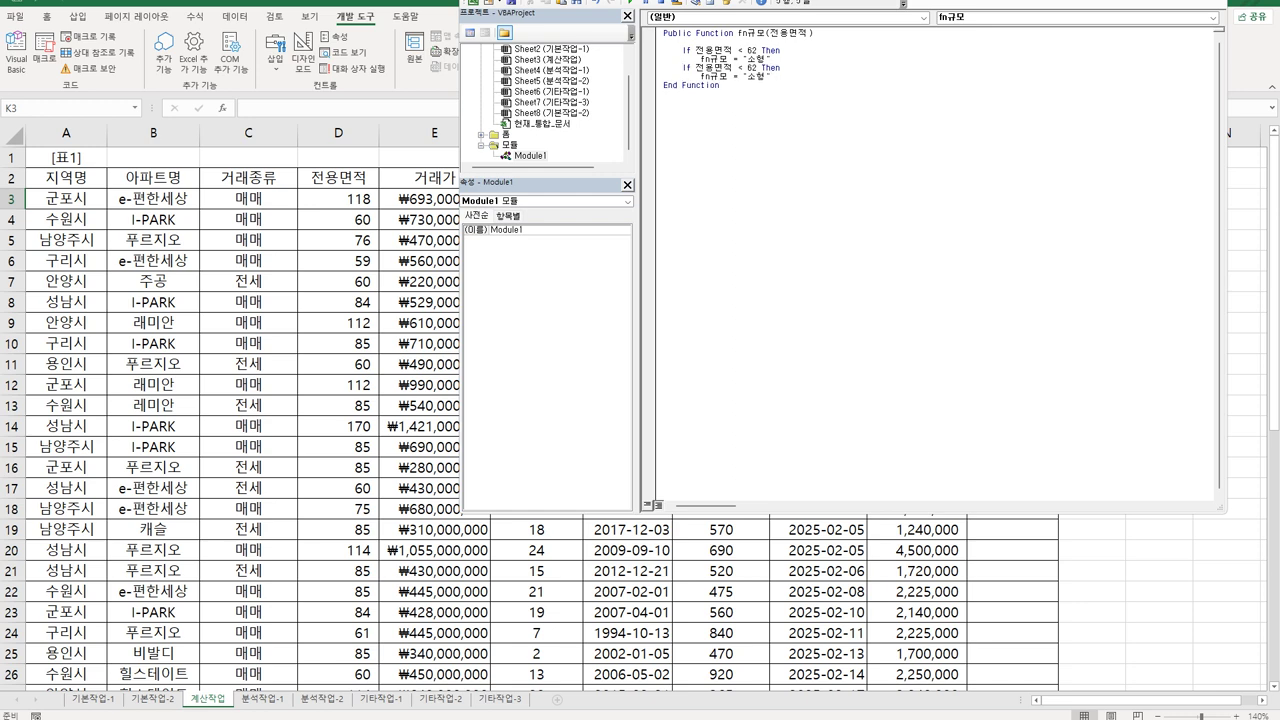
text(else)
key(shift+Right)
key(shift+Right)
text(96)
key(shift+Right)
text(중)
key(Return)
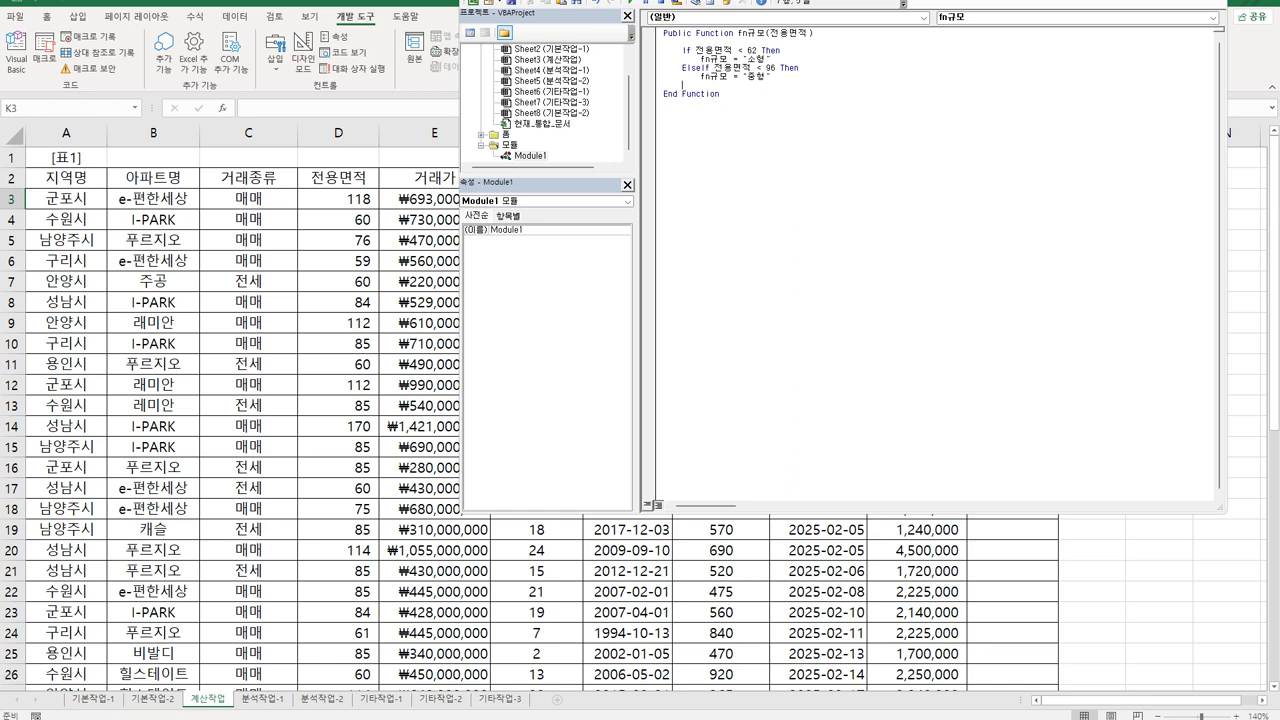
Add an Else branch to fn규모 that returns "대형", reusing a copy of the "중형" assignment line.
text(Else)
key(Return)
key(Up)
key(Up)
key(shift+End)
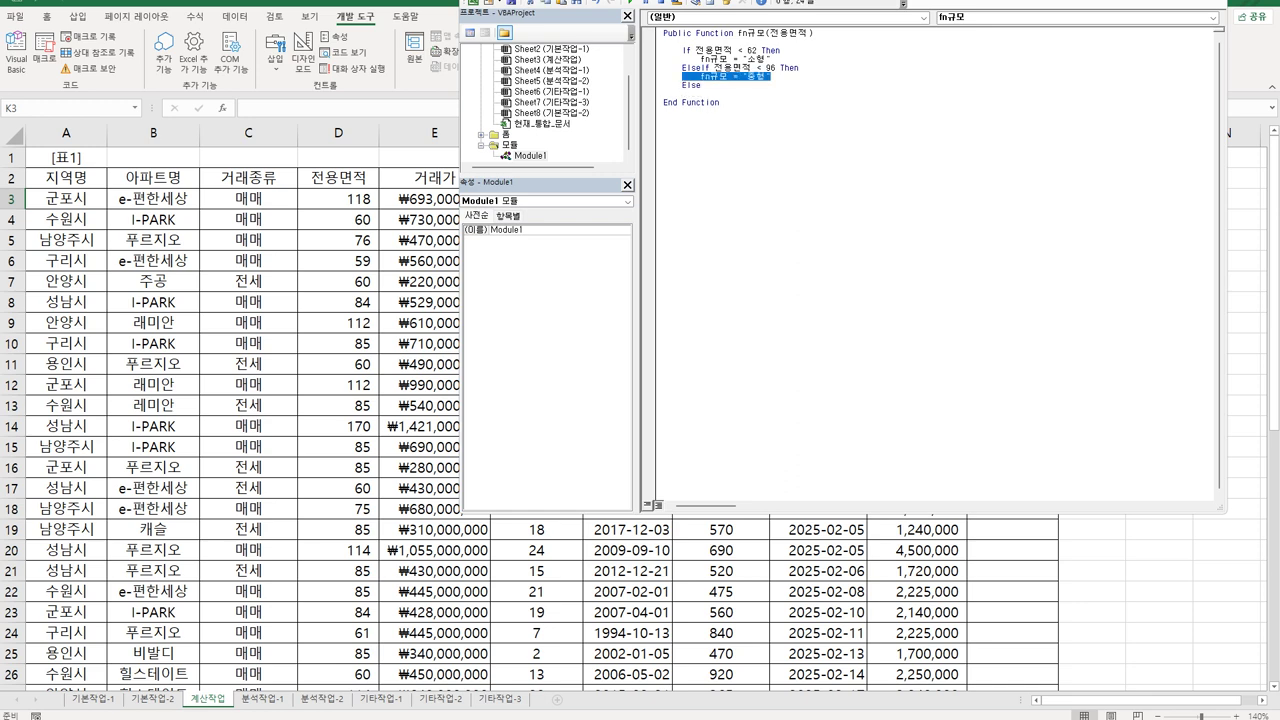
key(ctrl+c)
key(Down)
key(Down)
key(ctrl+v)
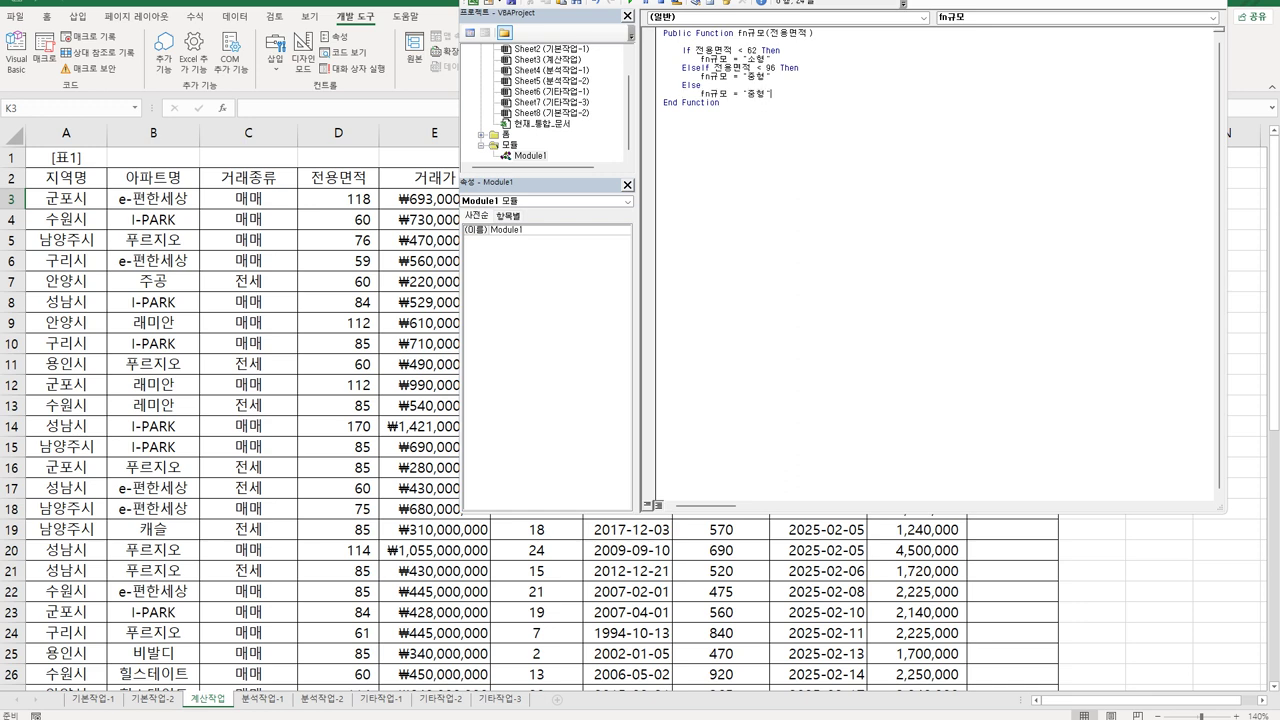
key(shift+Right)
text(대)
Close the conditional block with End If and return from the Visual Basic editor to the worksheet.
key(End)
key(Return)
text(End If)
key(Return)
click(778, 244)
key(alt+q)
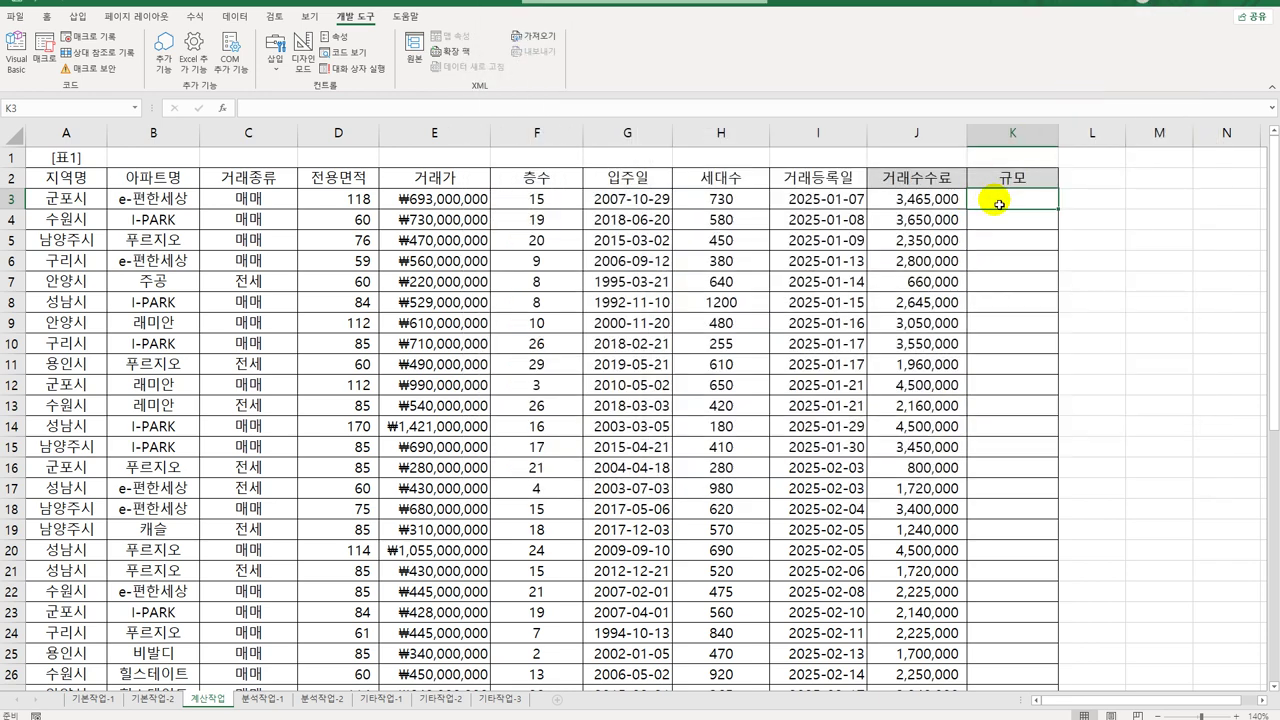
Insert the user-defined function fn규모 in K3 with D3 as the 전용면적 argument, and fill it down the 규모 column.
click(222, 109)
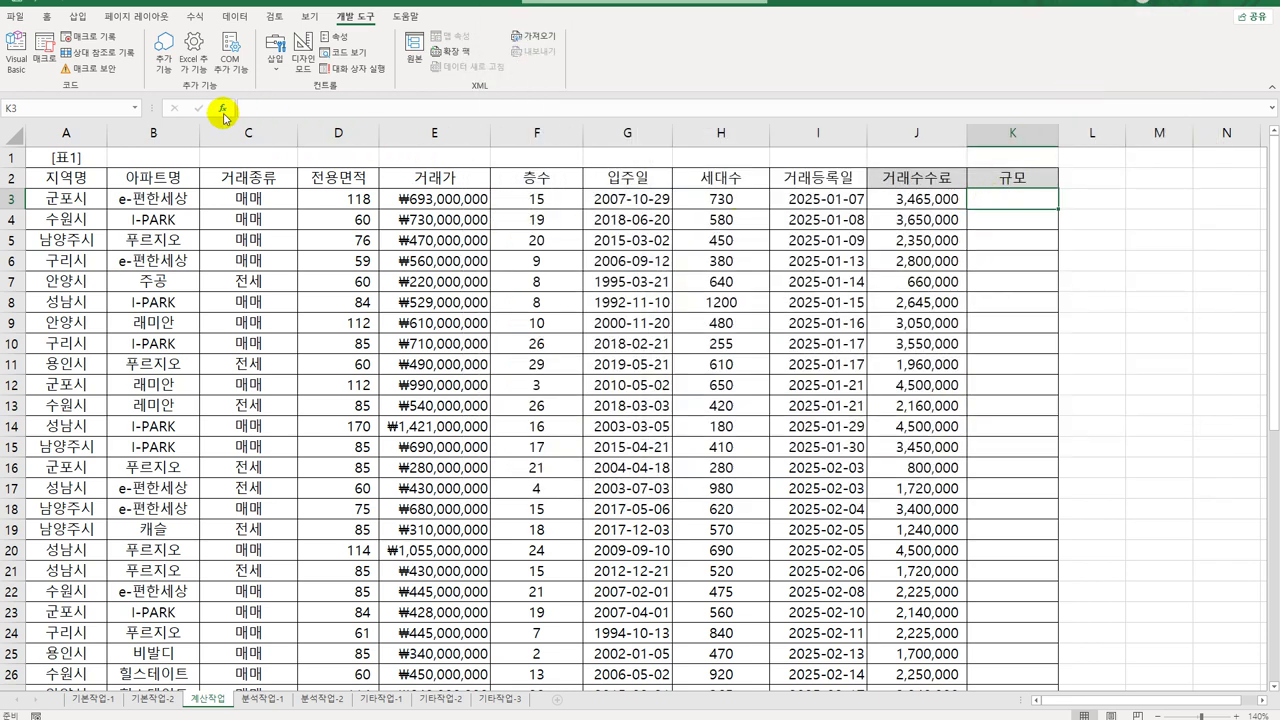
click(645, 288)
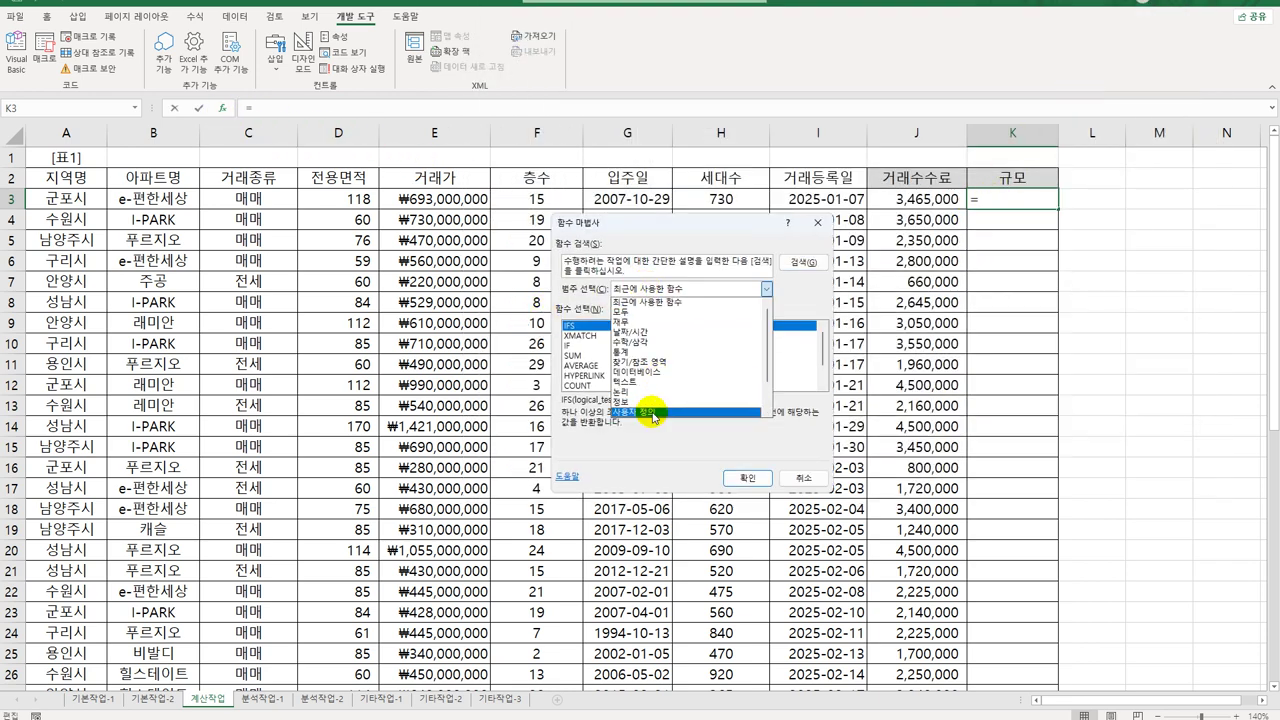
click(650, 405)
click(747, 478)
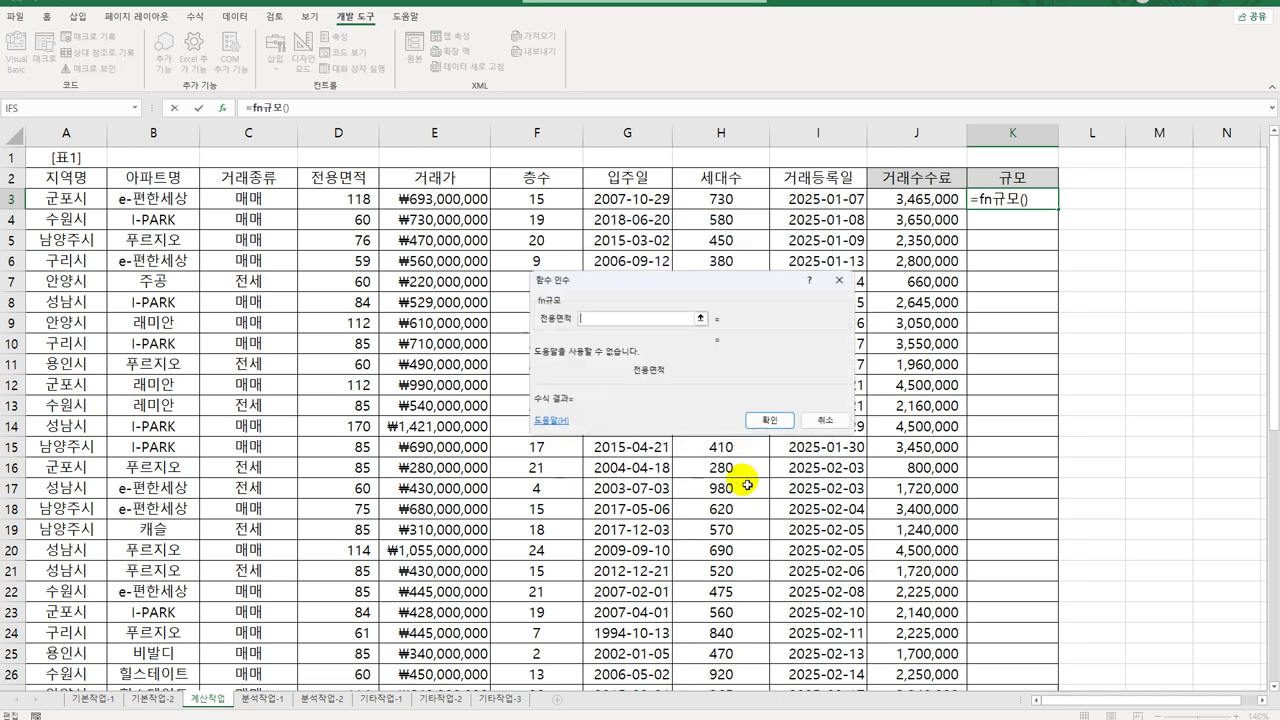
click(364, 198)
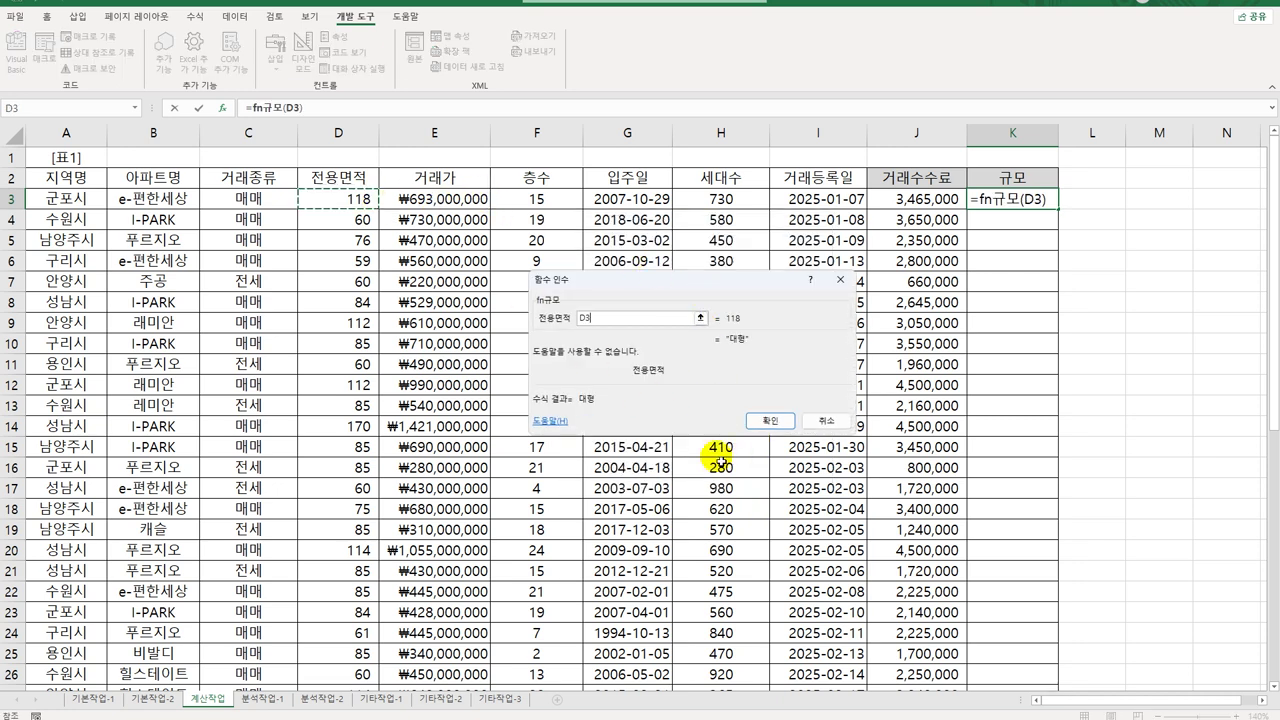
click(772, 422)
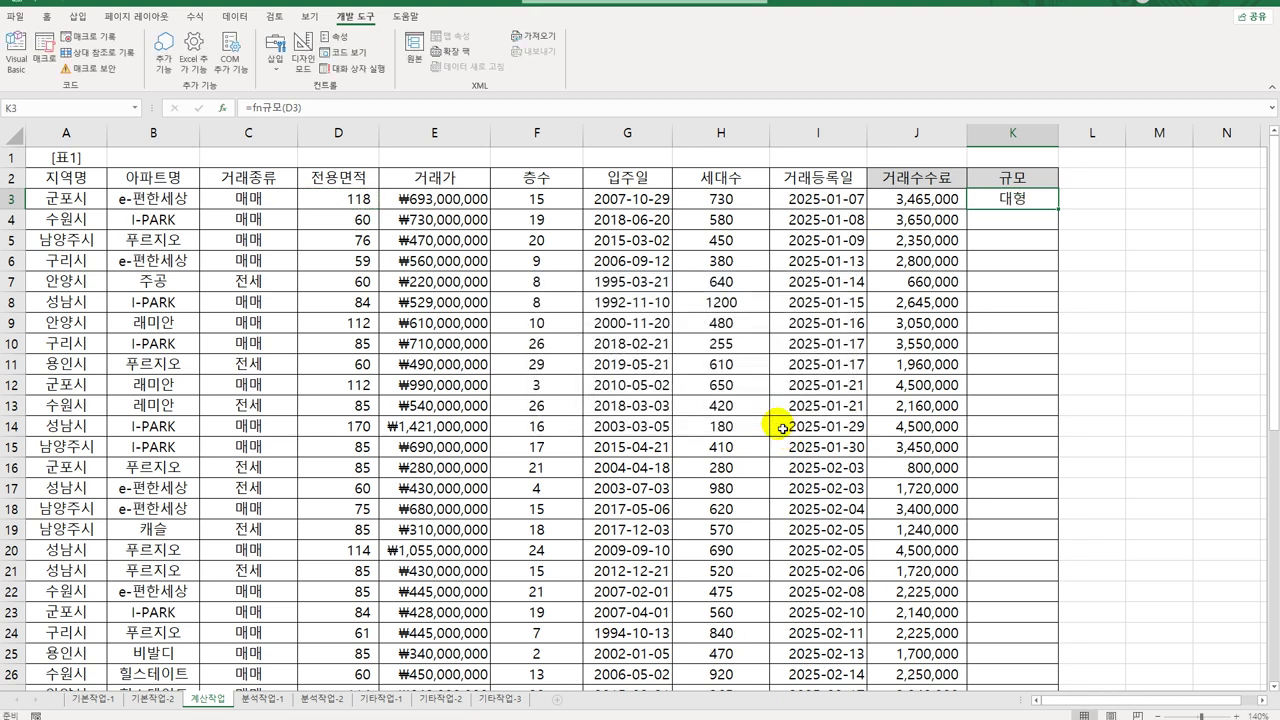
double_click(1062, 211)
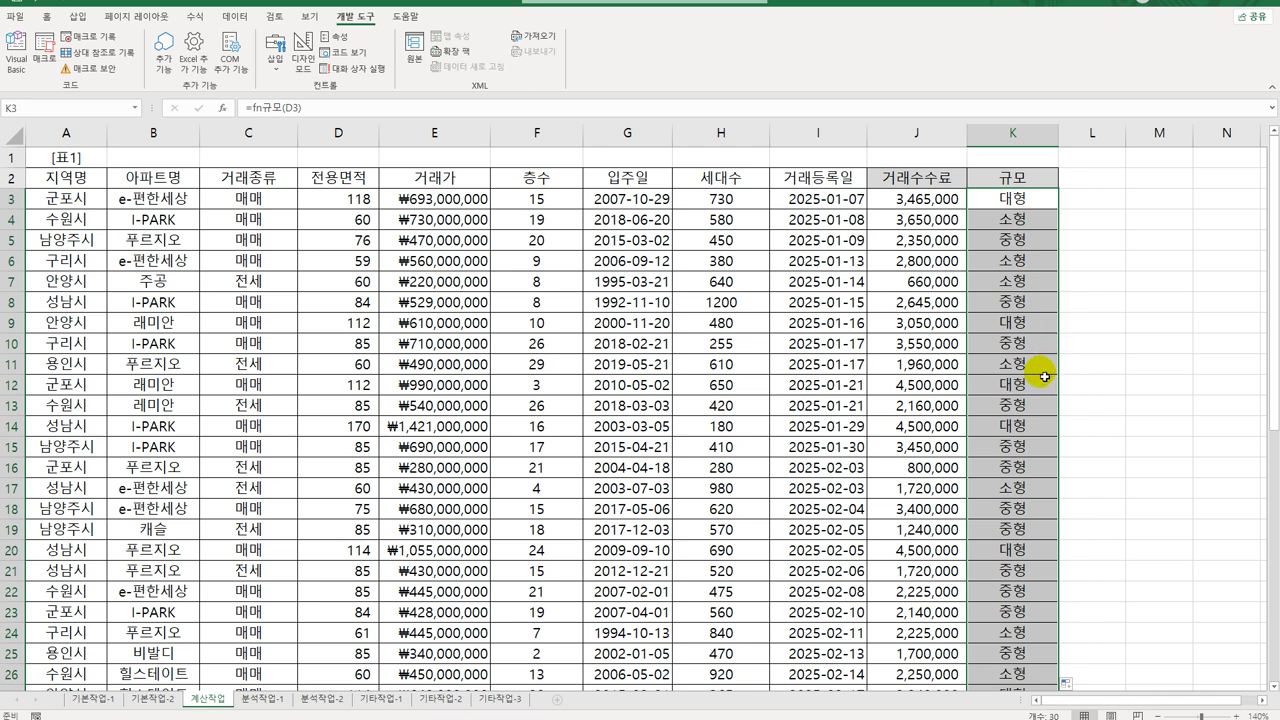
click(1044, 372)
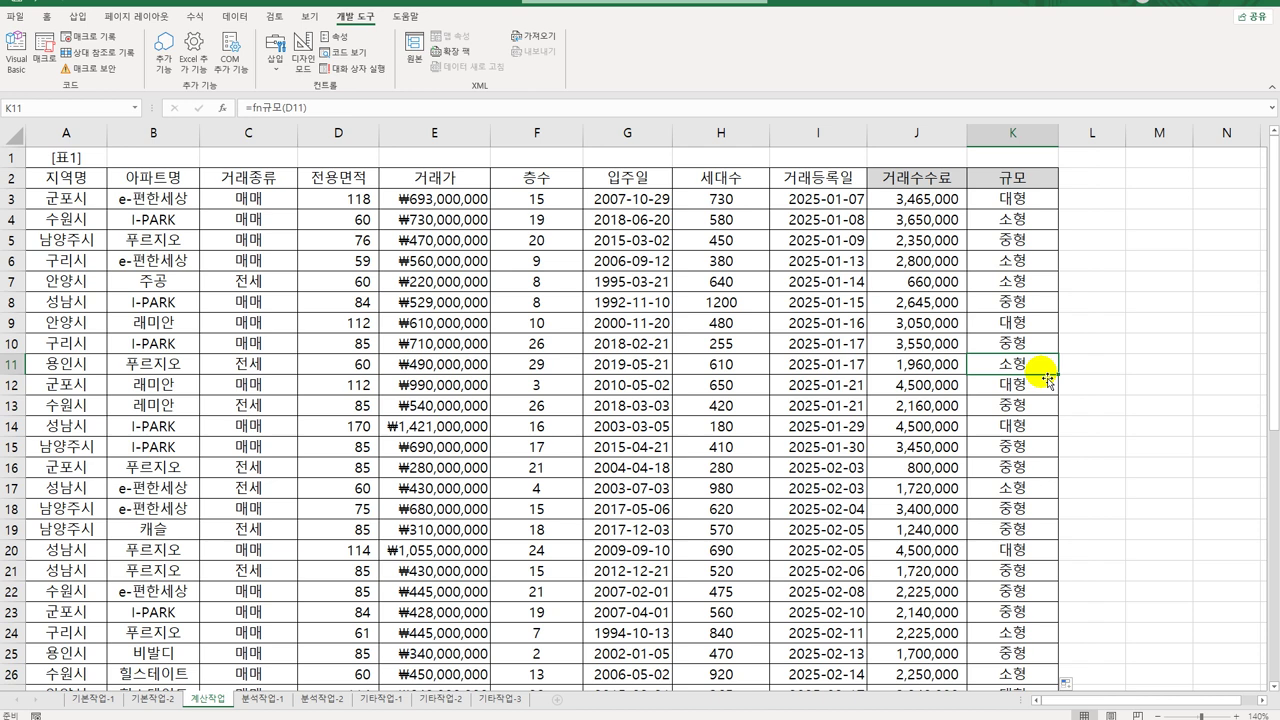
Start creating a PivotTable at cell B2 of the existing 분석작업-1 sheet.
click(284, 698)
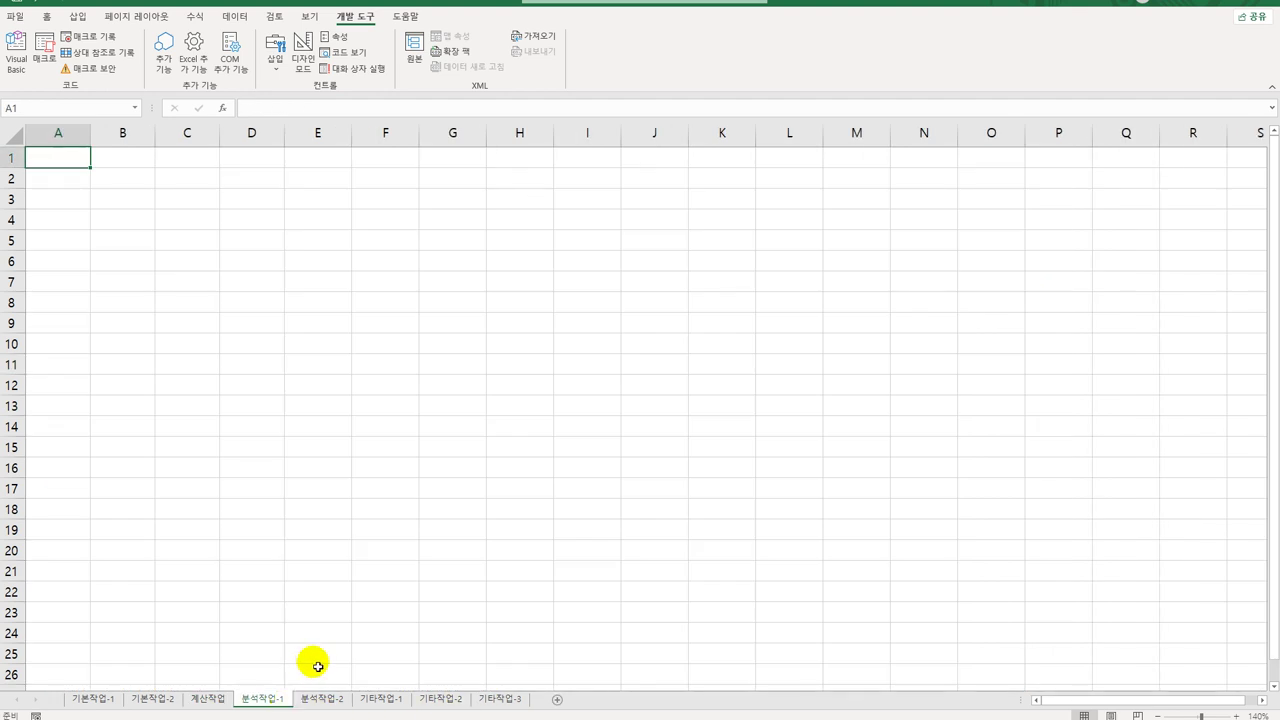
click(139, 190)
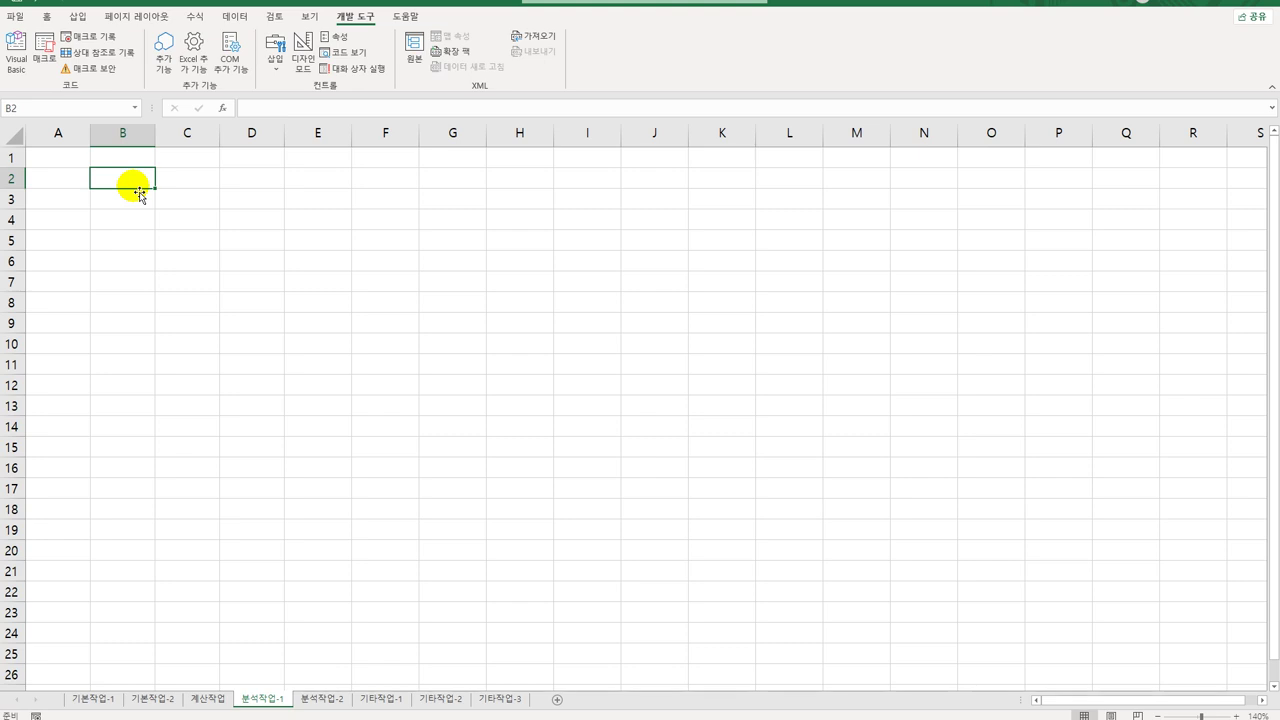
click(78, 16)
click(12, 62)
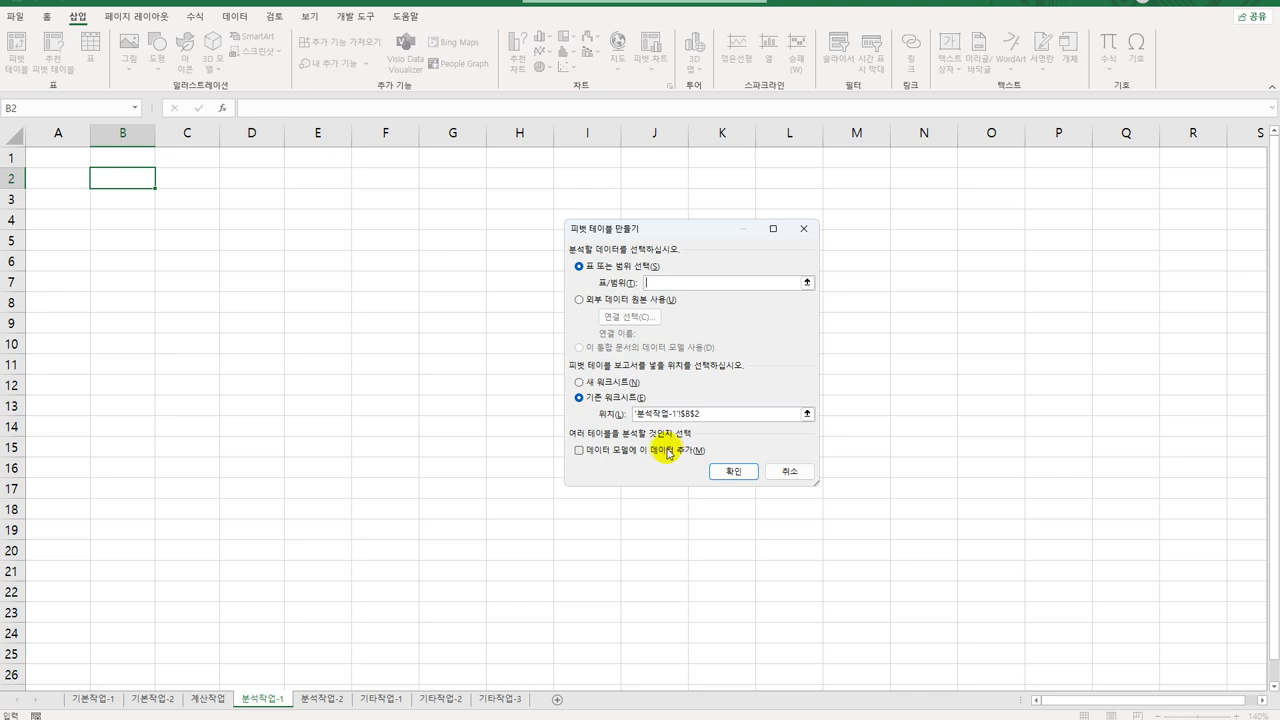
Add the pivot table's data to the data model and choose a connection to an external data source.
click(610, 452)
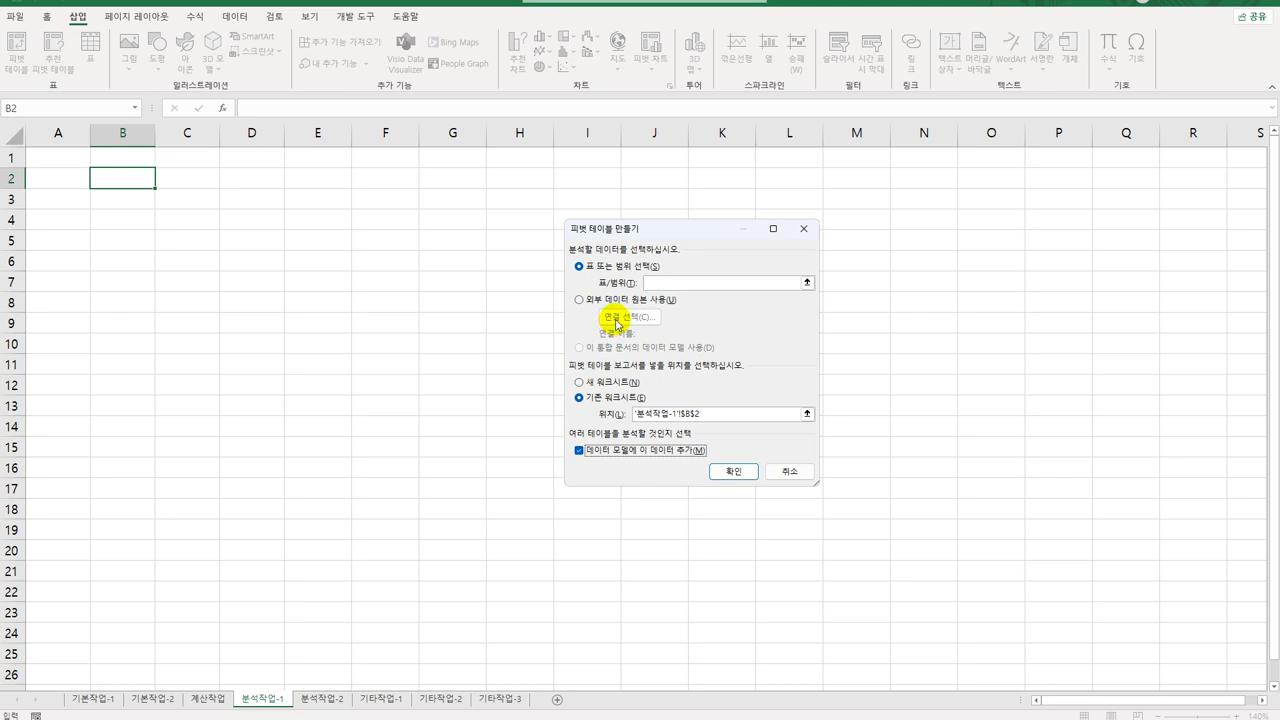
click(588, 299)
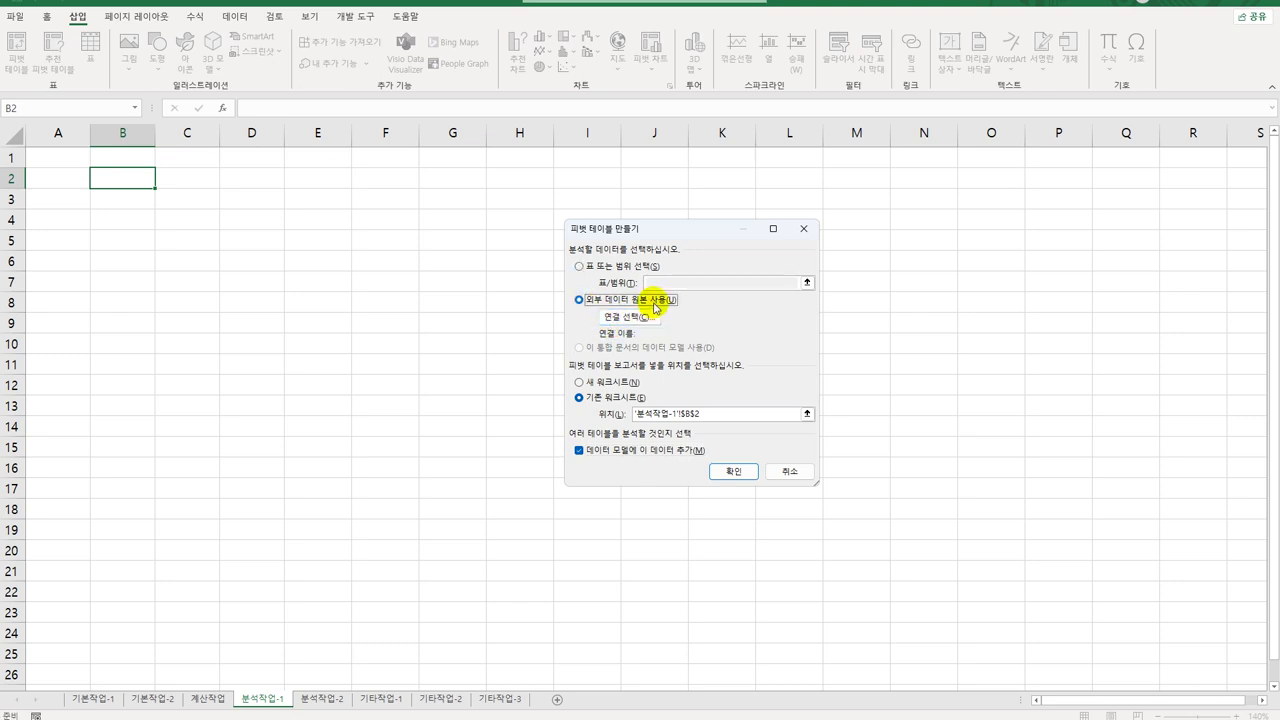
click(630, 316)
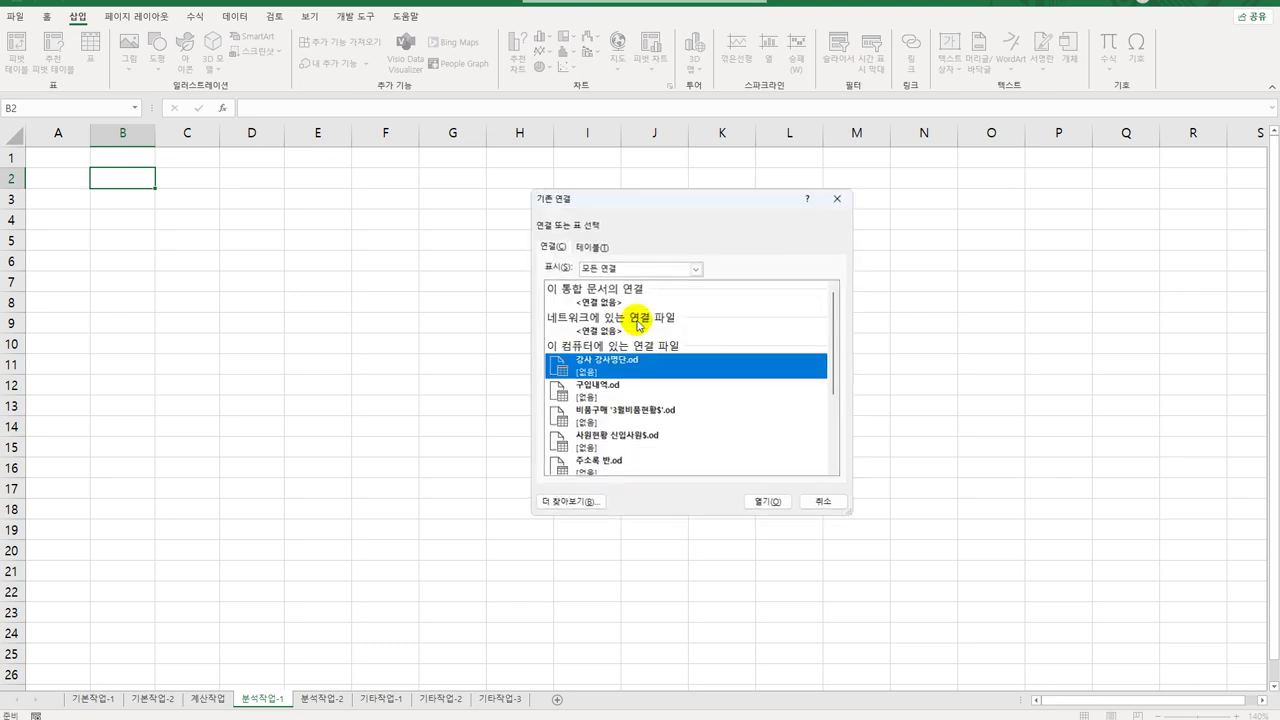
Browse to C:\컴활1급\3권_문제집\스프레드시트 상시시험문제 and open 아파트거래현황.csv as the data source.
click(567, 506)
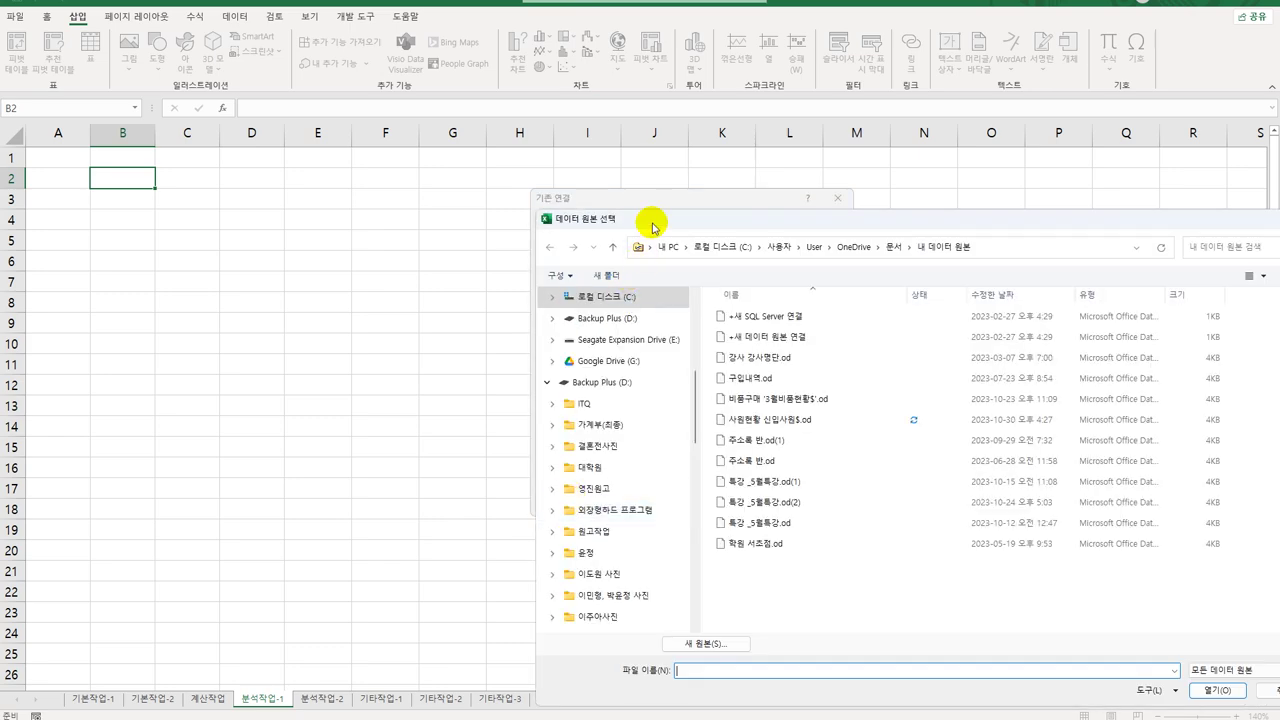
scroll(484, 252, up, 4)
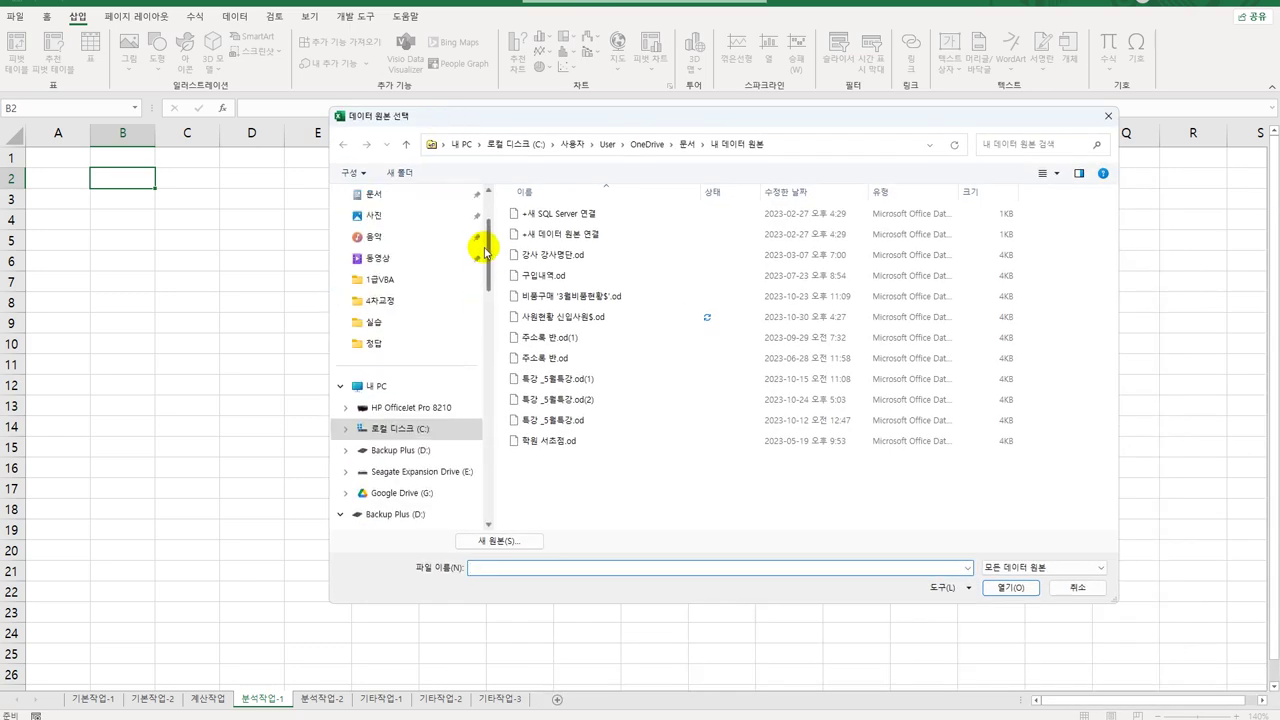
click(415, 428)
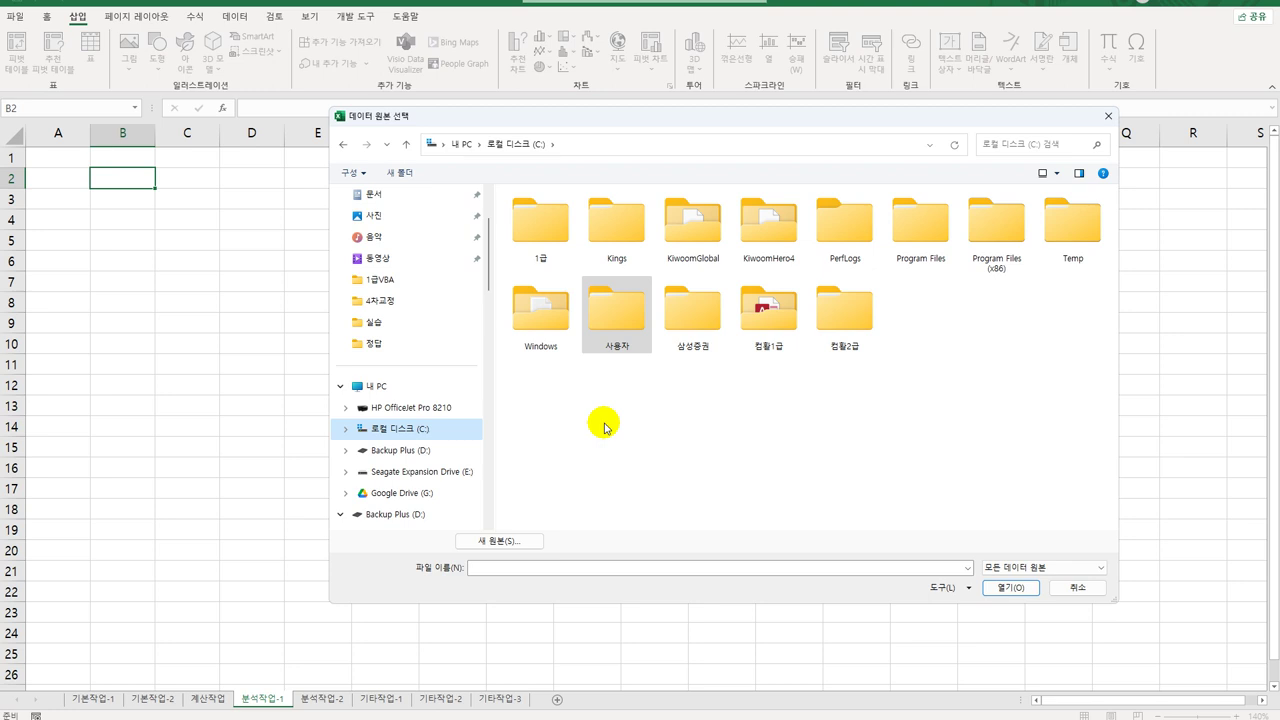
double_click(763, 332)
double_click(590, 253)
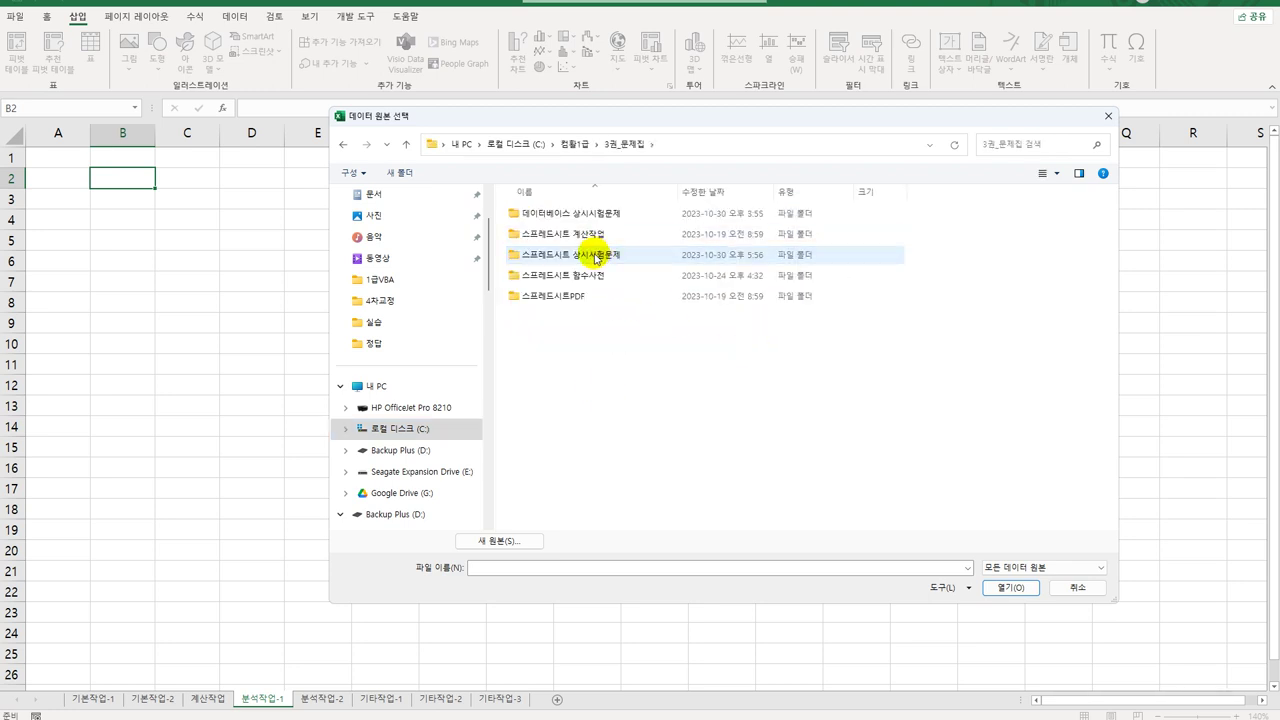
click(597, 258)
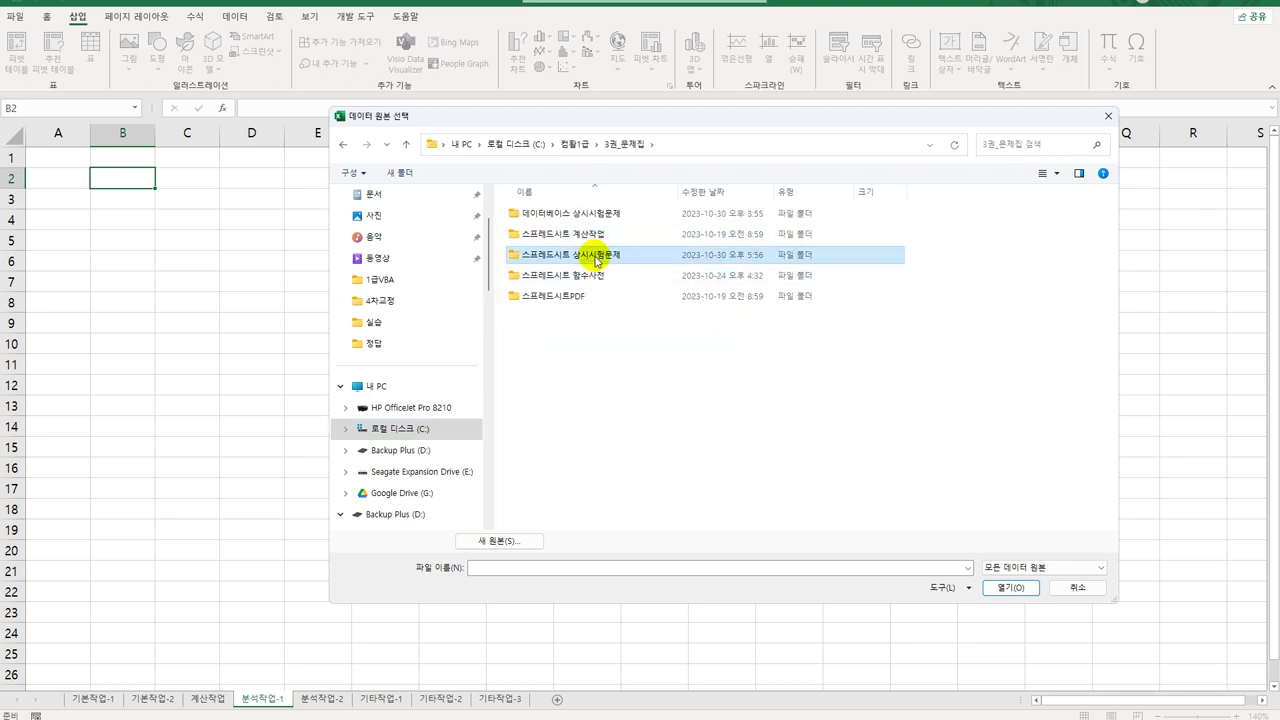
double_click(597, 258)
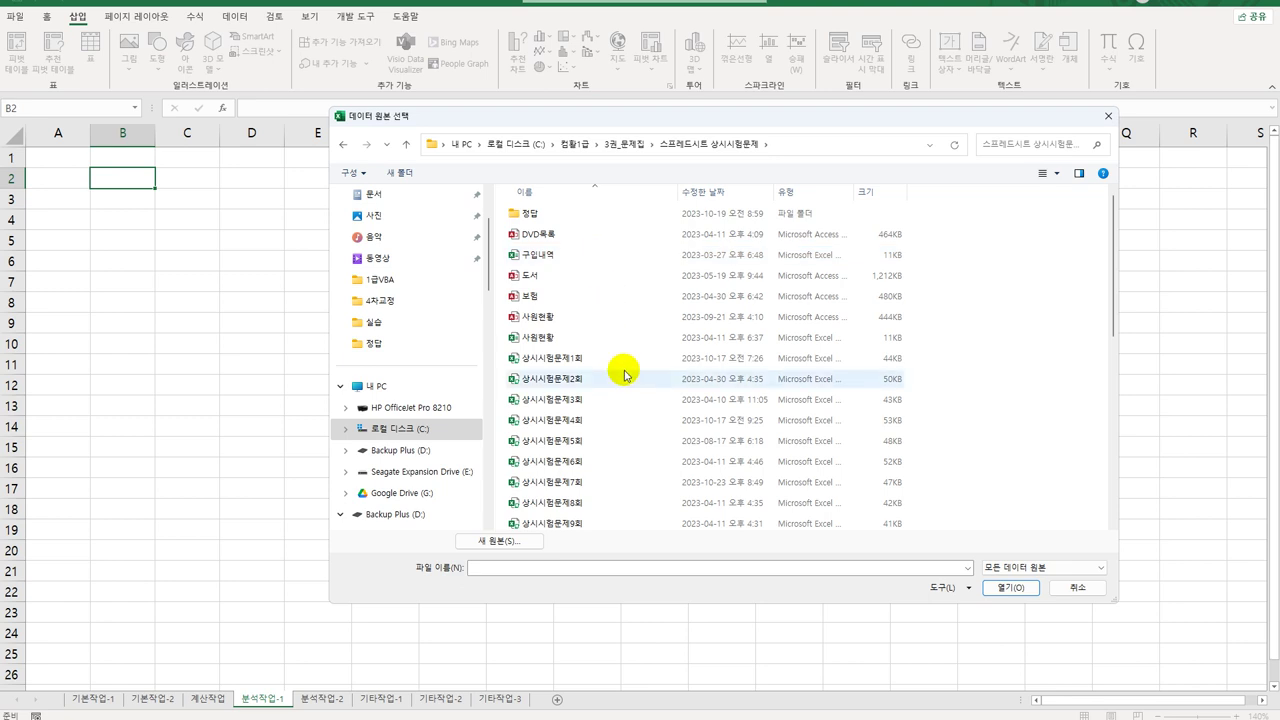
scroll(622, 368, down, 6)
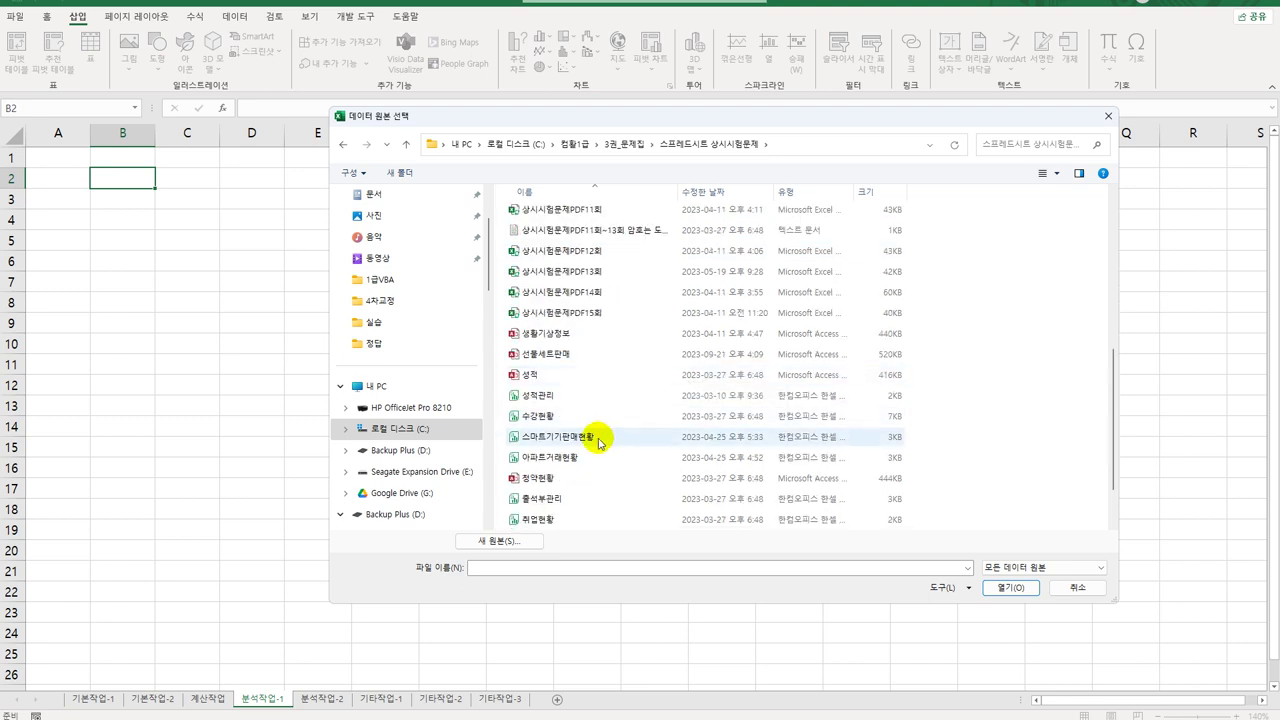
click(585, 457)
click(1000, 590)
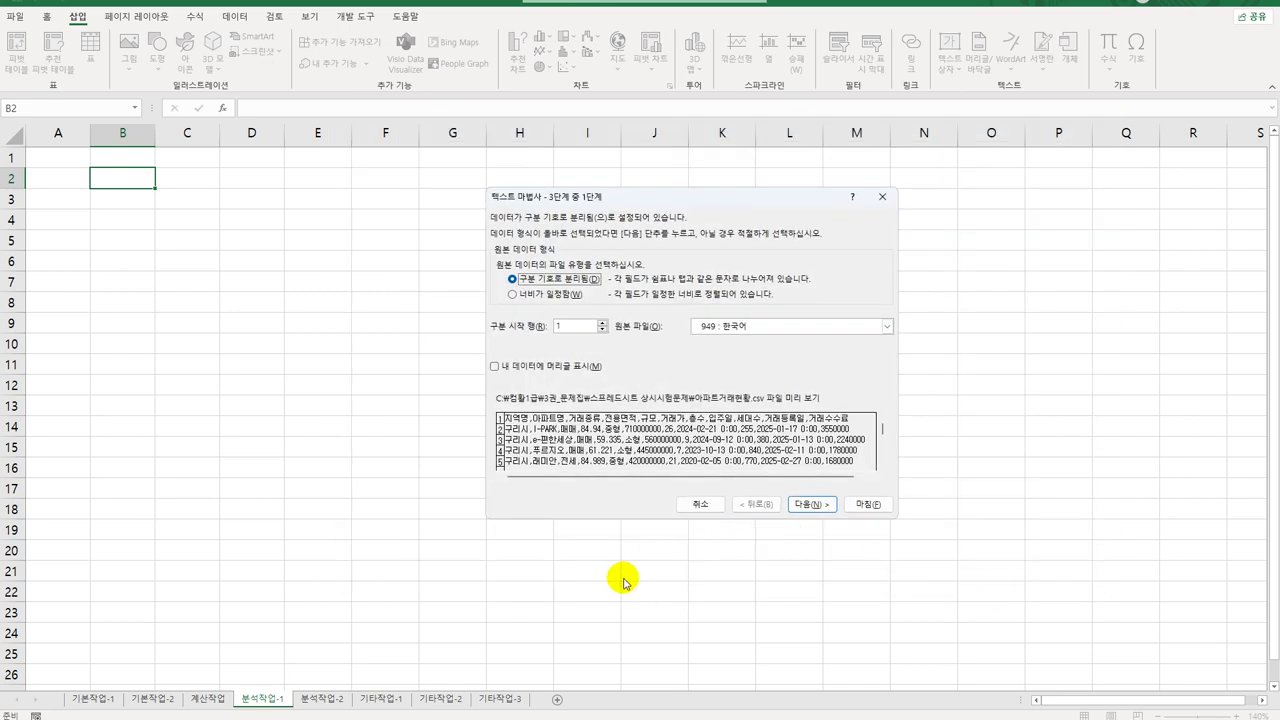
Mark the text data as having headers and split it by comma instead of tab, continuing to the column formats.
click(495, 366)
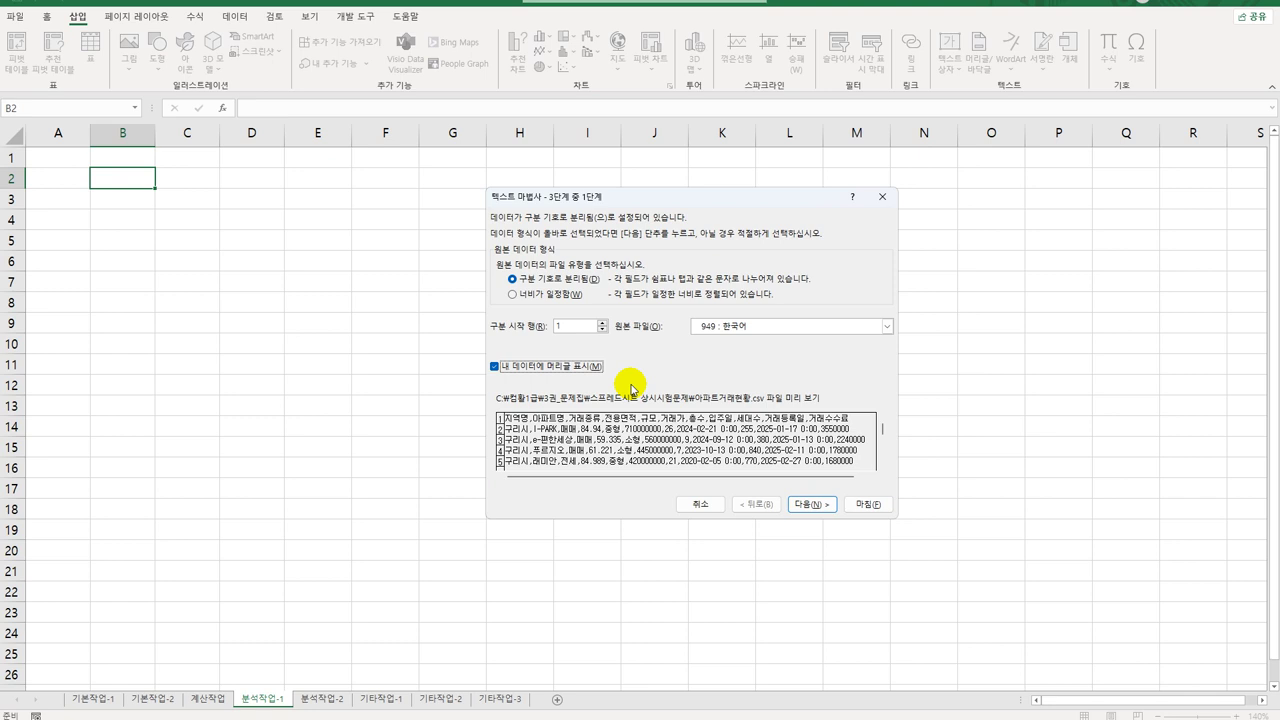
click(811, 504)
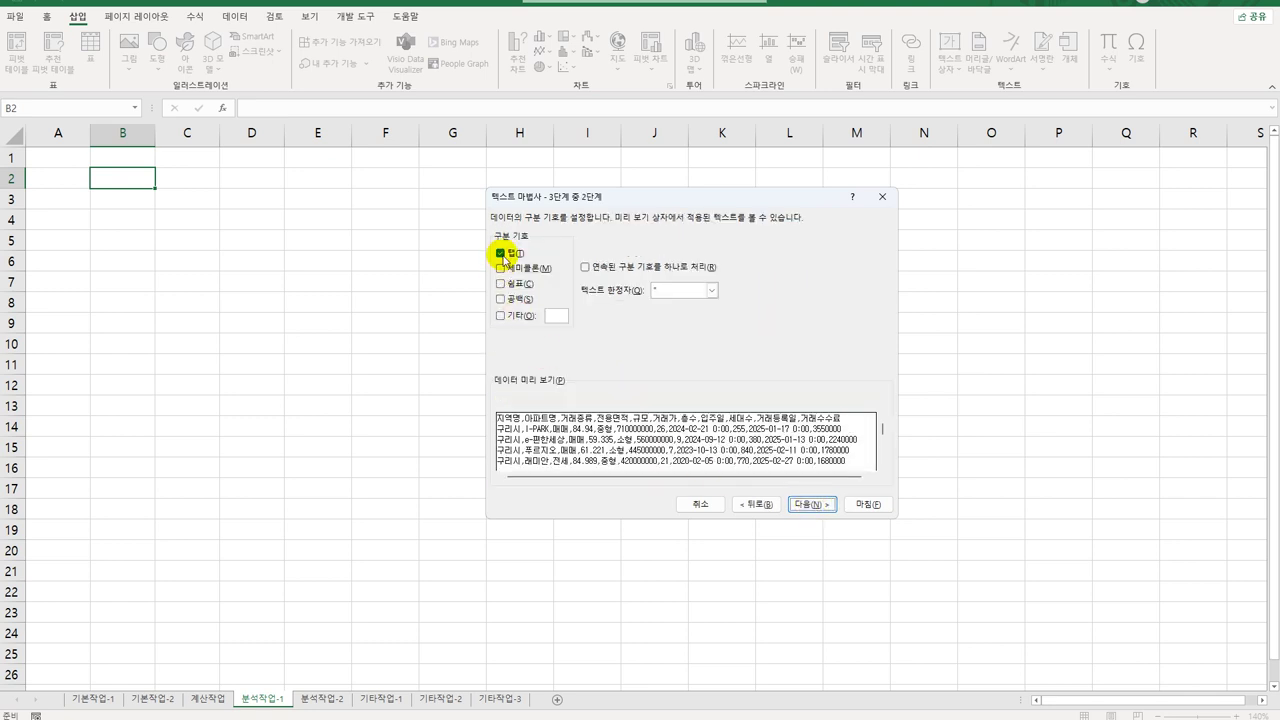
click(501, 253)
click(500, 283)
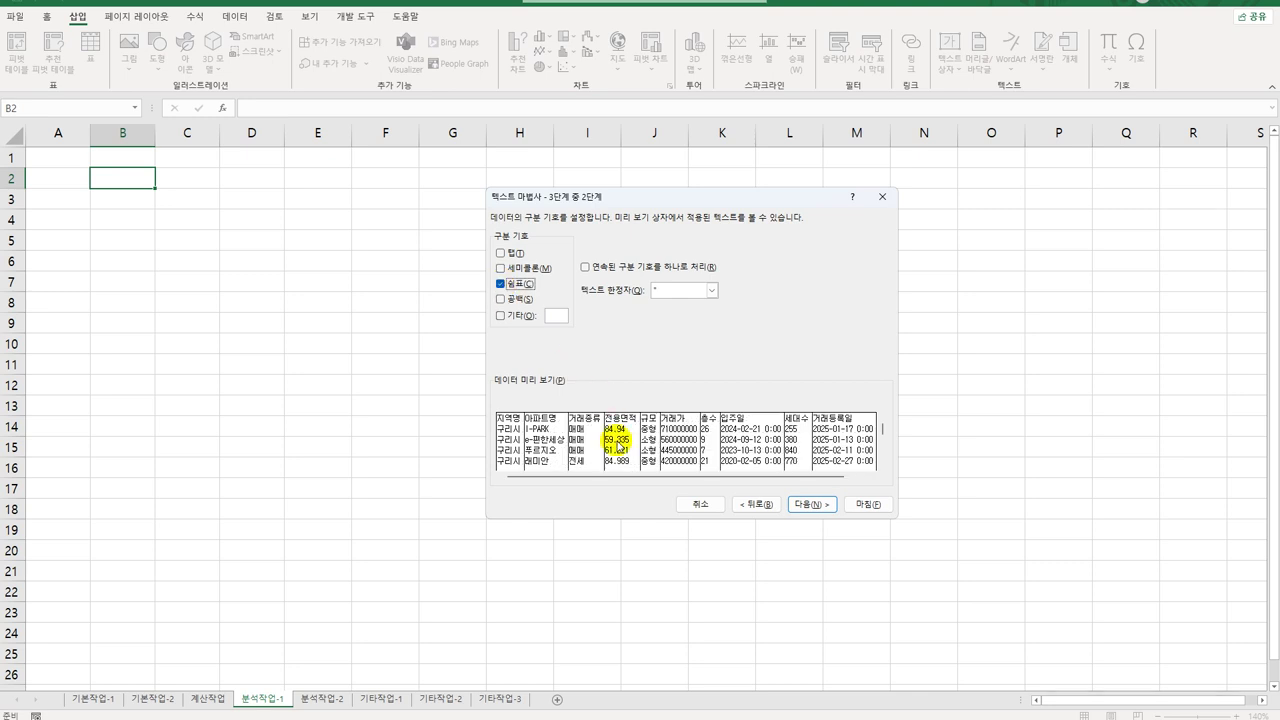
click(814, 504)
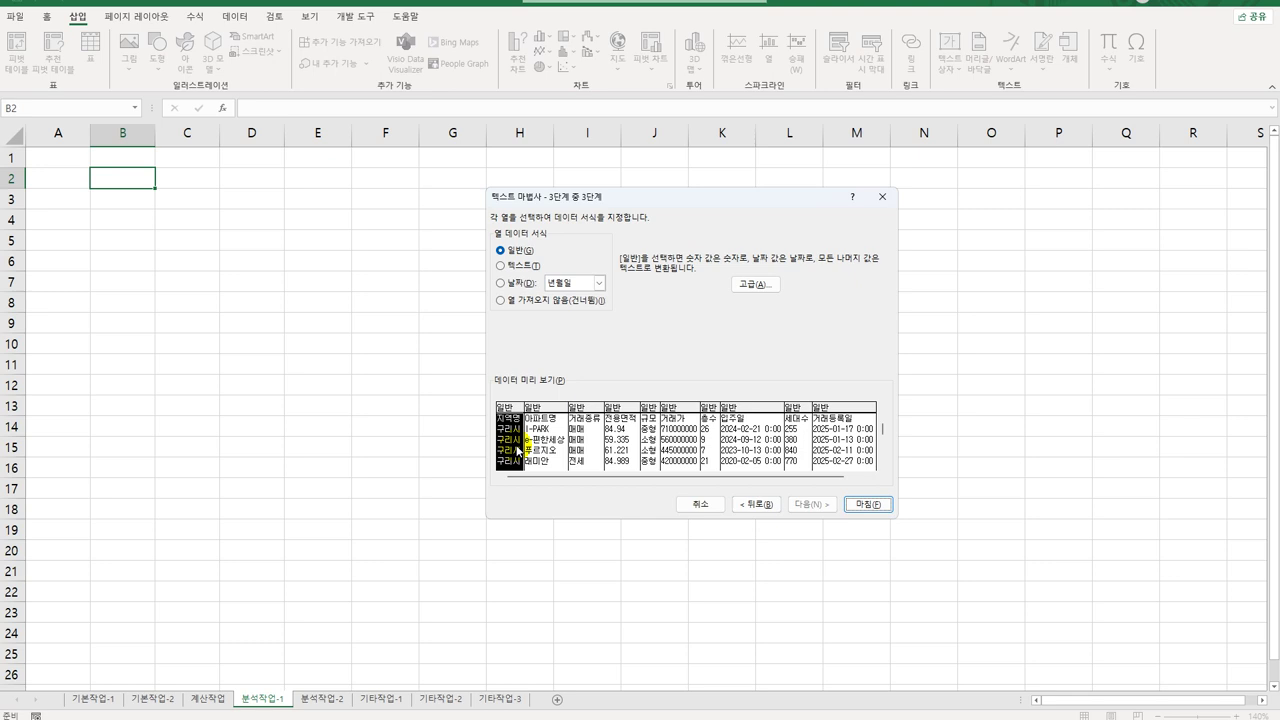
Exclude the 지역명, 아파트명, 전용면적 and 규모 columns from the text import.
click(504, 300)
click(545, 437)
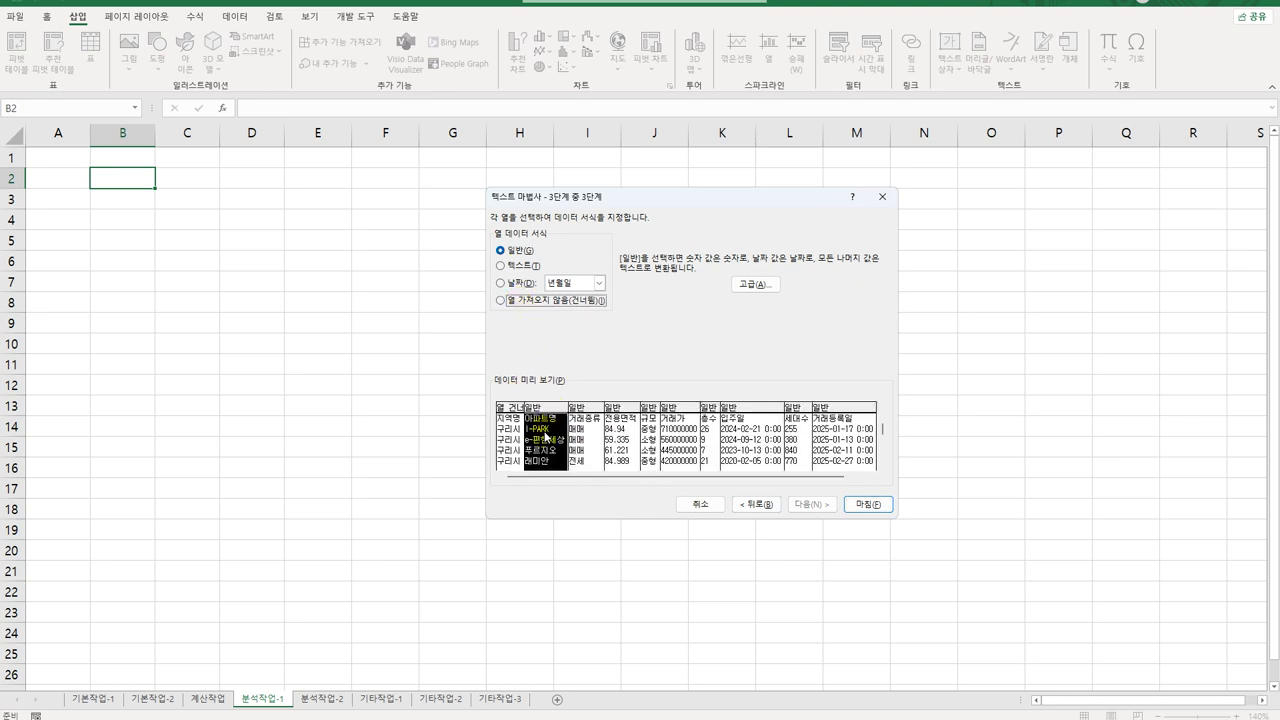
click(537, 304)
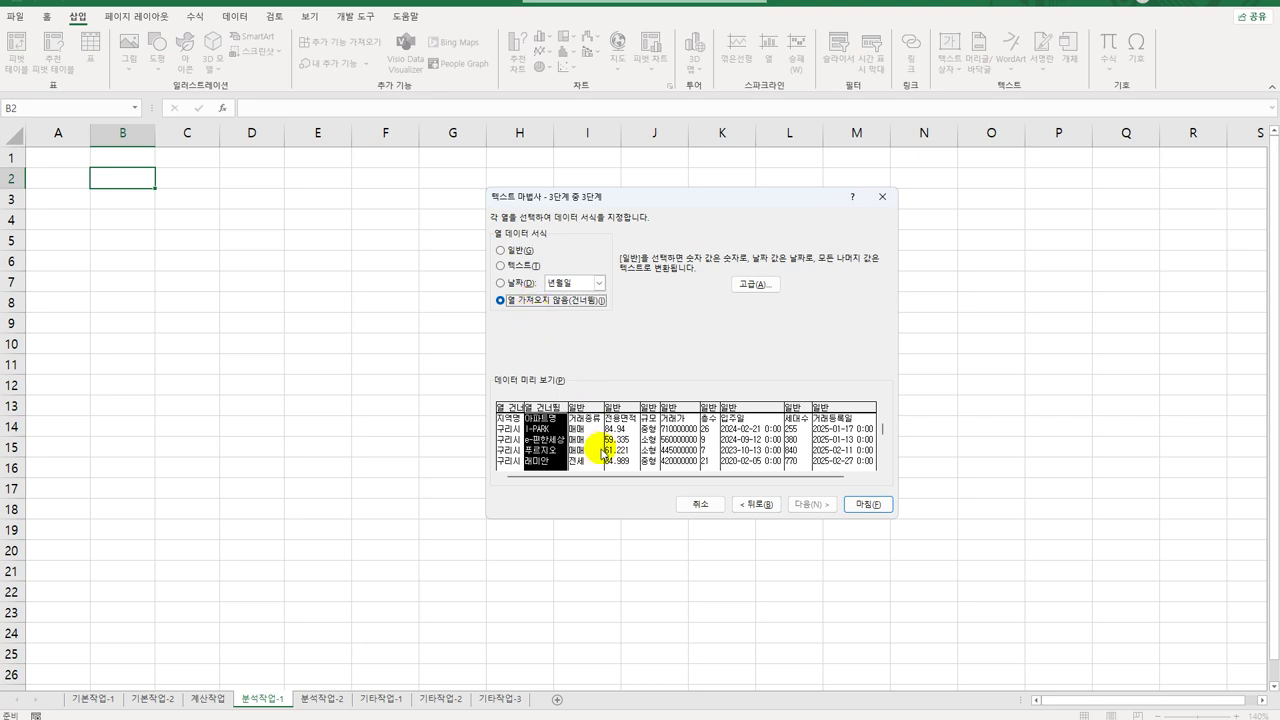
click(590, 452)
click(615, 448)
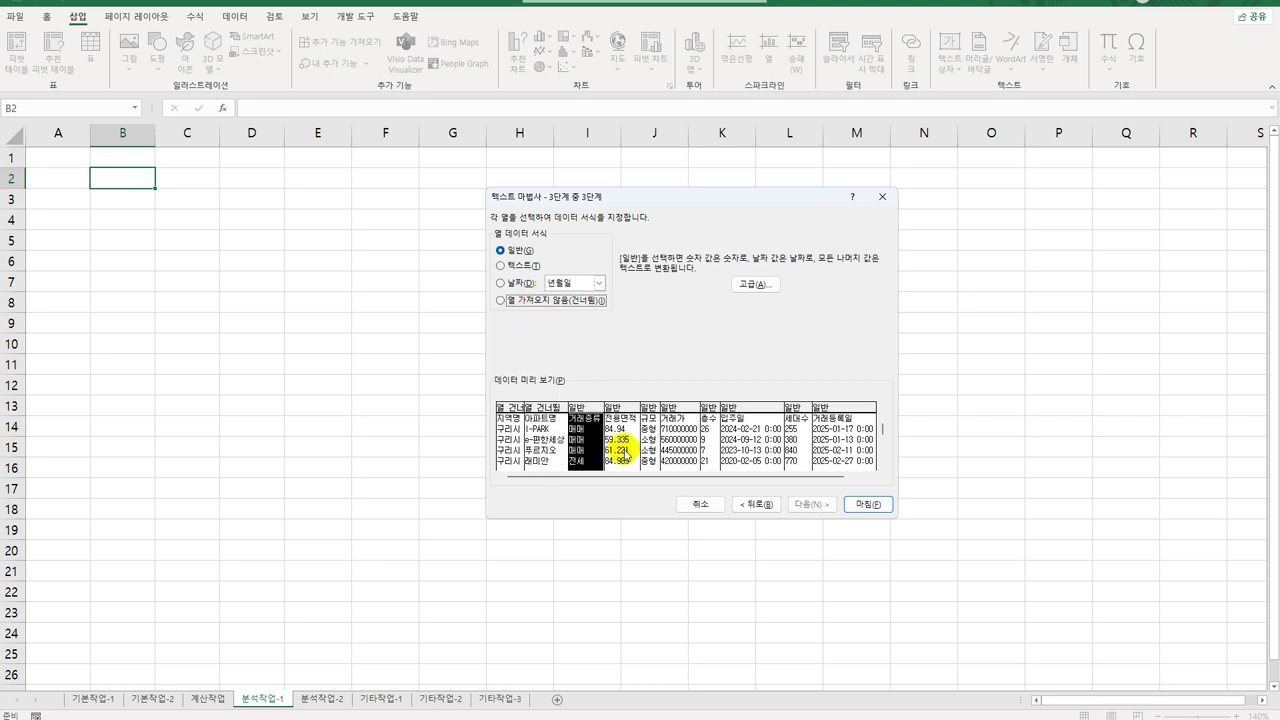
click(575, 300)
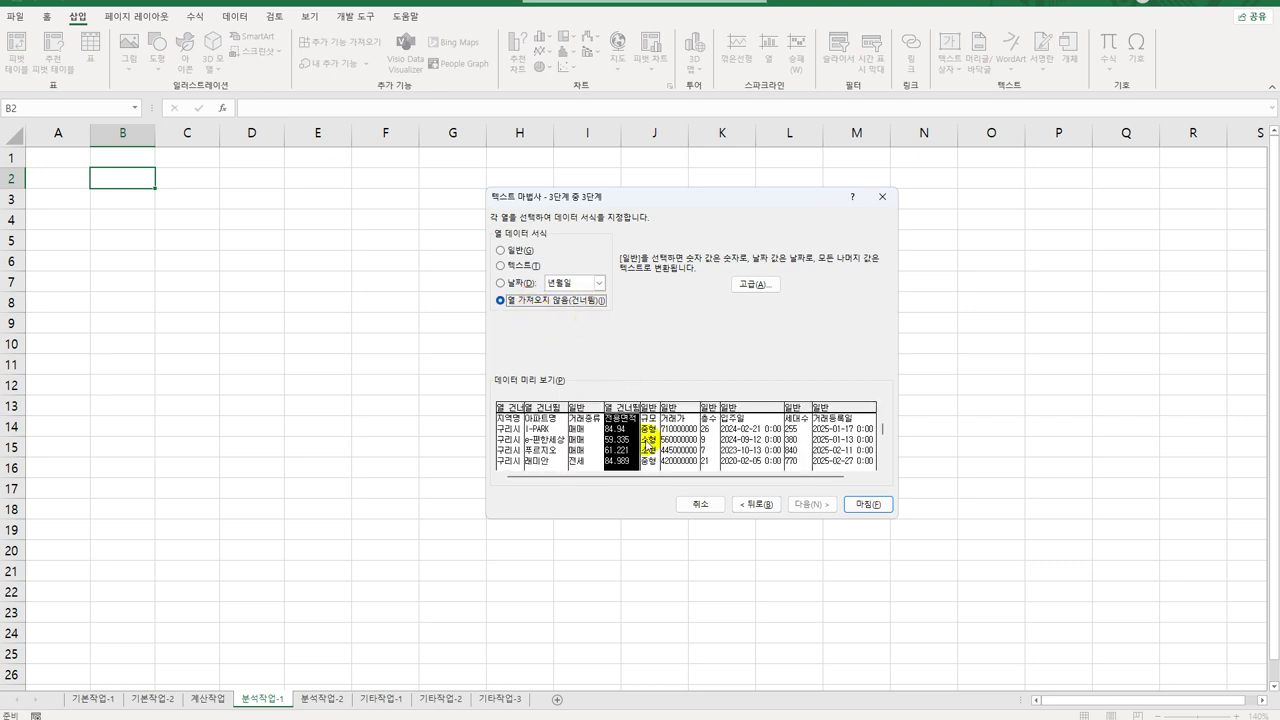
click(650, 450)
click(558, 300)
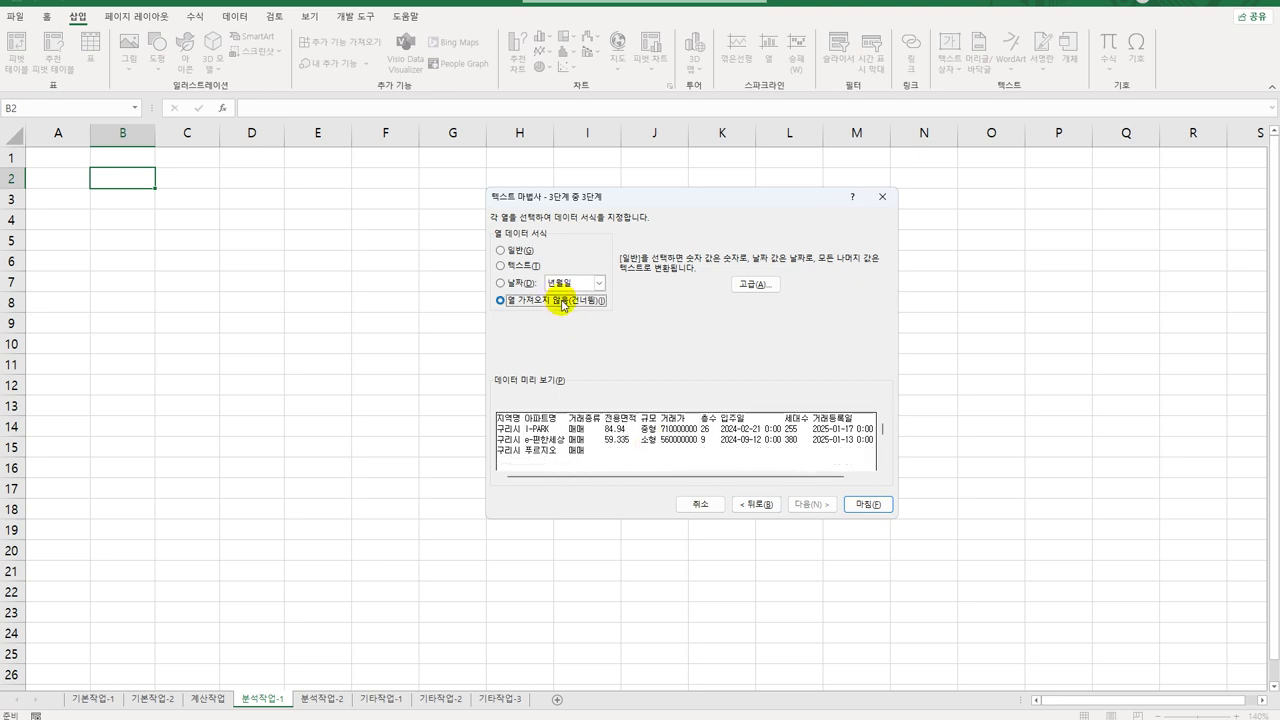
Exclude the 거래가, 층수, 세대수 and 거래등록일 columns from the import, keeping 입주일.
click(681, 449)
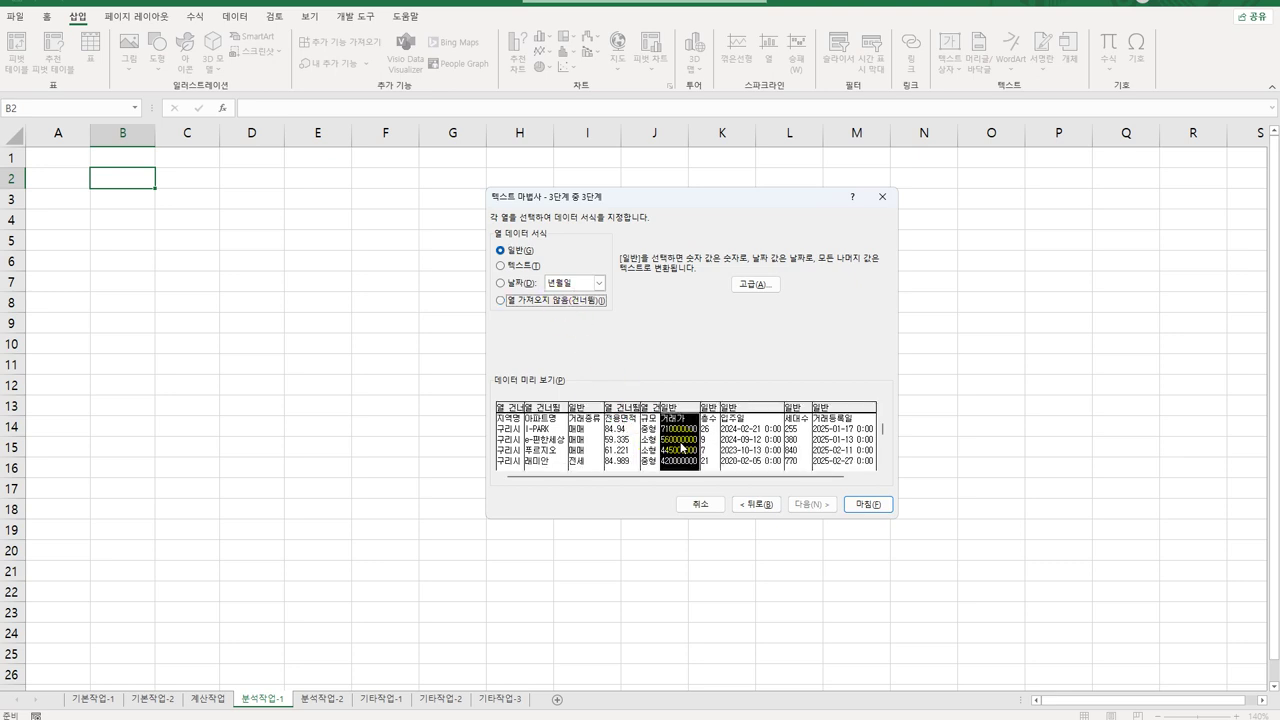
click(575, 300)
click(709, 449)
click(565, 303)
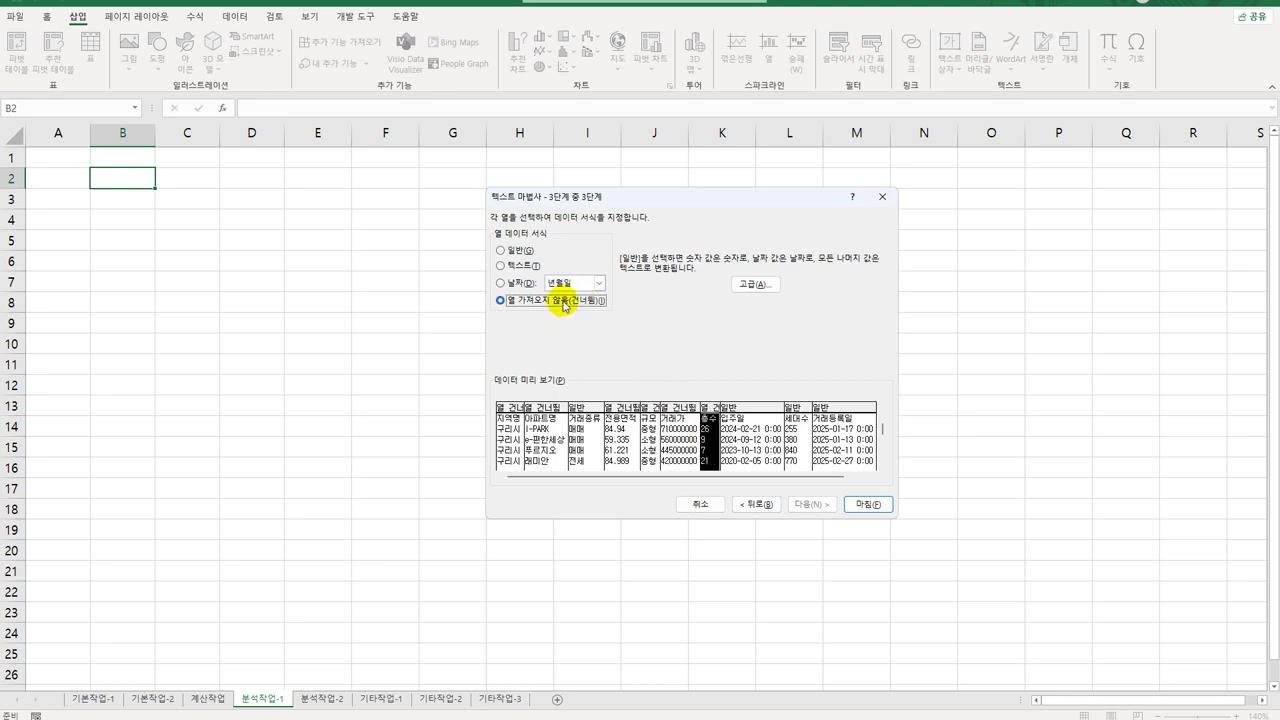
click(745, 455)
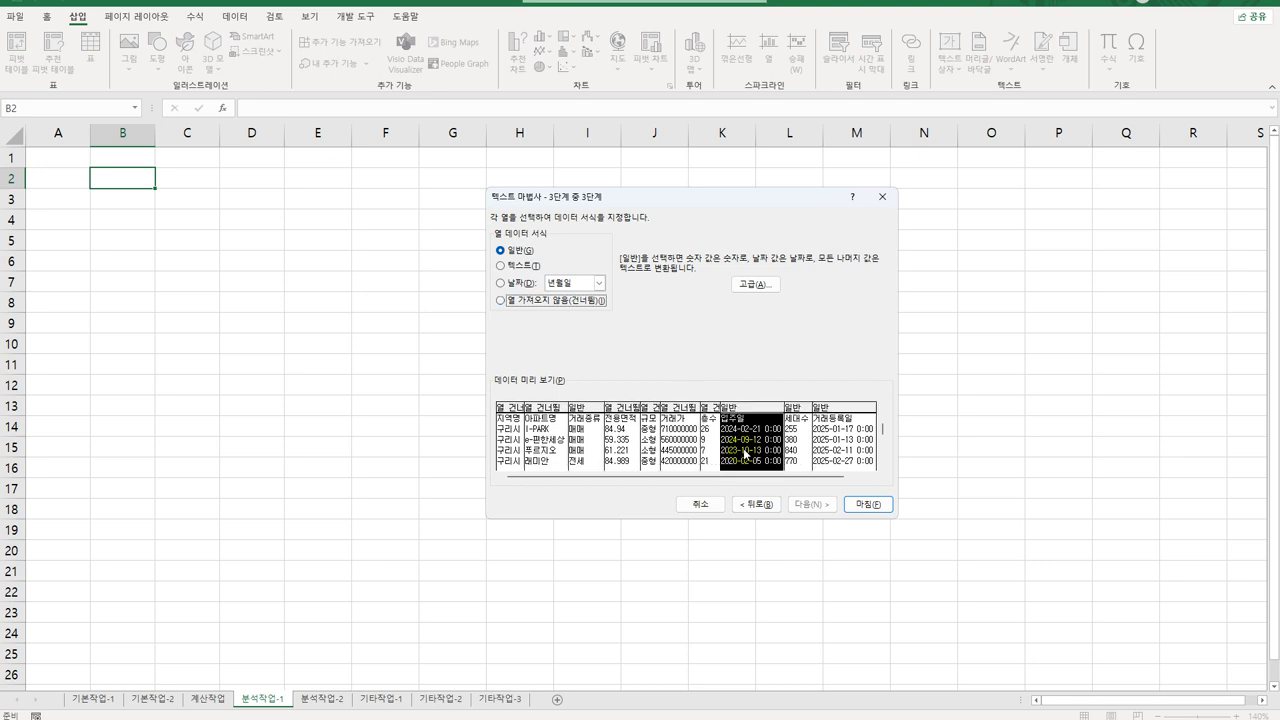
click(799, 449)
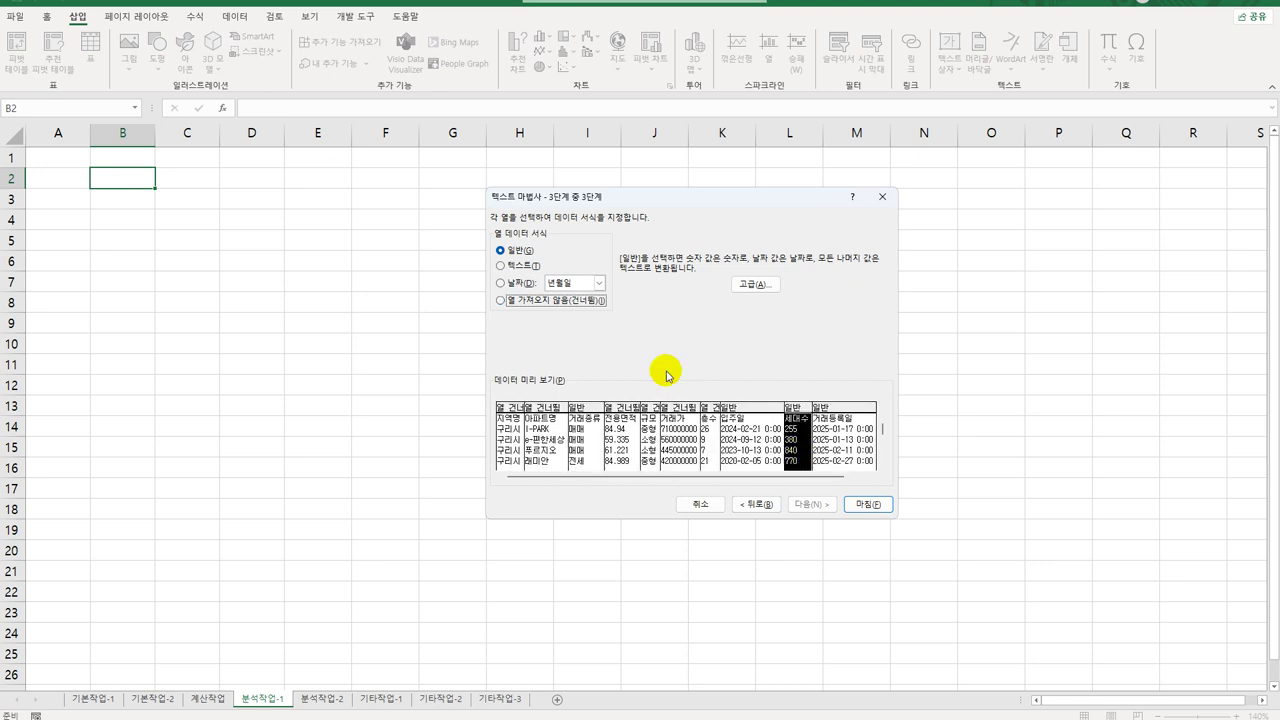
click(505, 302)
click(836, 450)
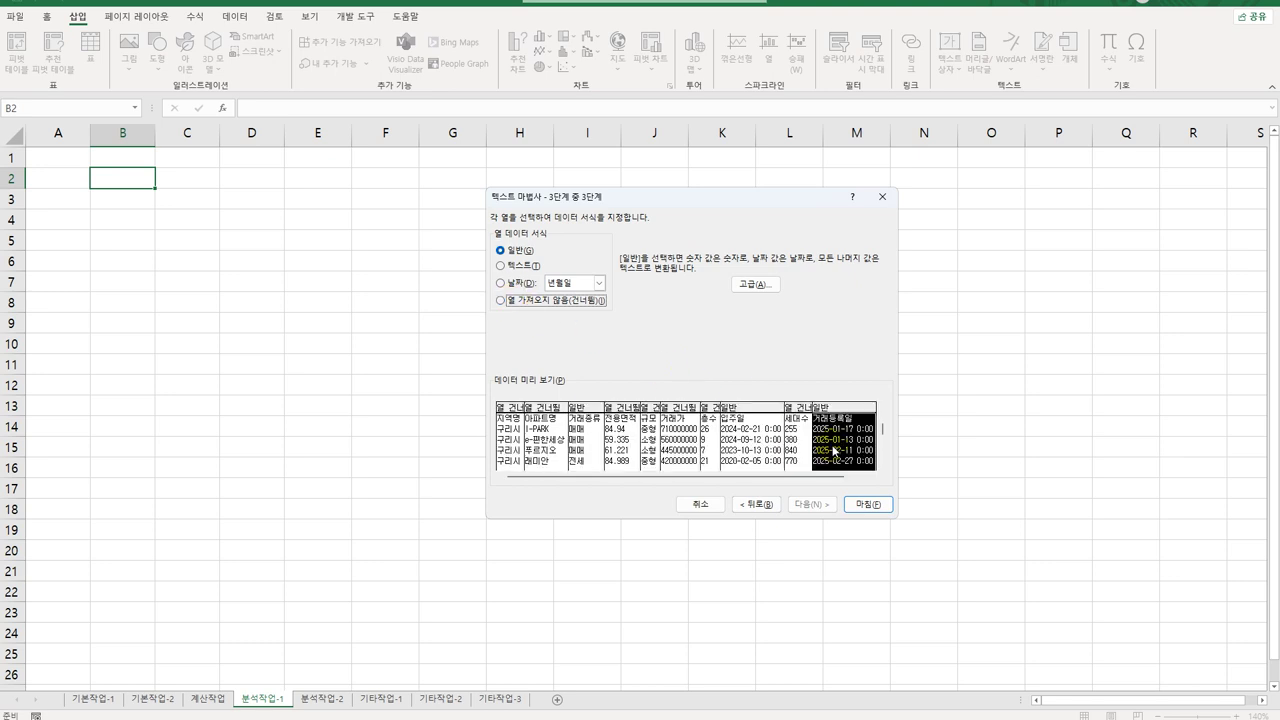
click(572, 301)
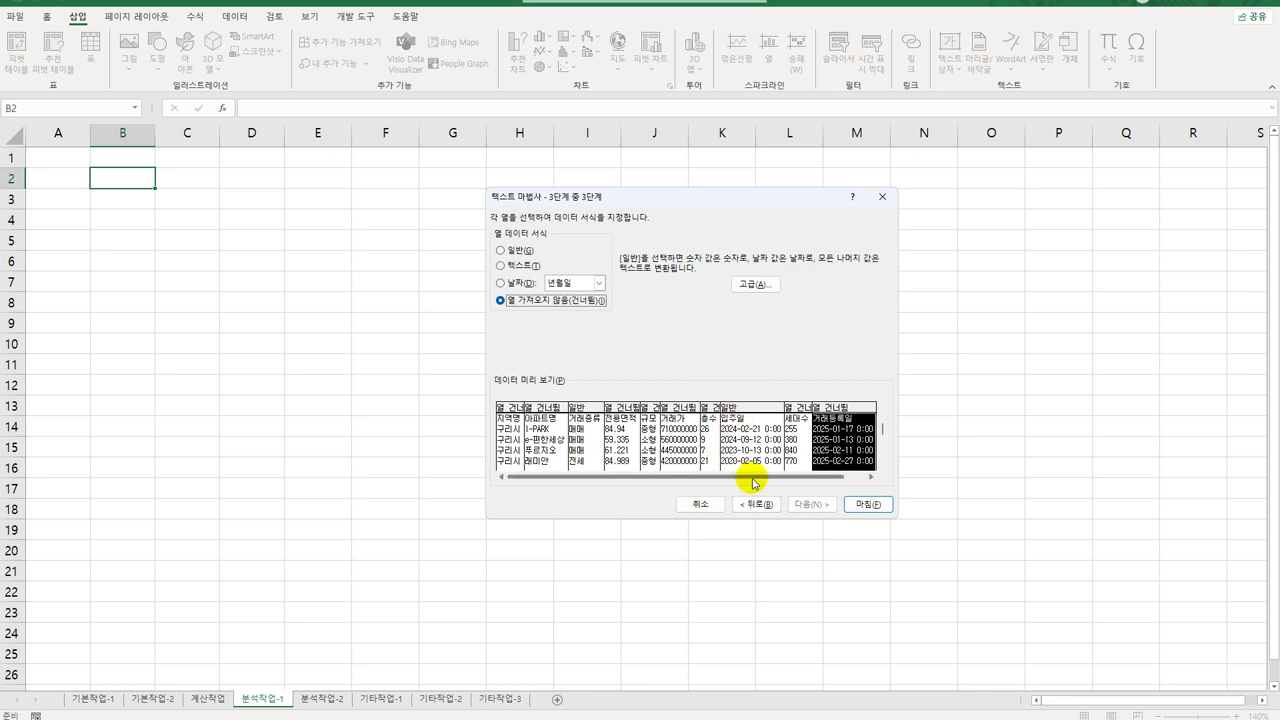
Finish the text import and create the pivot table at cell B2 of the existing 분석작업-1 sheet.
scroll(840, 486, right, 1)
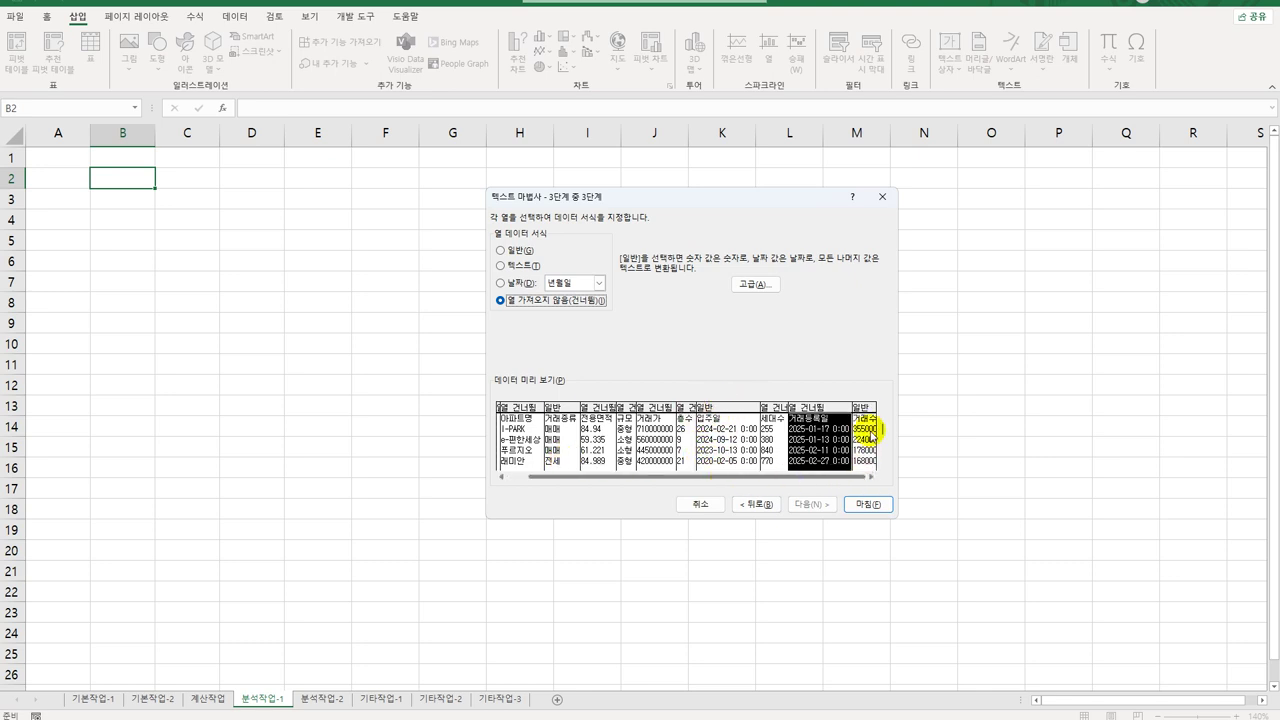
click(869, 505)
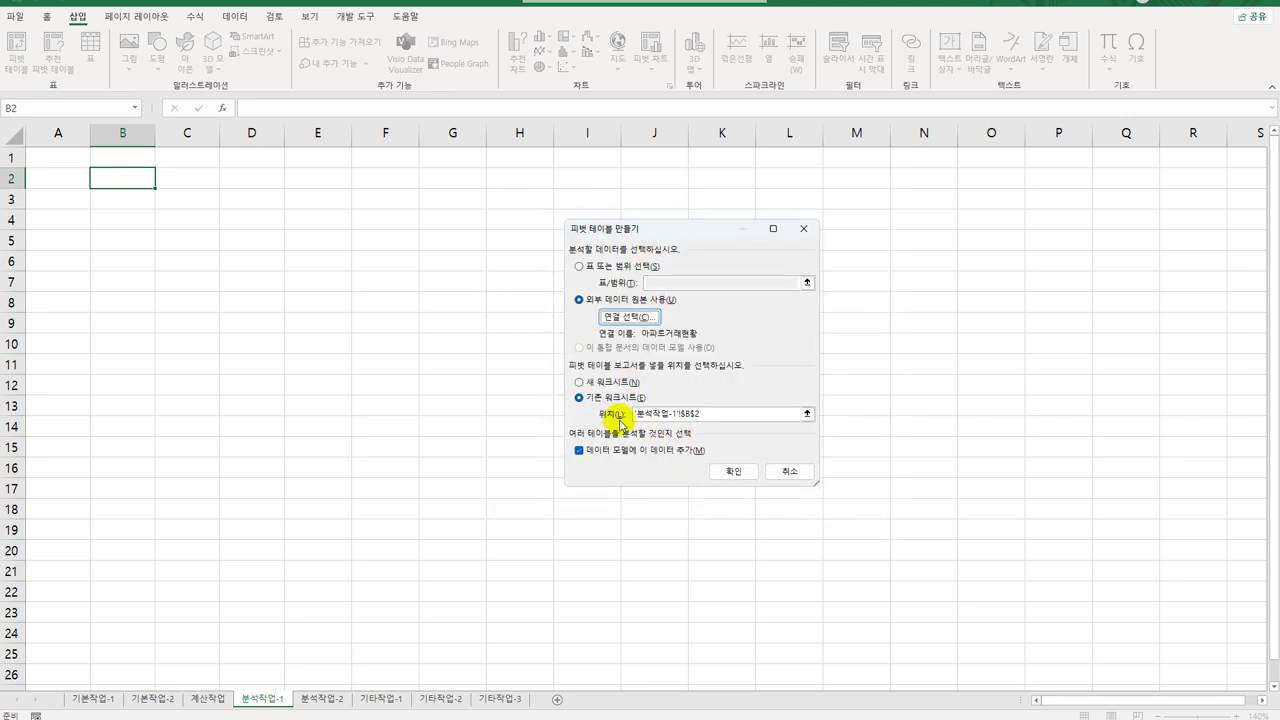
click(729, 473)
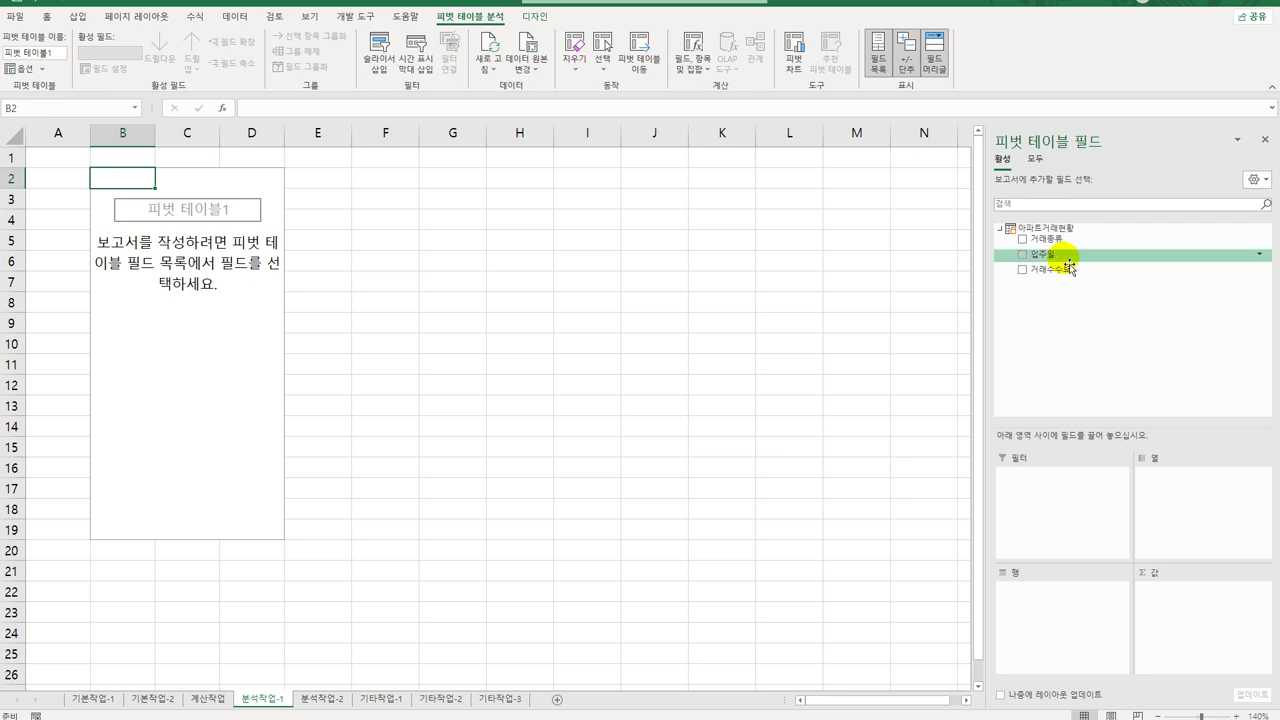
Place 입주일 in the pivot table's rows, 거래종류 in its columns and 거래수수료 in its values.
drag(1030, 255, 1048, 600)
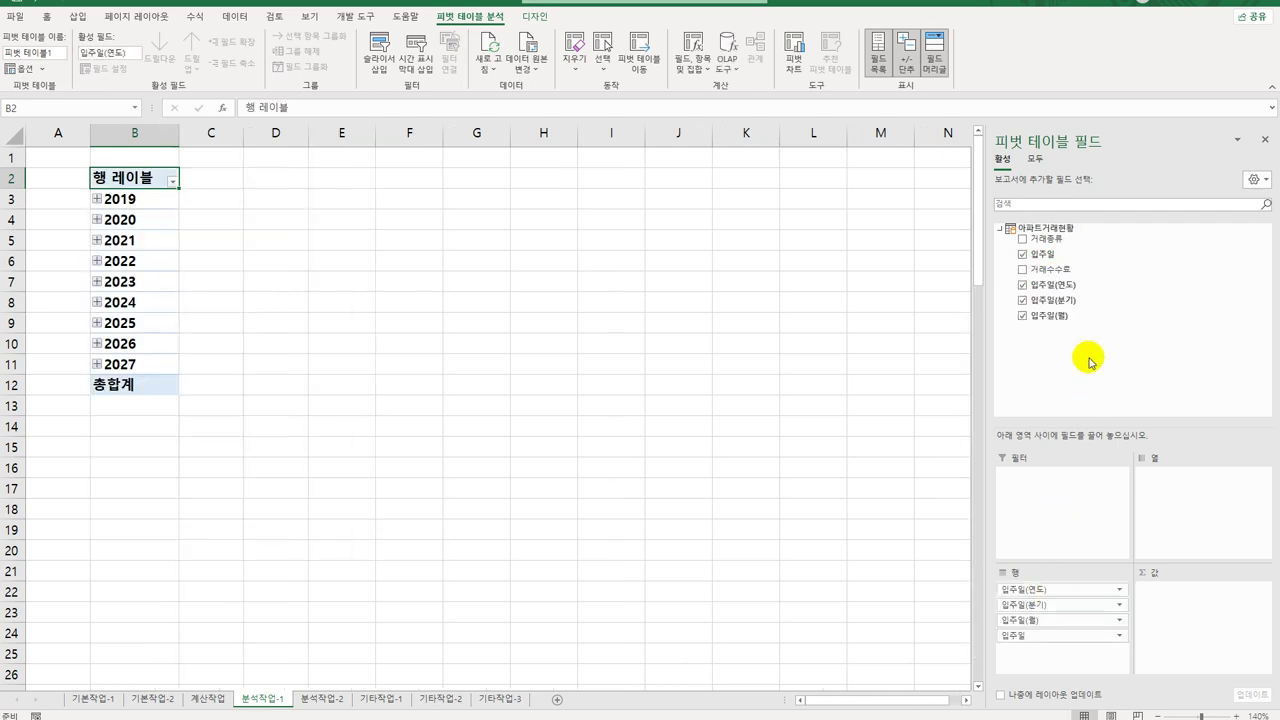
drag(1085, 241, 1160, 516)
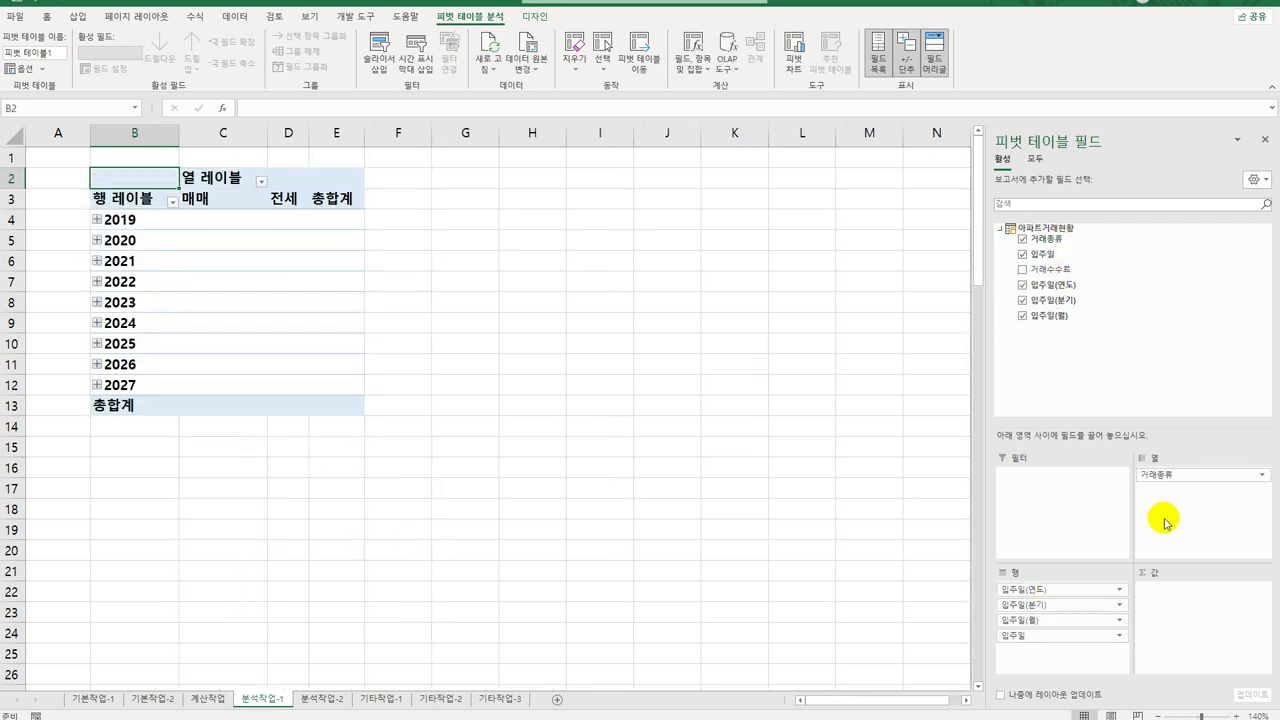
drag(1055, 269, 1200, 633)
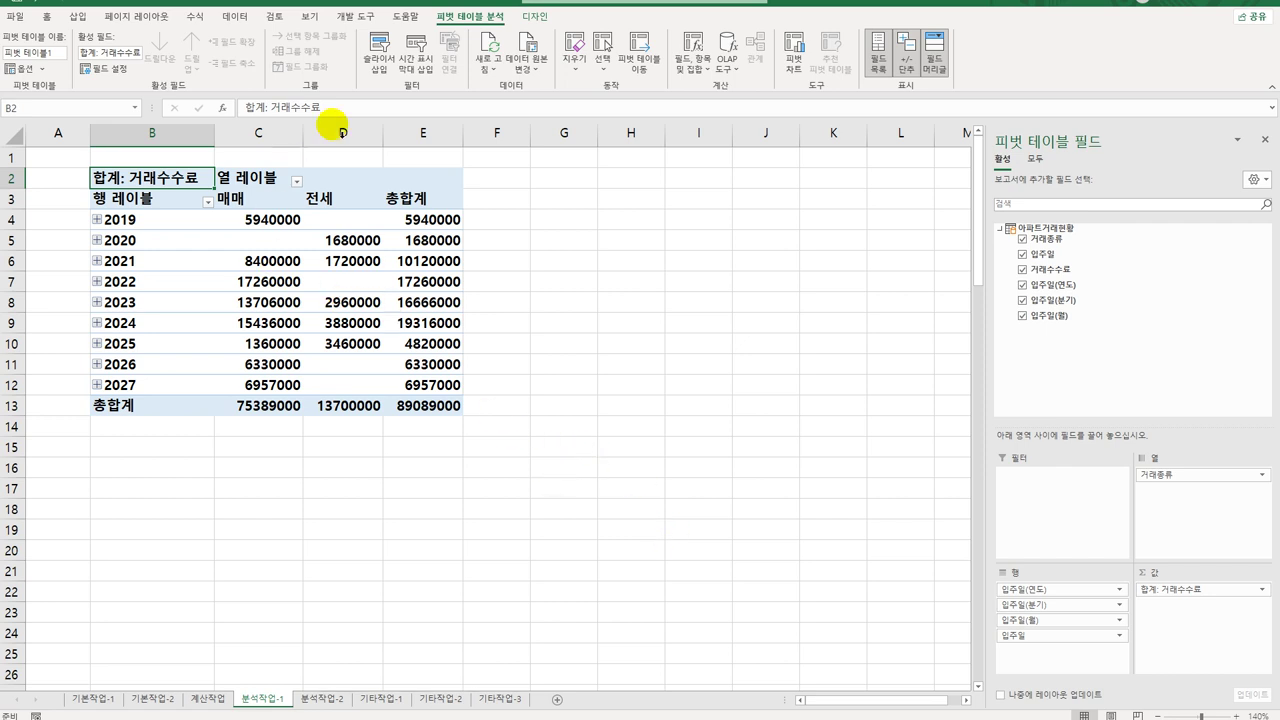
Set the pivot table's report layout to outline form.
click(535, 16)
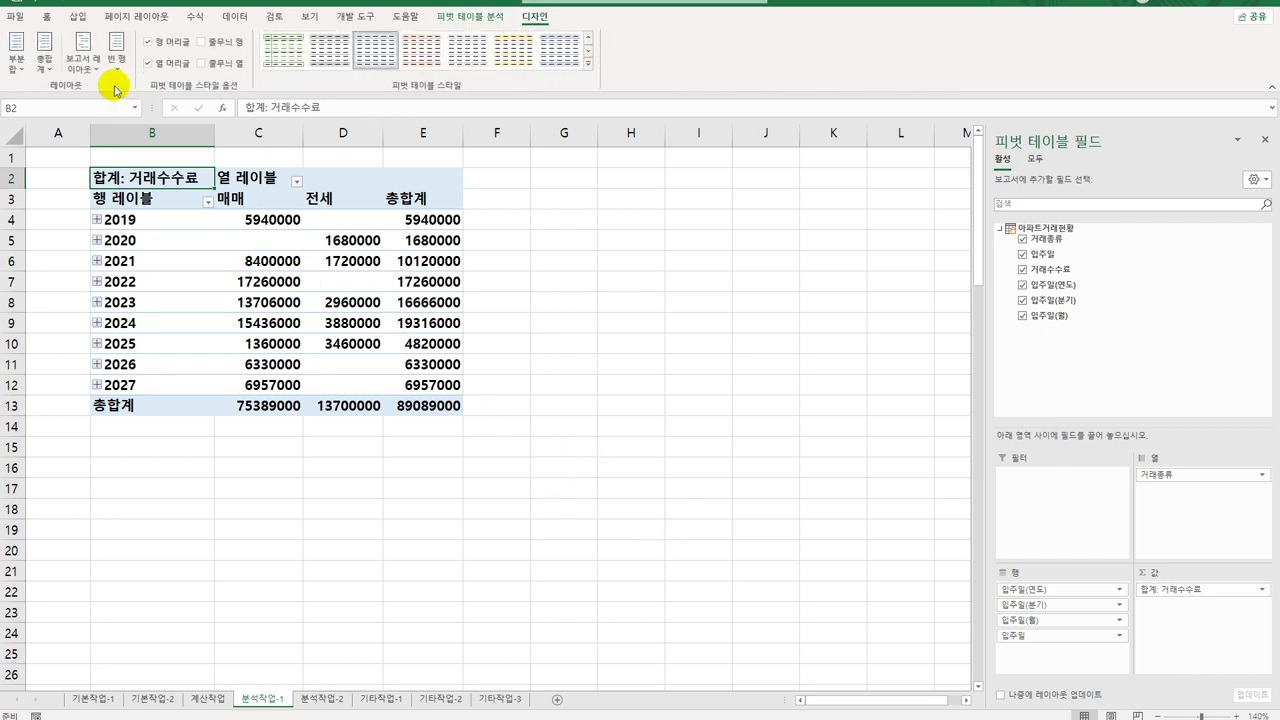
click(91, 42)
click(94, 126)
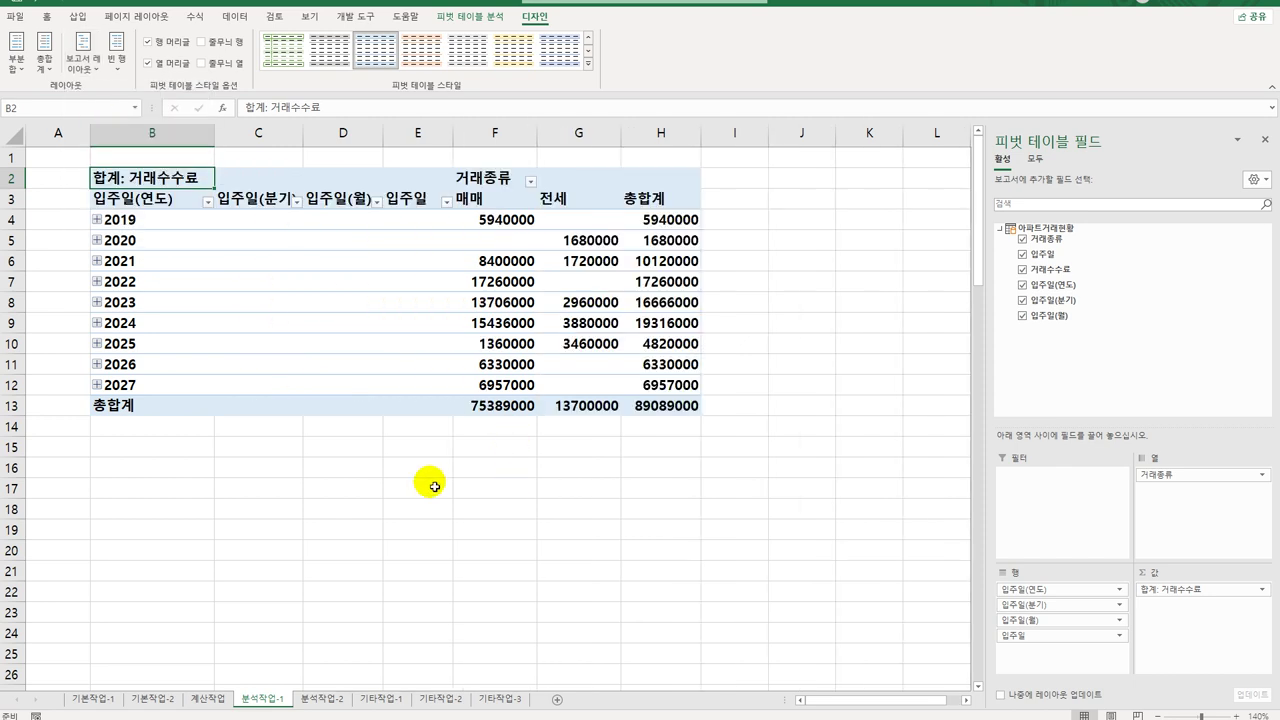
Group the pivot table's 입주일 dates by years only, excluding months and quarters.
right_click(132, 220)
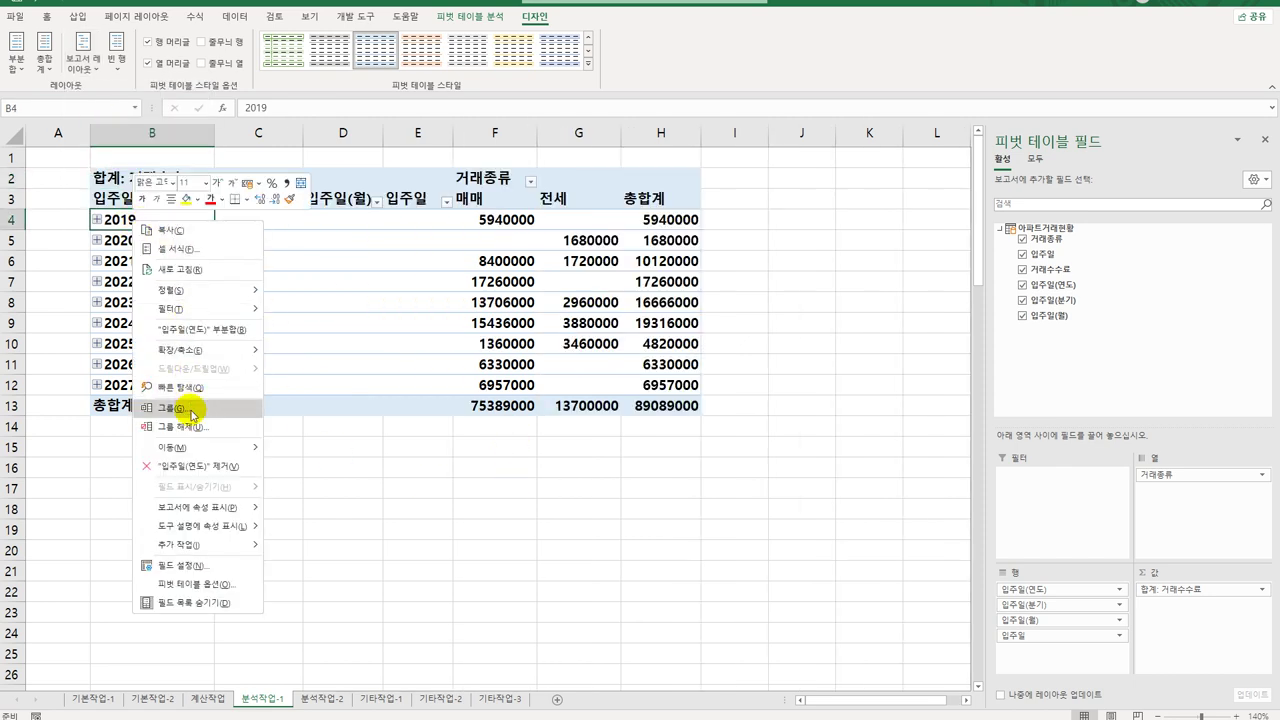
click(193, 409)
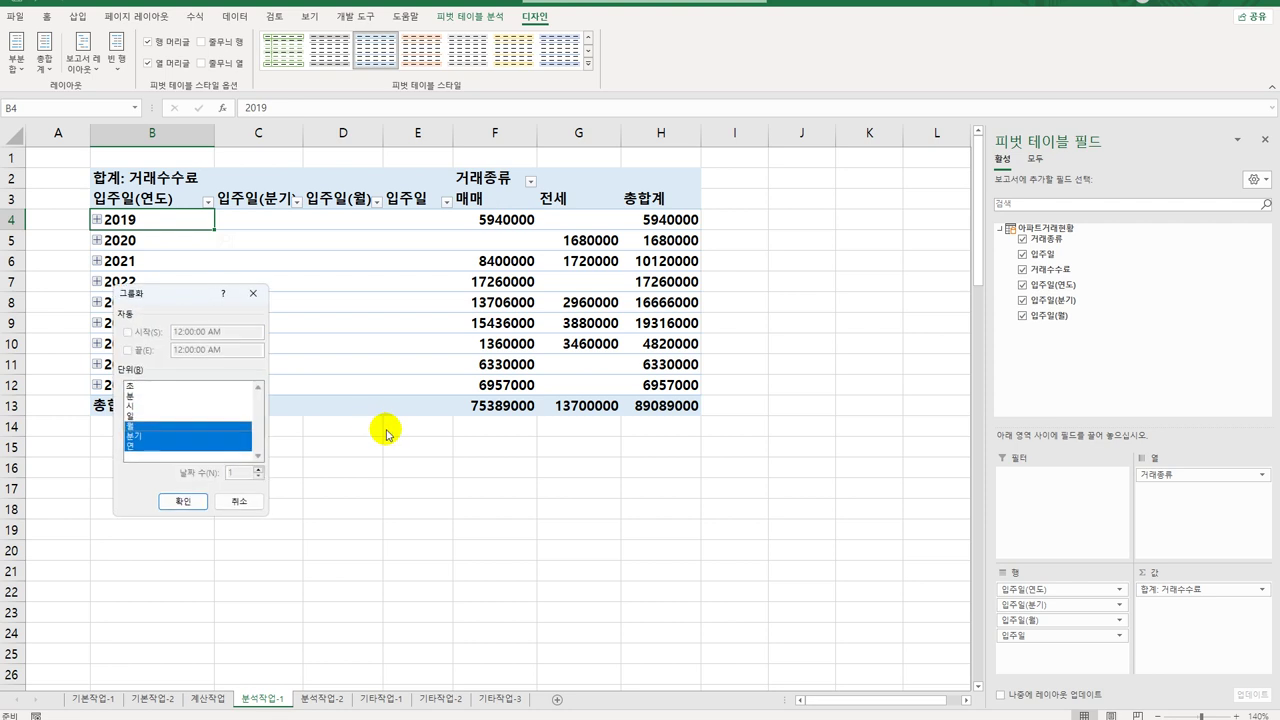
click(146, 436)
click(146, 426)
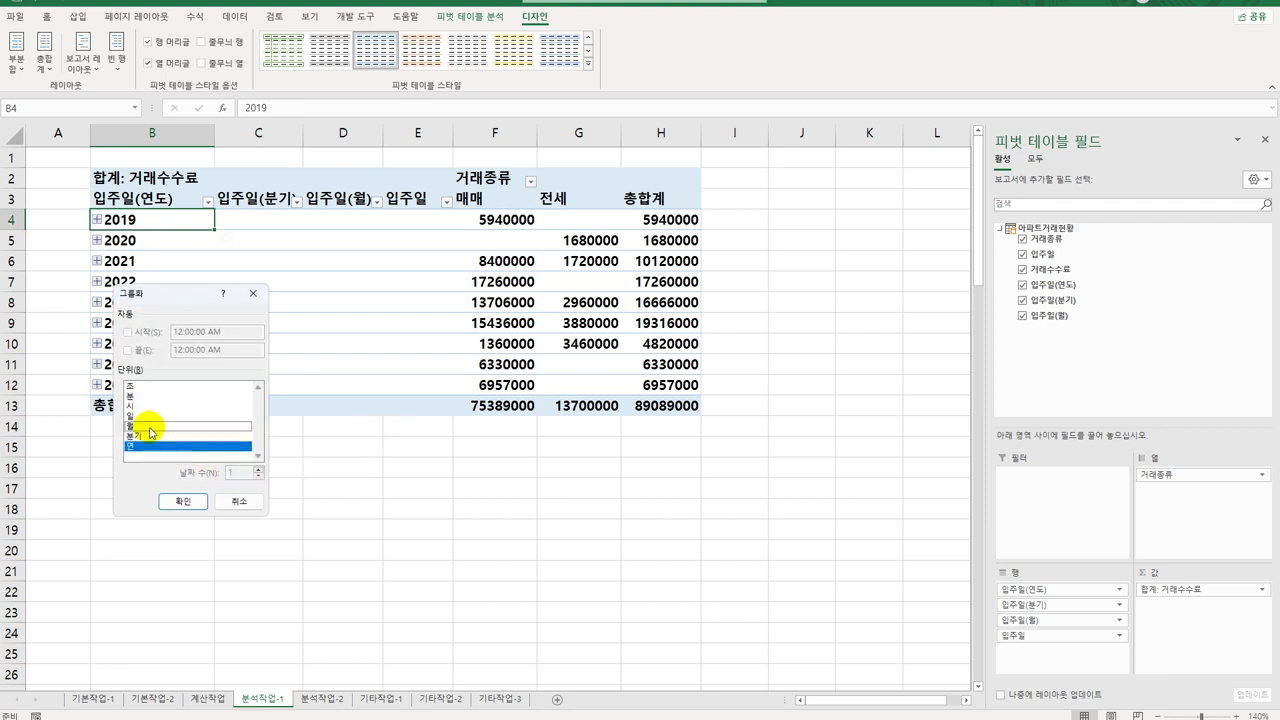
click(181, 503)
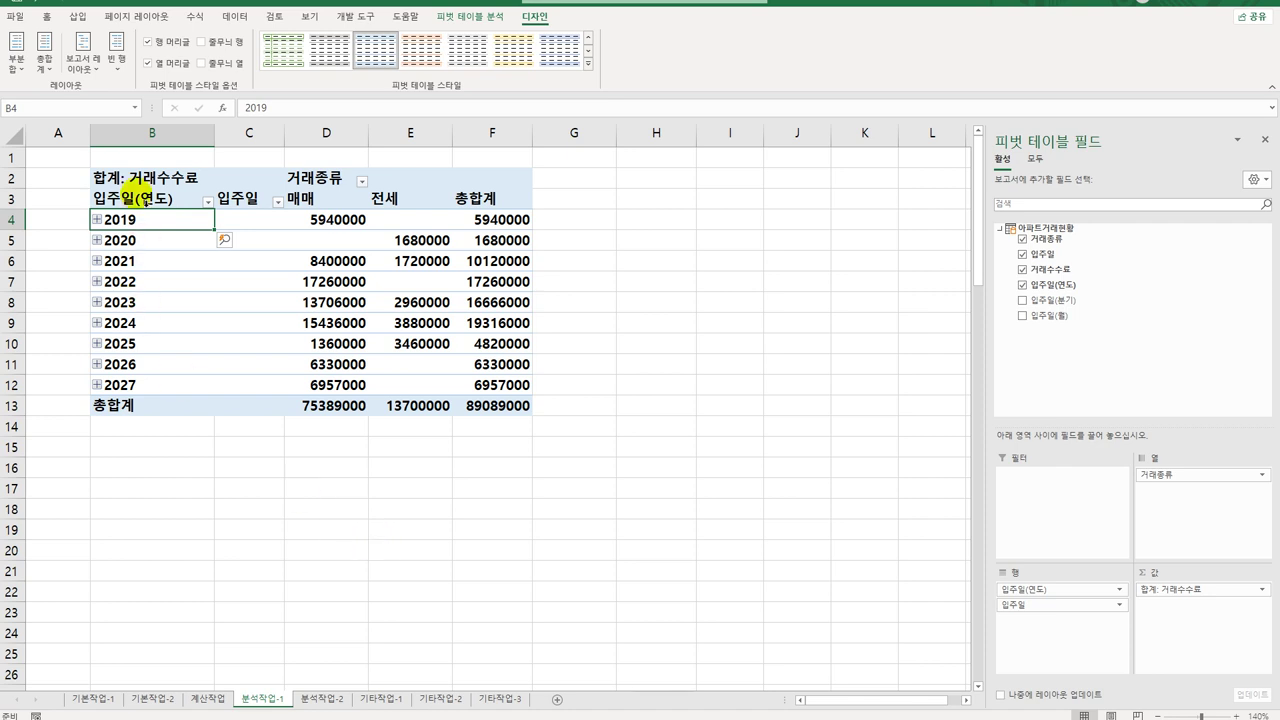
Summarize the 거래수수료 value field by average and format it as accounting with the ₩ symbol and 0 decimal places.
click(140, 184)
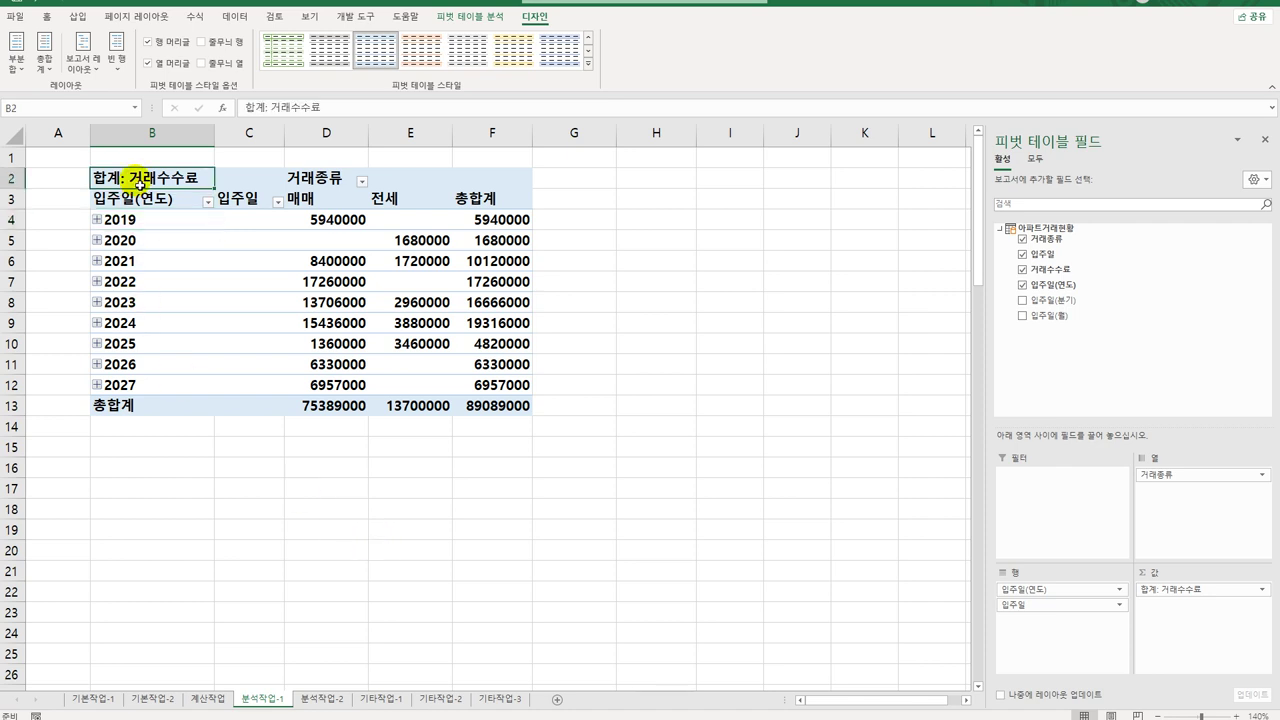
right_click(140, 184)
click(225, 368)
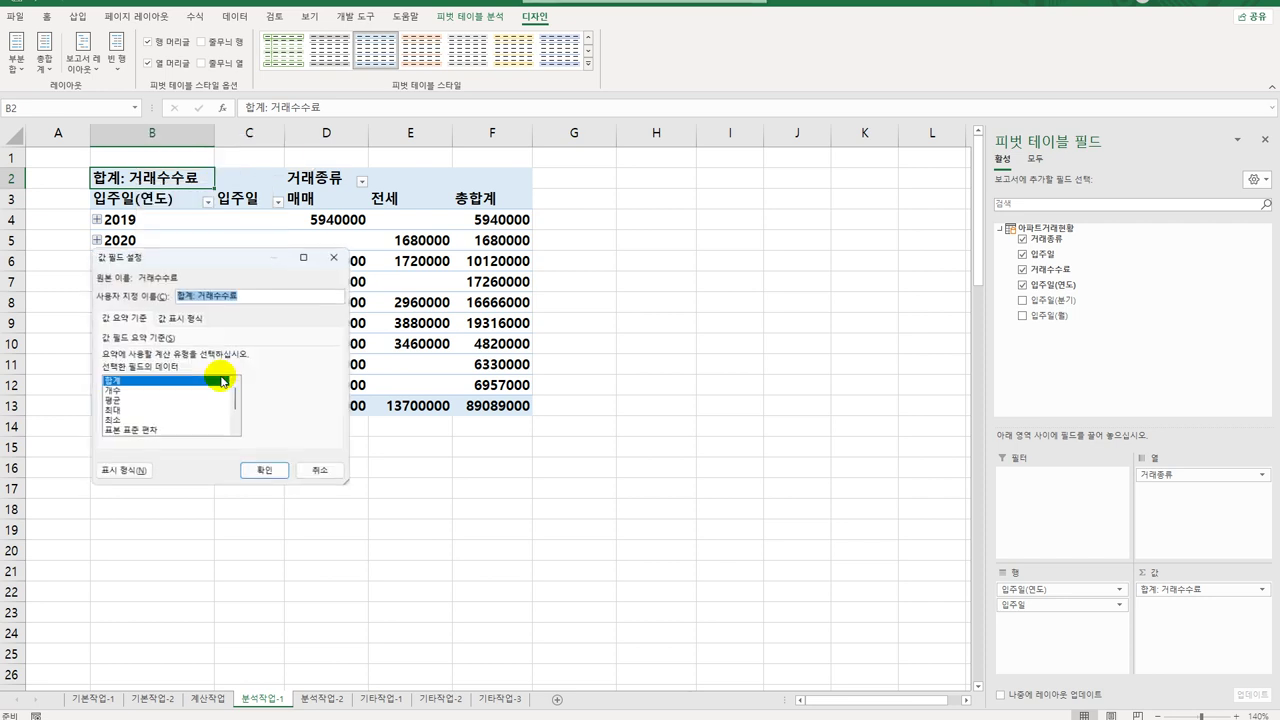
click(132, 401)
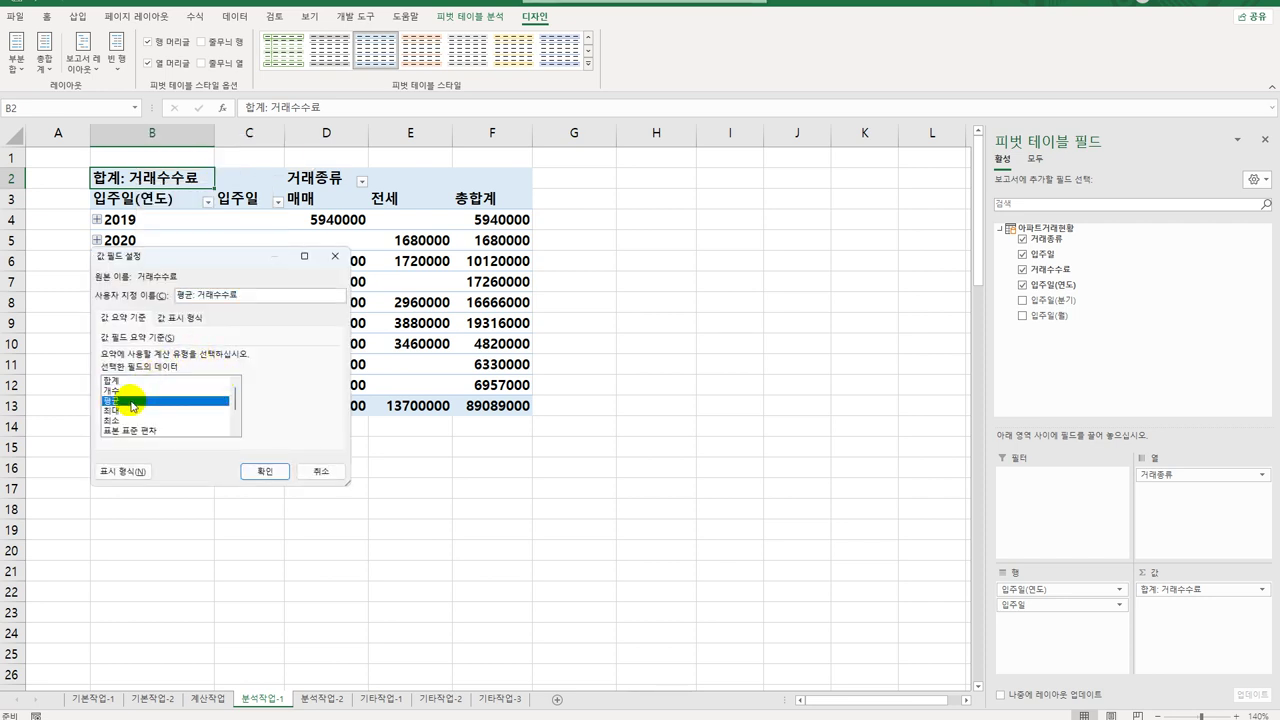
click(121, 471)
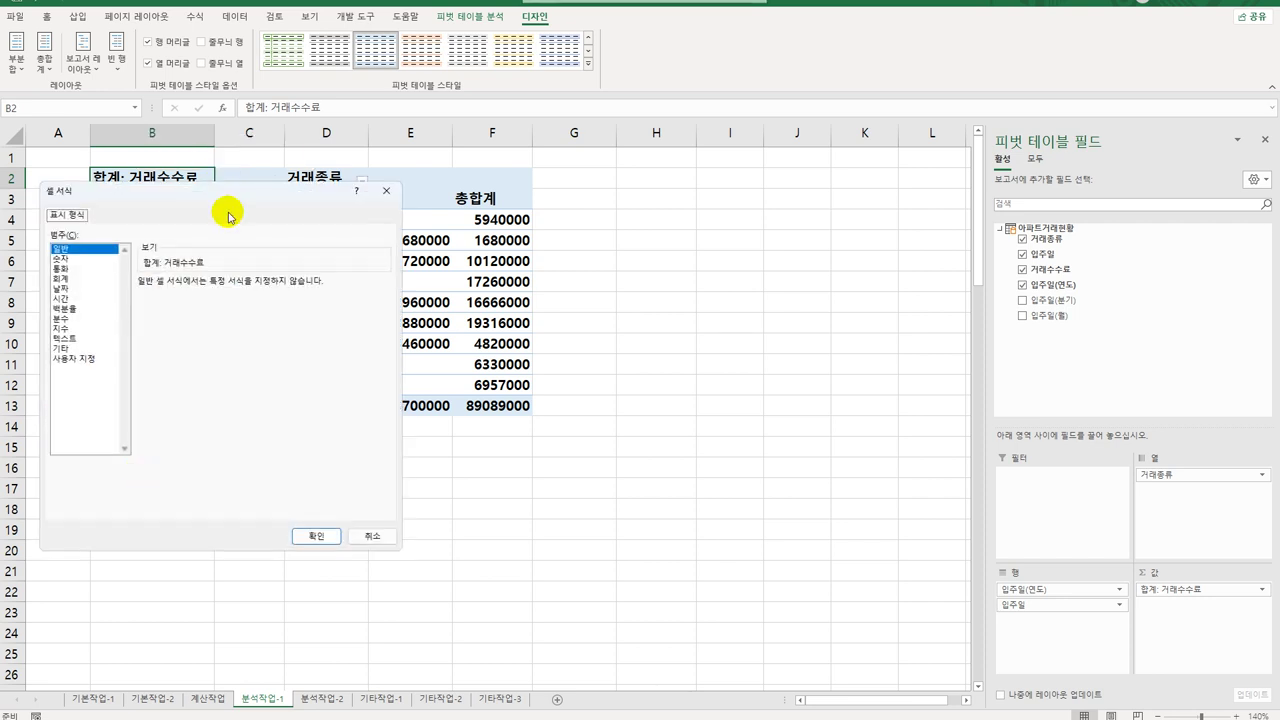
drag(253, 205, 402, 216)
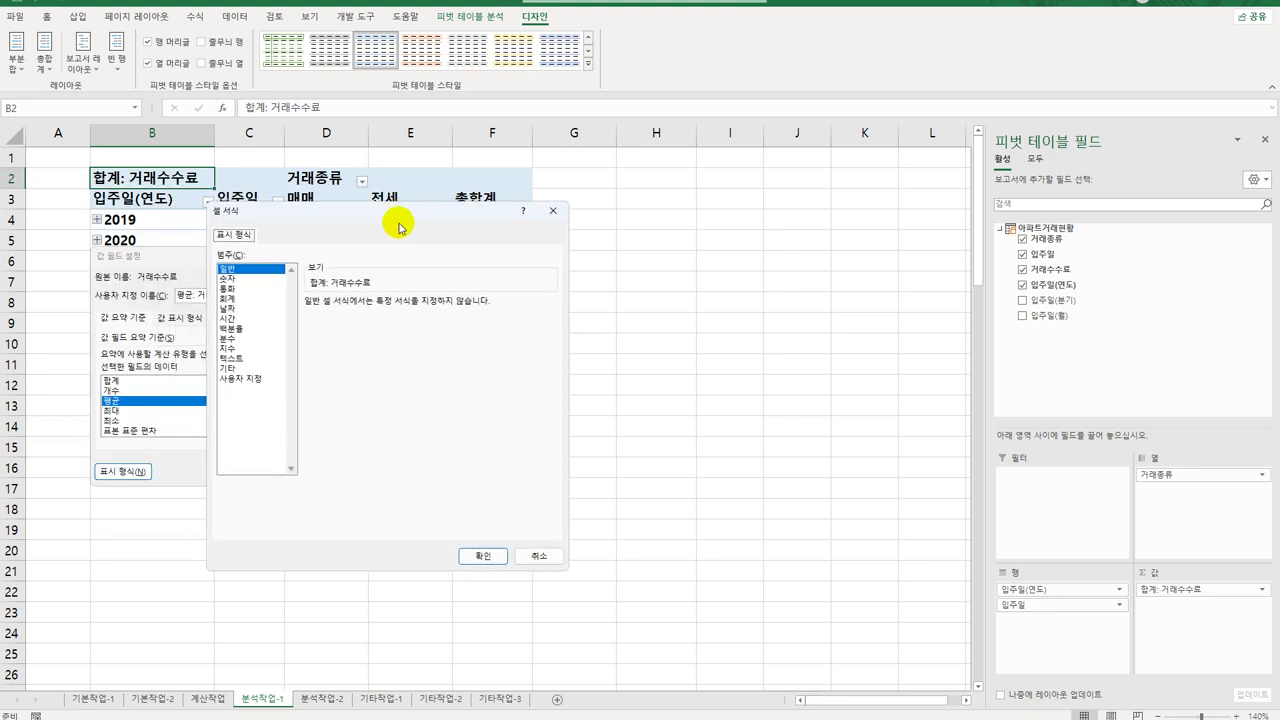
click(246, 300)
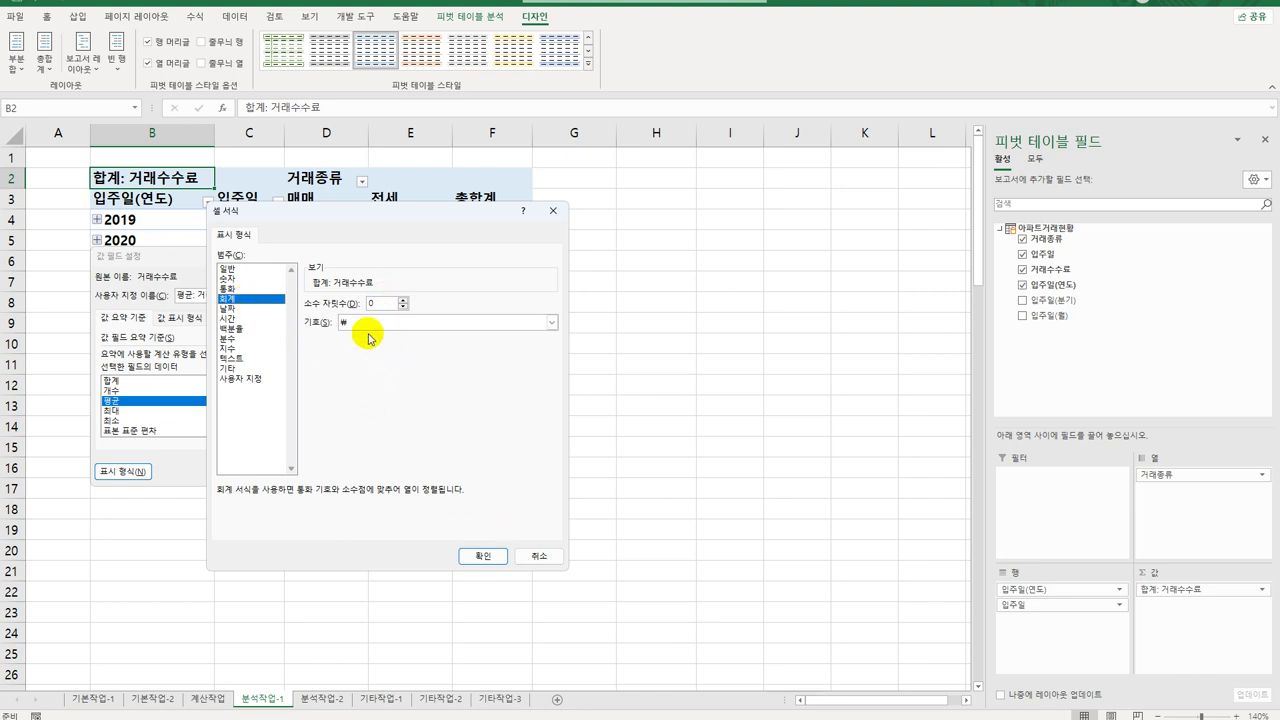
click(482, 557)
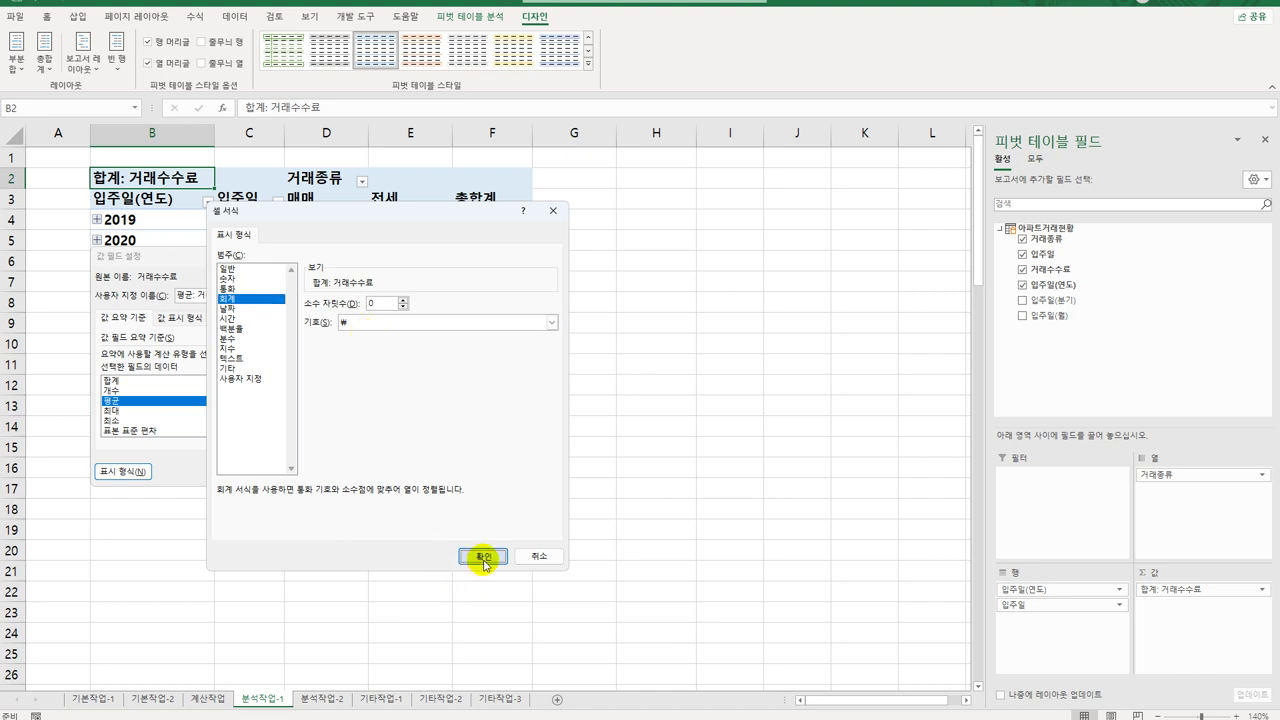
click(266, 472)
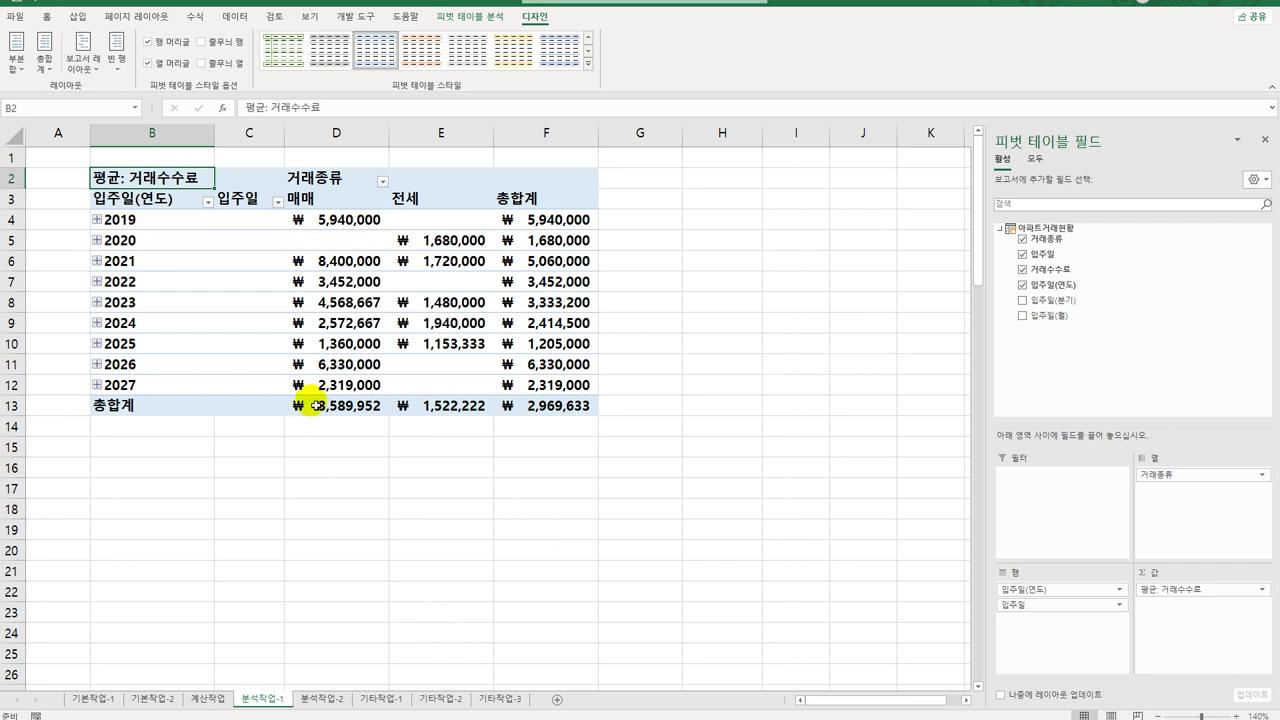
In the pivot table options, show empty cells as * and merge and center cells with labels.
click(349, 265)
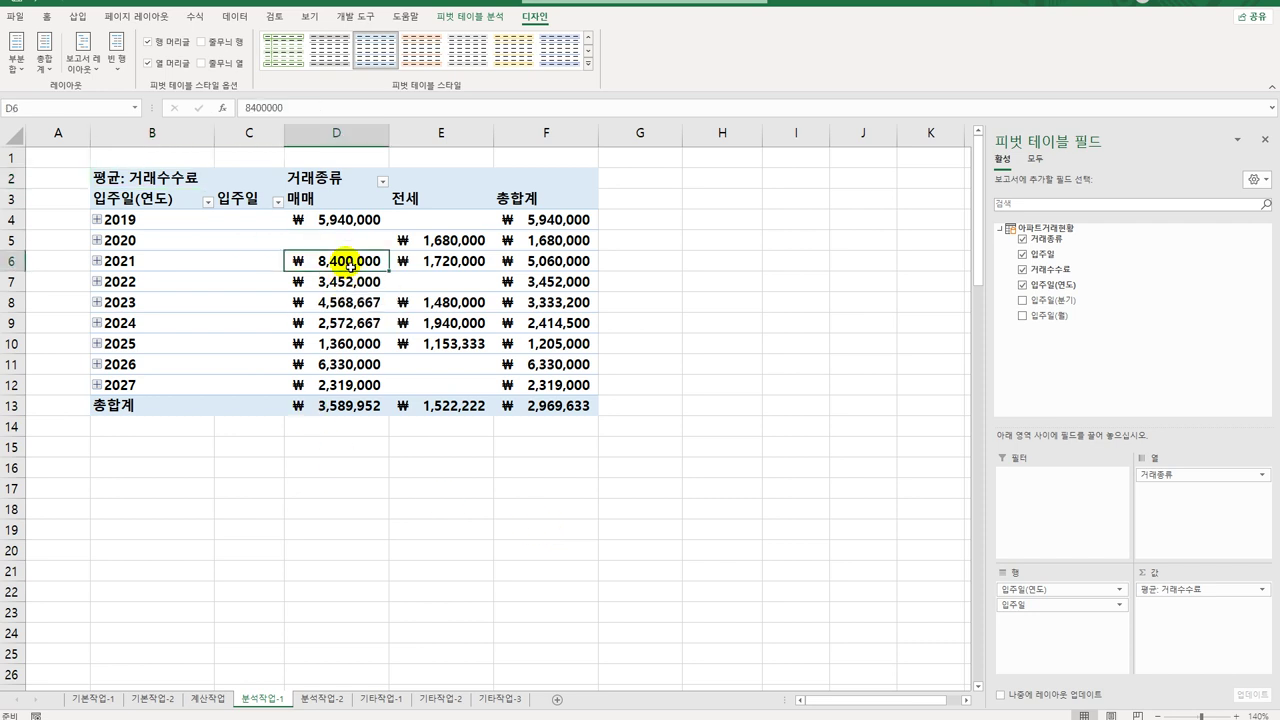
right_click(349, 265)
click(434, 520)
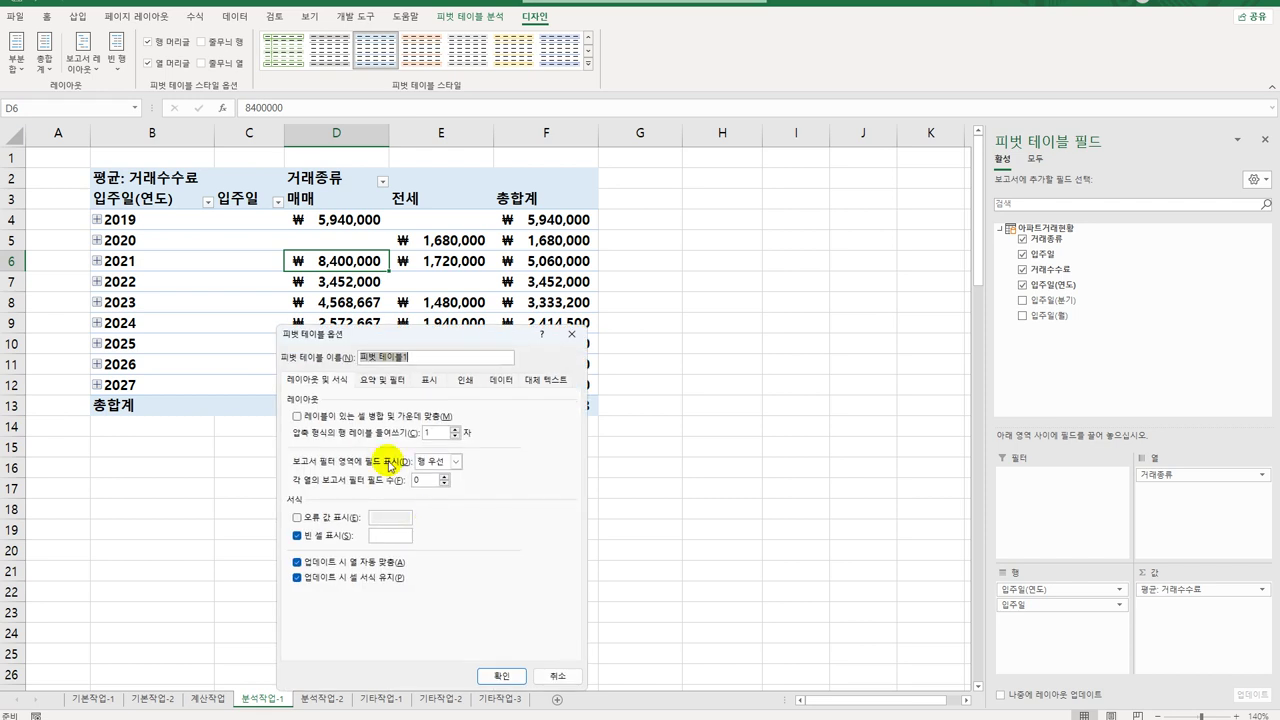
drag(394, 335, 641, 196)
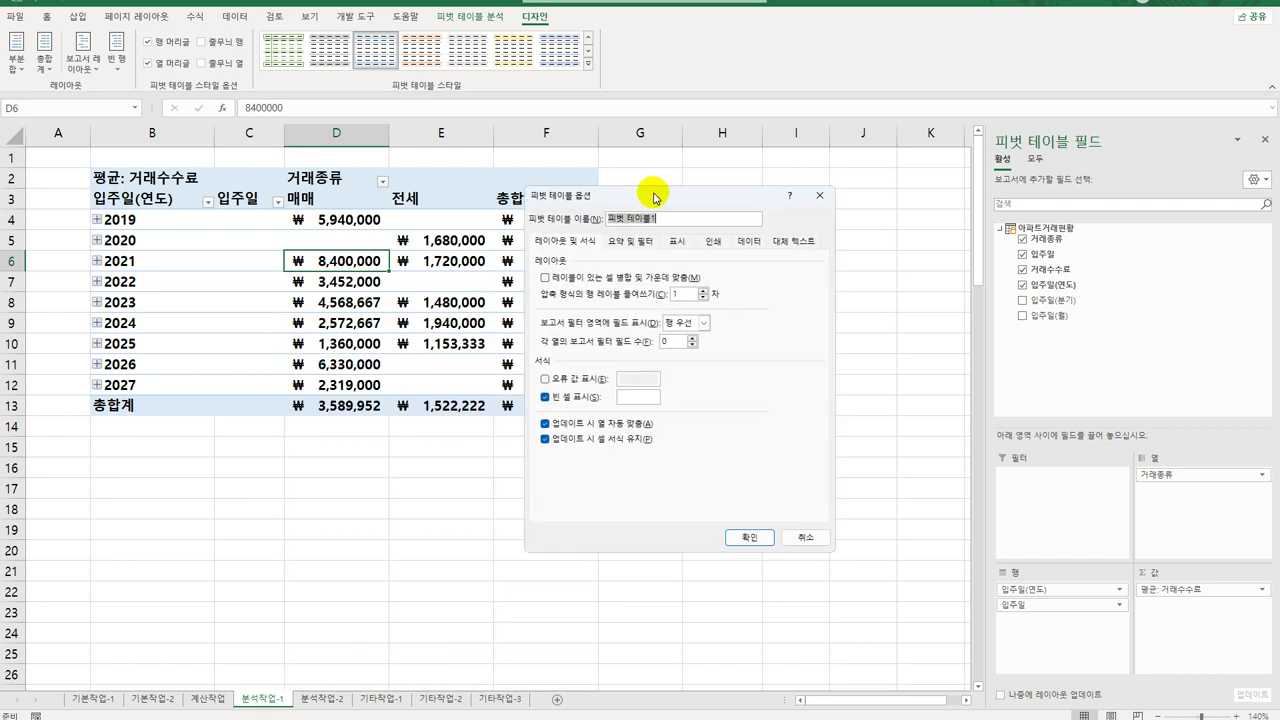
click(630, 398)
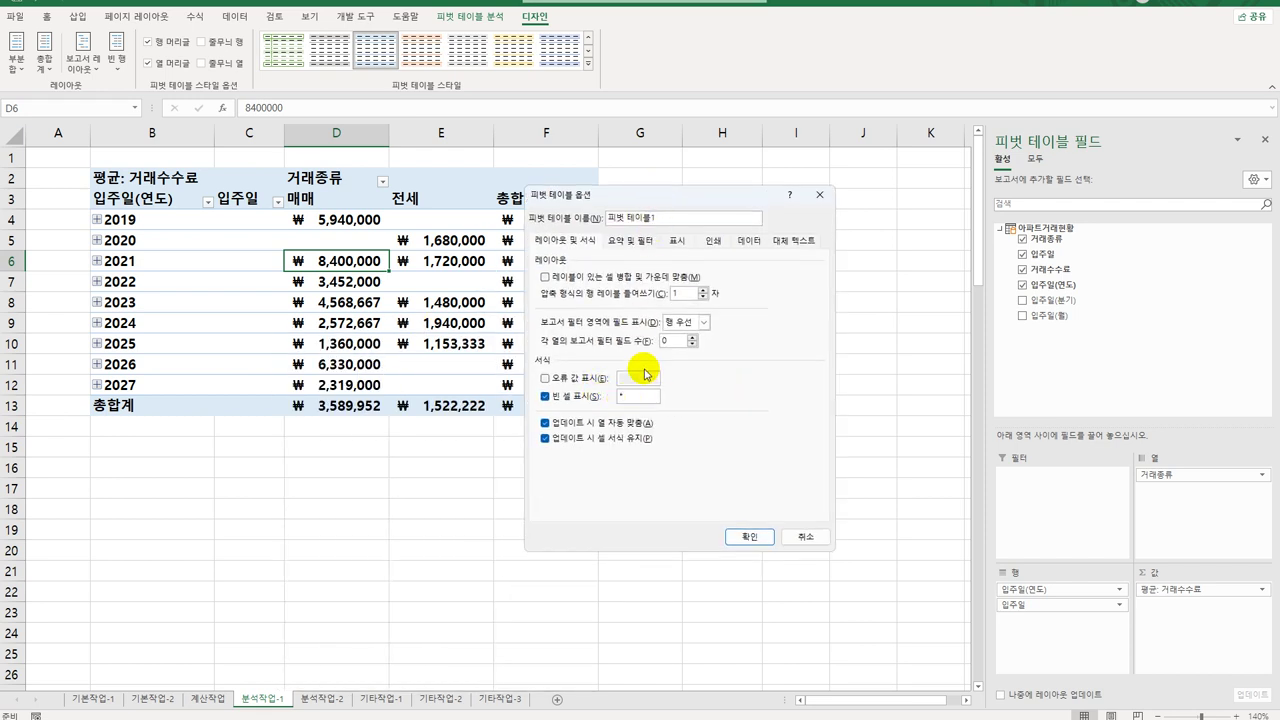
click(587, 278)
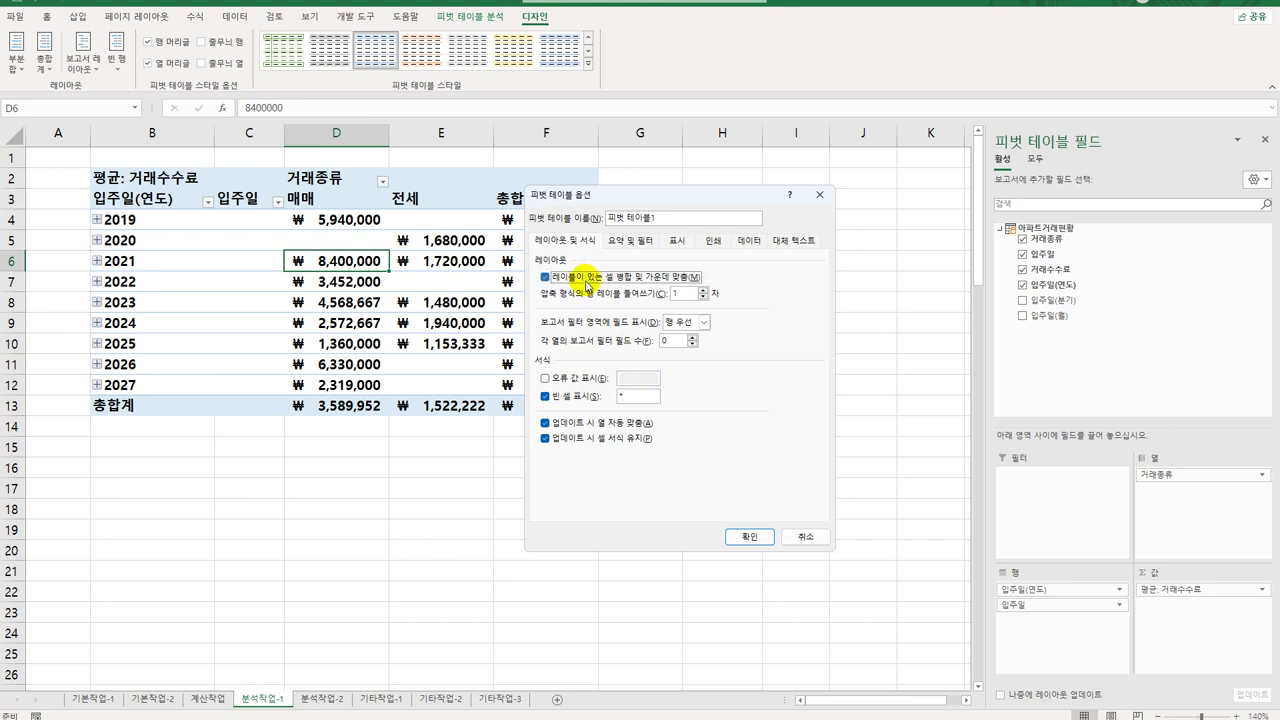
click(737, 538)
click(752, 545)
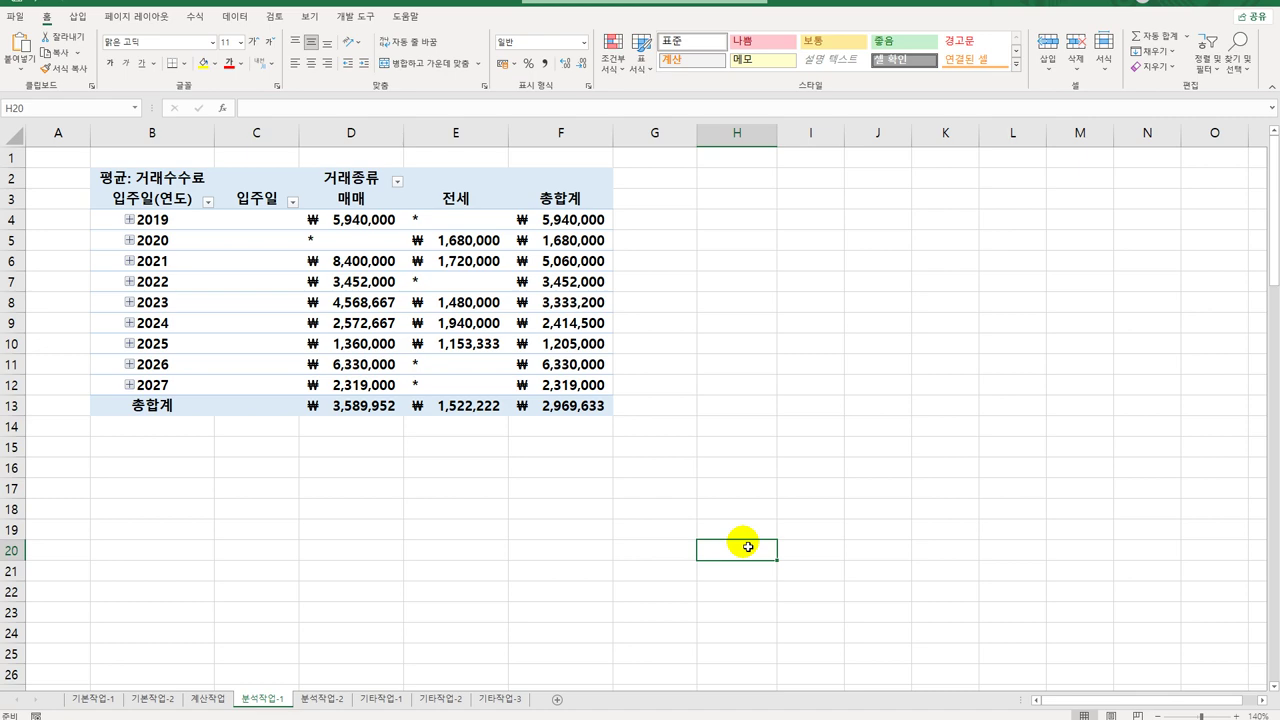
Start a custom data validation rule for the 전용면적 values E3:E18 on the 분석작업-2 sheet.
click(334, 698)
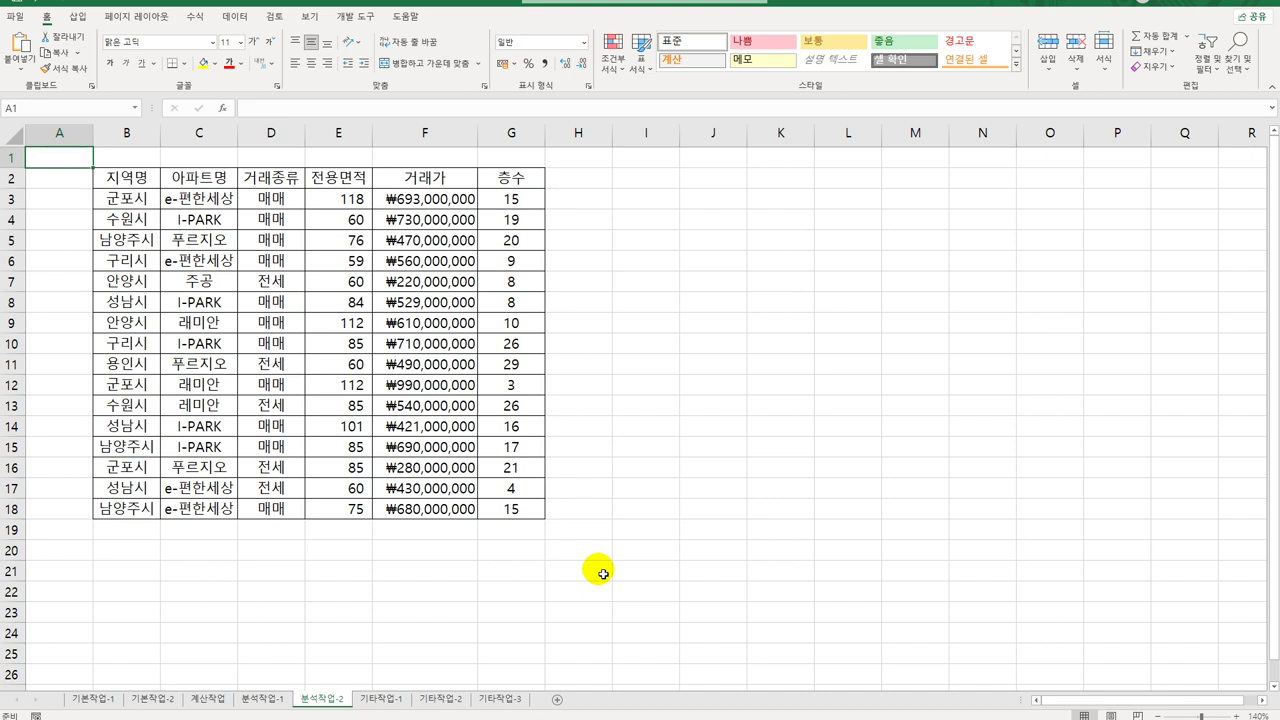
drag(339, 198, 330, 504)
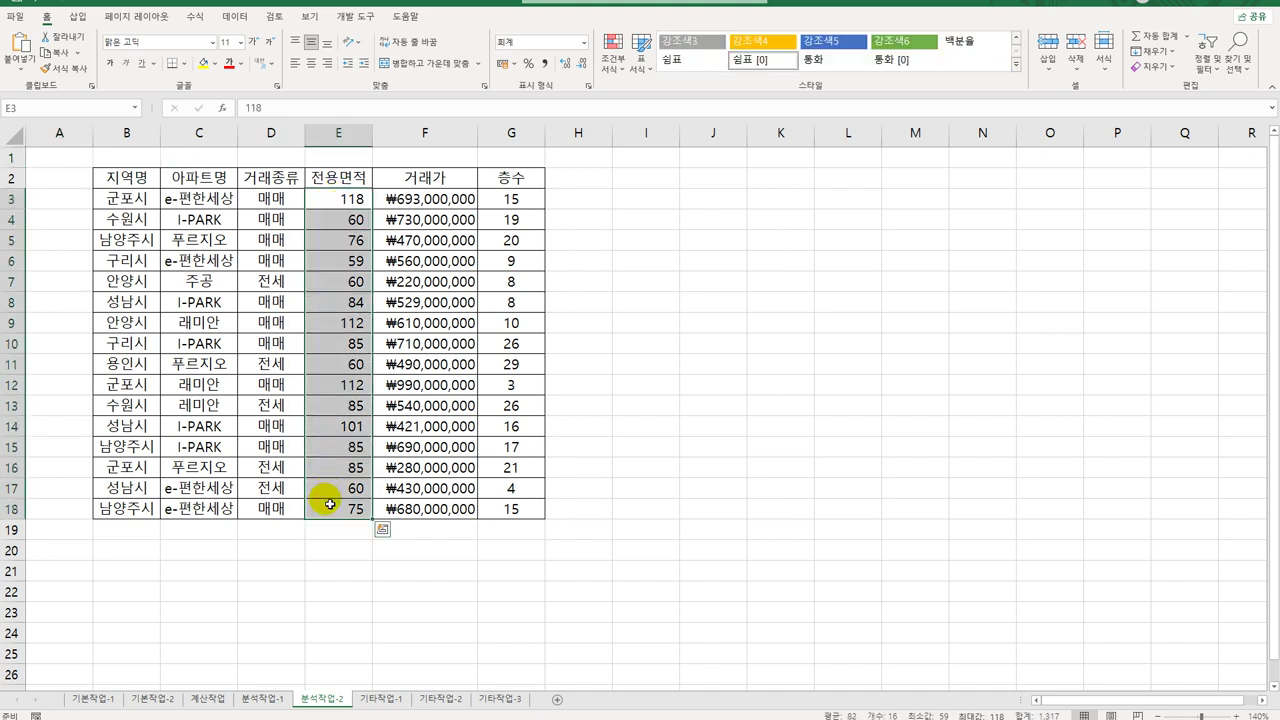
click(235, 18)
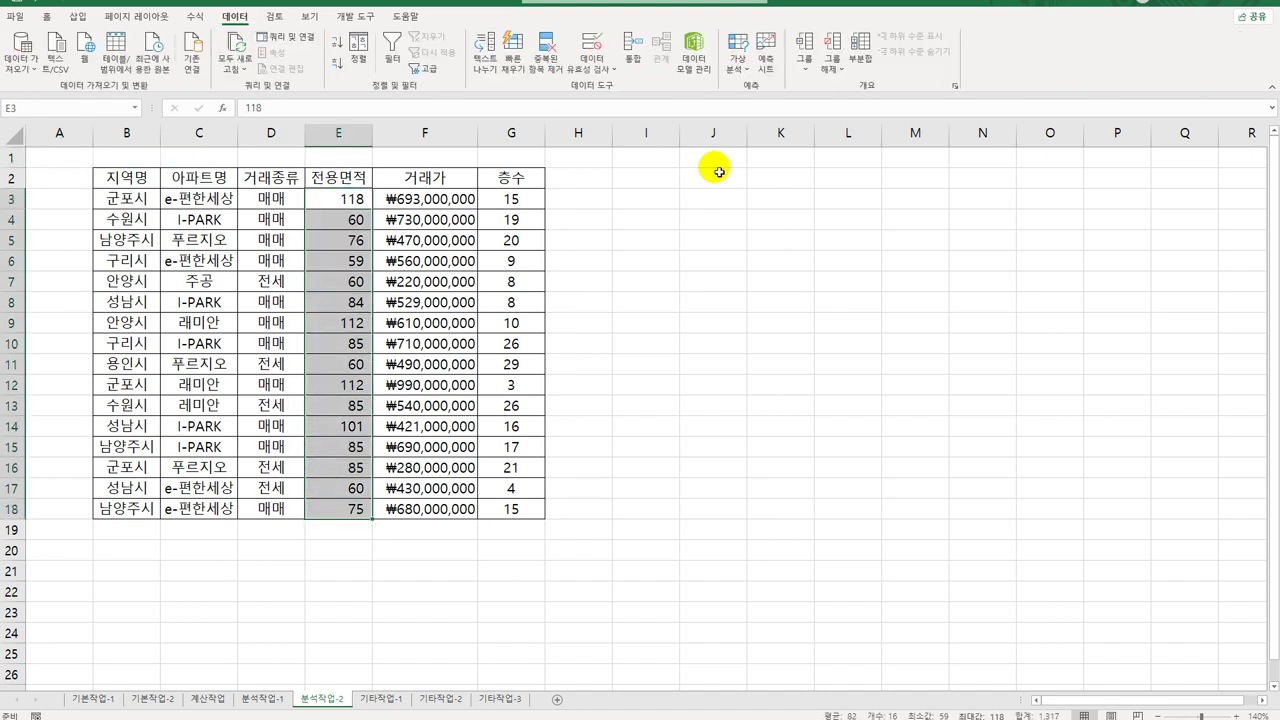
click(592, 70)
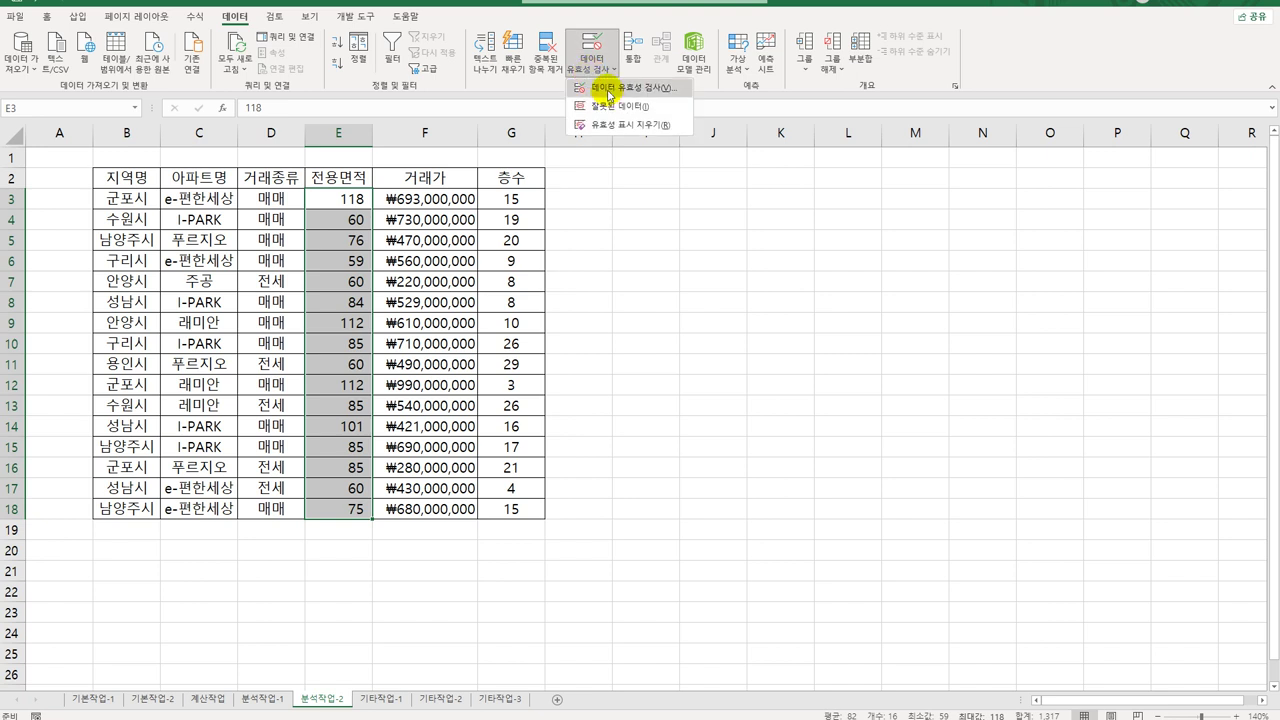
click(612, 92)
drag(666, 247, 731, 220)
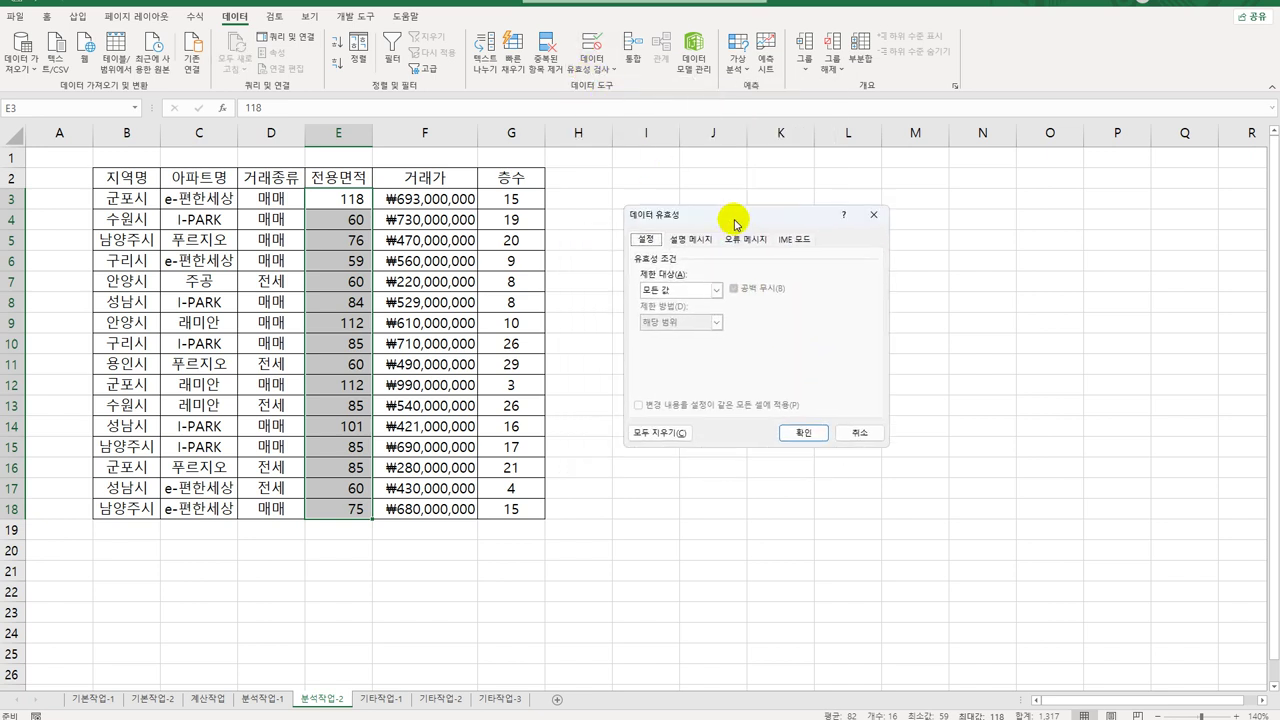
click(700, 288)
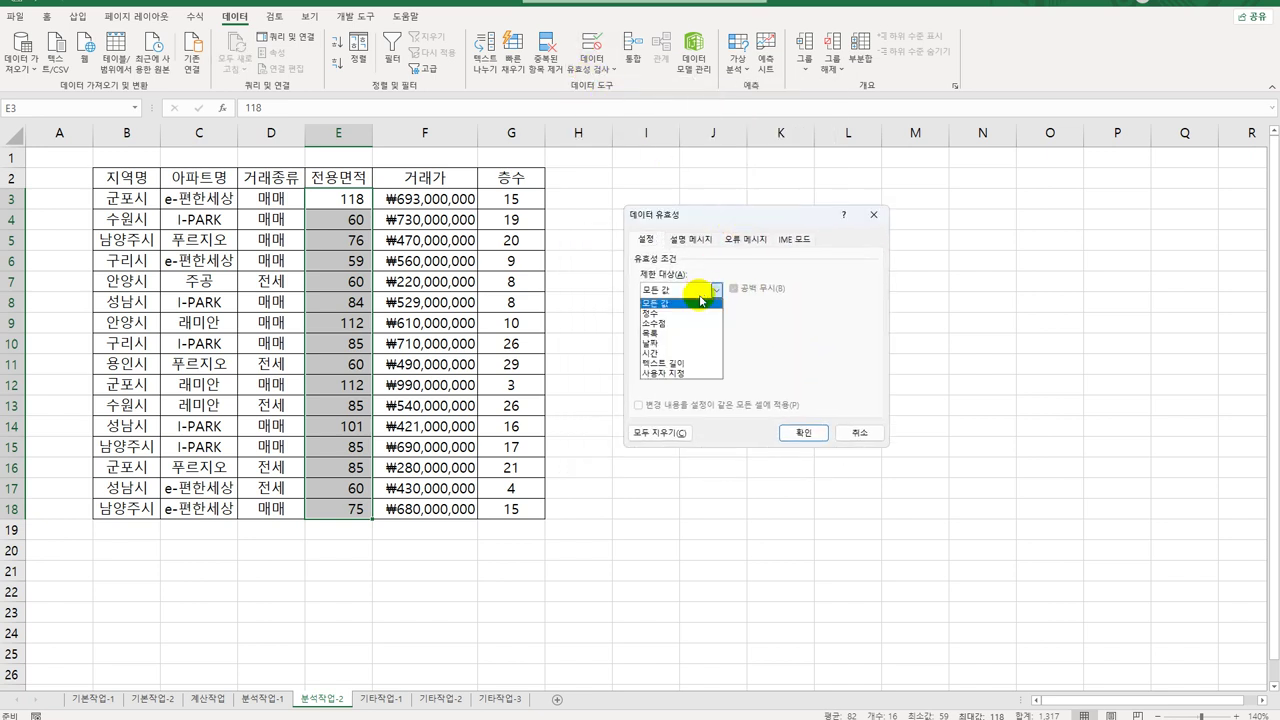
click(678, 372)
Enter =quotient(E3,3.3)<=38 as the validation formula.
click(682, 354)
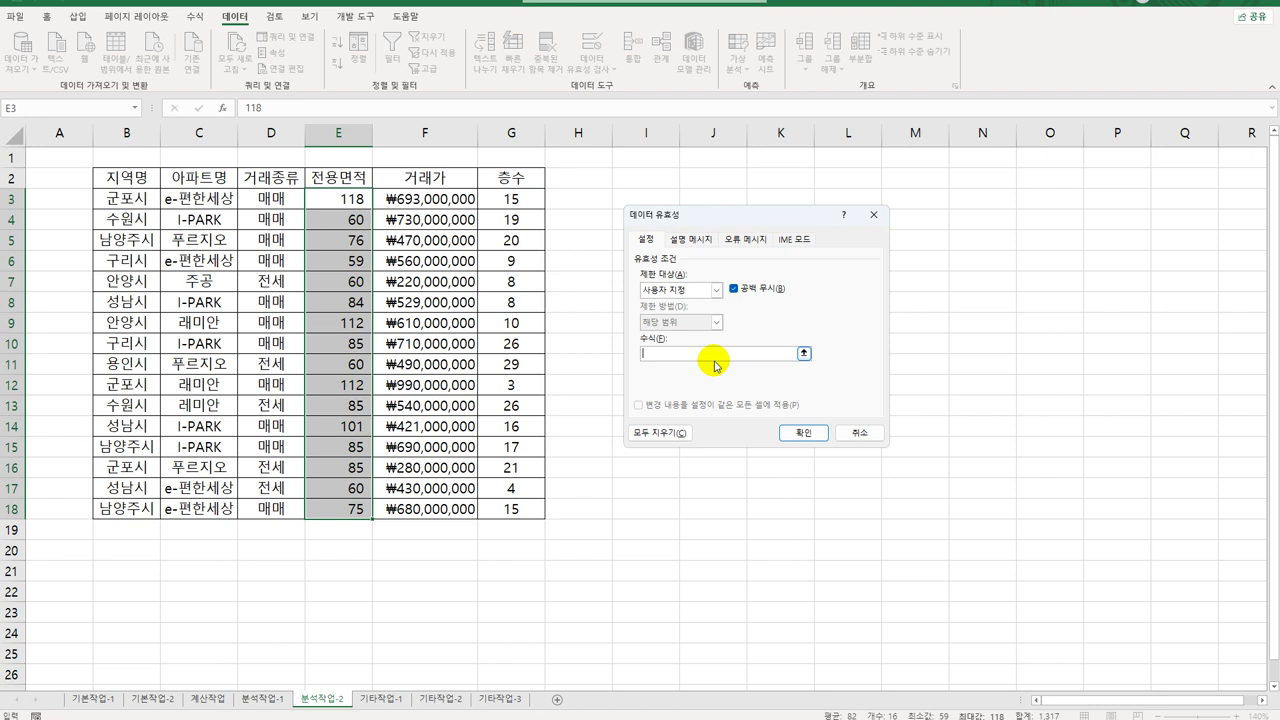
text(=)
key(BackSpace)
text(quotient()
click(343, 203)
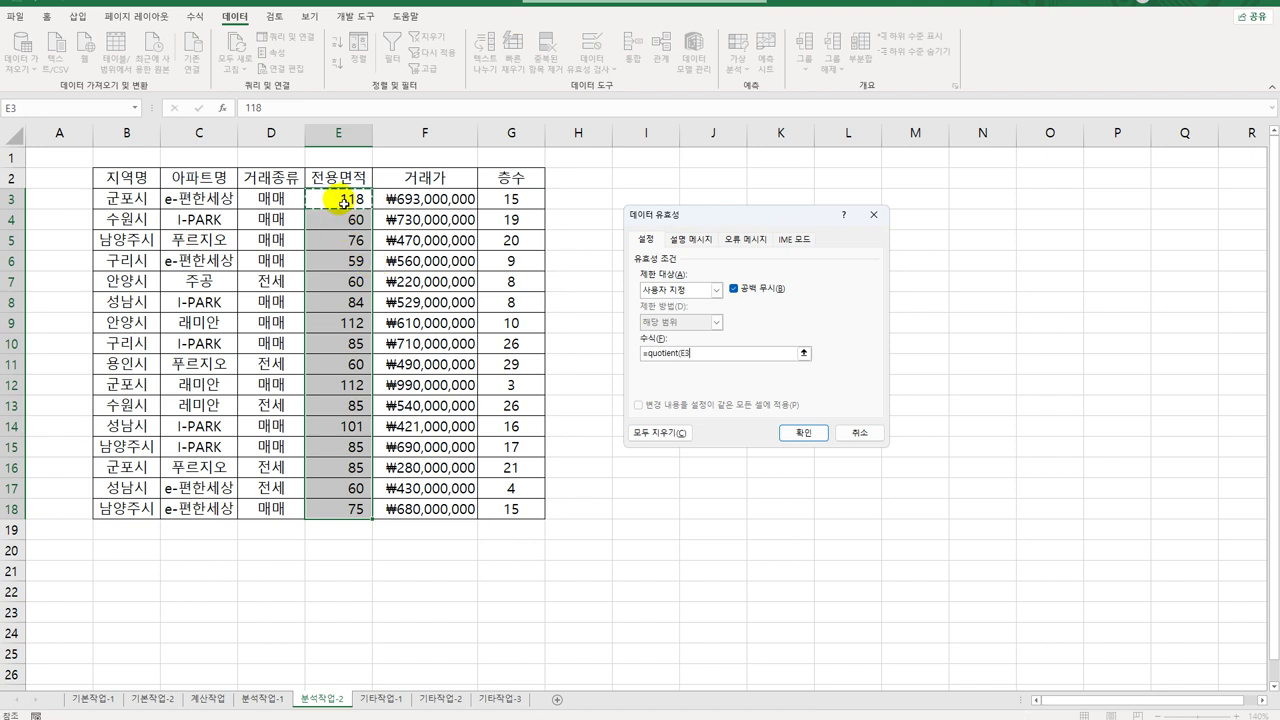
text(,)
text(3,3))
text(<=38)
Set the validation input message to the title "전용면적 38이하" and the text "최대125 면적까지 입력하세요.".
click(689, 239)
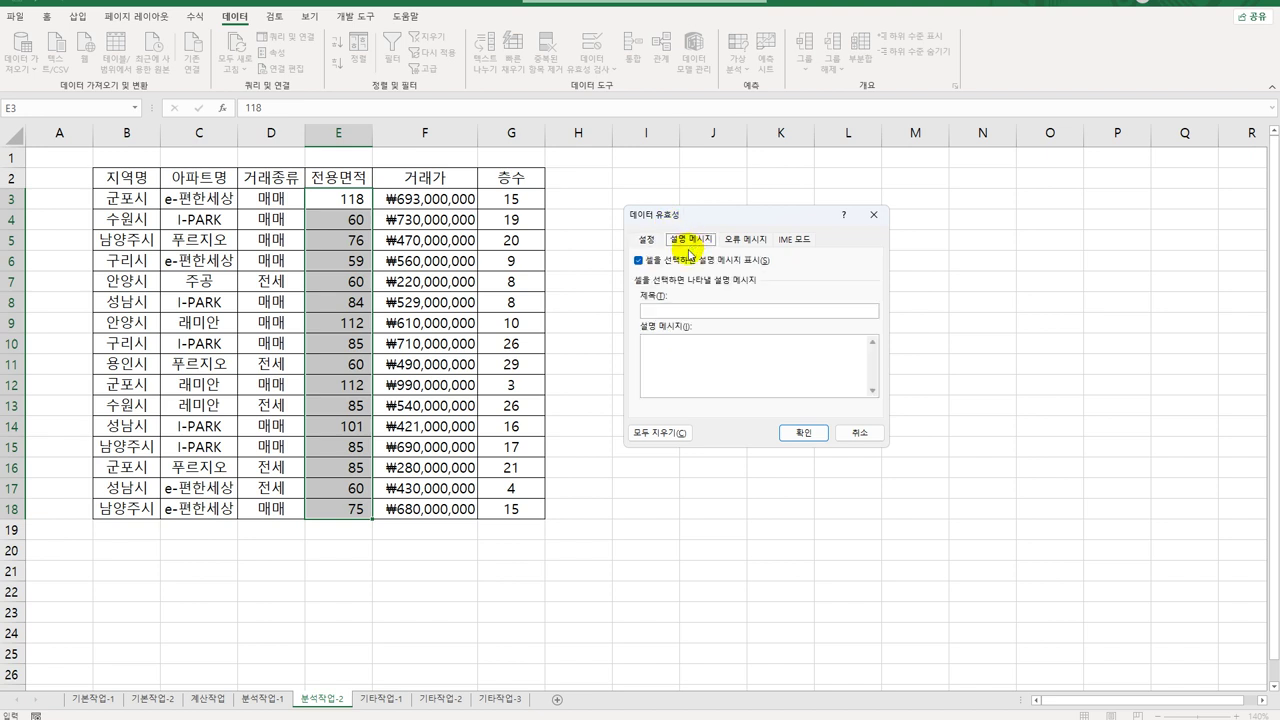
click(670, 312)
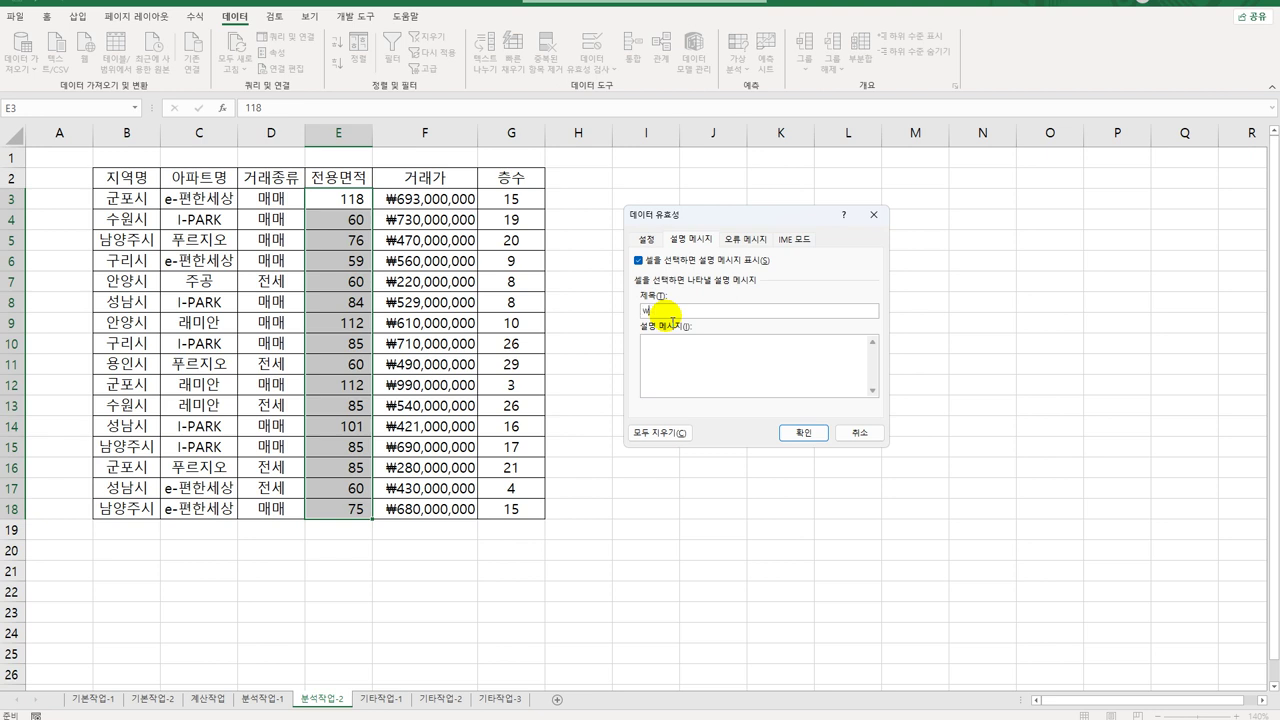
text(전용면적 380이하)
key(Tab)
text(조)
text(대)
text(125)
text( 면적)
text(까지 )
text(입력하세요.)
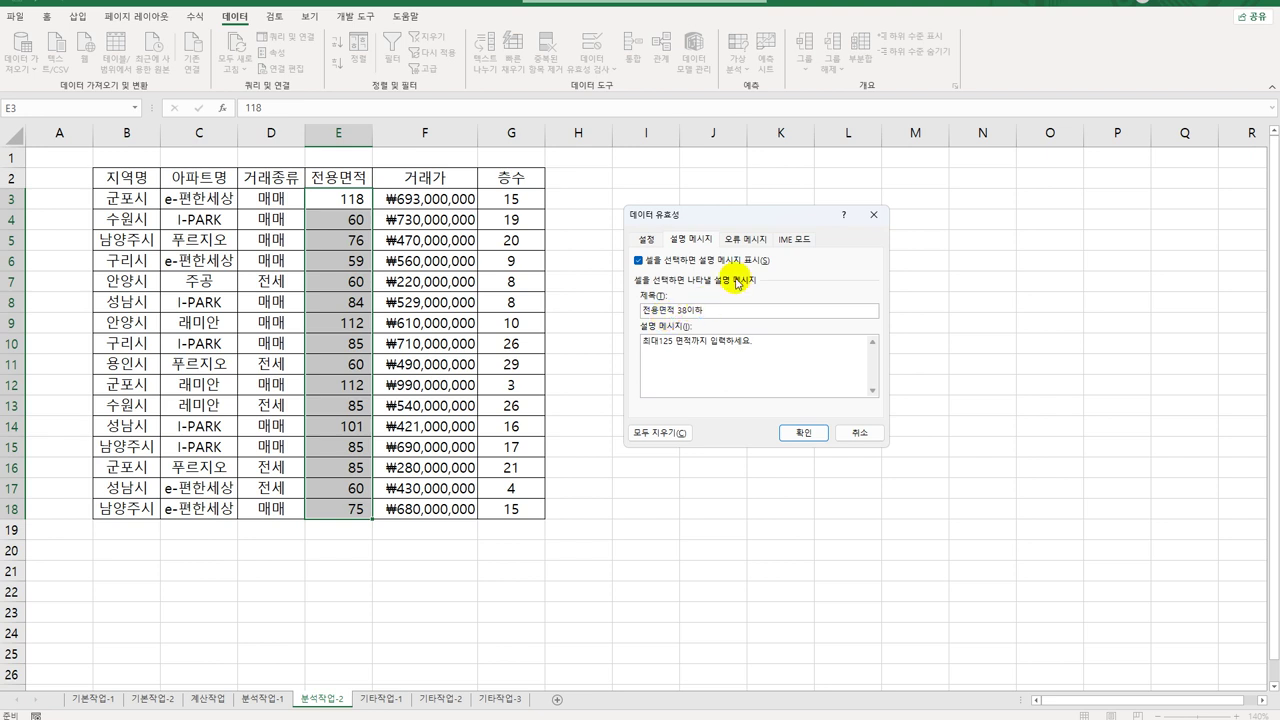
Set the error alert's title to "전용면적오류" and its text to "3.3으로 나눈 몫이 38이하로 입력하세요.", and apply the validation rule.
click(746, 240)
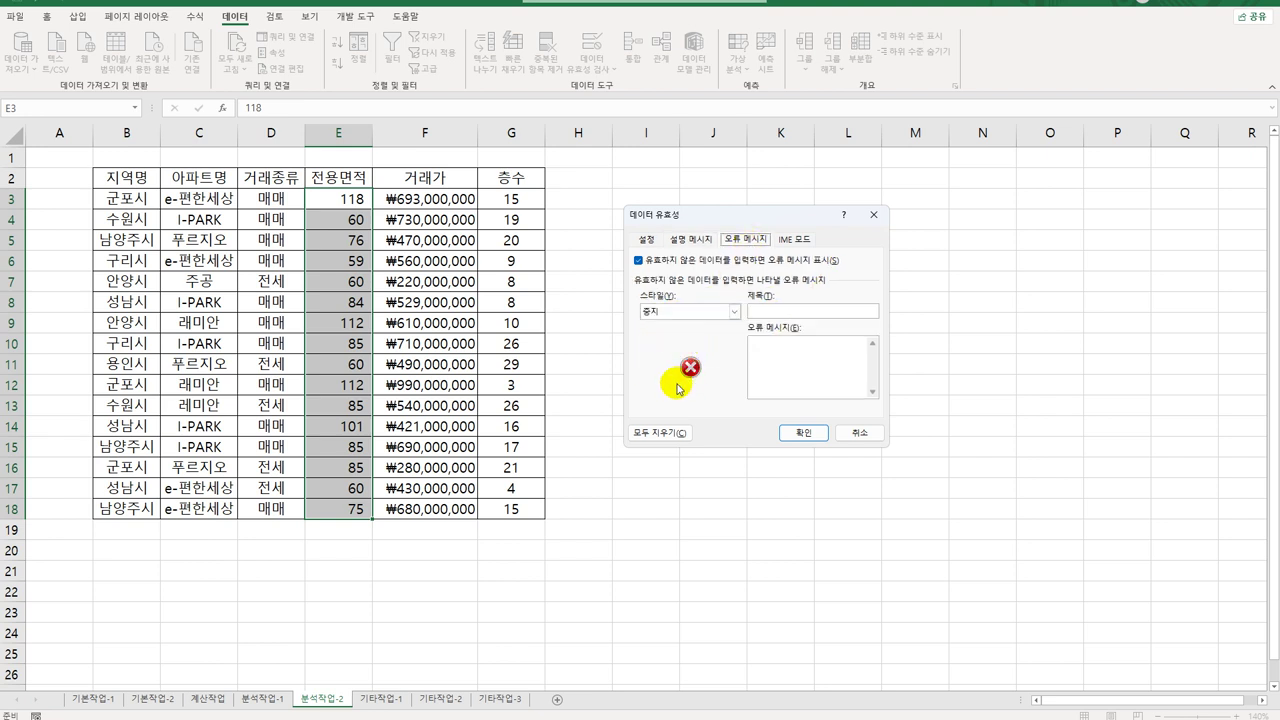
click(786, 312)
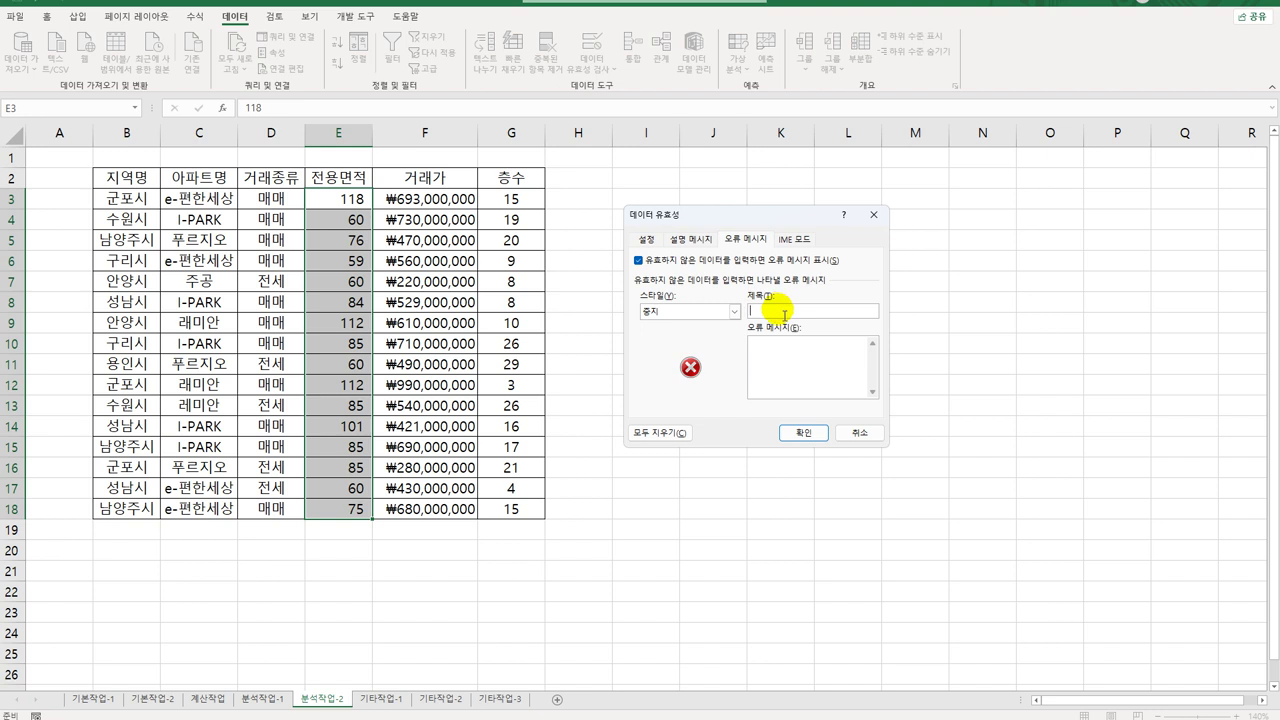
text(전용)
key(BackSpace)
text(면적오류)
text(3.3)
text(으로 나눈 )
text(몫이 38)
text(이하로 입력하)
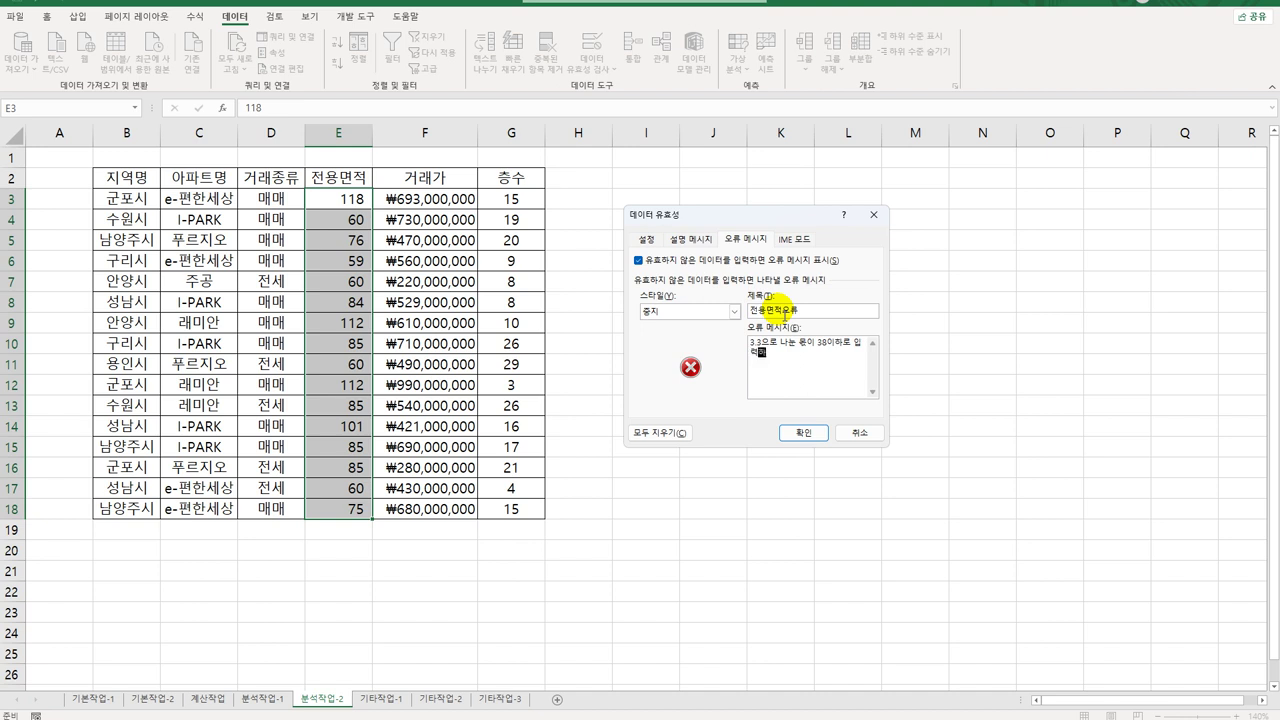
text(세요.)
click(816, 432)
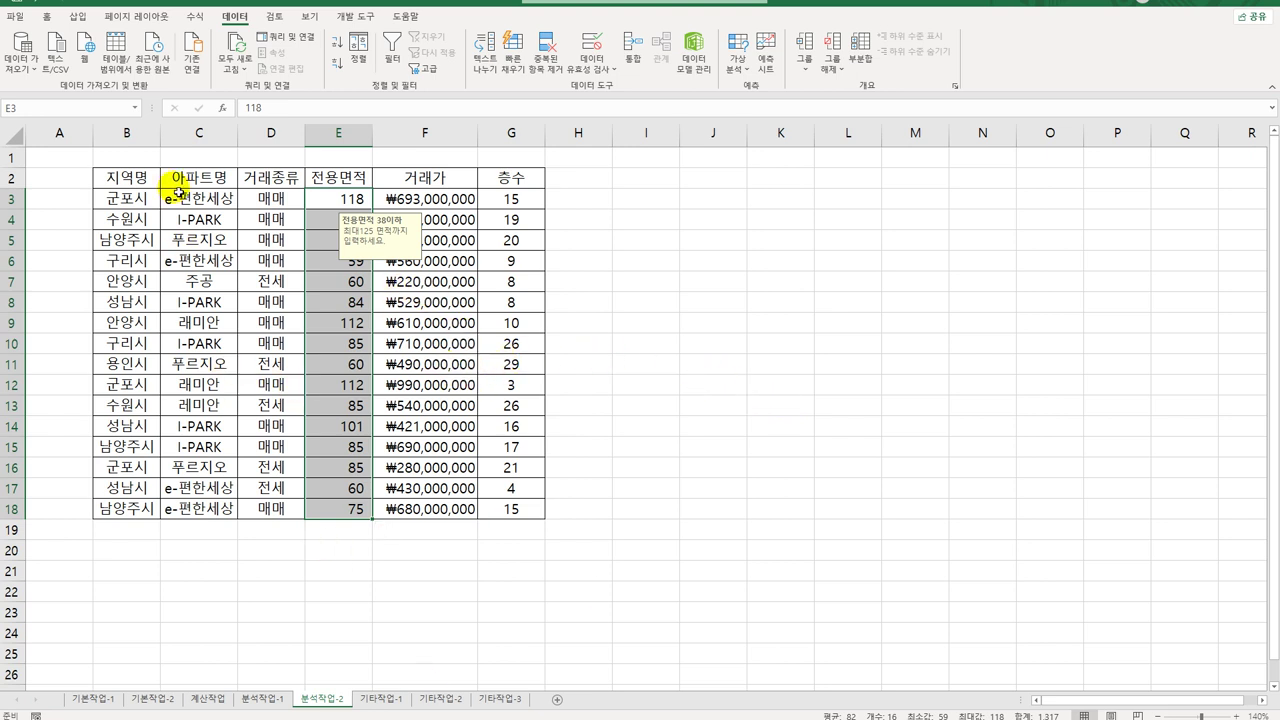
drag(135, 178, 185, 179)
drag(305, 263, 497, 509)
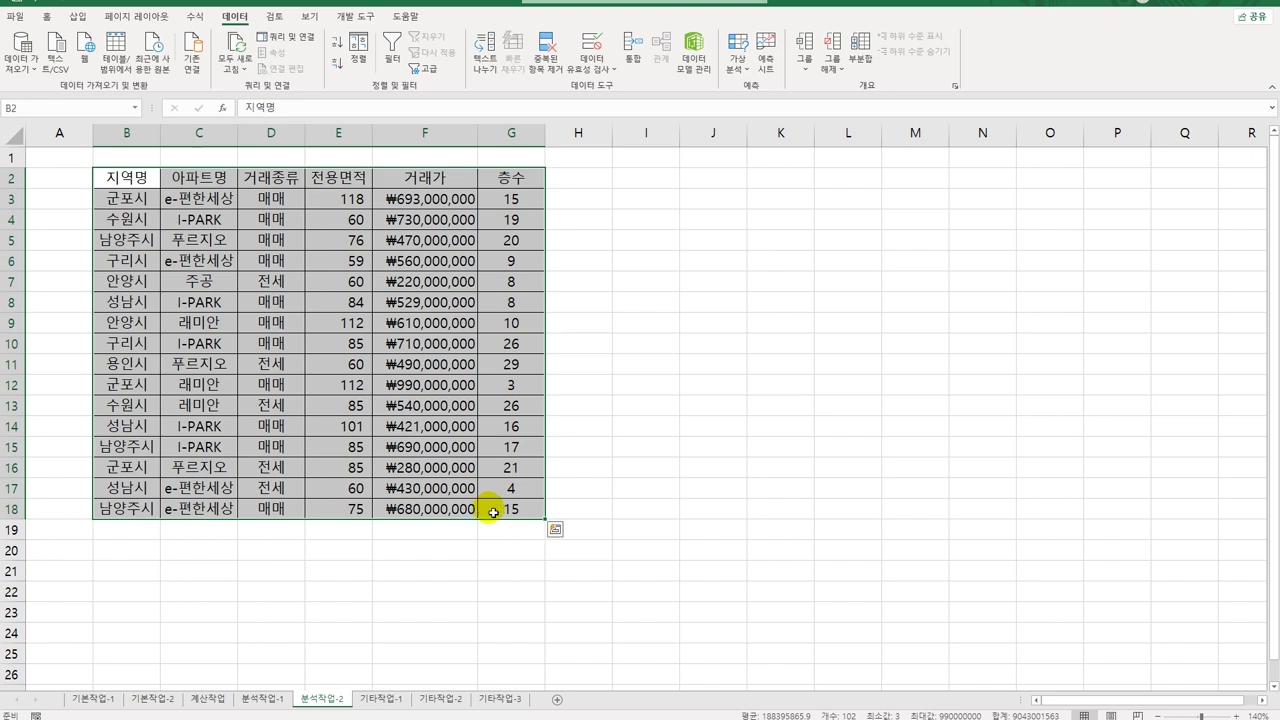
click(152, 183)
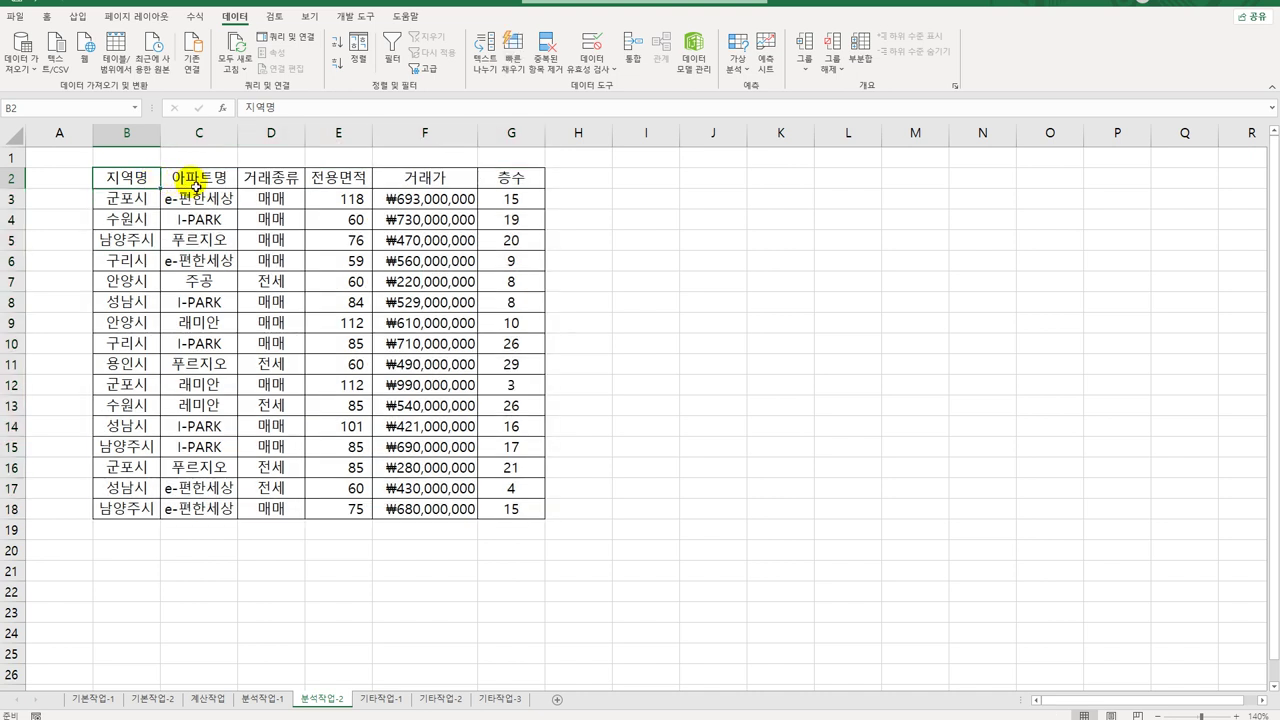
click(266, 181)
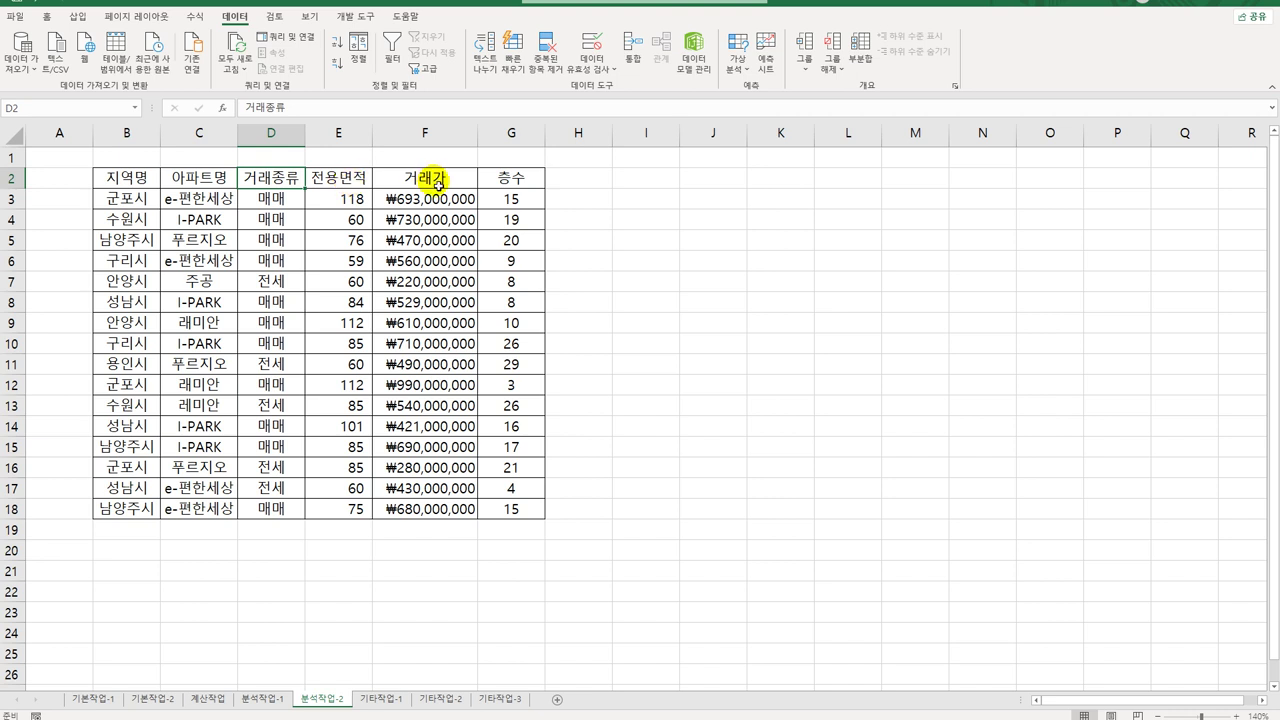
click(688, 490)
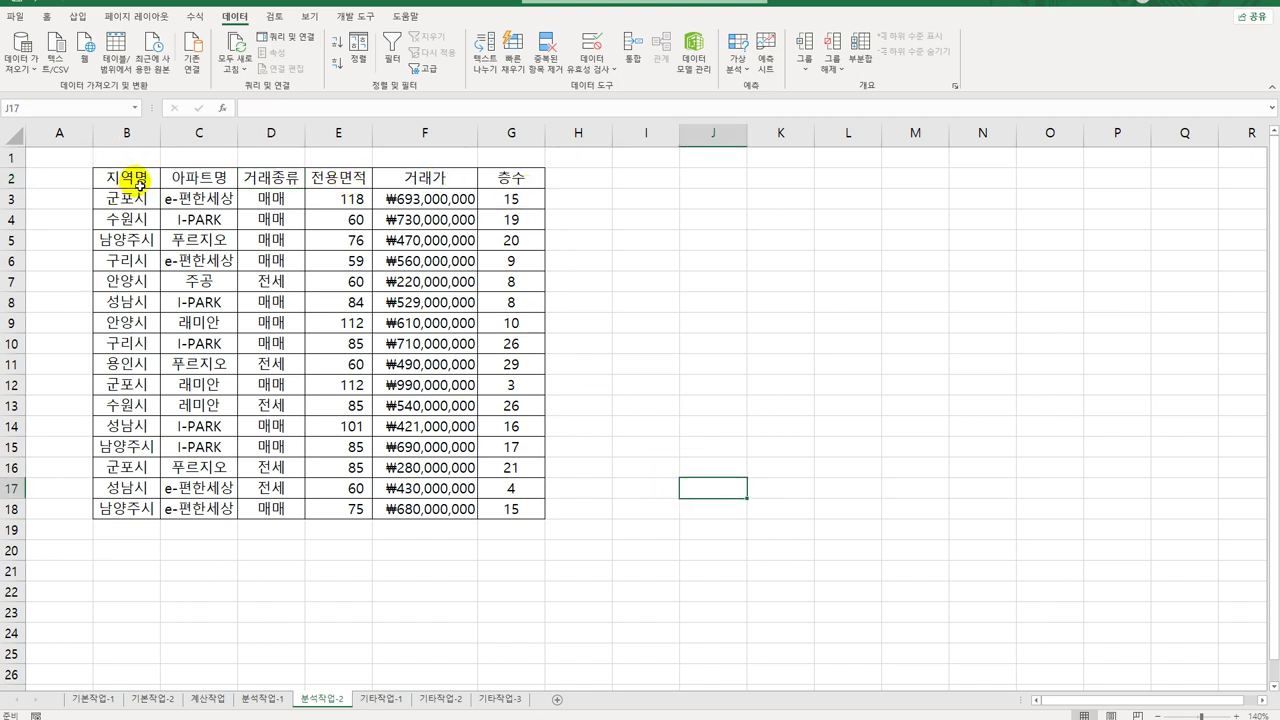
Set up a left-to-right sort of the table B2:G18 on the 분석작업-2 sheet, using row 2 as the sort key.
drag(138, 183, 532, 516)
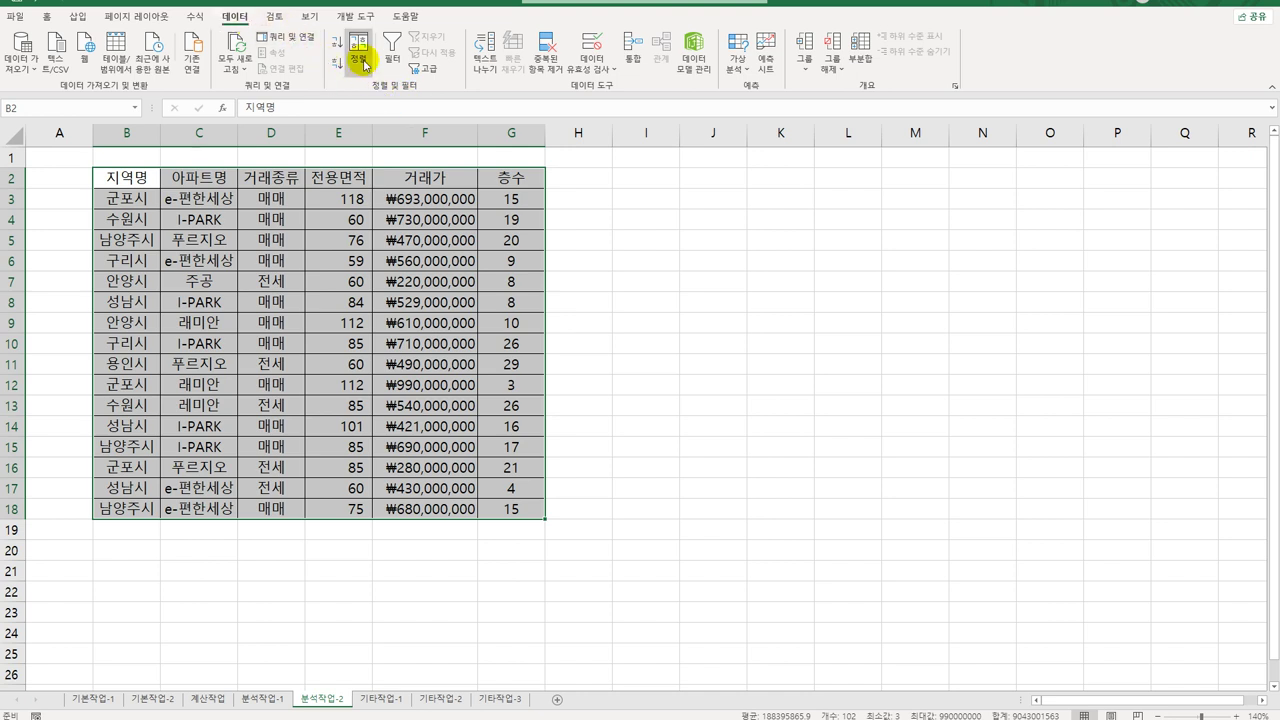
click(364, 65)
click(822, 278)
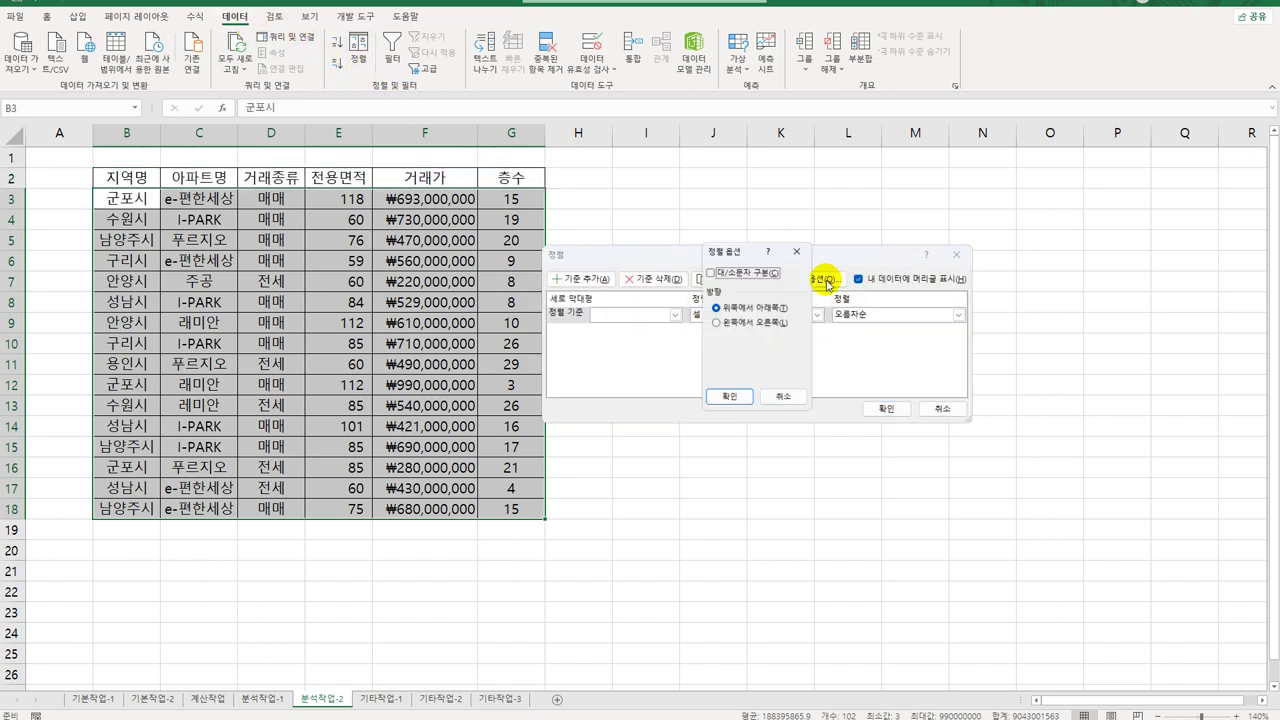
click(769, 325)
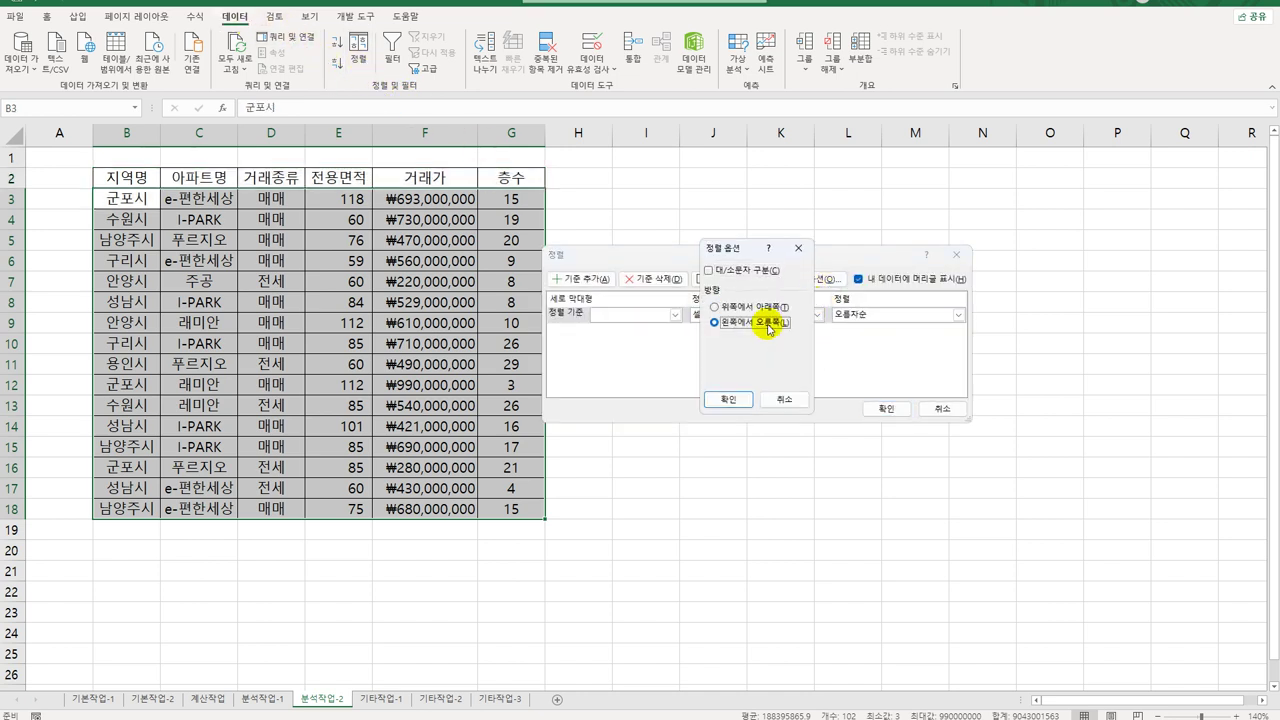
click(712, 398)
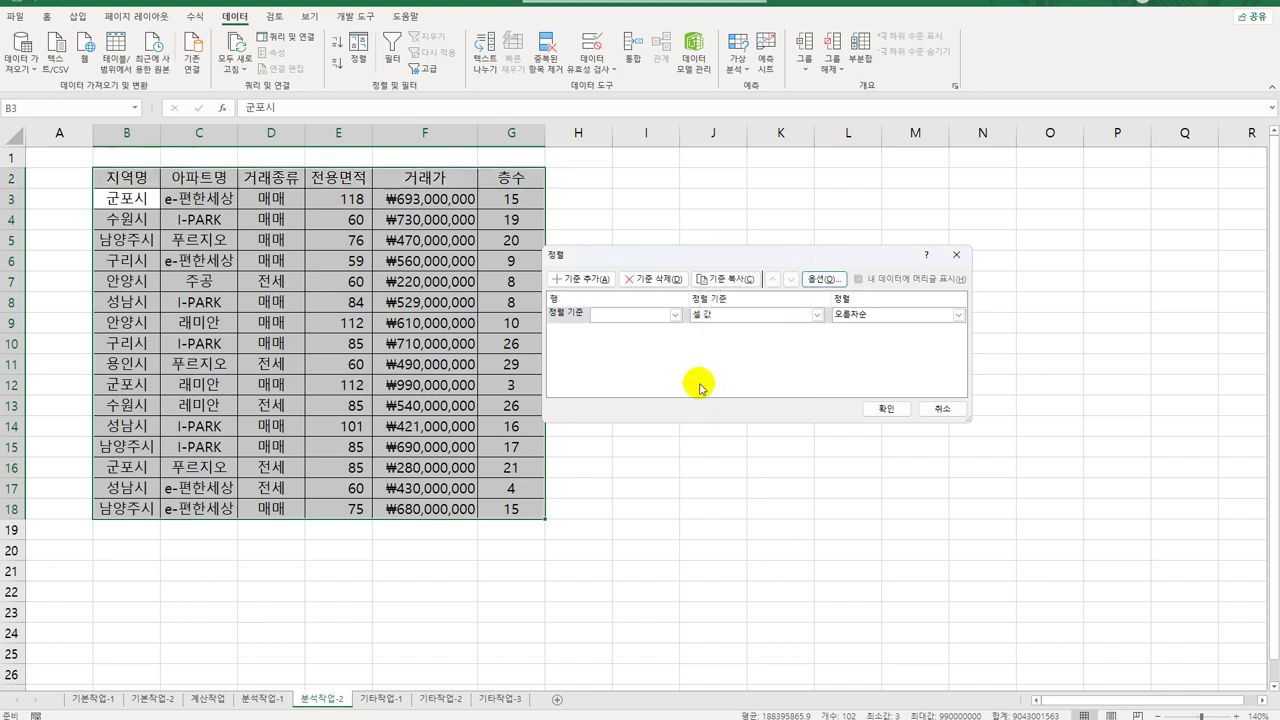
click(675, 314)
click(666, 334)
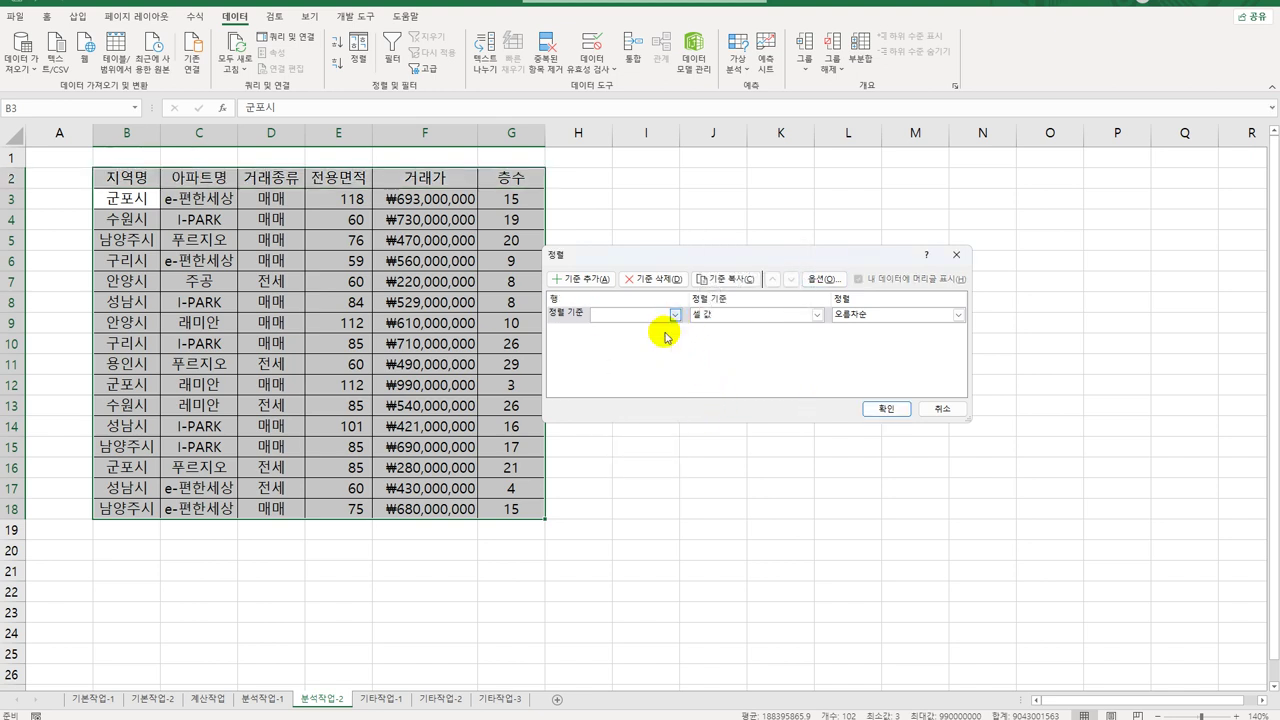
Add a custom list for the sort order with the entries 지역명, 거래종류, 아파트명, 전용면적, 층수, 거래가.
click(850, 315)
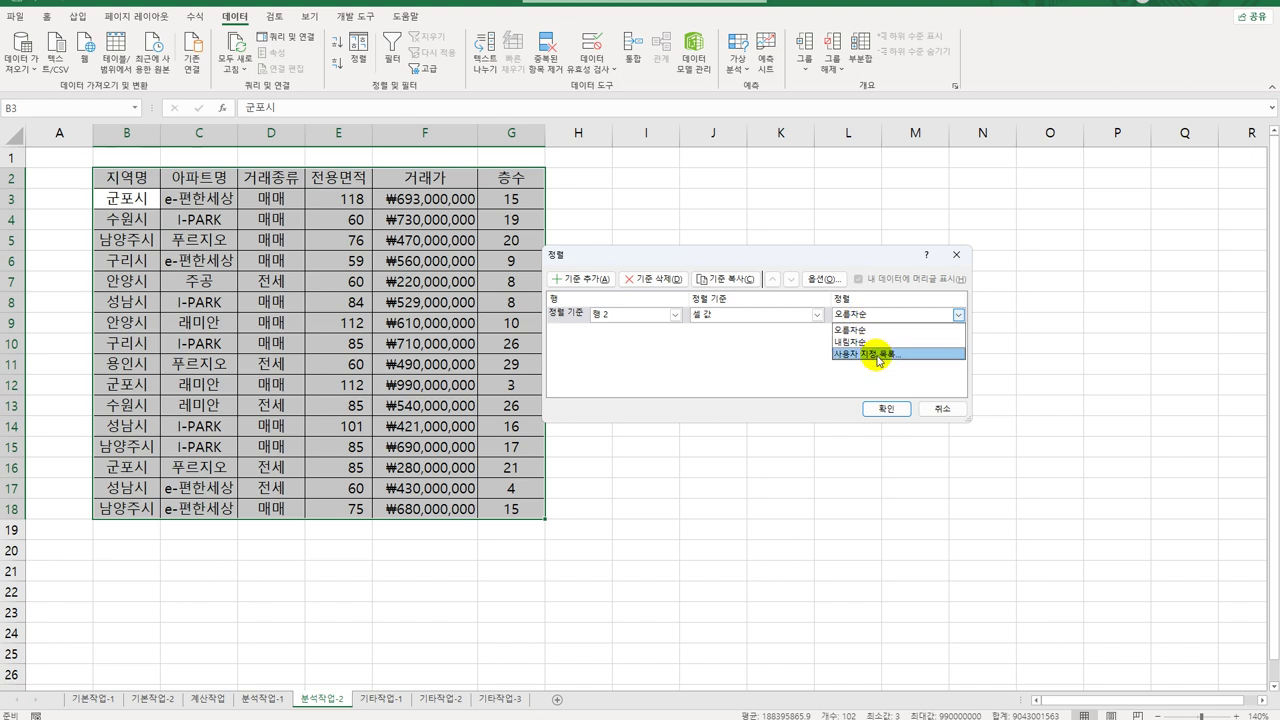
click(877, 357)
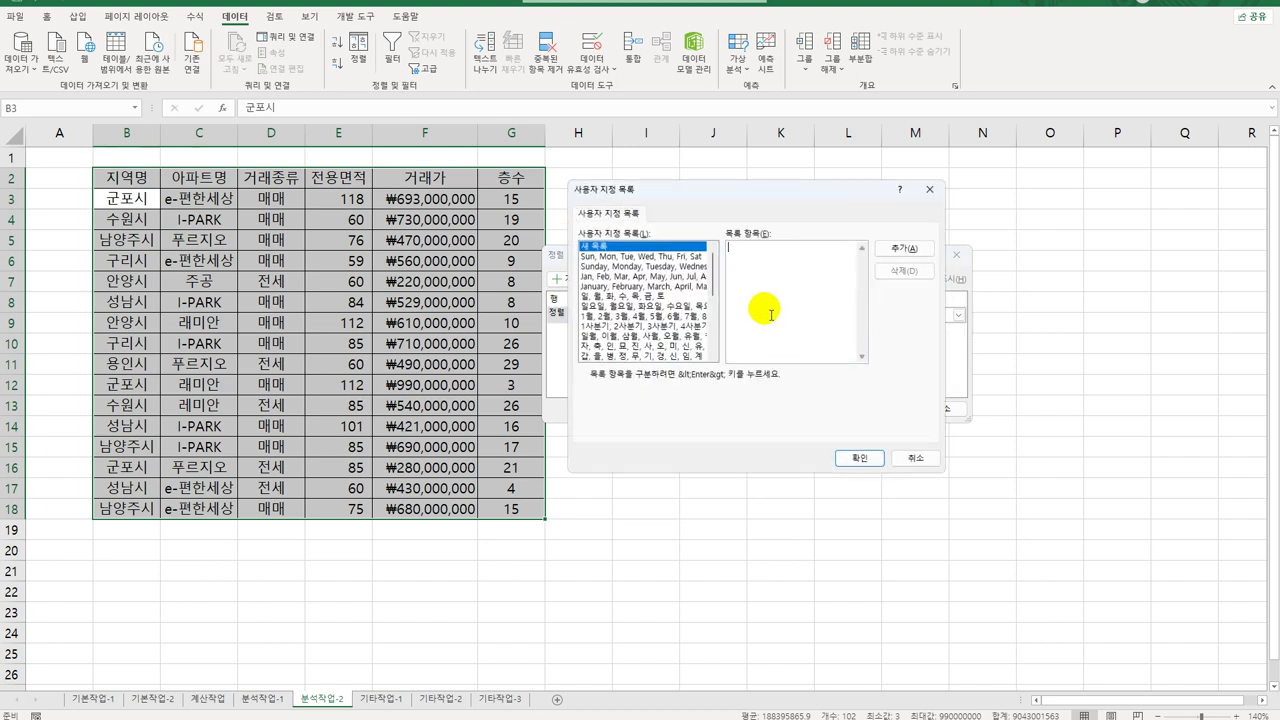
text(지역명)
key(Return)
text(거래종류 )
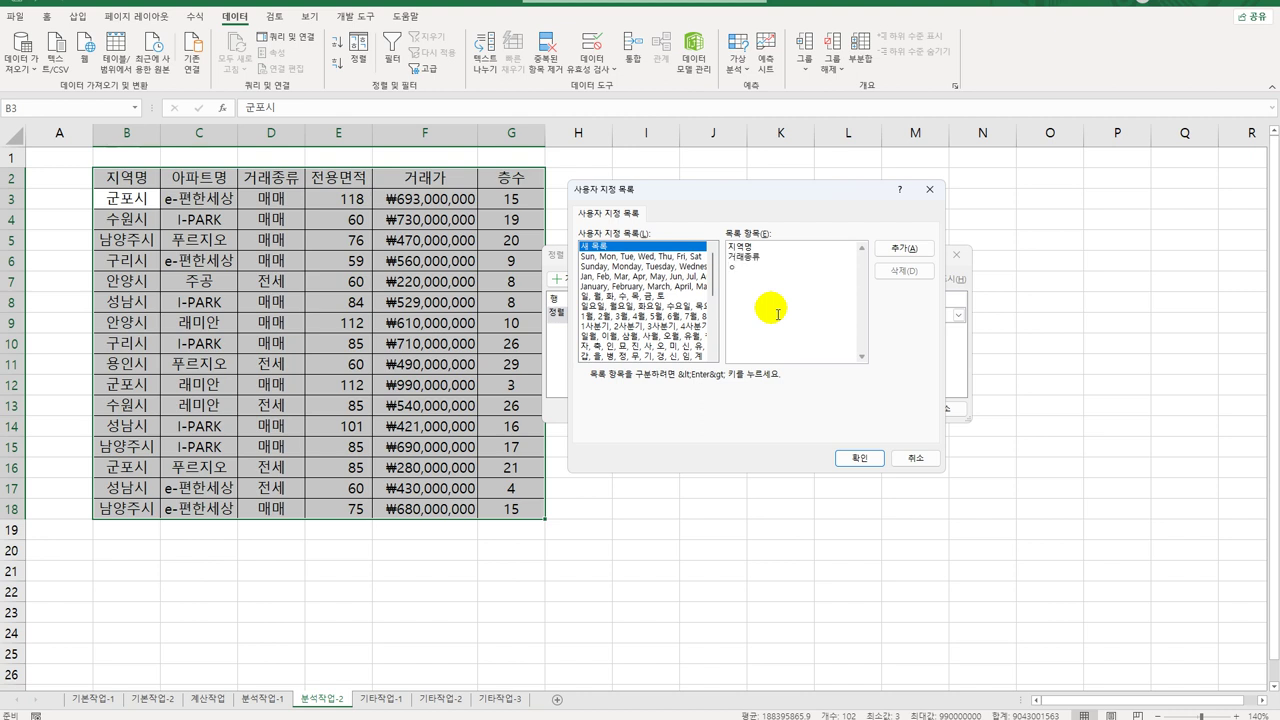
text(아파트명 전용면적 층수)
key(Return)
text(거래가)
click(904, 248)
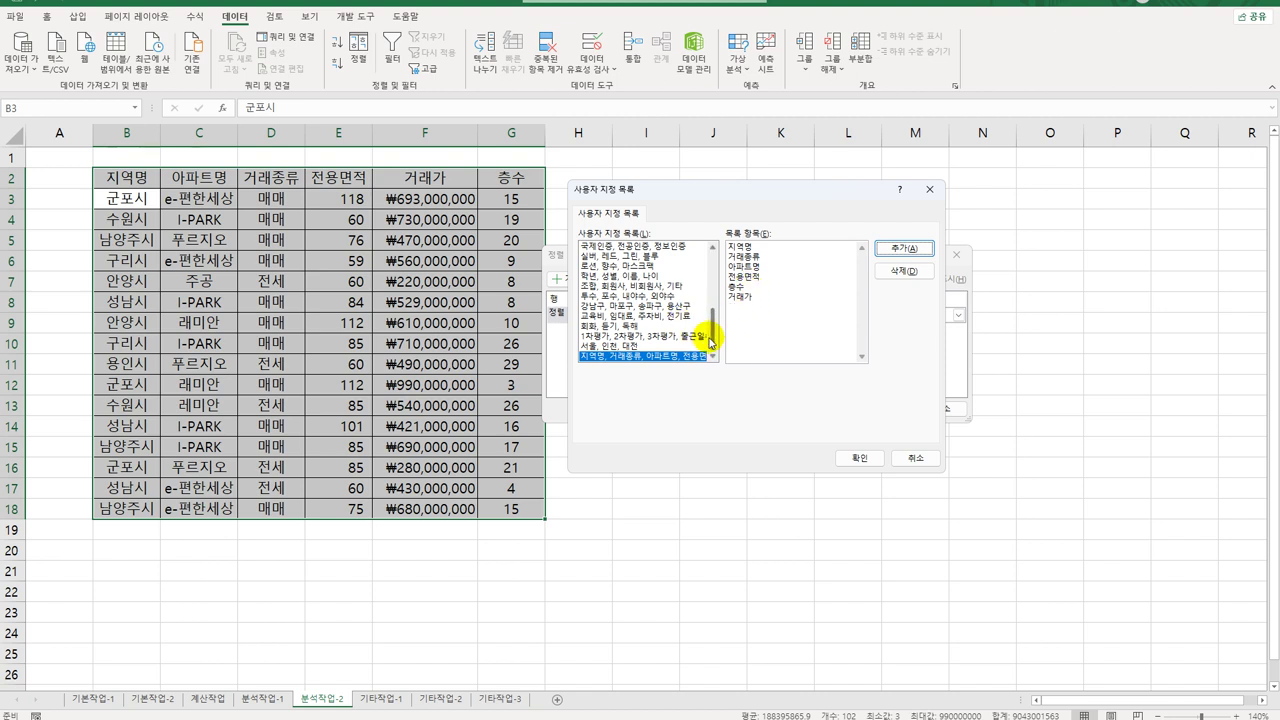
Apply the new custom list as the order for row 2 and run the sort on the table columns.
scroll(714, 335, up, 1)
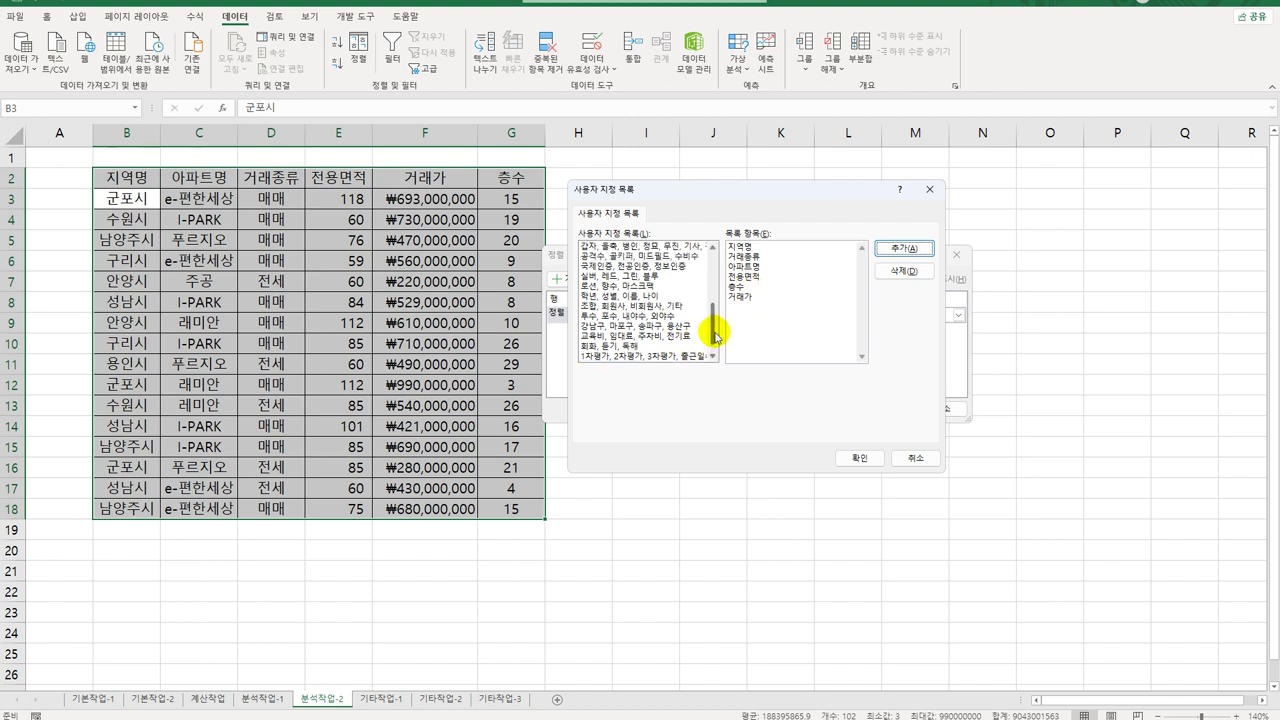
scroll(714, 335, down, 2)
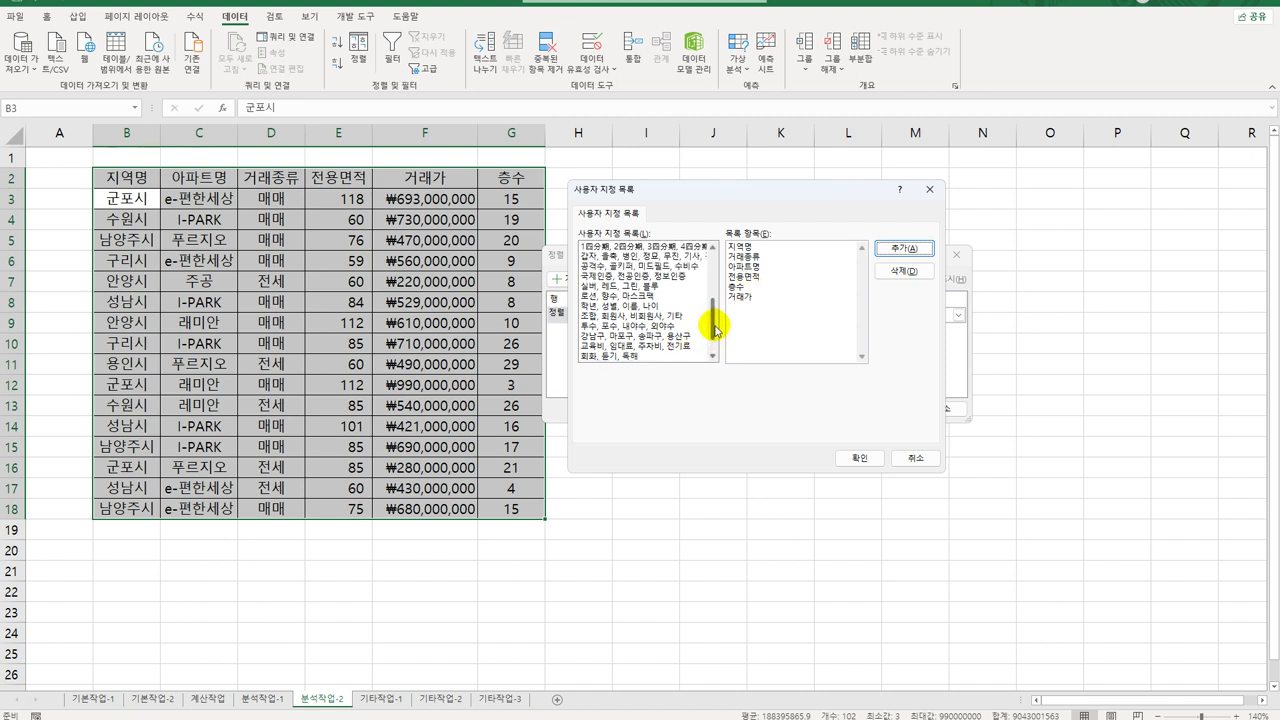
click(860, 459)
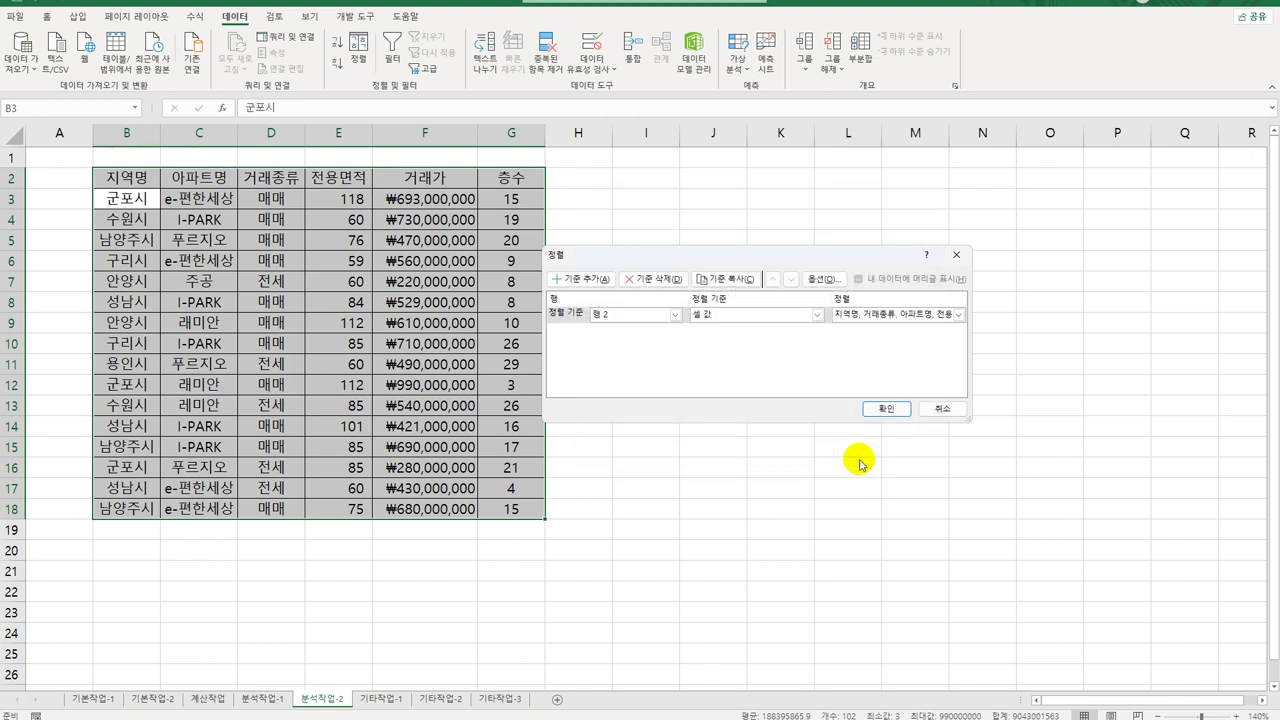
click(900, 412)
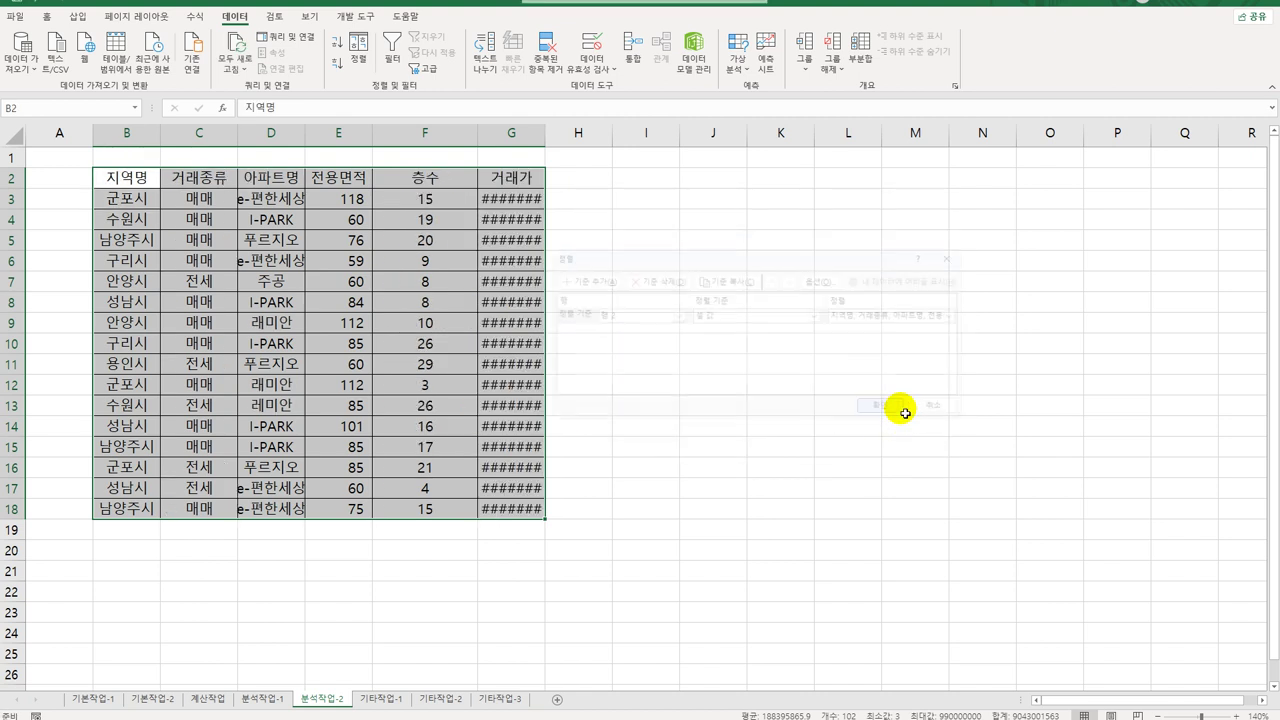
Autofit the widths of the 거래가 column G and the 아파트명 column D to their contents.
double_click(545, 131)
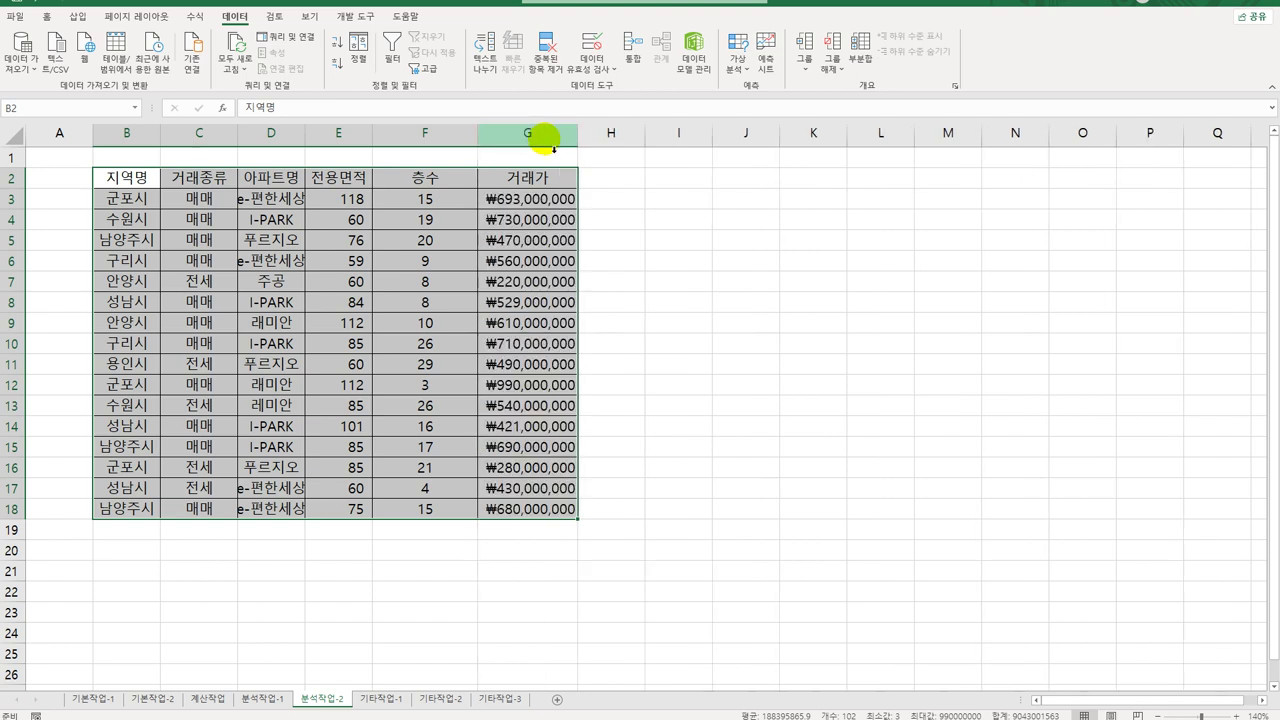
double_click(306, 133)
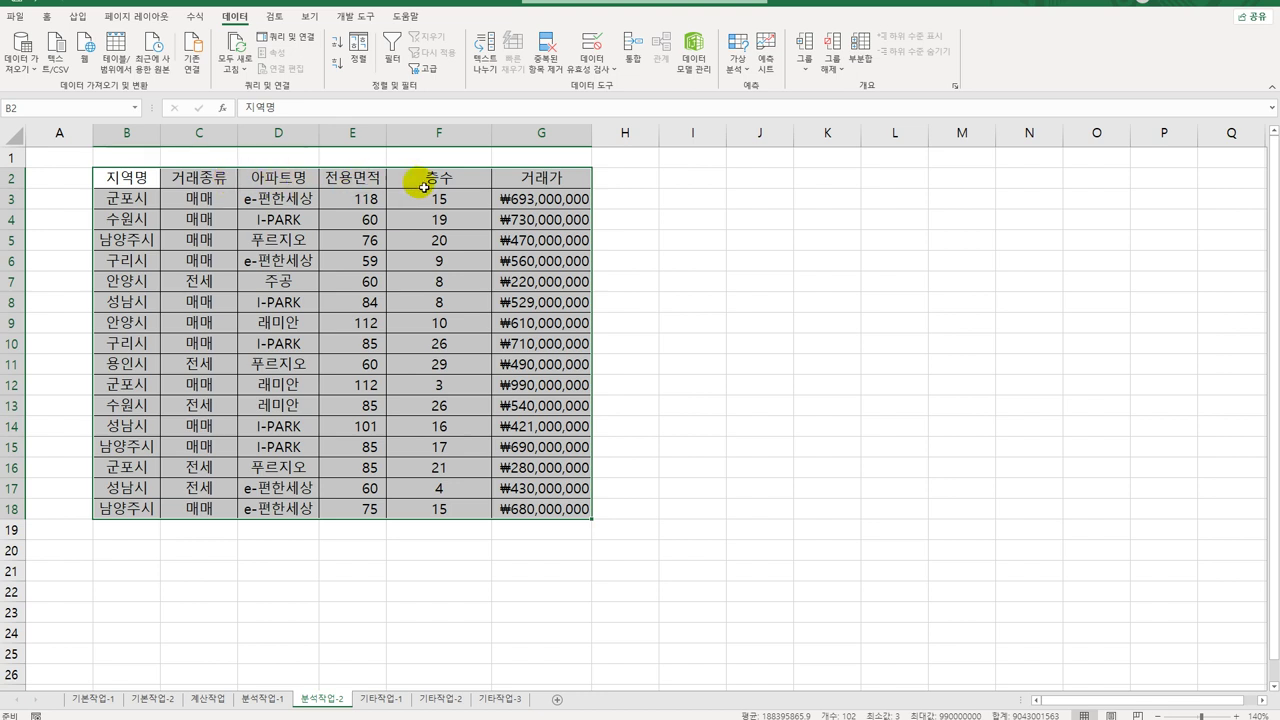
click(543, 205)
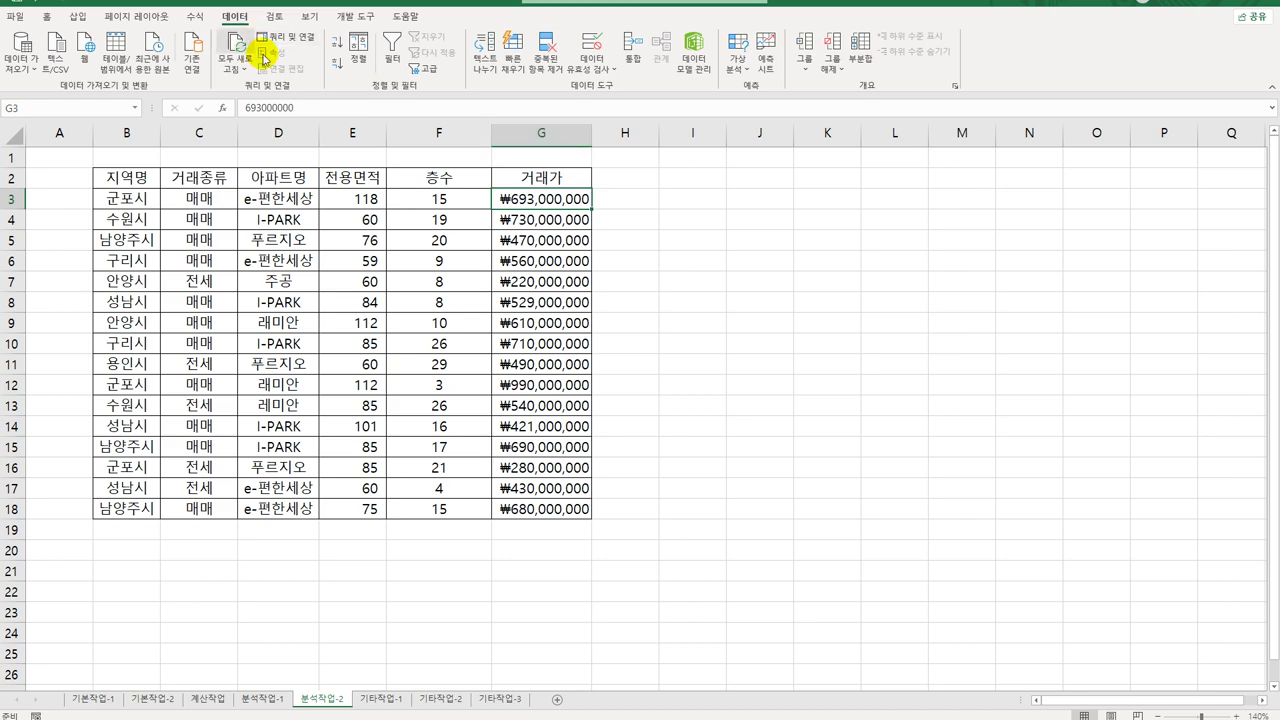
Copy the 수입액 data C2:C14 on the 기타작업-1 sheet into the chart as a second series.
click(386, 699)
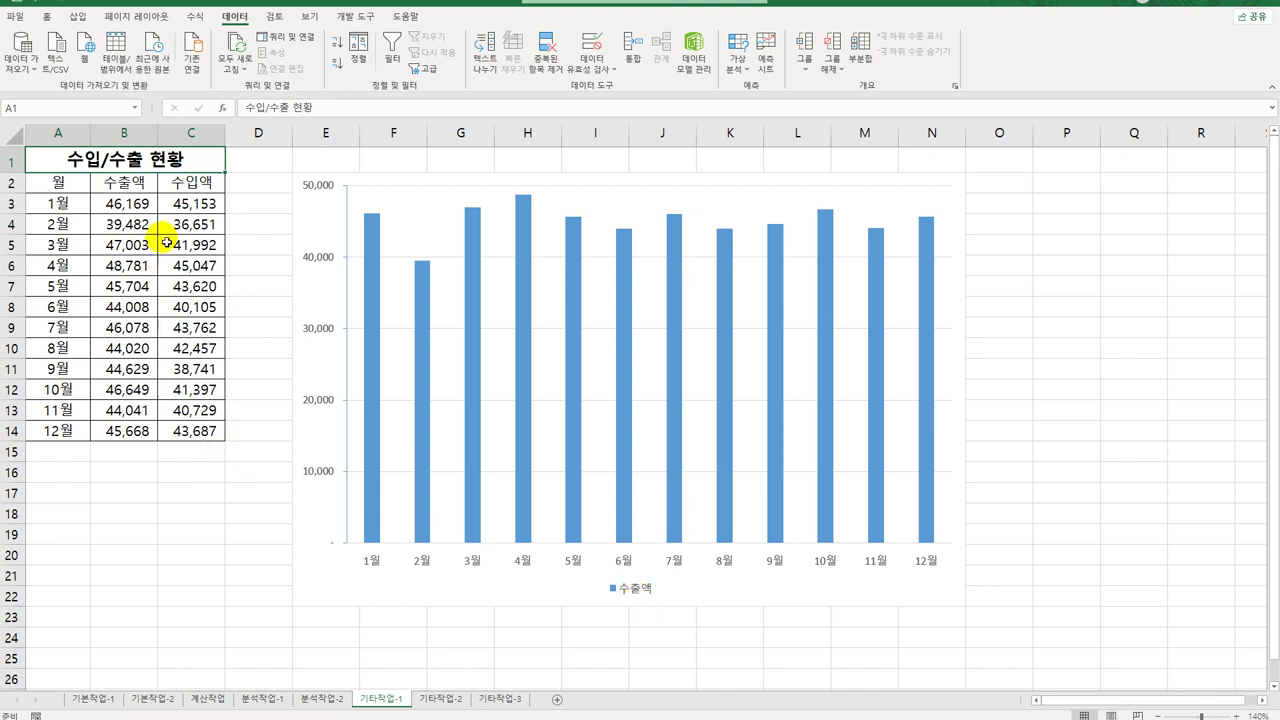
drag(180, 183, 186, 441)
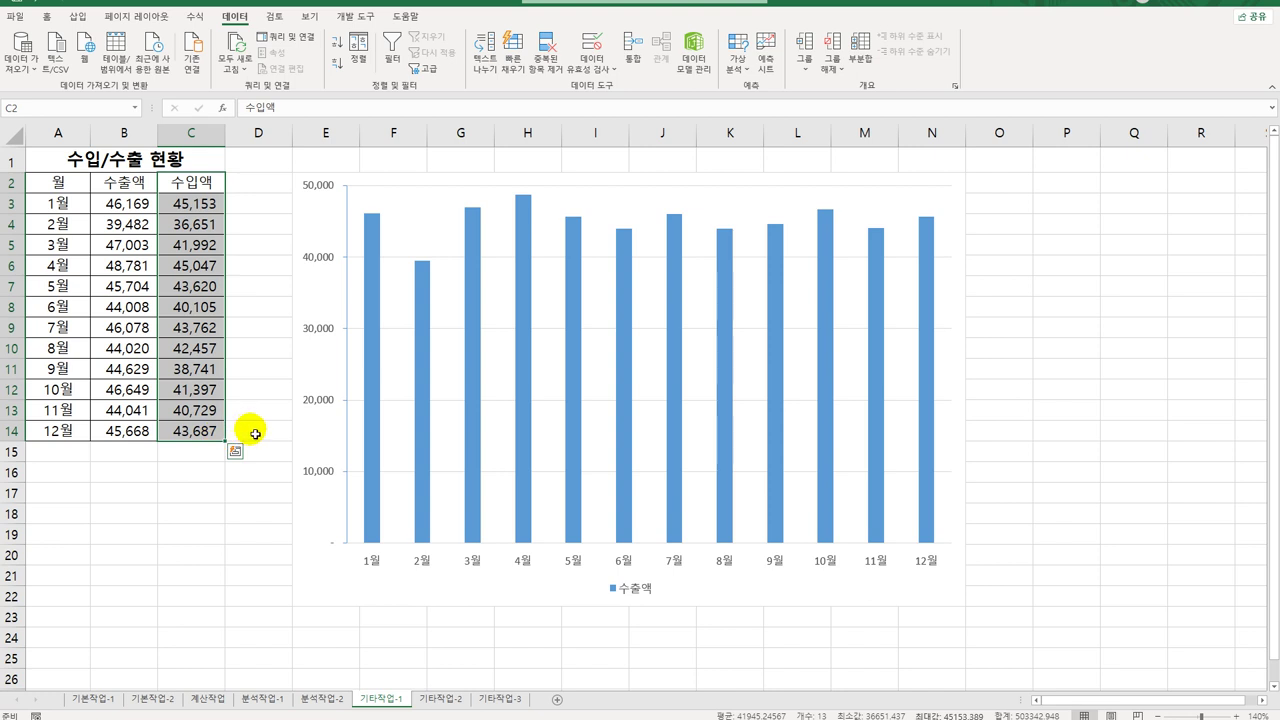
key(ctrl+c)
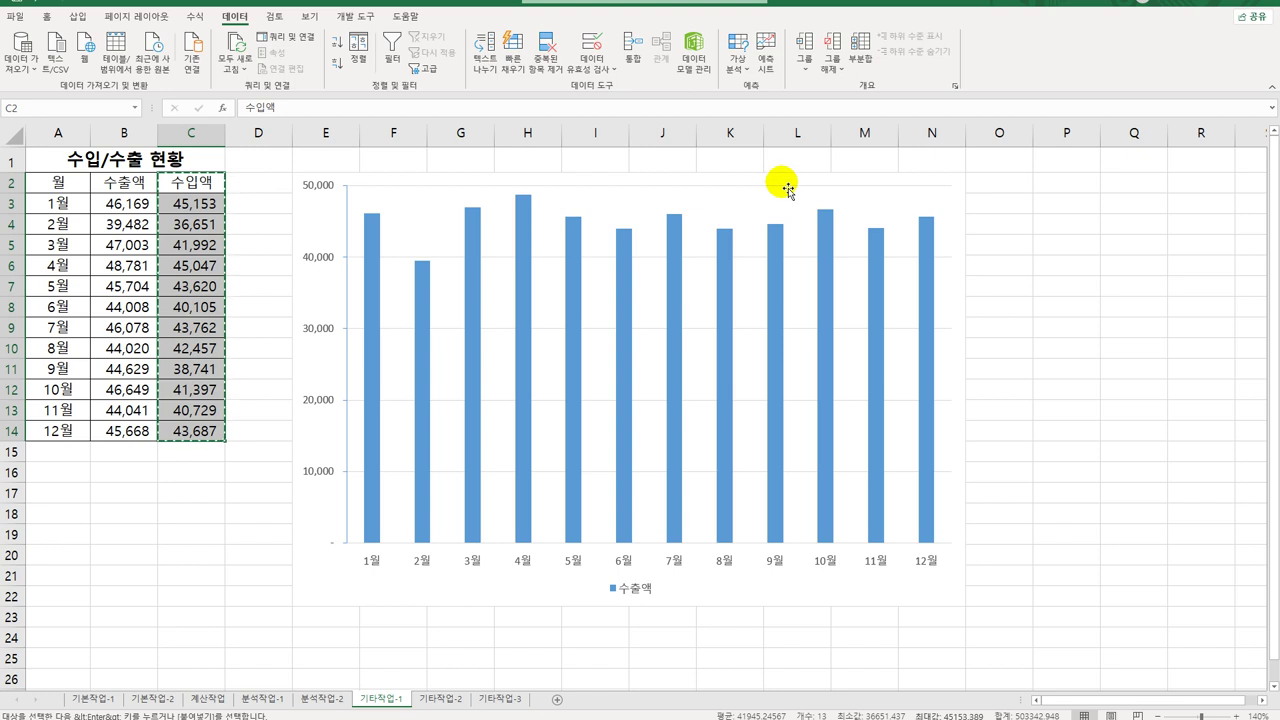
click(787, 189)
key(ctrl+v)
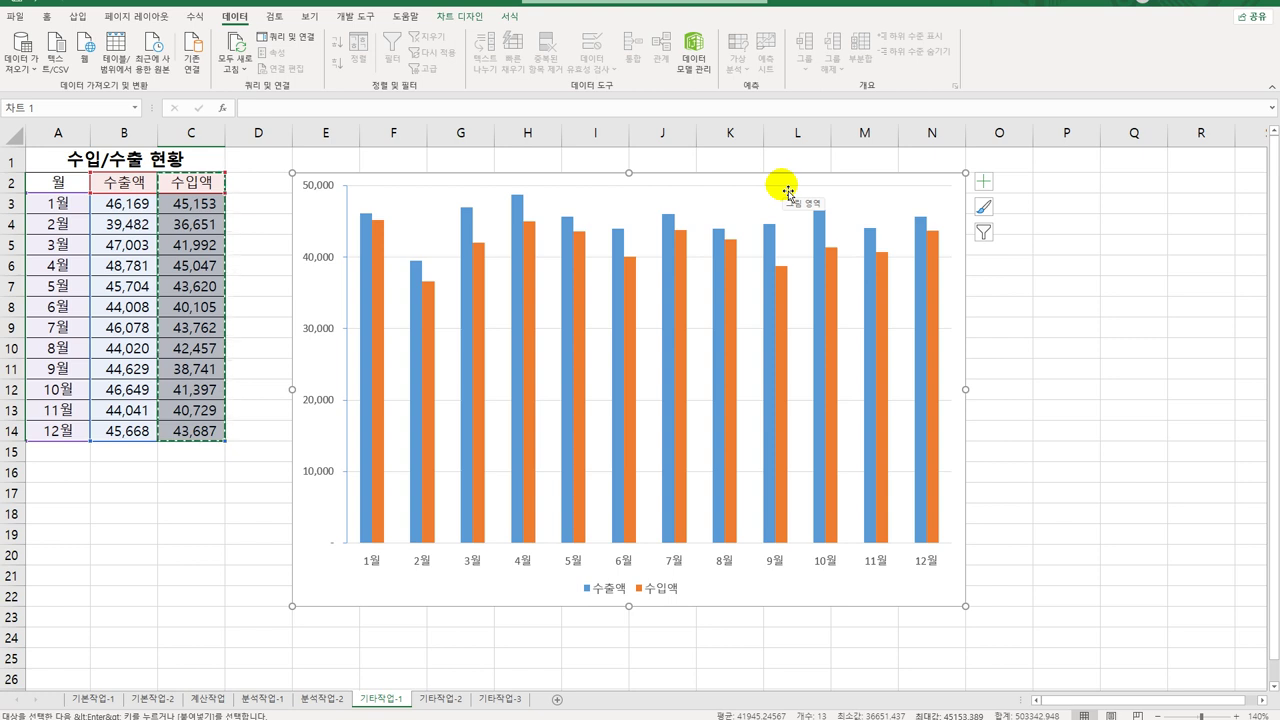
Change the chart type of the 수입액 series to 표식이 있는 꺾은선형 (line with markers), keeping 수출액 as clustered columns.
click(379, 242)
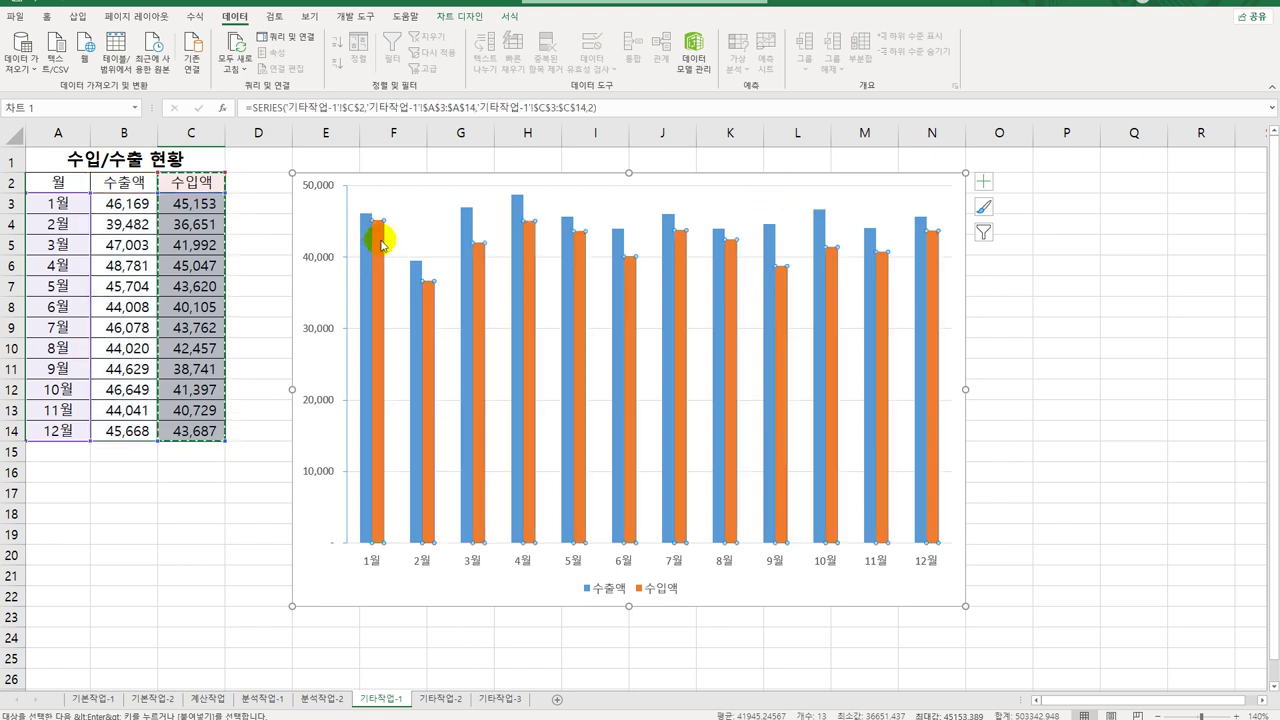
right_click(381, 243)
click(469, 290)
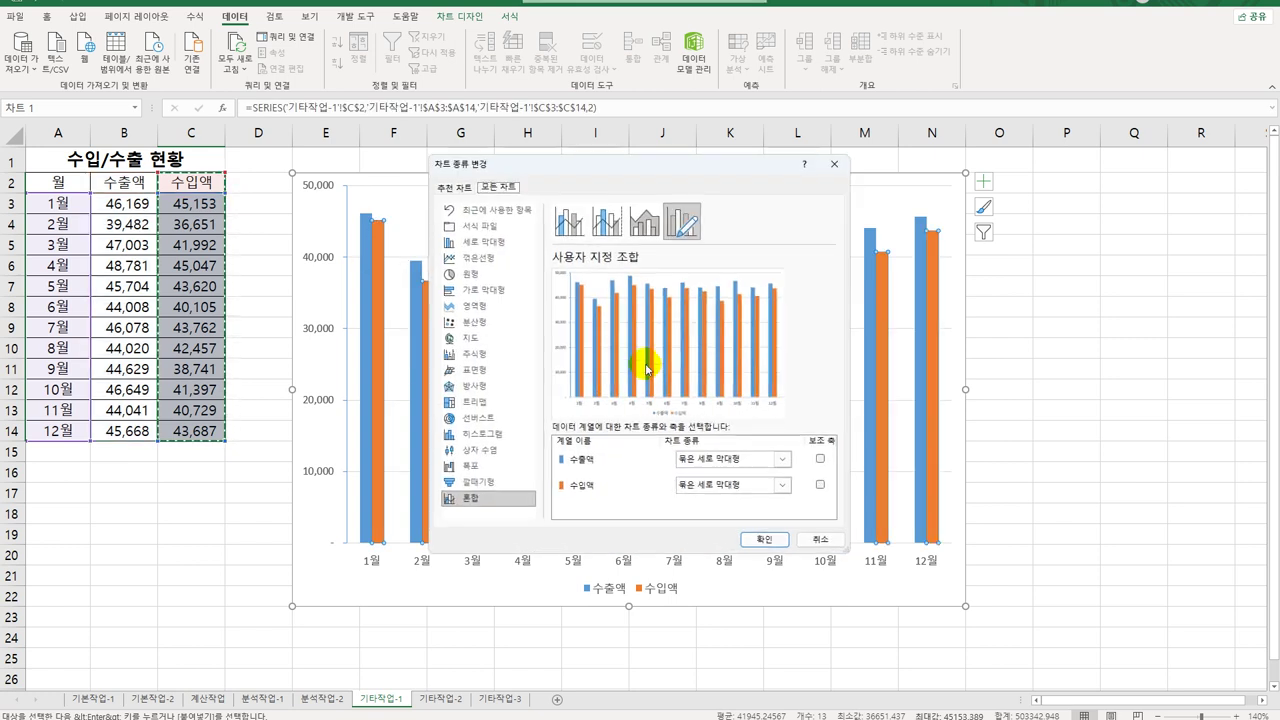
click(718, 488)
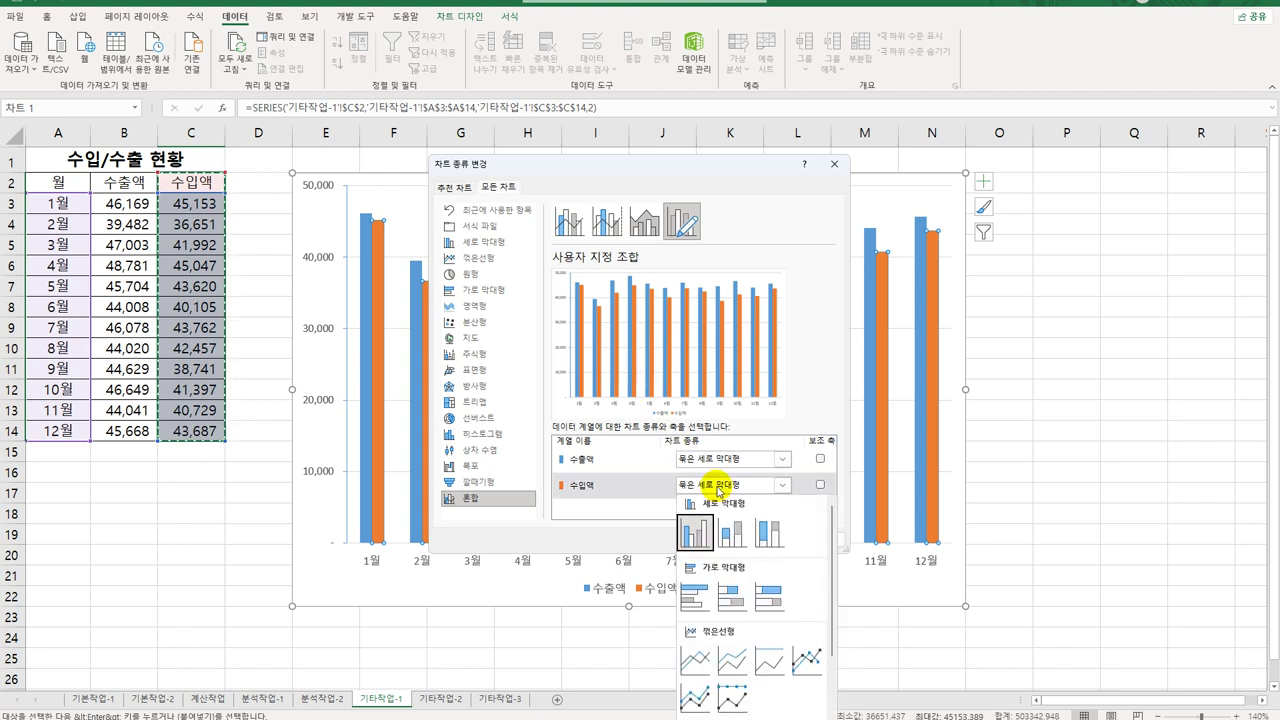
click(810, 662)
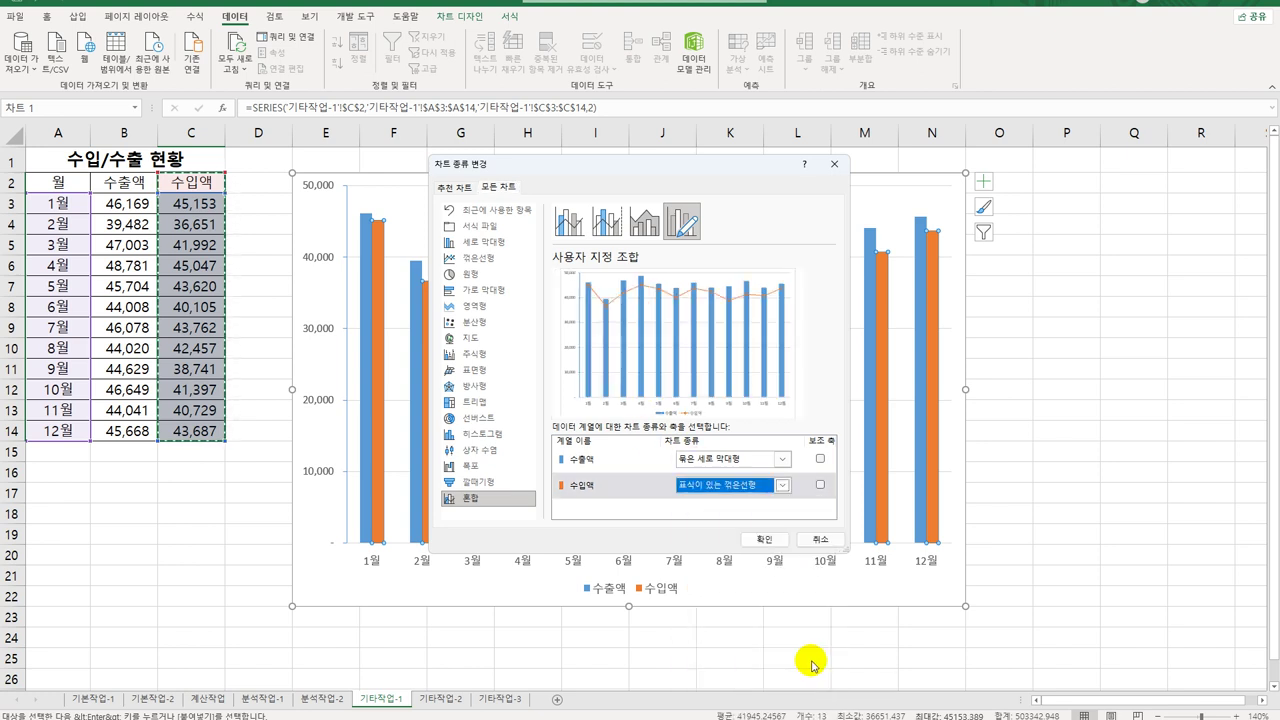
click(774, 541)
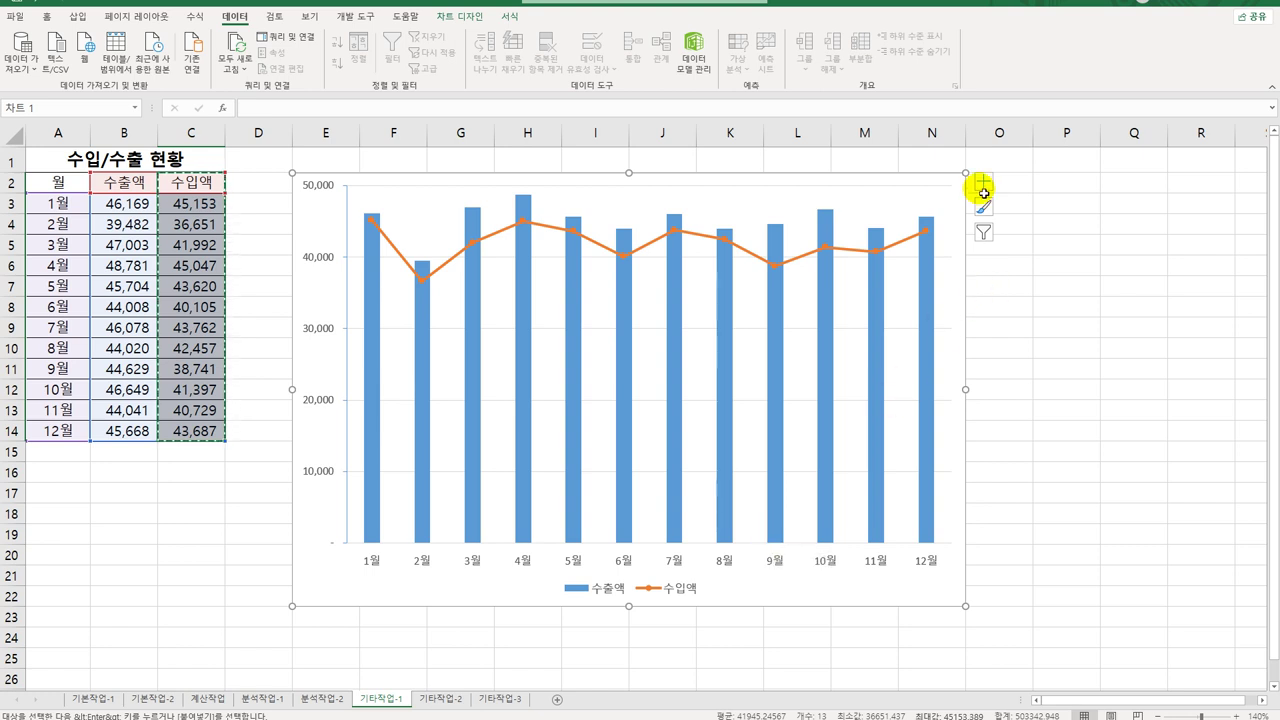
Add a chart title above the plot and set its text to "수입/수출 현황".
click(982, 186)
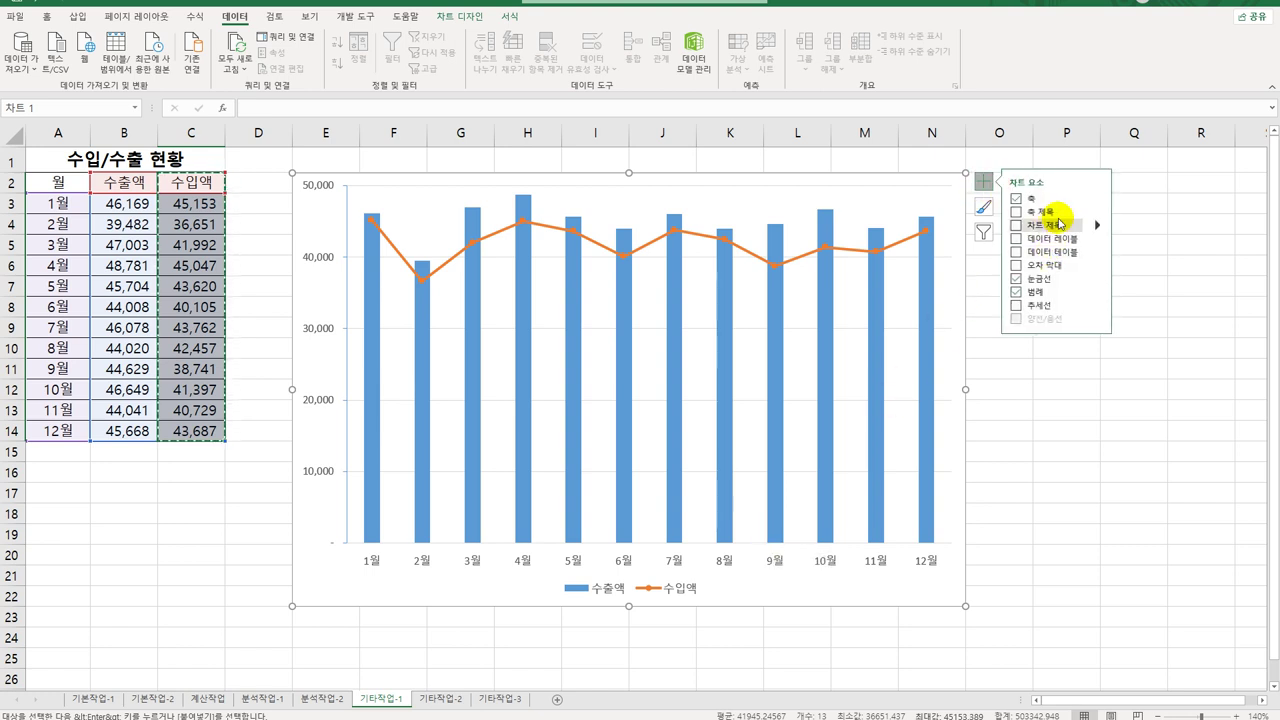
click(1045, 225)
drag(588, 196, 679, 205)
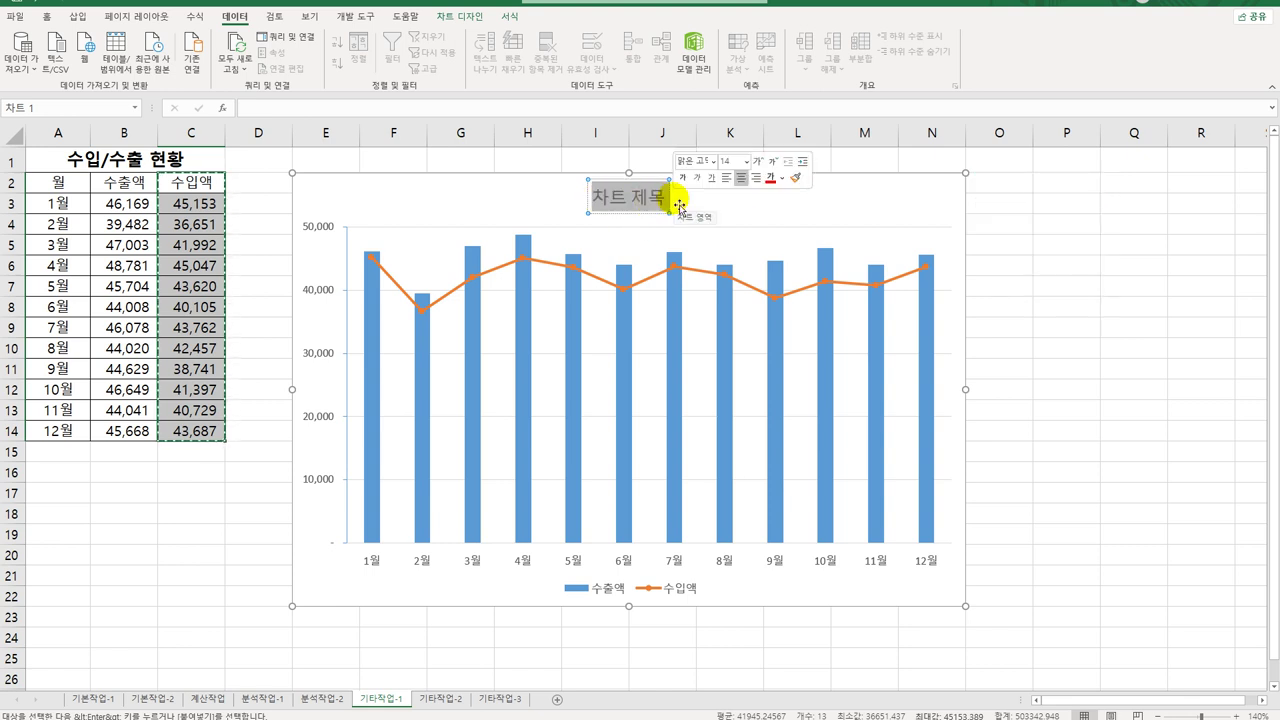
text(수입)
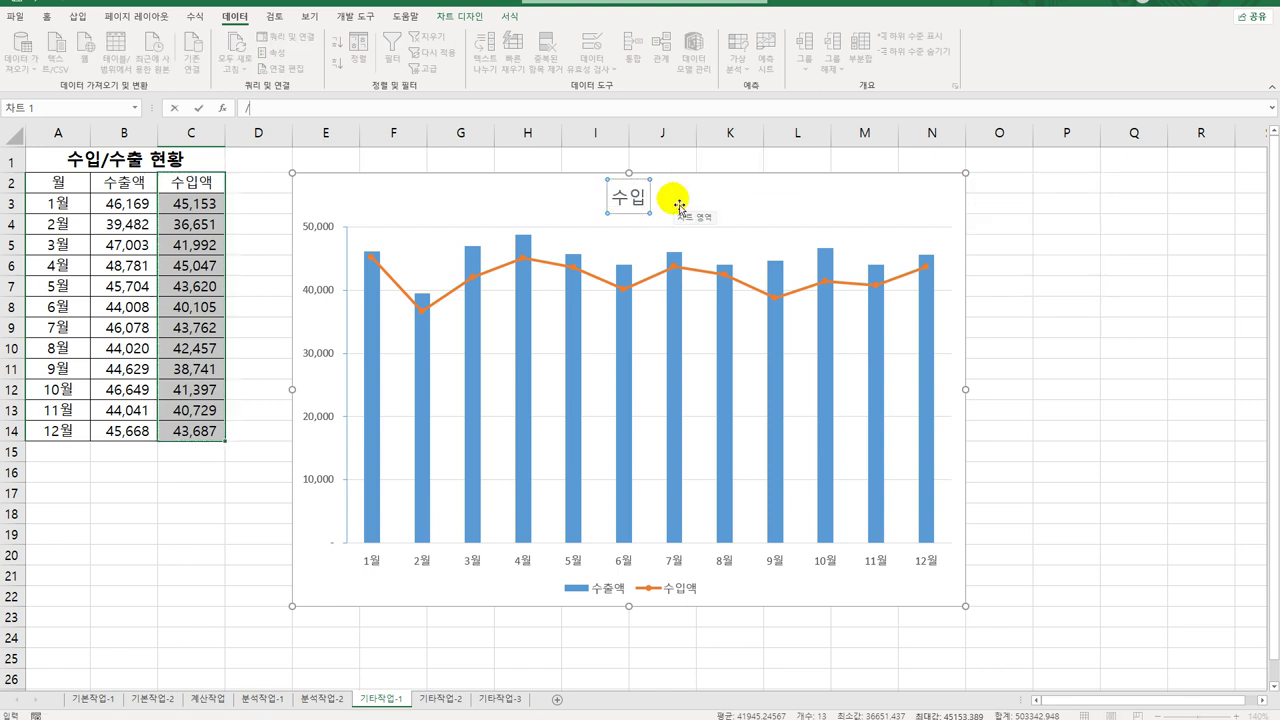
text(/ㅅ)
click(626, 196)
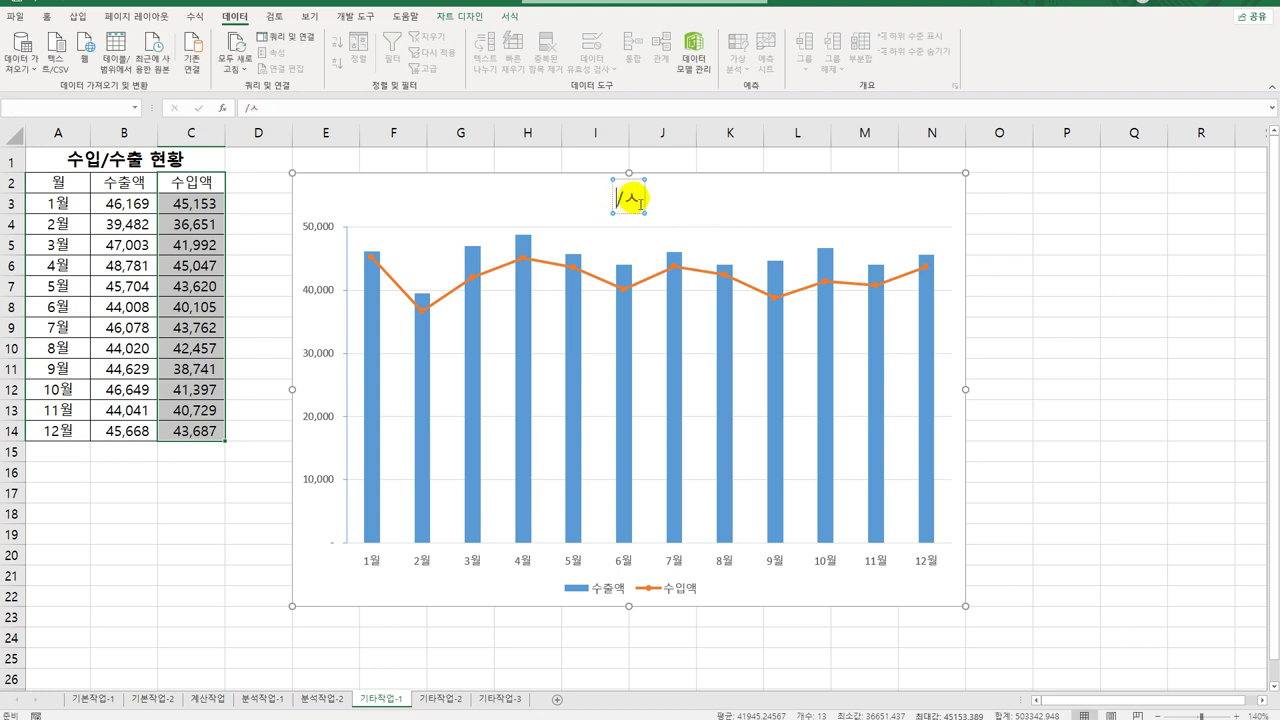
drag(634, 194, 615, 197)
text(수입/)
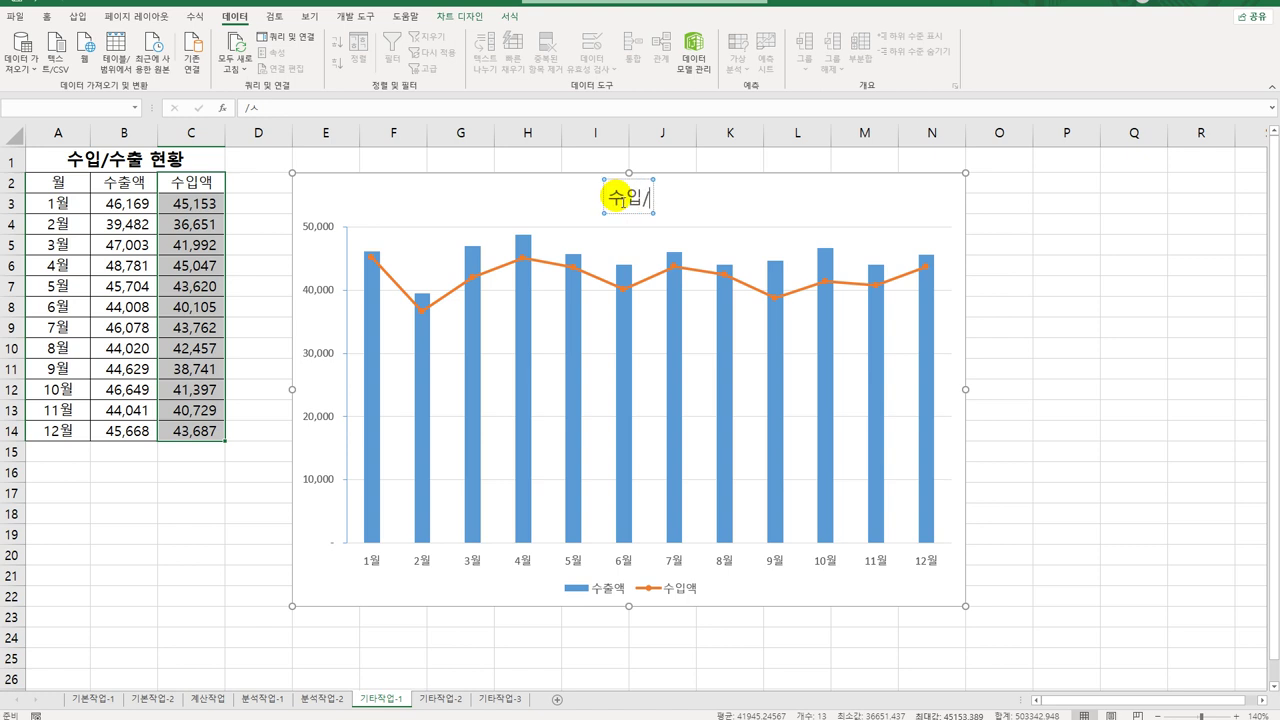
text(수출)
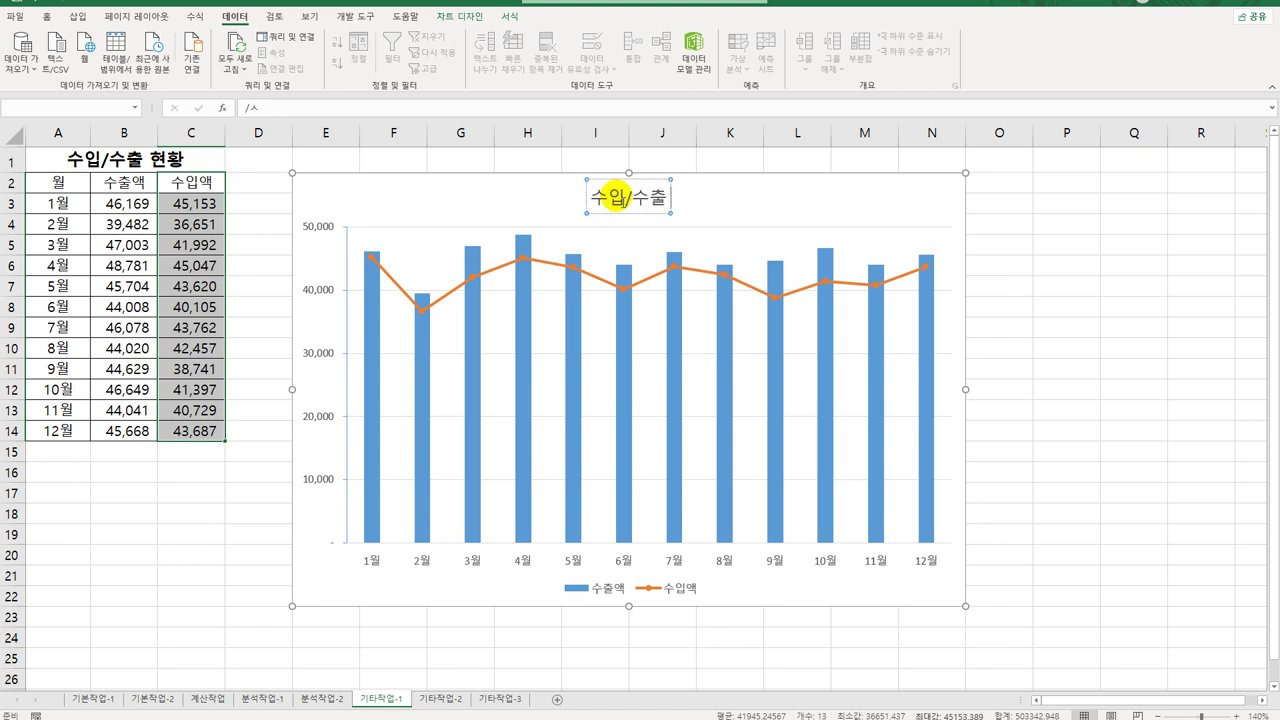
text( 현화)
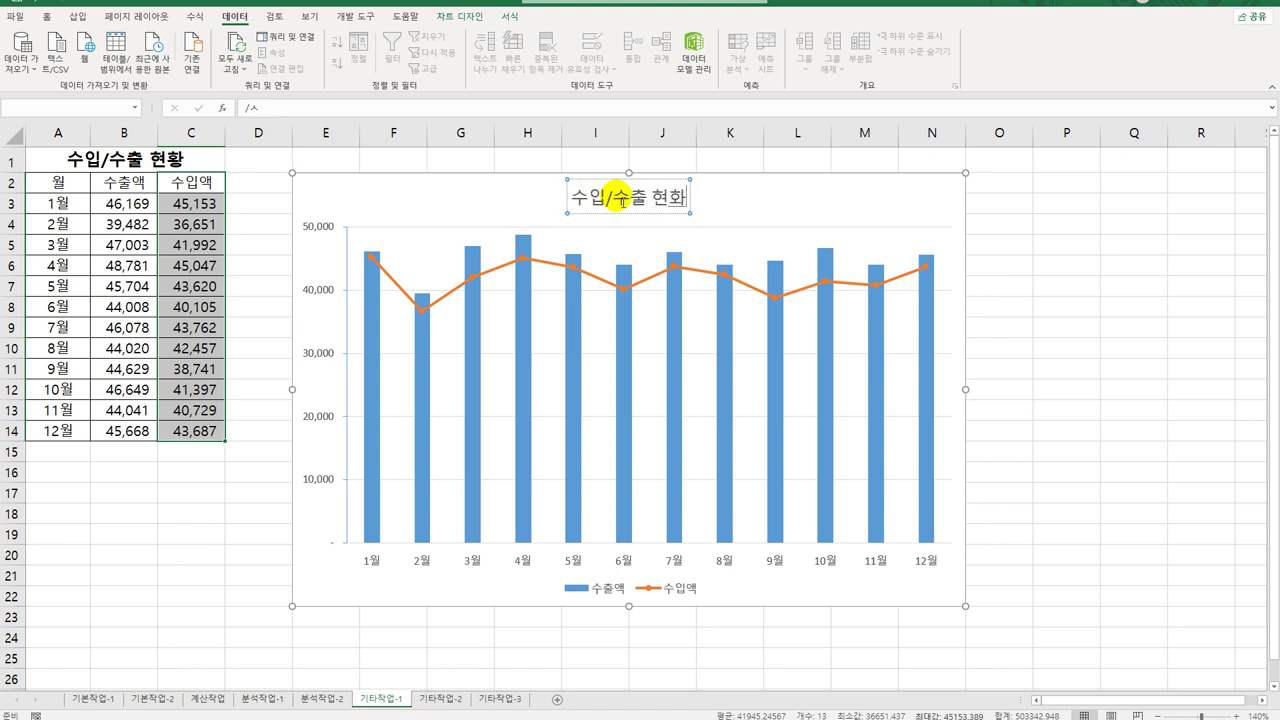
text(ㅇ)
click(957, 203)
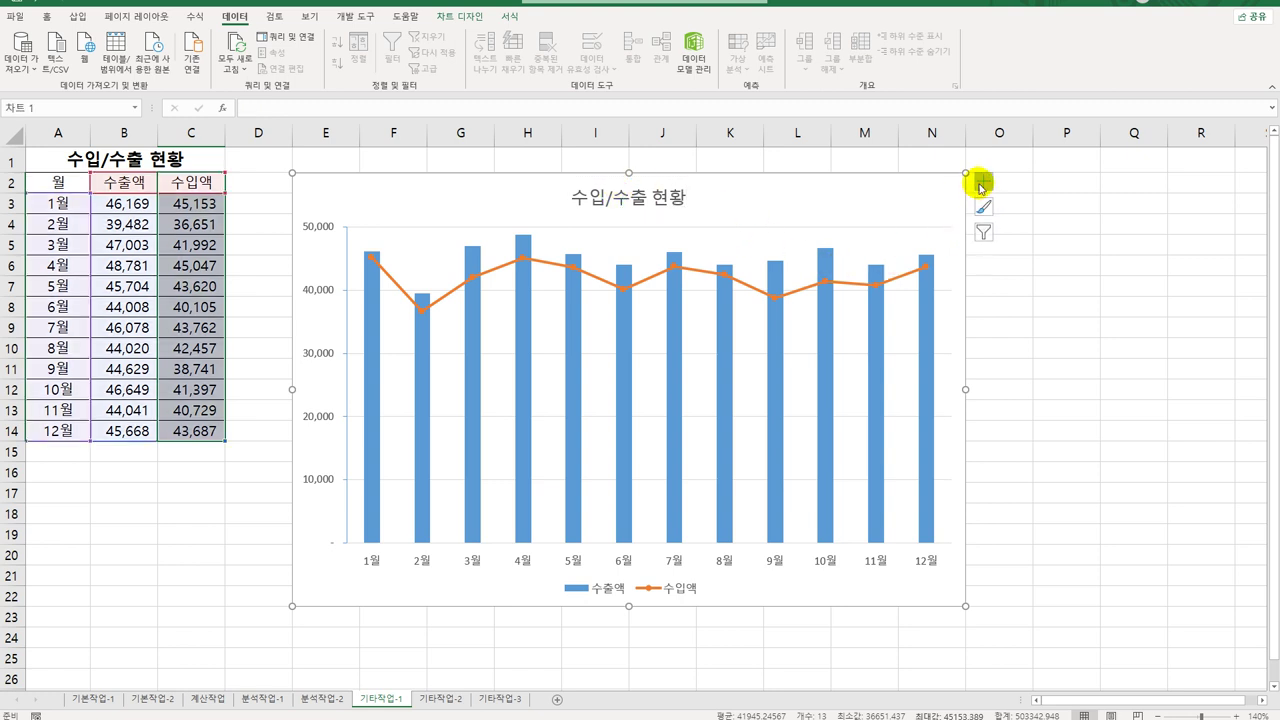
Add a title to the primary vertical axis with the text "금액".
click(983, 181)
click(1100, 211)
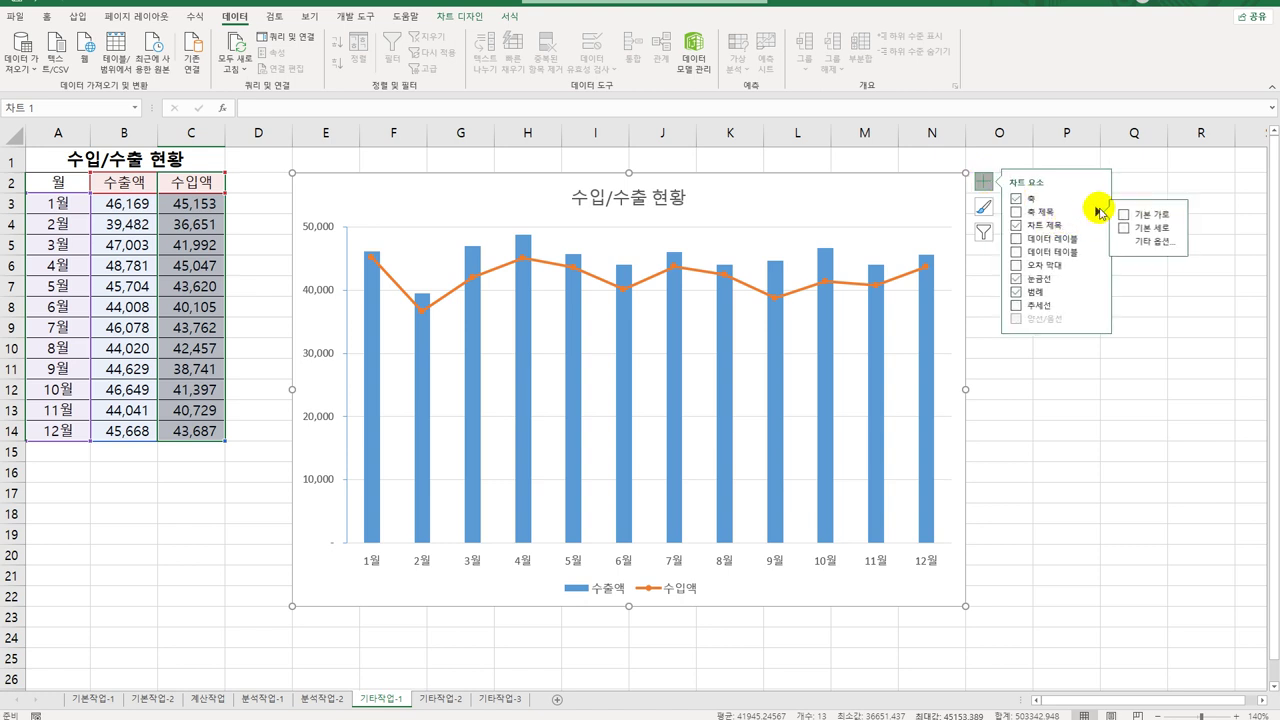
click(1135, 228)
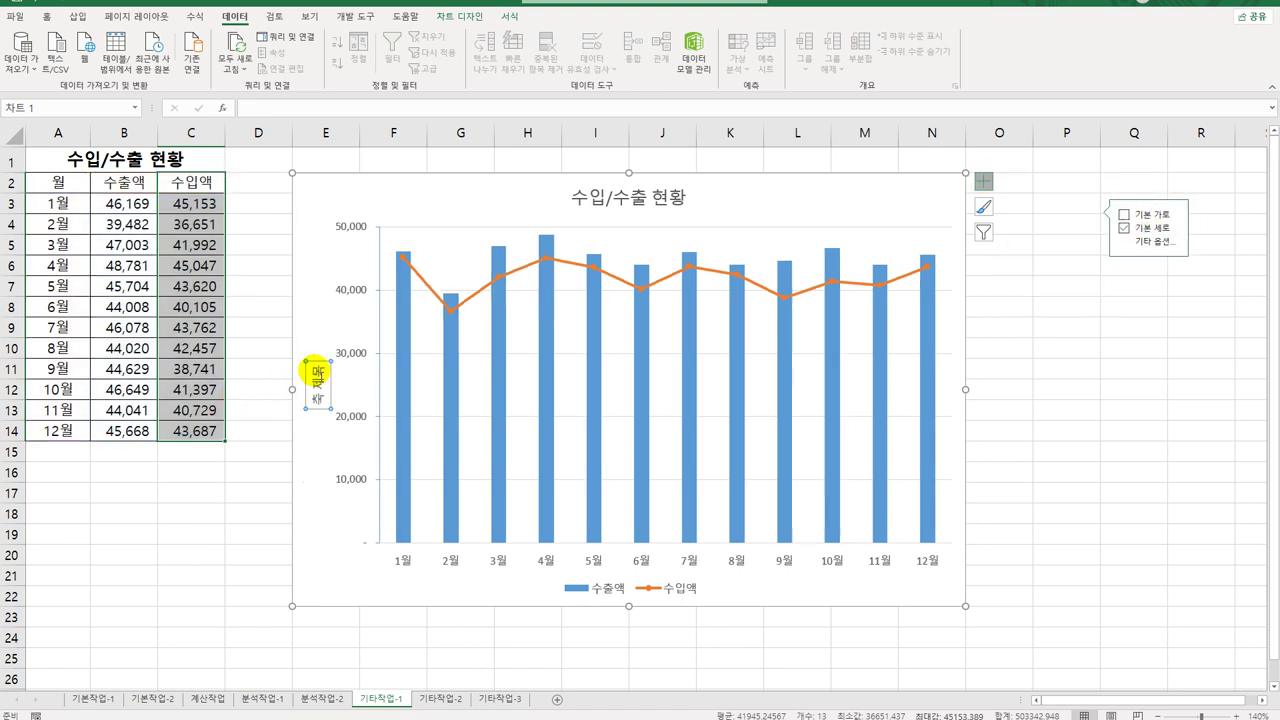
drag(309, 364, 326, 423)
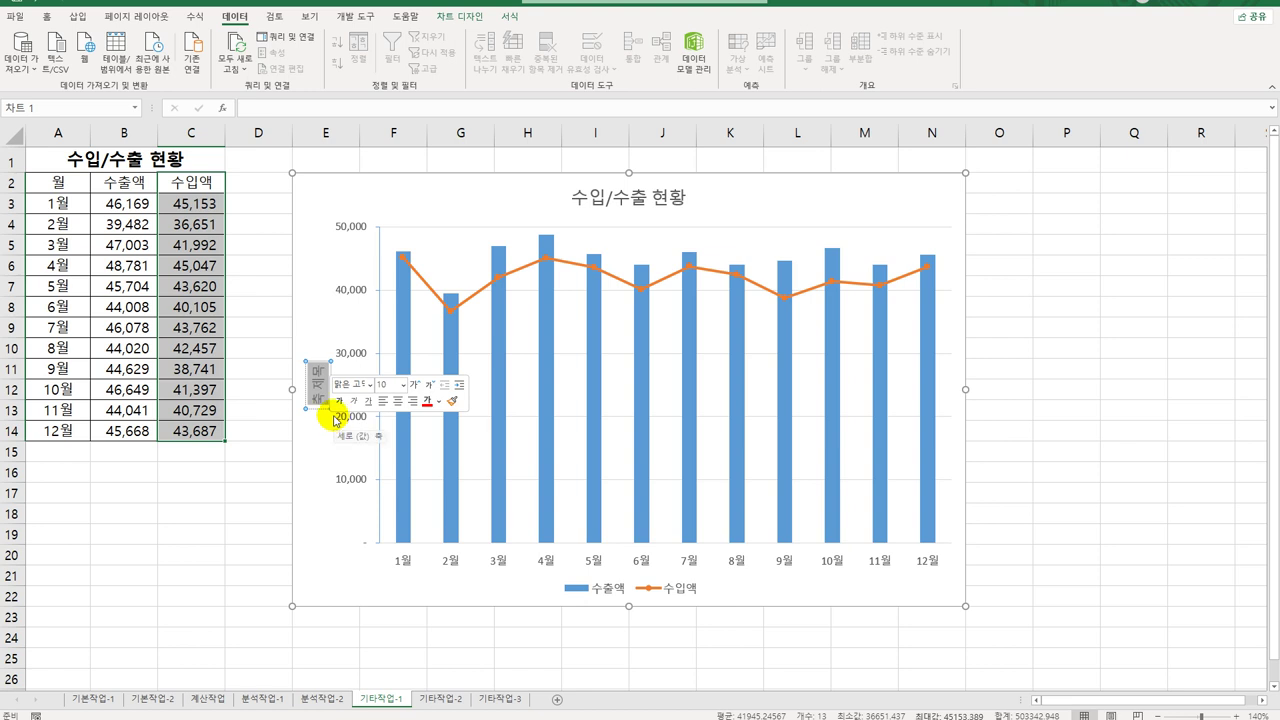
text(금액)
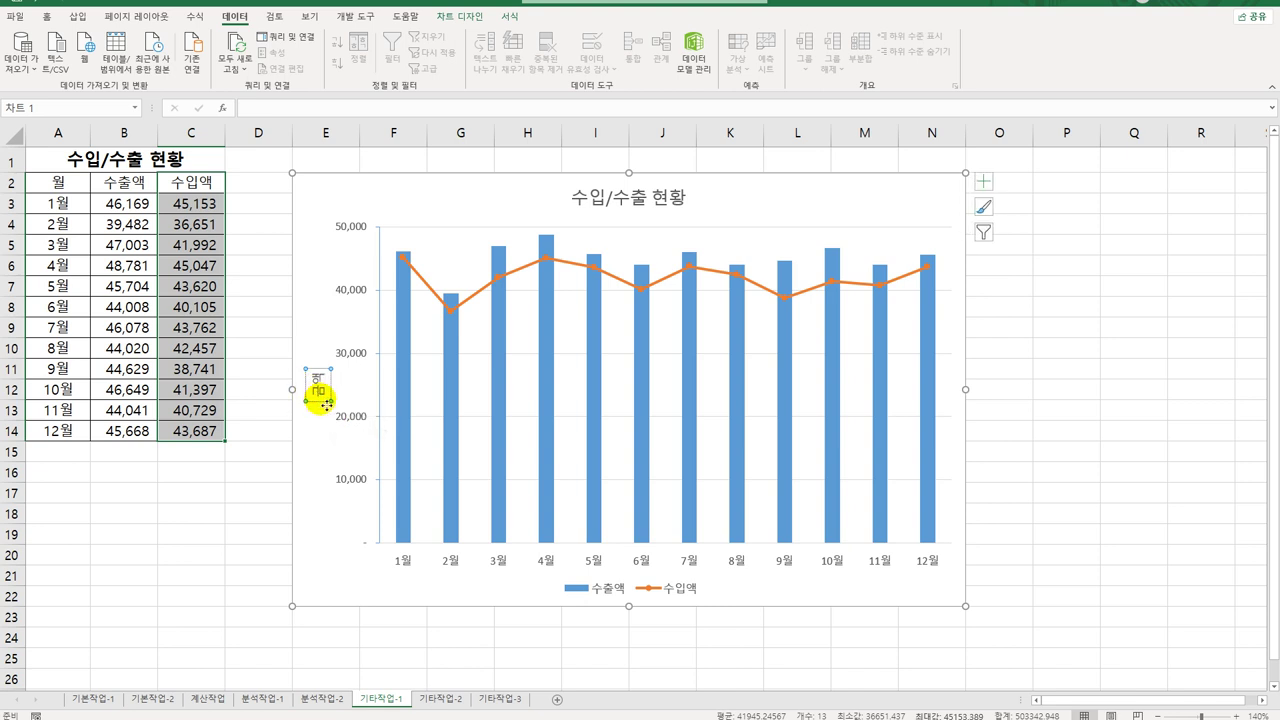
Set the text direction of the 금액 axis title to 세로 (vertical).
right_click(318, 398)
click(345, 546)
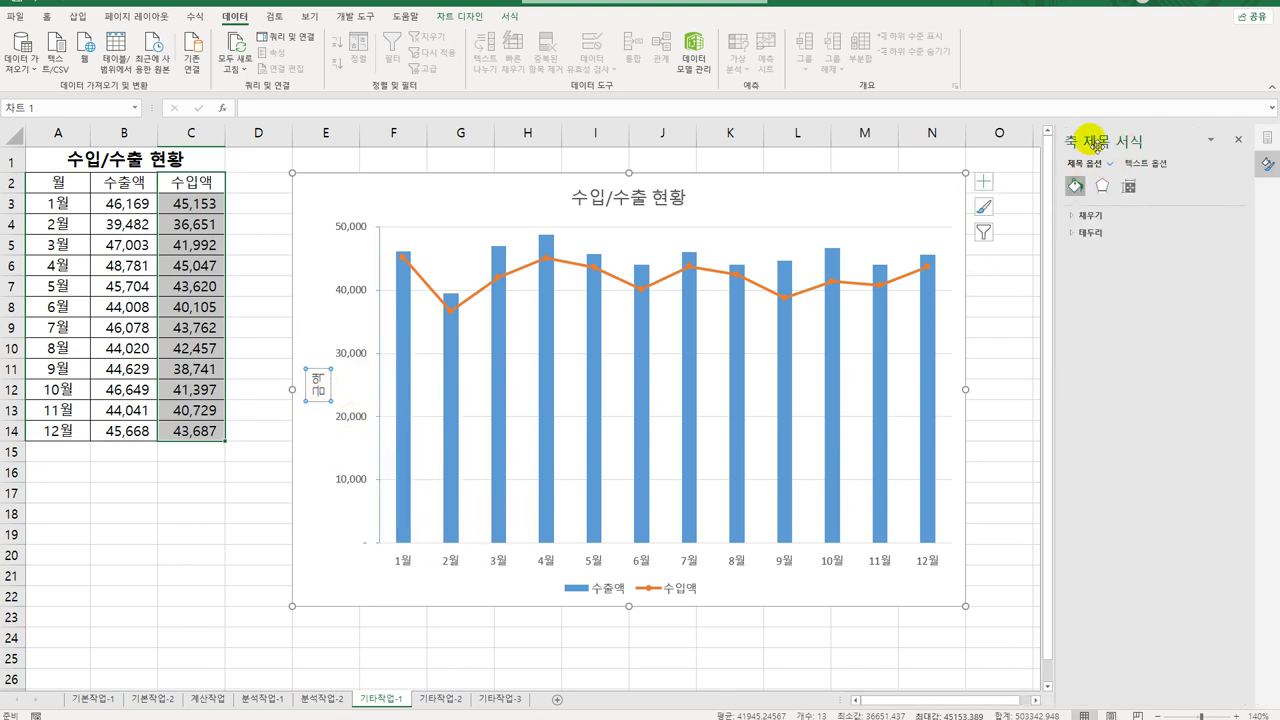
click(1130, 188)
click(1189, 262)
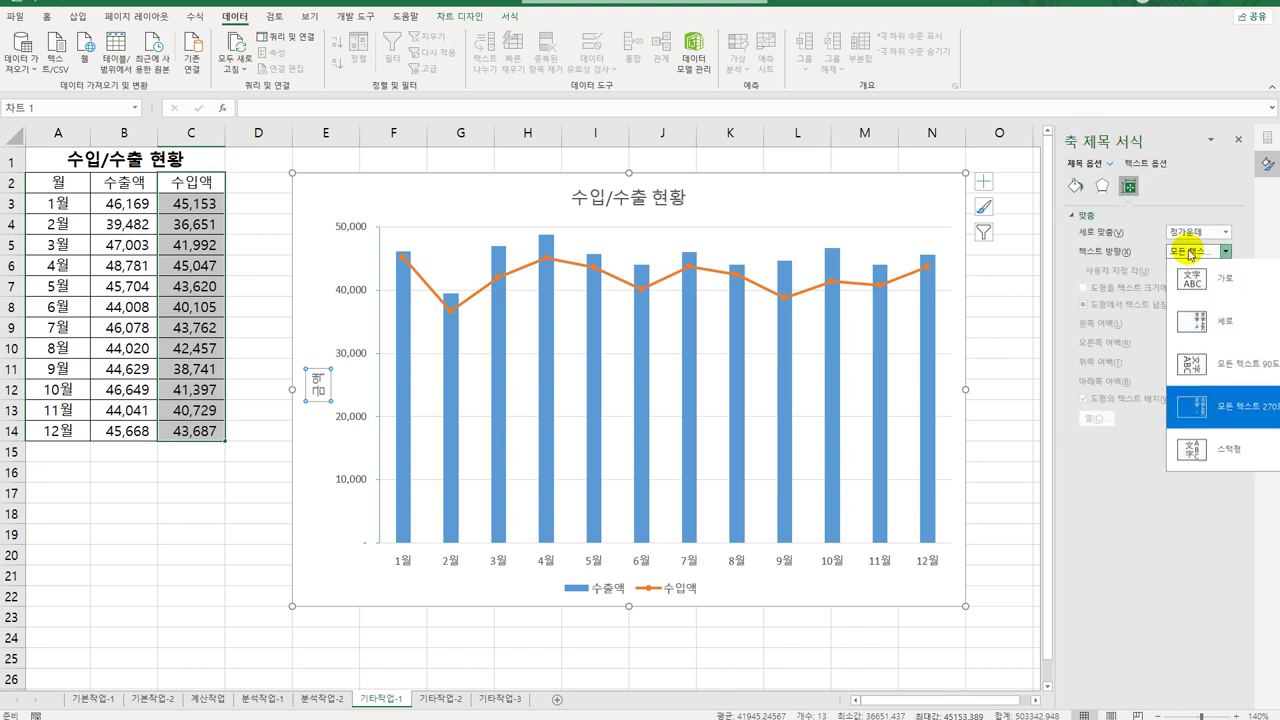
click(1205, 334)
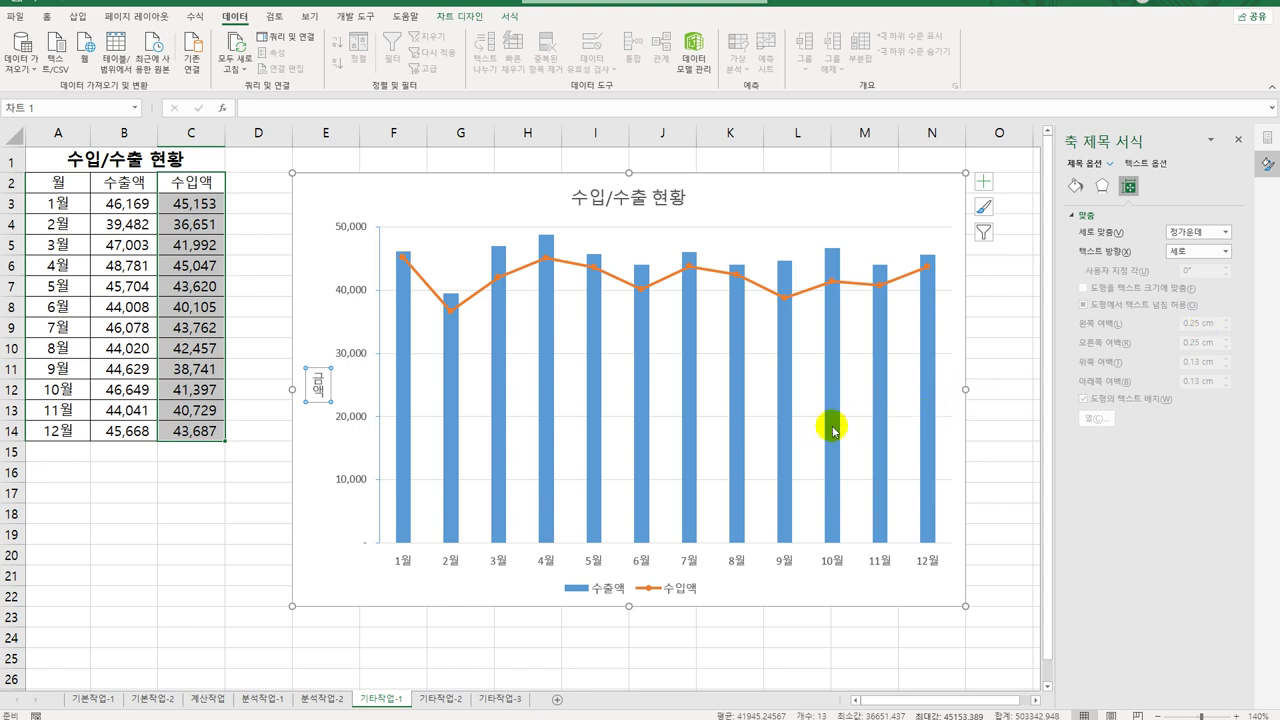
Set the font size of the 수입/수출 현황 chart title to 14.
click(647, 205)
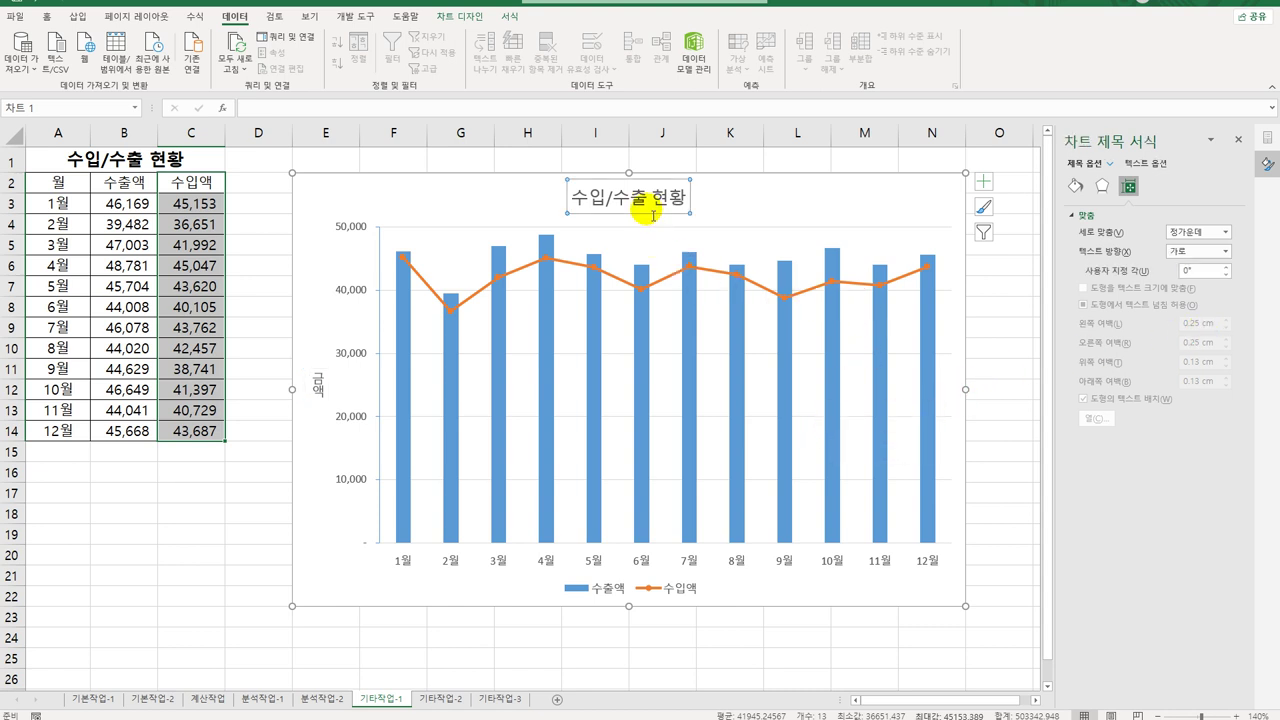
click(44, 17)
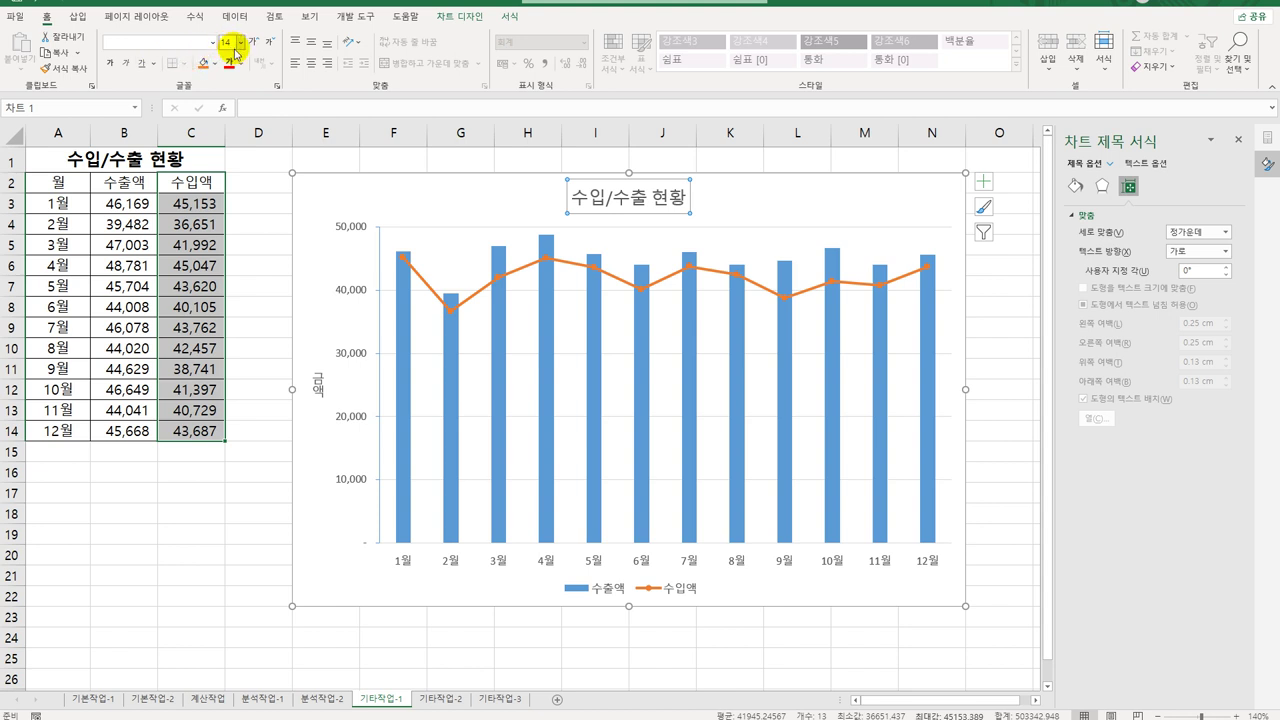
click(240, 43)
click(234, 157)
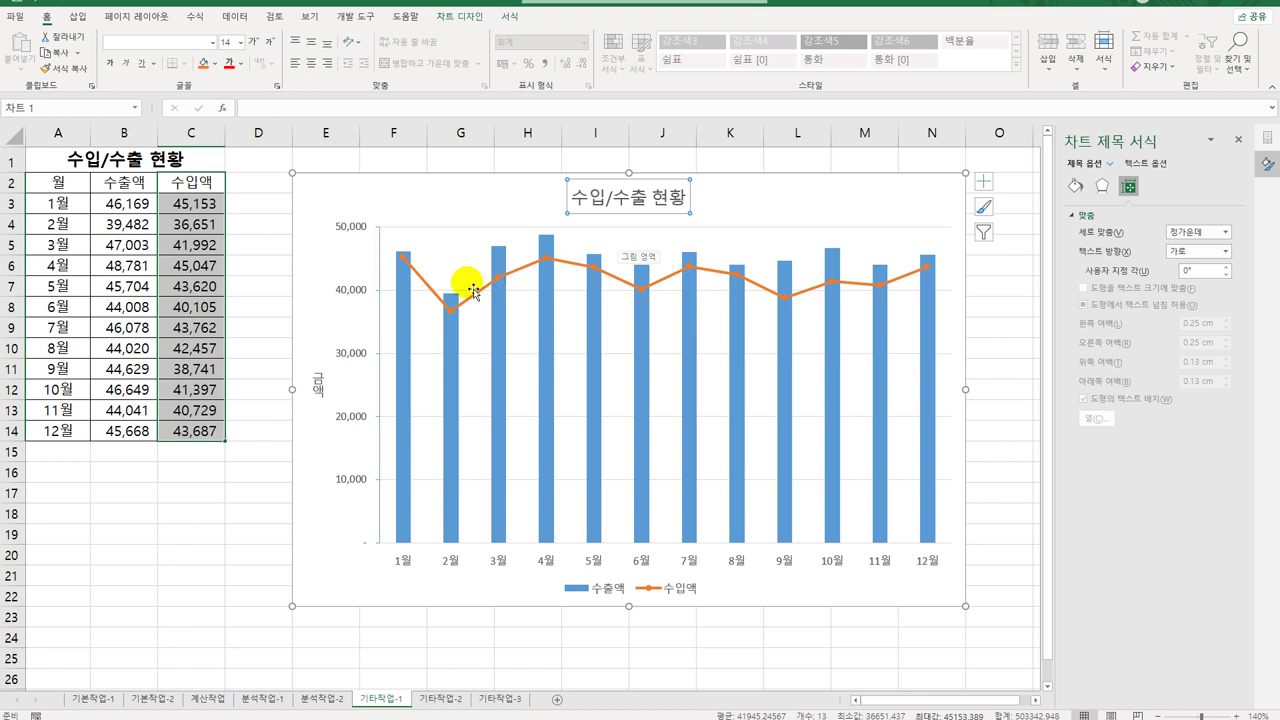
Set the major unit (기본) of the vertical value axis to 5000.
click(366, 290)
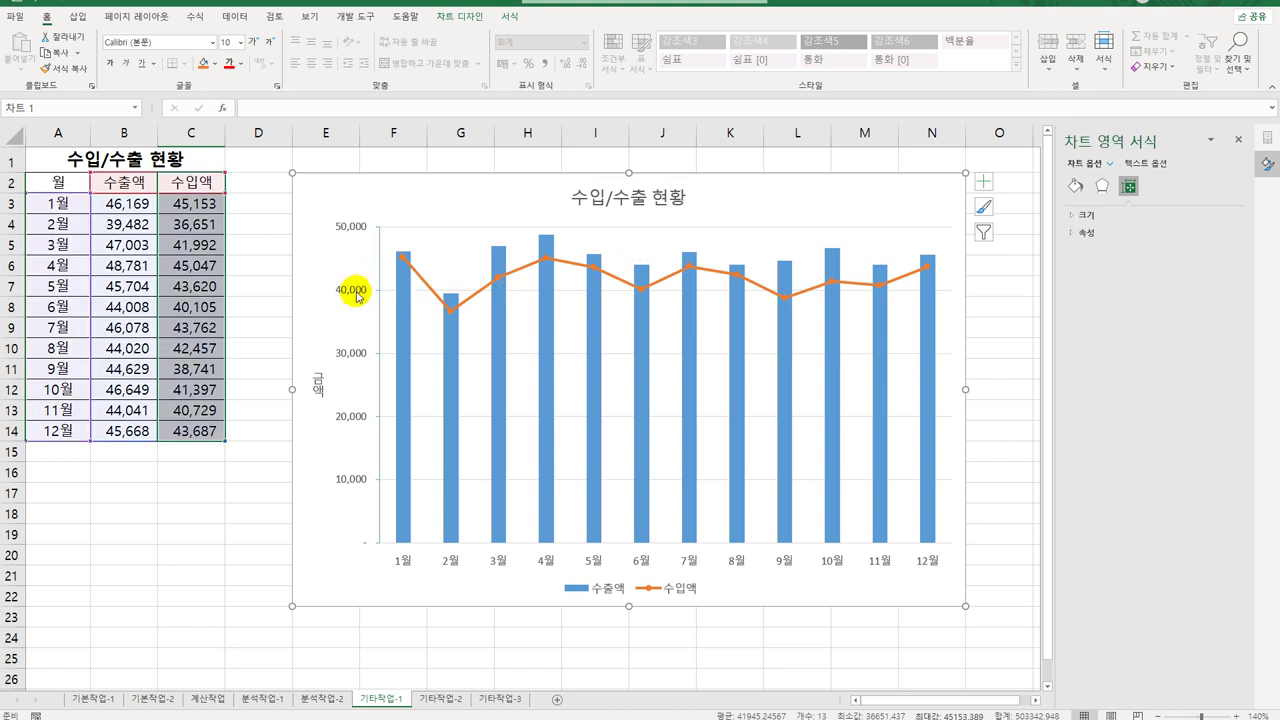
click(366, 290)
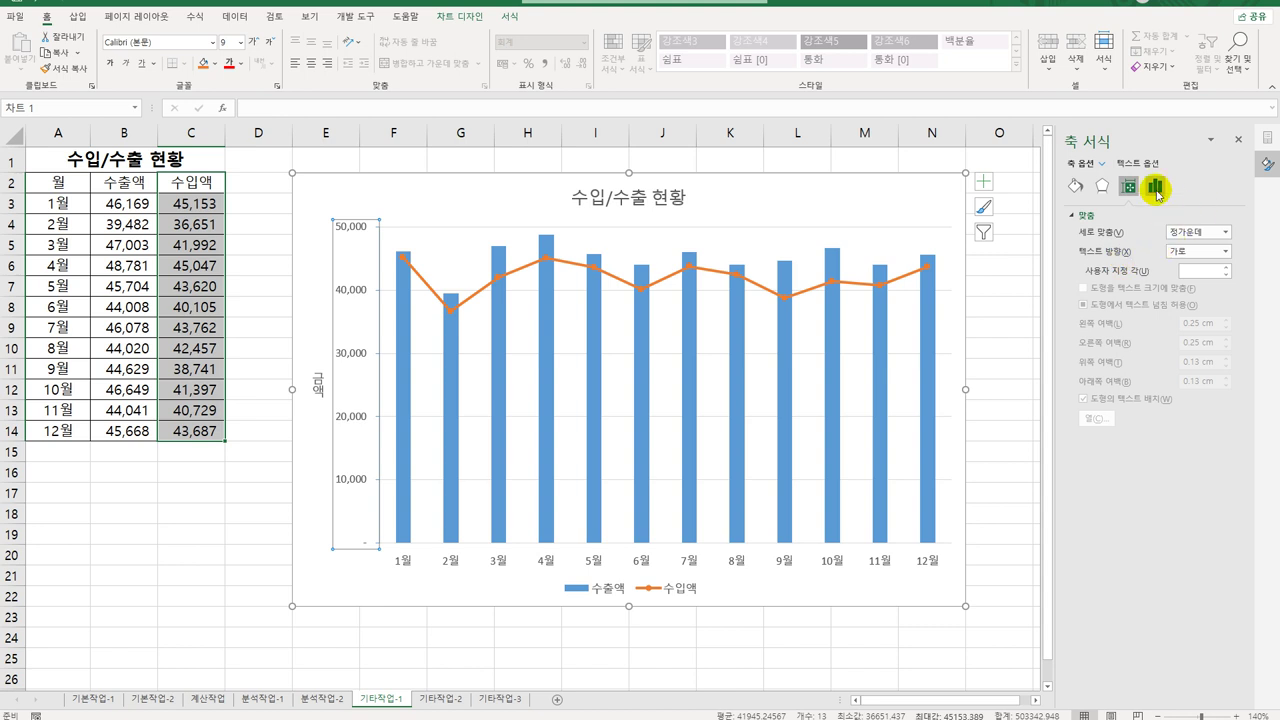
click(1156, 188)
click(1163, 216)
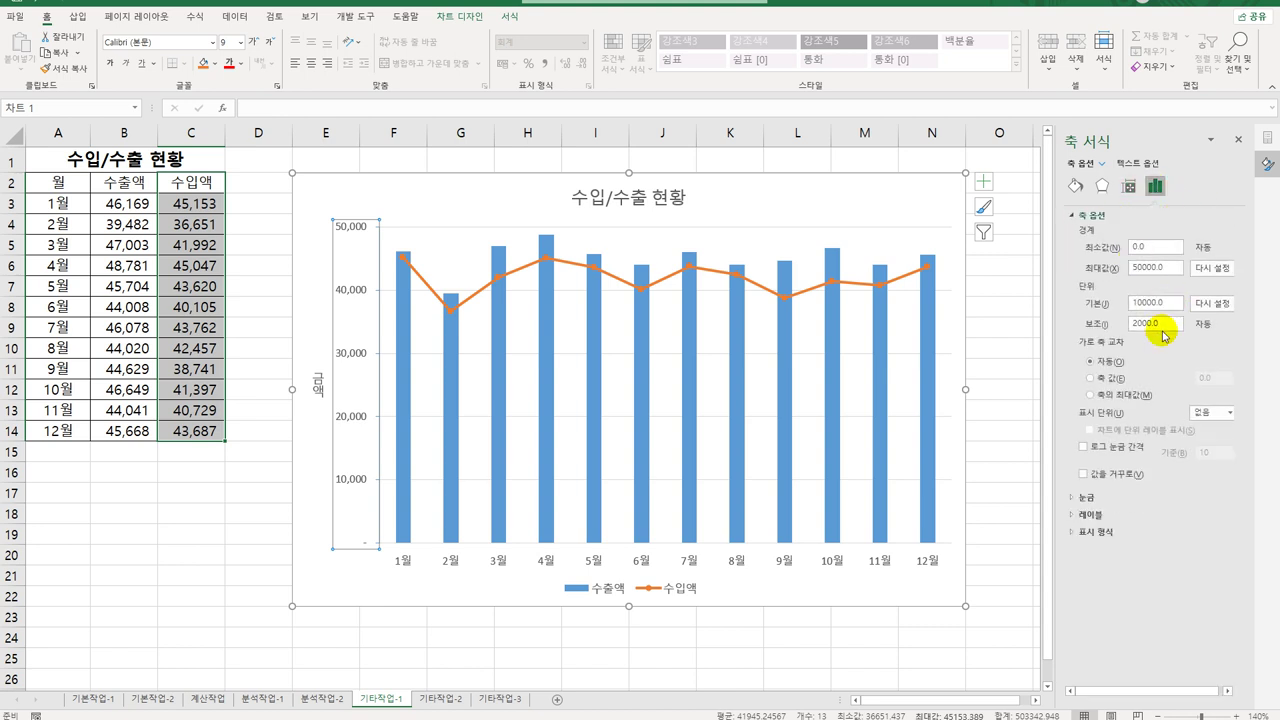
drag(1176, 303, 1108, 305)
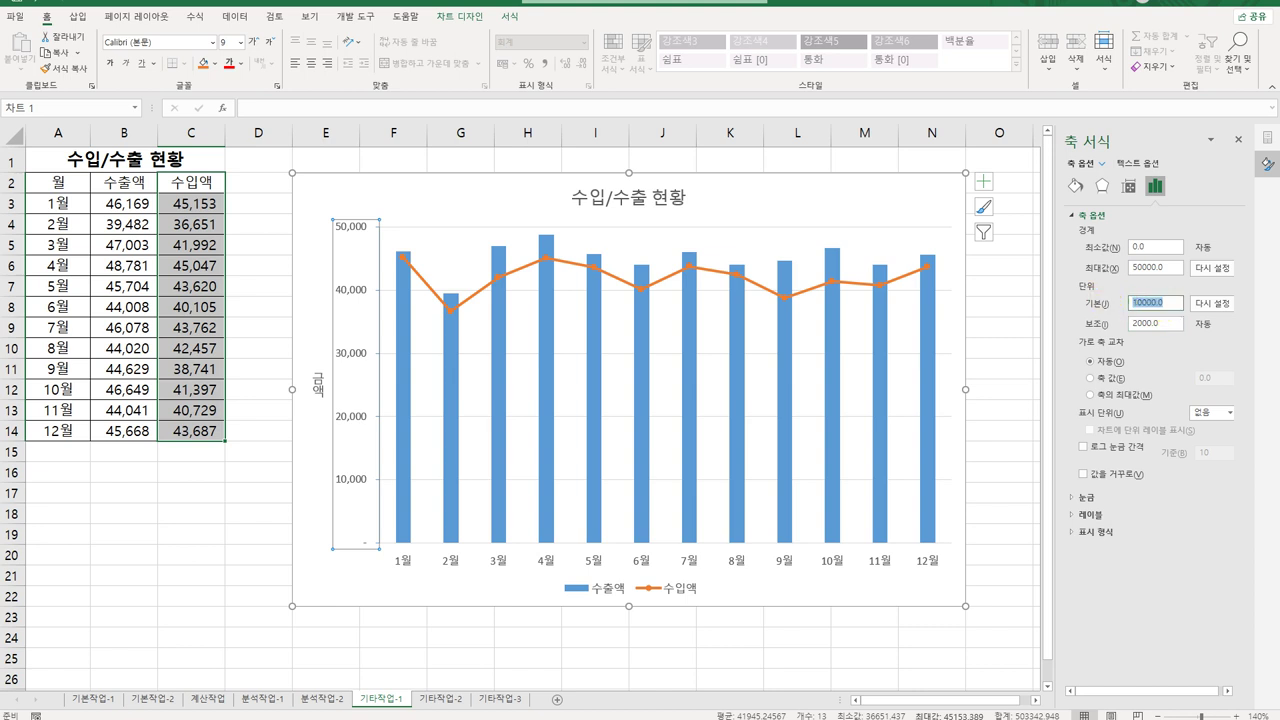
text(5000)
key(Return)
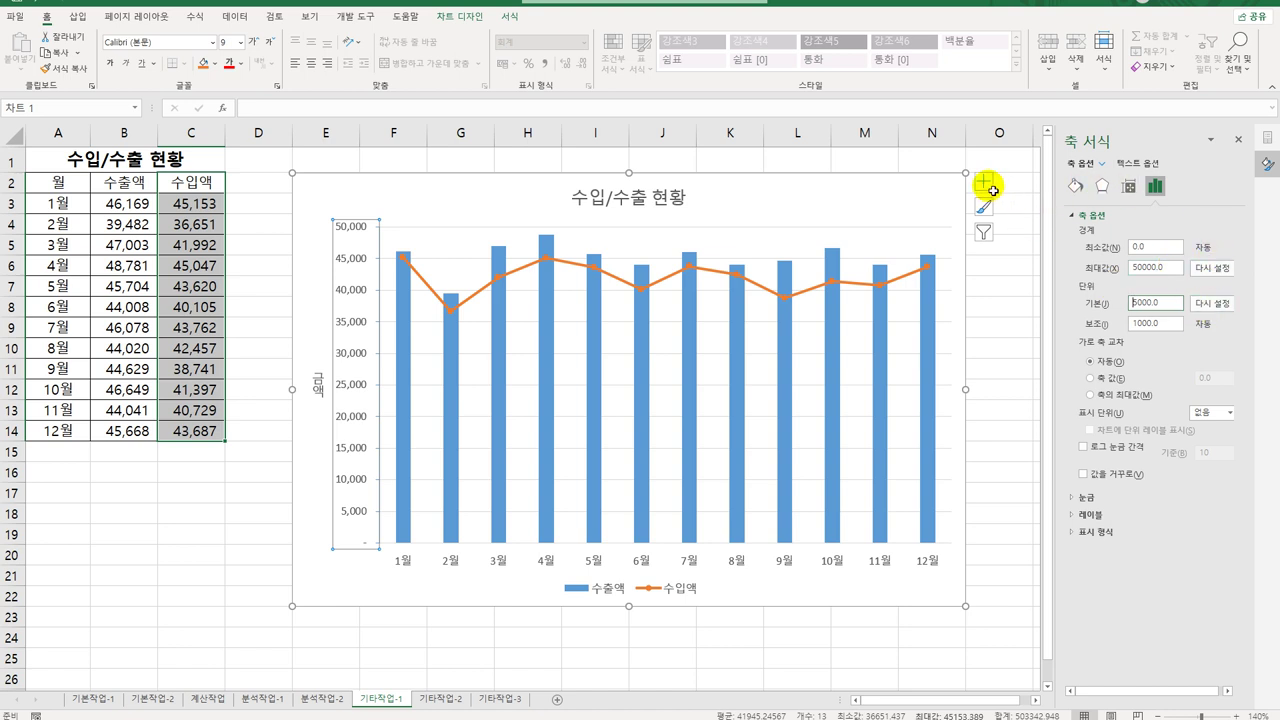
Add primary major vertical gridlines (기본 주 세로) to the chart.
click(986, 186)
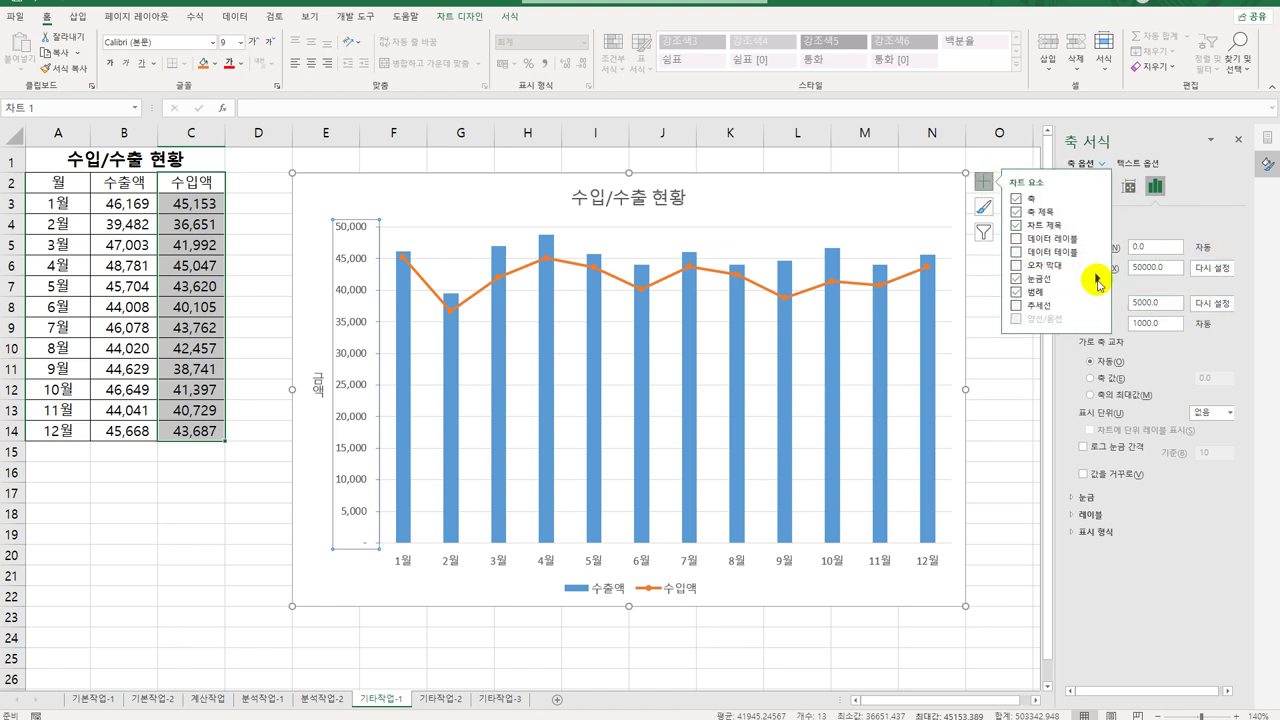
click(1099, 280)
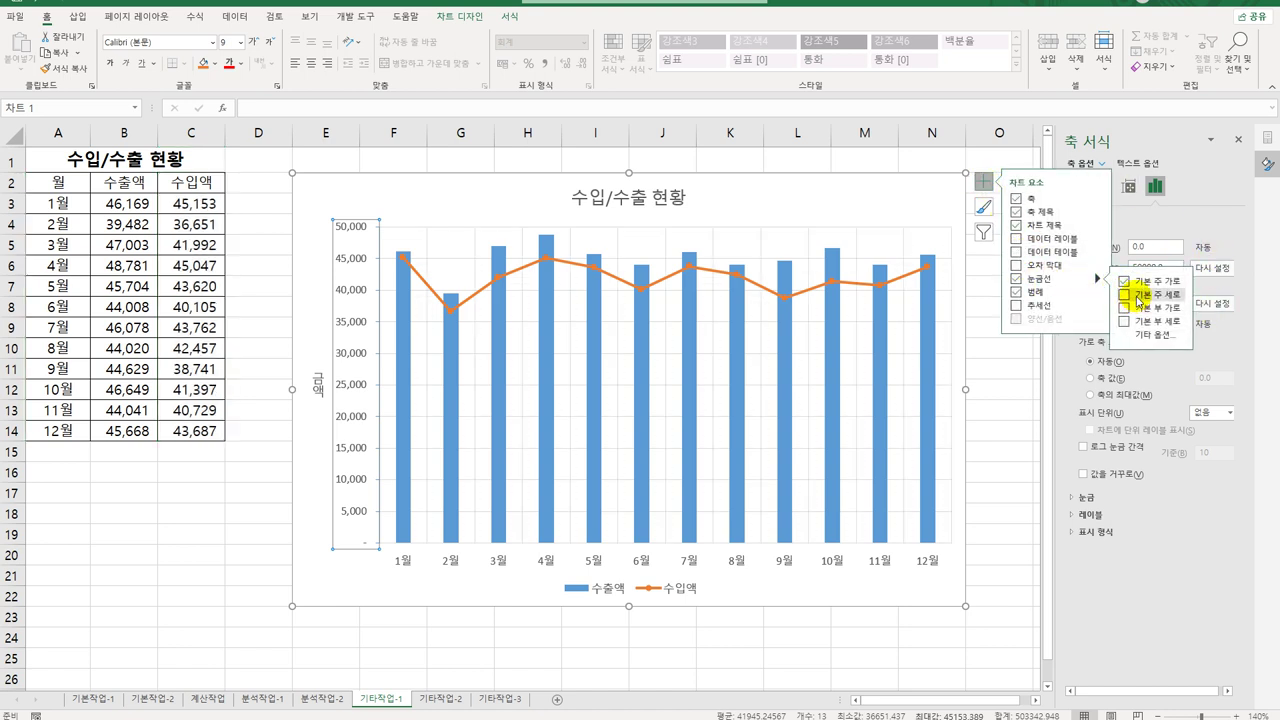
click(1138, 298)
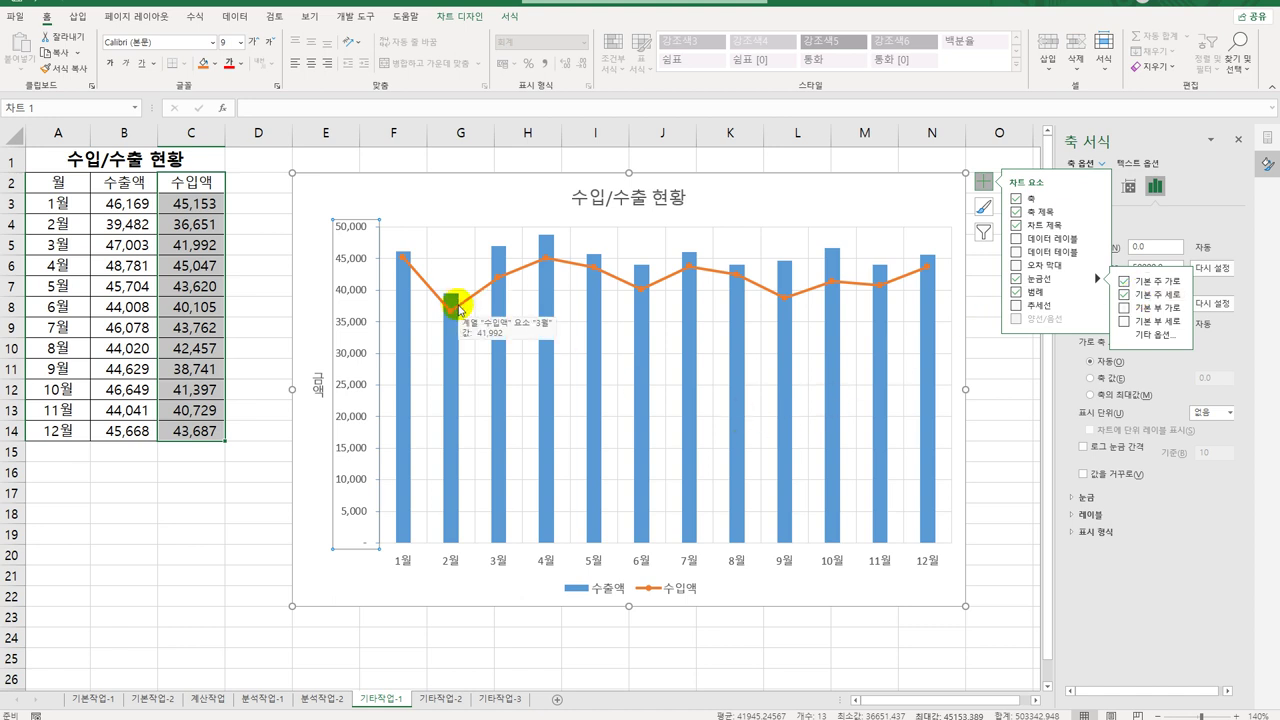
Add a data label to only the 2월 point of the 수입액 line series.
click(458, 308)
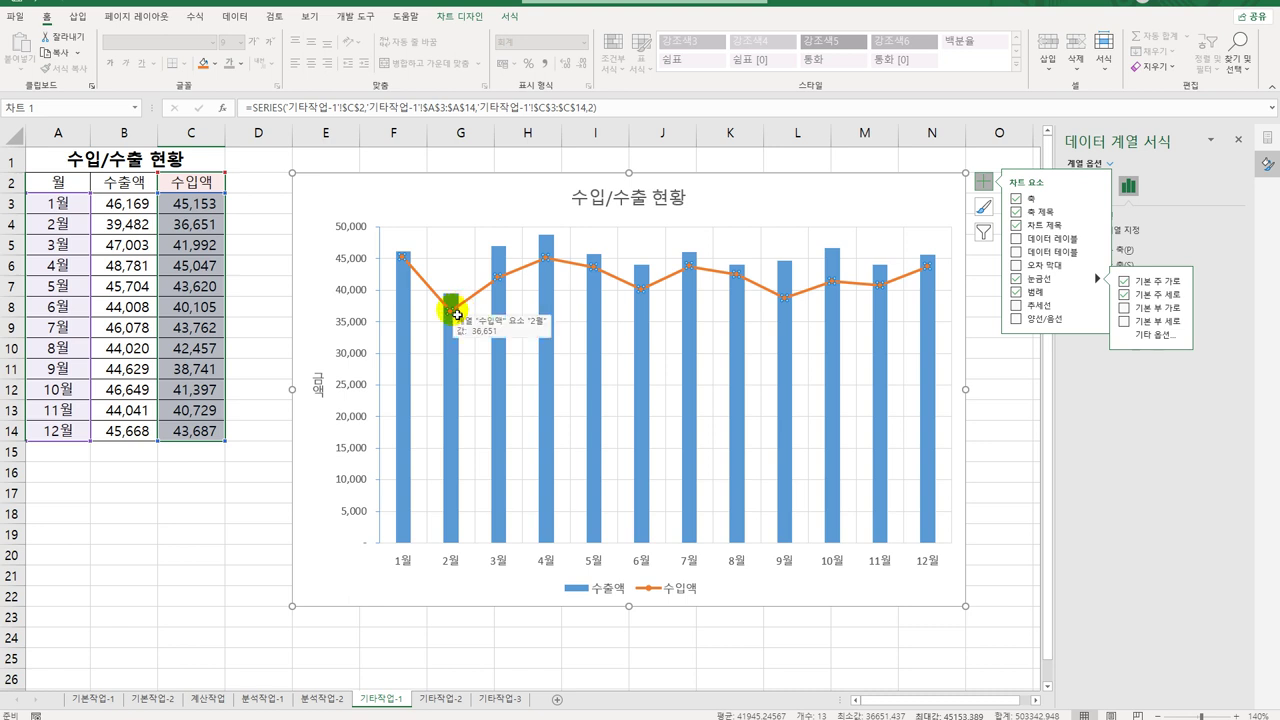
click(458, 308)
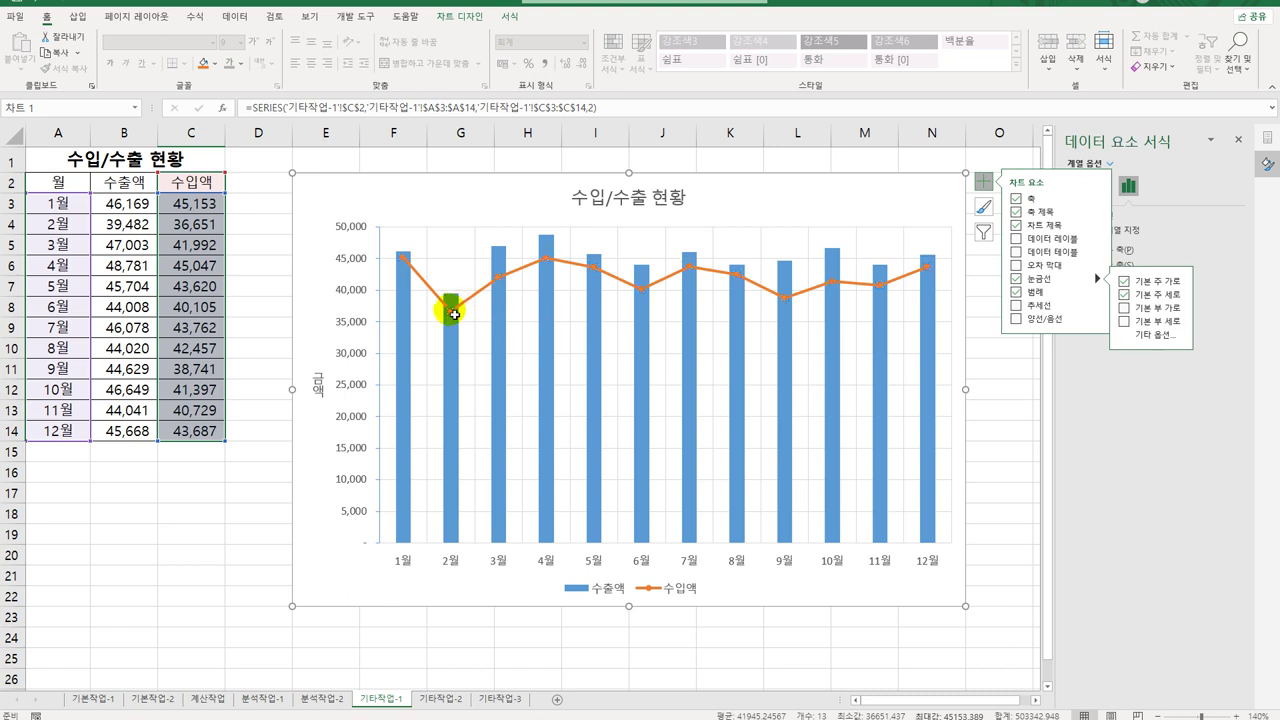
right_click(455, 315)
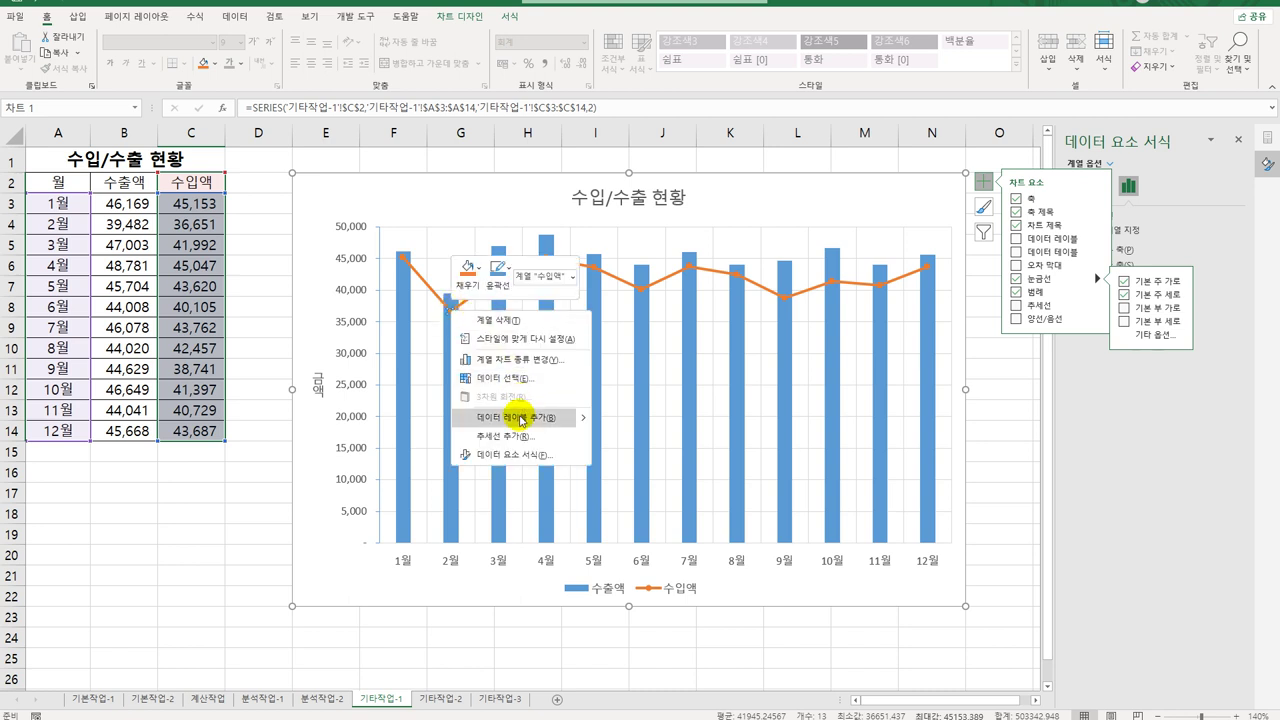
click(510, 417)
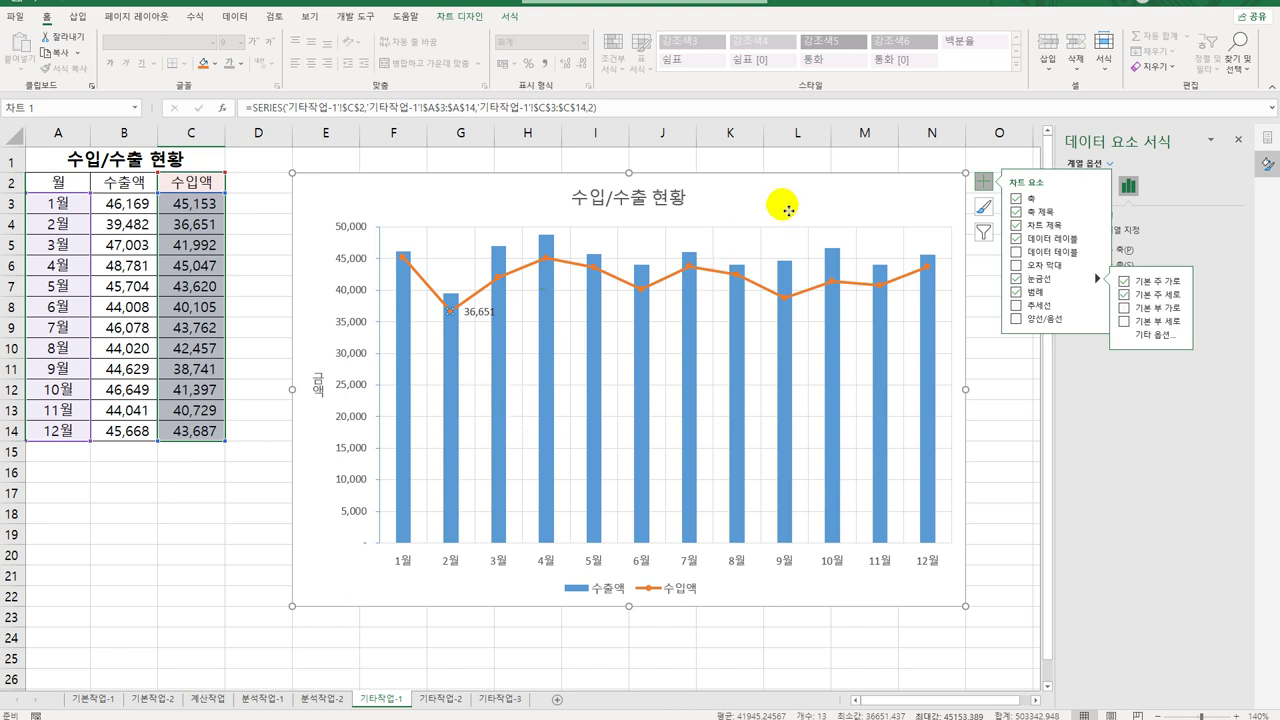
Give the chart area's border rounded corners (둥근 모서리), then select the plot area.
click(788, 208)
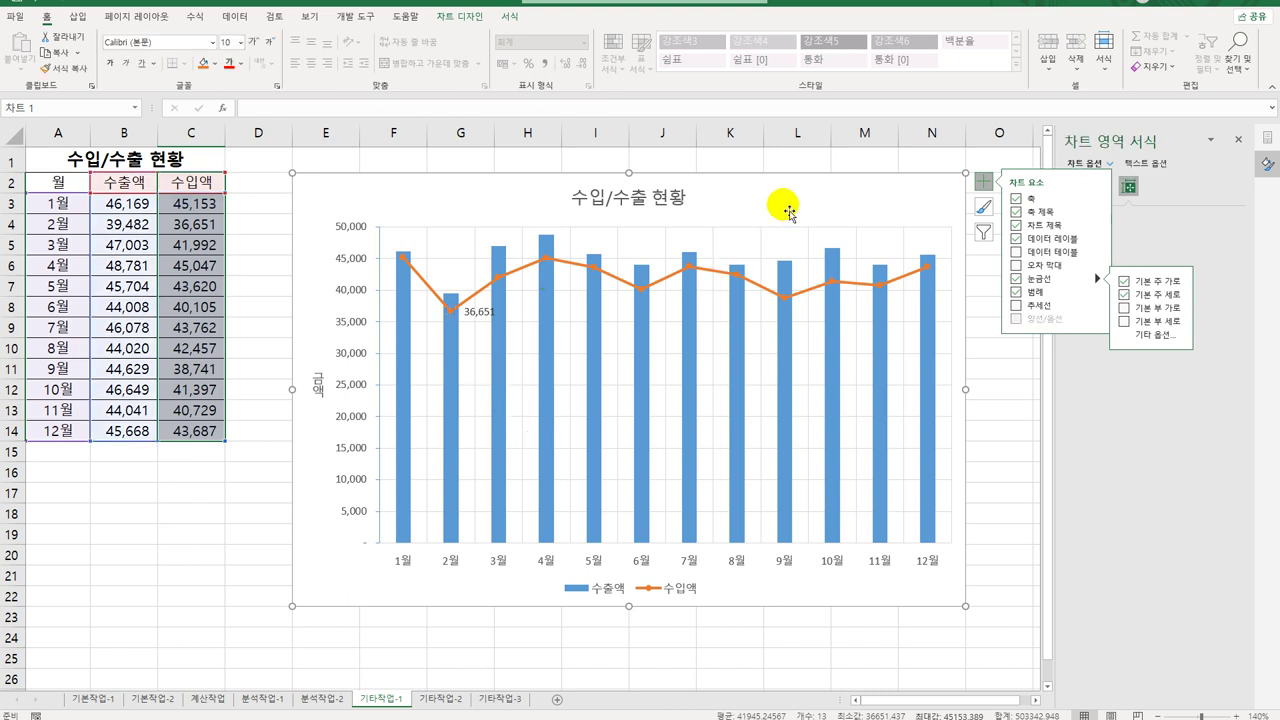
click(983, 181)
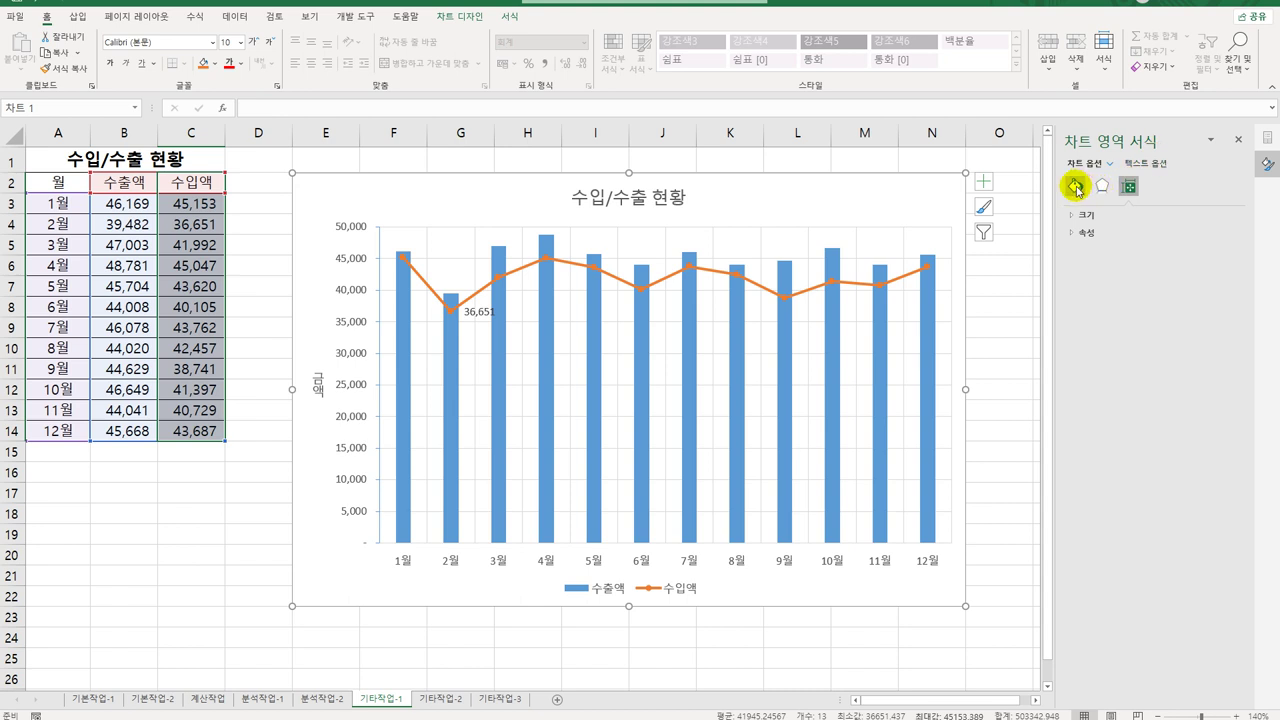
click(1075, 186)
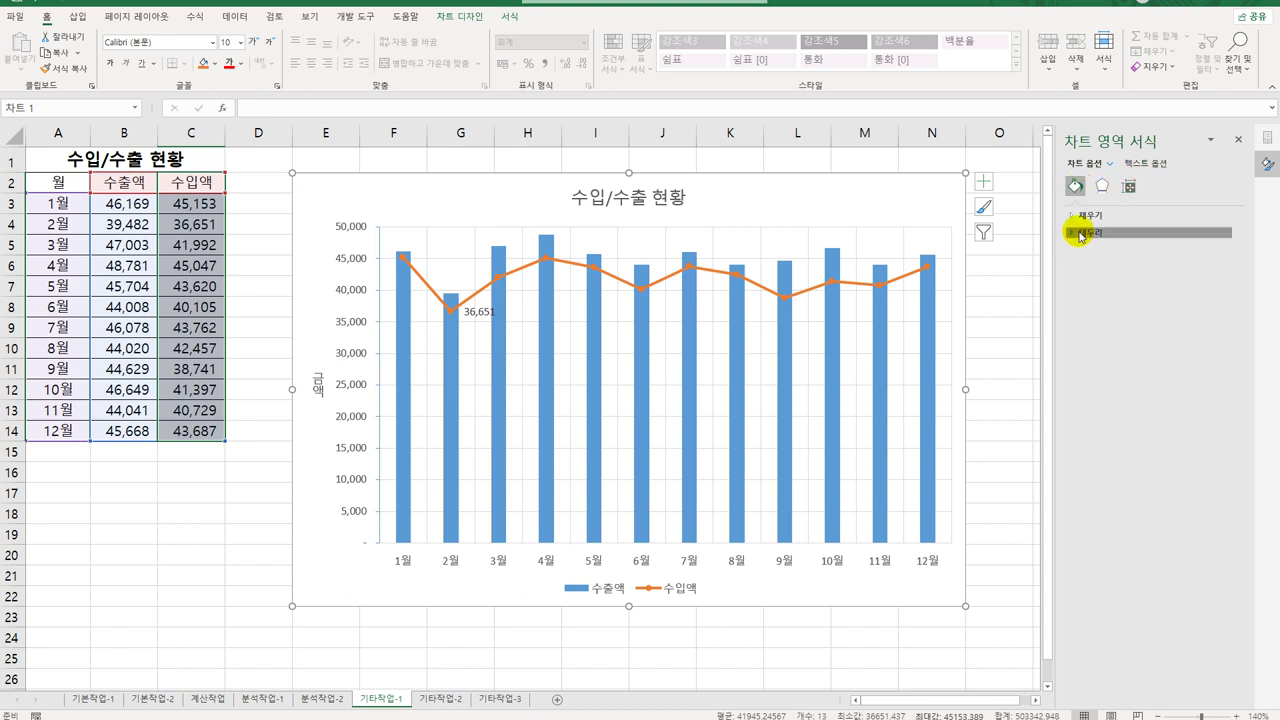
click(1081, 234)
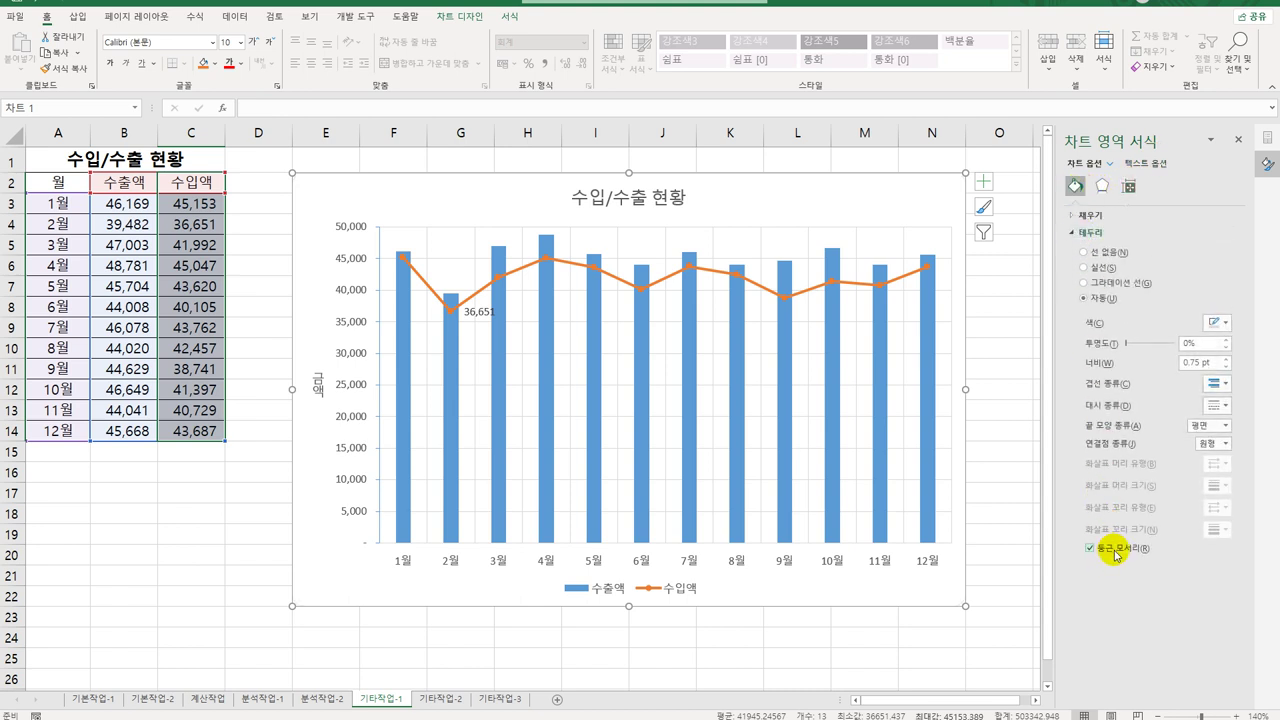
click(742, 240)
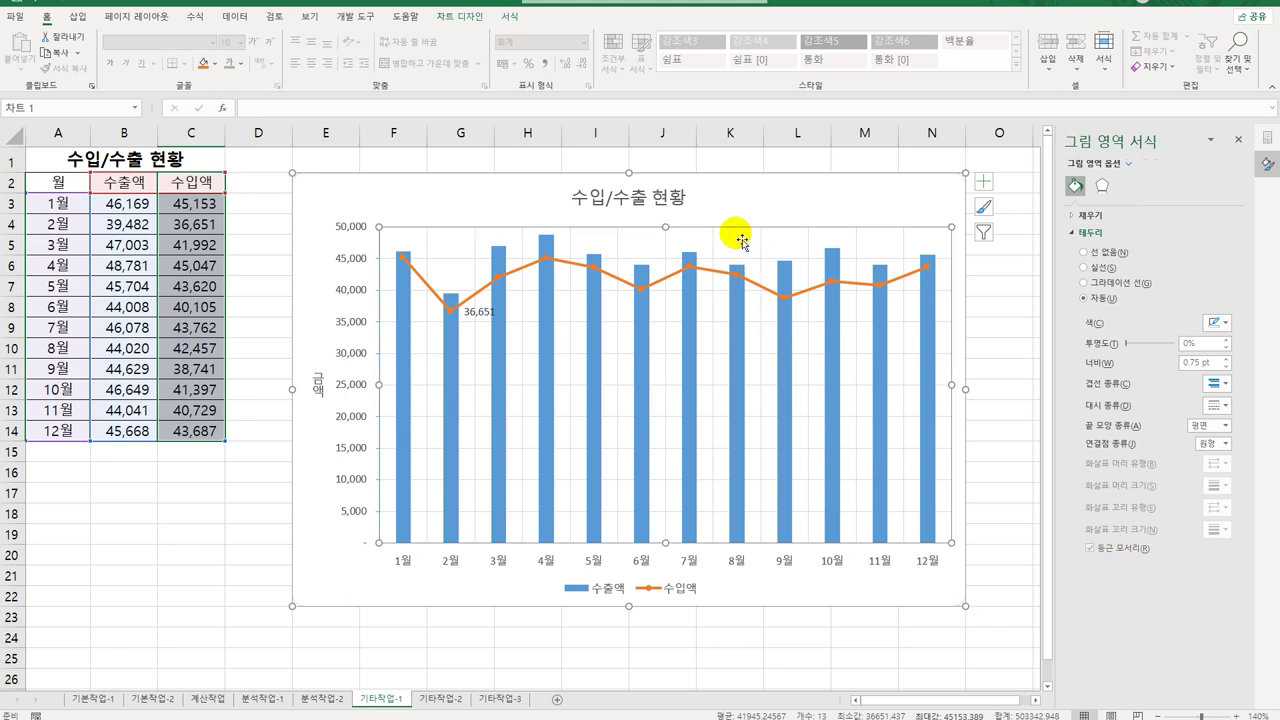
Apply the light blue gradient theme shape style from the fourth row to the chart's plot area, and deselect the chart.
click(509, 16)
click(492, 66)
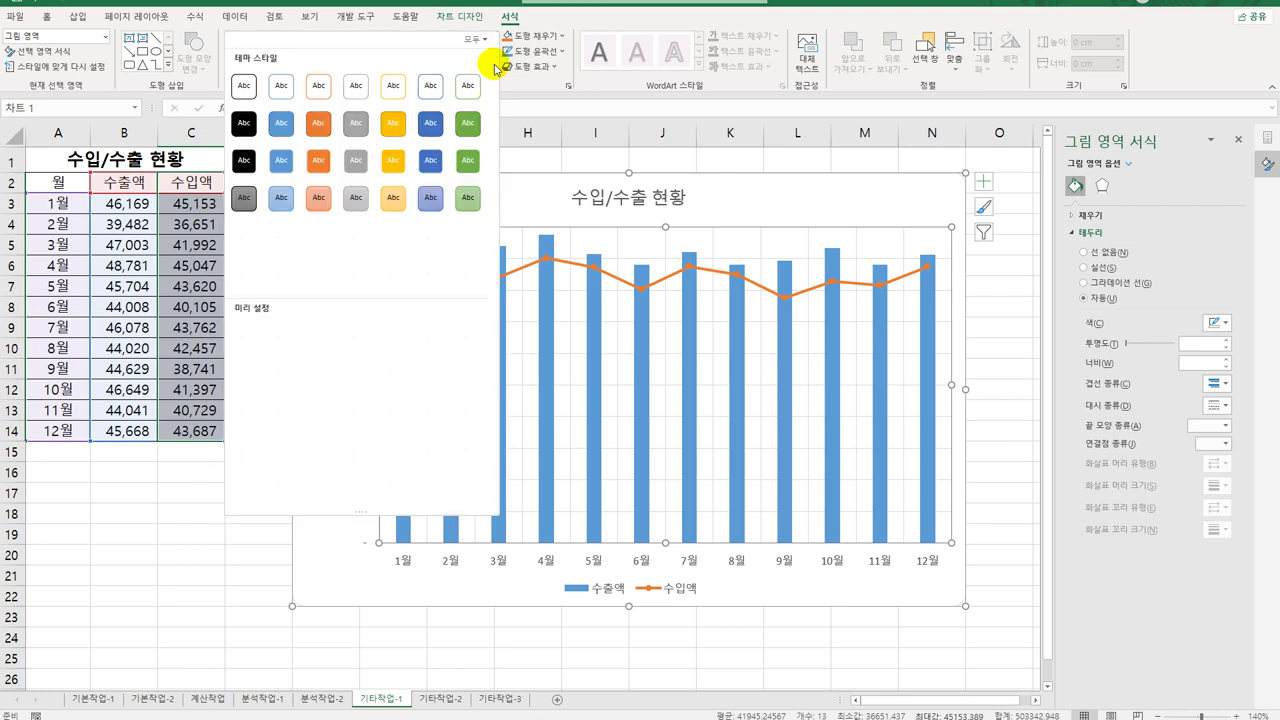
click(284, 208)
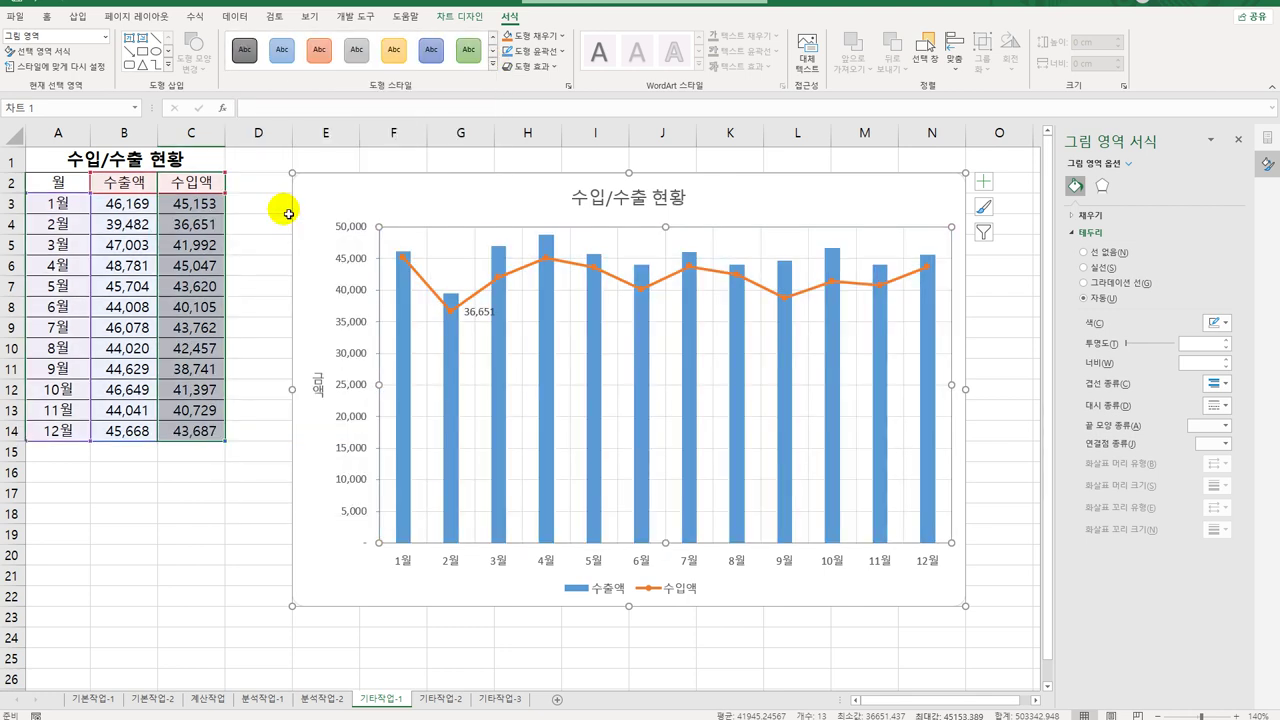
click(757, 661)
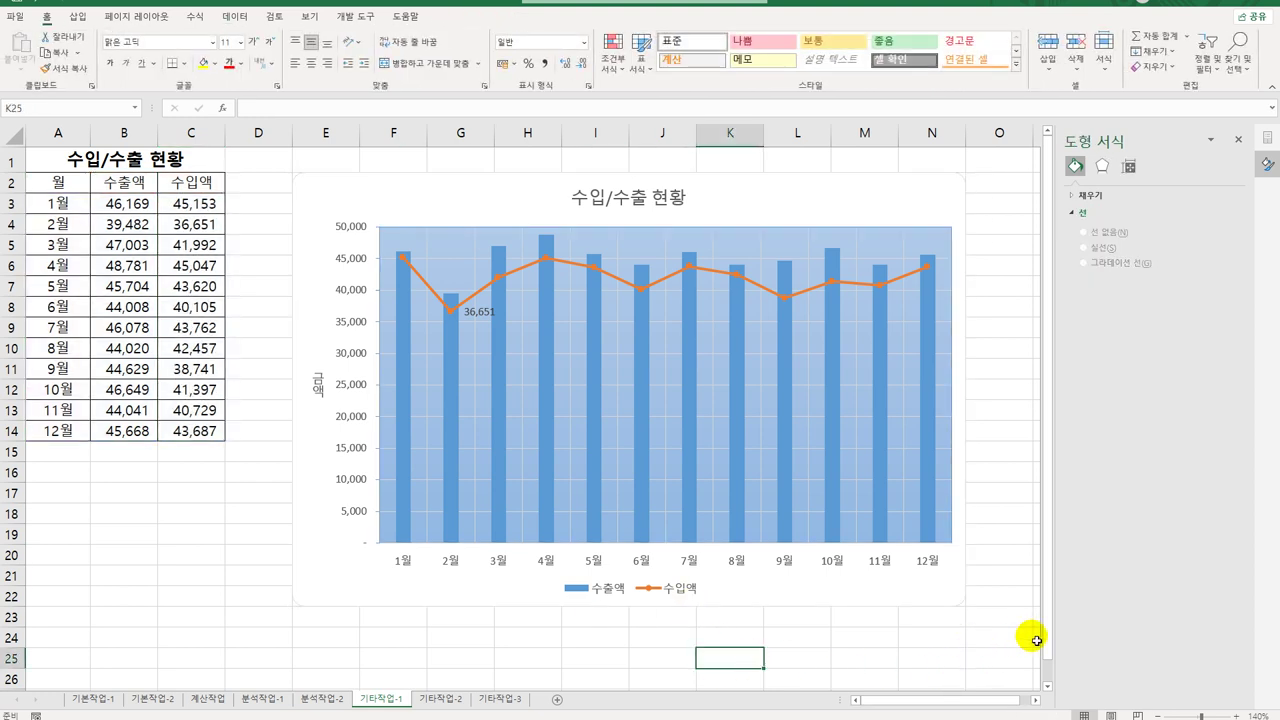
click(1017, 619)
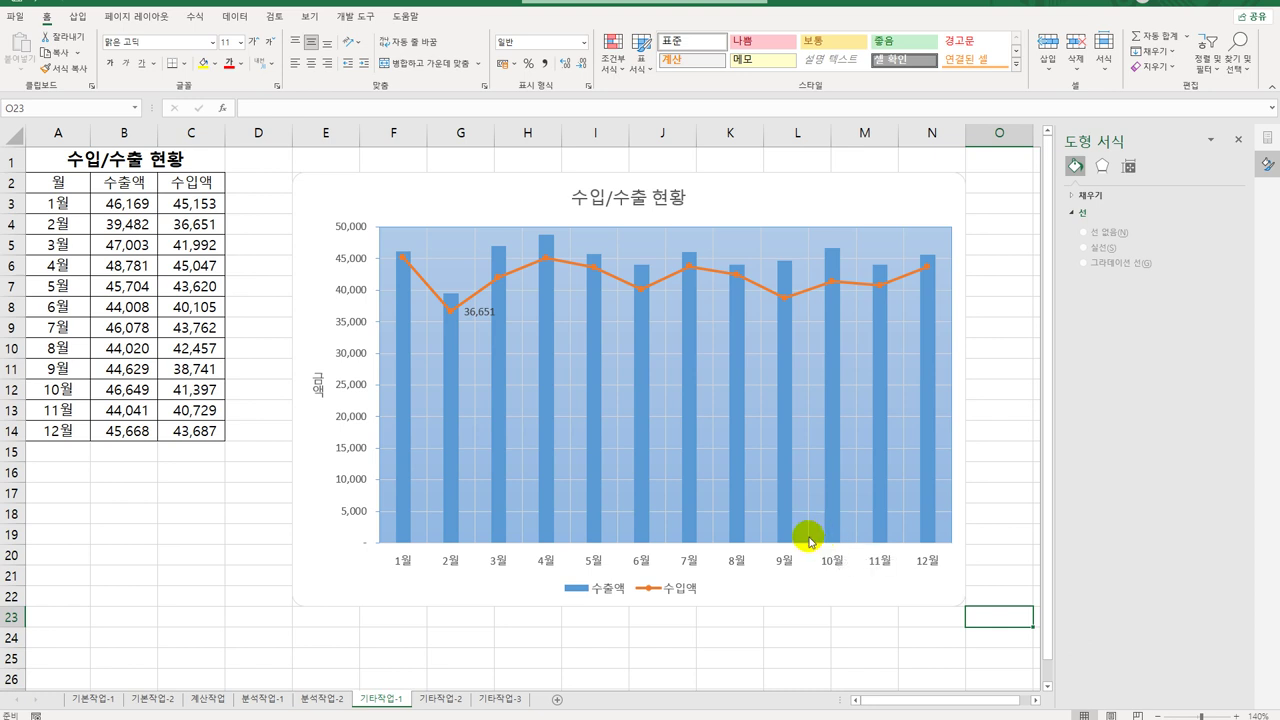
On the 기타작업-2 sheet, start recording a macro named 서식적용 in the current workbook with cell A1 selected.
click(440, 699)
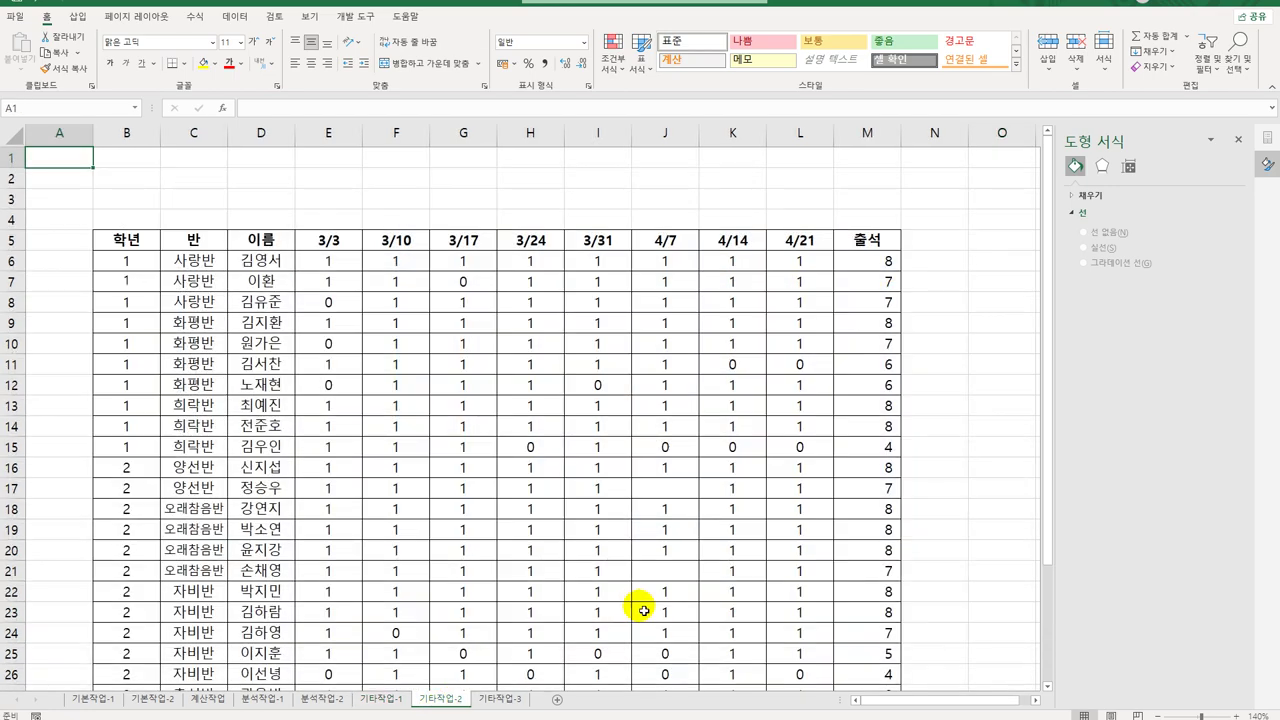
scroll(640, 538, down, 3)
scroll(640, 538, up, 3)
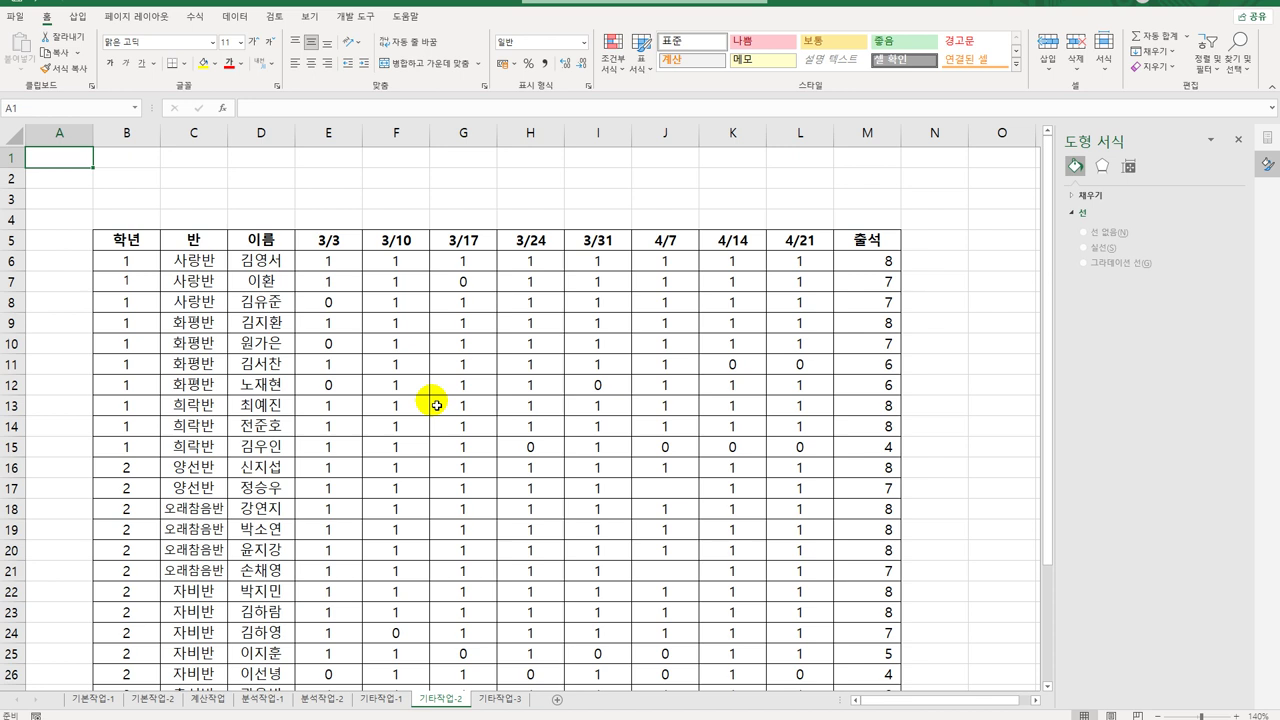
click(358, 17)
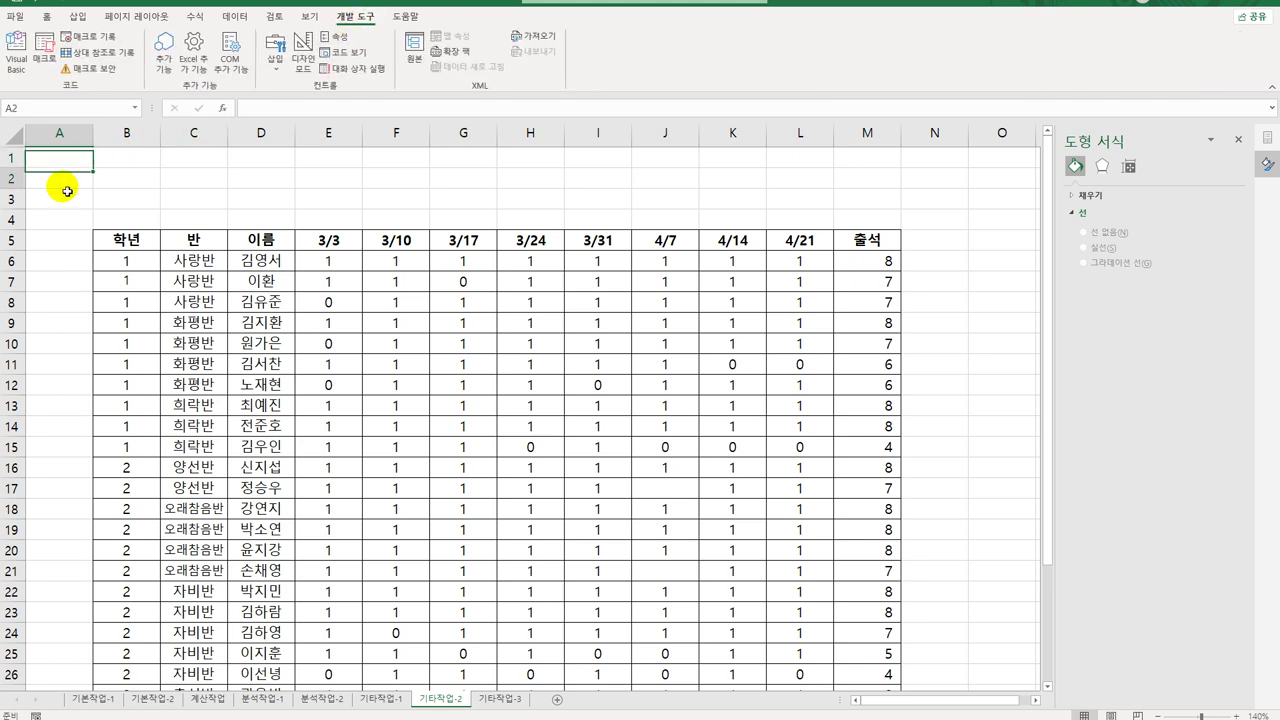
click(60, 263)
click(60, 185)
click(60, 158)
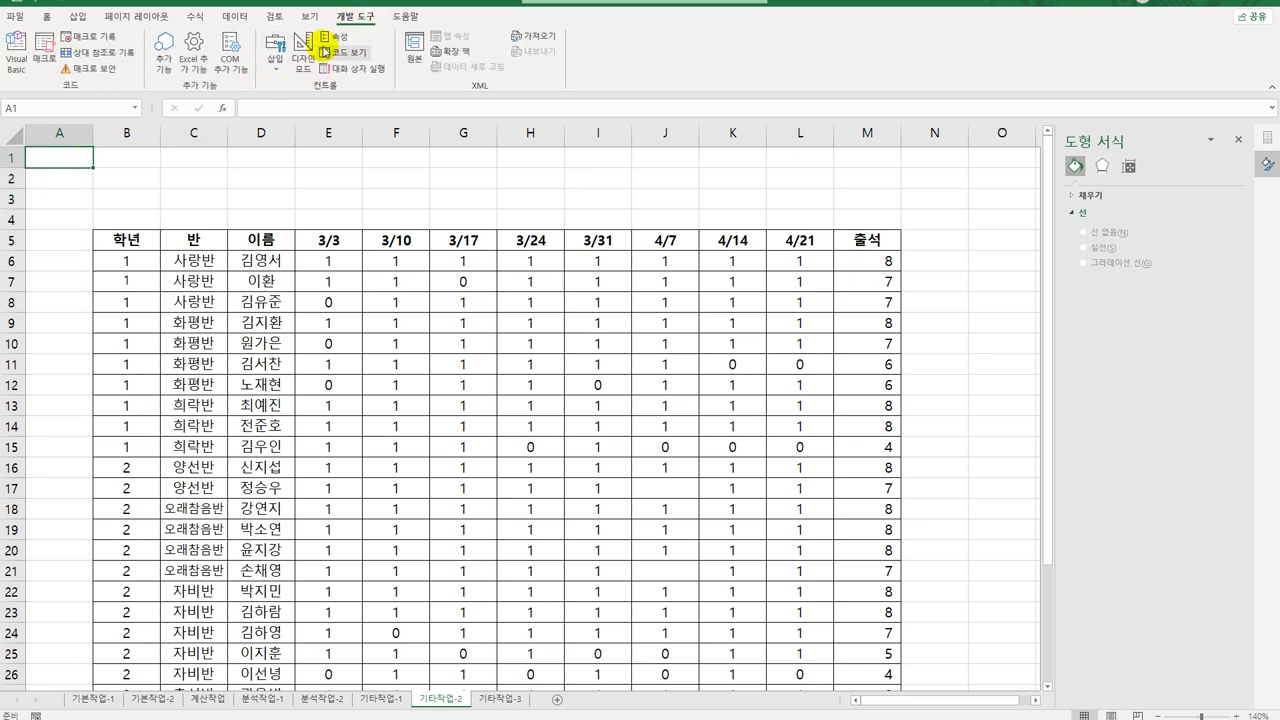
click(88, 36)
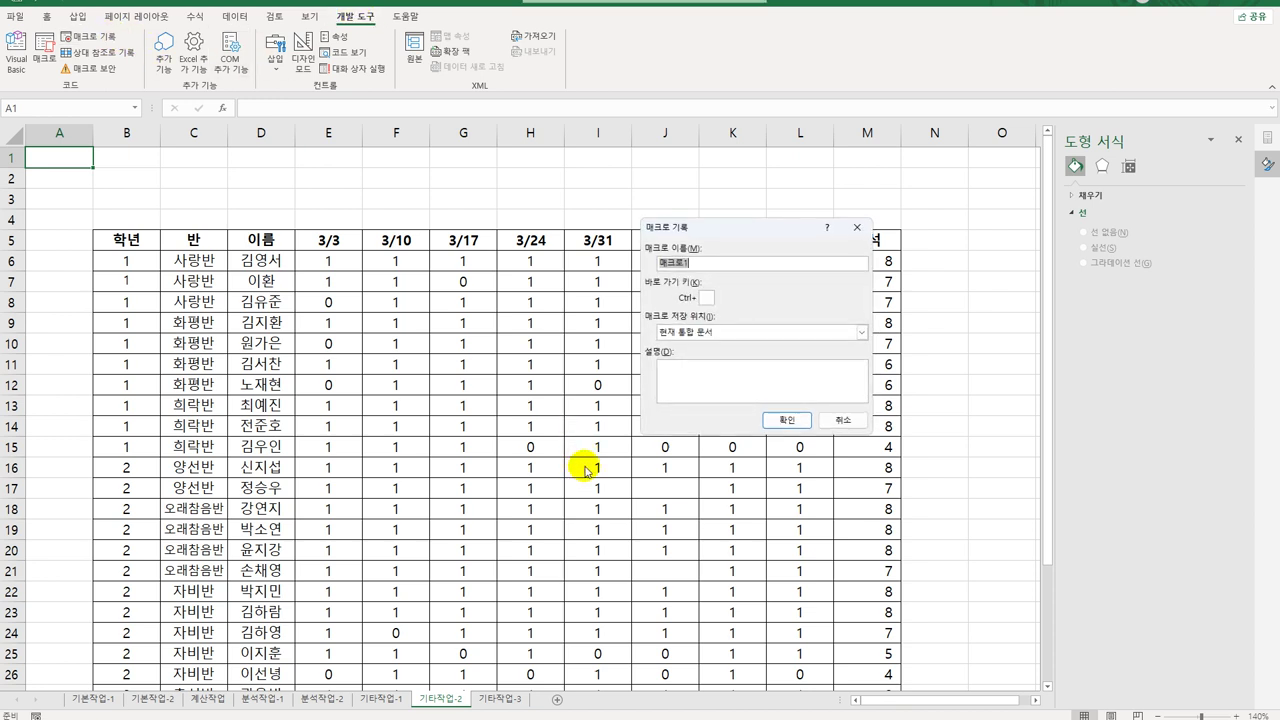
text(서식적용)
click(783, 421)
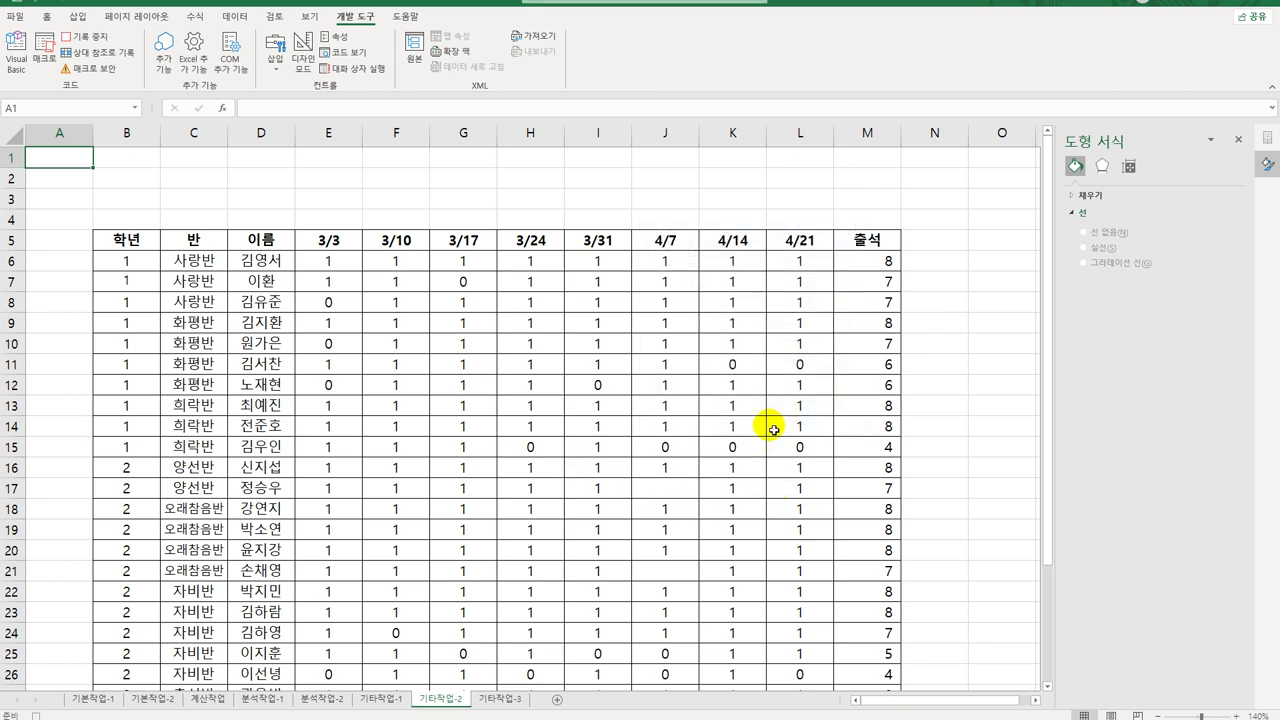
Apply the custom number format [=1]"O";[=0]"X" to the attendance cells E6:L33, and end the macro recording.
drag(331, 257, 810, 652)
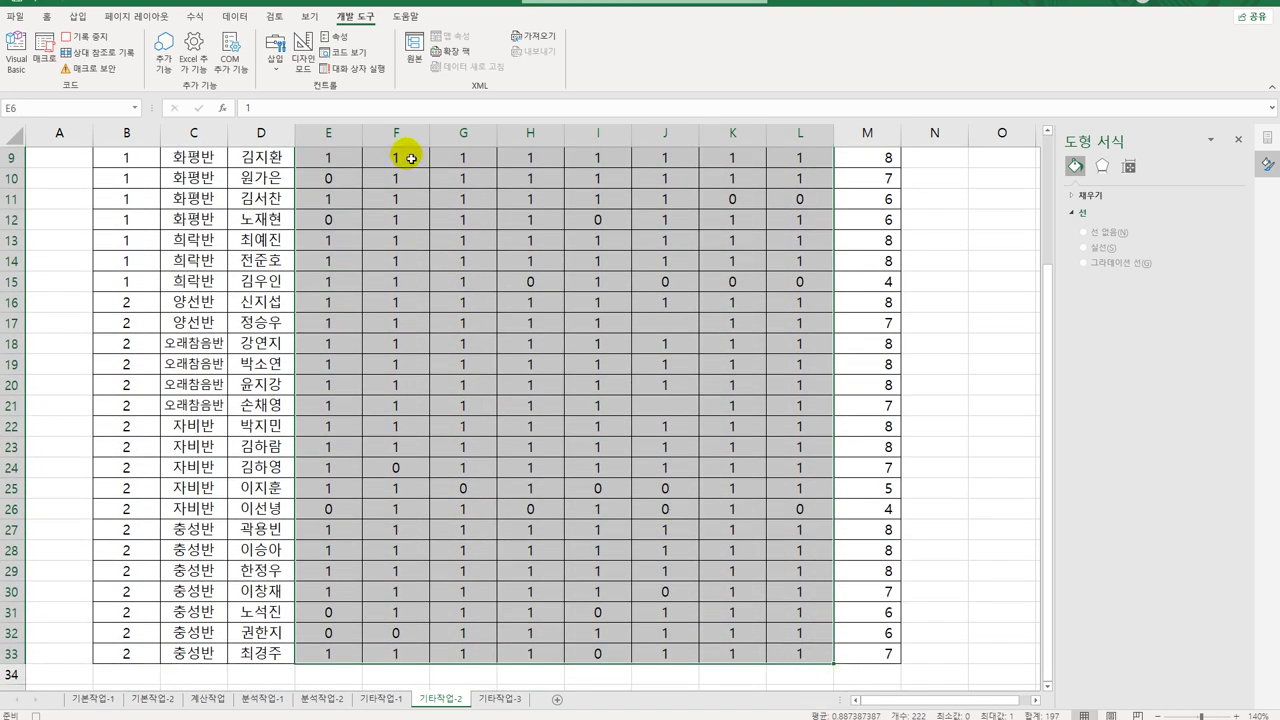
right_click(460, 188)
click(560, 480)
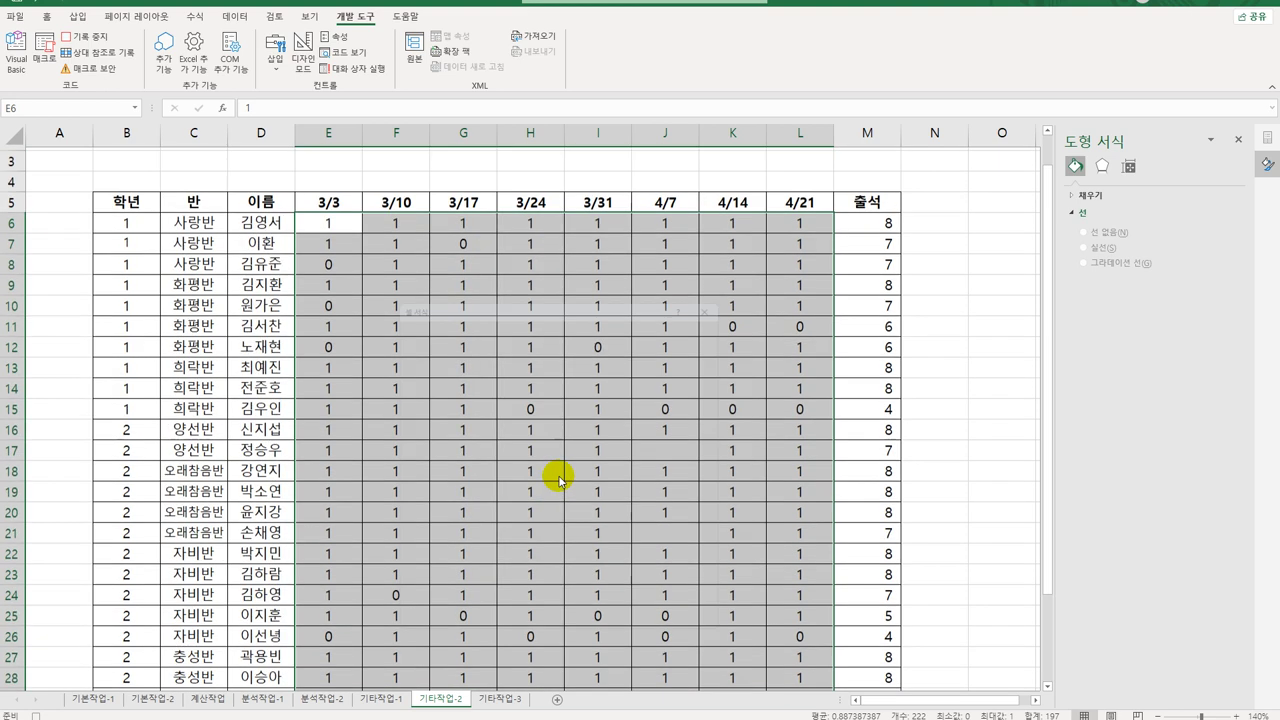
click(417, 458)
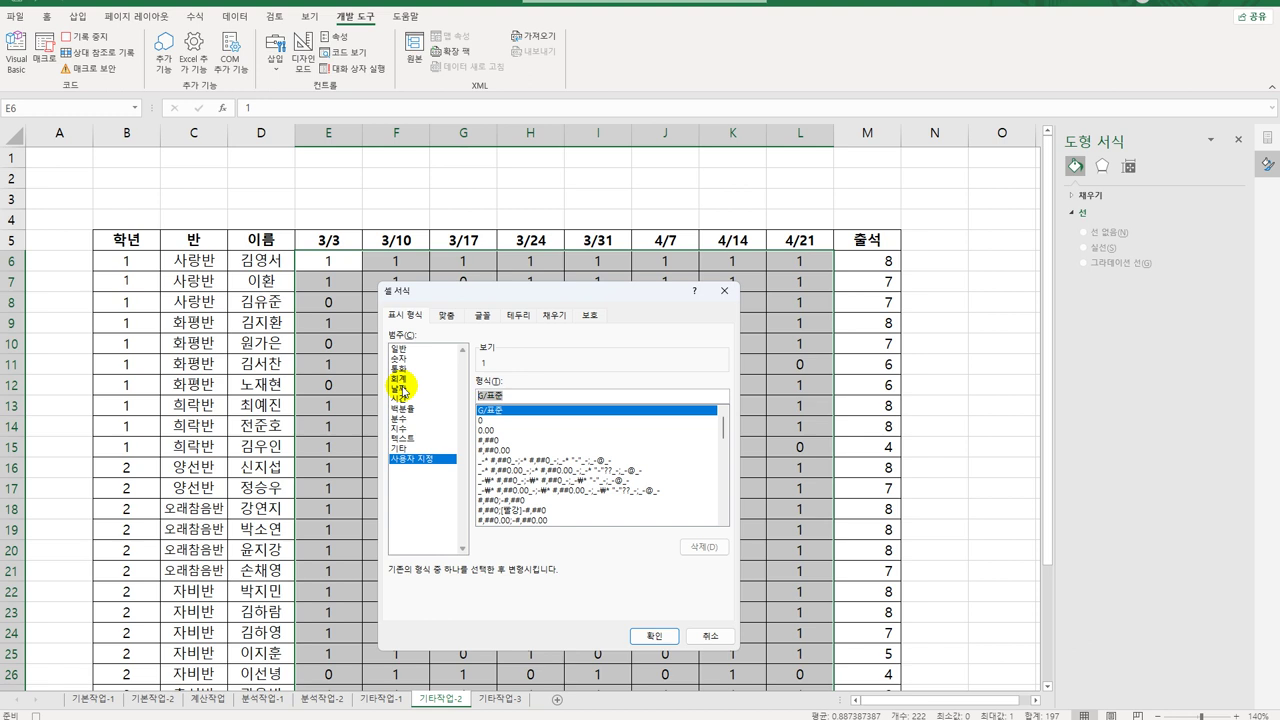
text([=1]"ㅇ)
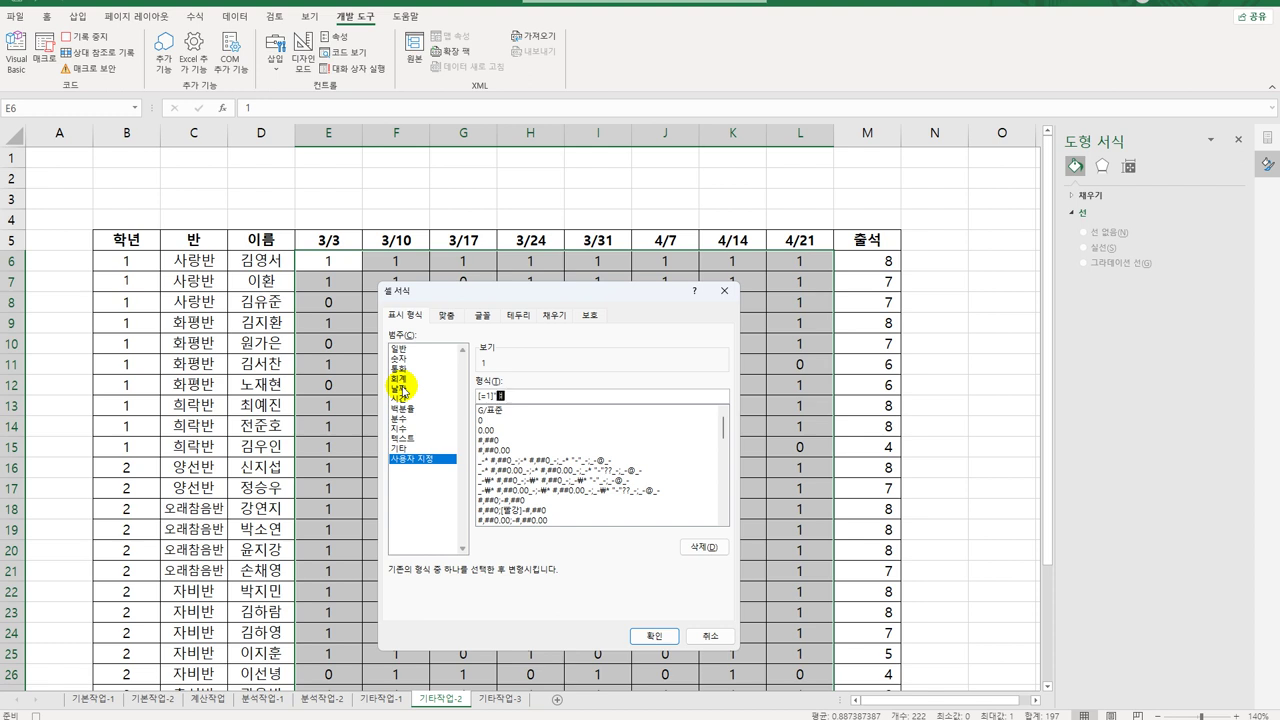
text(O";[=0]"X)
drag(556, 298, 548, 268)
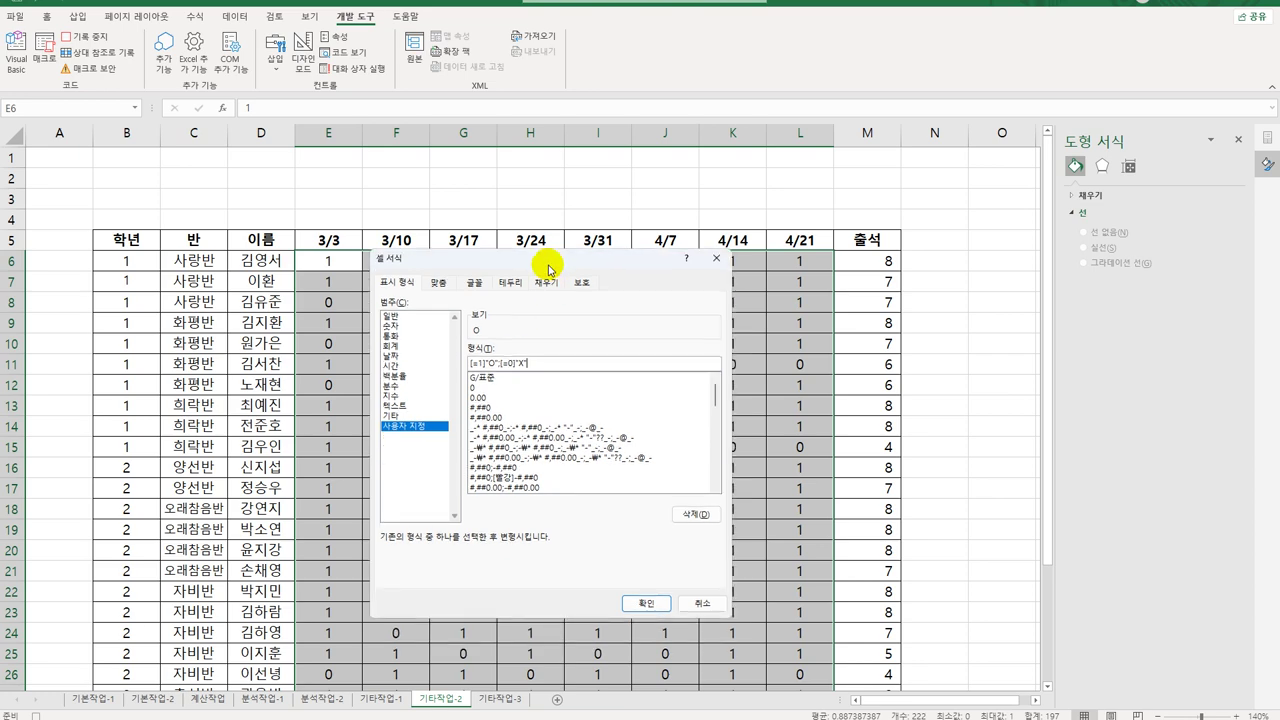
click(647, 605)
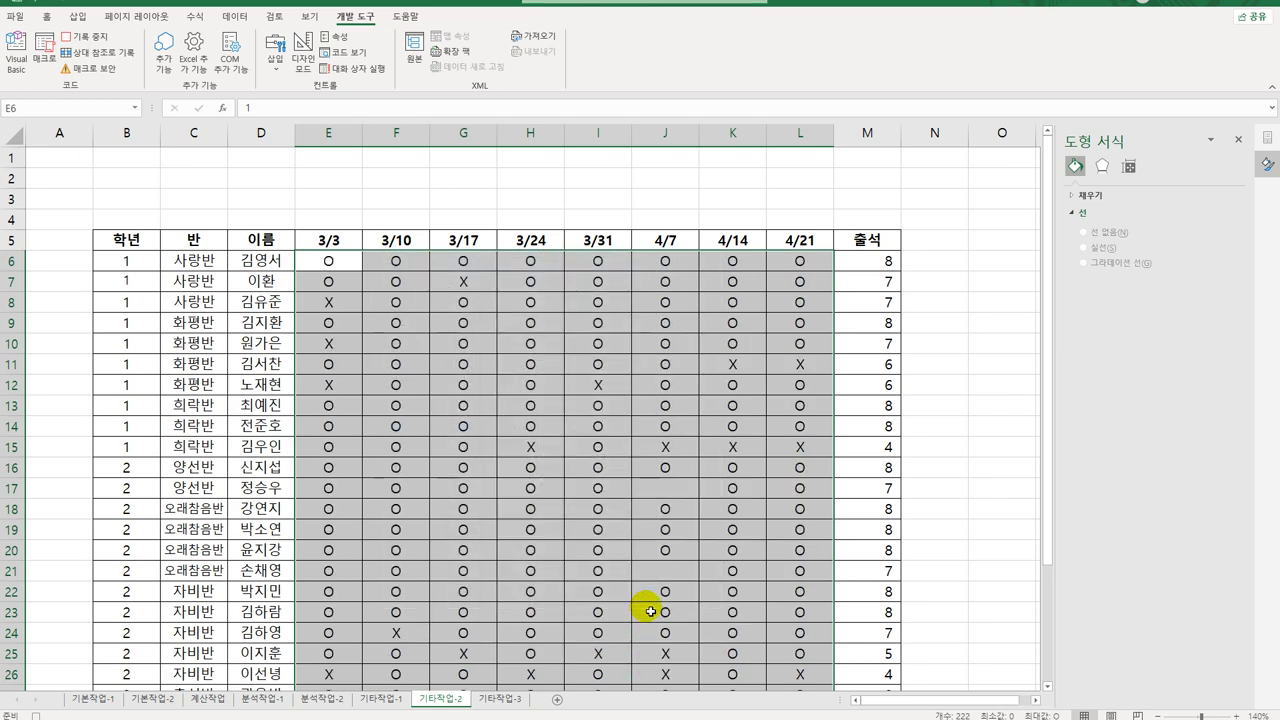
click(329, 262)
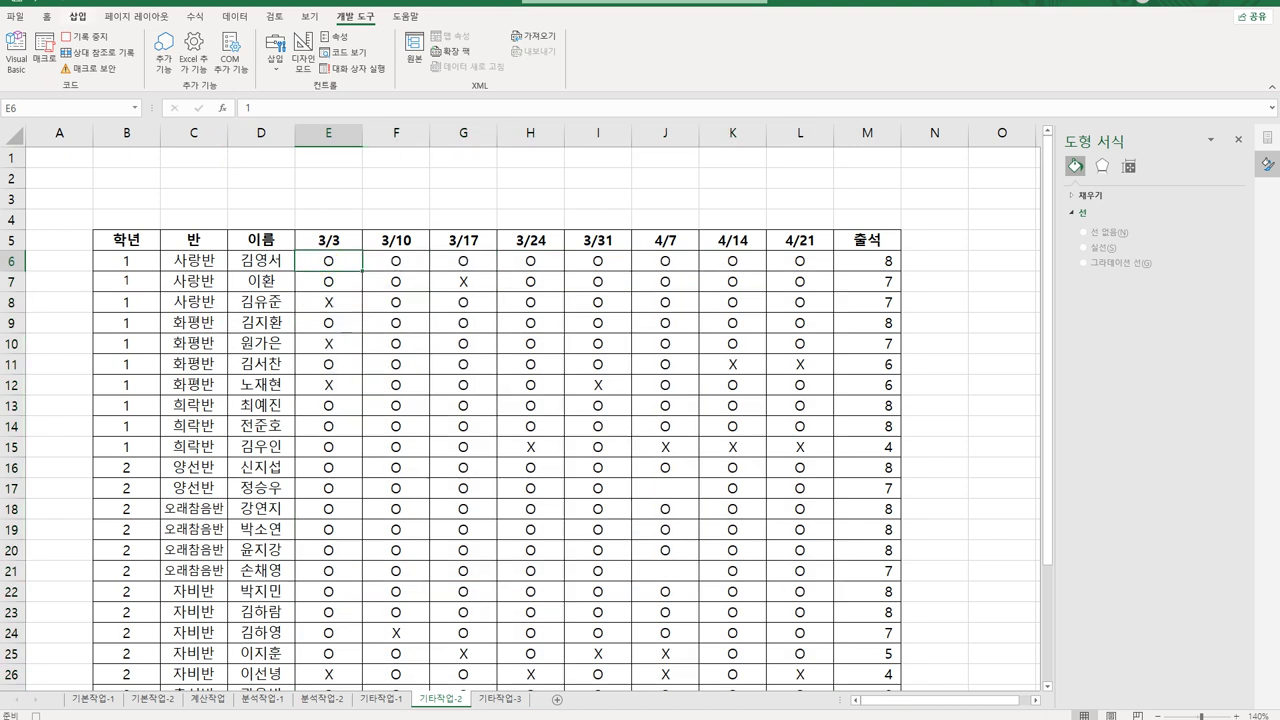
click(84, 36)
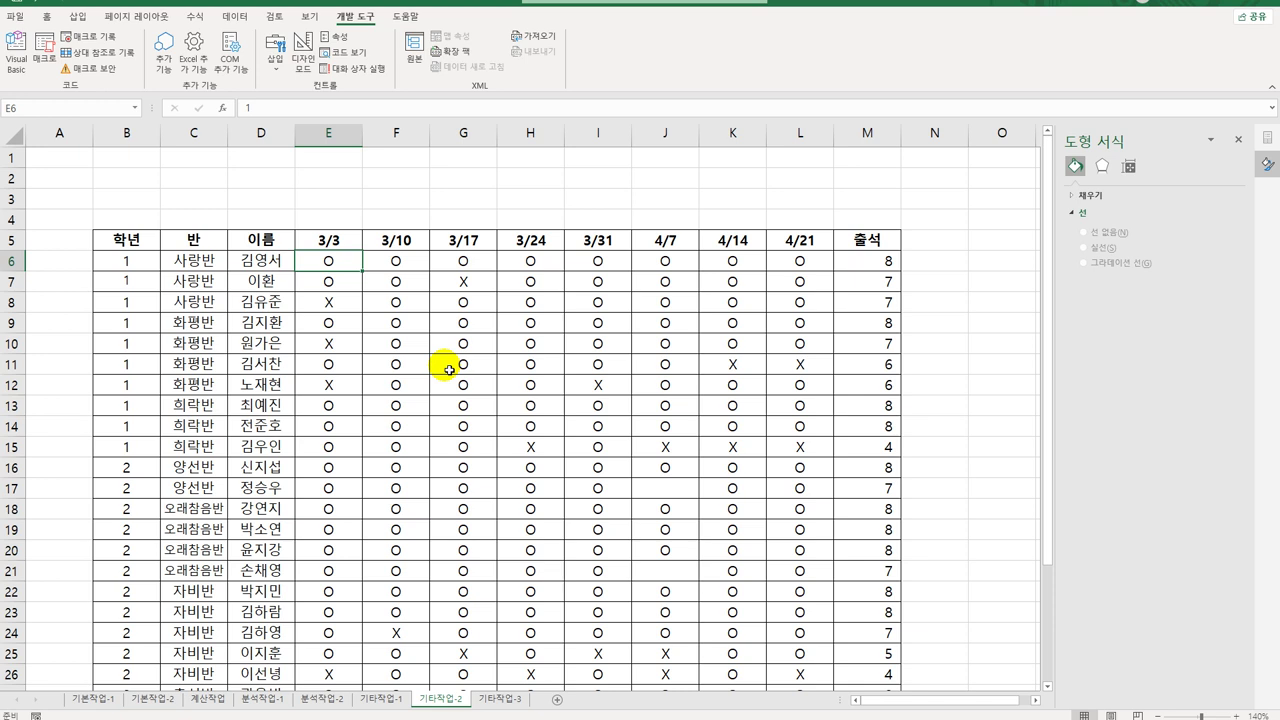
Draw an upward-tilted ribbon shape (리본: 위로 기울어짐) over cells B2:D3, about 1.15 cm high and 5.73 cm wide.
click(77, 16)
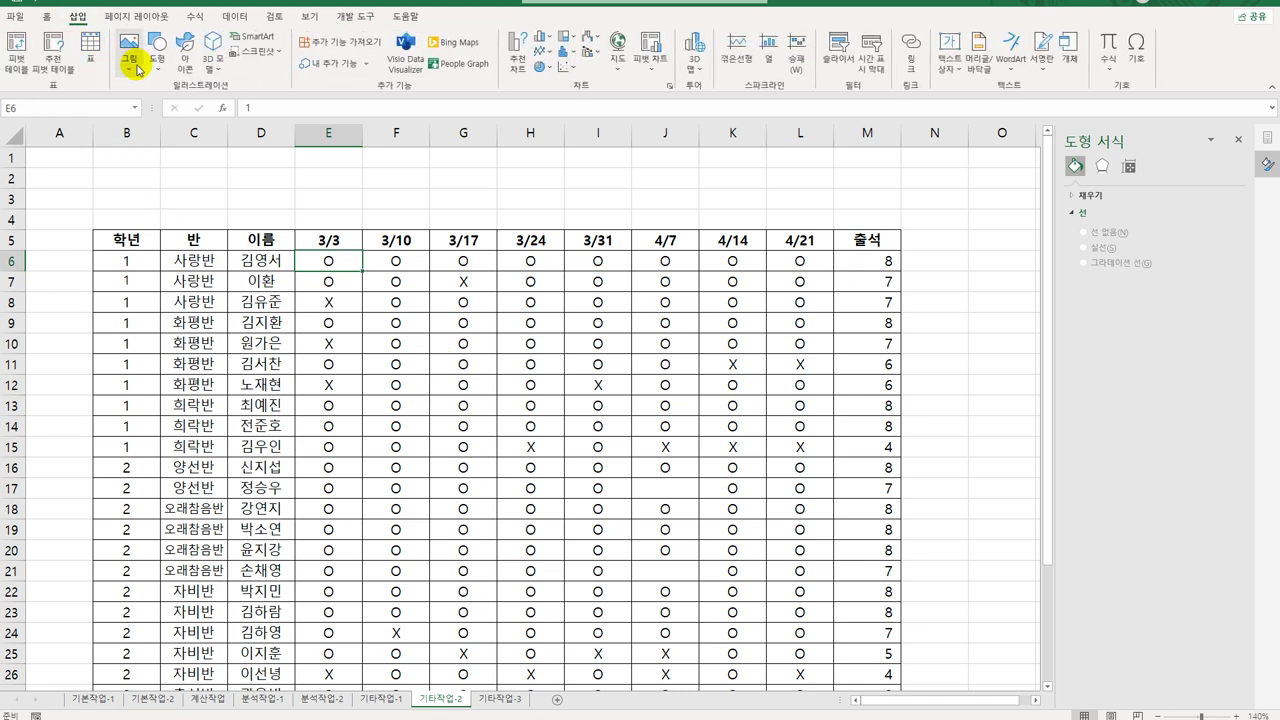
click(157, 55)
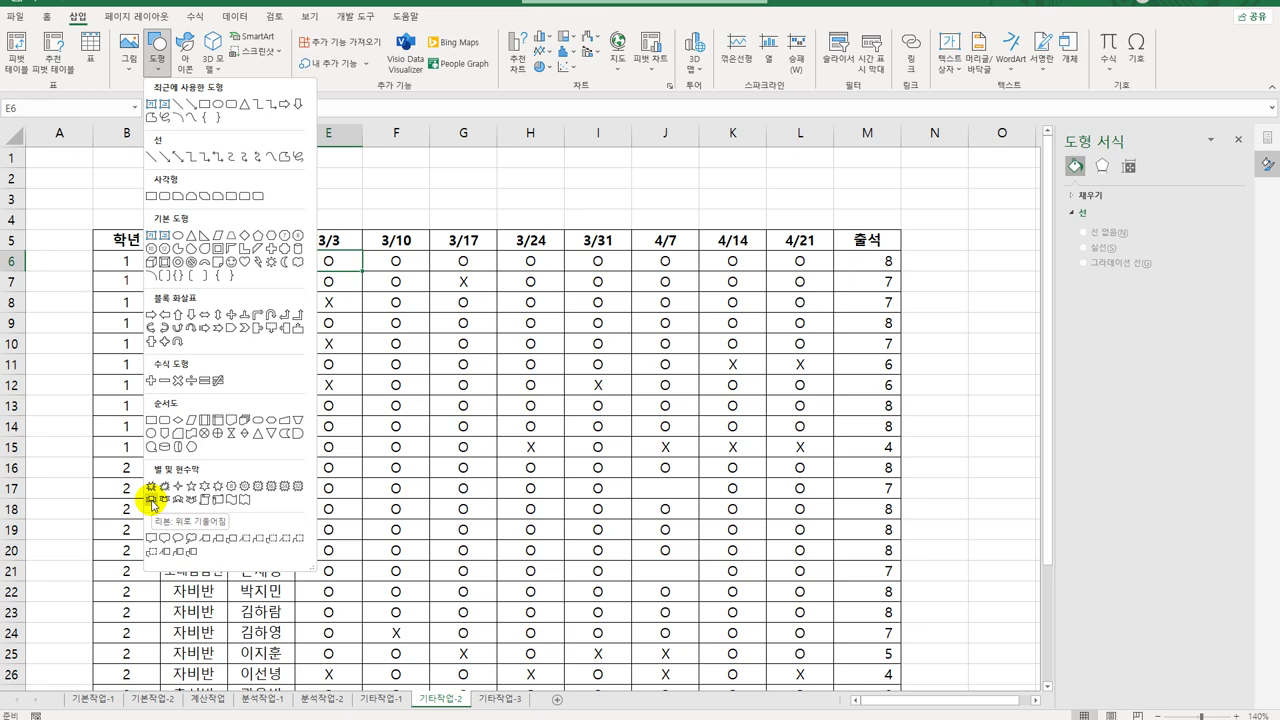
click(153, 501)
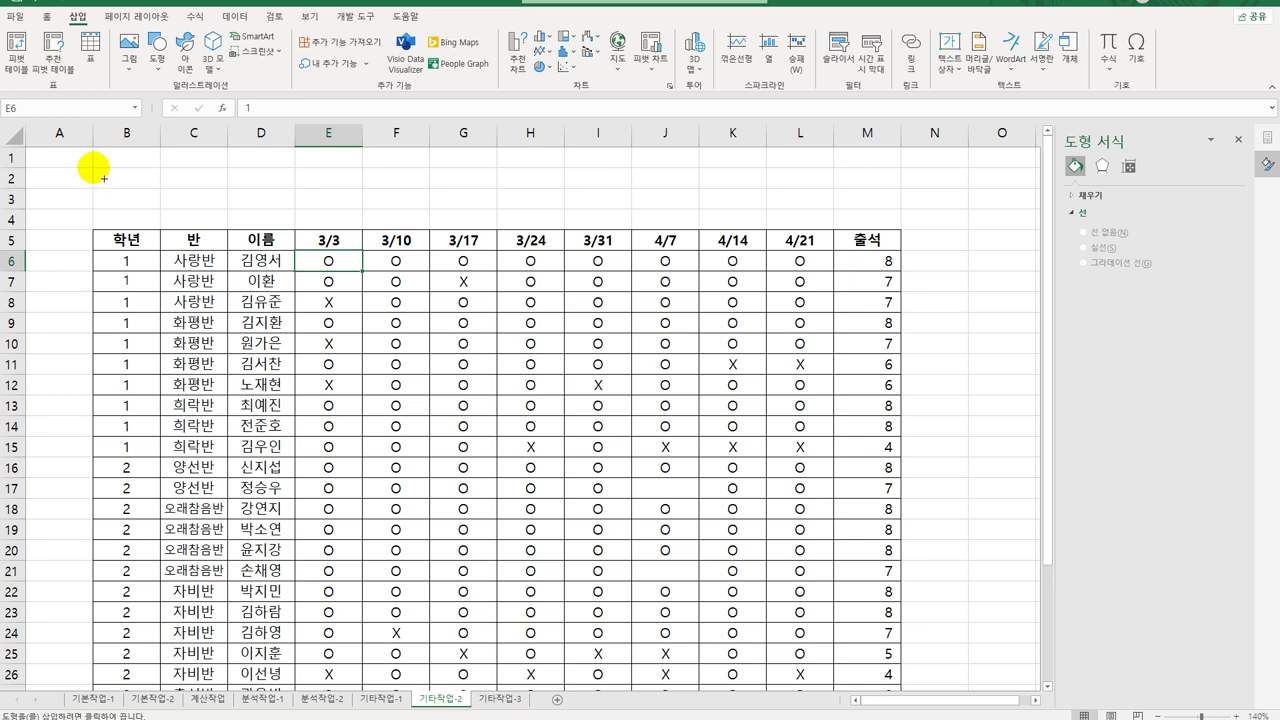
drag(92, 168, 296, 208)
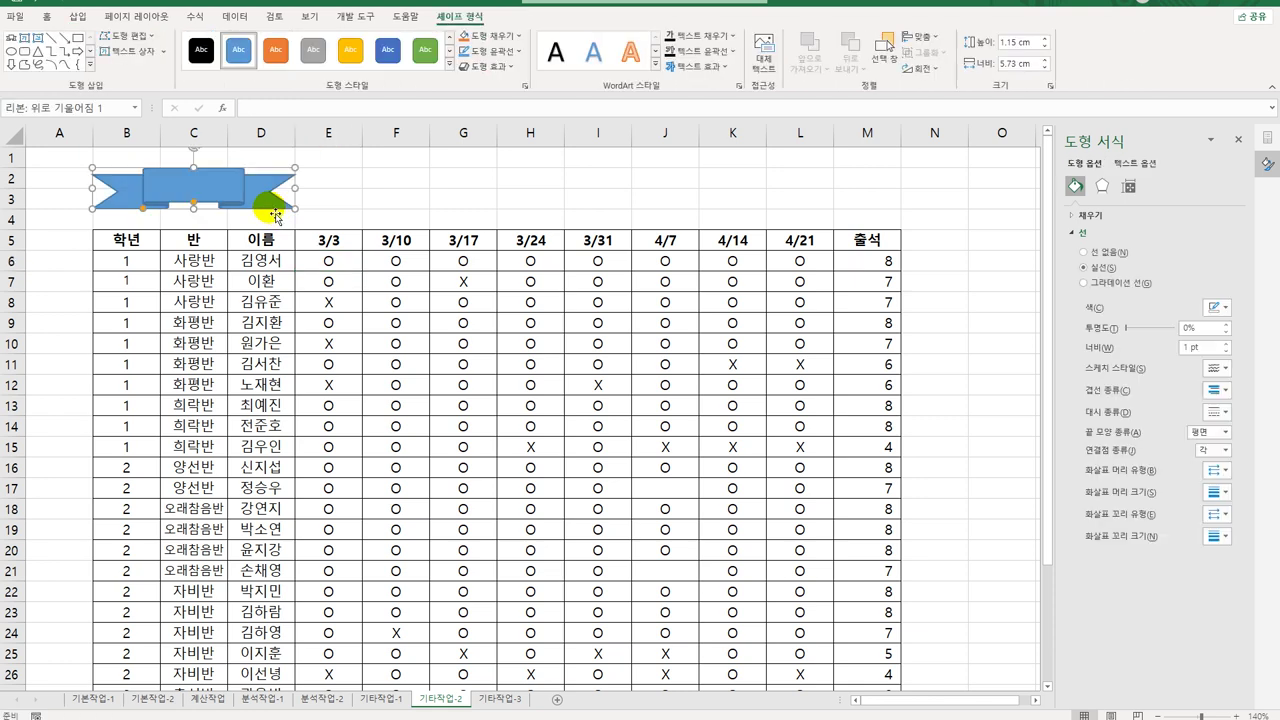
Enter the text 서식적용 in the ribbon shape.
click(208, 192)
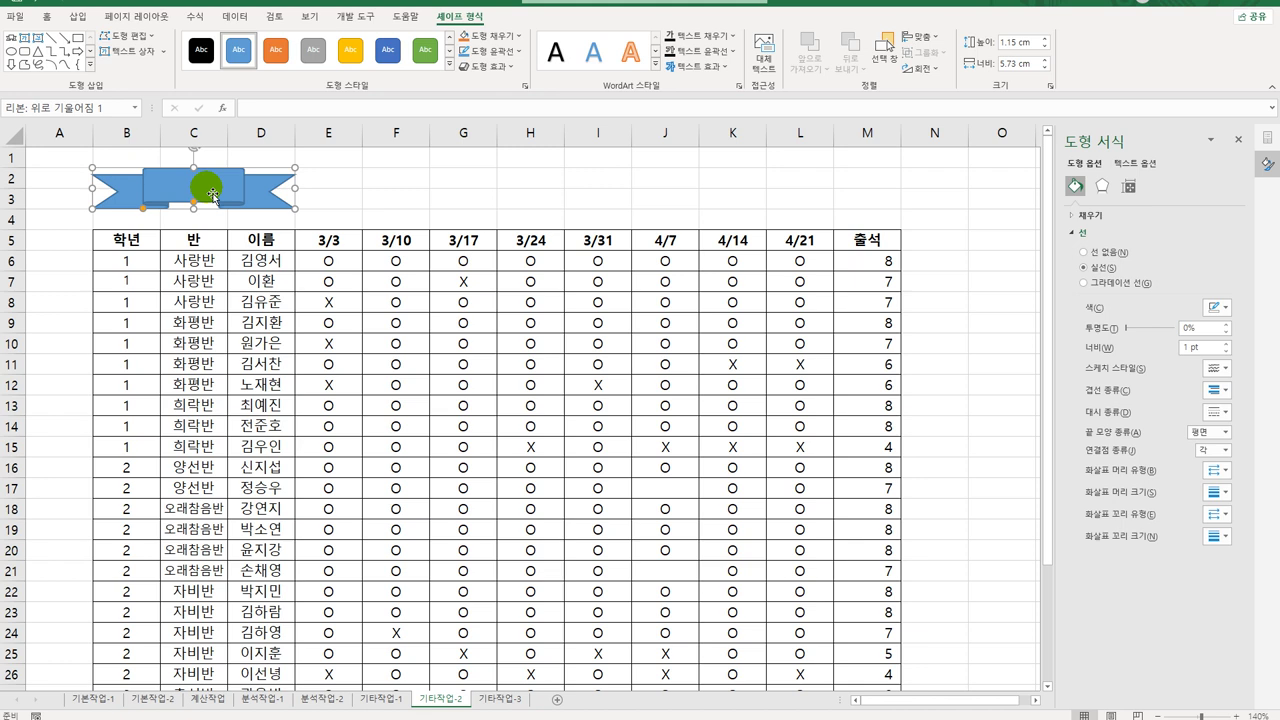
text(t)
text(서스)
text(식적용)
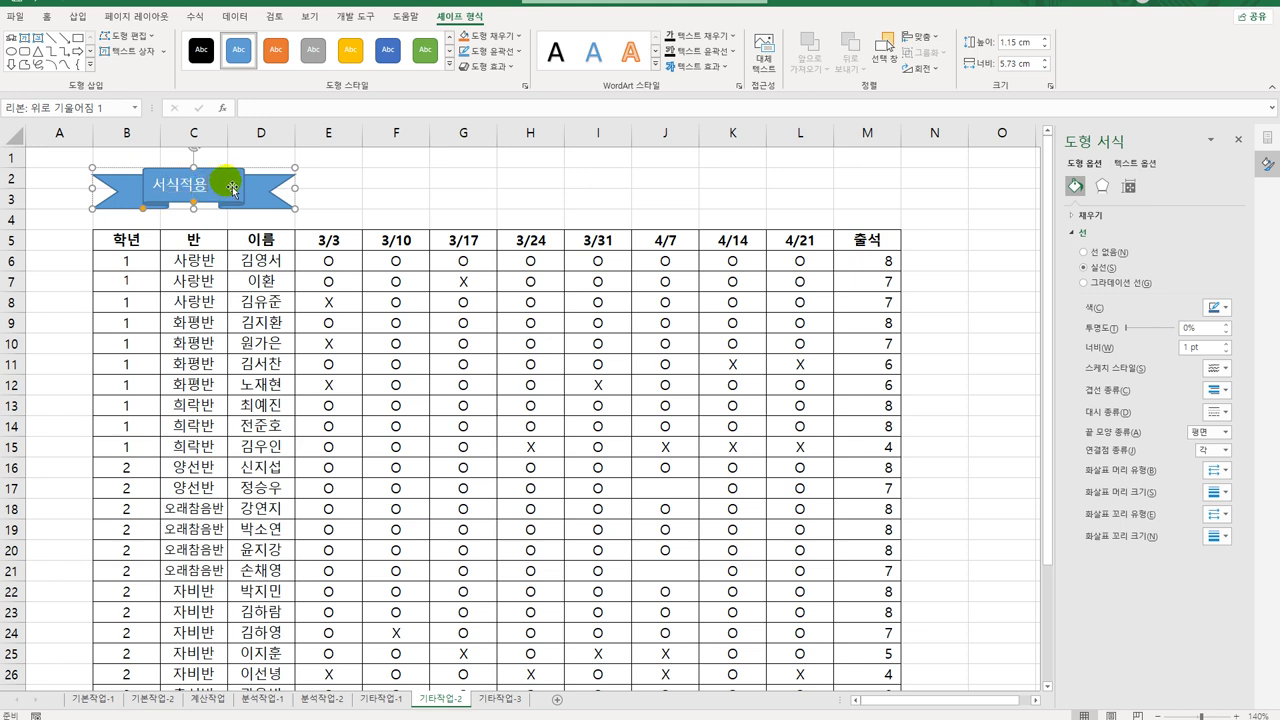
Assign the 서식적용 macro to the ribbon shape, and deselect the shape.
right_click(239, 186)
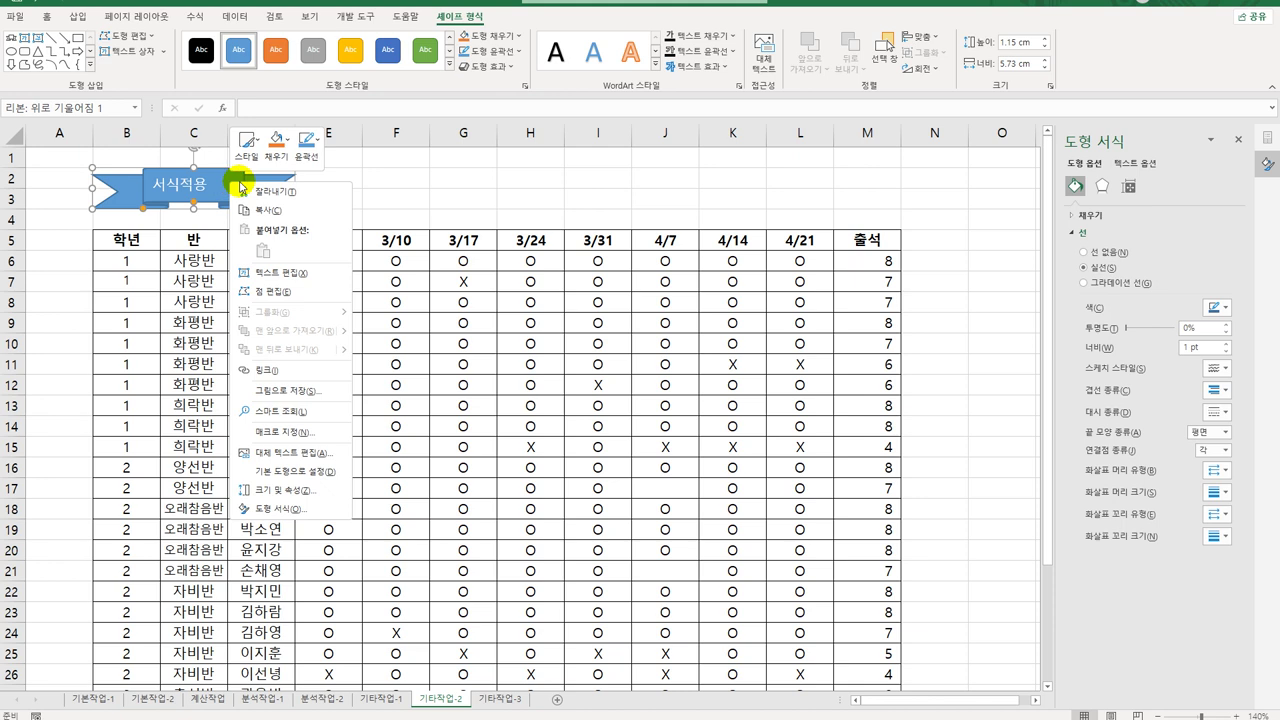
click(318, 432)
click(205, 341)
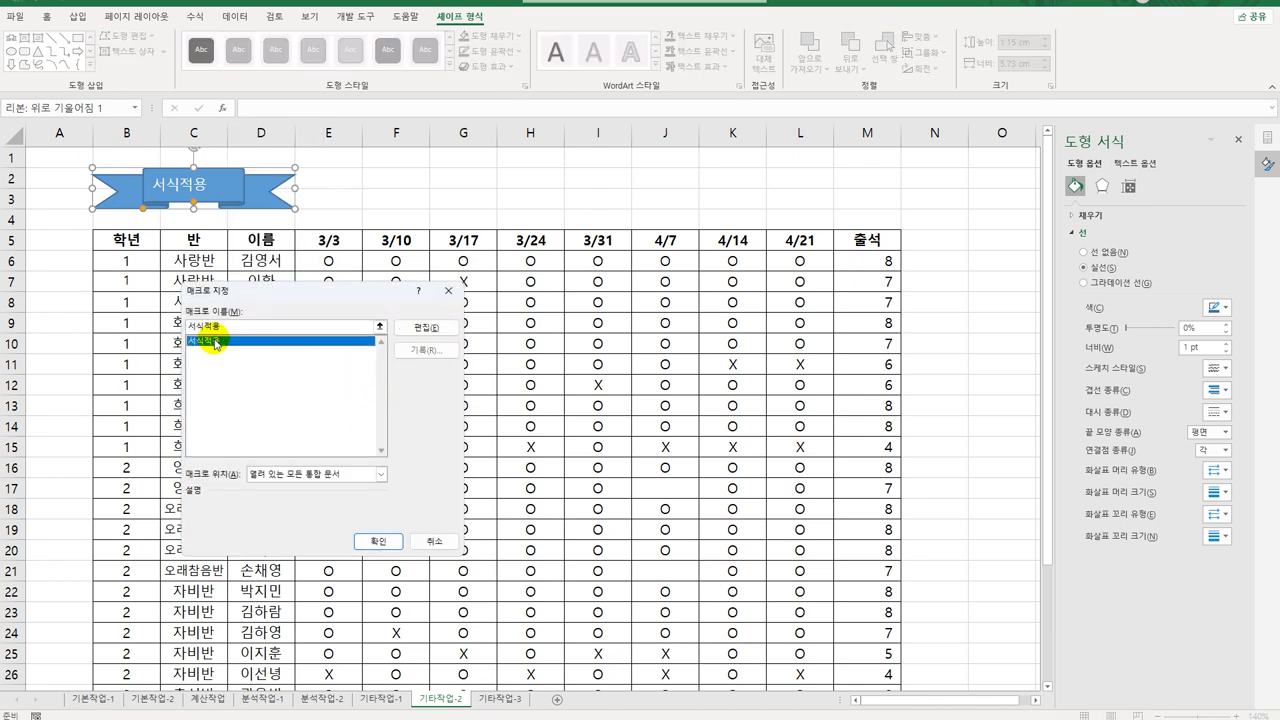
click(373, 543)
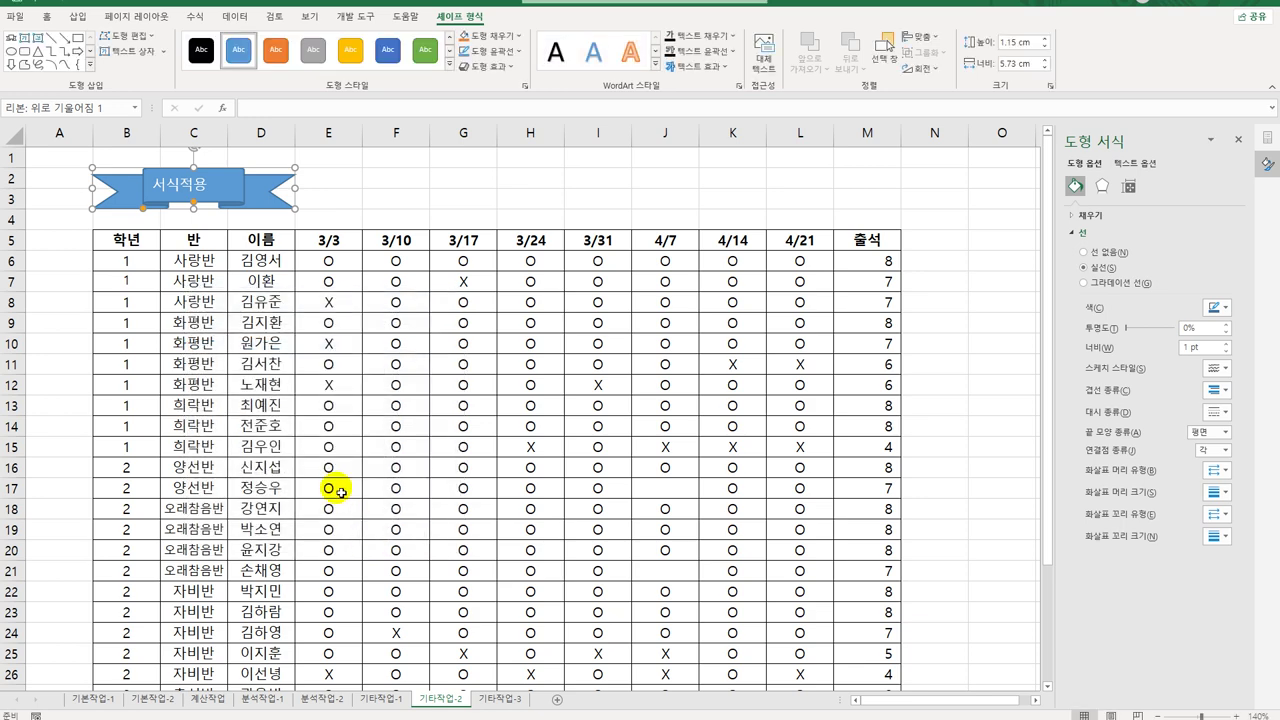
click(529, 197)
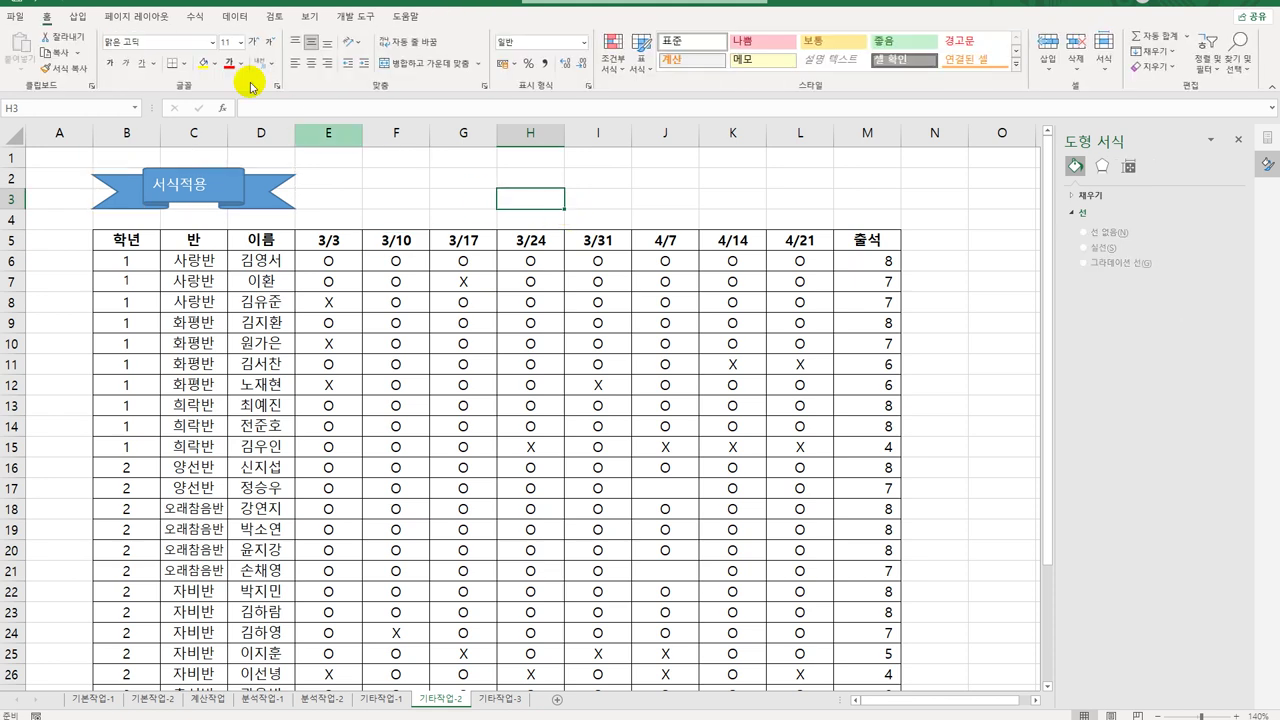
Start recording a second macro named 아이콘보기 in the current workbook.
click(352, 16)
click(94, 37)
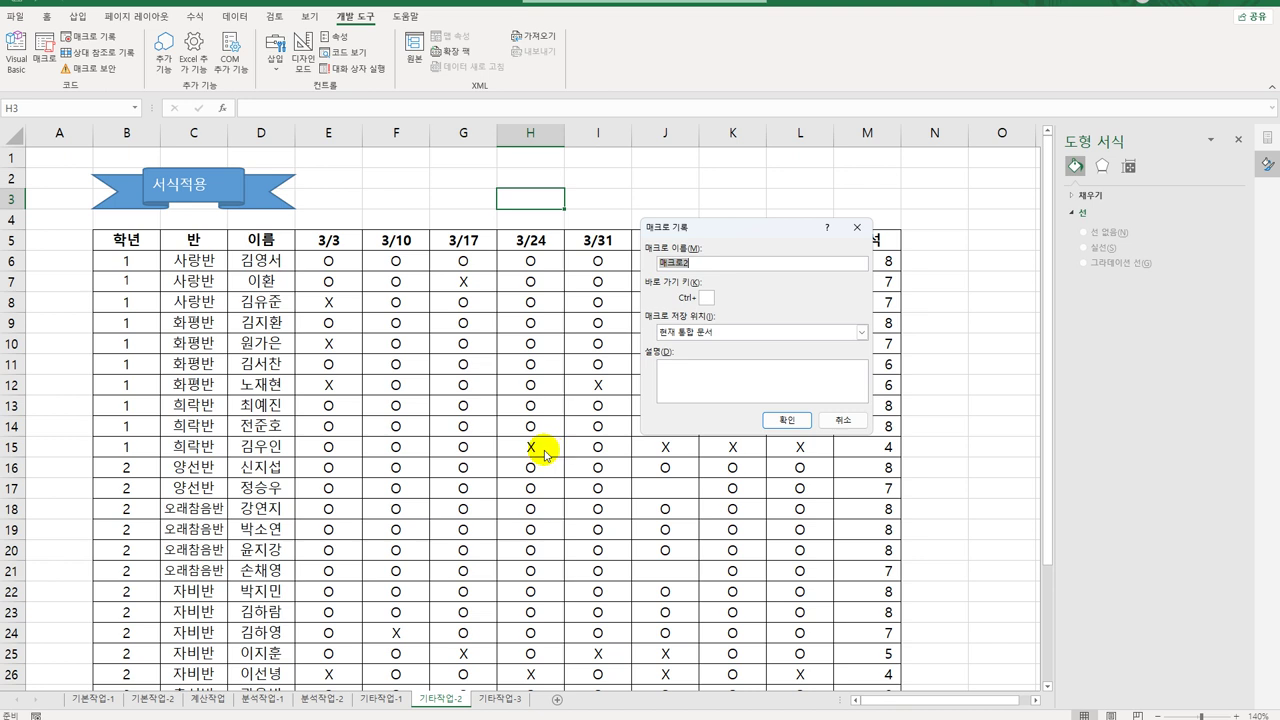
text(아이콘보기)
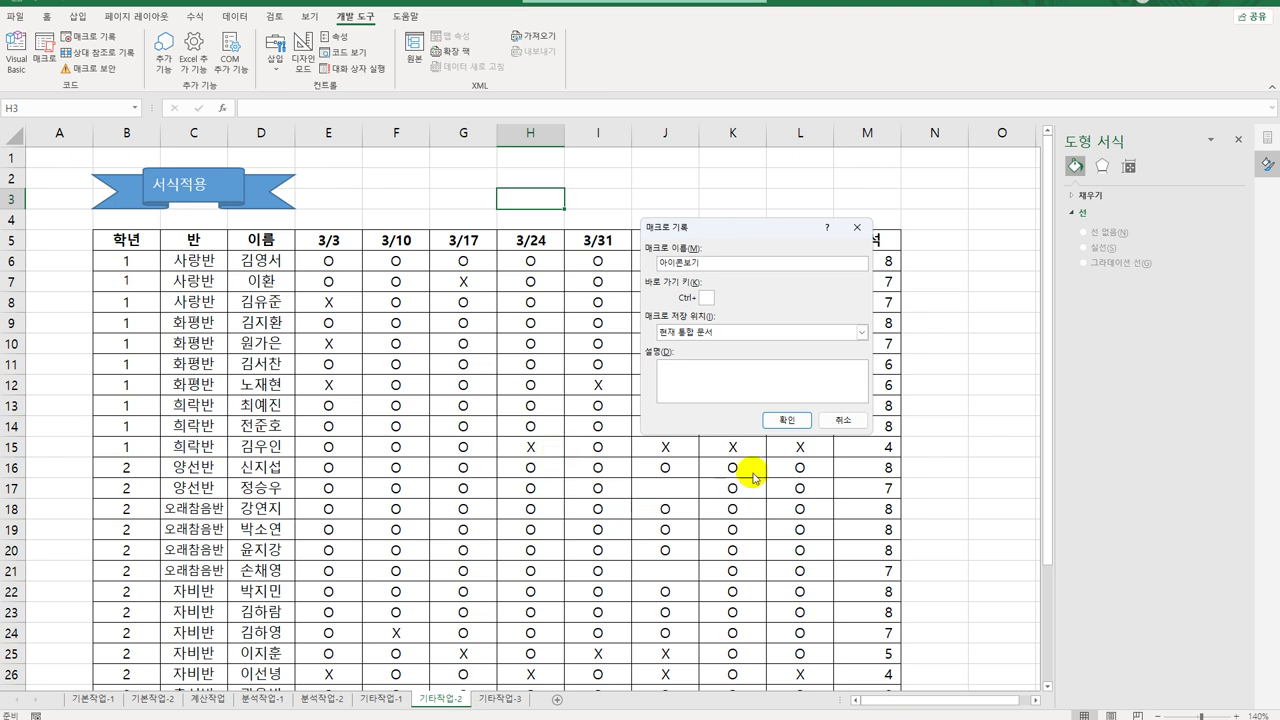
click(782, 420)
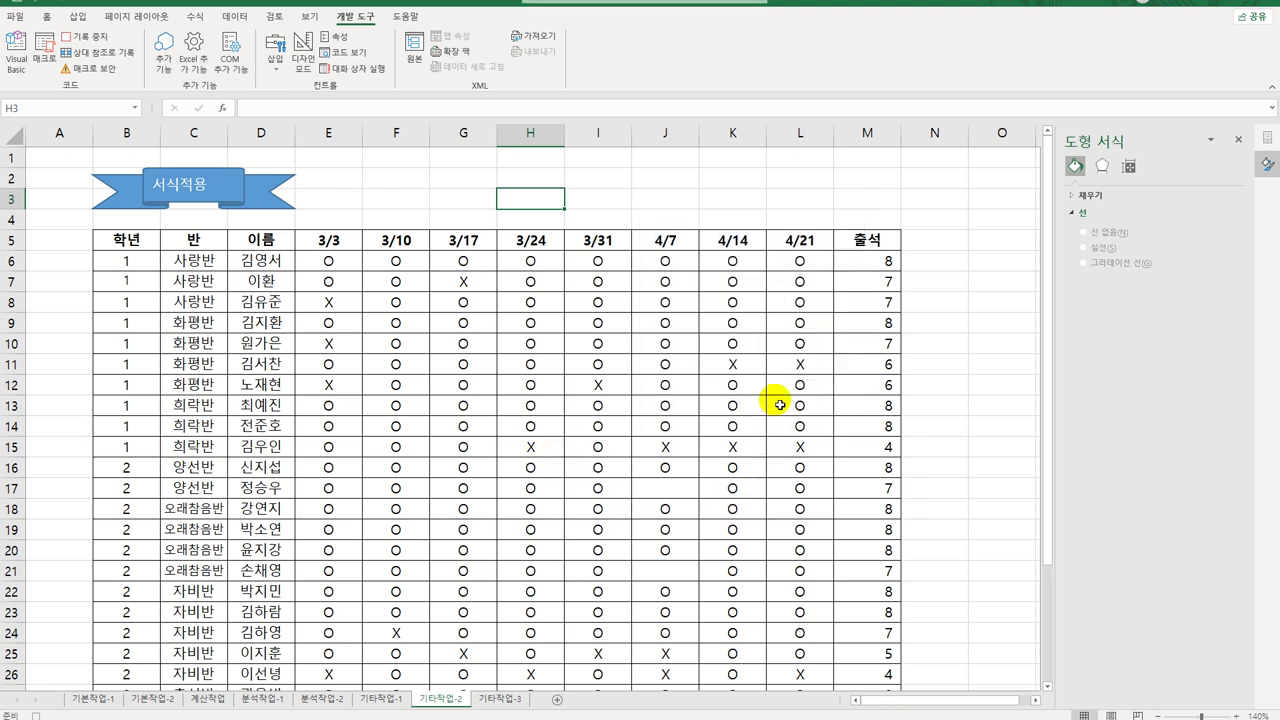
Create a new conditional formatting rule for M6:M33 using the 아이콘 집합 style with the 5가지 원(흑백) icons.
click(866, 269)
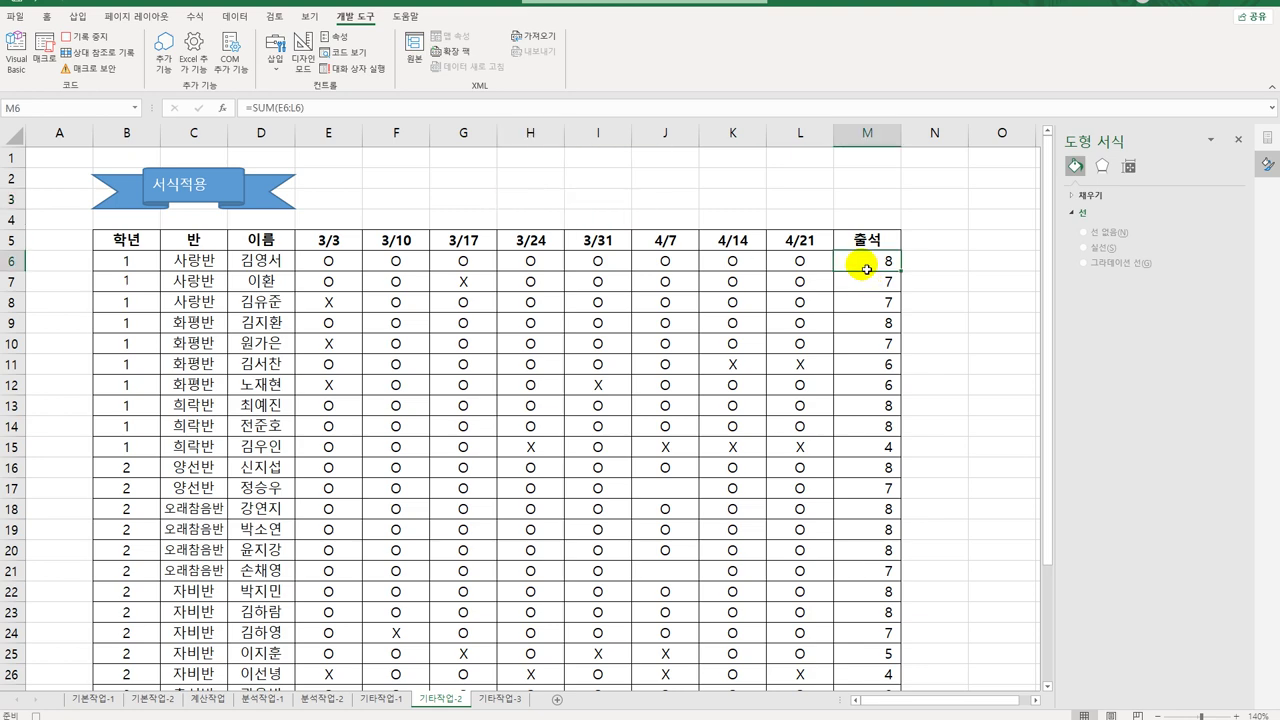
drag(866, 269, 862, 458)
drag(800, 655, 851, 571)
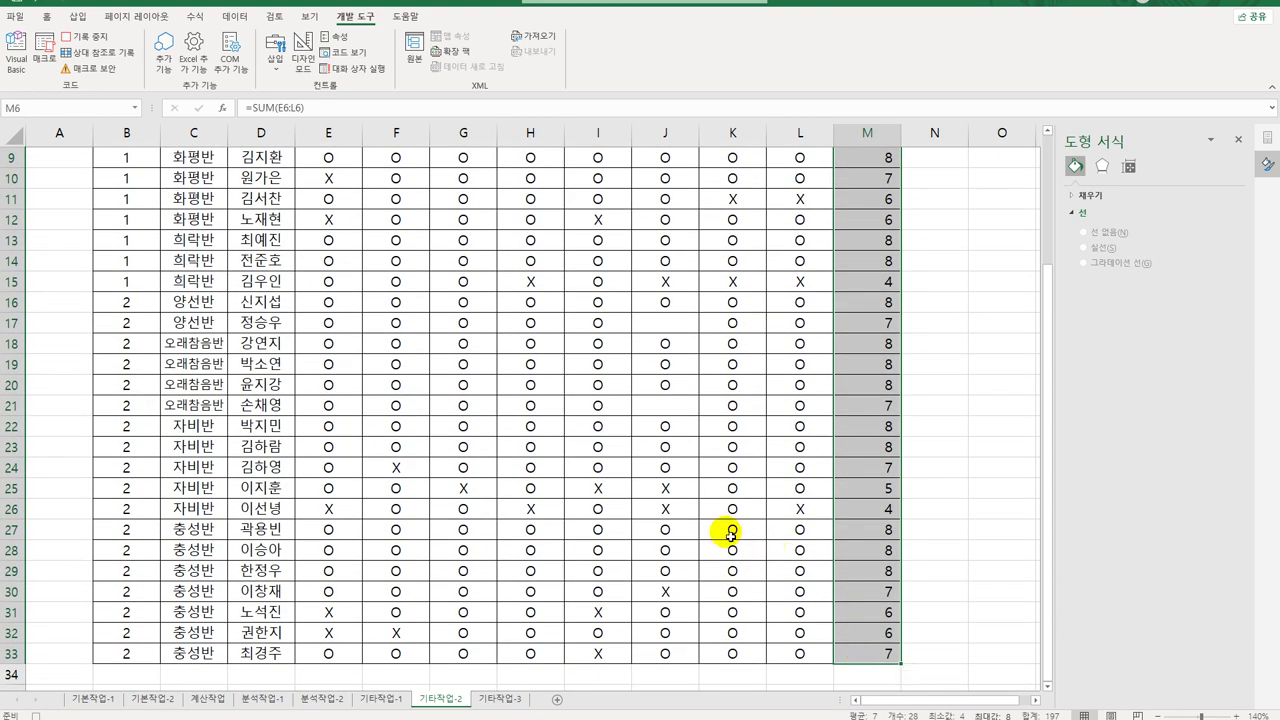
scroll(800, 480, up, 3)
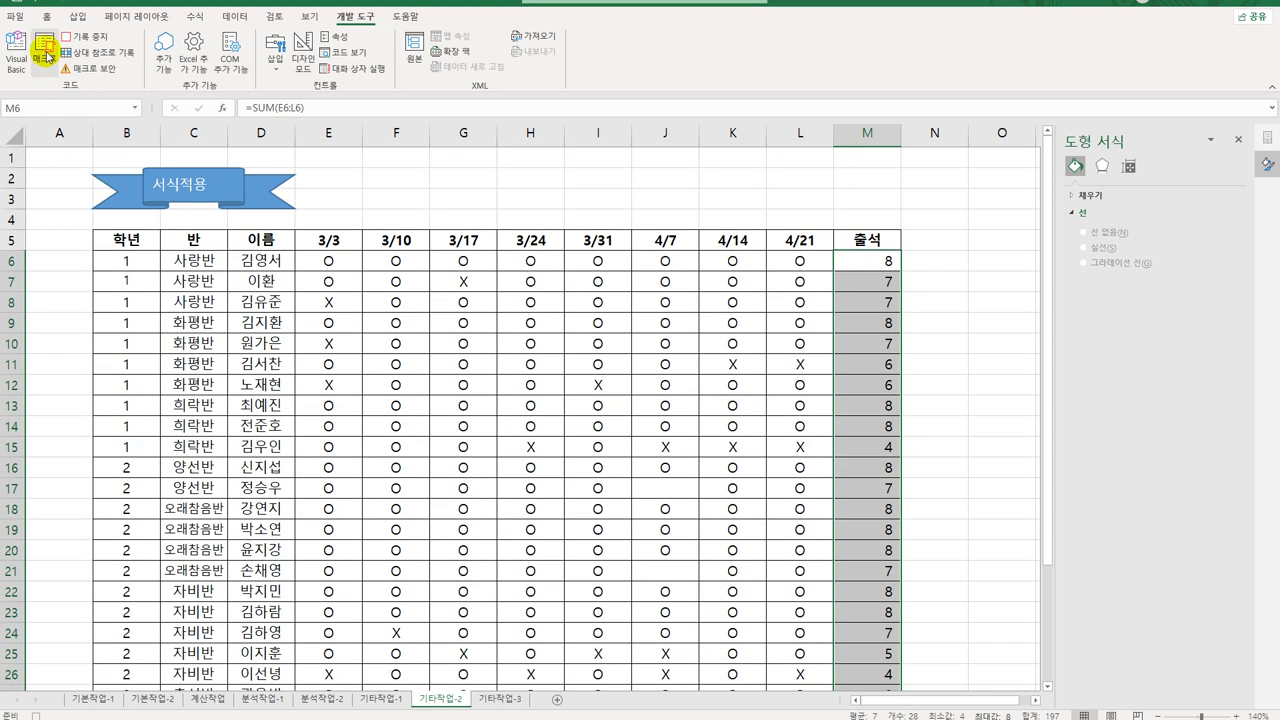
click(46, 16)
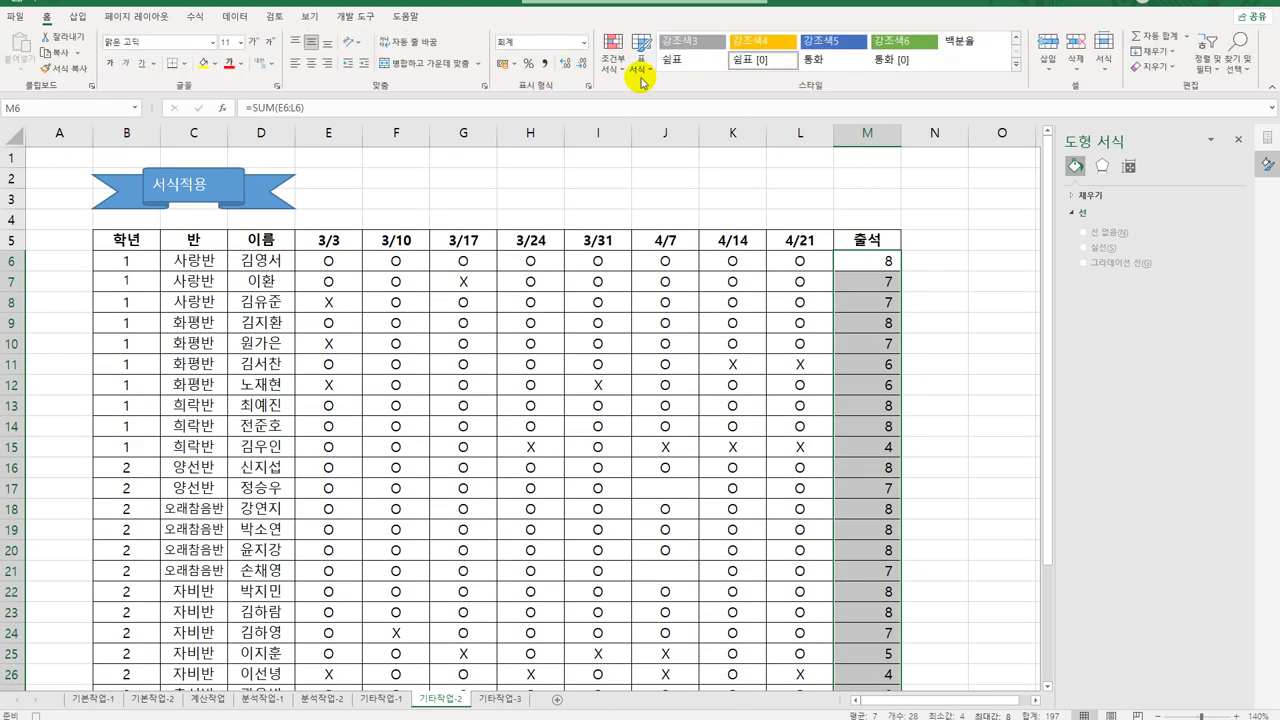
click(612, 58)
click(630, 253)
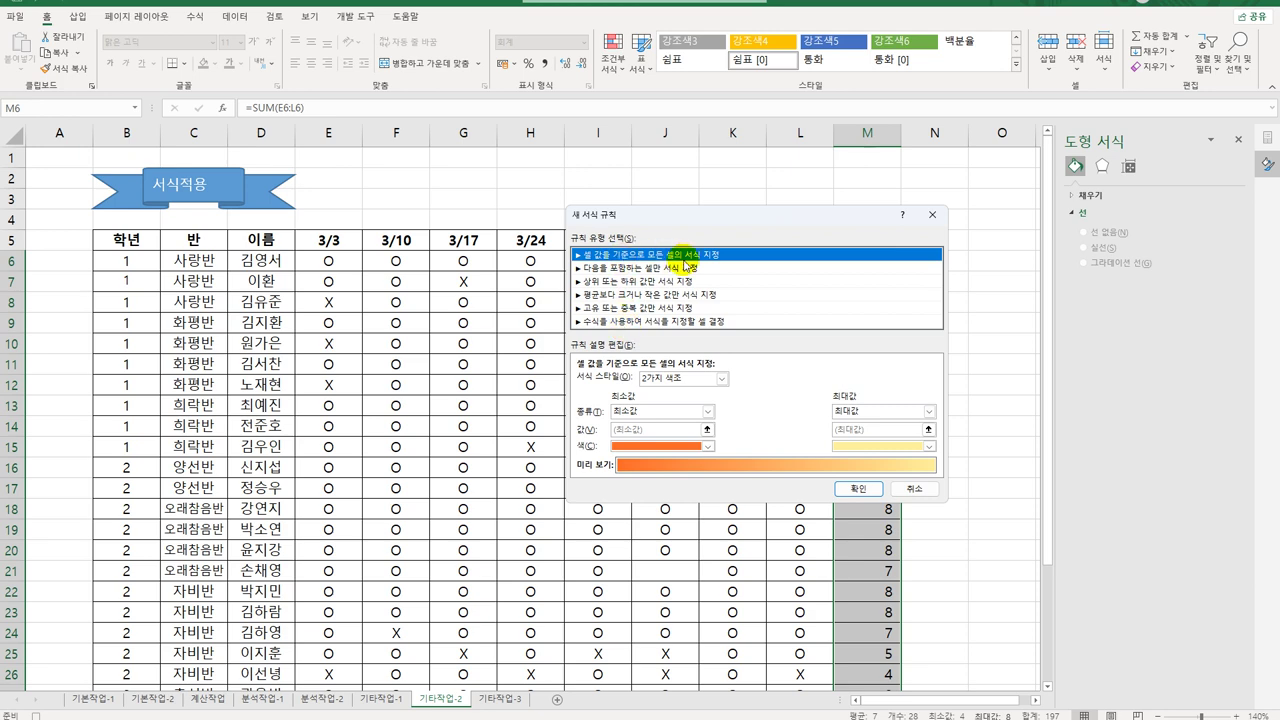
click(673, 380)
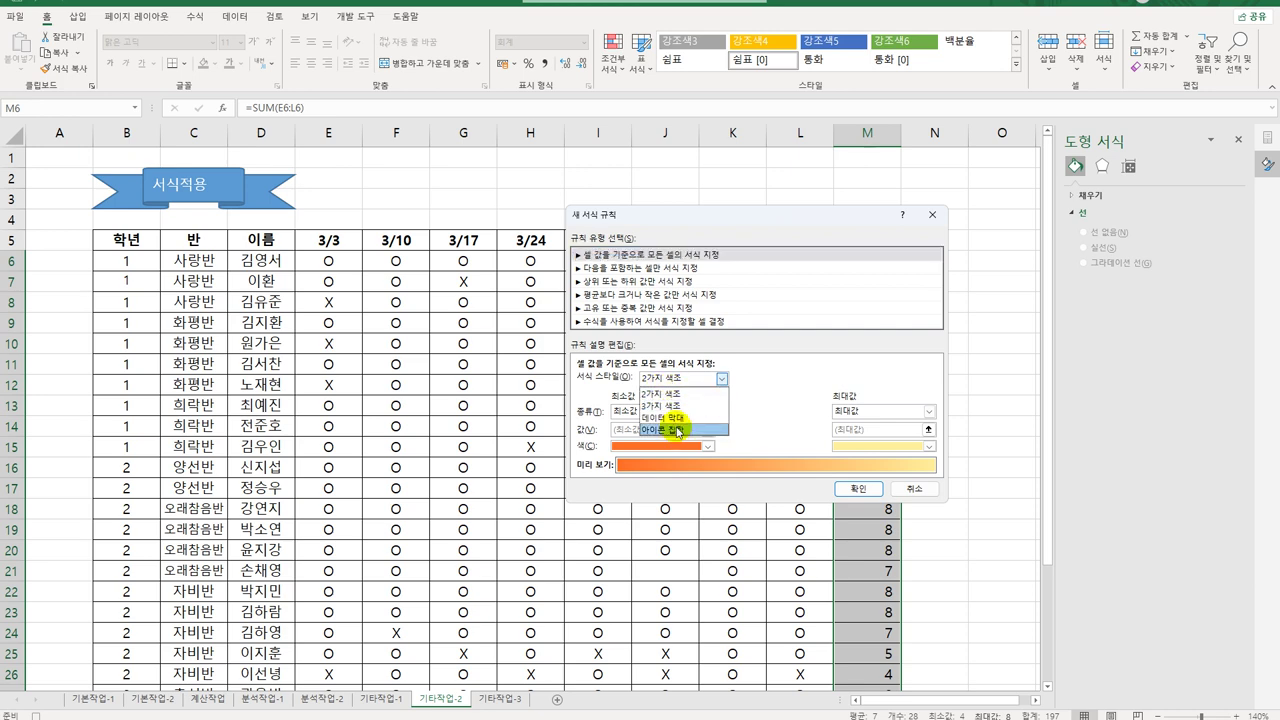
click(677, 433)
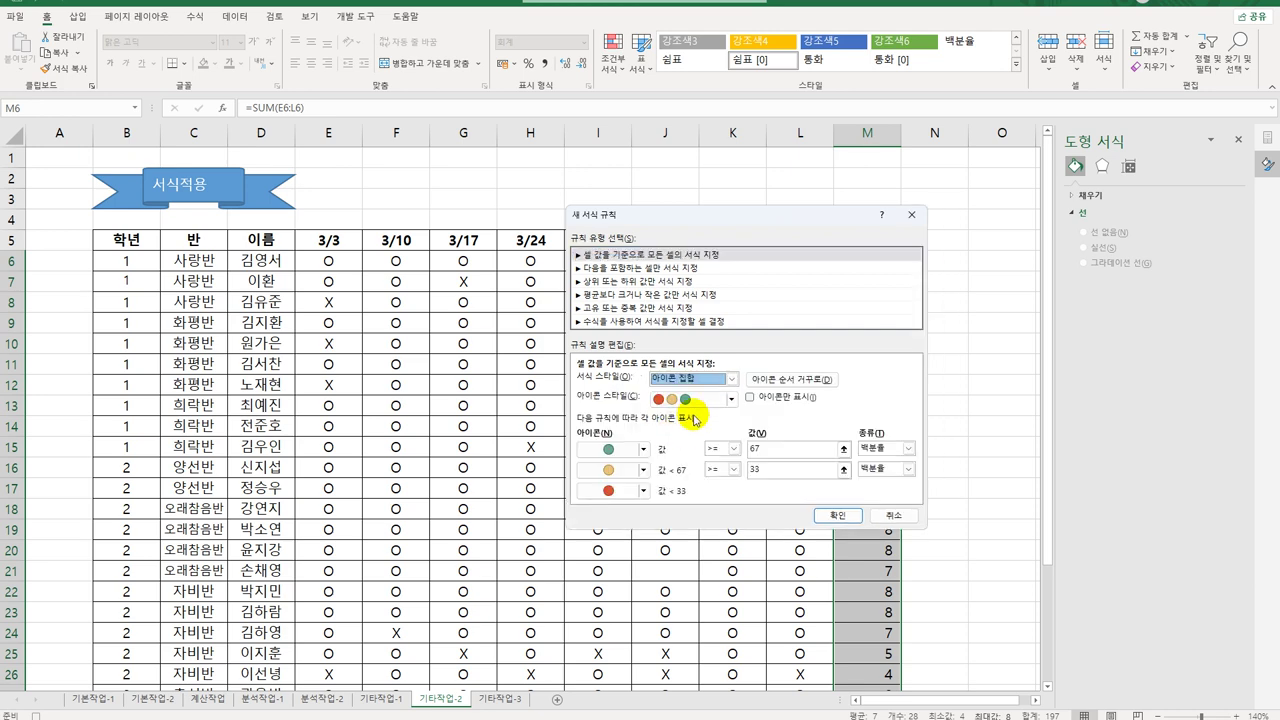
click(730, 399)
drag(731, 436, 726, 507)
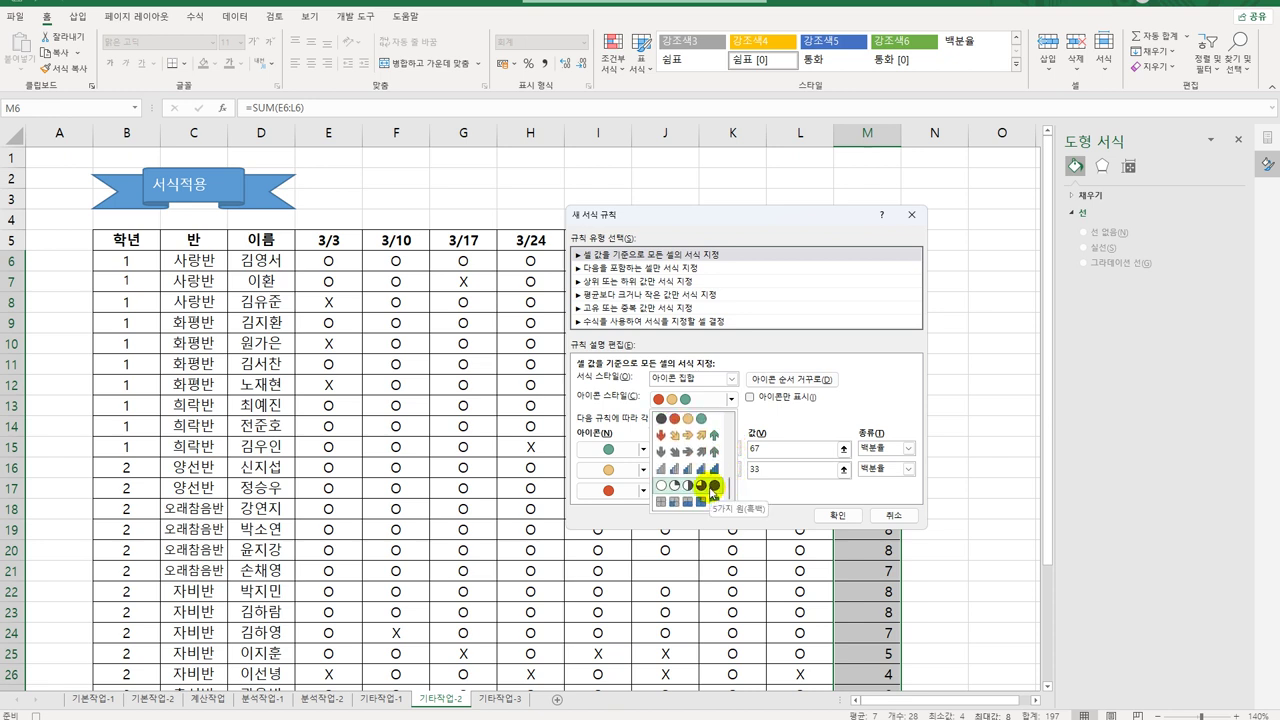
click(712, 489)
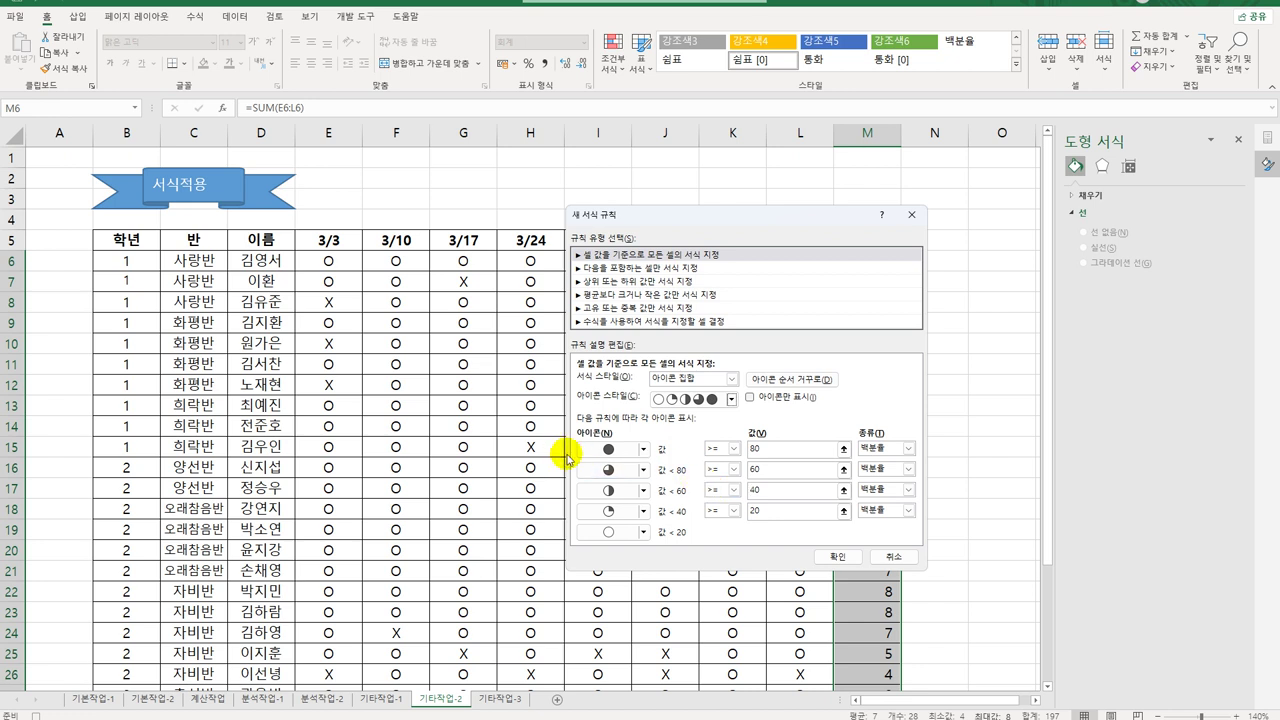
Set the top two icon thresholds to >= 90 and >= 70 percent (백분율), and apply the rule.
click(793, 456)
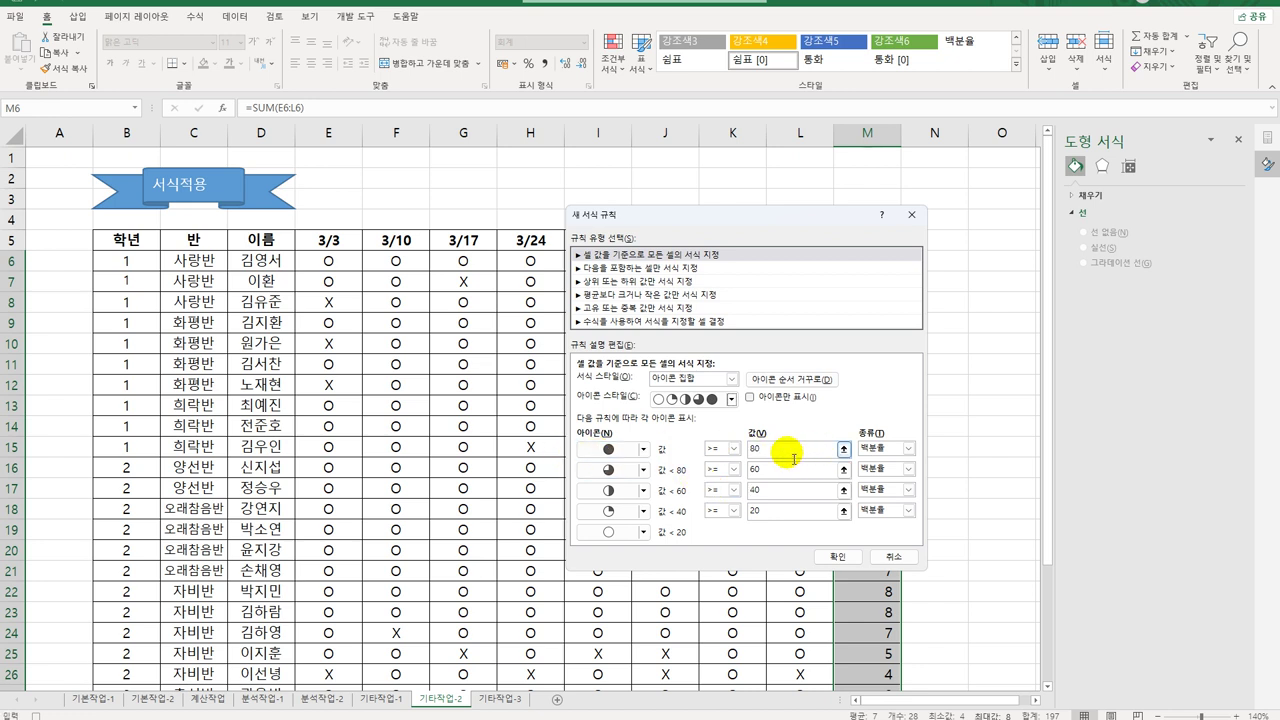
text(9)
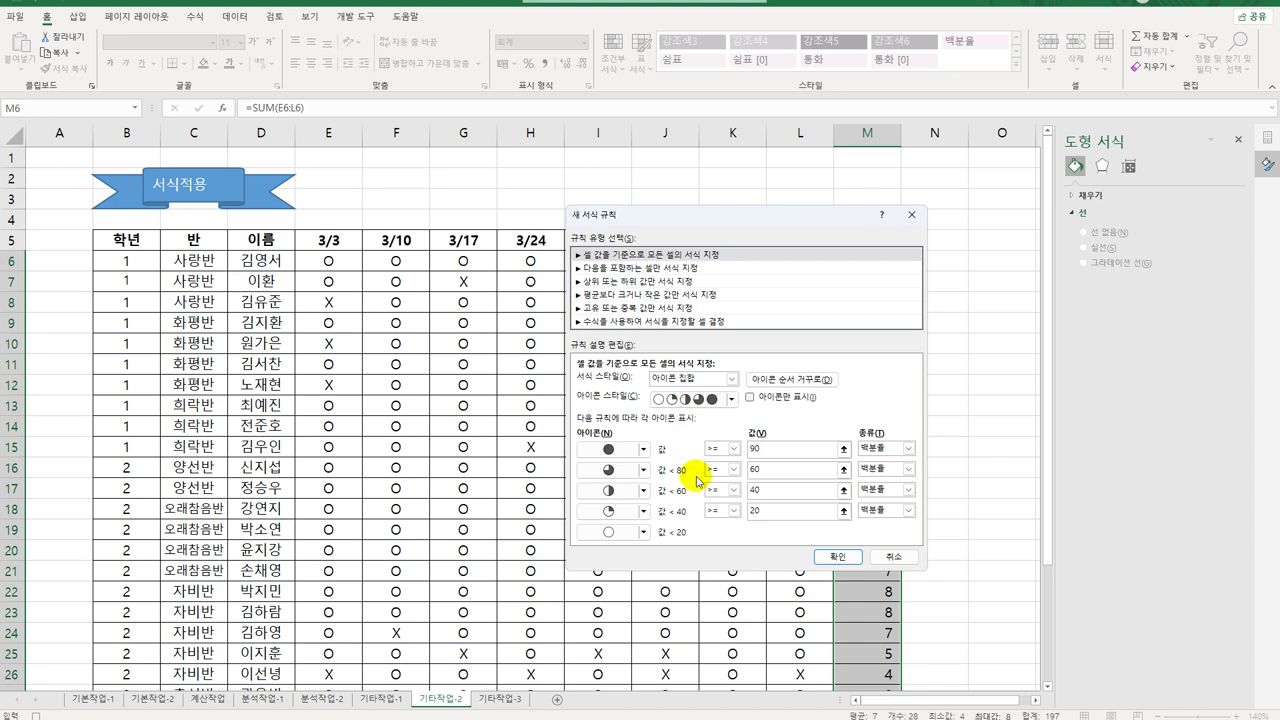
click(765, 469)
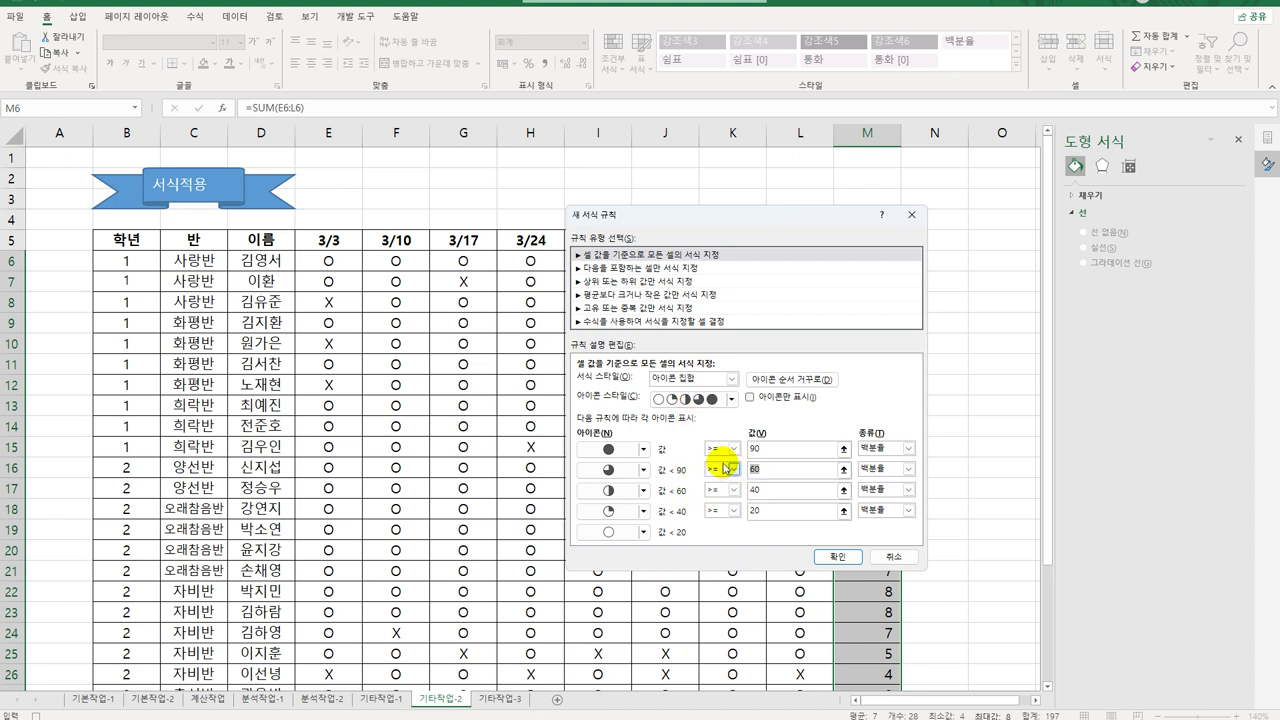
text(70)
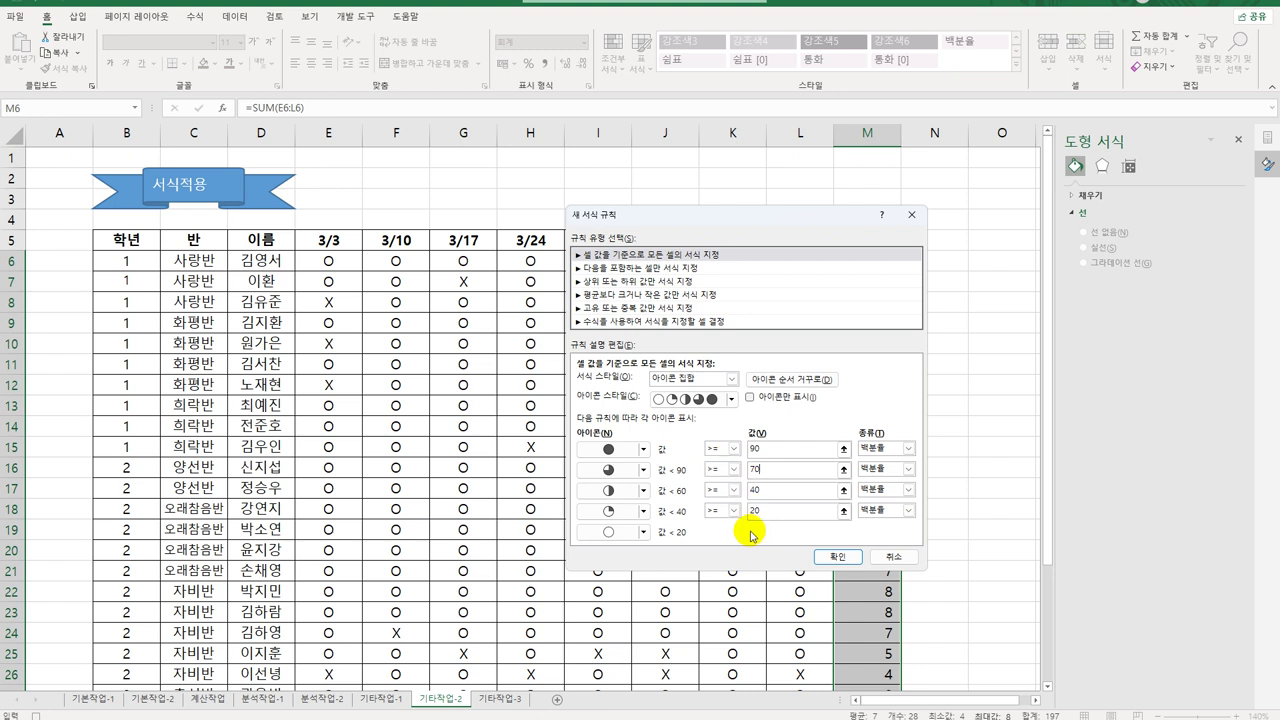
click(846, 557)
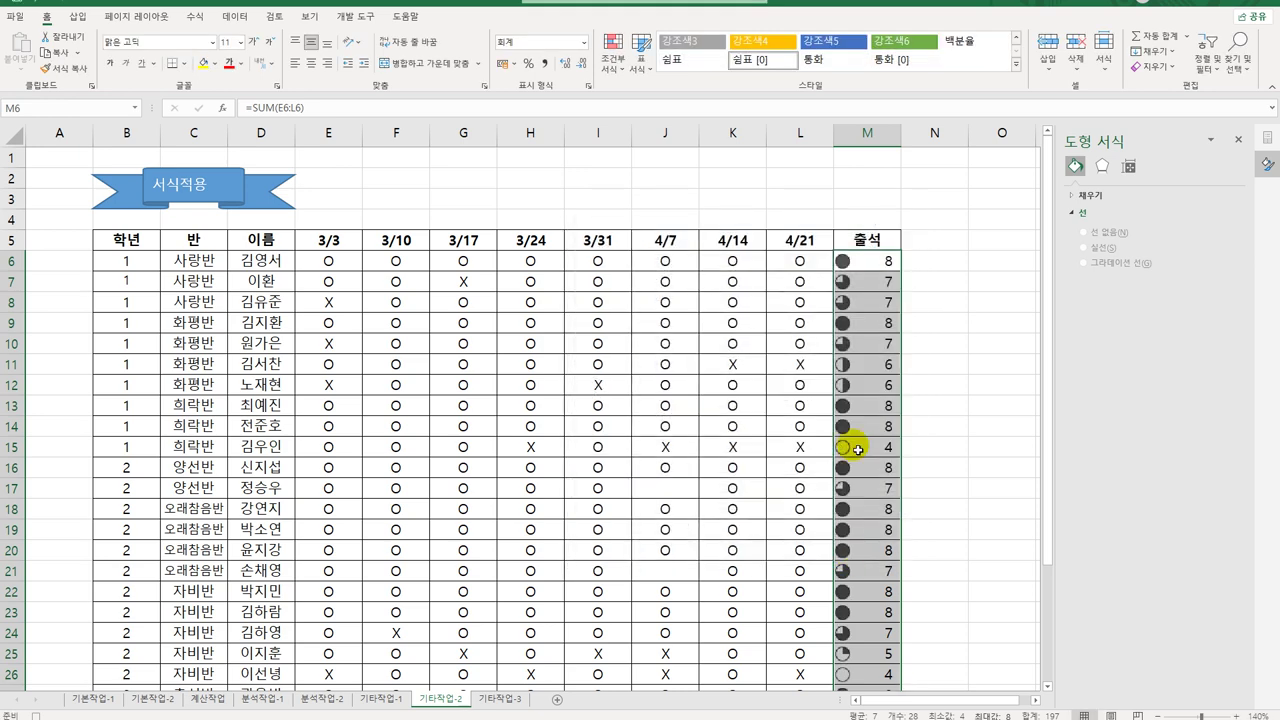
Select cell M6 and stop recording the 아이콘보기 macro.
click(880, 263)
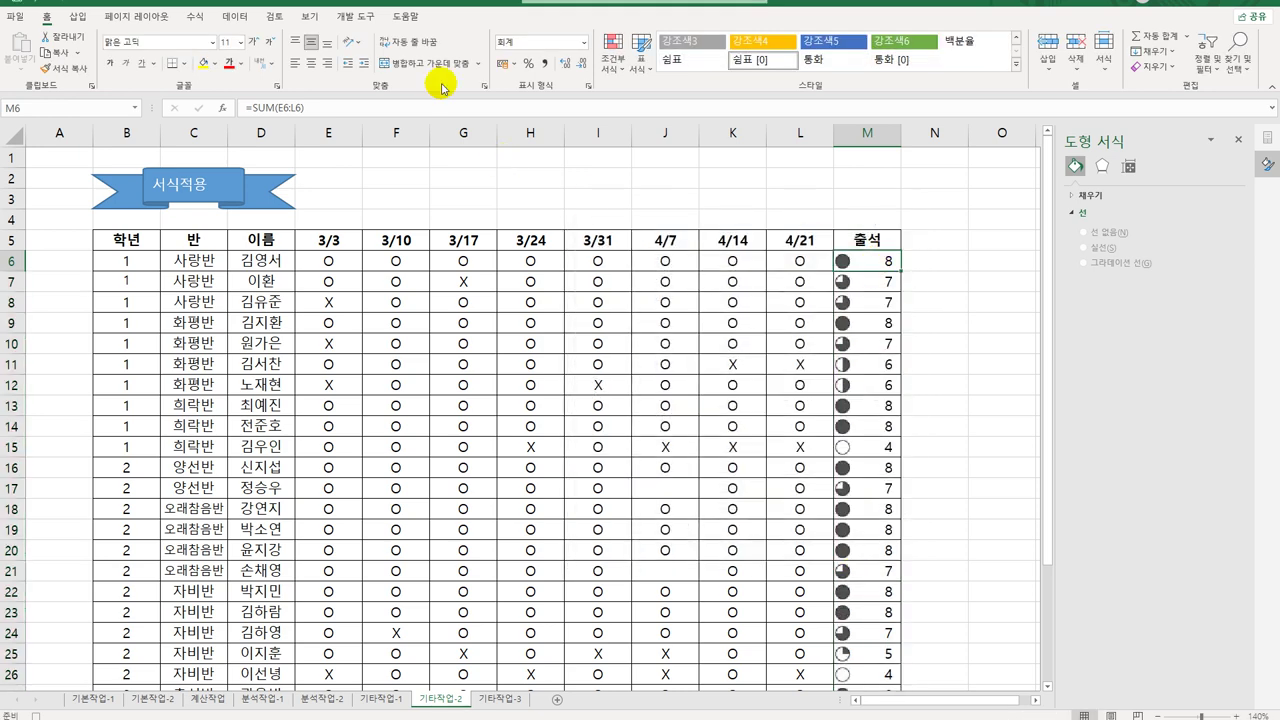
click(355, 16)
click(72, 38)
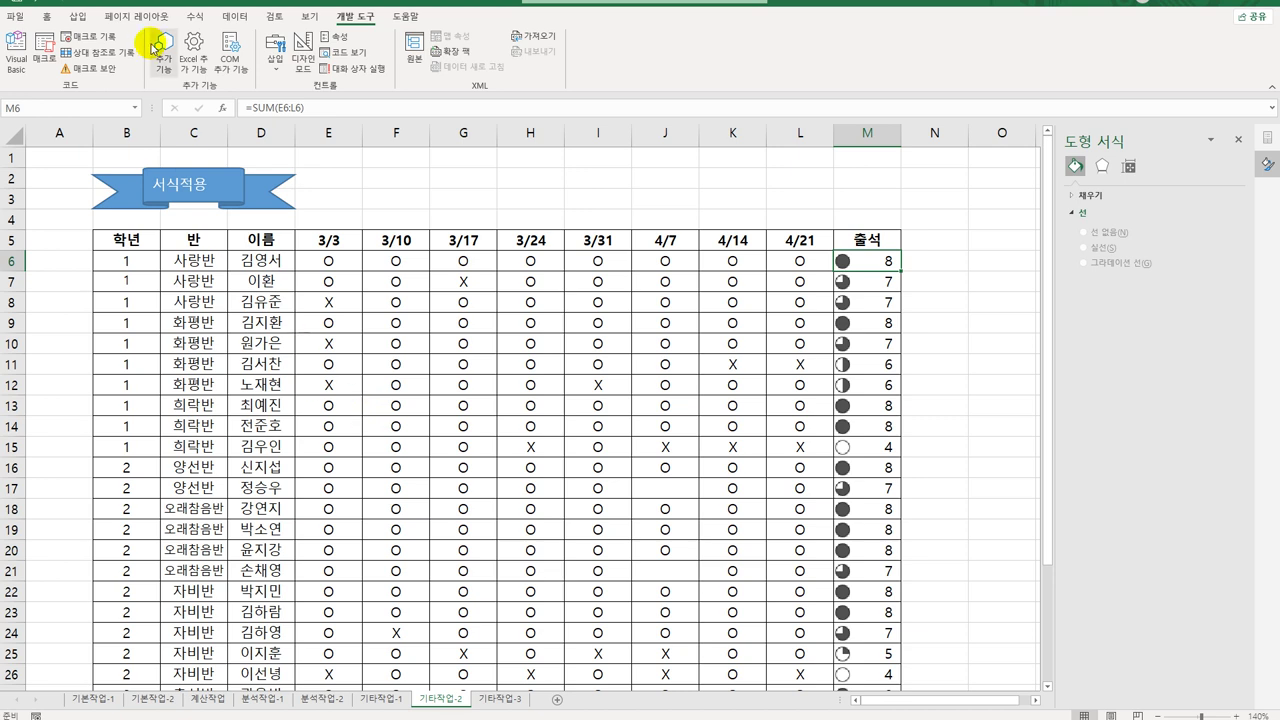
Draw a downward-tilted ribbon shape (리본: 아래로 기울어짐) over cells F2:H3, about 1.17 cm high and 5.73 cm wide.
click(77, 16)
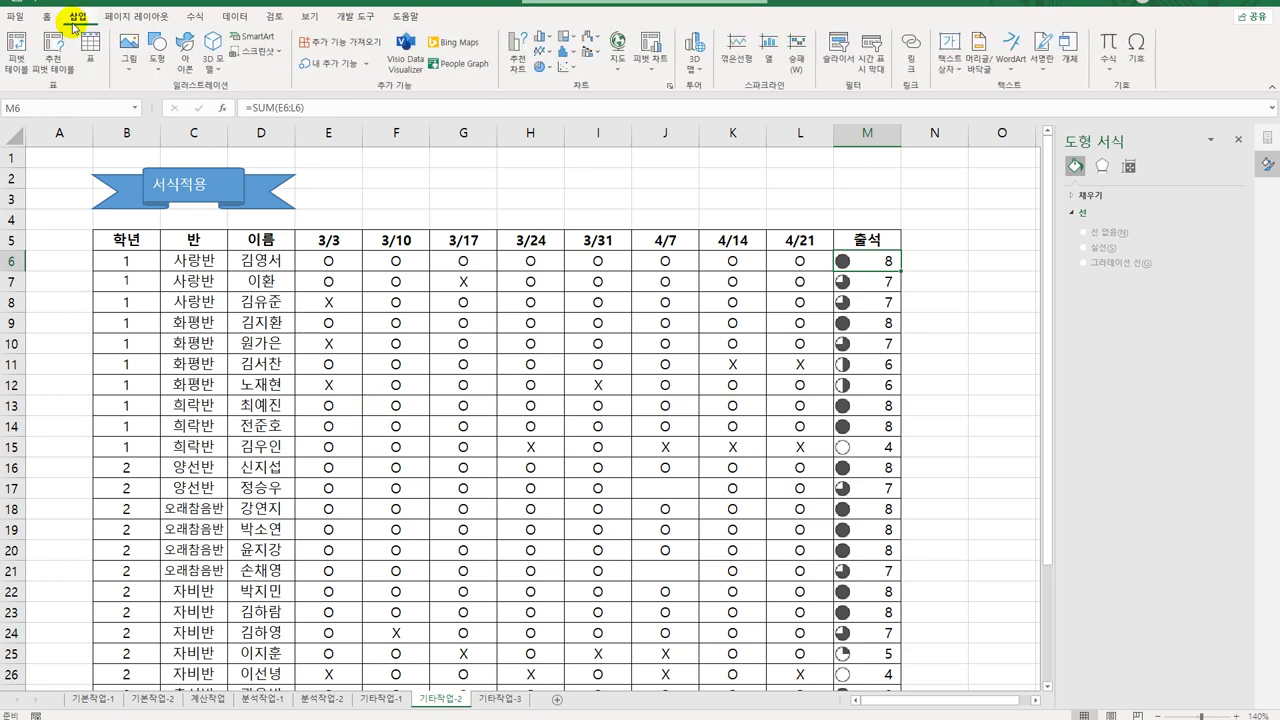
click(155, 48)
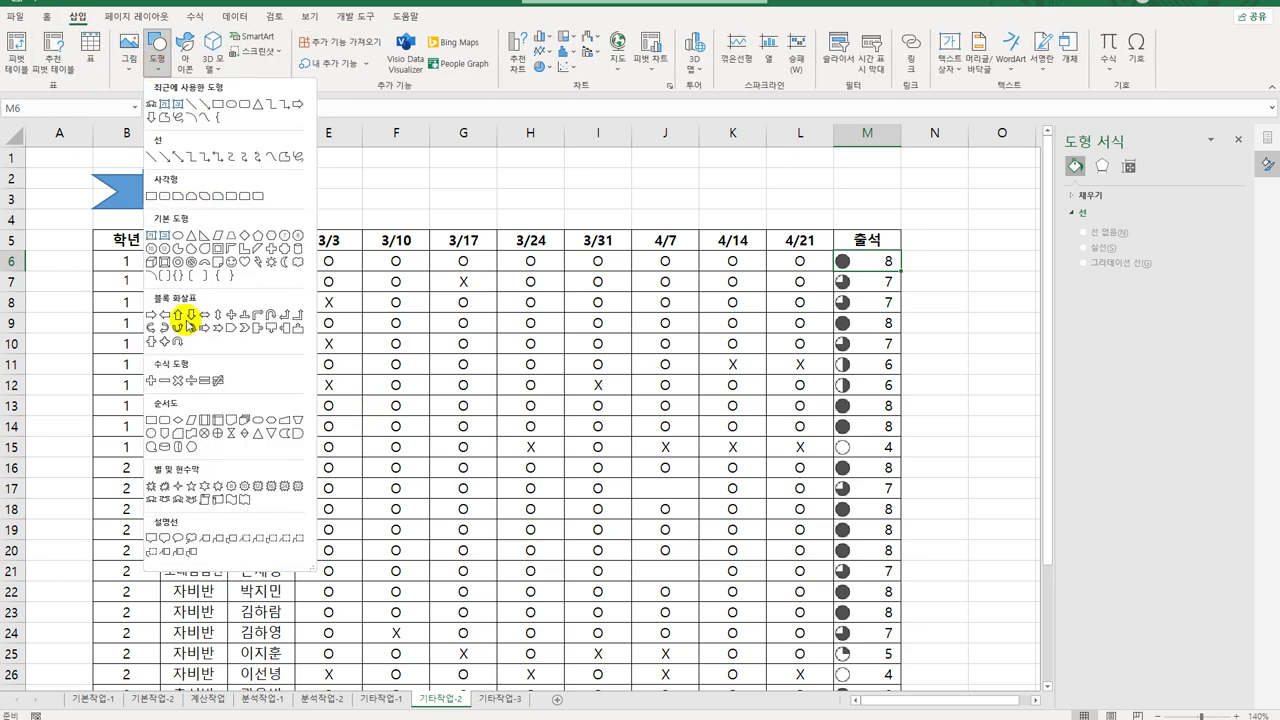
click(167, 501)
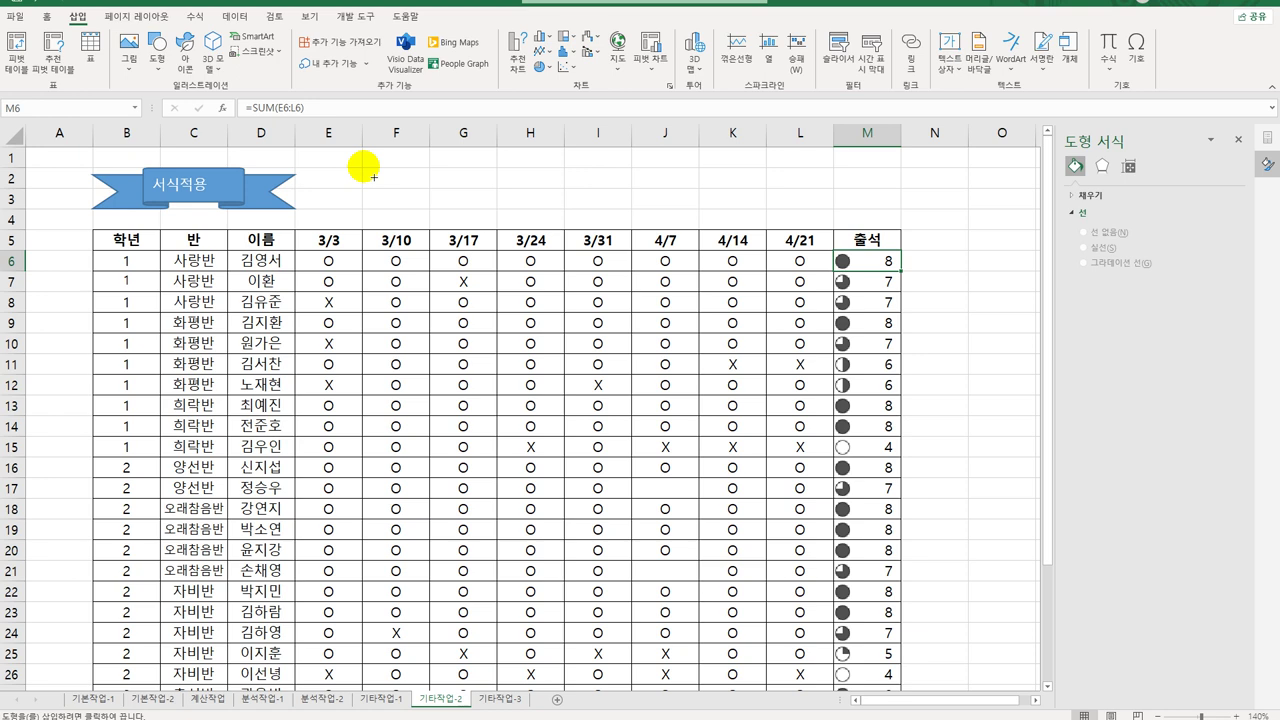
drag(362, 168, 565, 209)
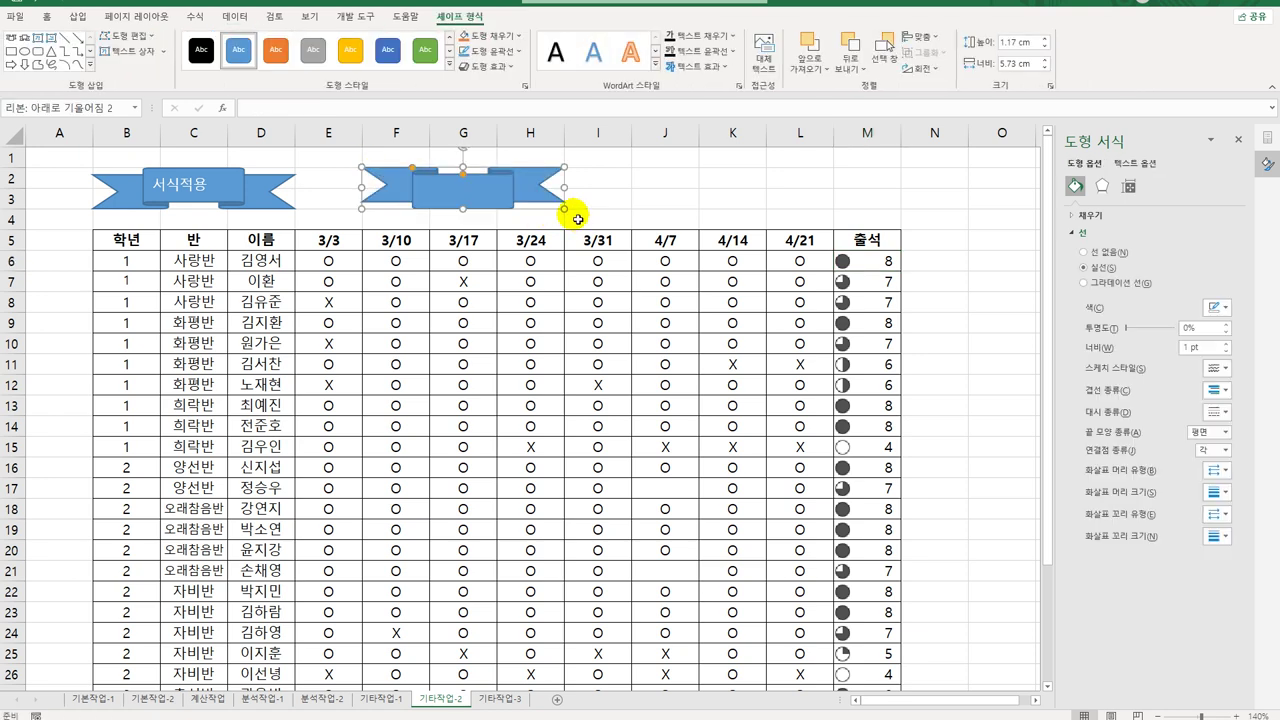
Enter the text 아이콘보기 in the downward-tilted ribbon shape.
text(아일)
text(콘보기)
click(538, 183)
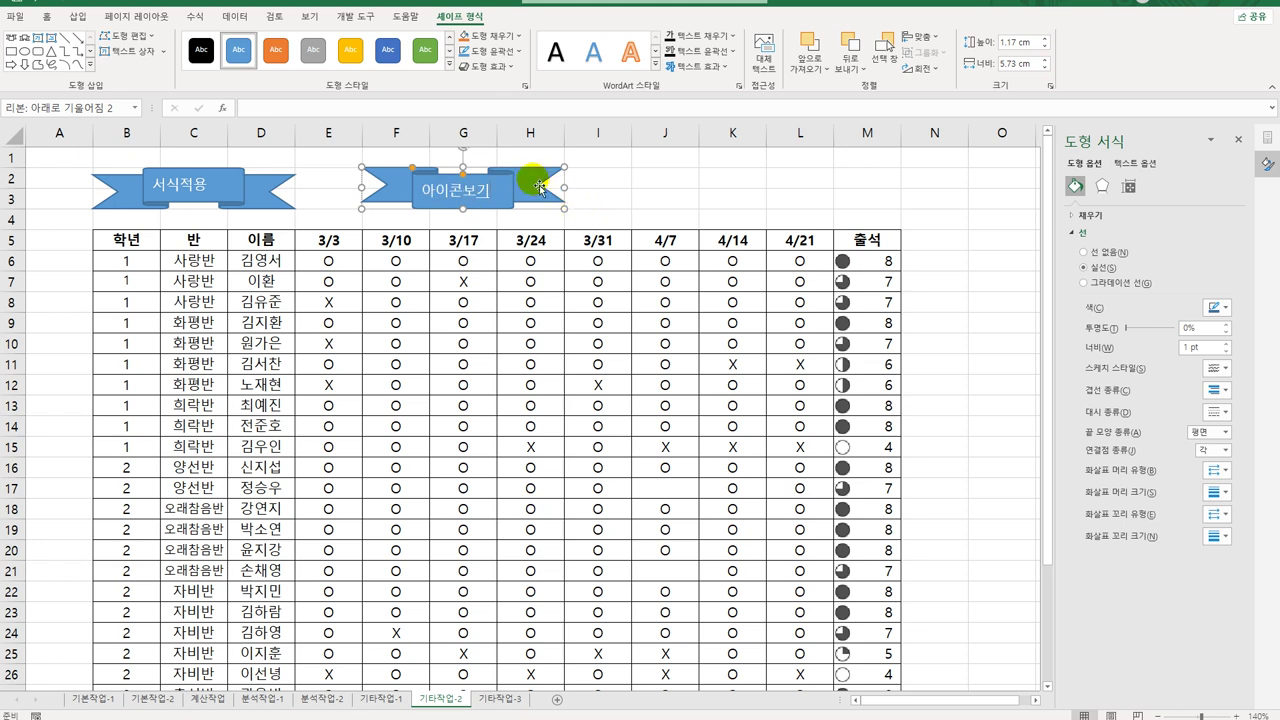
Assign the 아이콘보기 macro to the second ribbon shape, and close the shape formatting pane.
right_click(538, 183)
click(590, 416)
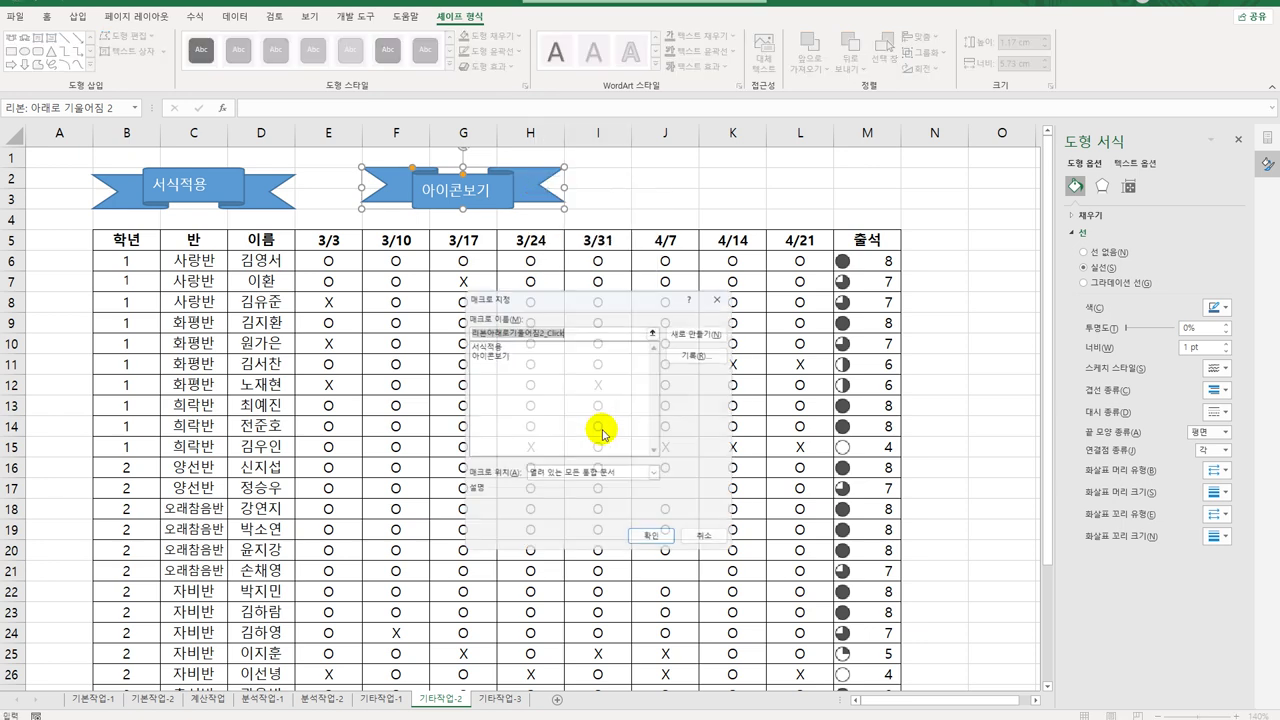
click(518, 353)
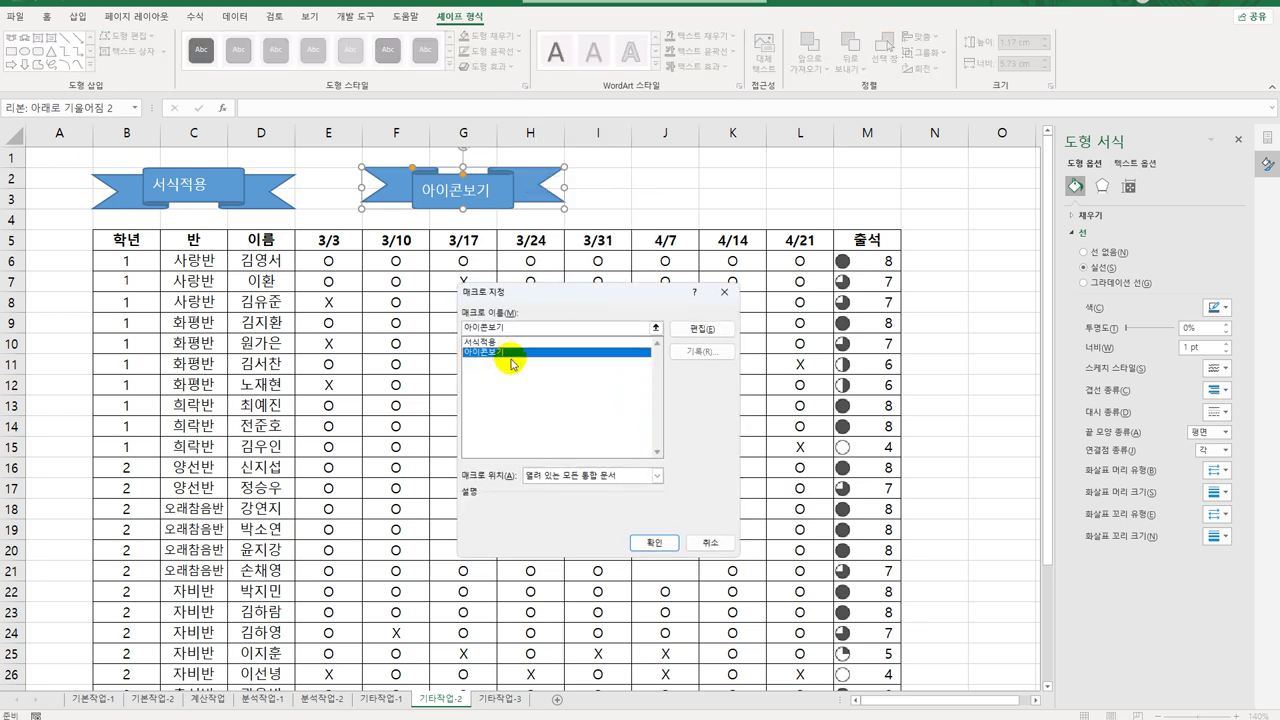
click(655, 543)
click(952, 464)
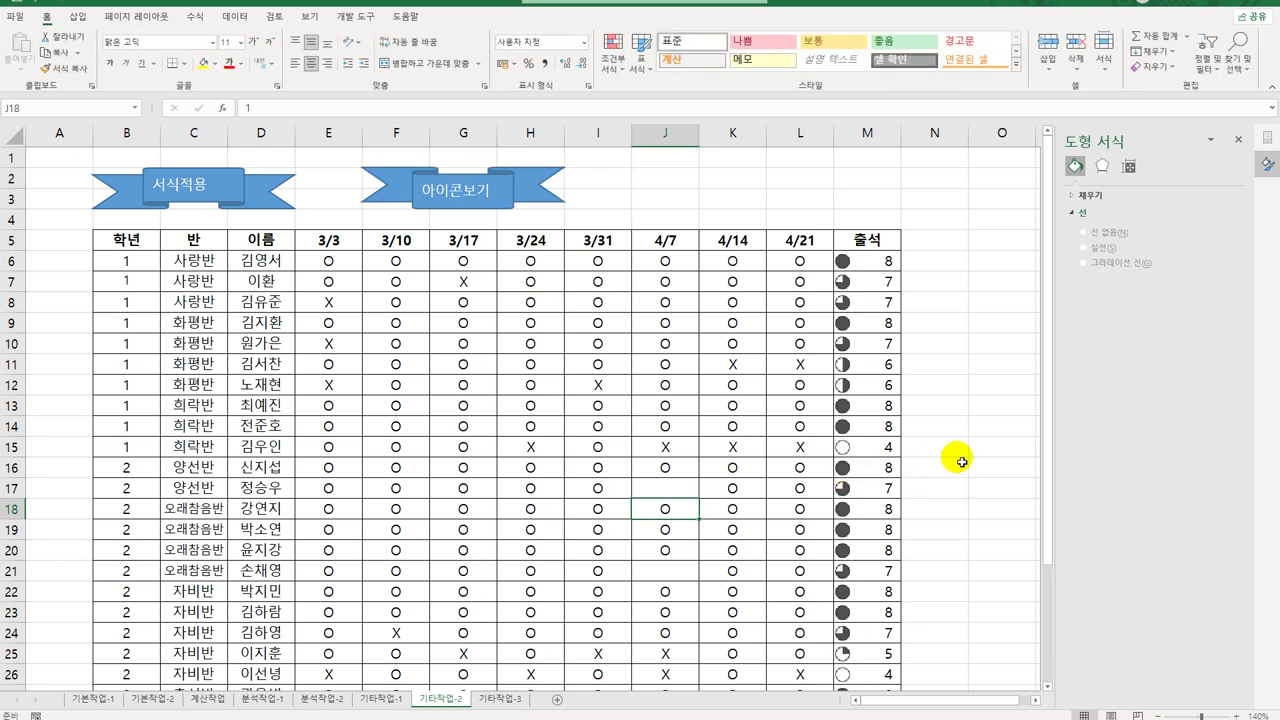
click(1238, 139)
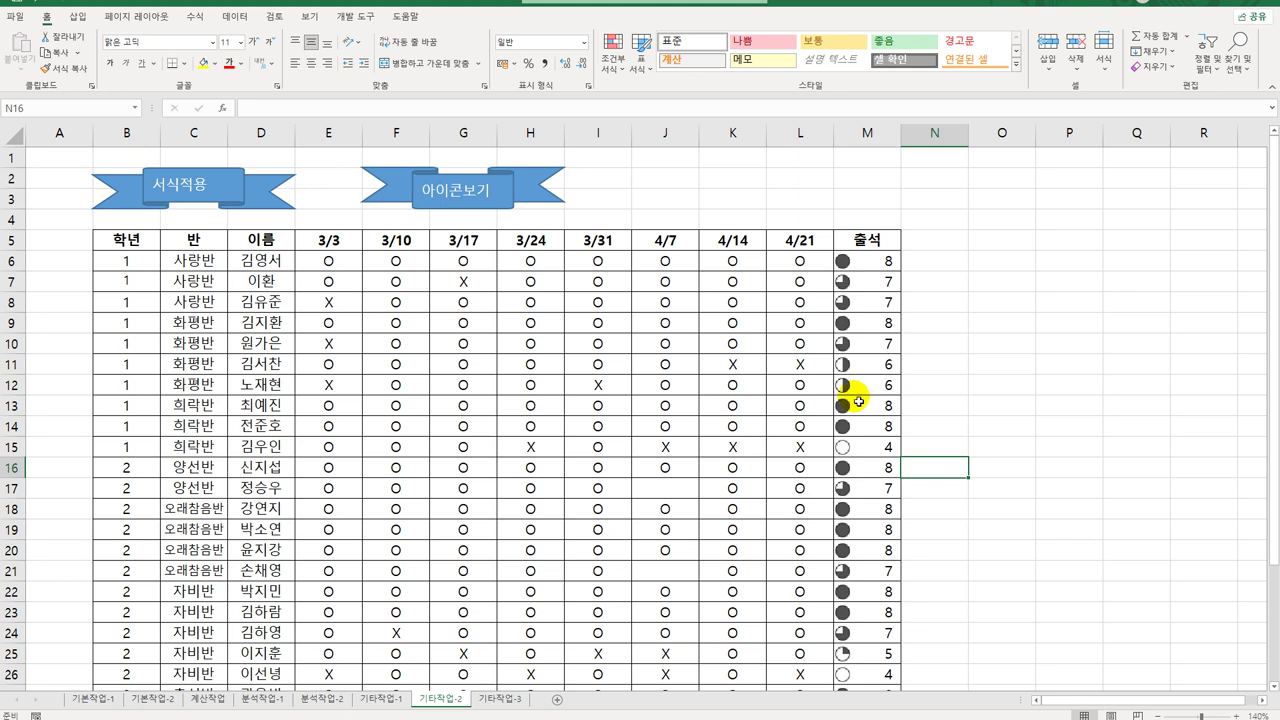
On sheet 기타작업-3, open the 대출등록 button's Click procedure in design mode and add the code 대출등록.Show.
click(500, 698)
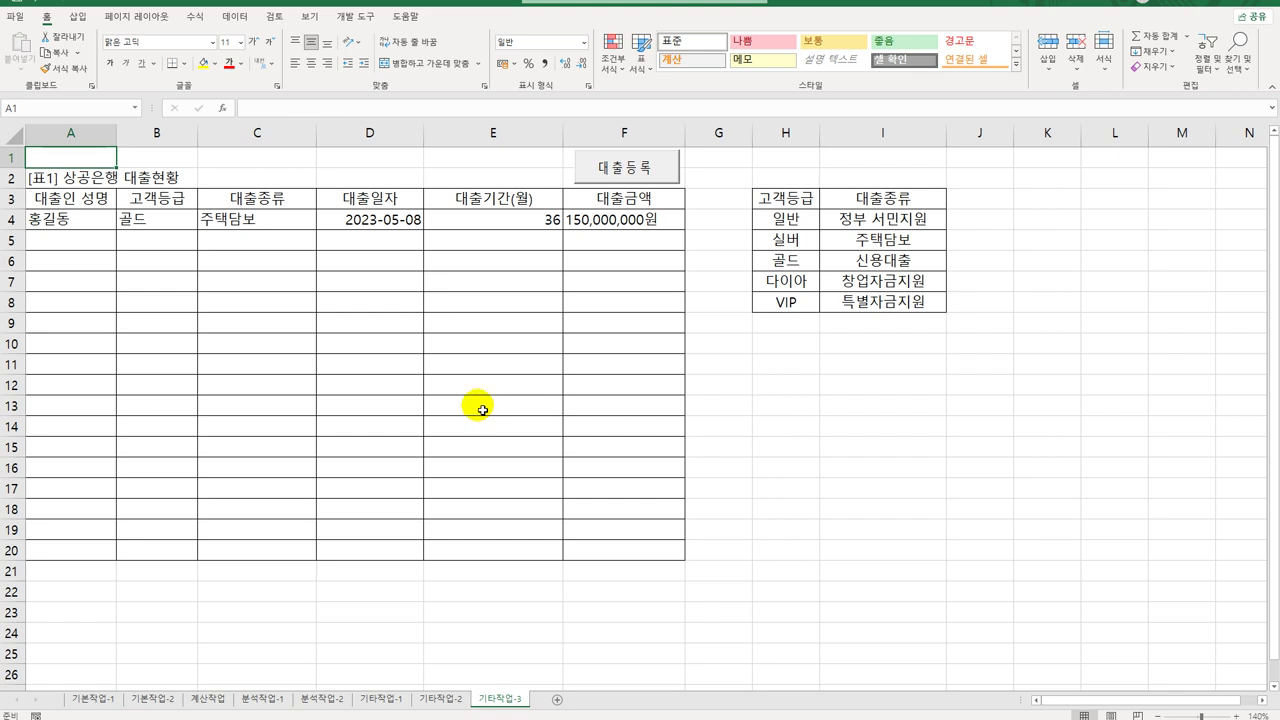
click(360, 16)
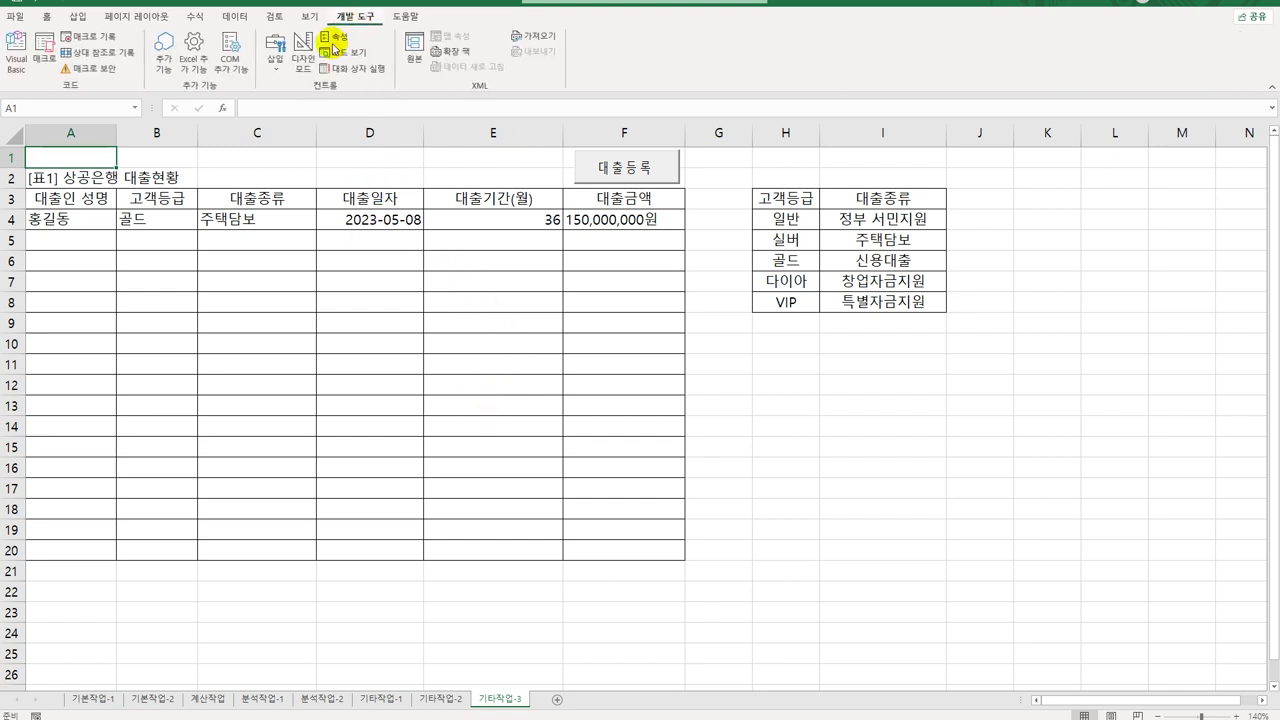
click(302, 58)
click(653, 181)
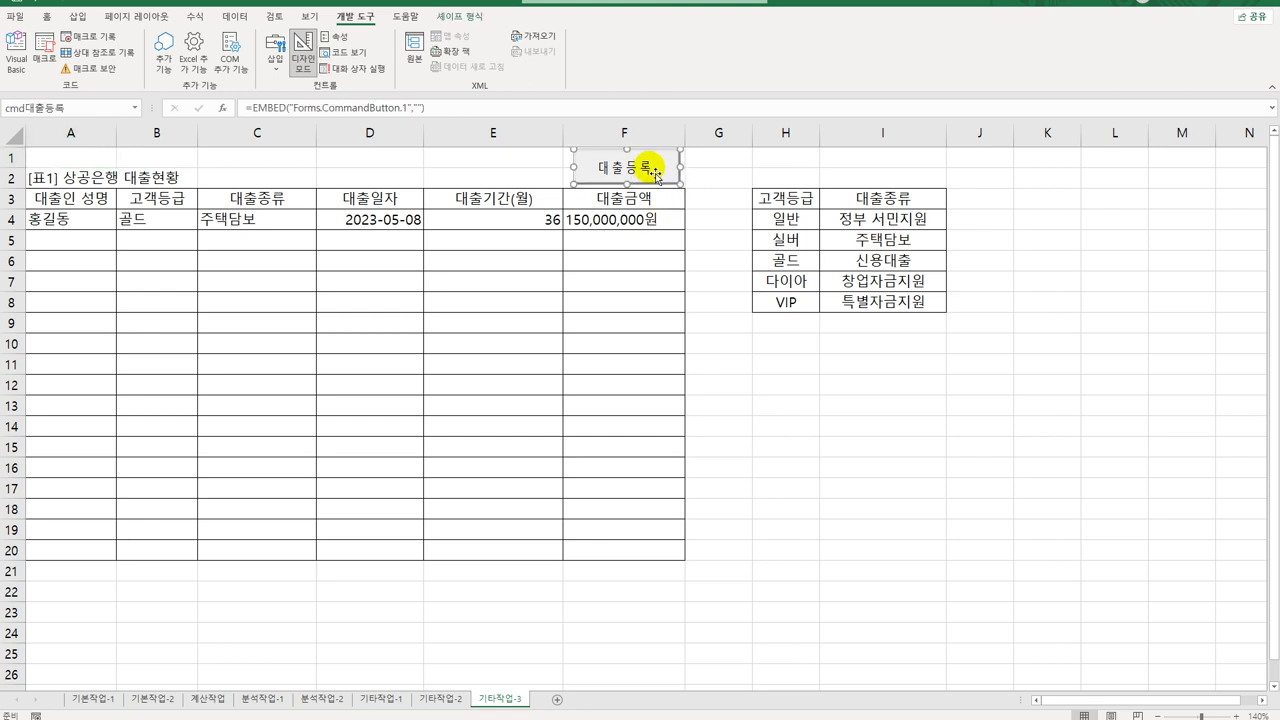
double_click(653, 175)
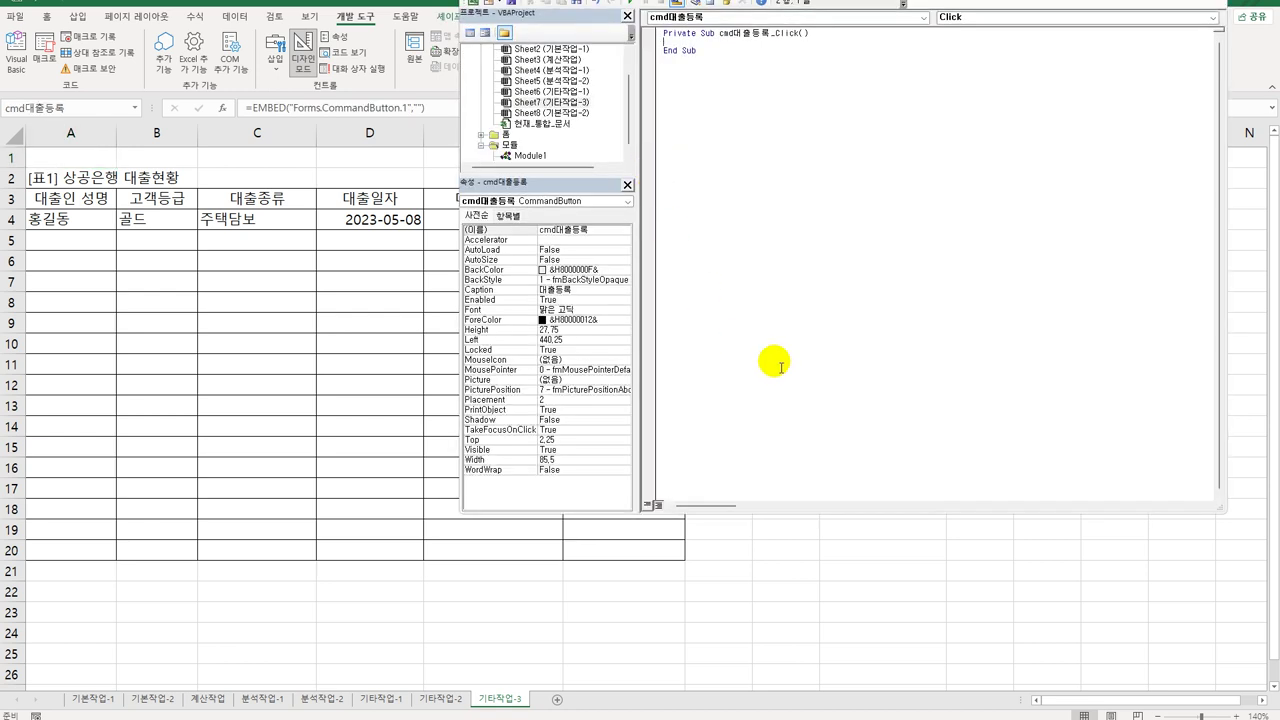
key(Tab)
text(대출등록.Show)
Open the 대출등록 form's code and add a UserForm Initialize event procedure.
click(501, 139)
double_click(500, 136)
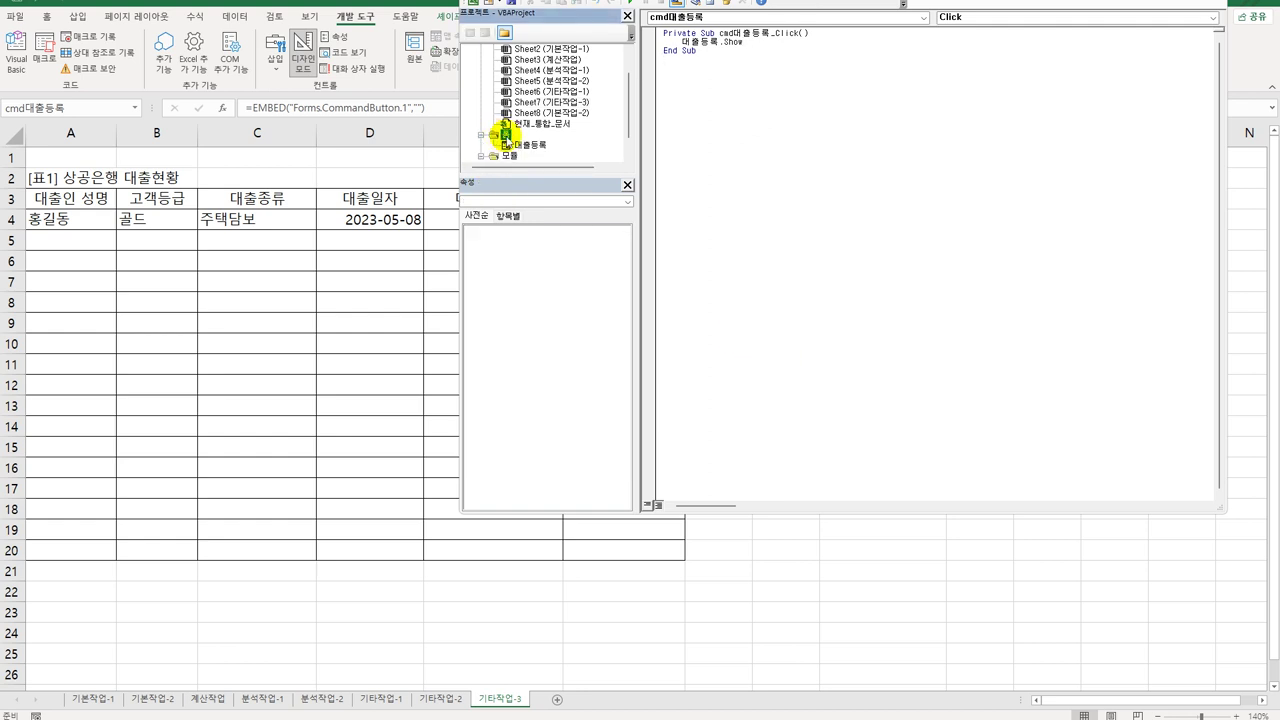
click(535, 146)
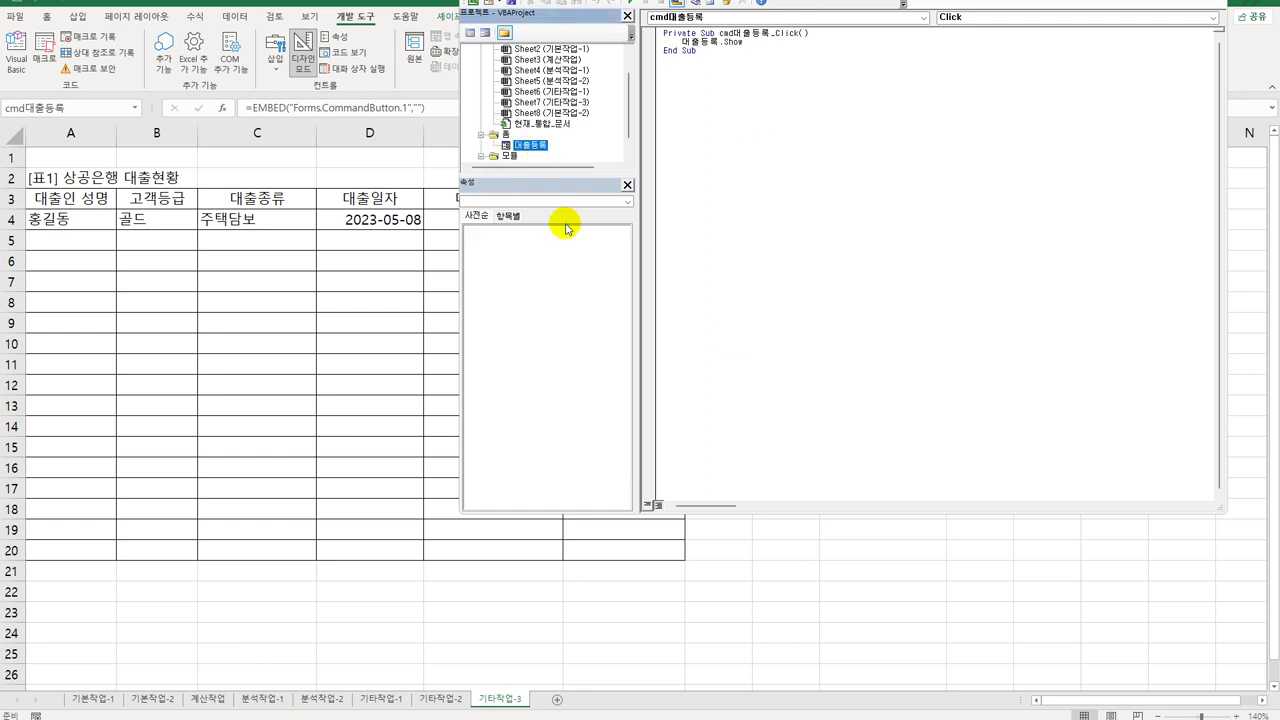
click(470, 33)
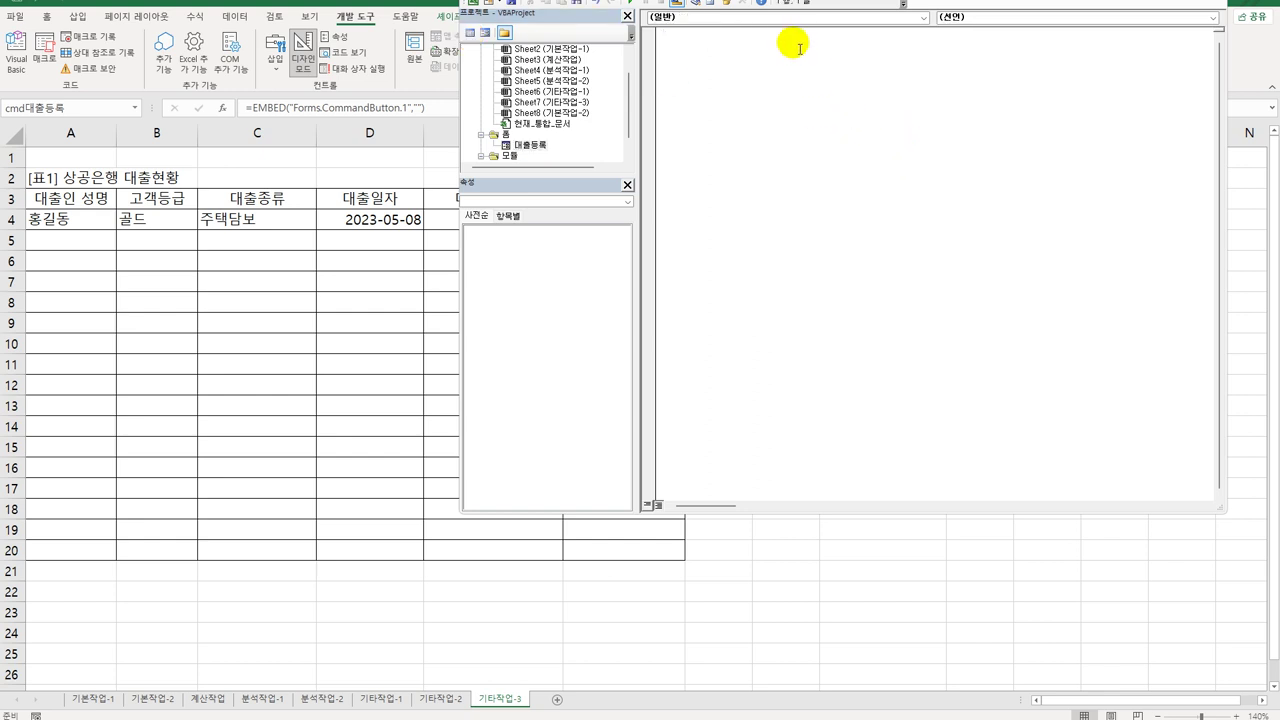
click(781, 18)
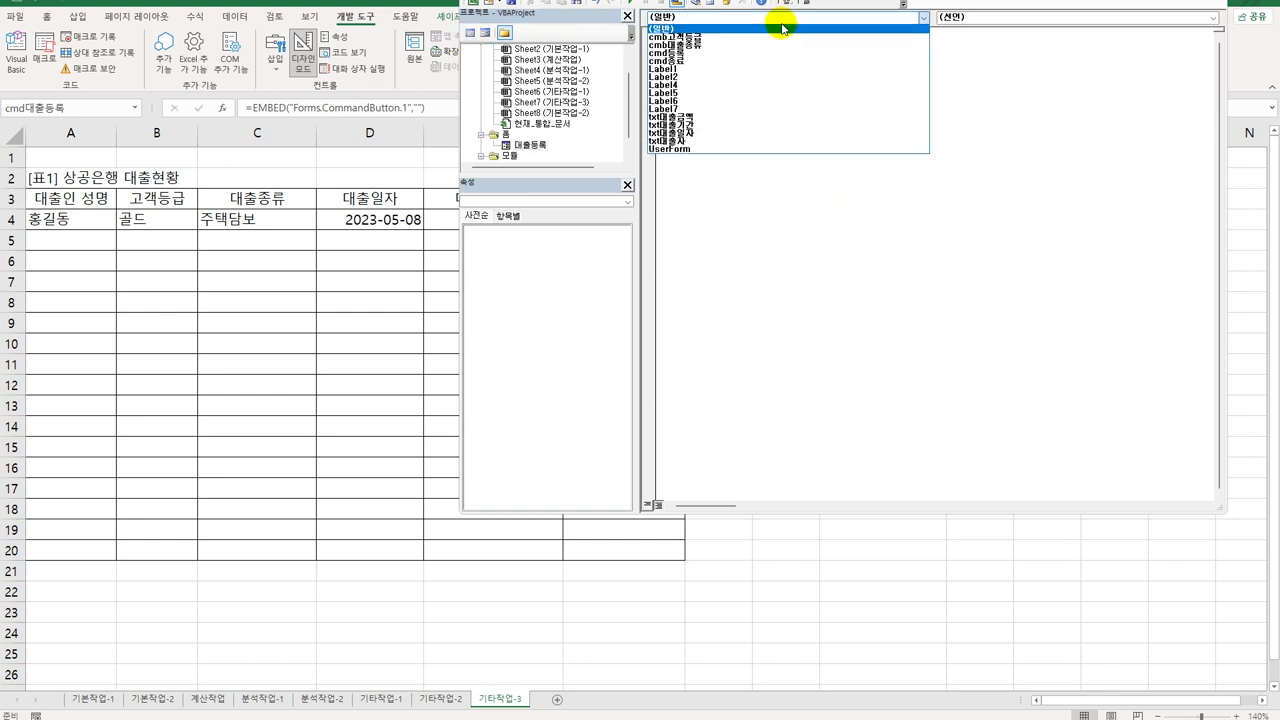
click(757, 150)
click(980, 17)
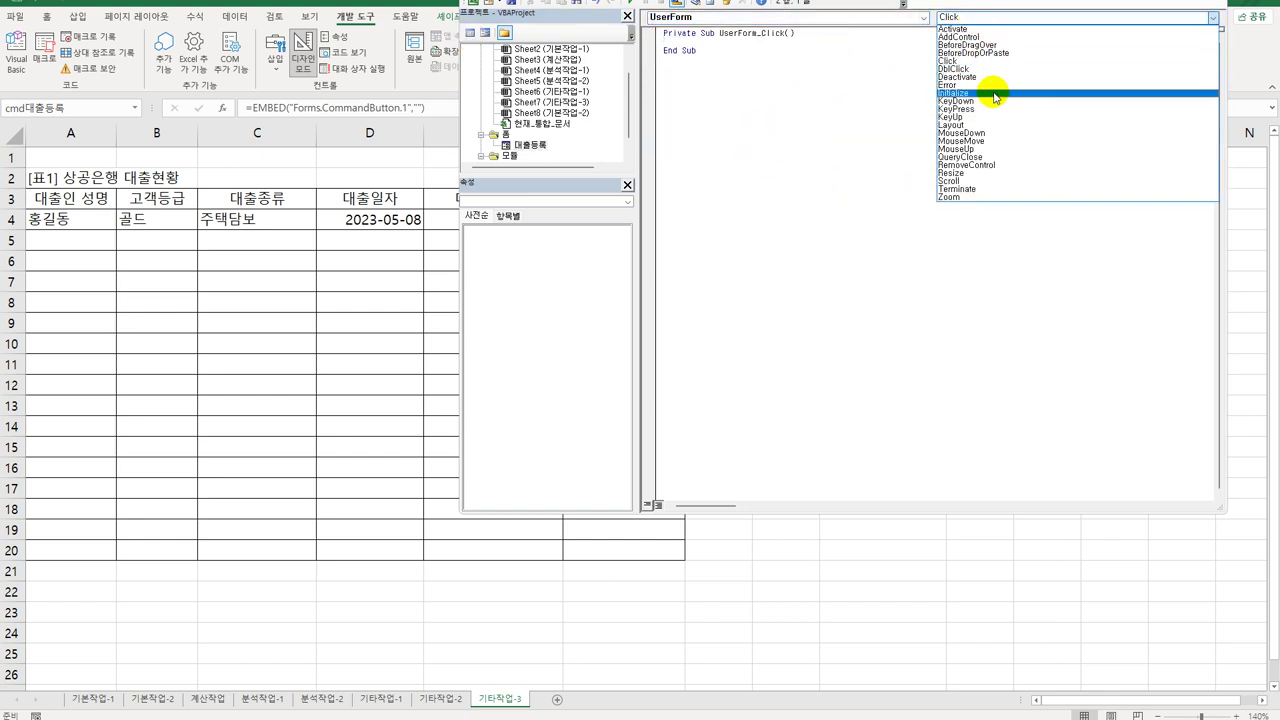
click(996, 97)
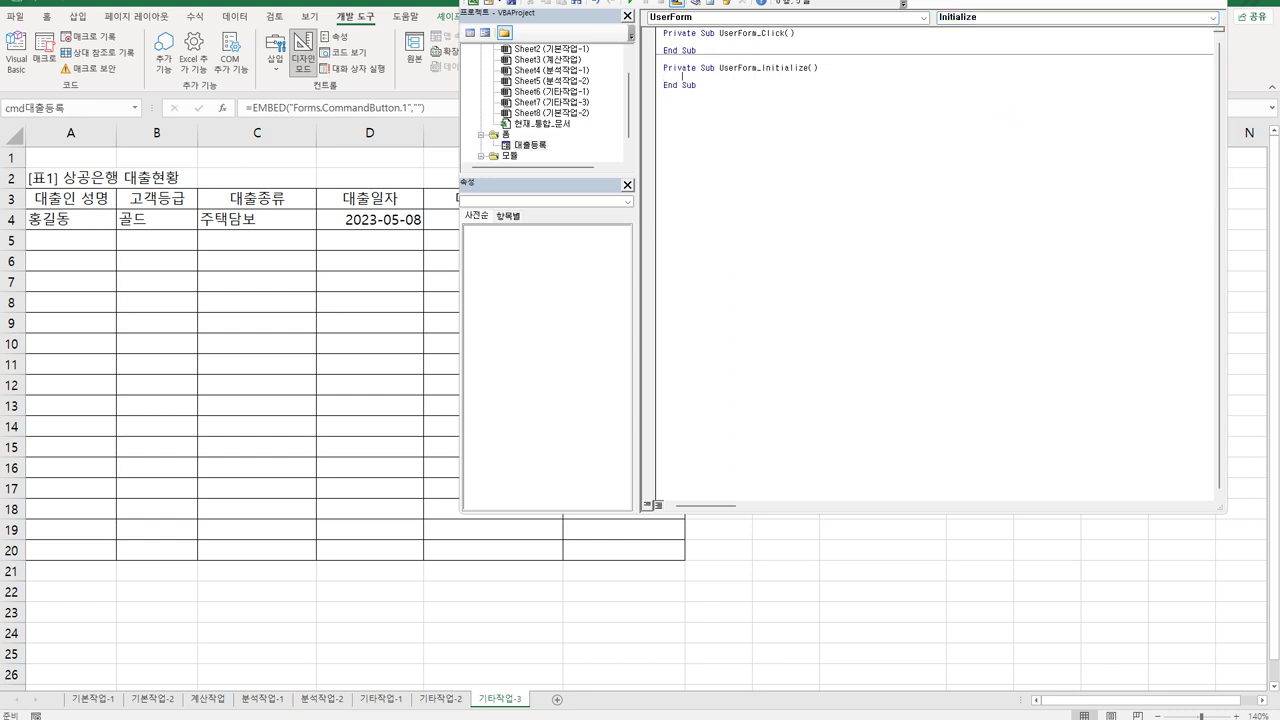
In UserForm_Initialize, set cmb고객등급.RowSource to "H4:H7" and cmb대출종류.RowSource to "I4:I7".
text(cmb고객등ㄱ급.RowSource = "H4:H7")
key(Return)
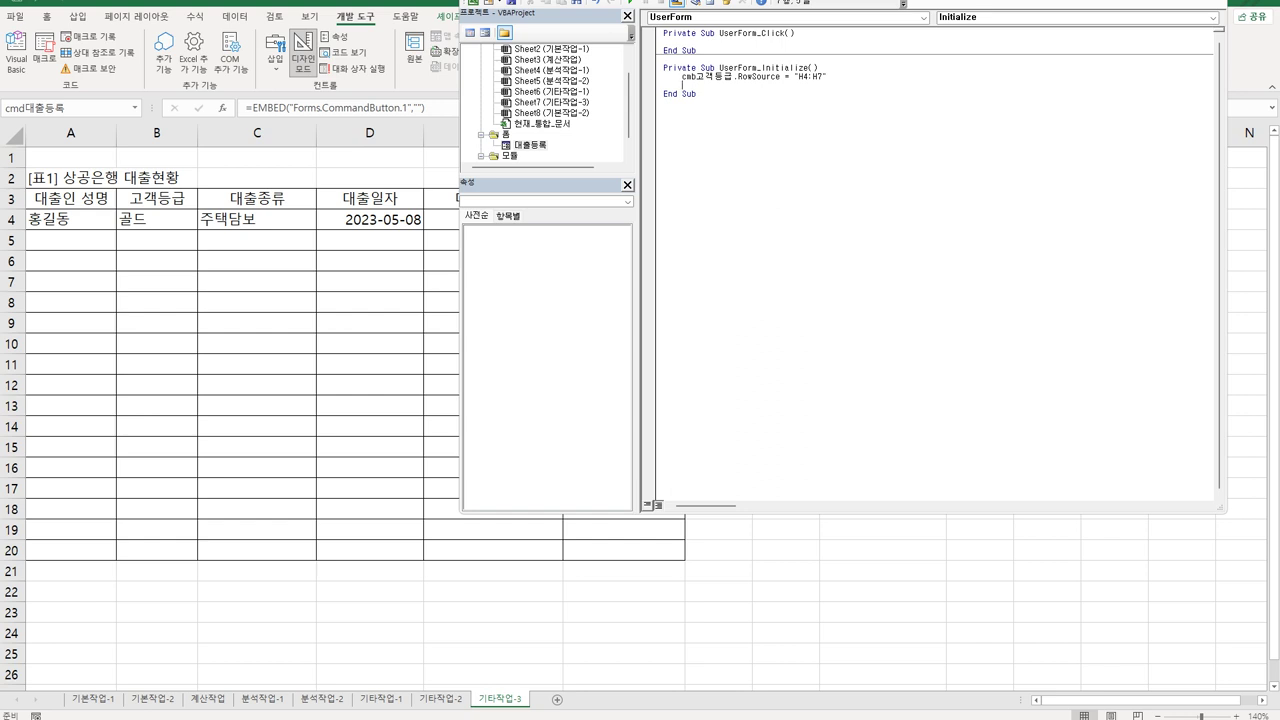
text(cmb대출종류.RowSource = "I4:I7")
key(Return)
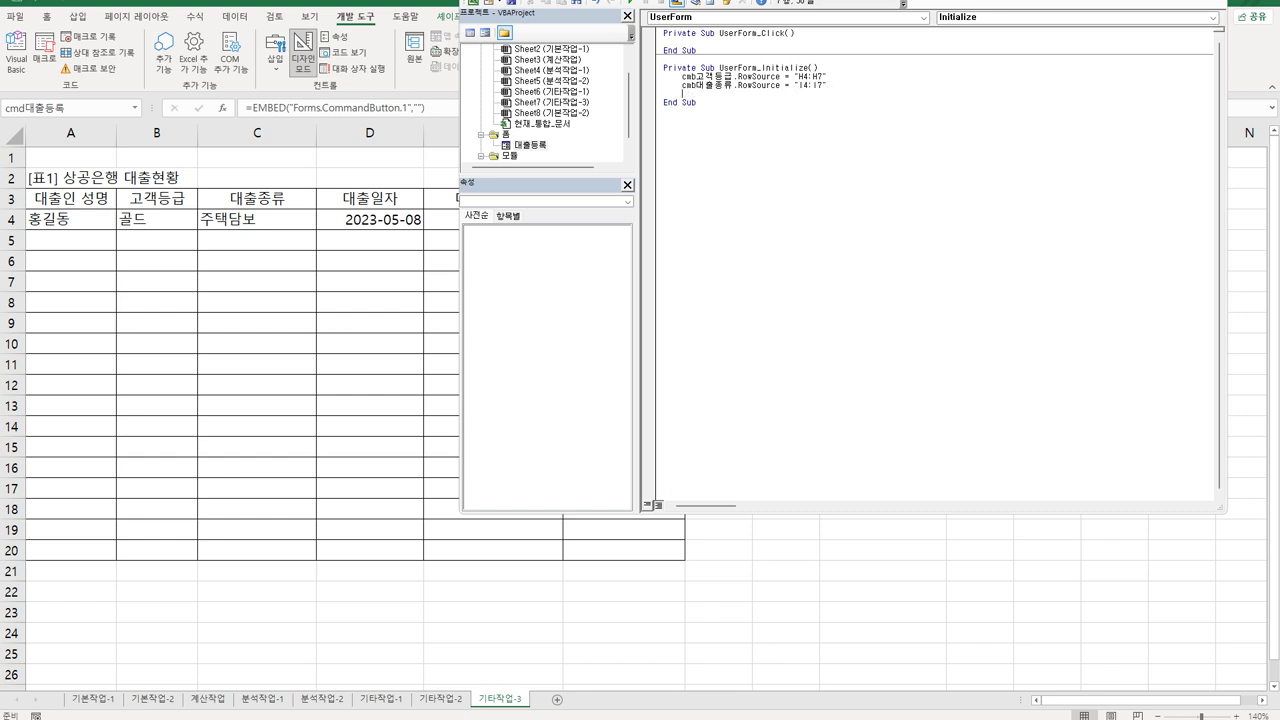
click(828, 85)
key(Return)
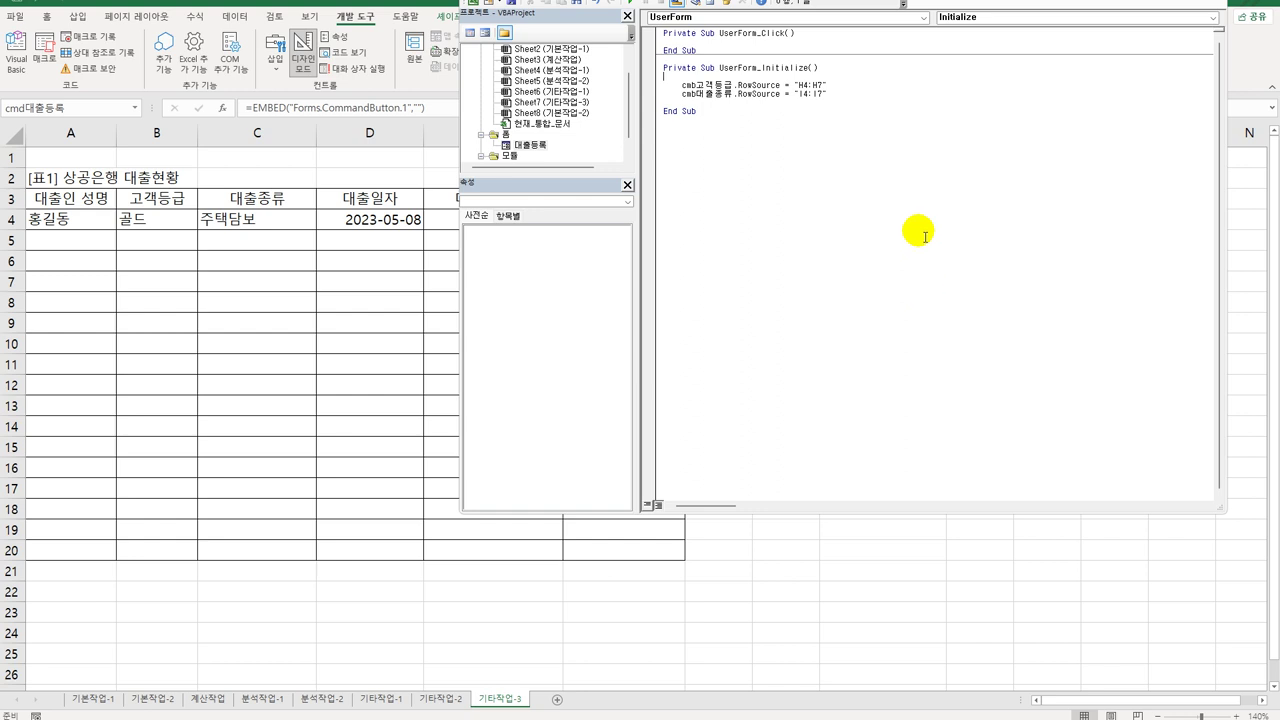
Add a cmd종료 Click procedure containing MsgBox "전체 대출자는 " & Range("A3").CurrentRegion.Rows.Count.
click(809, 19)
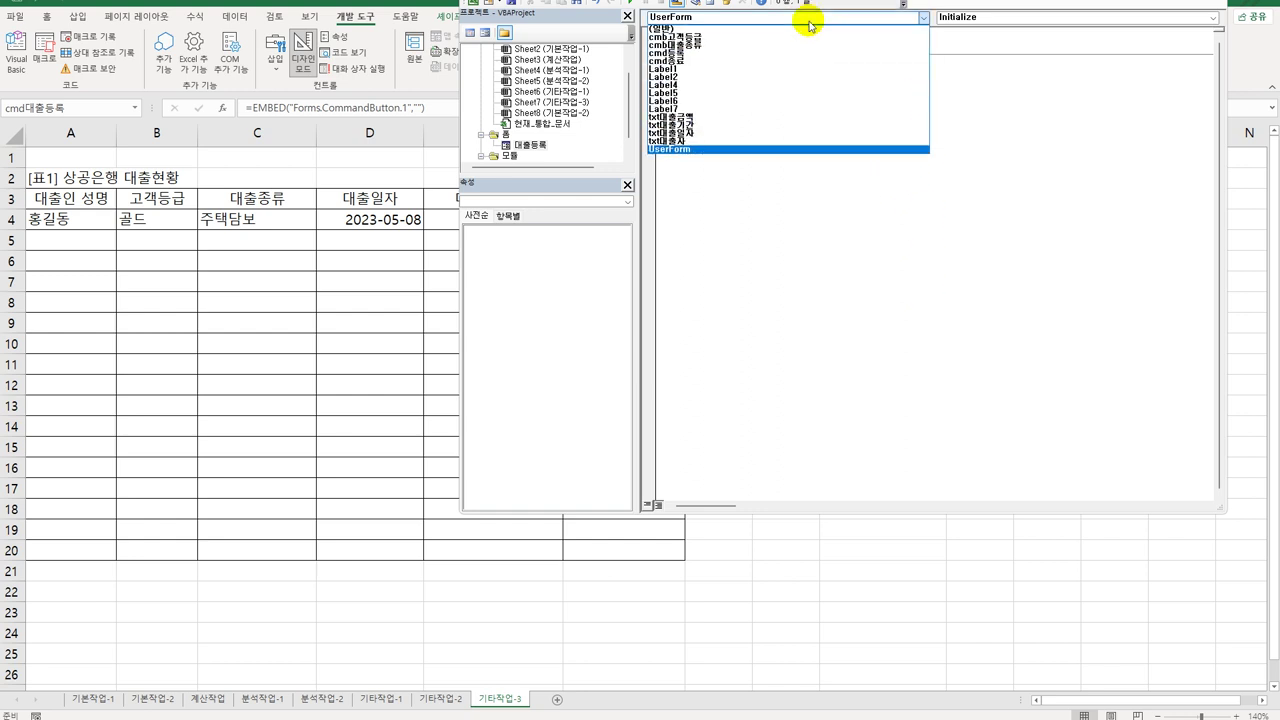
click(801, 62)
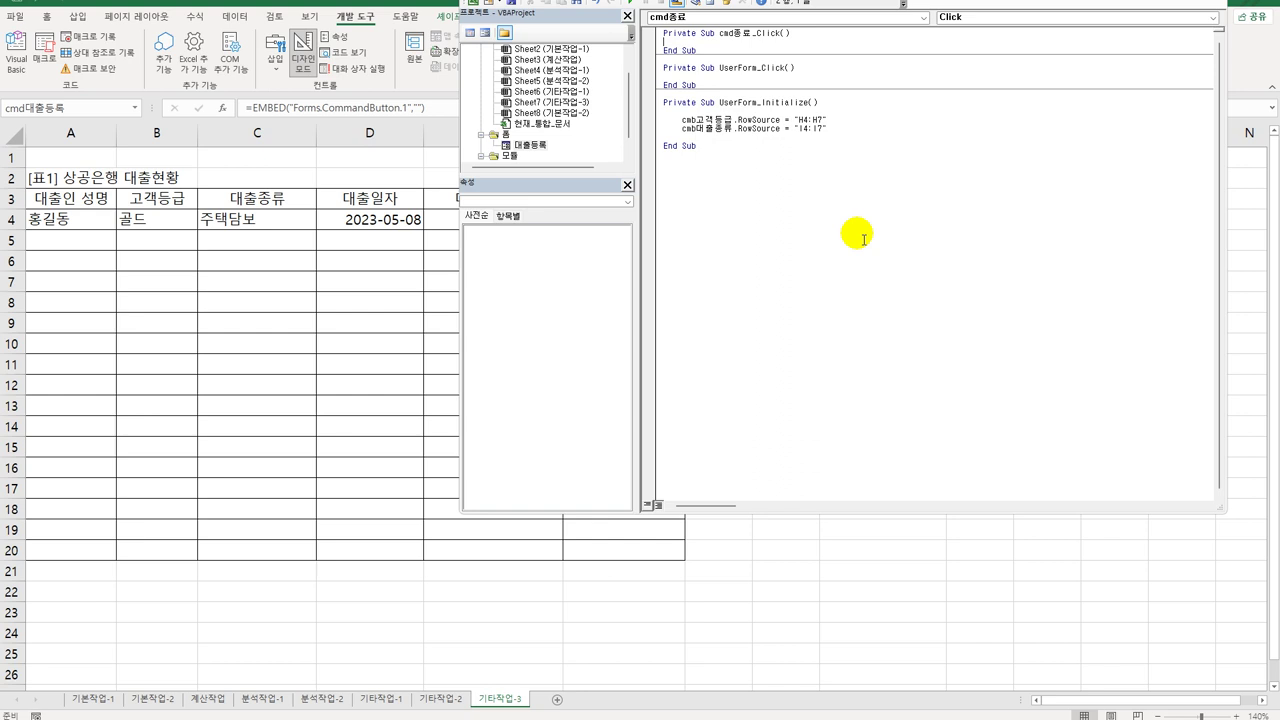
text(sgbox )
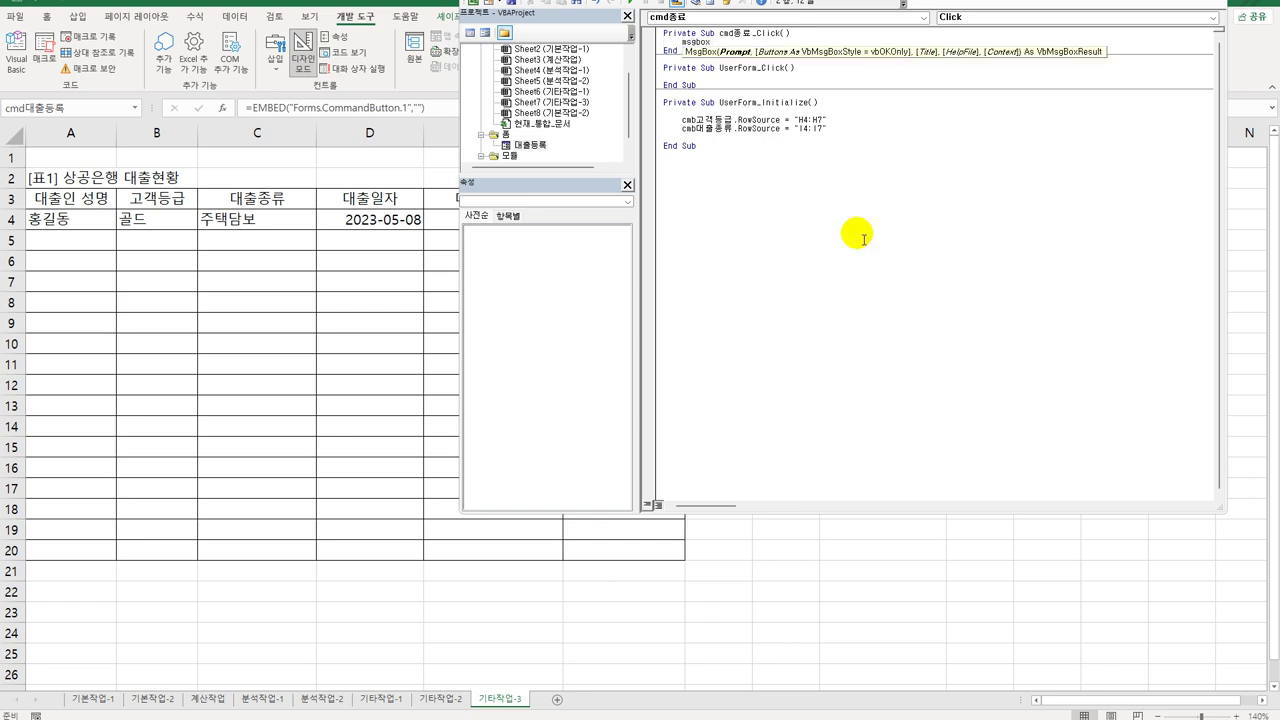
text("전체 대출자는)
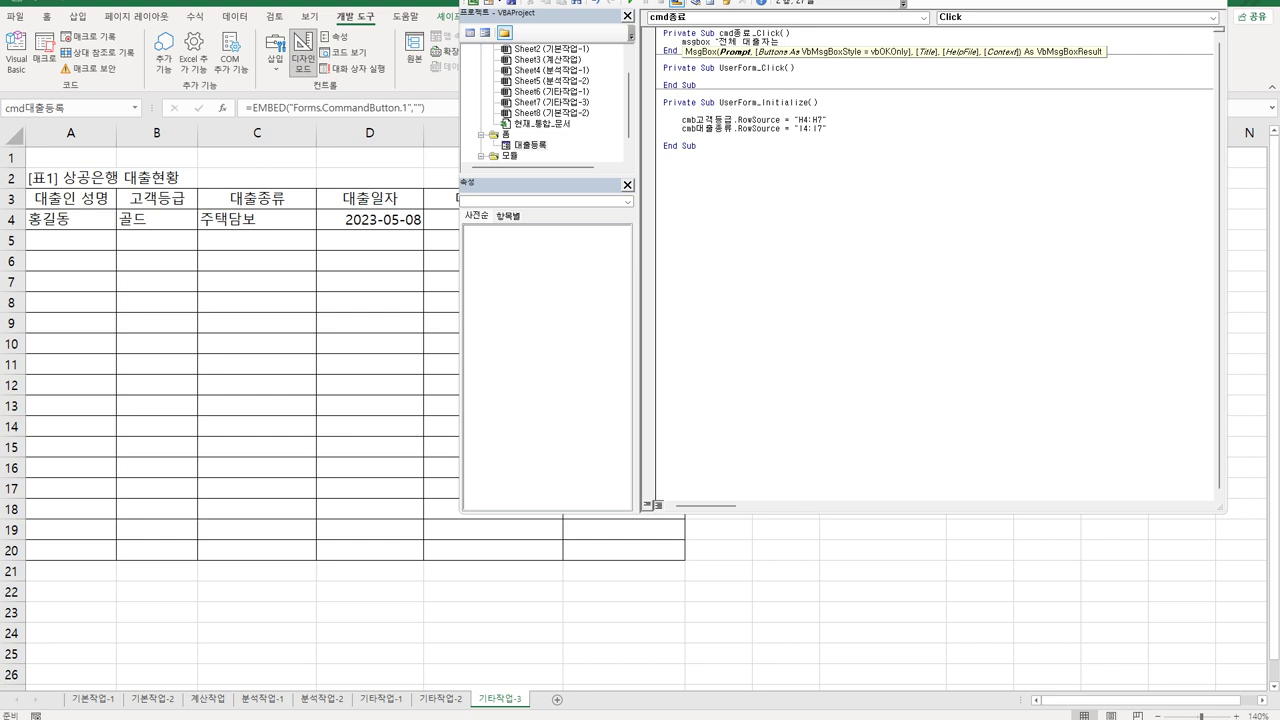
text(" & range(")
key(BackSpace)
text(A3)
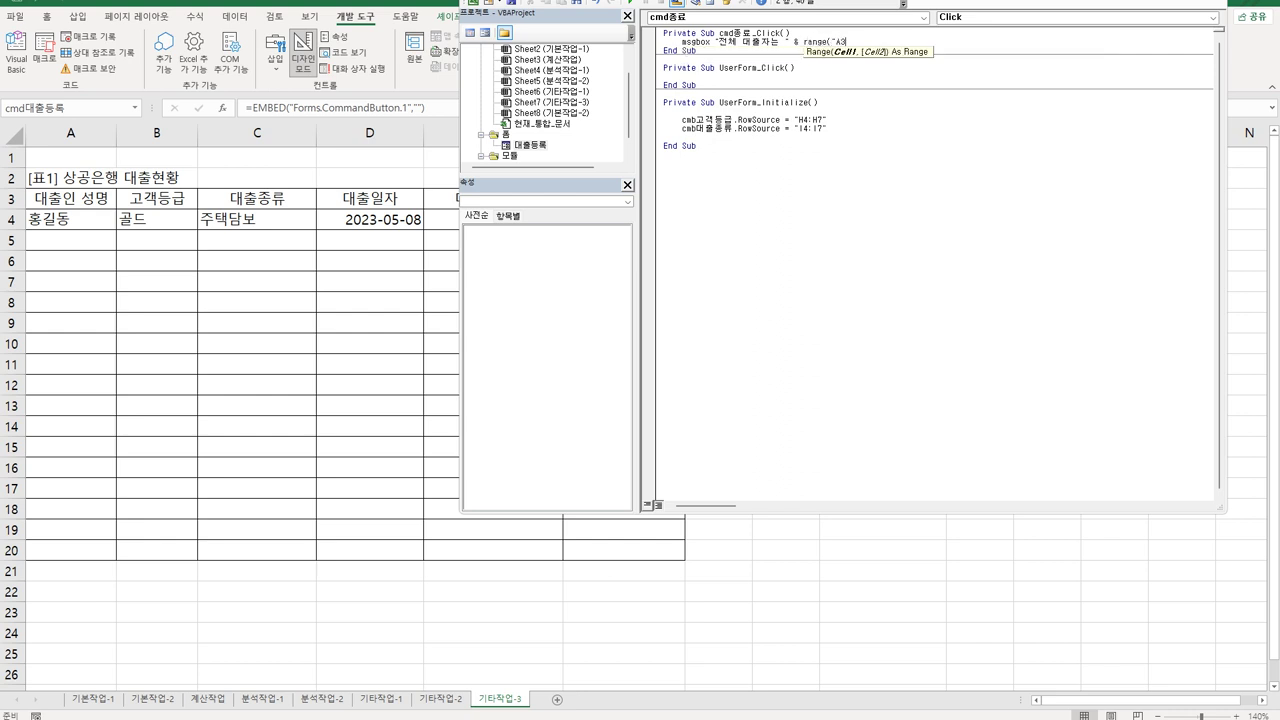
text(").cu)
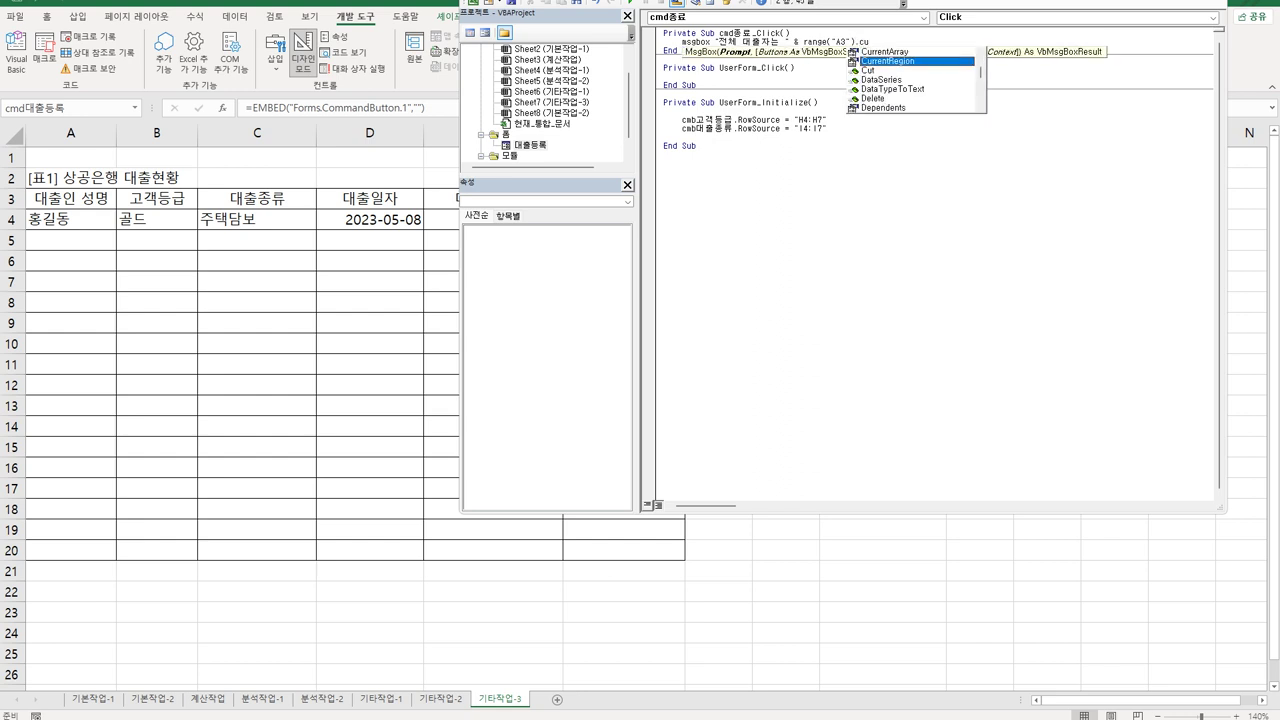
text(rrentRegion.rows.count)
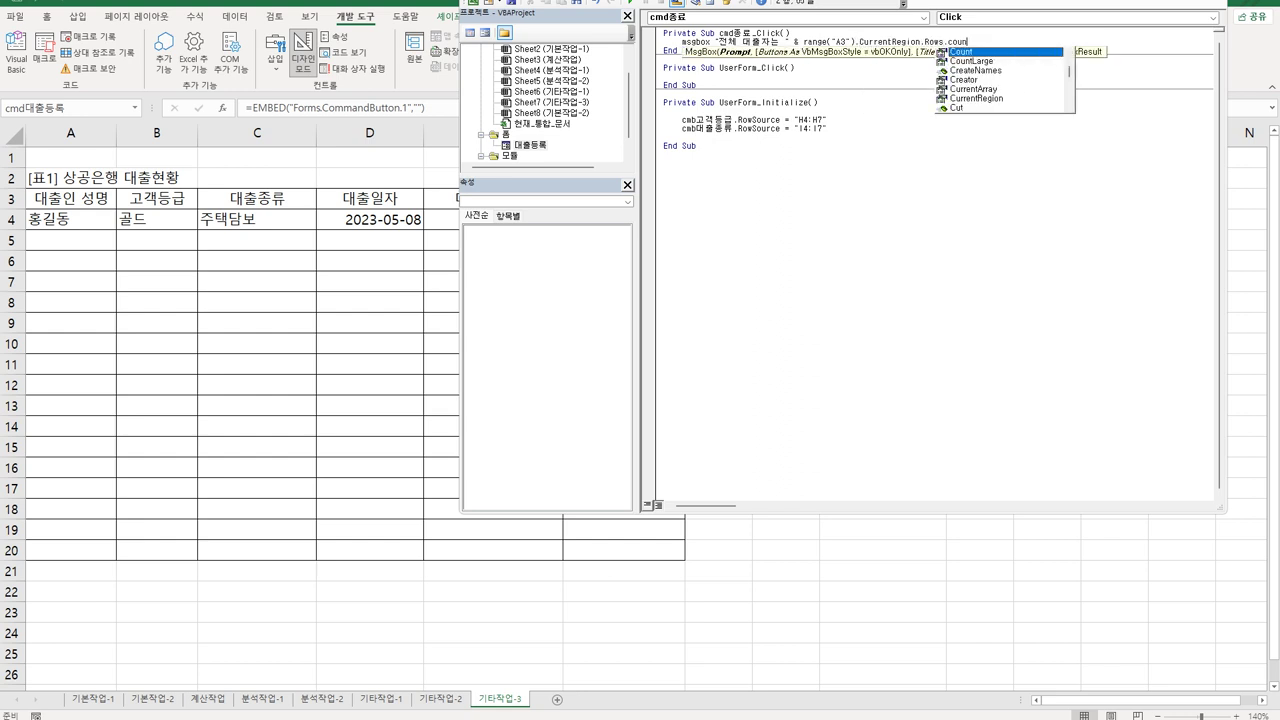
key(Escape)
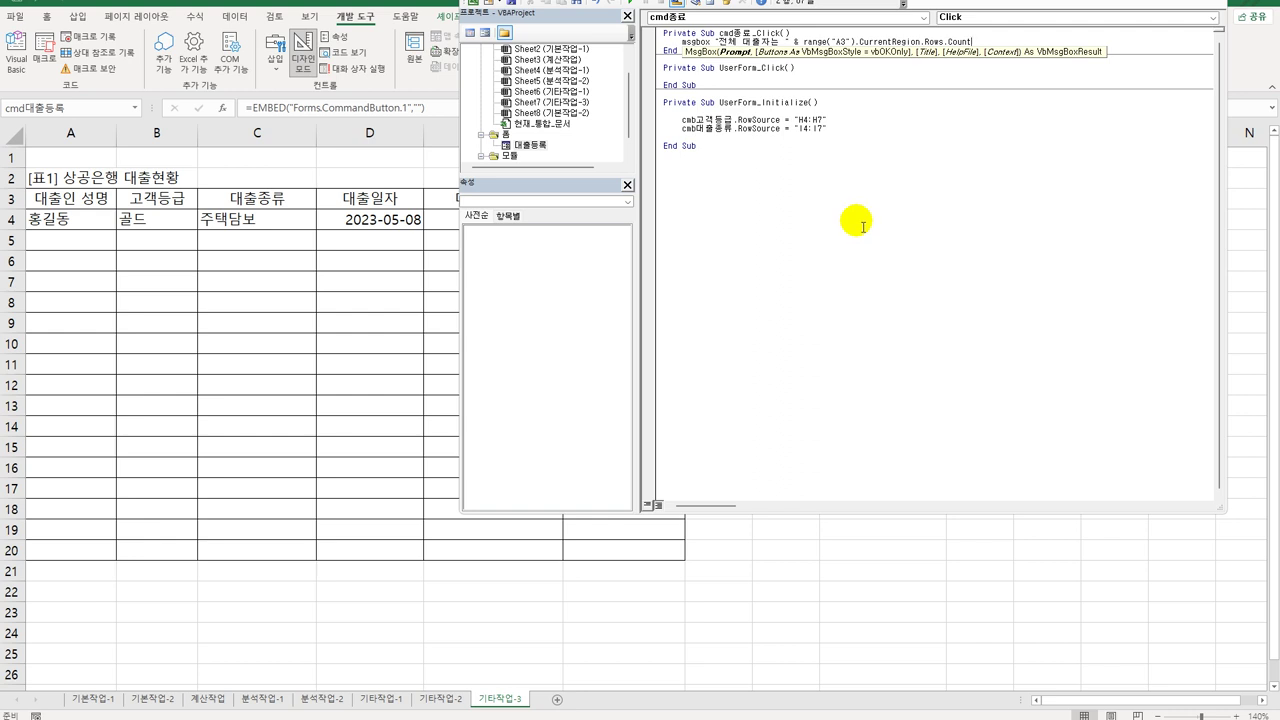
click(846, 217)
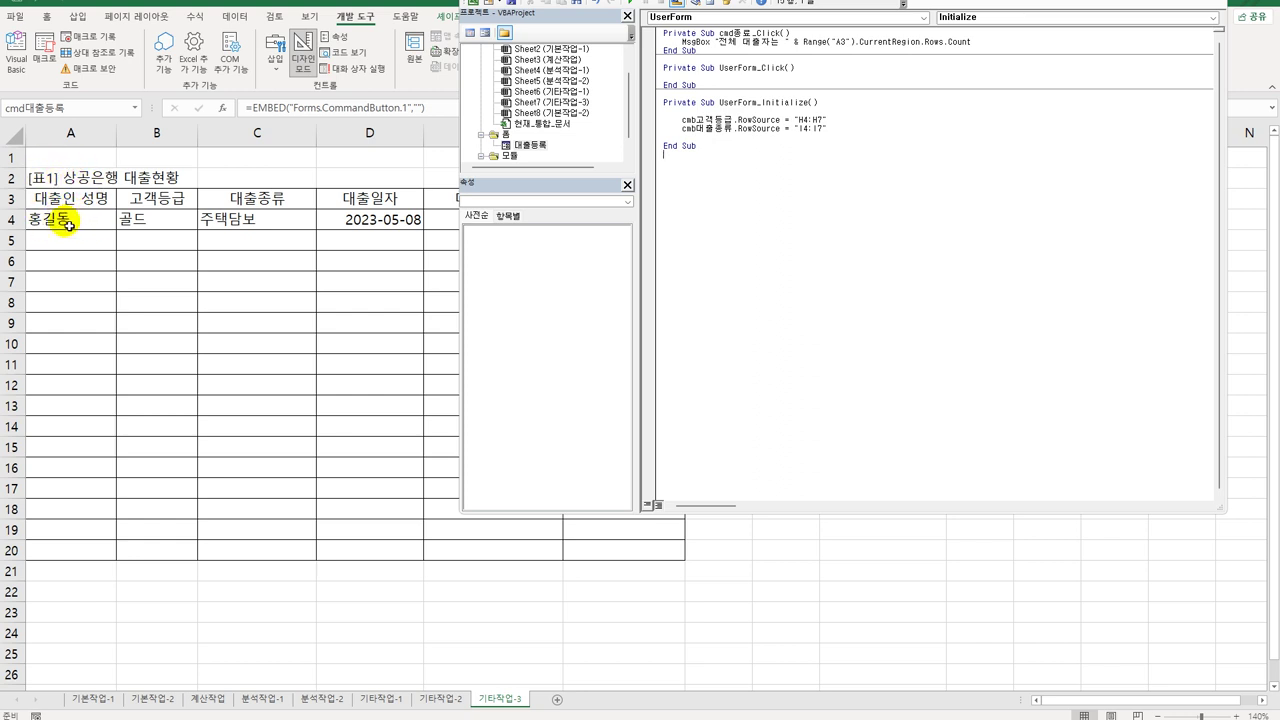
Extend the MsgBox prompt in cmd종료_Click with - 2 & "명입니다." after Rows.Count.
click(996, 44)
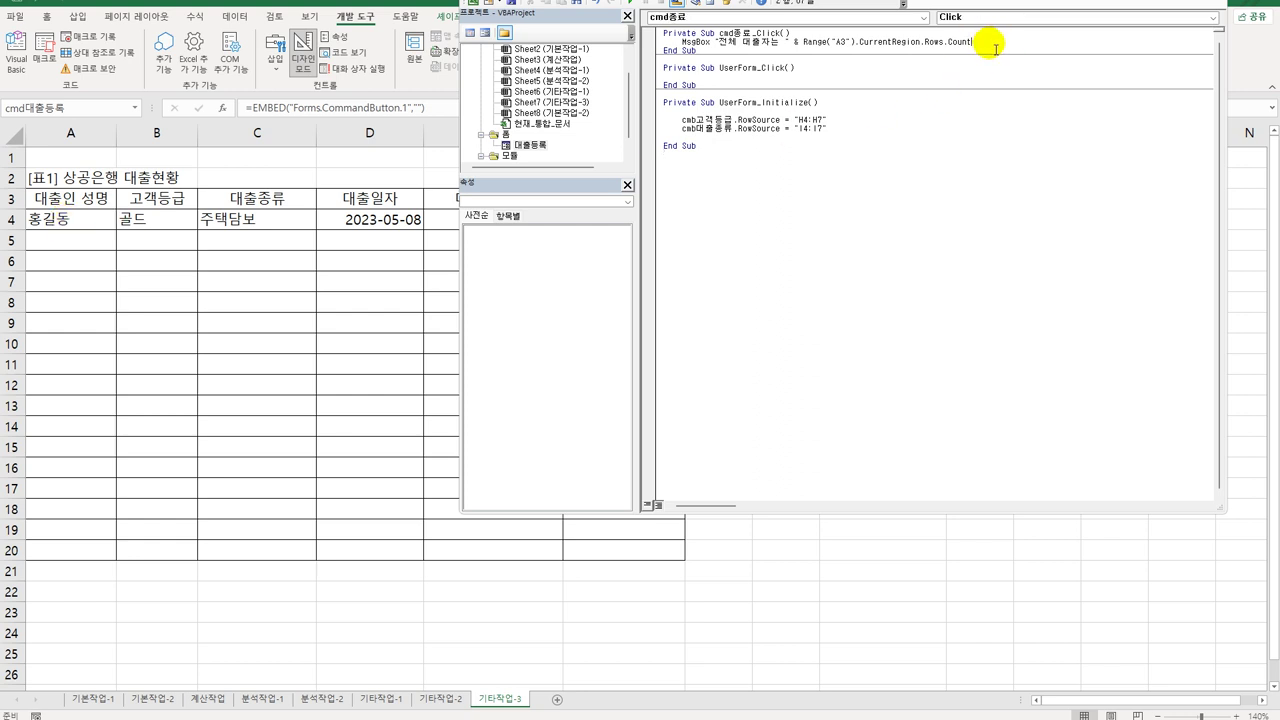
text(-2 &)
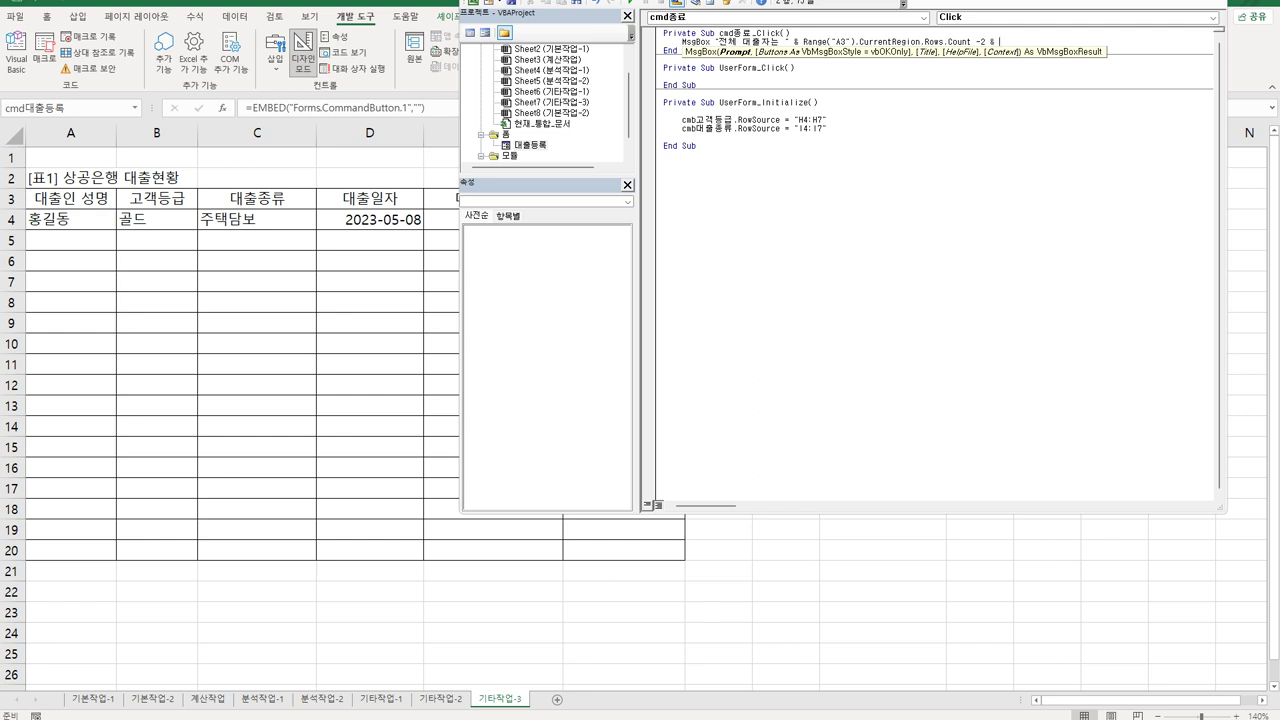
text(")
text(aud)
key(BackSpace)
key(BackSpace)
key(BackSpace)
key(Hangul)
text(명입니다.",)
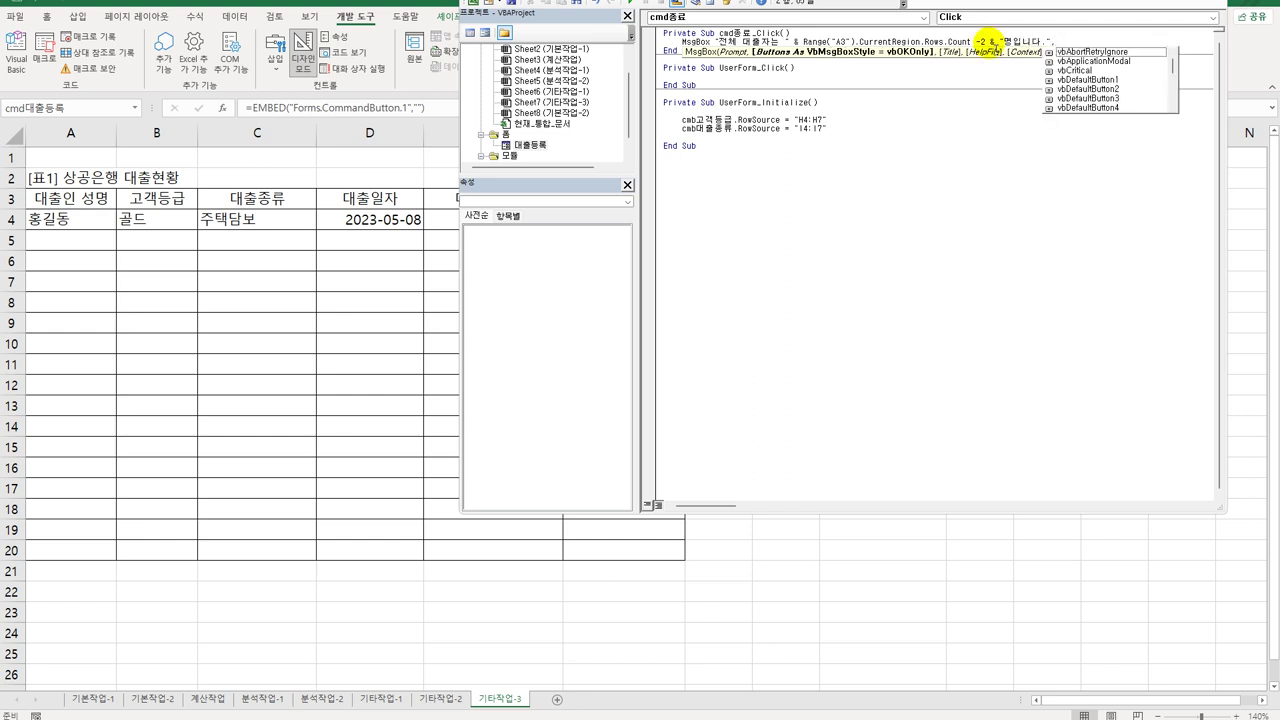
Leave the MsgBox buttons argument empty, set its title to "종료", and add Unload Me on the following line.
text(,")
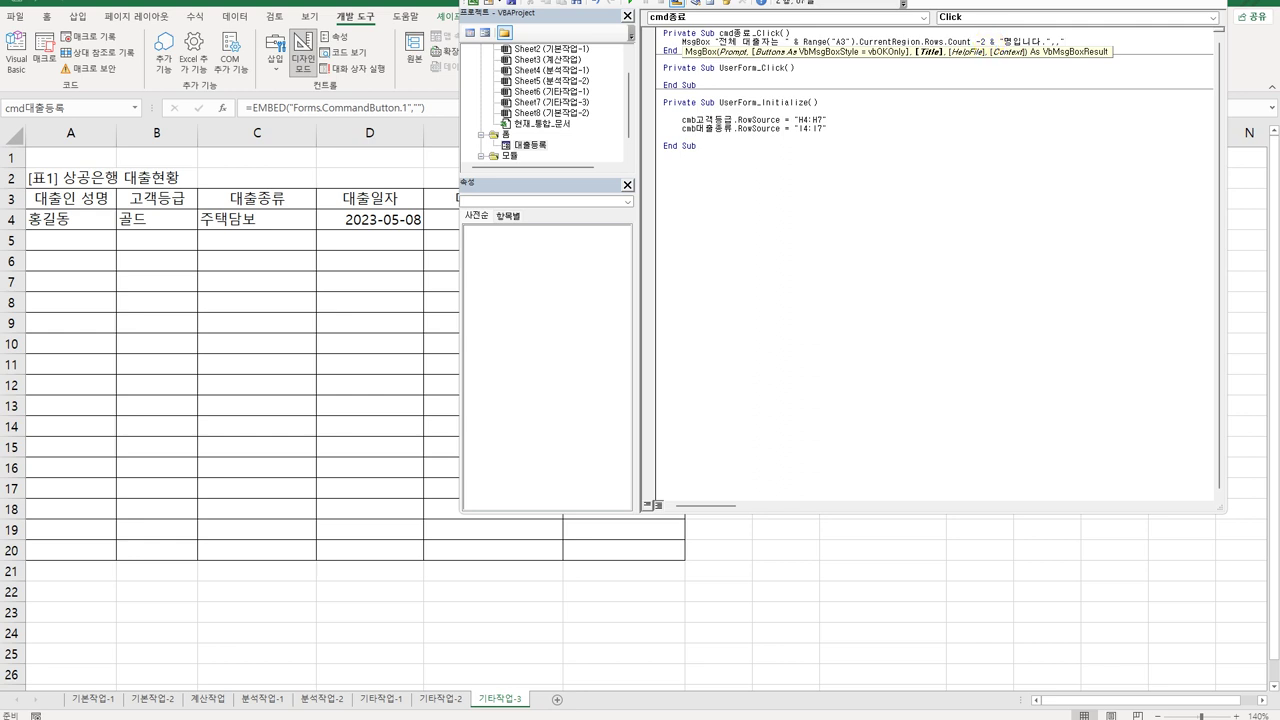
text(wh)
key(BackSpace)
key(BackSpace)
key(Hangul)
text(조ㅇ료)
key(Return)
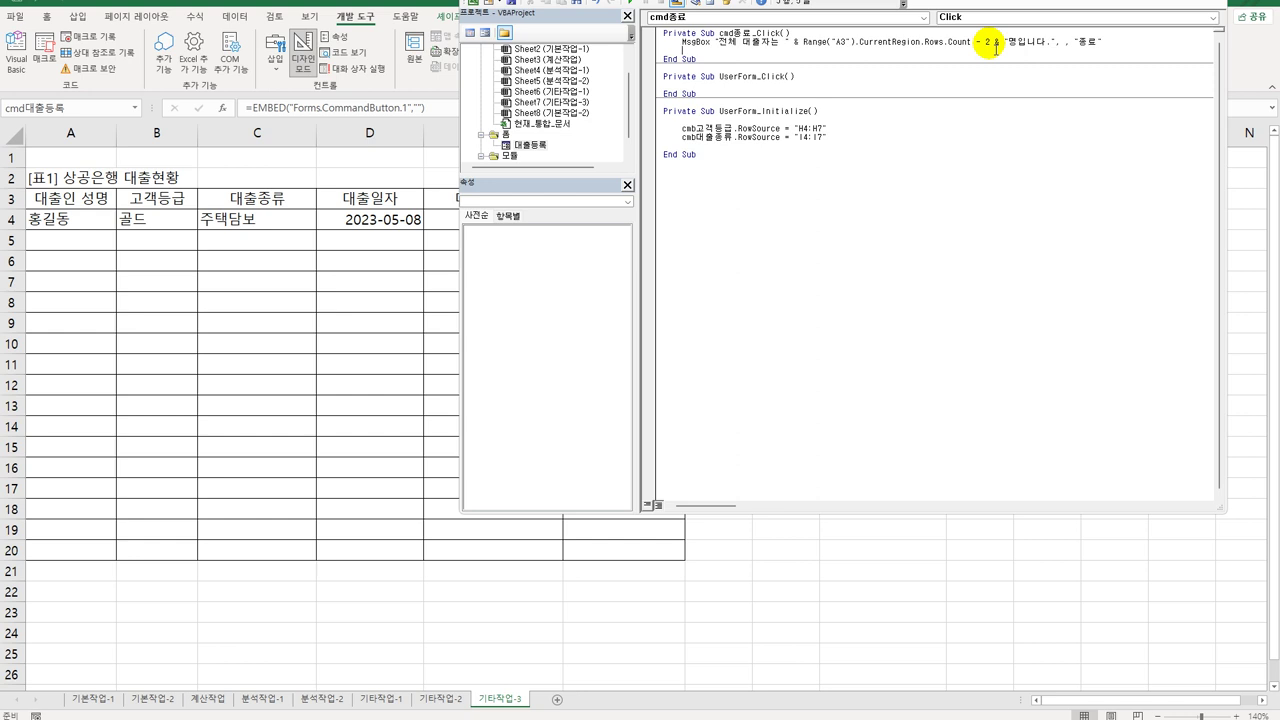
text(unload me)
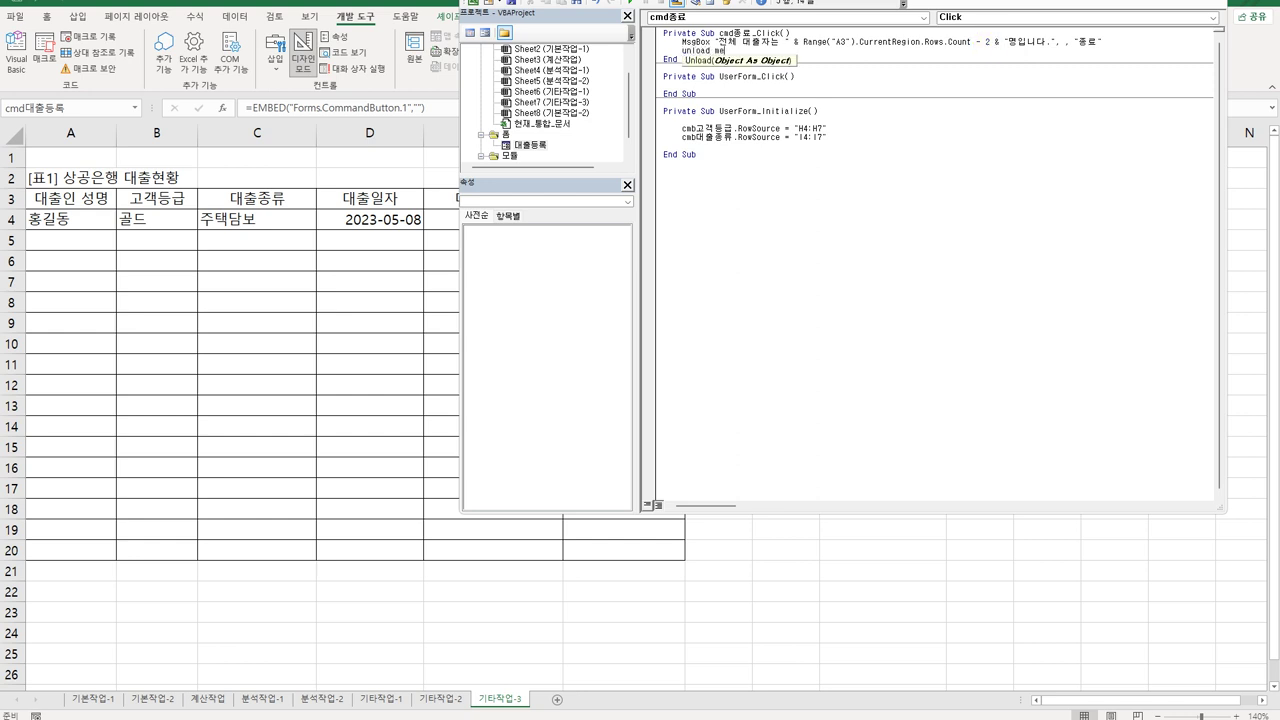
click(987, 46)
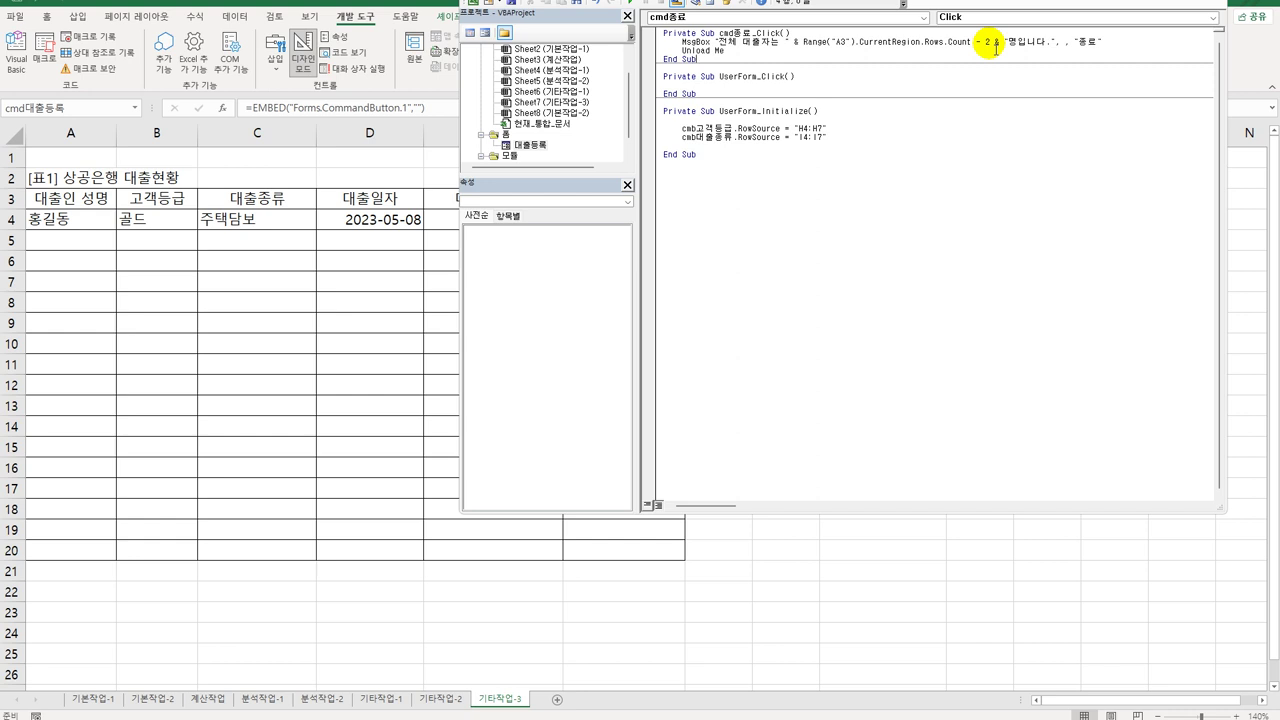
Open the 대출등록 form design and check the names of its 대출자, 고객등급, 대출일자, 대출기간 and 대출금액 input controls.
double_click(530, 145)
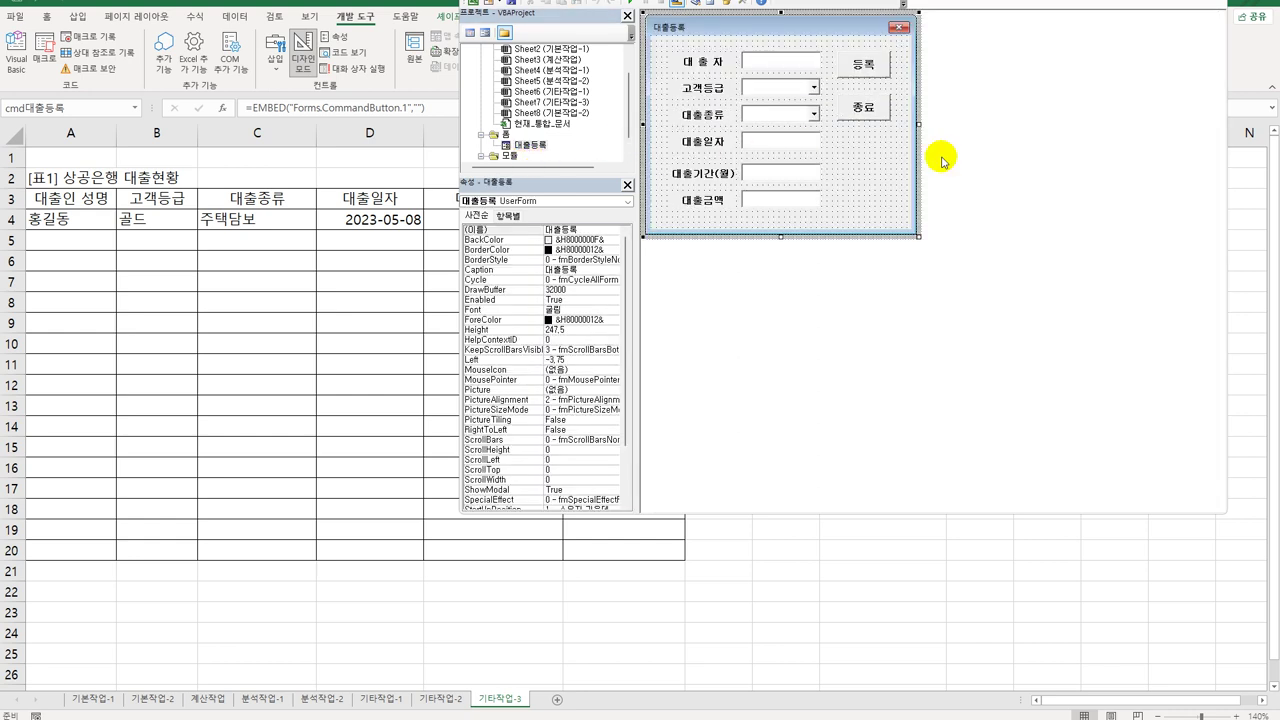
click(783, 62)
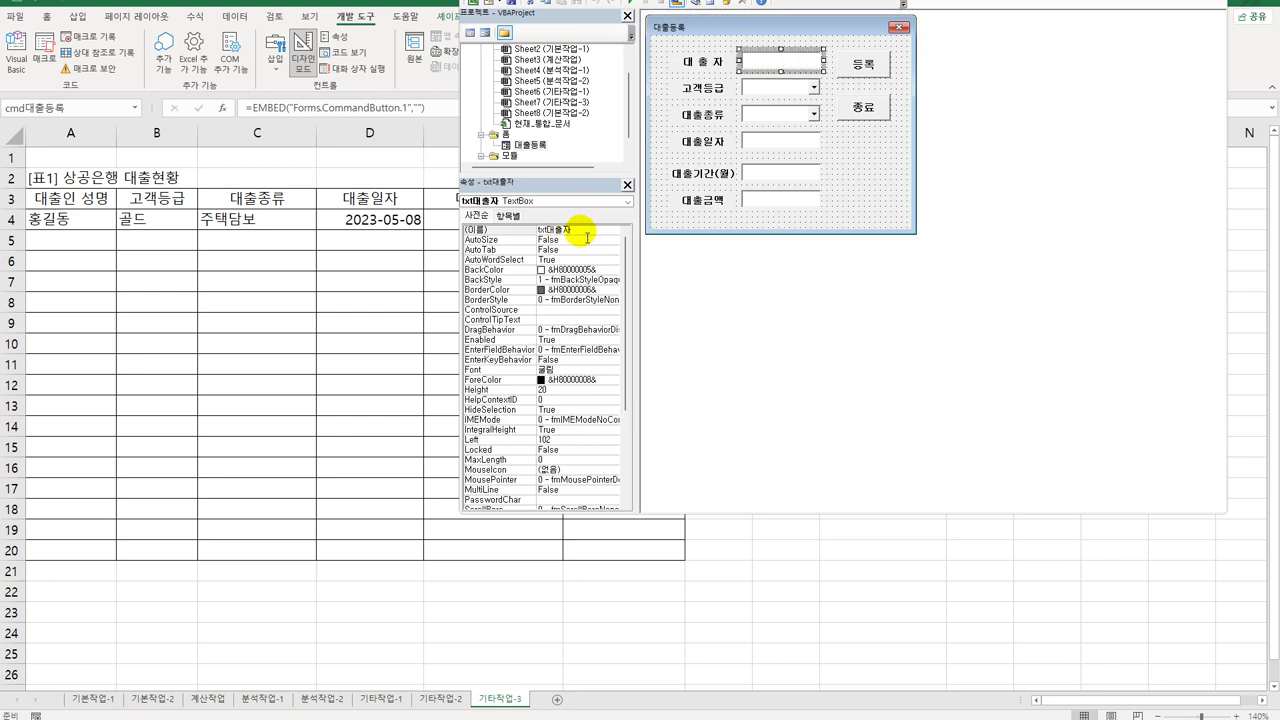
click(752, 88)
click(613, 234)
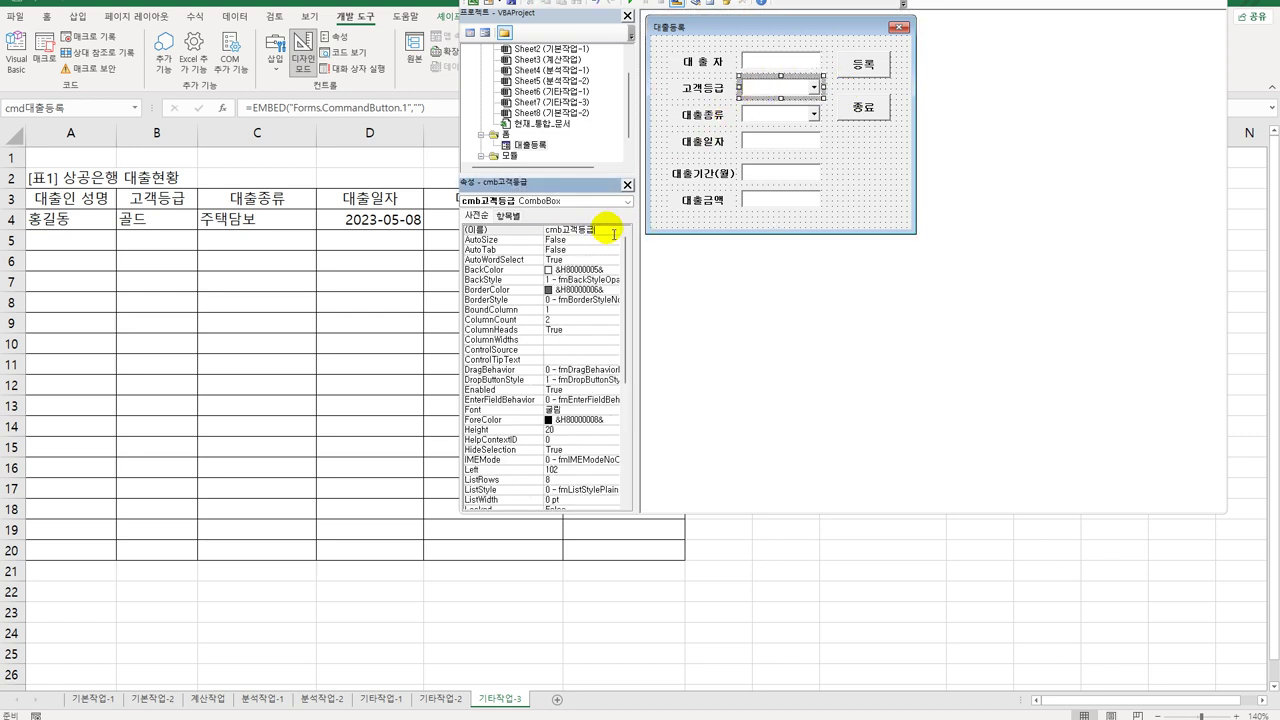
click(756, 146)
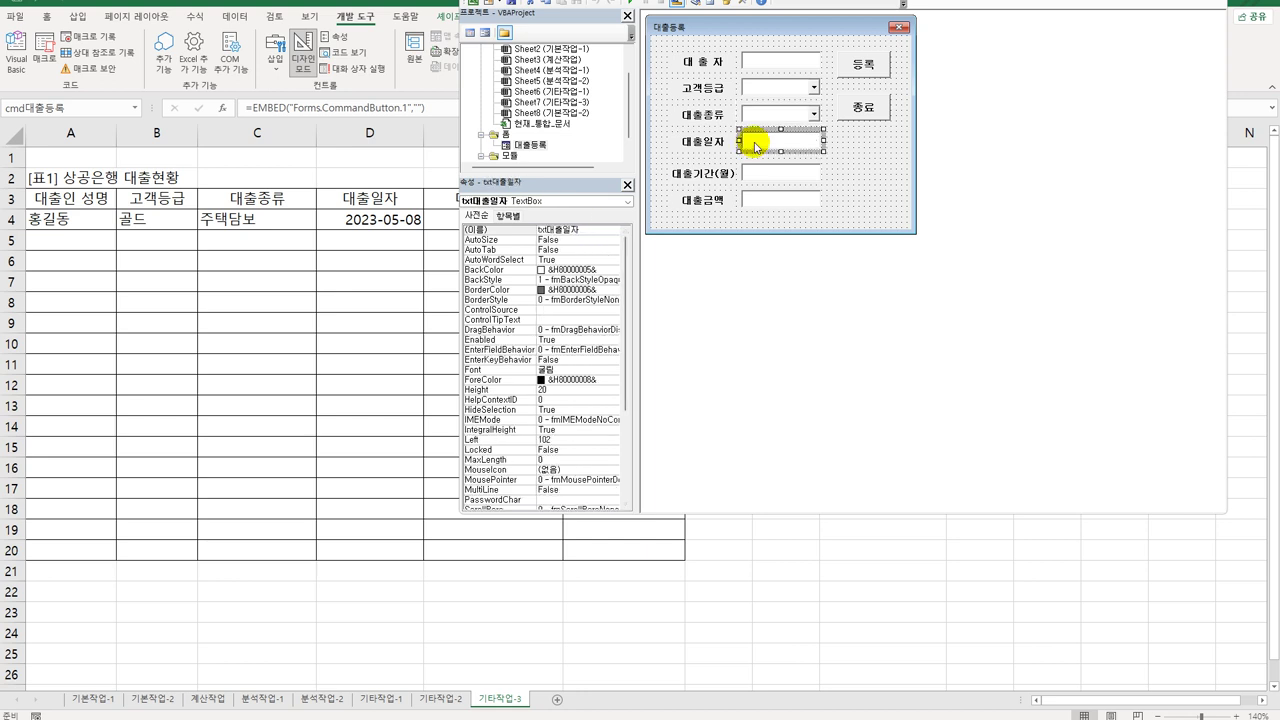
click(753, 173)
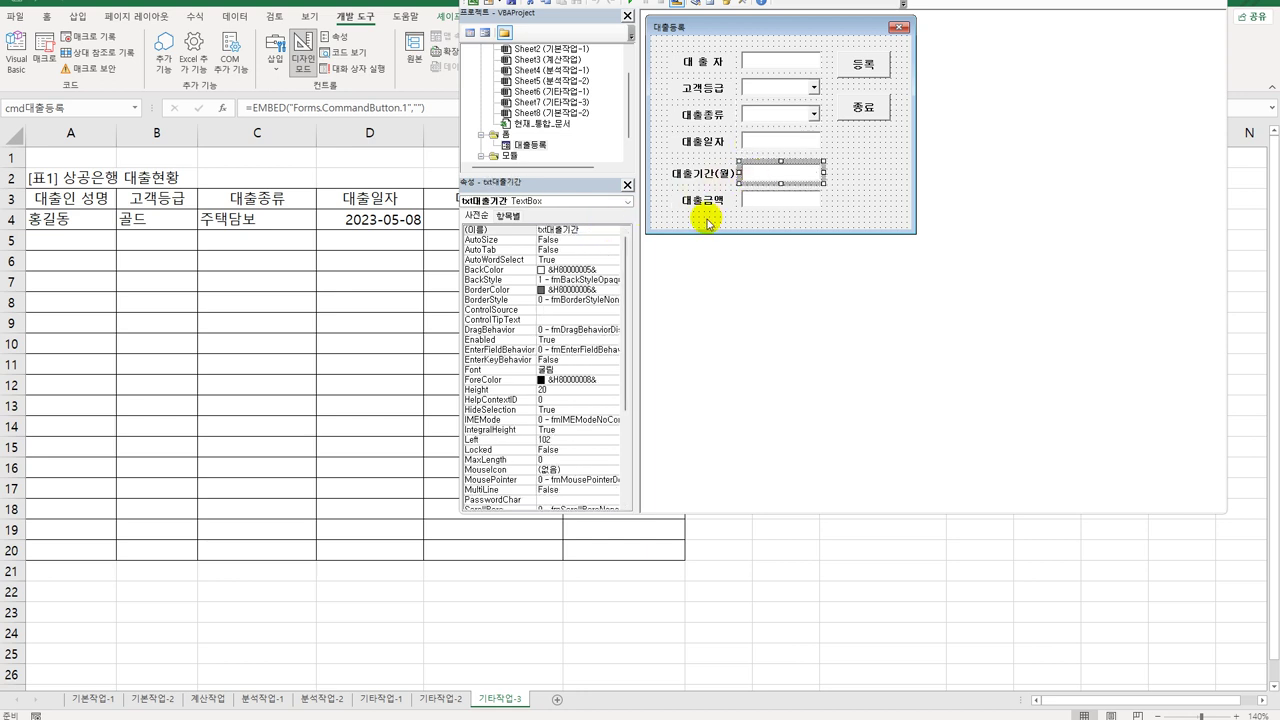
click(777, 202)
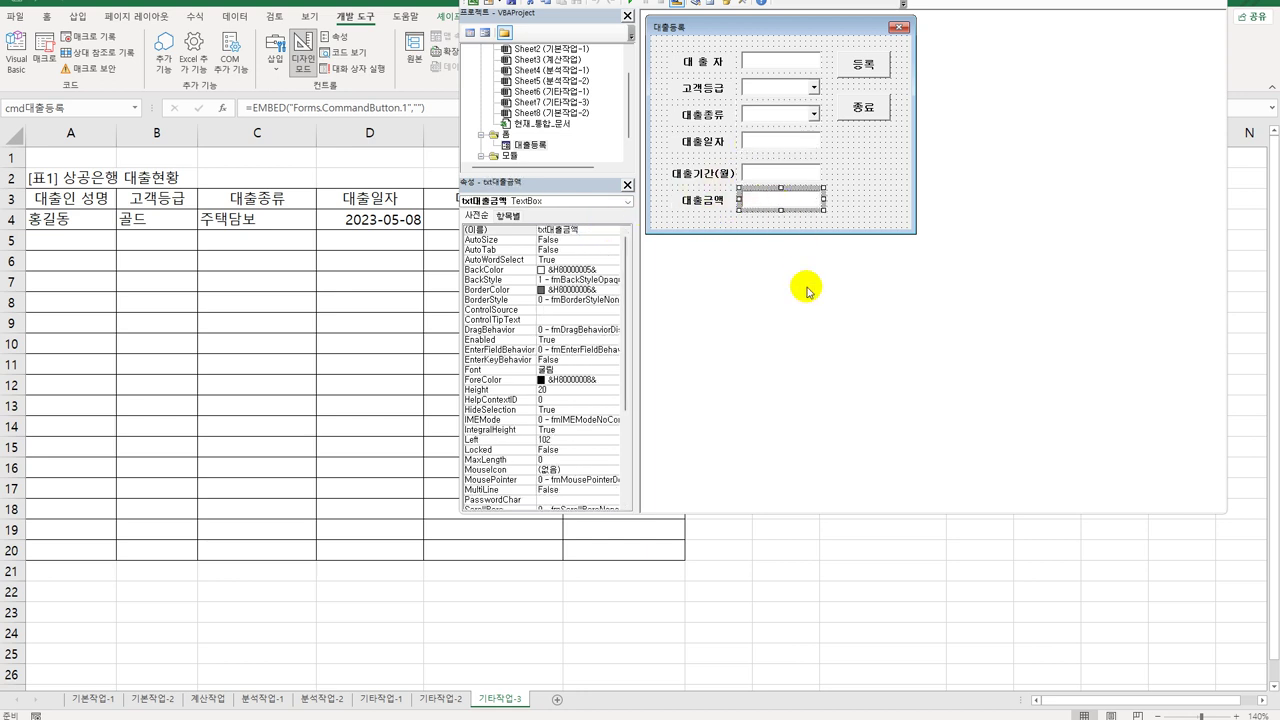
Create the Click event procedure for the form's 등록 button and leave a blank first line in it.
click(860, 64)
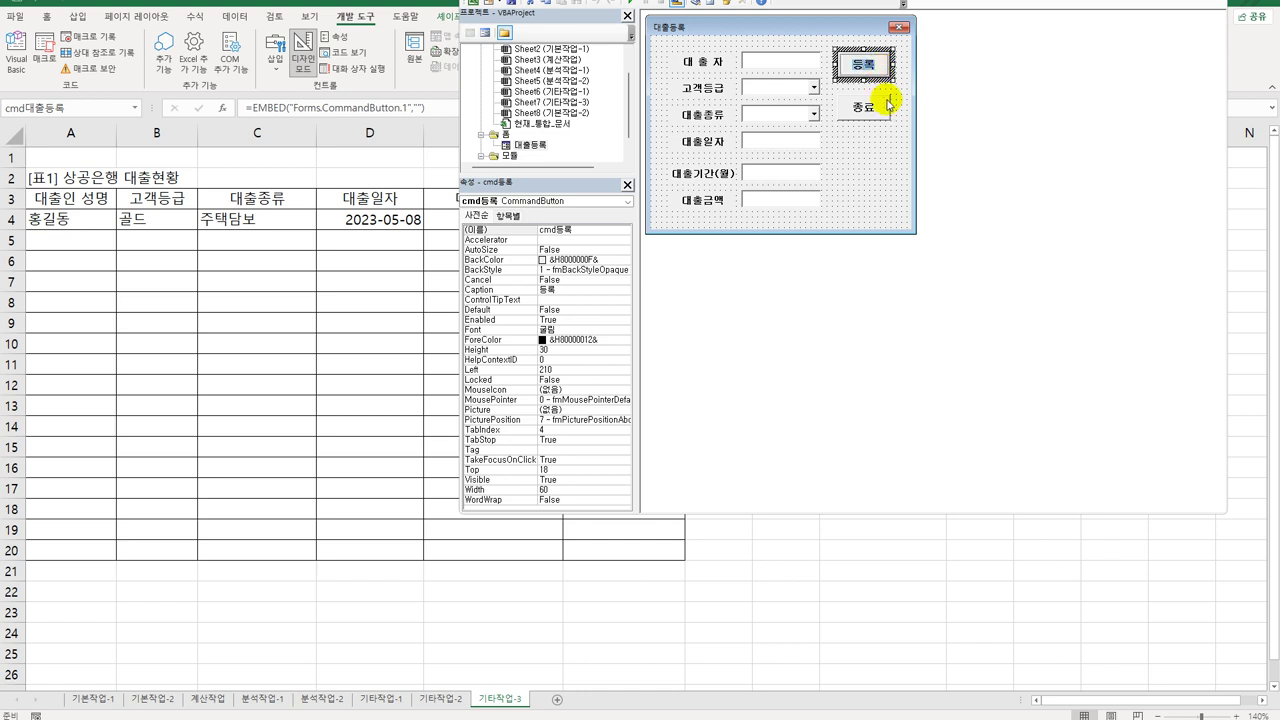
double_click(885, 68)
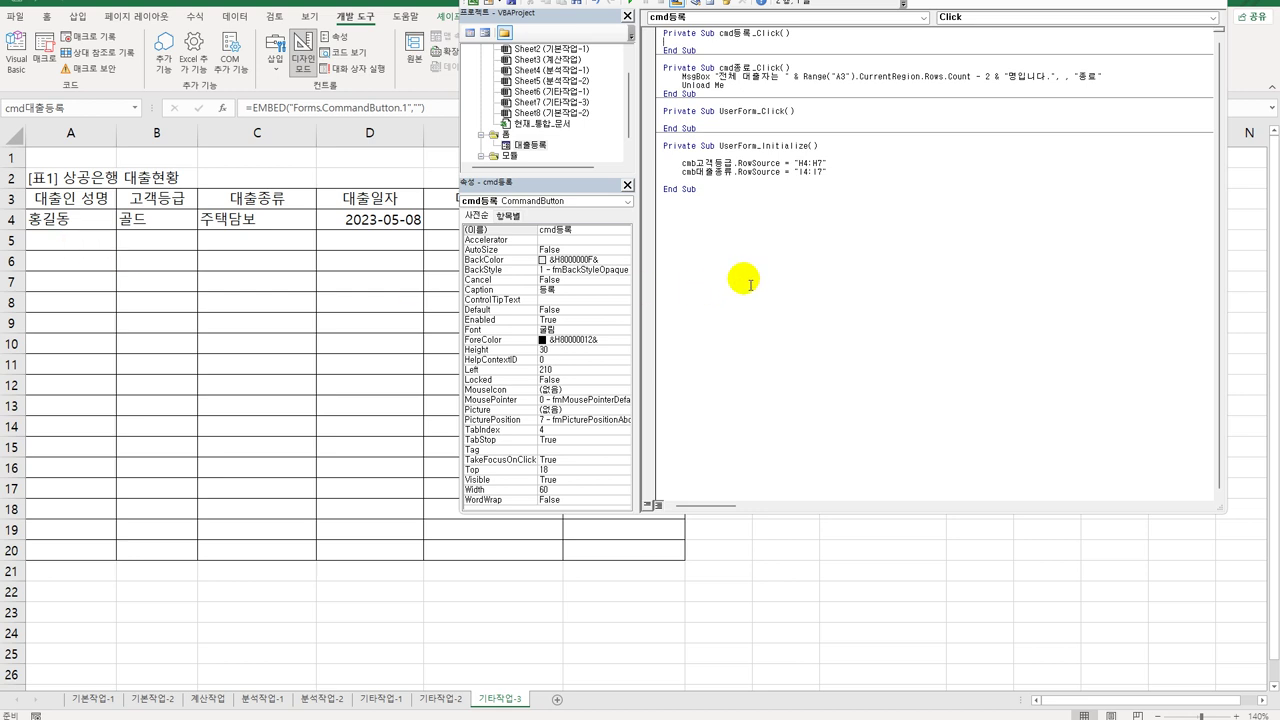
key(Tab)
key(Return)
In cmd등록_Click, assign i = Range("A3").CurrentRegion.Rows.Count + 2, followed by a blank line.
text(i = )
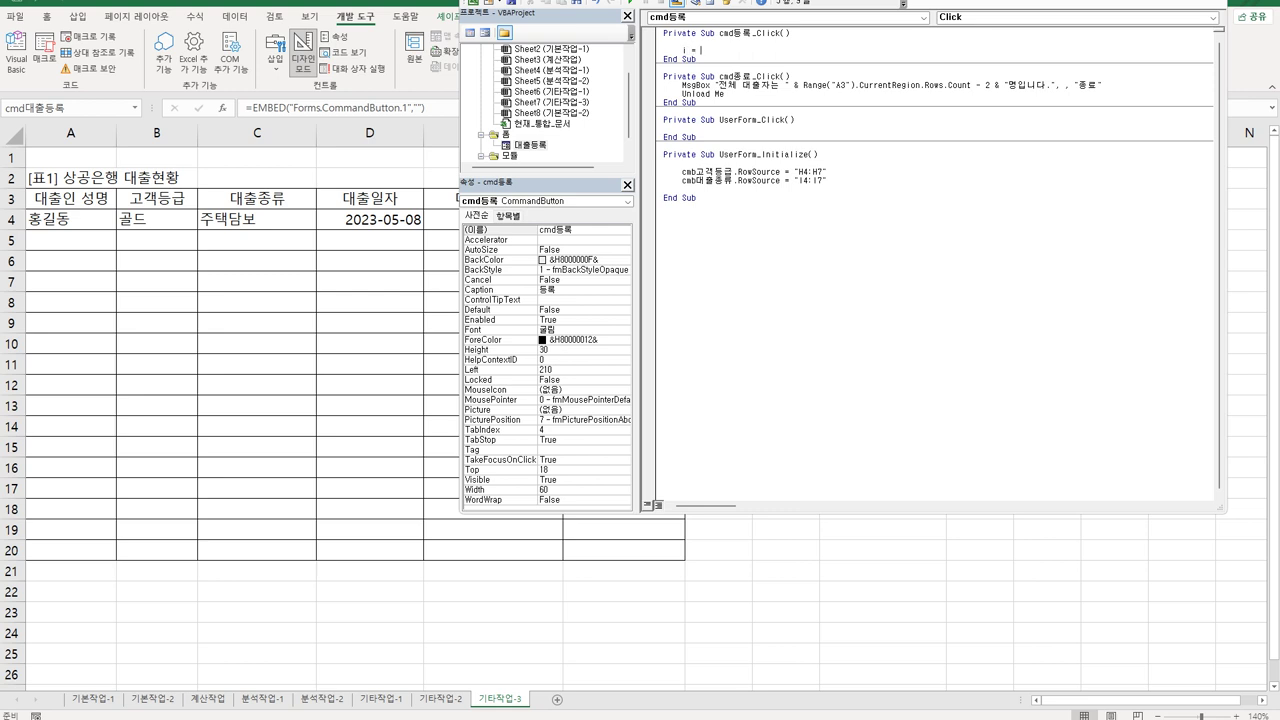
text(range("A)
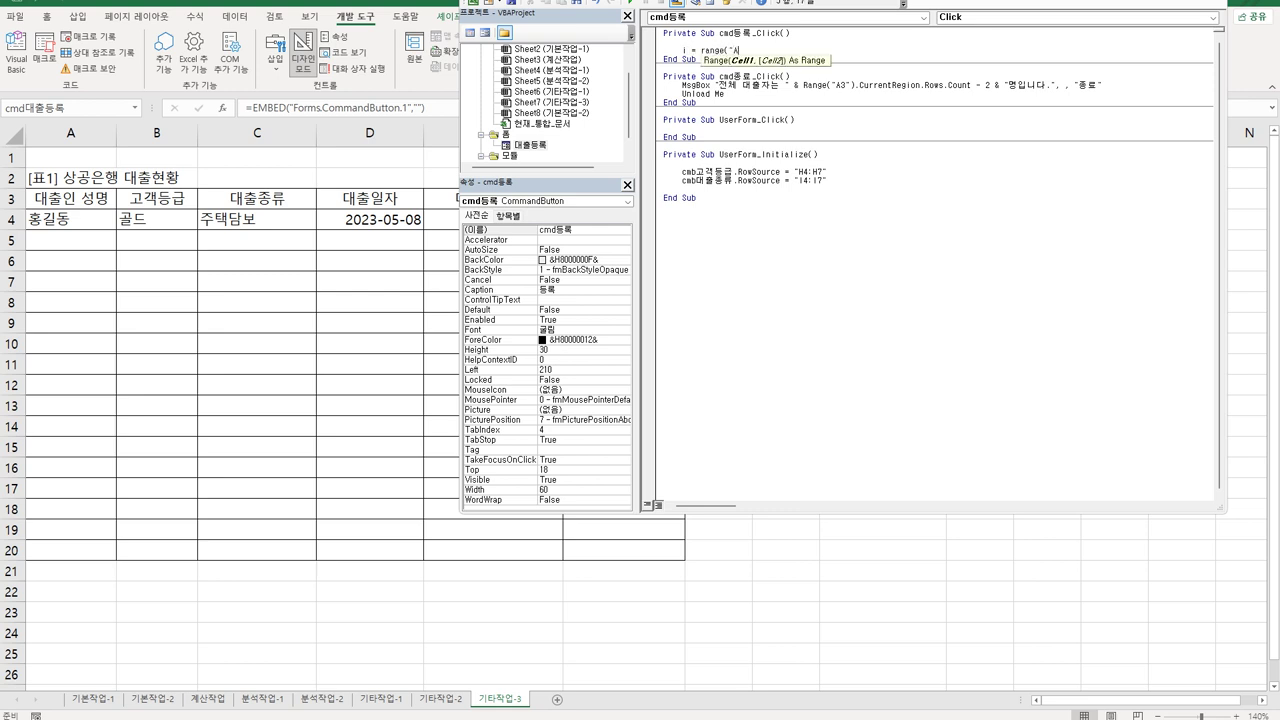
text(3").cu)
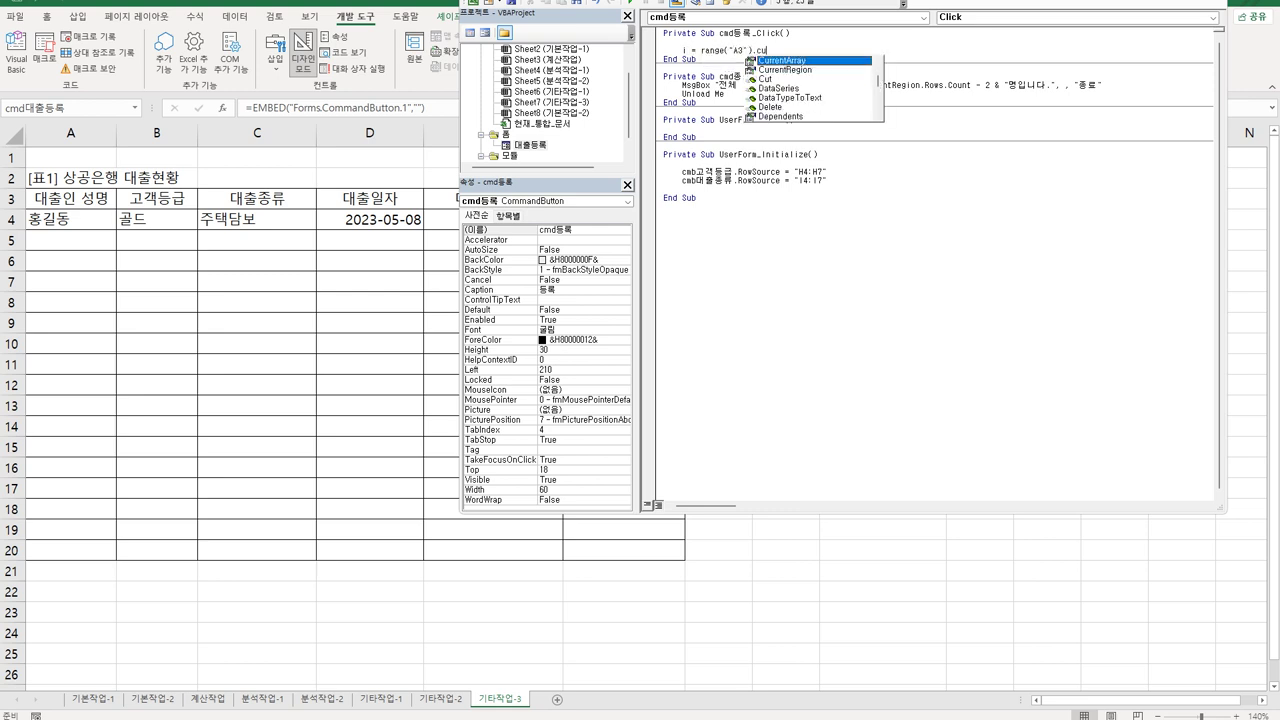
text(r)
key(Tab)
text(.ro)
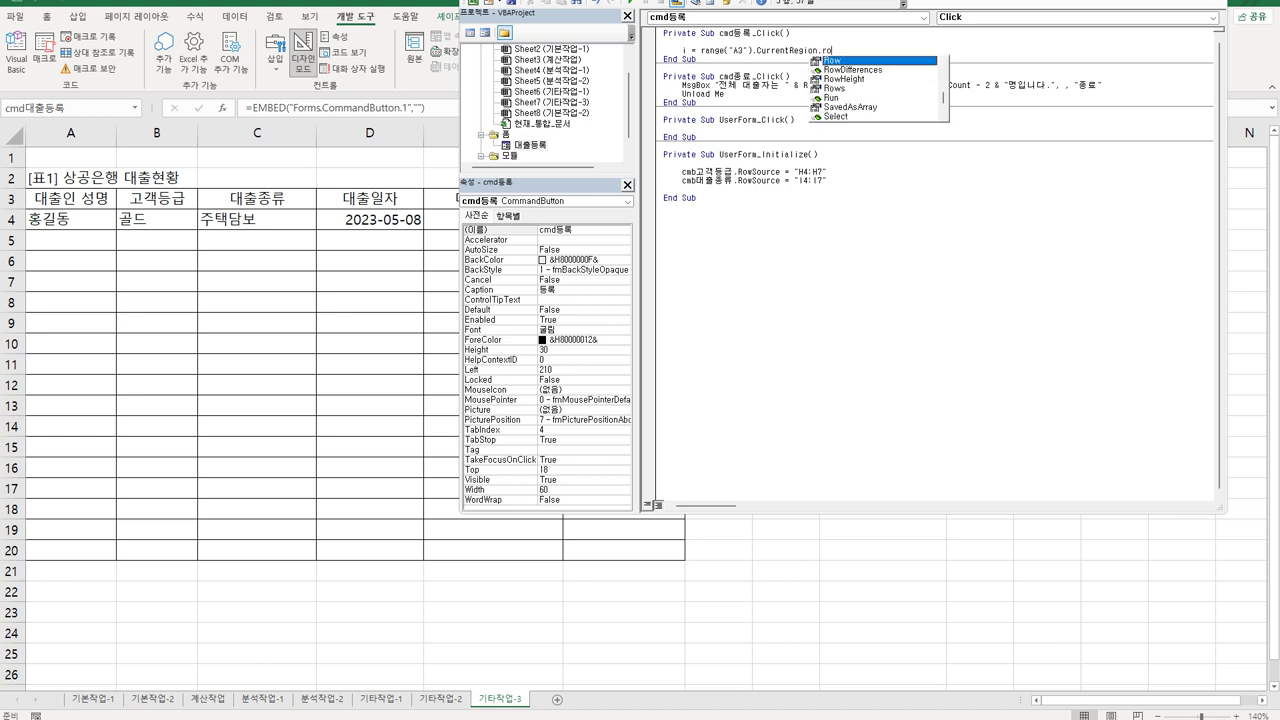
text(ws.count +)
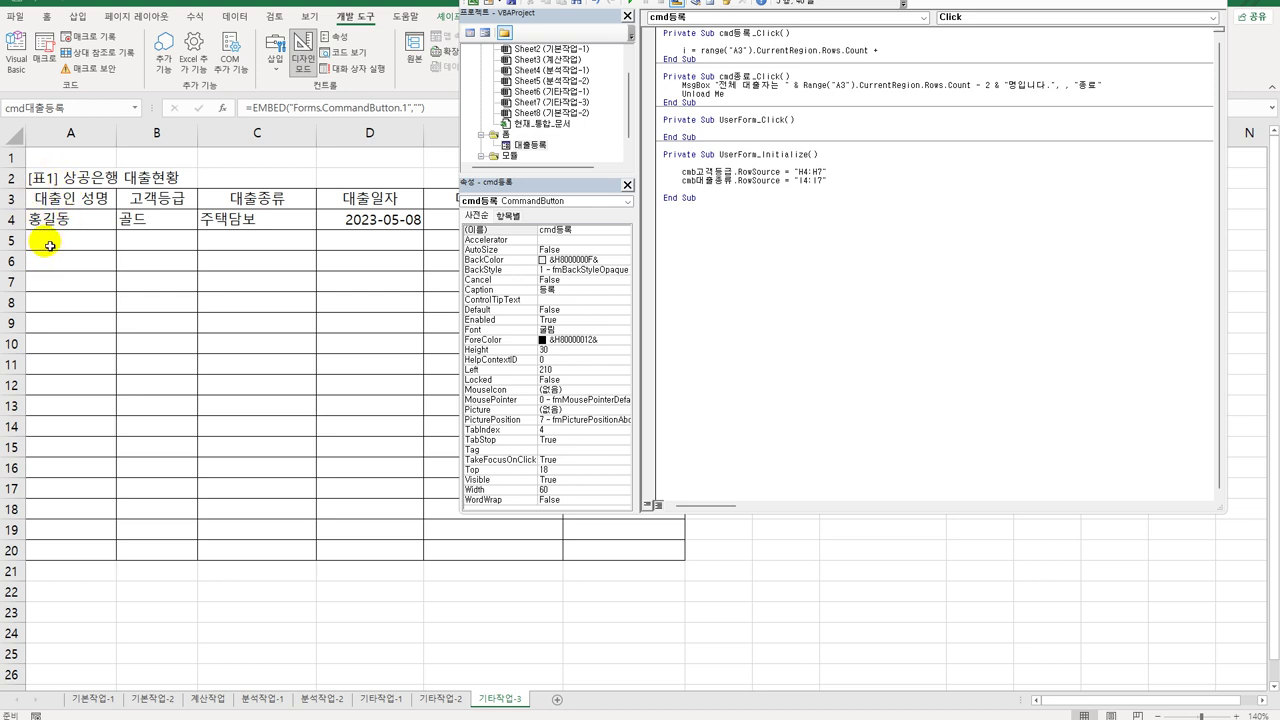
text(2)
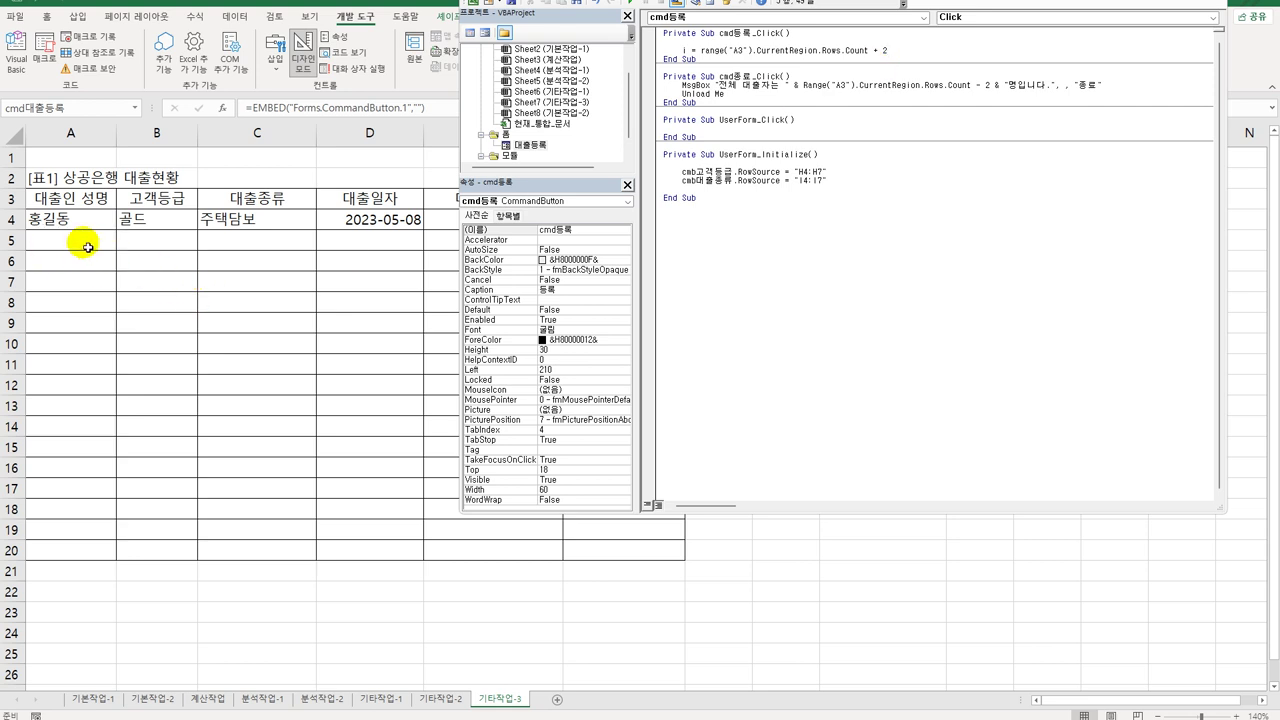
key(Return)
key(Return)
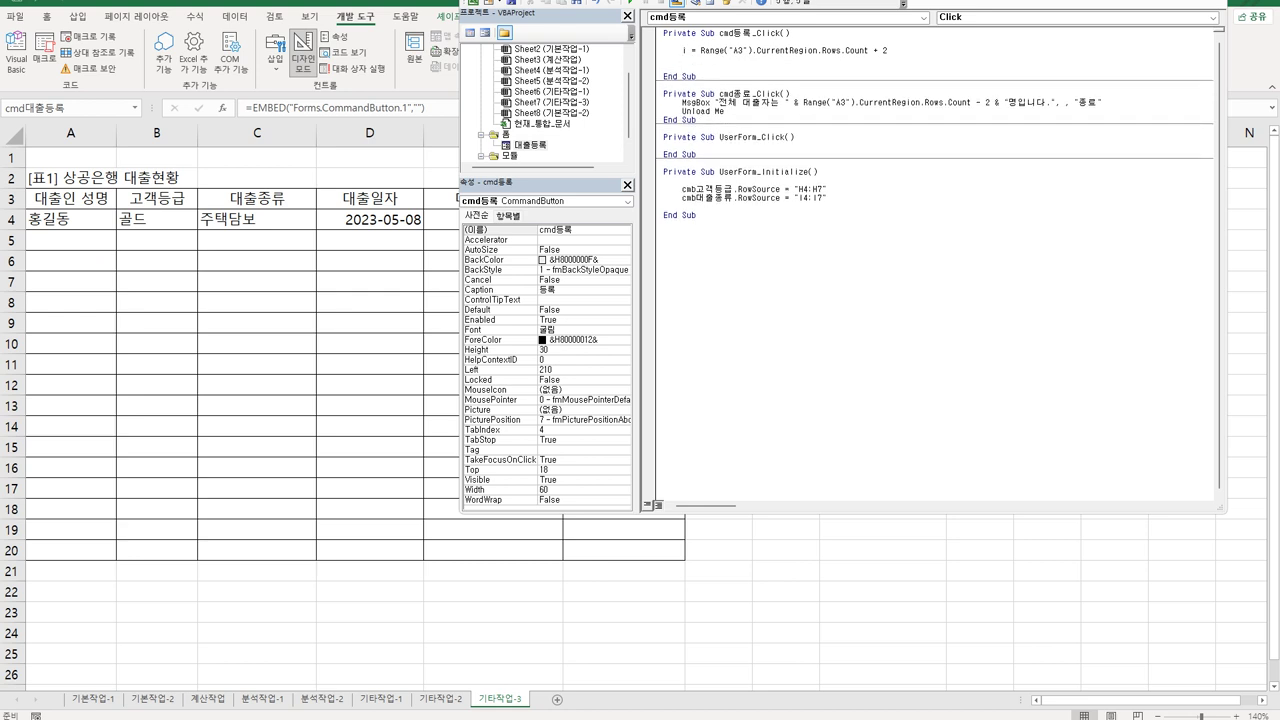
In cmd등록_Click, add the line Cells(i, 1) = txt대출자 below the row-number assignment.
text(cells(i)
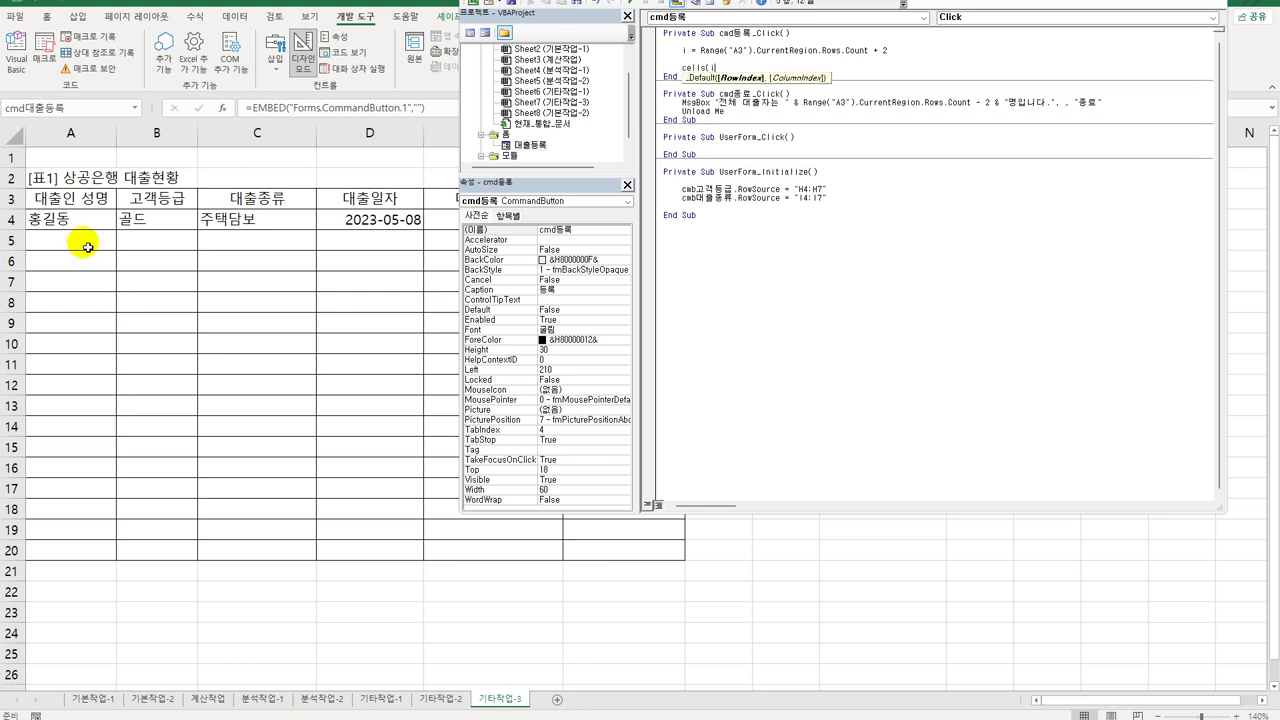
text(,2))
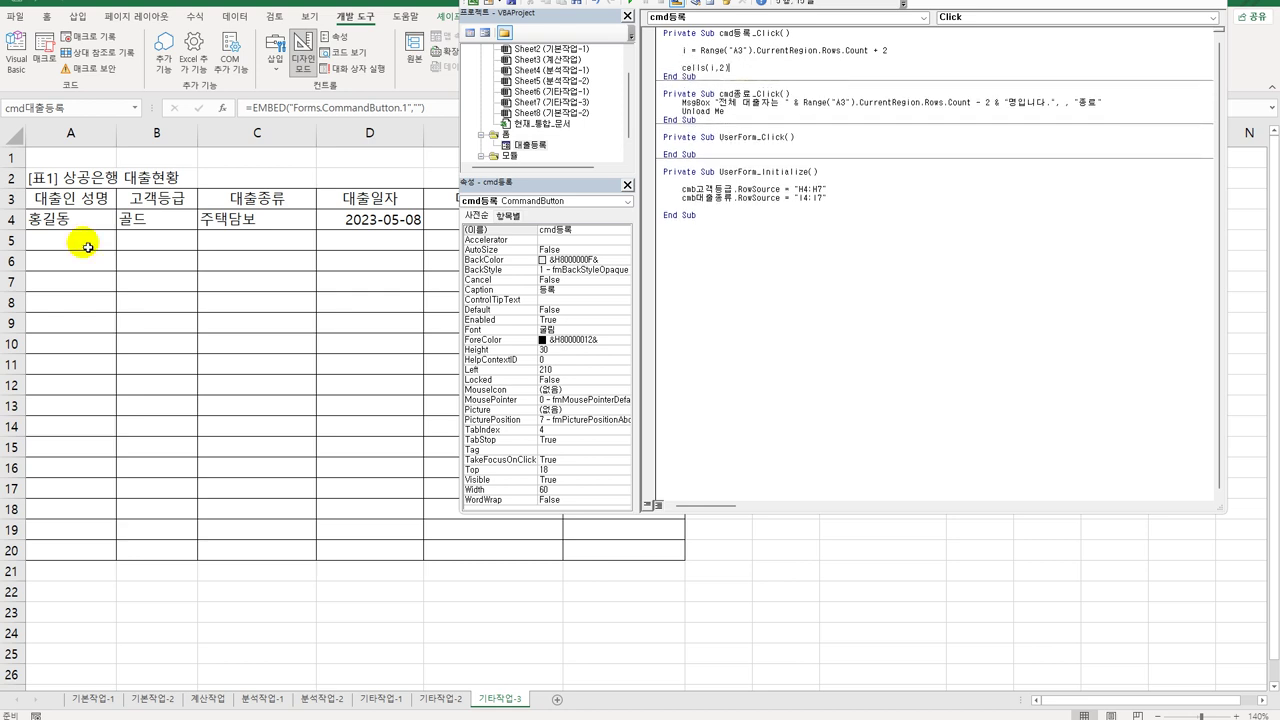
key(BackSpace)
key(BackSpace)
text(1) = txt)
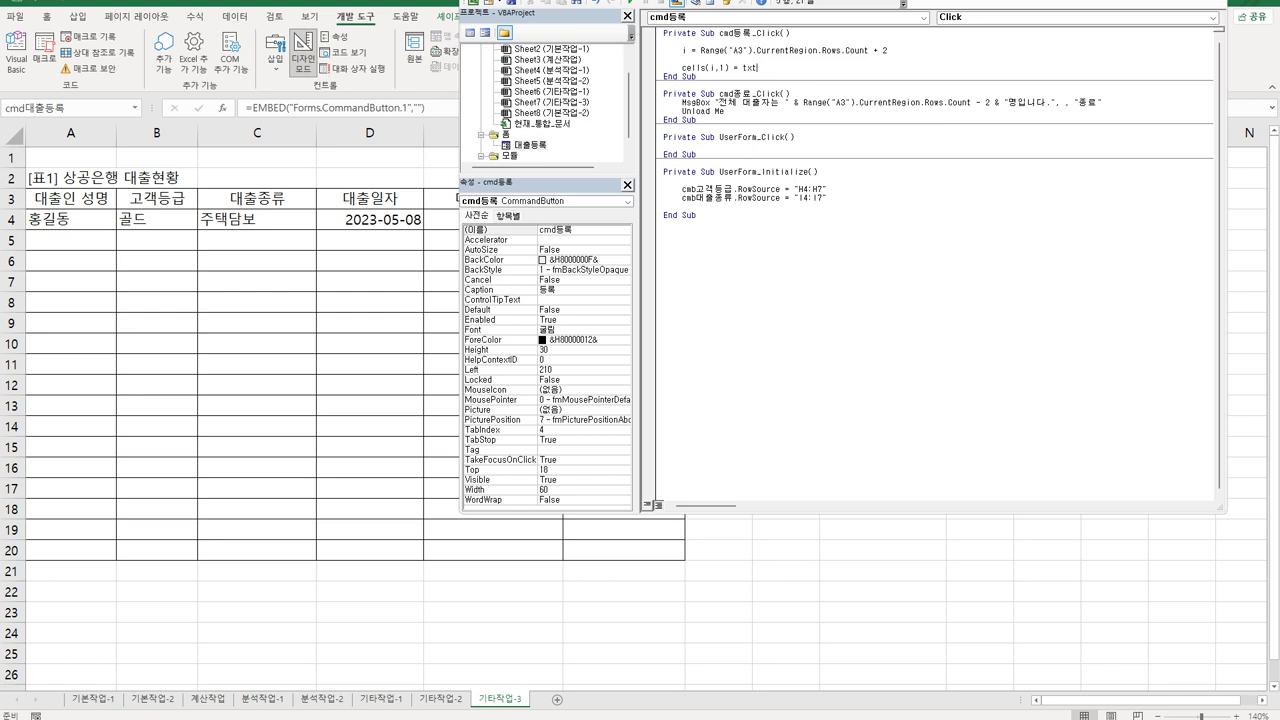
text(대출자)
key(Return)
Duplicate the Cells(i, 1) = txt대출자 line until there are six copies, each on its own line.
key(Up)
key(shift+End)
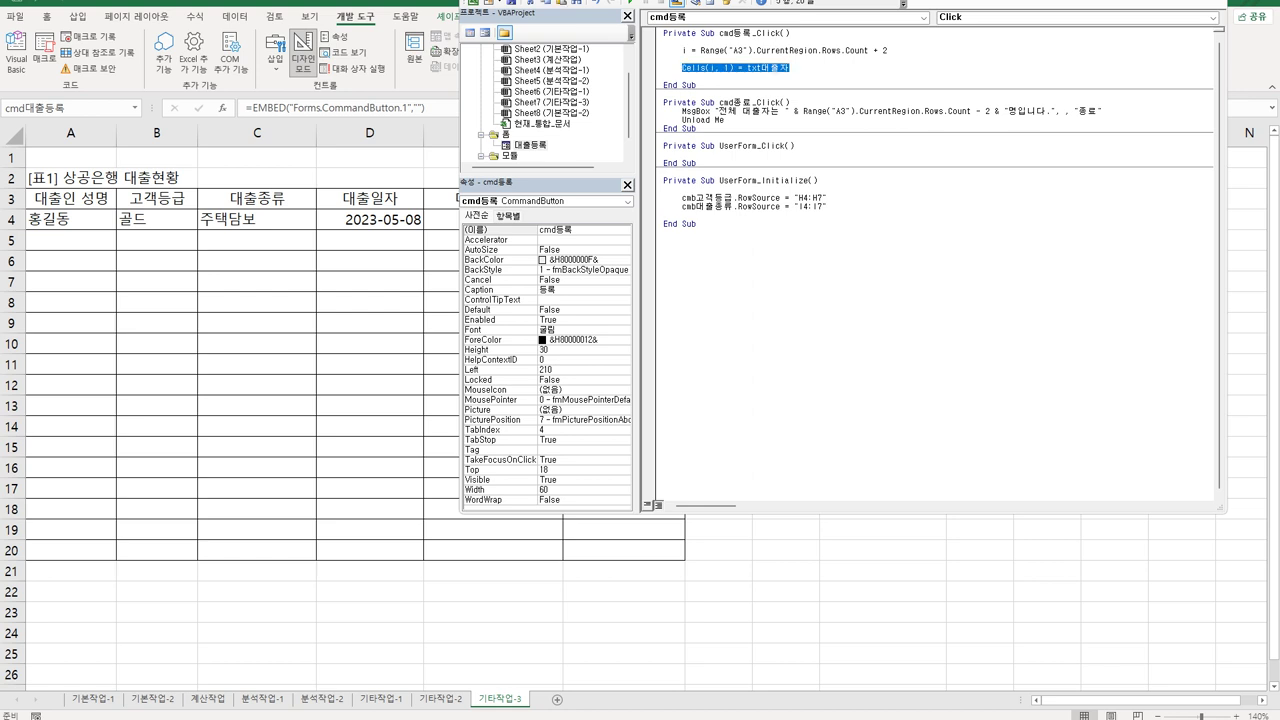
key(ctrl+c)
key(Down)
key(ctrl+v)
key(Return)
key(ctrl+v)
key(Return)
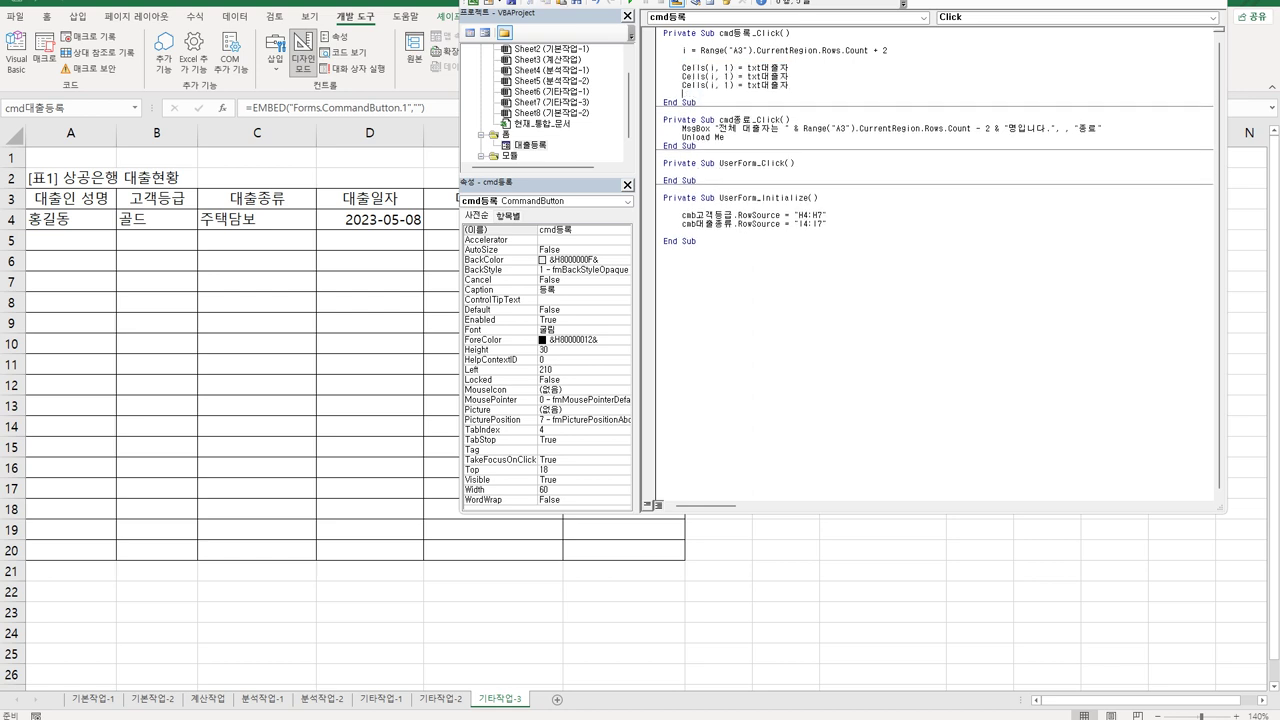
key(ctrl+v)
key(Return)
key(ctrl+v)
key(ctrl+v)
key(Return)
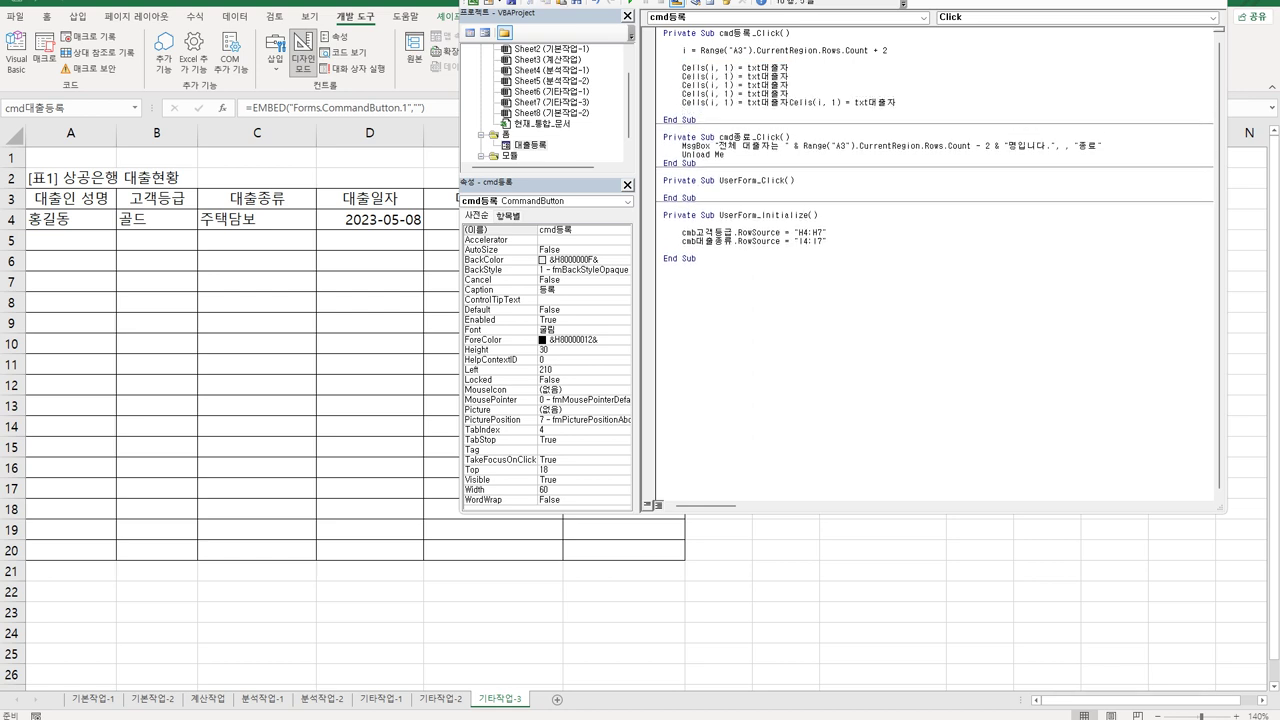
click(786, 102)
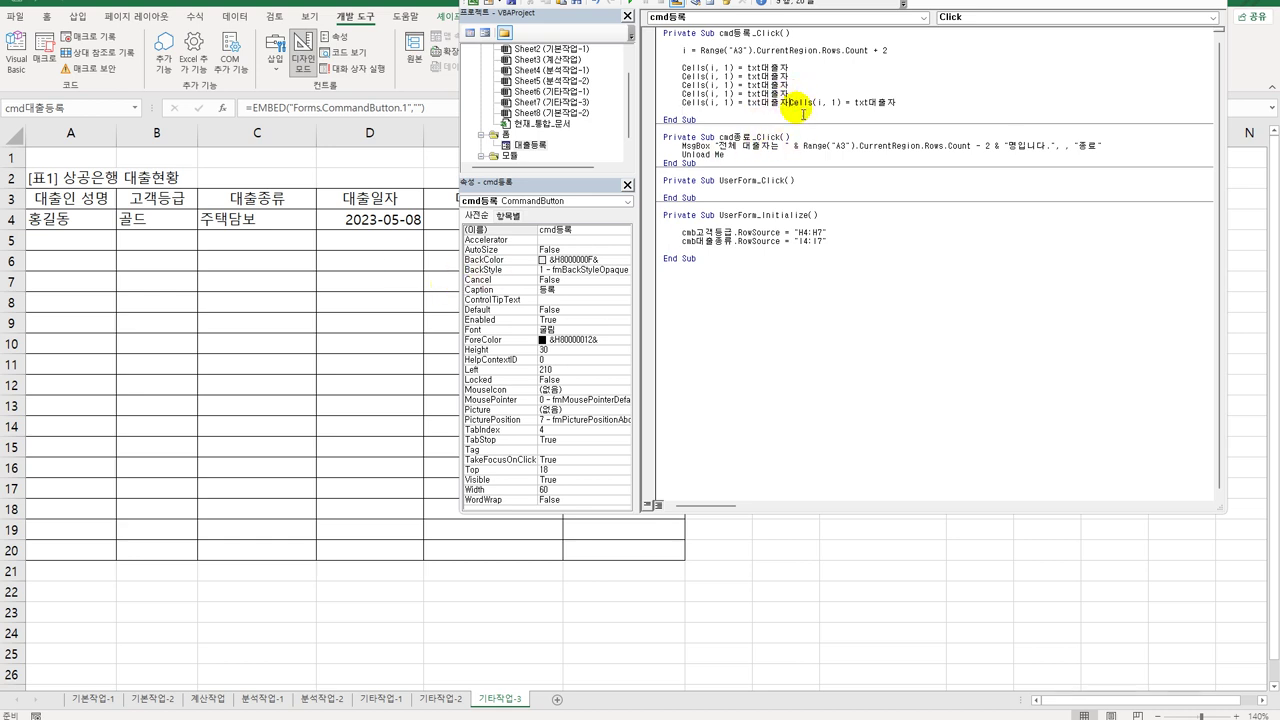
key(Return)
Change the column numbers in the second to sixth Cells lines to 2, 3, 4, 5 and 6.
double_click(727, 76)
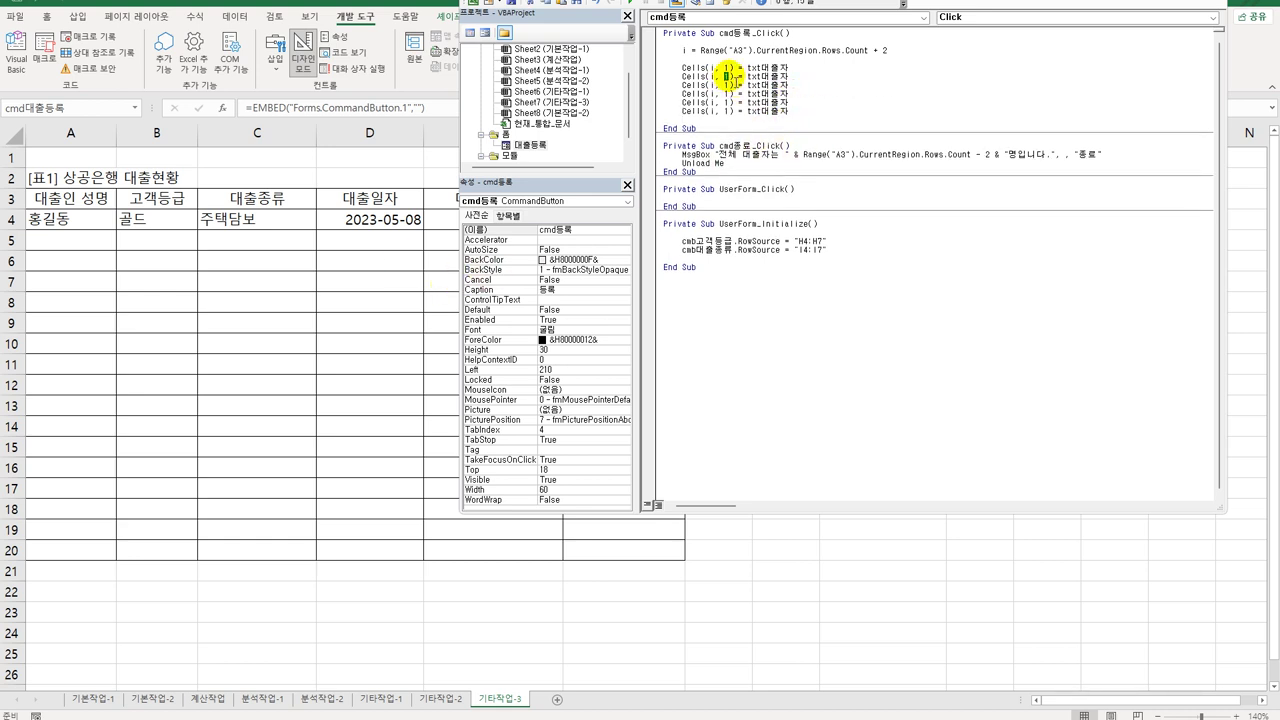
text(2)
double_click(727, 85)
text(3)
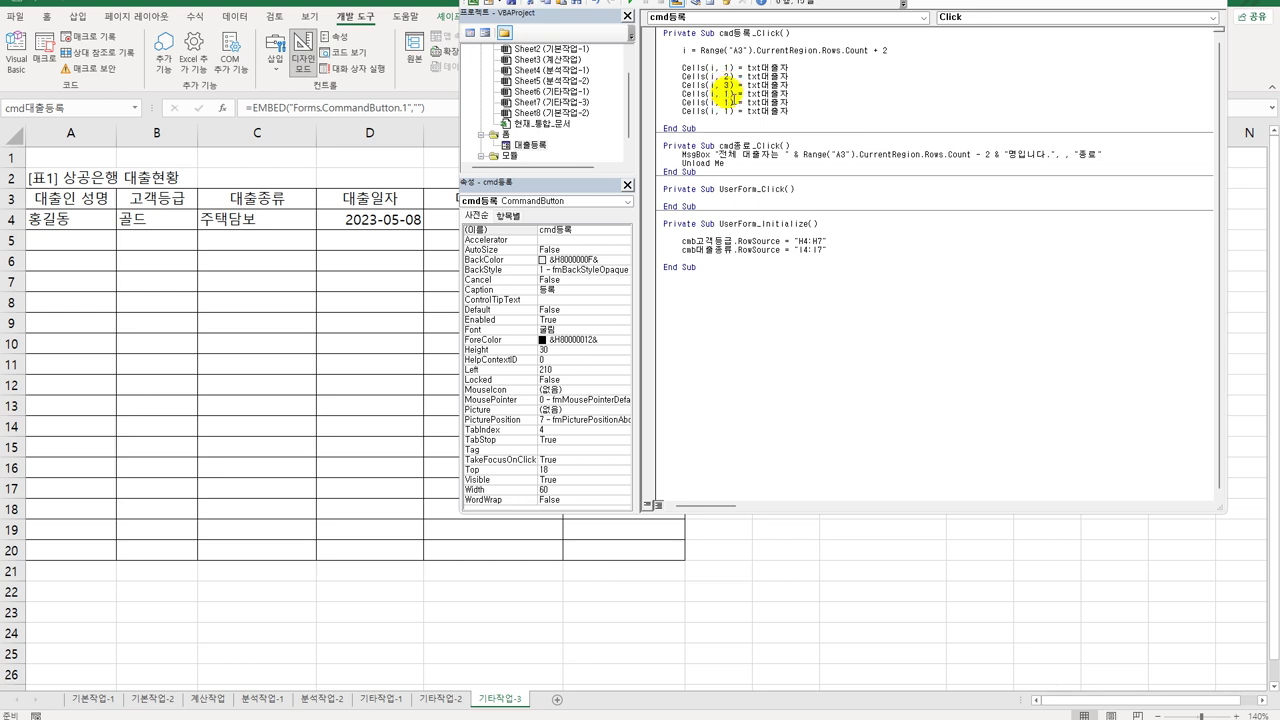
double_click(727, 94)
text(4)
double_click(727, 102)
text(5)
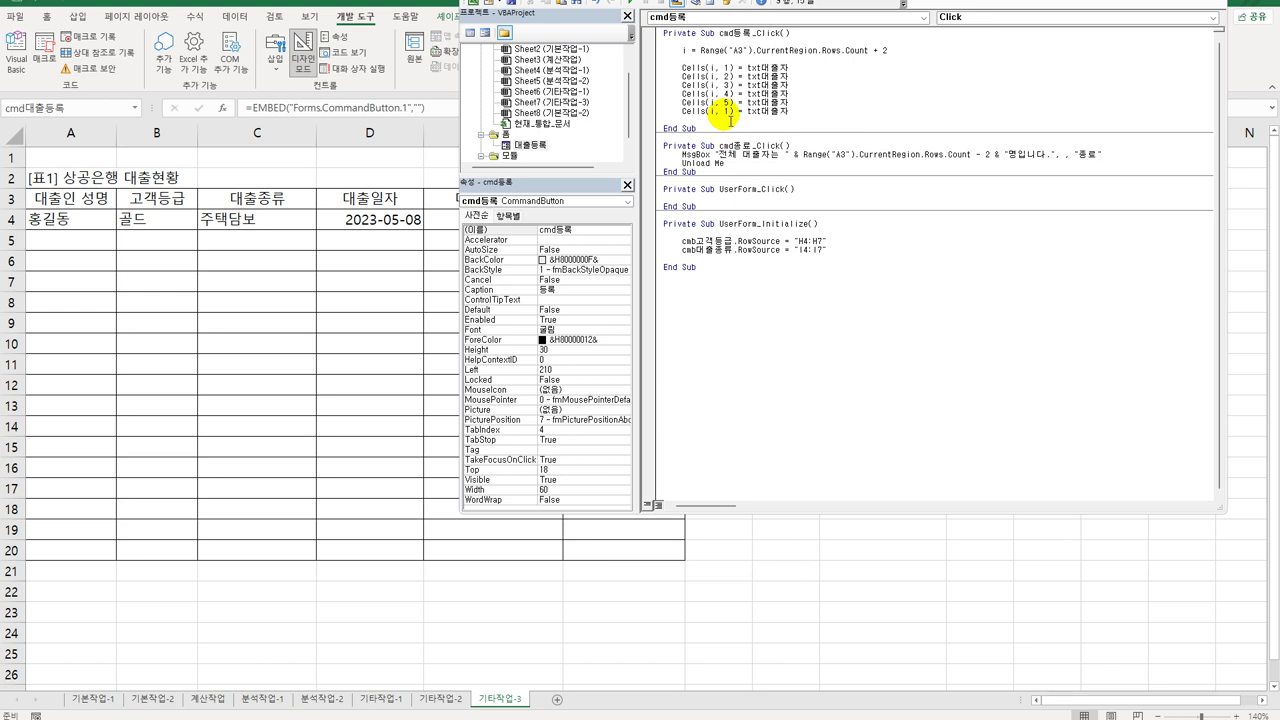
double_click(714, 111)
text(6)
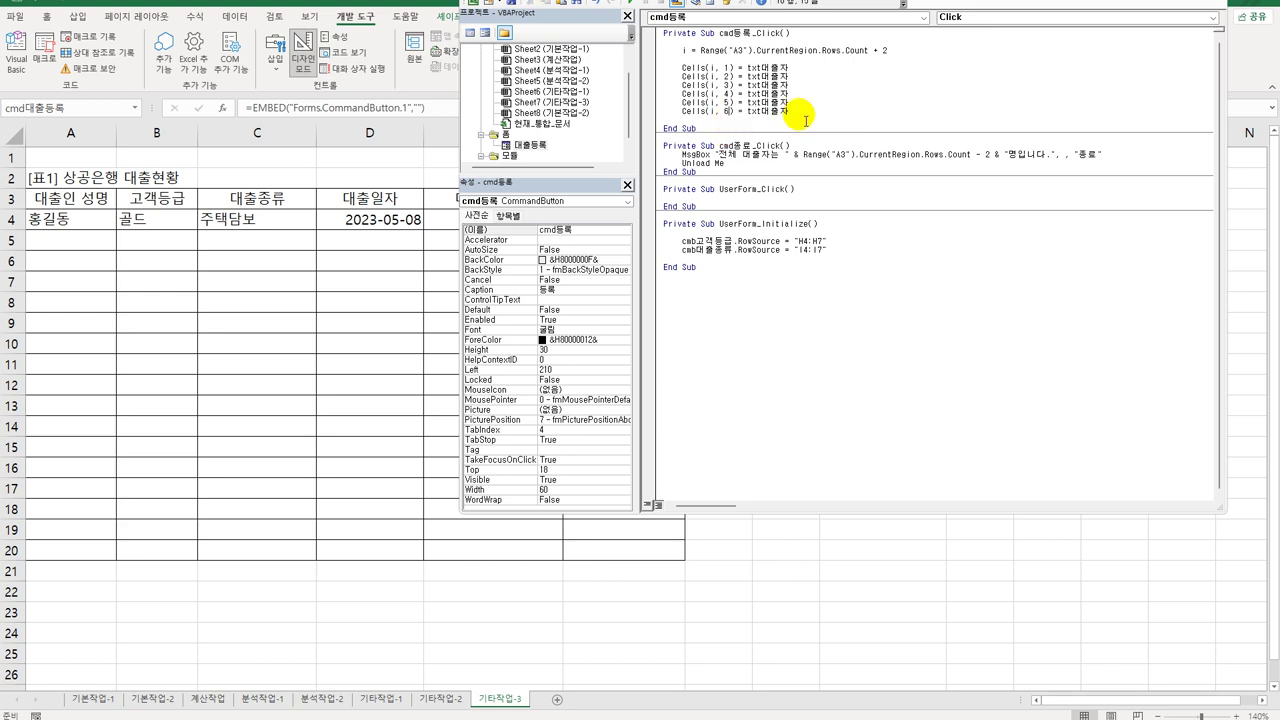
click(805, 114)
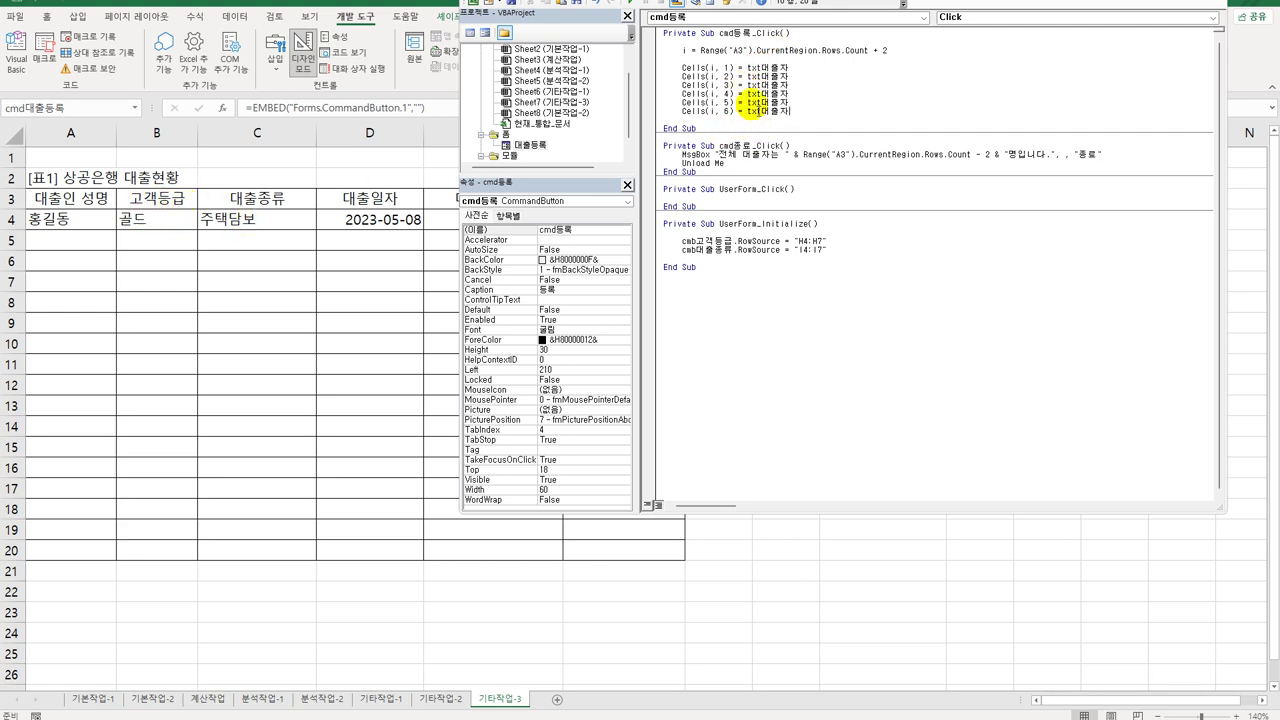
Assign cmb고객등급.Value to Cells(i, 2) and append .Value to txt대출자 in the Cells(i, 1) line.
double_click(760, 77)
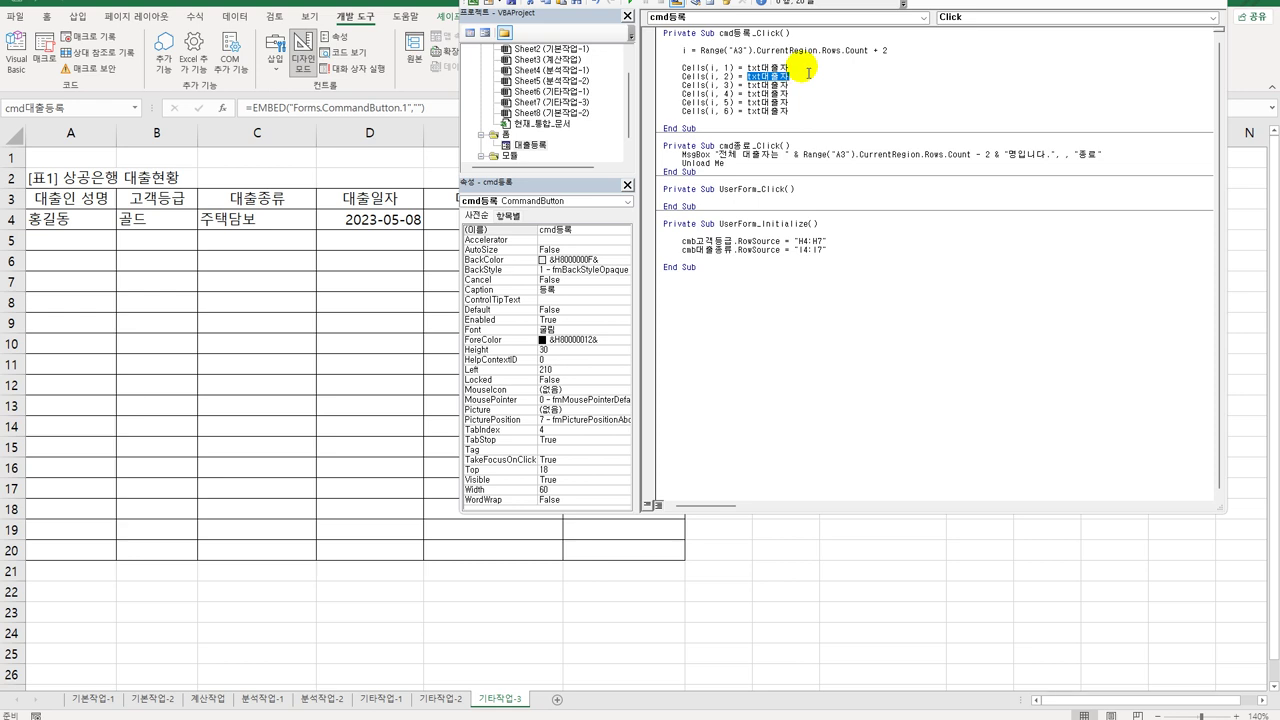
text(cmb)
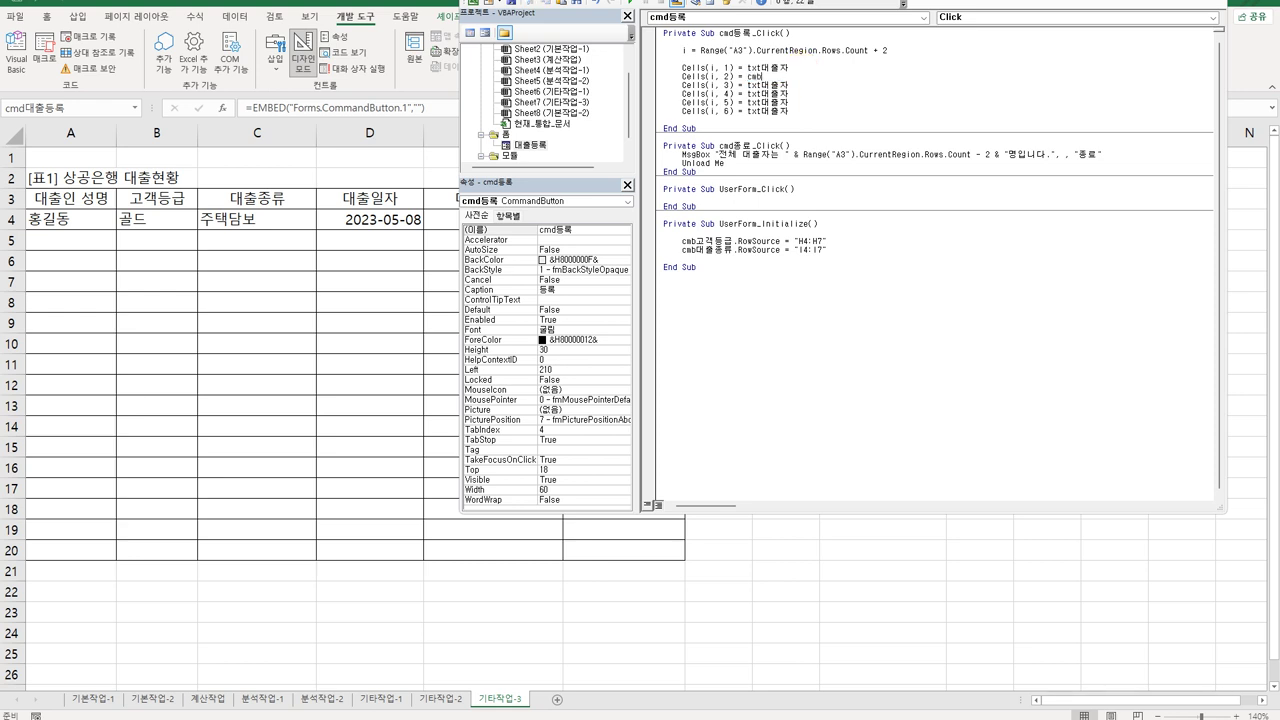
text(고객등급.va)
key(Tab)
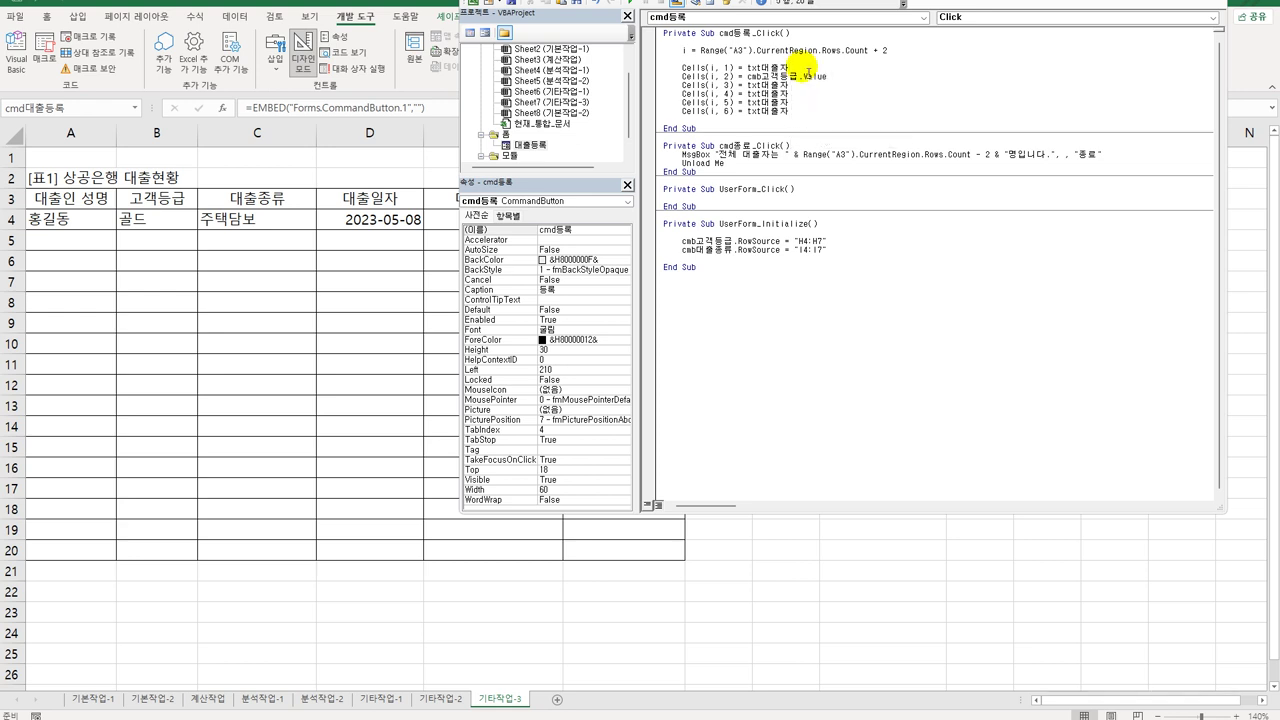
click(790, 67)
text(.v)
key(Tab)
Replace the control assigned to Cells(i, 3) with cmb대출종류.Value.
key(shift+Left)
key(shift+Left)
key(shift+Left)
key(shift+Left)
key(shift+Left)
key(shift+Left)
text(ㅊ)
key(BackSpace)
text(cmb)
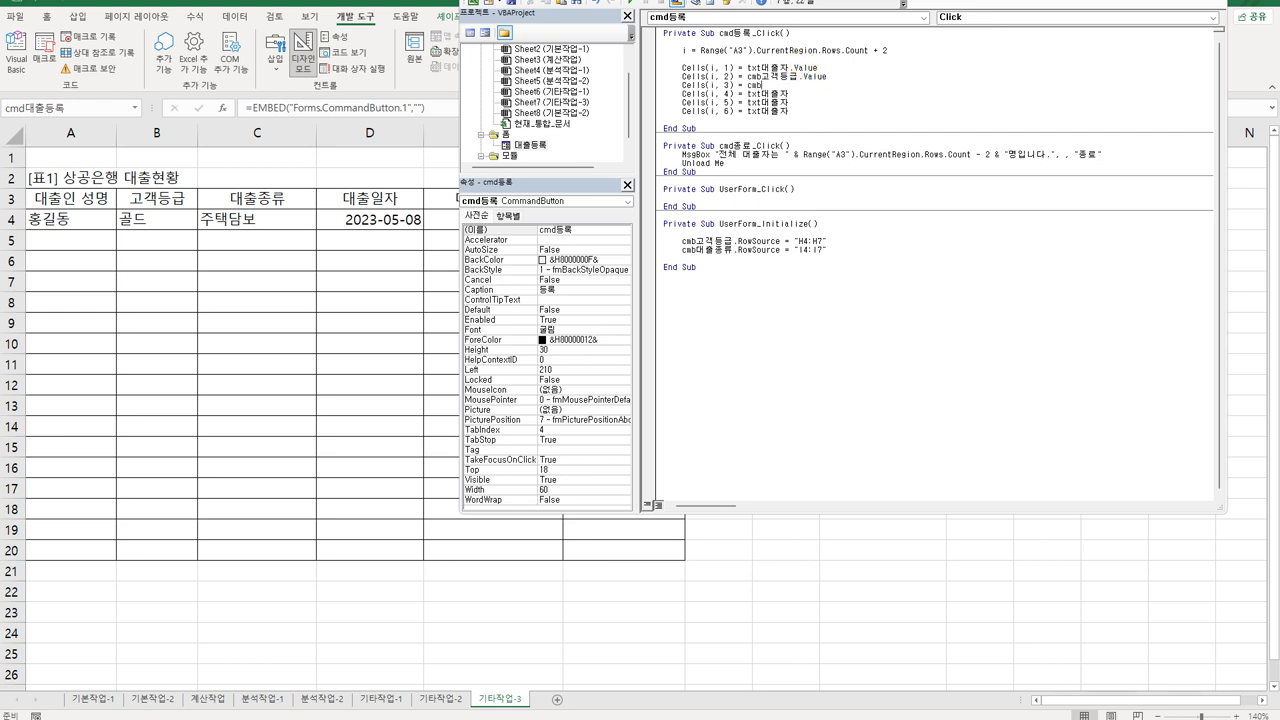
text(대출종류.Value)
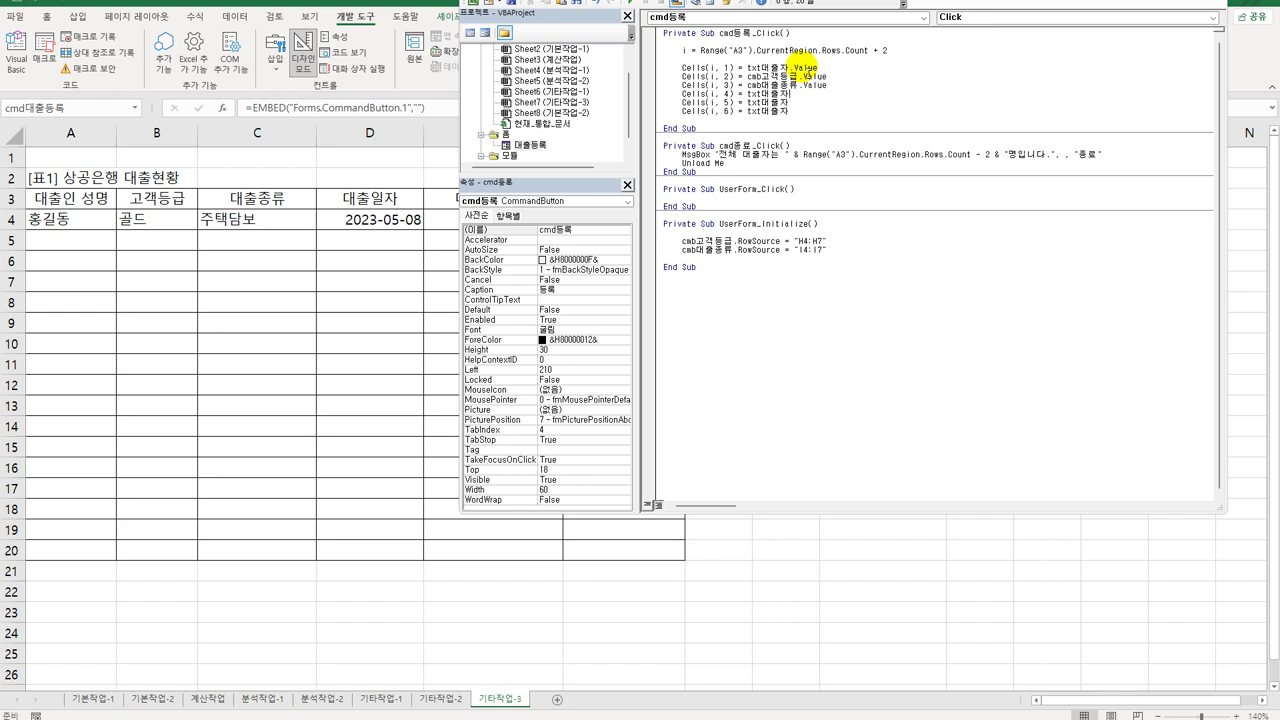
Change the control assigned to Cells(i, 4) to txt대출일자.
key(shift+Left)
key(shift+Left)
key(shift+Left)
text(대출일자)
key(Down)
Check the input controls in the 대출등록 form design, then assign Val(txt대출기간) to Cells(i, 5) in cmd등록_Click.
double_click(527, 145)
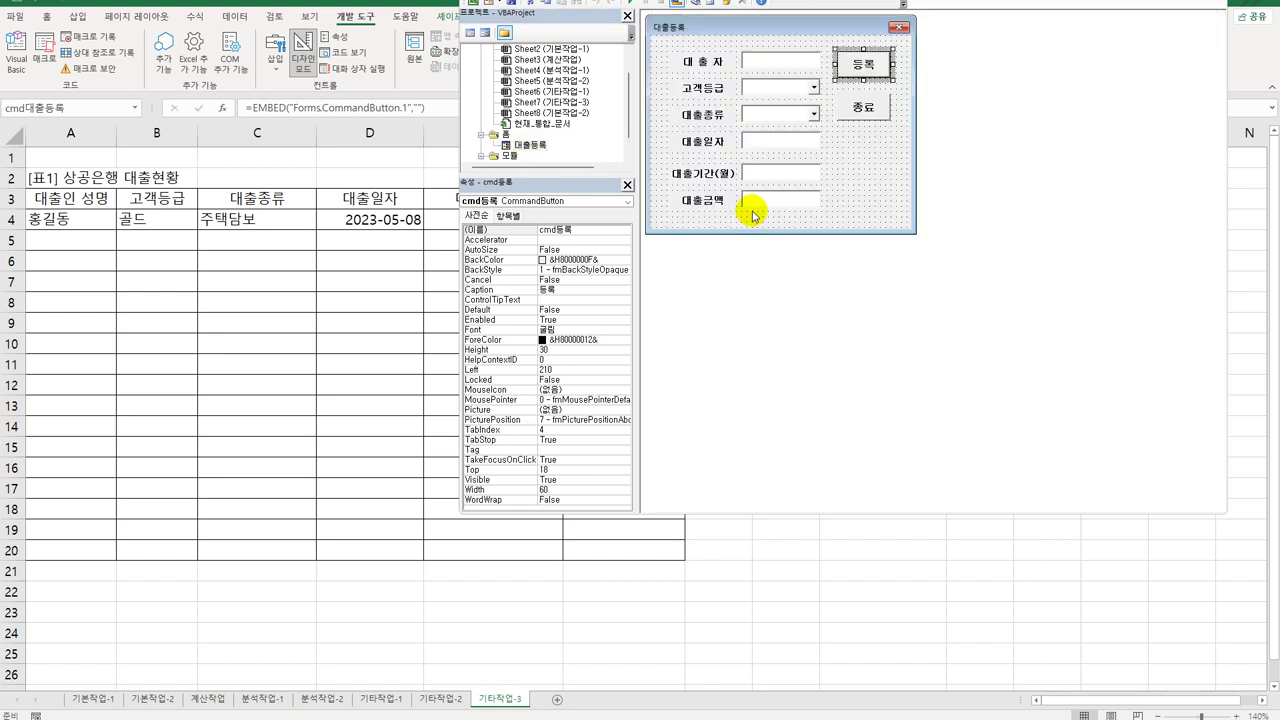
double_click(884, 56)
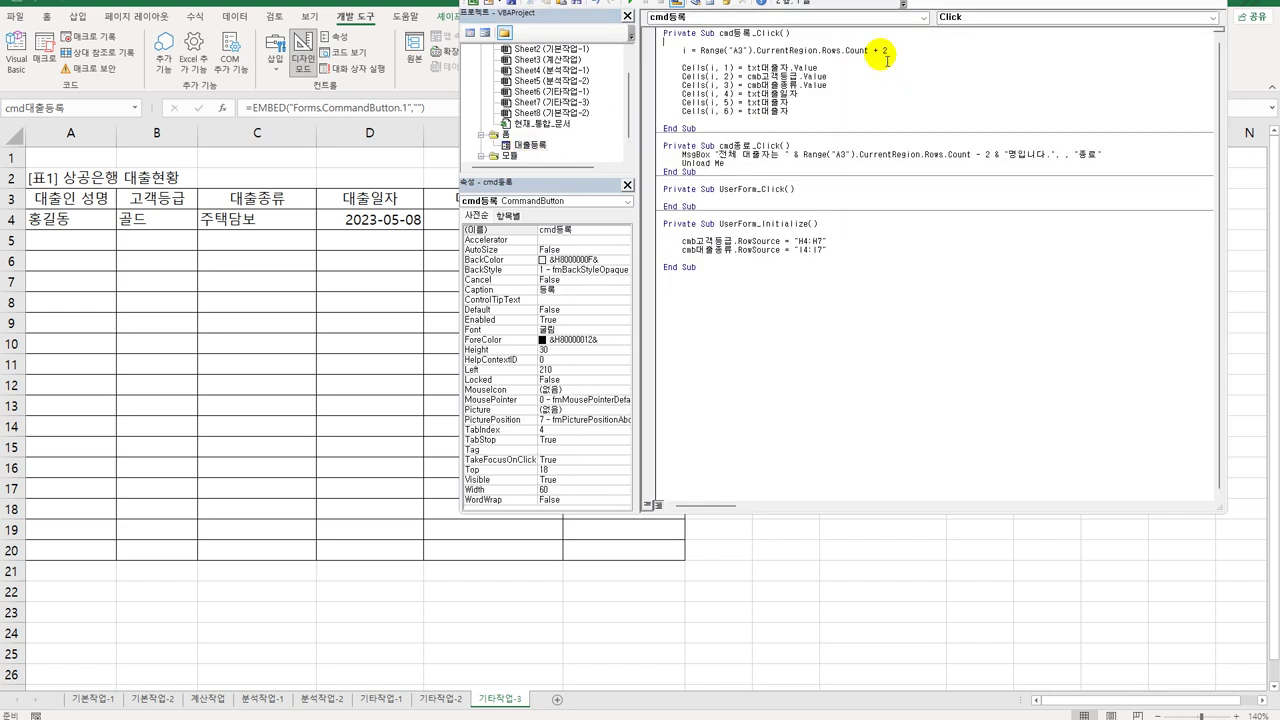
click(745, 103)
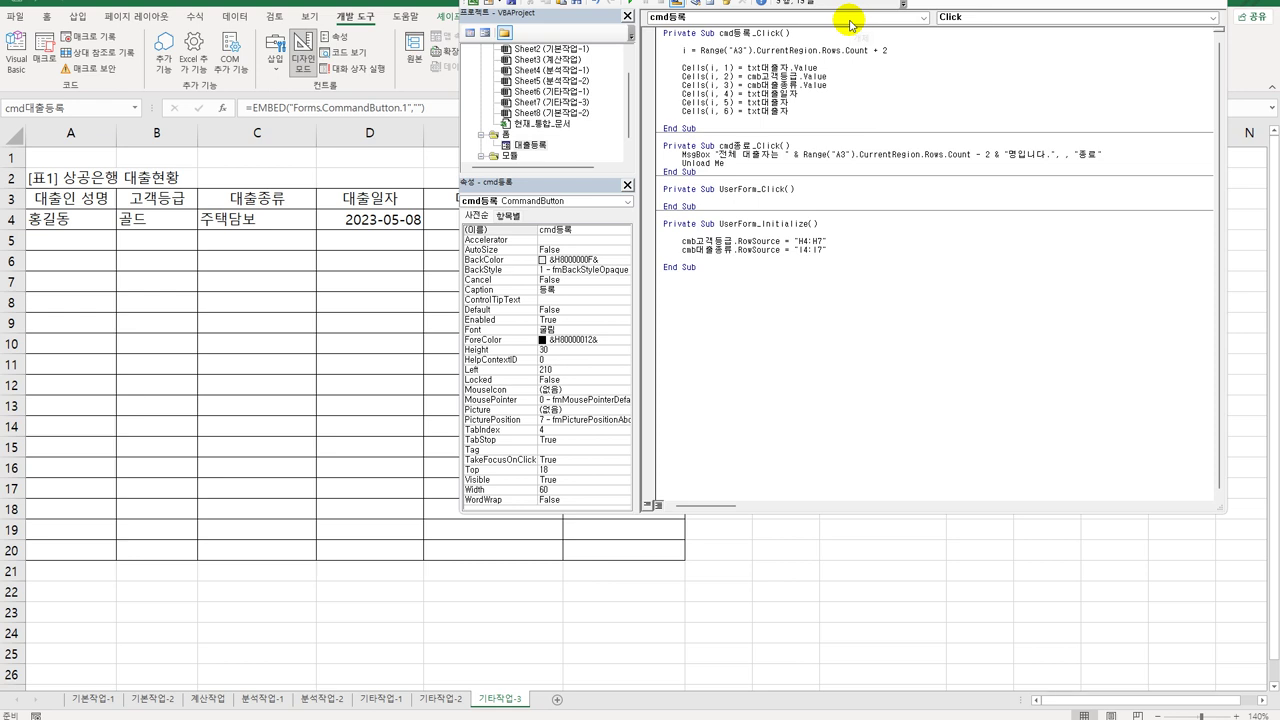
key(shift+End)
text(대금)
key(ctrl+Left)
text(ㄱ)
key(BackSpace)
text(val()
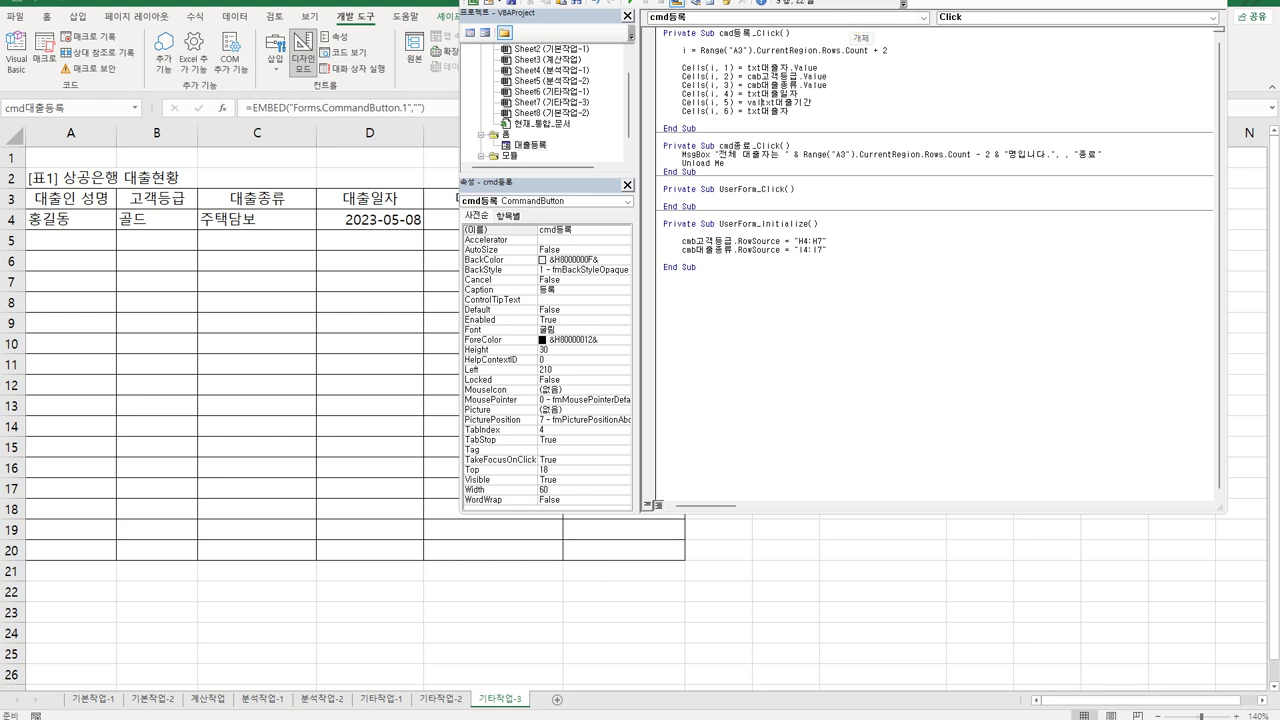
text())
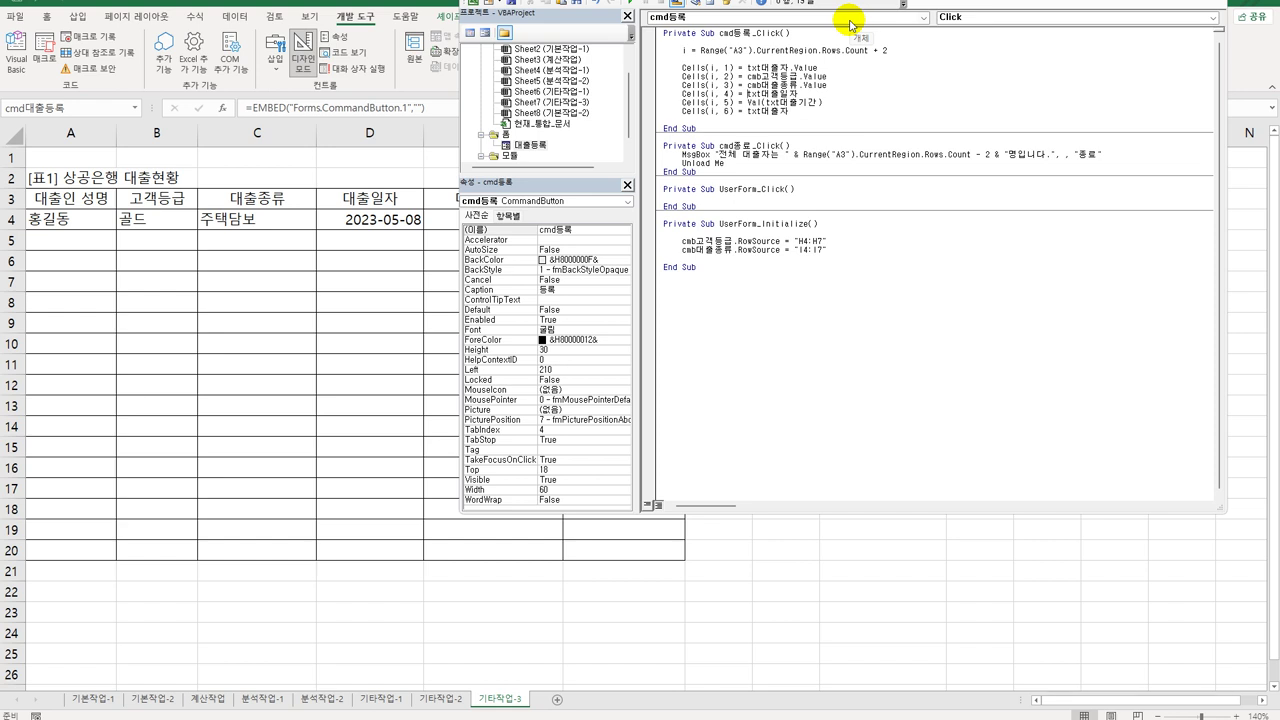
Wrap the txt대출일자 value assigned to Cells(i, 4) in the CDate function.
text(c)
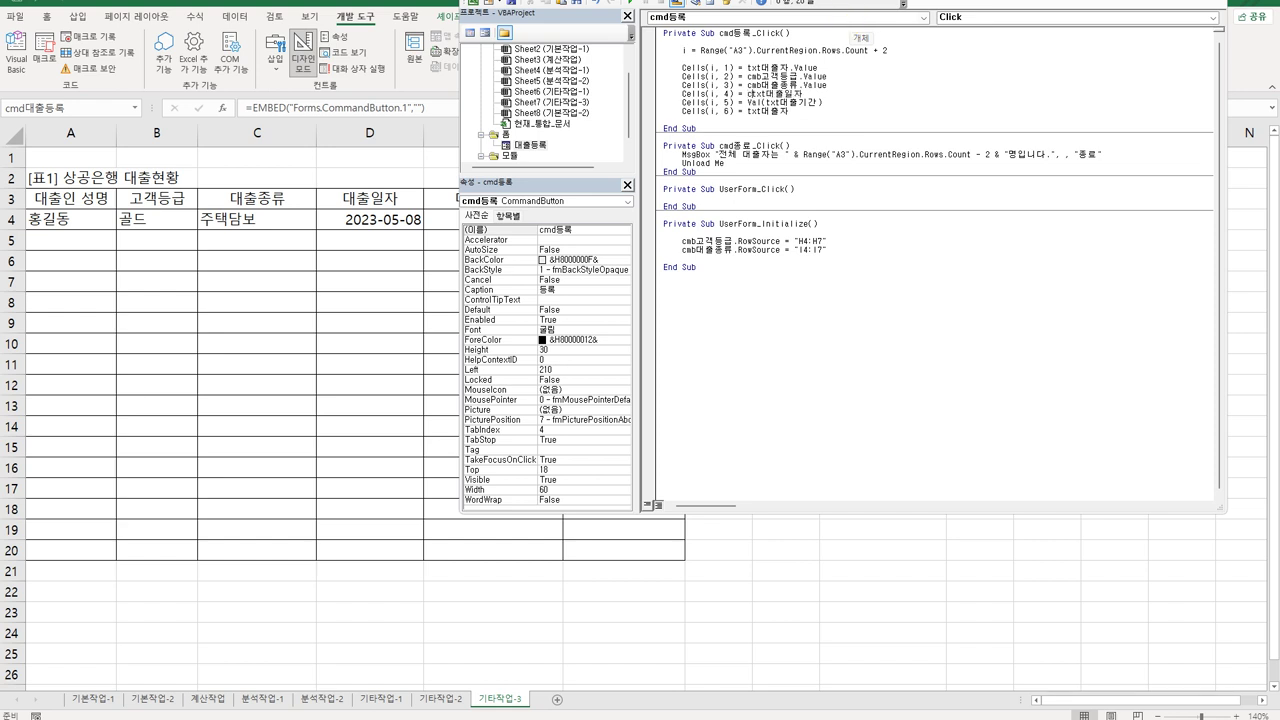
text(date(txt대출일자)
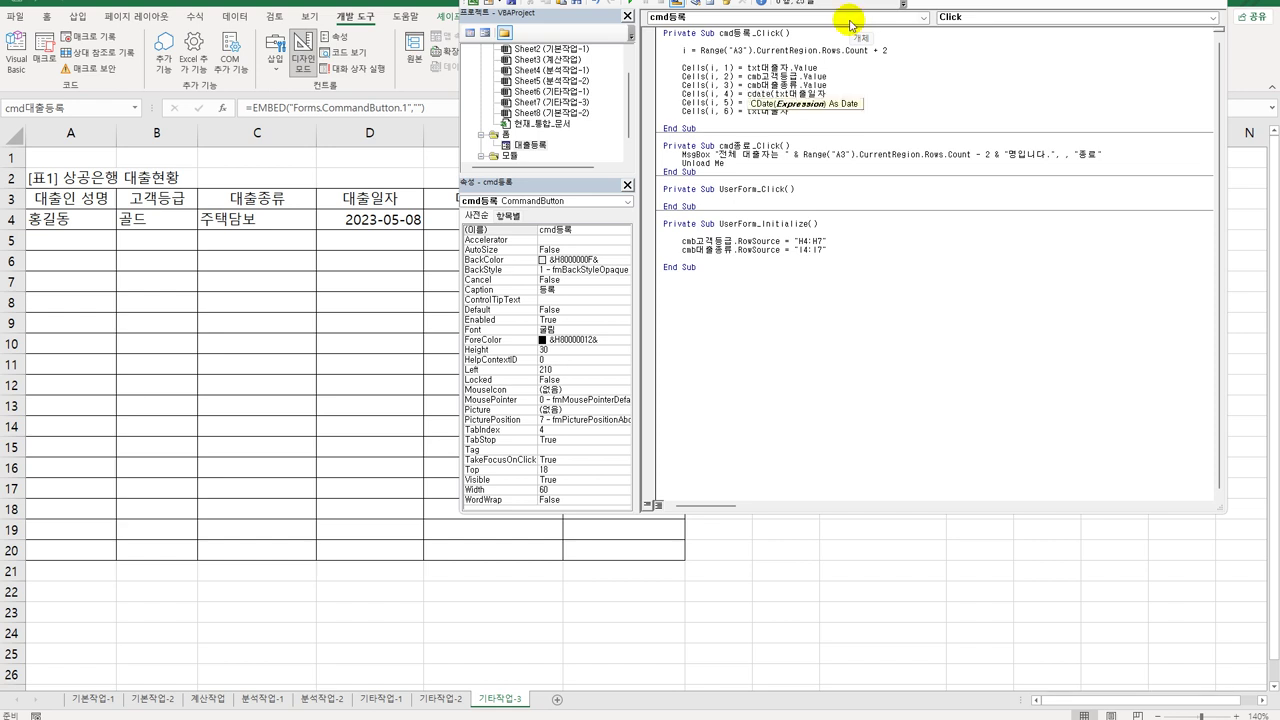
text())
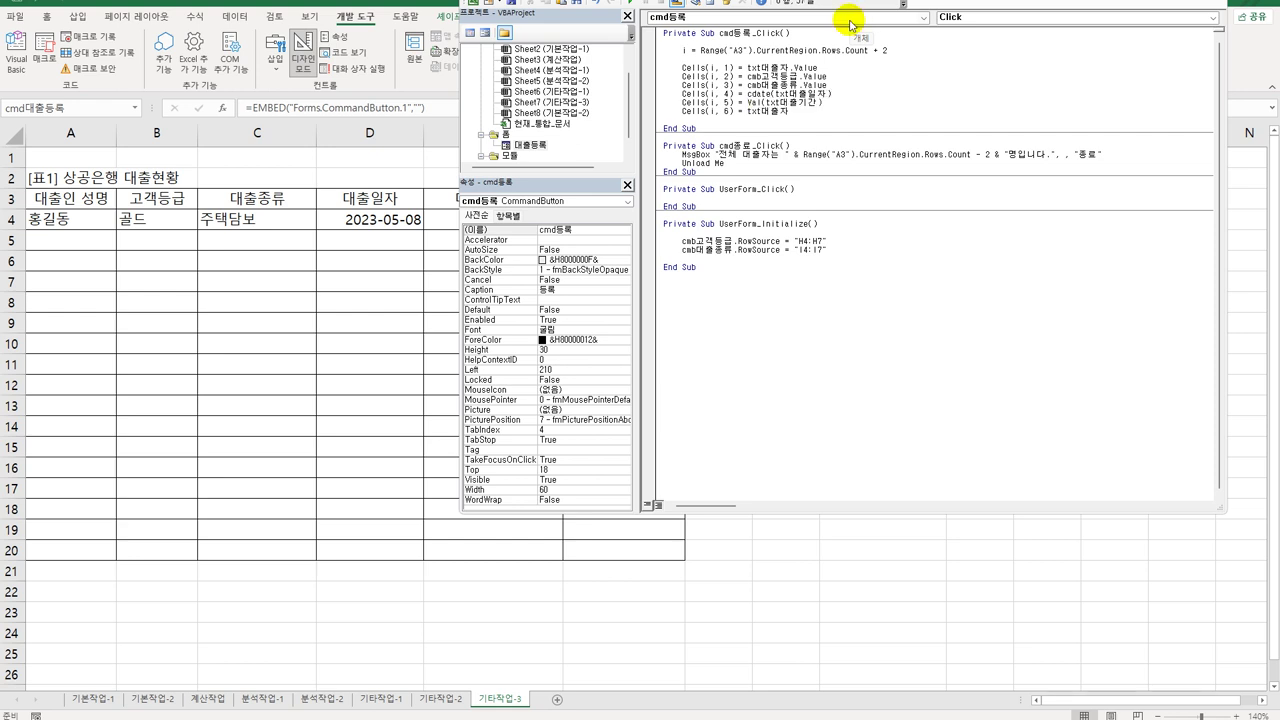
click(810, 118)
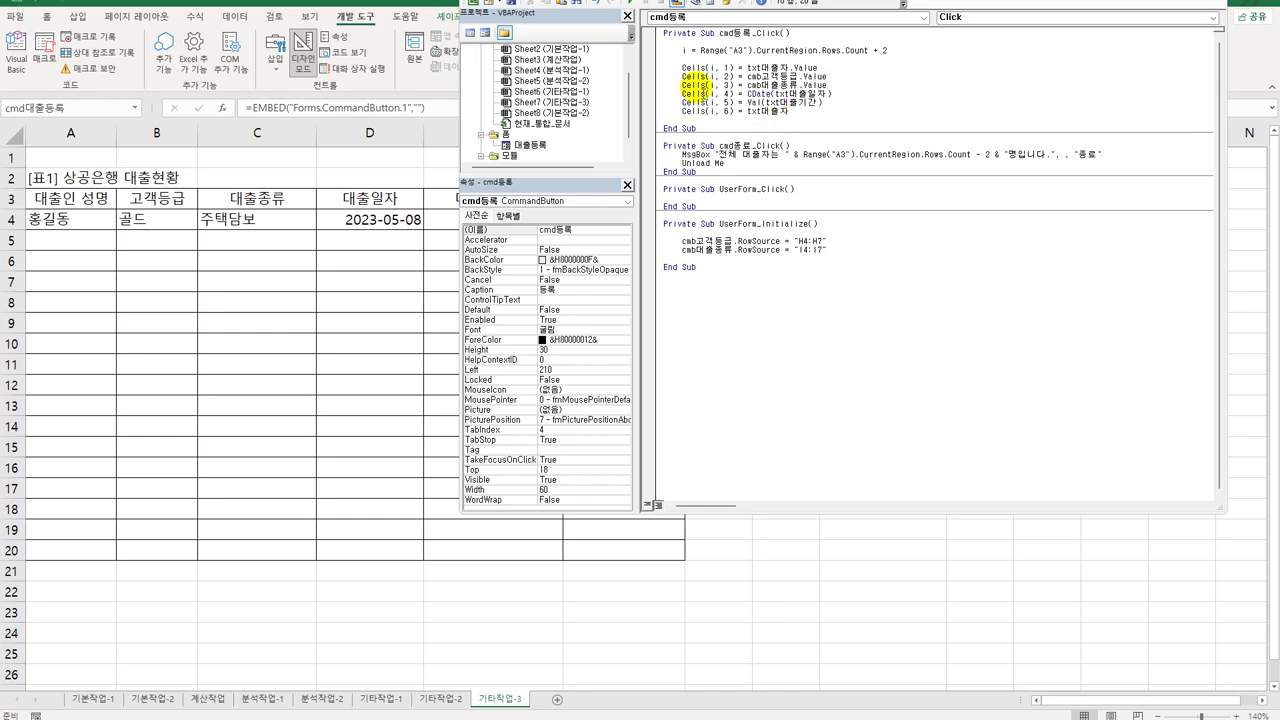
drag(688, 87, 728, 87)
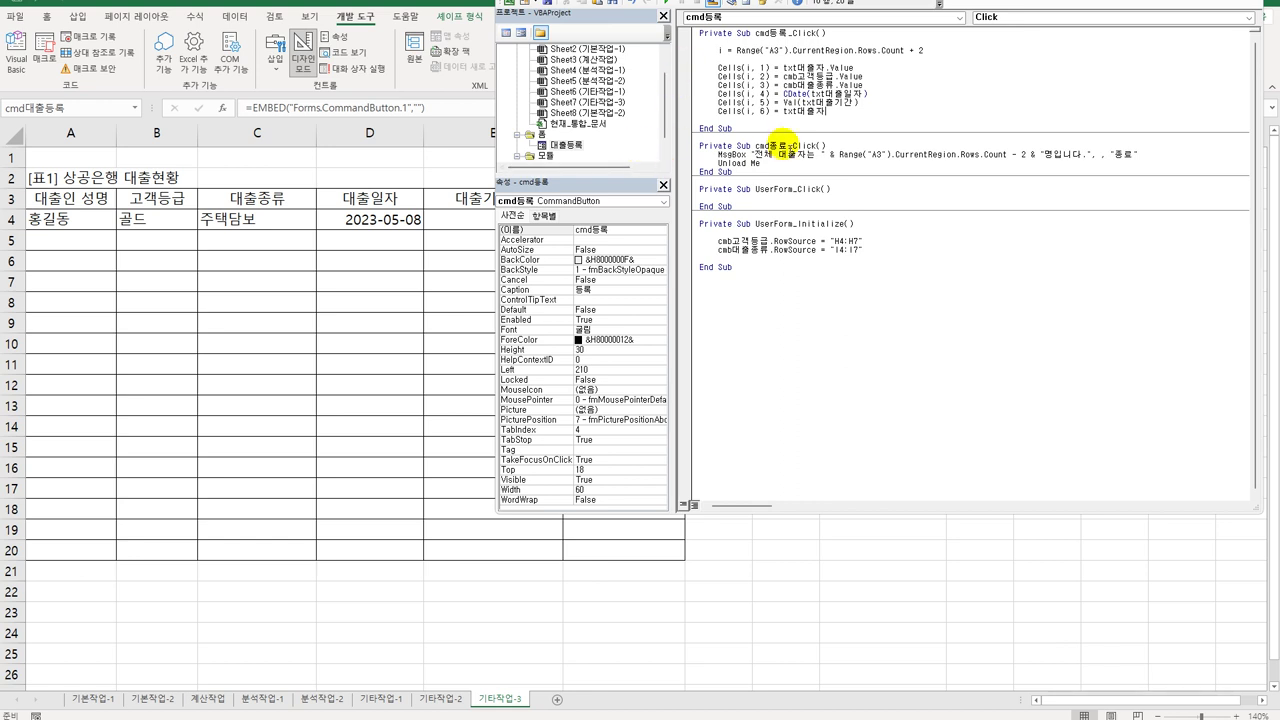
Check the 대출금액 text box's name in the form design and assign Format(txt대출금액.Value,"#,##0원") to Cells(i, 6).
double_click(563, 144)
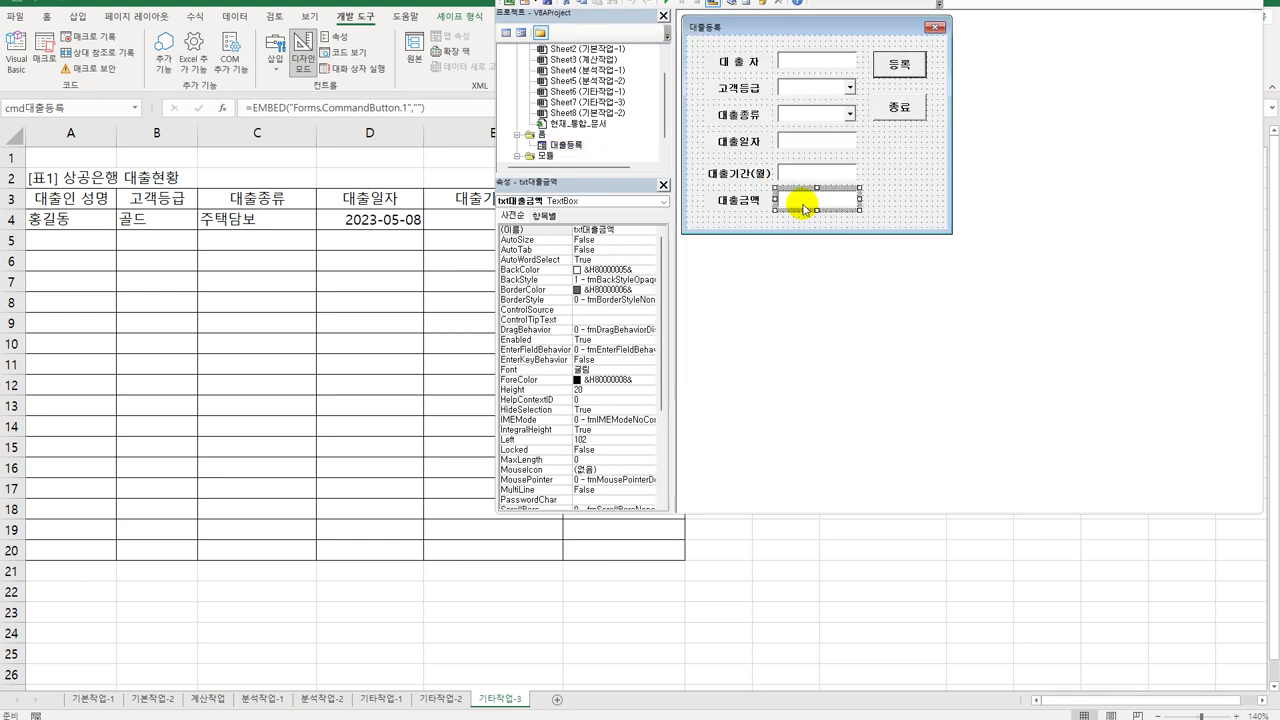
double_click(899, 64)
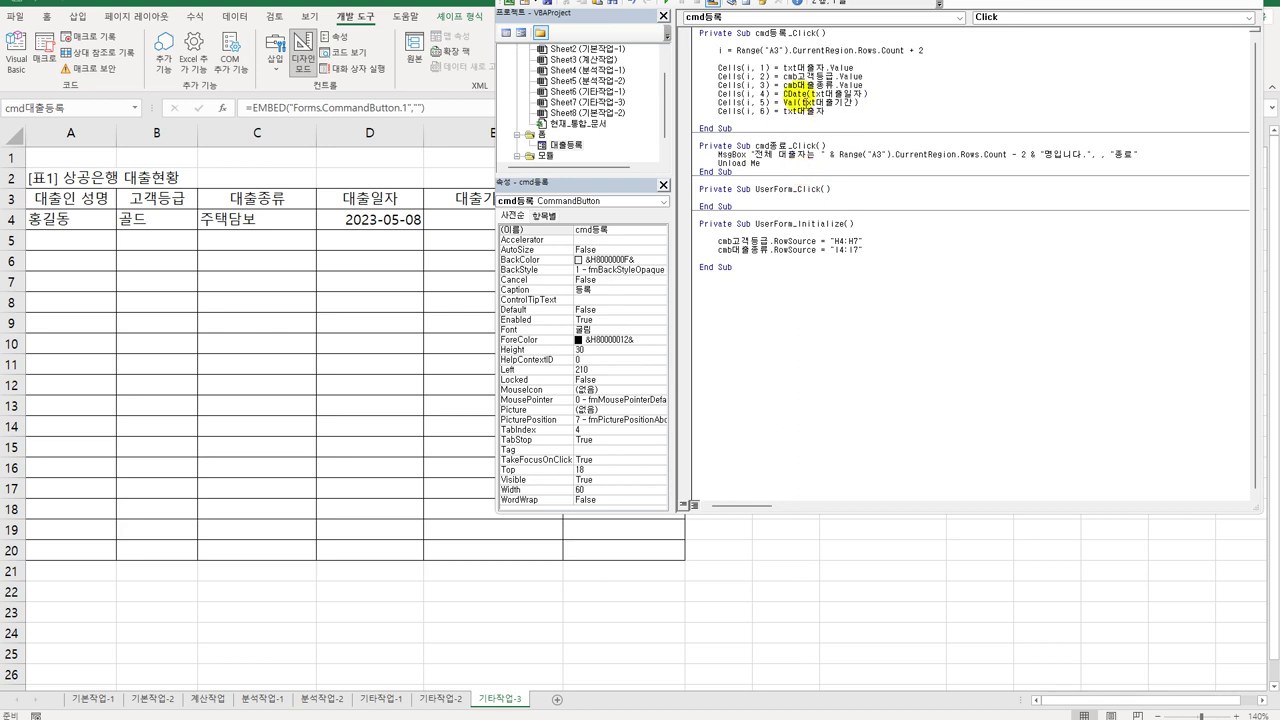
click(787, 111)
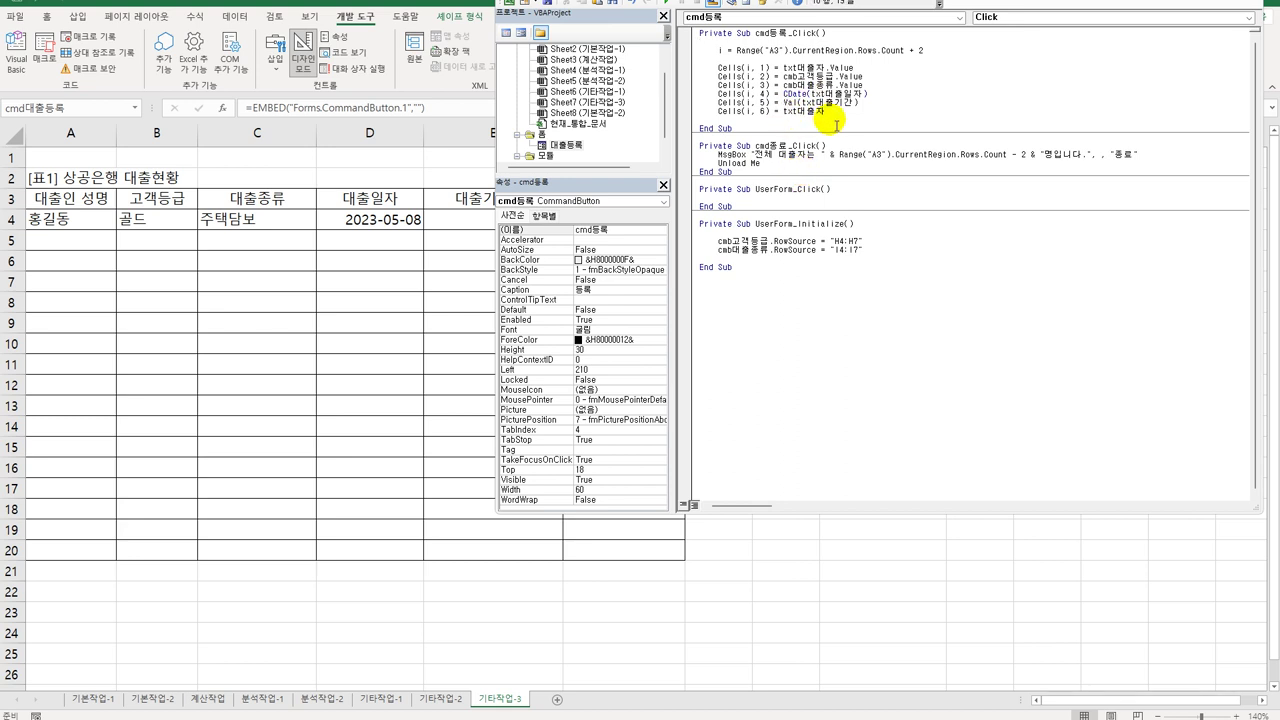
text(Fo)
text(rmat()
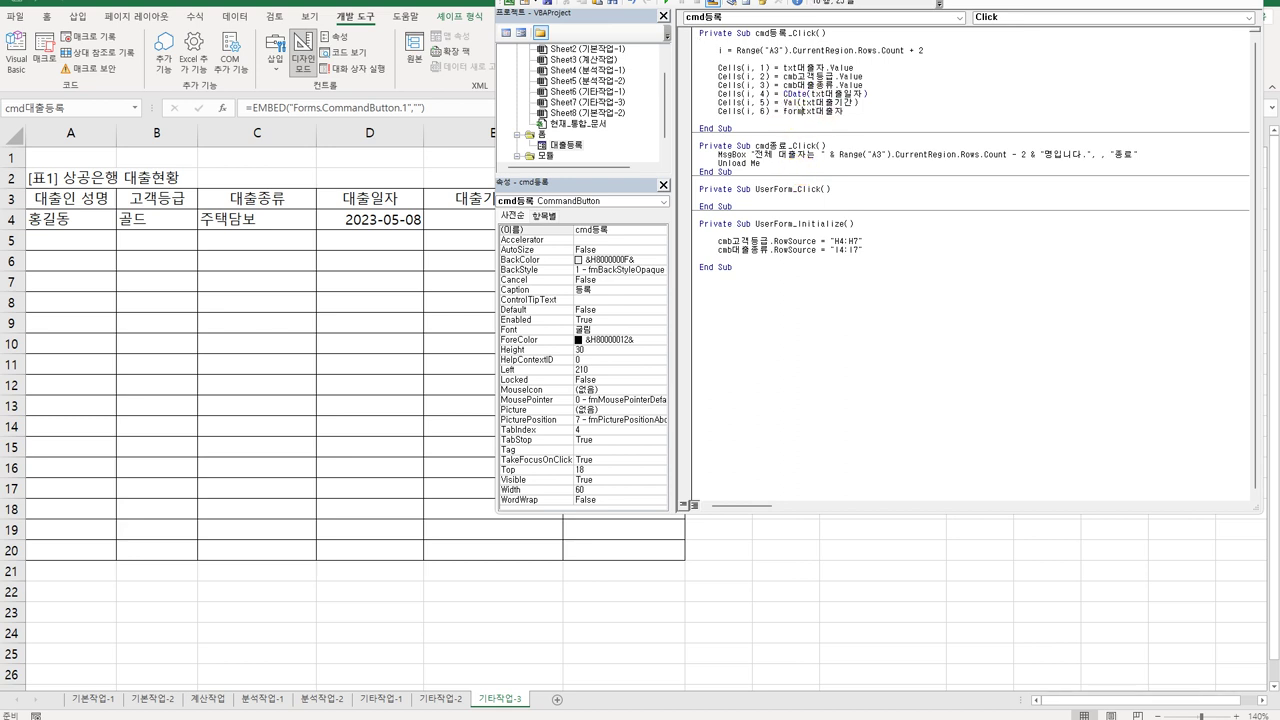
key(End)
key(BackSpace)
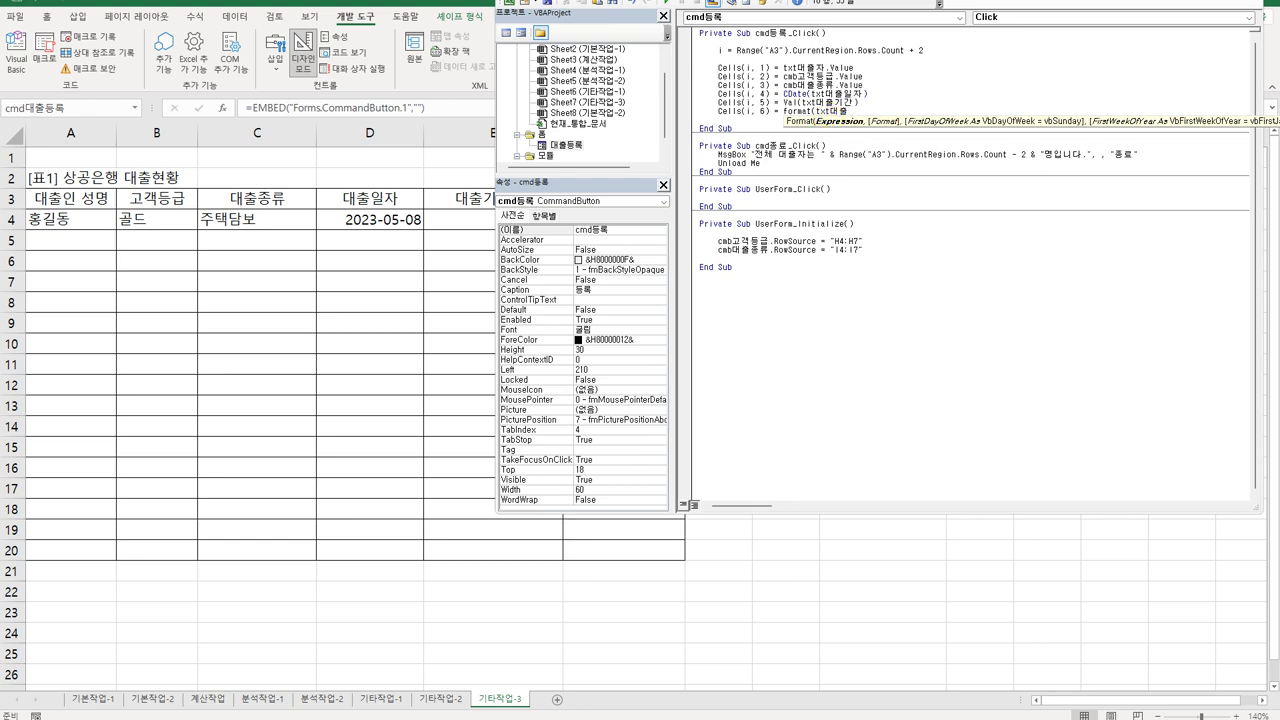
text(ㄱ)
text(금액.va)
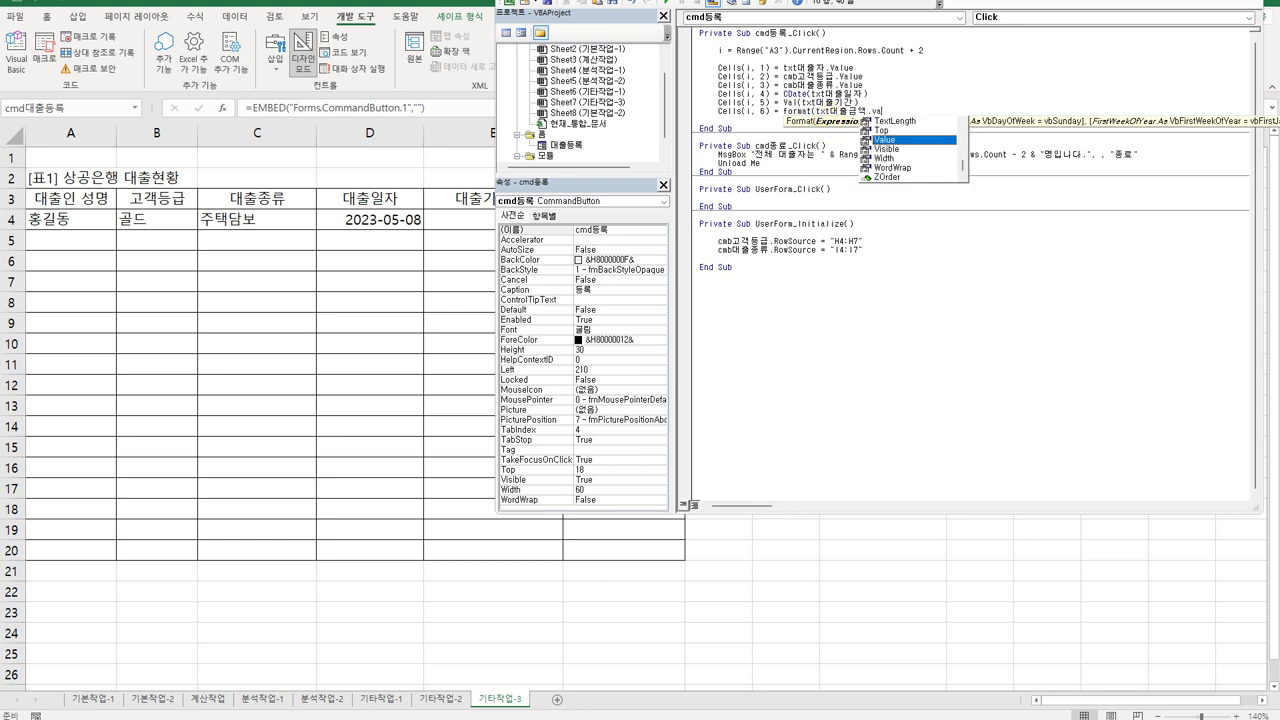
key(Tab)
text(,)
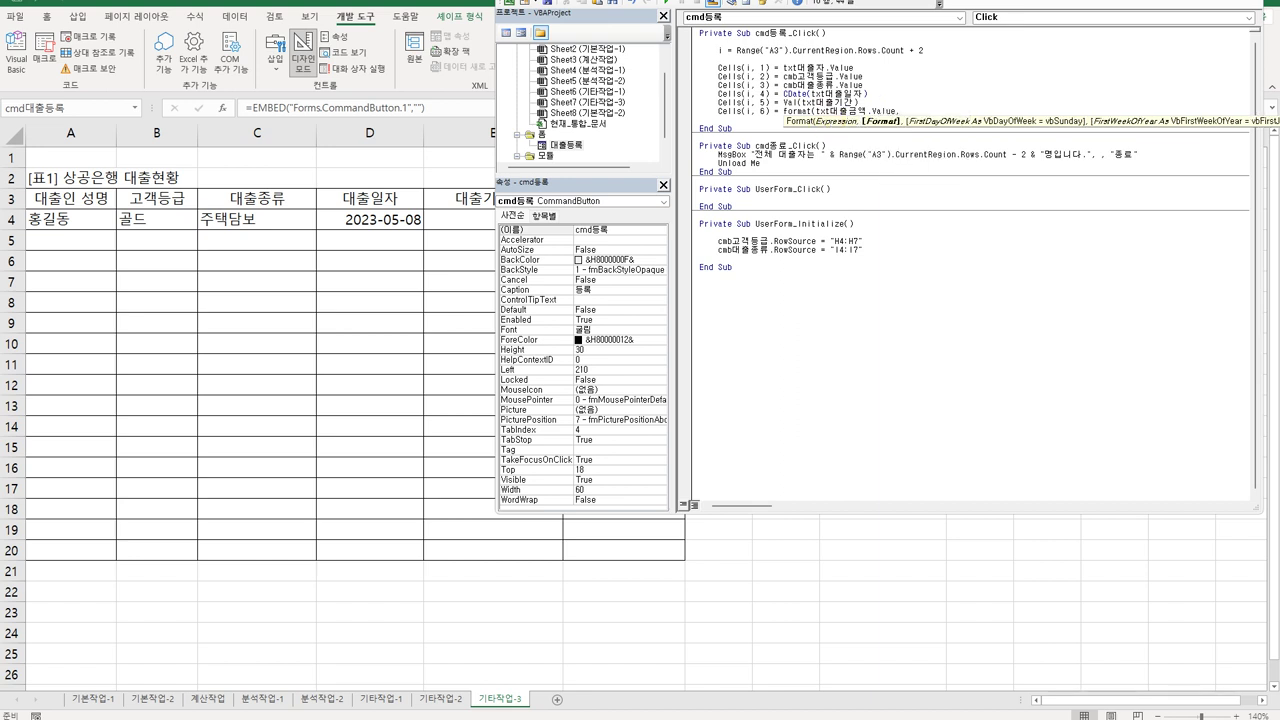
text("#,##0원"))
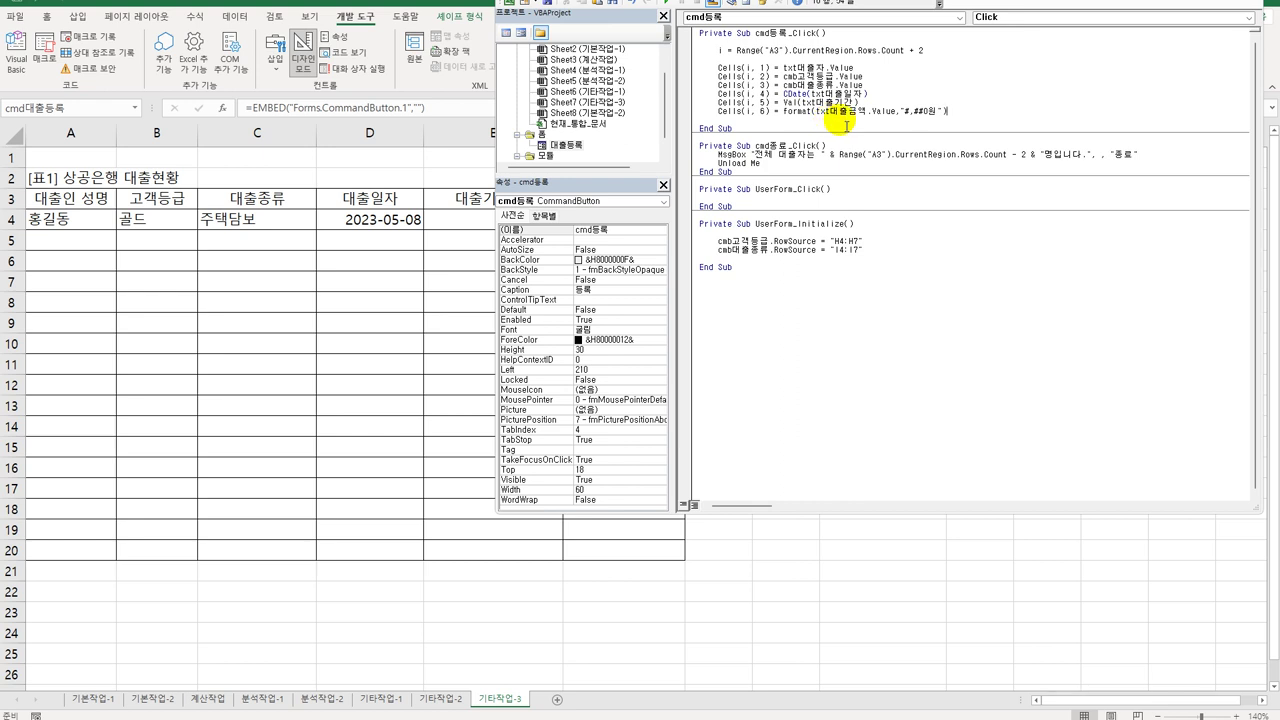
click(874, 260)
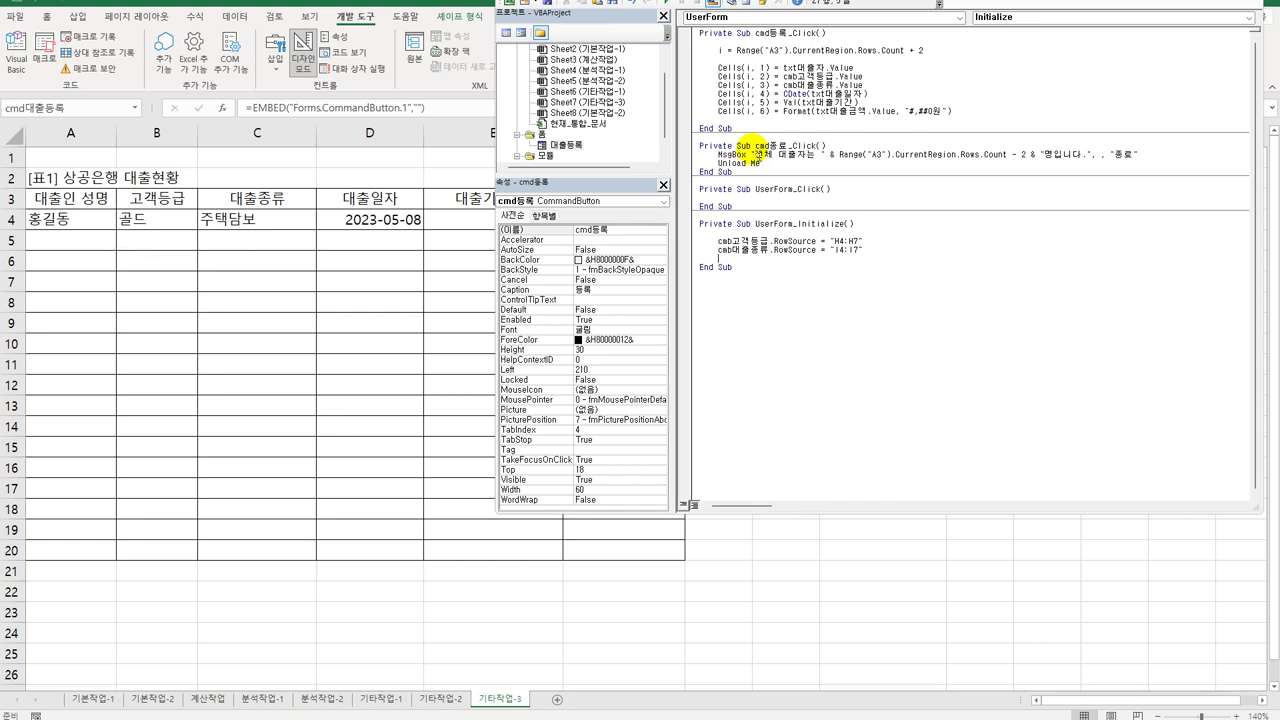
click(848, 82)
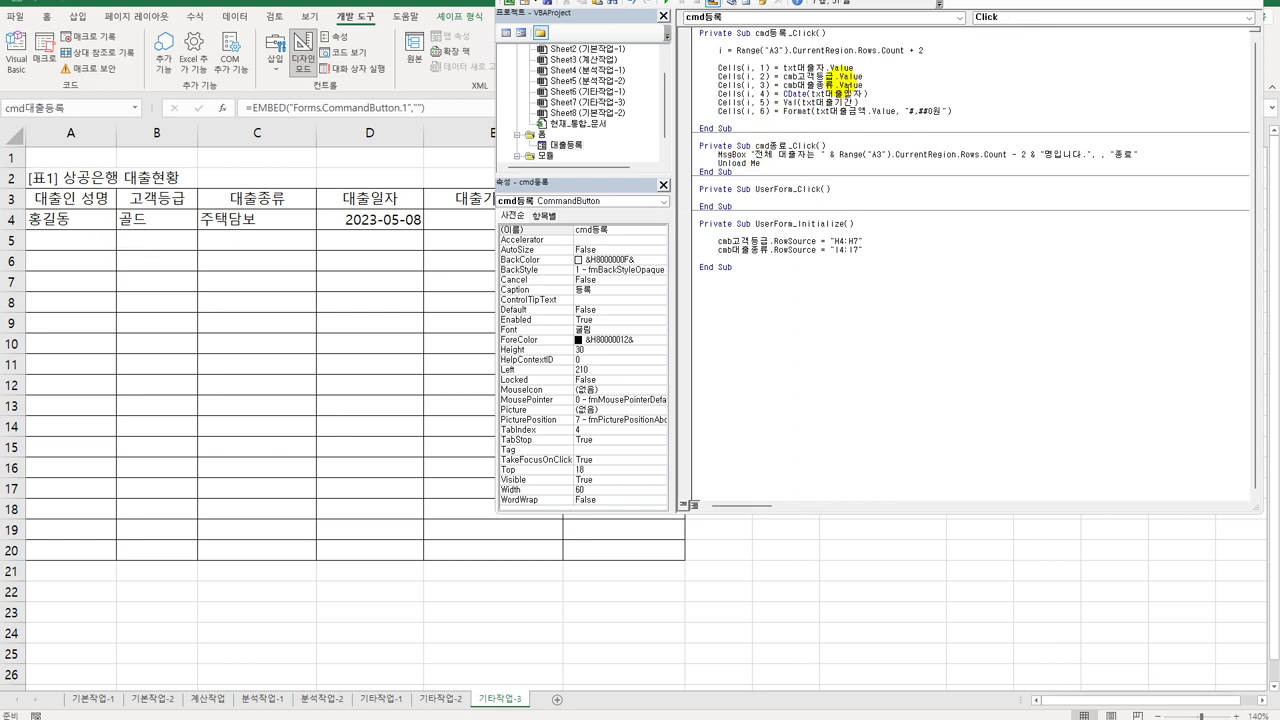
click(913, 121)
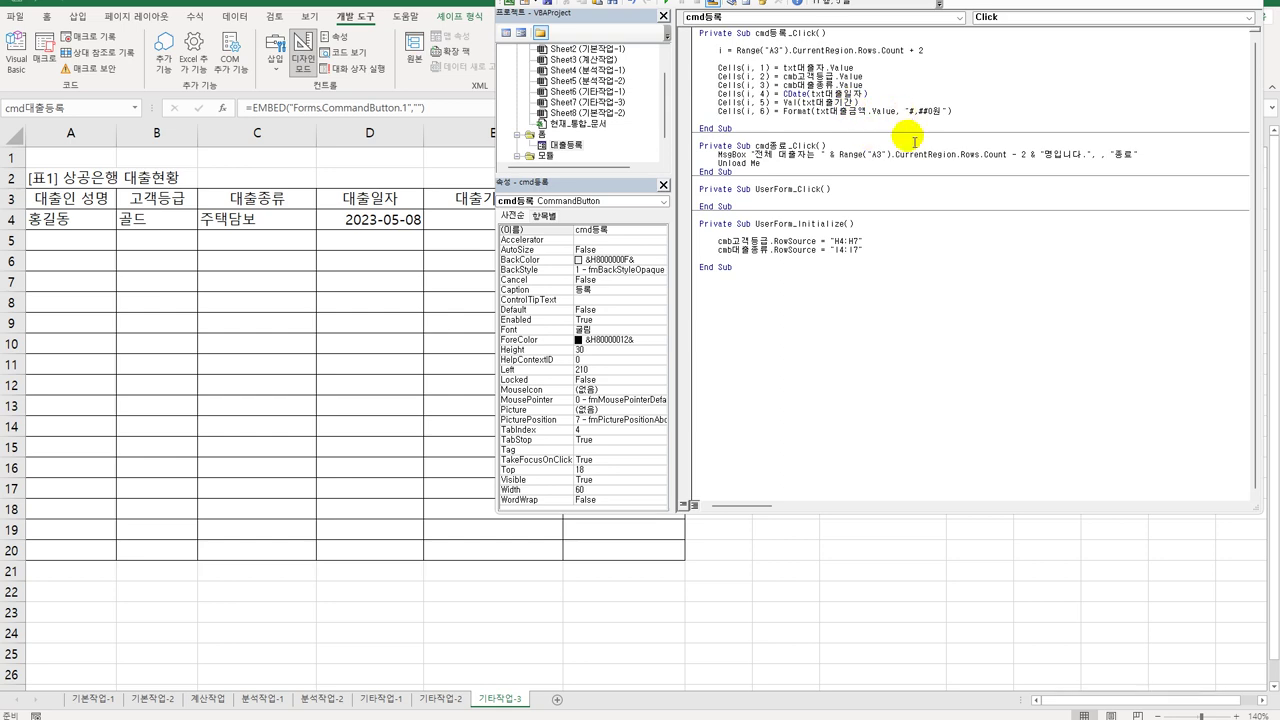
click(892, 236)
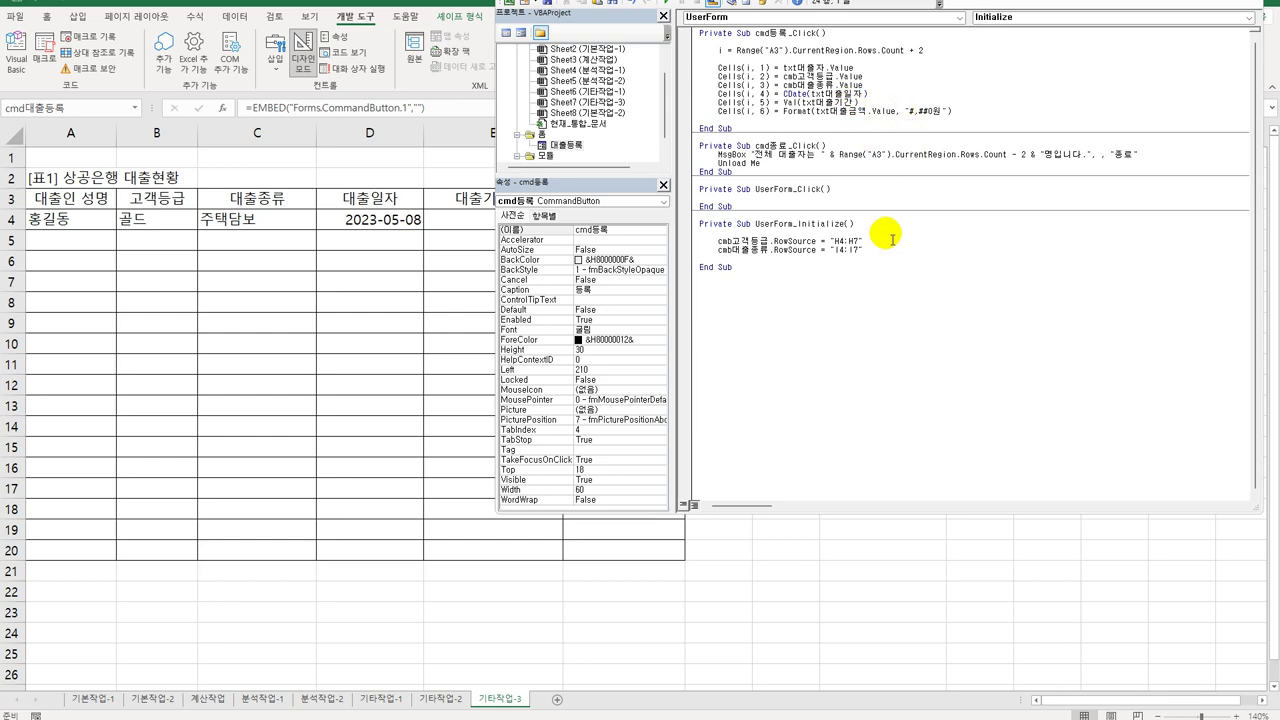
Return to the 기타작업-3 worksheet, turn off design mode and open the 대출등록 form.
click(1173, 2)
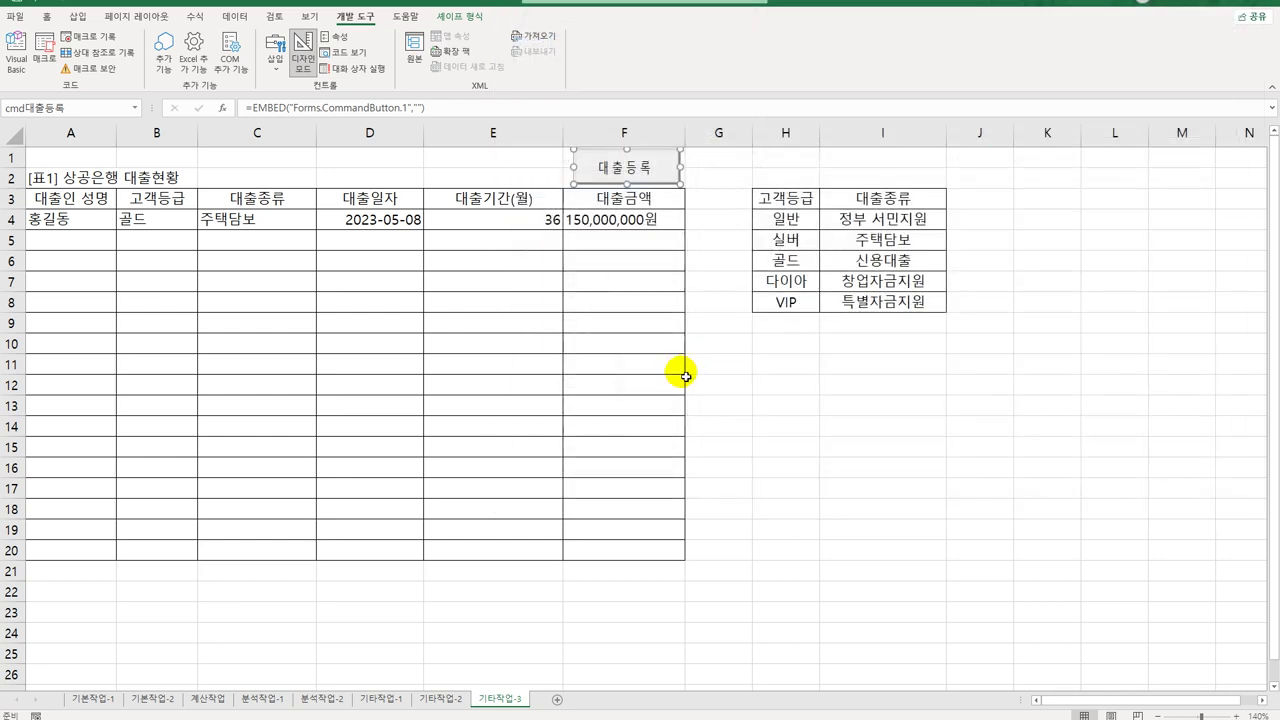
click(302, 58)
click(795, 465)
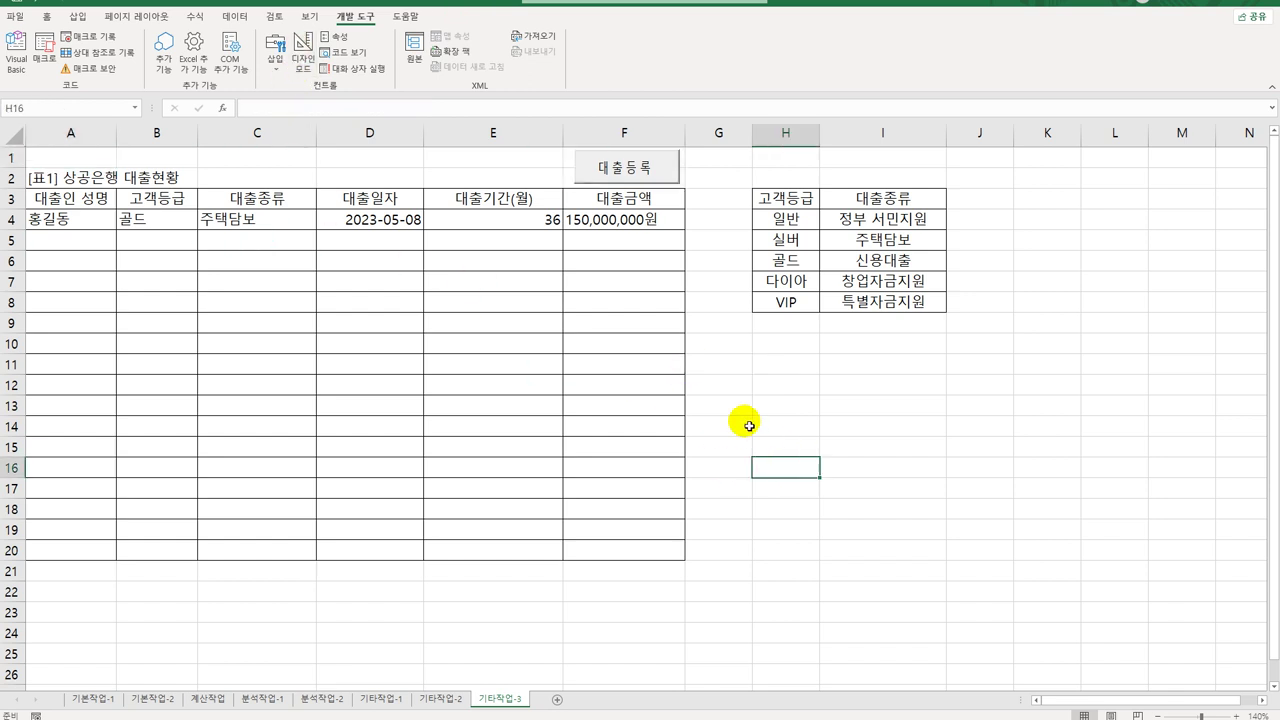
click(657, 171)
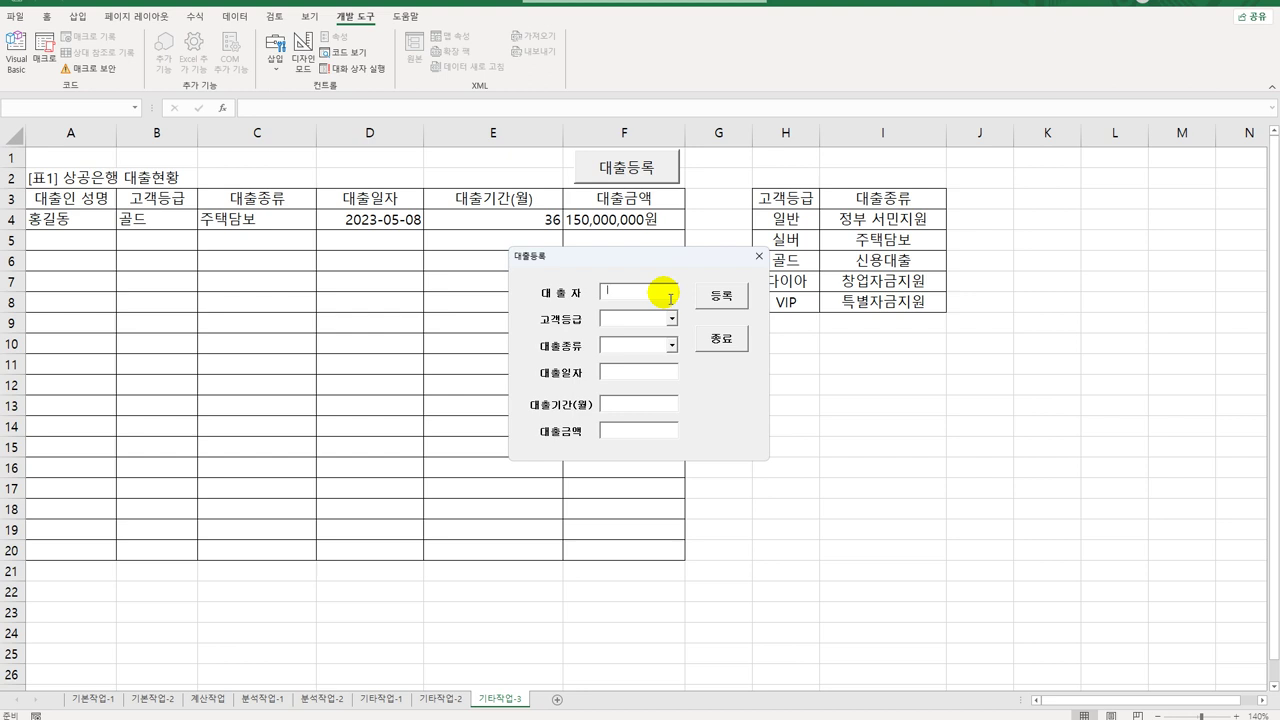
Enter the borrower's name in the form and choose 다이아 as the 고객등급 and 신용대출 as the 대출종류.
text(강호동)
key(Tab)
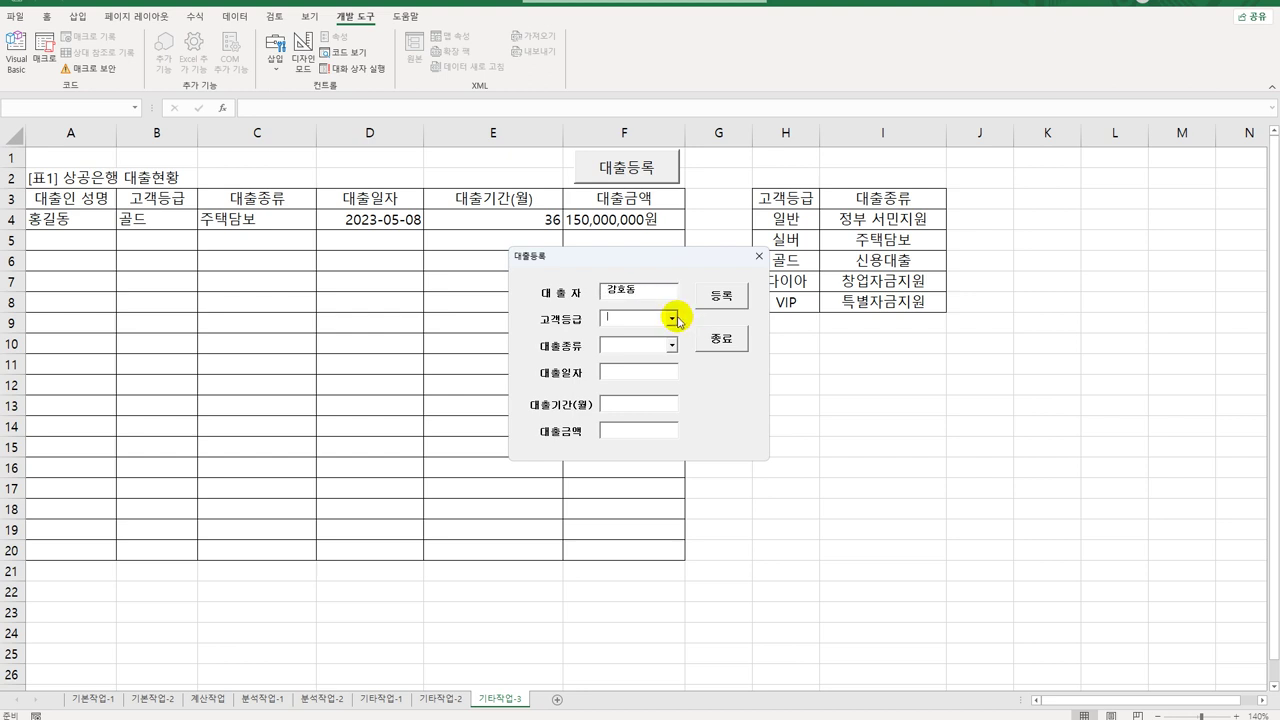
click(672, 318)
click(646, 366)
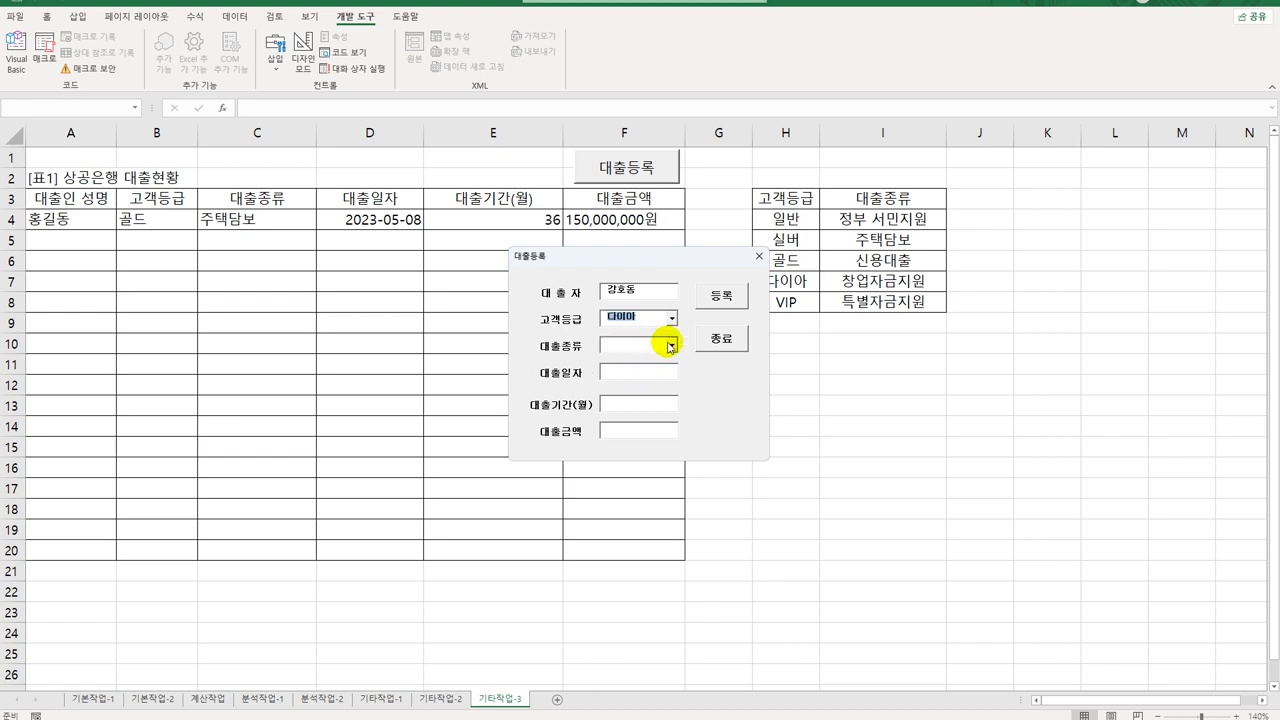
click(672, 345)
click(648, 385)
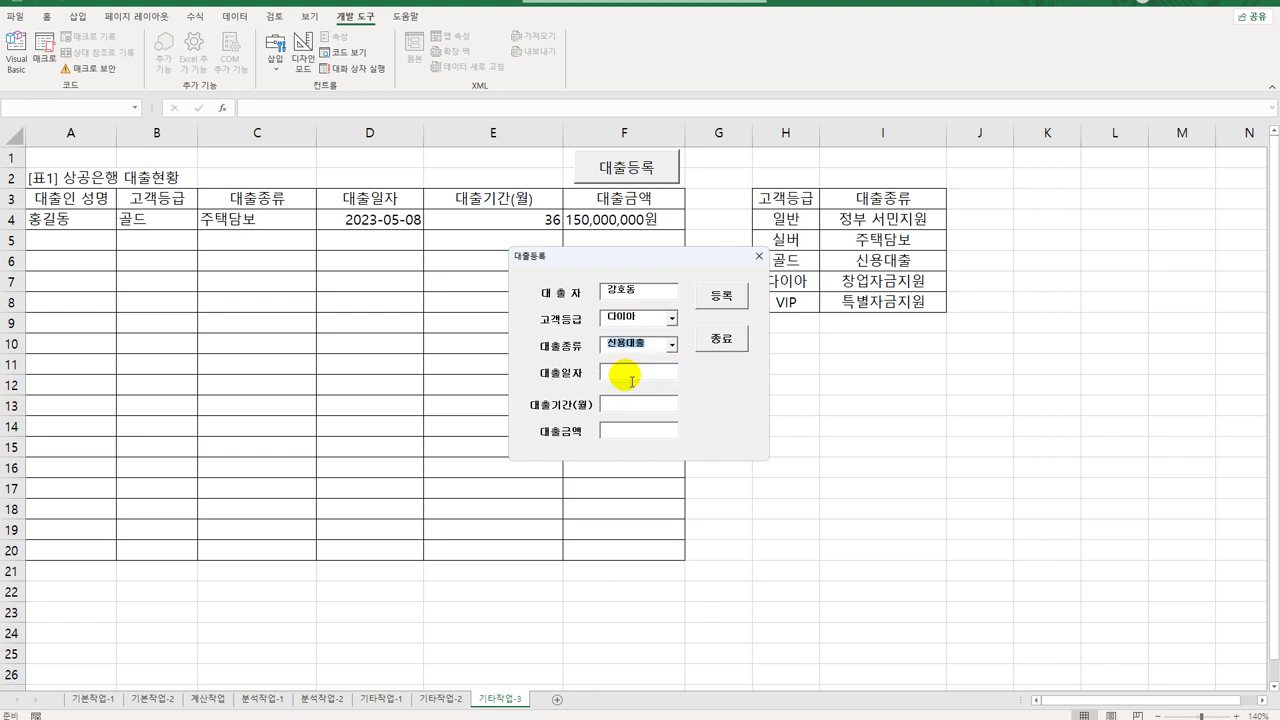
Enter 대출일자 2024-10-10, 대출기간(월) 24 and 대출금액 18000000, and register the loan.
click(635, 371)
text(2025)
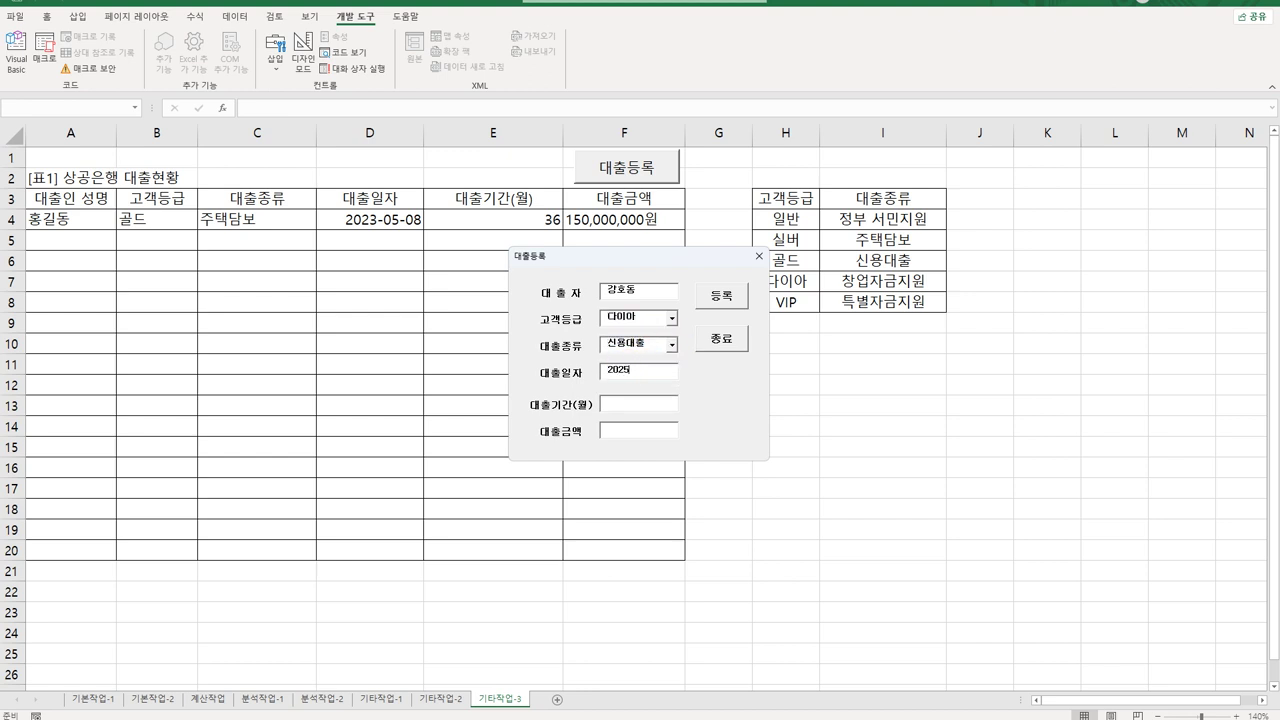
key(BackSpace)
text(4-10-10)
click(638, 405)
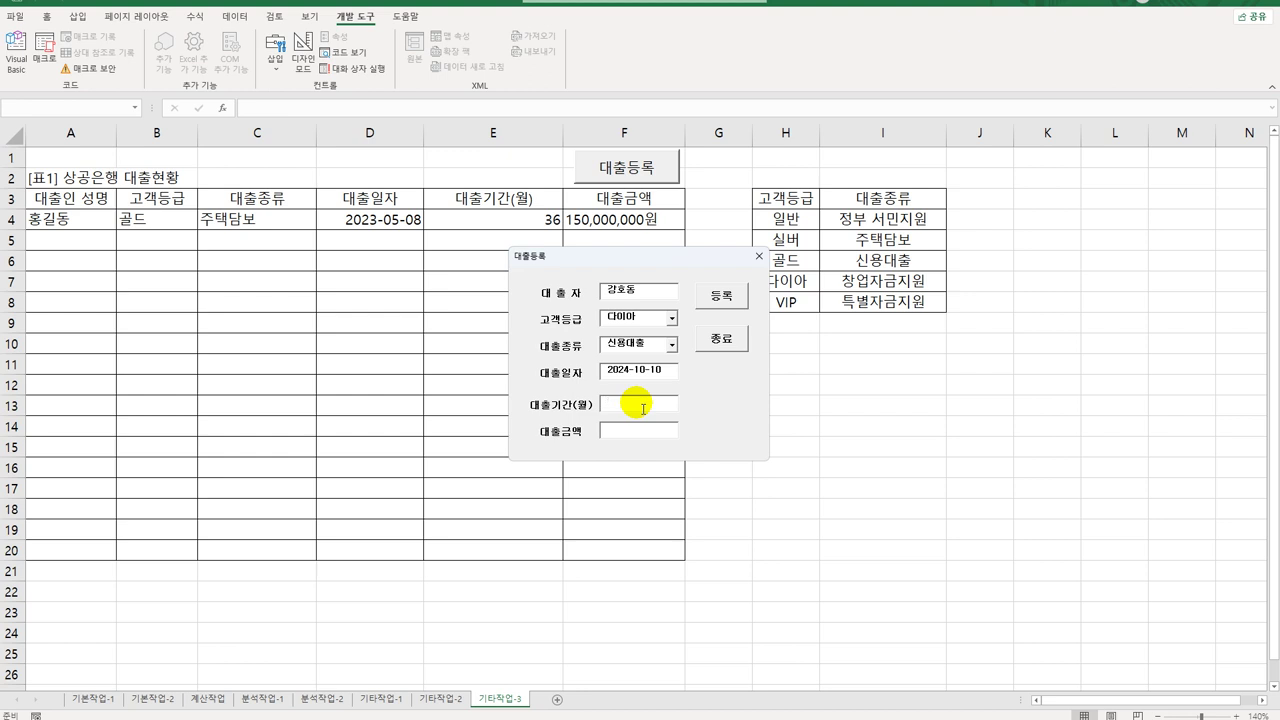
text(24)
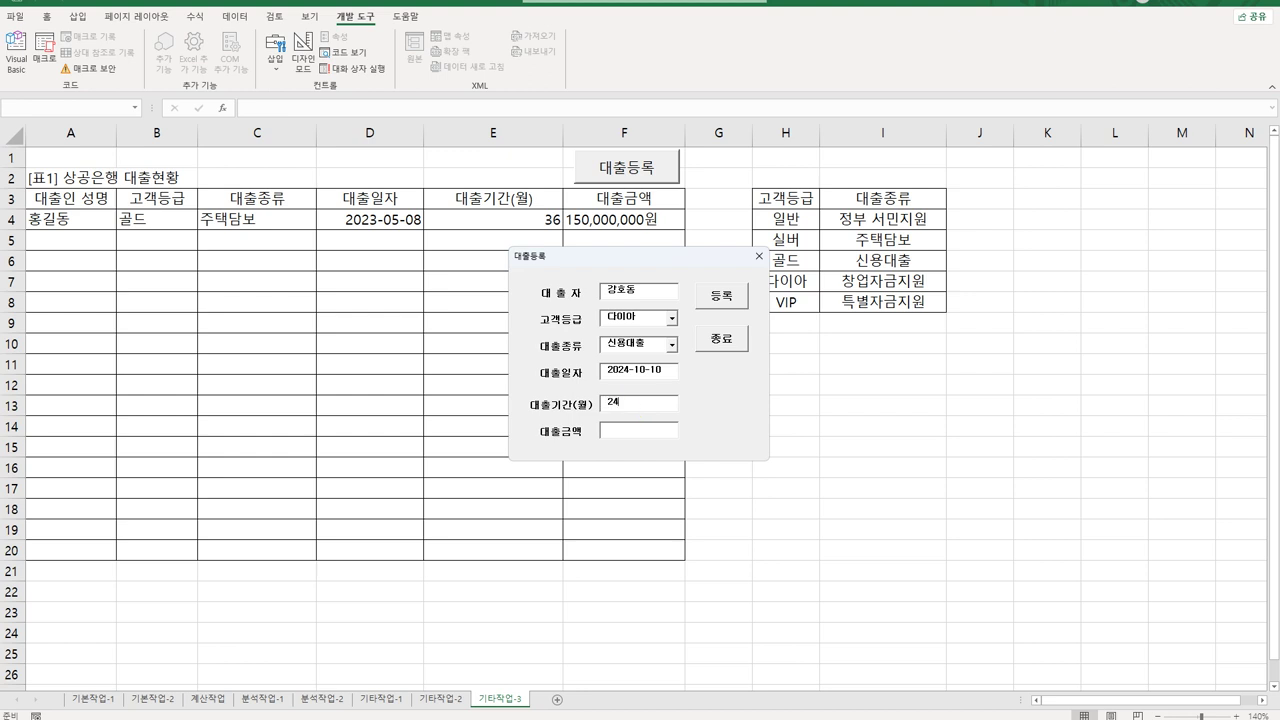
click(641, 425)
text(18000)
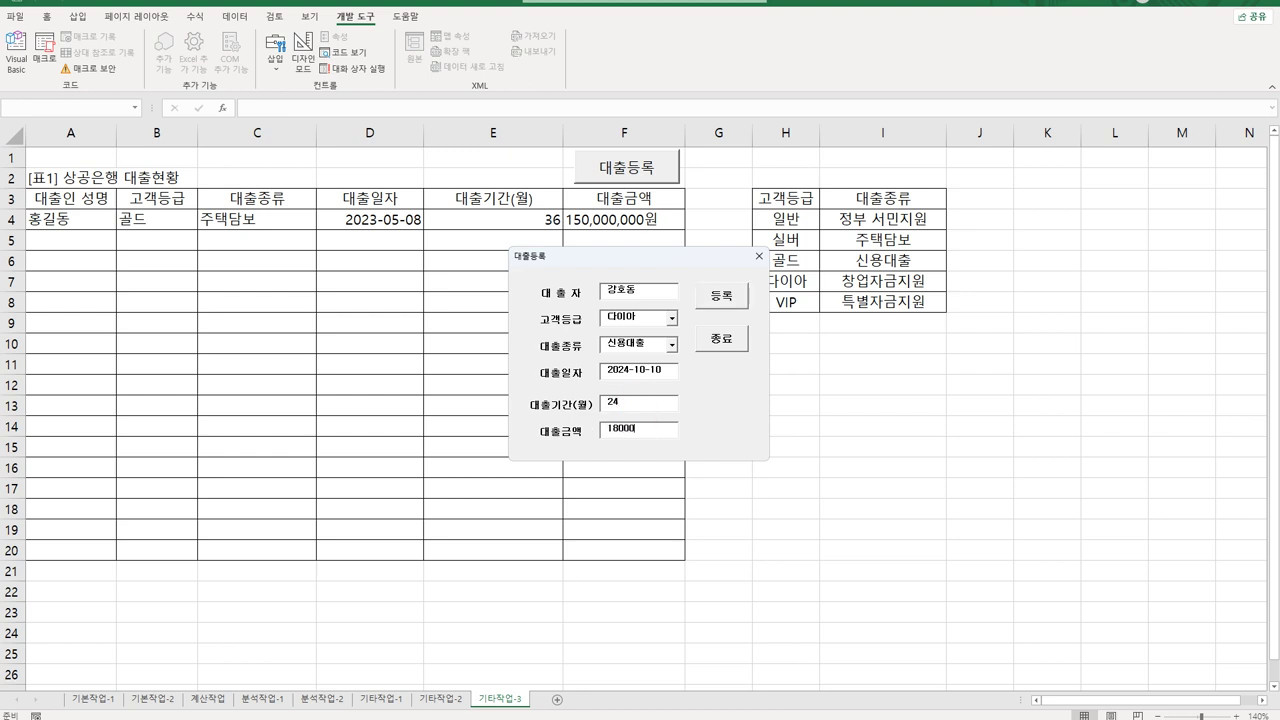
text(000)
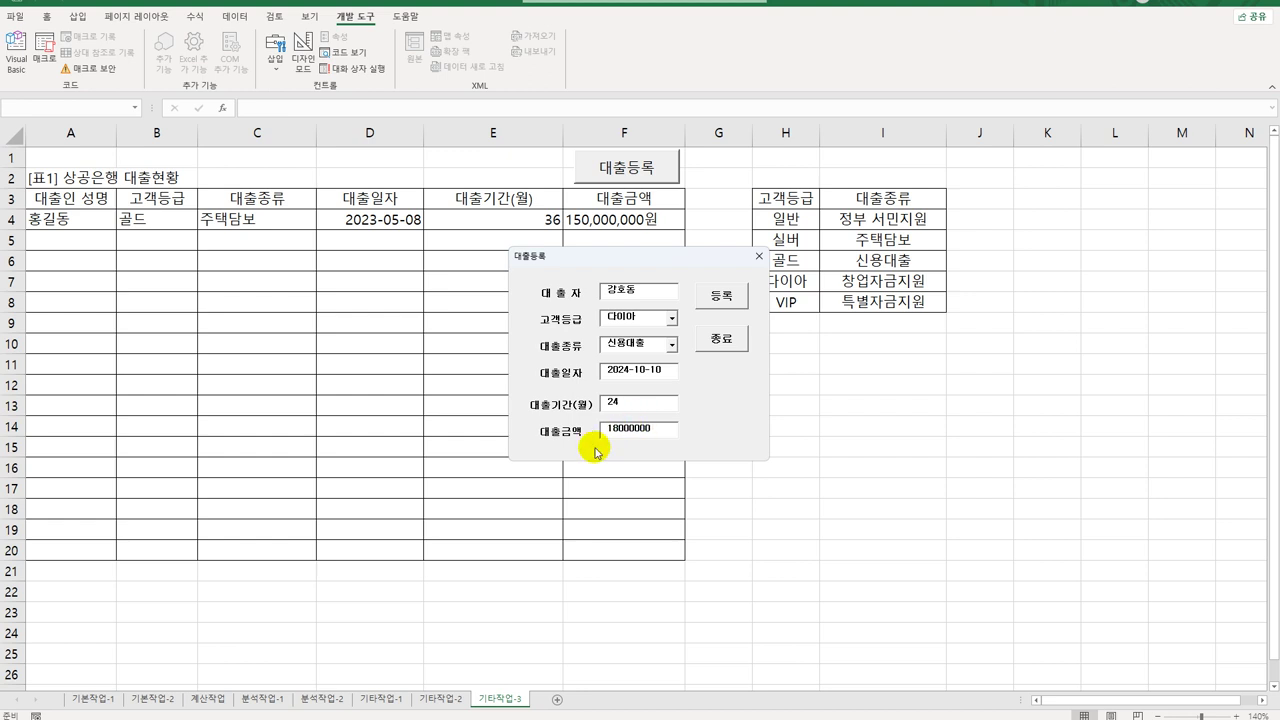
click(717, 296)
Move the 대출등록 form clear of the table's filled rows, then exit it with its 종료 command and dismiss the message.
drag(651, 257, 460, 330)
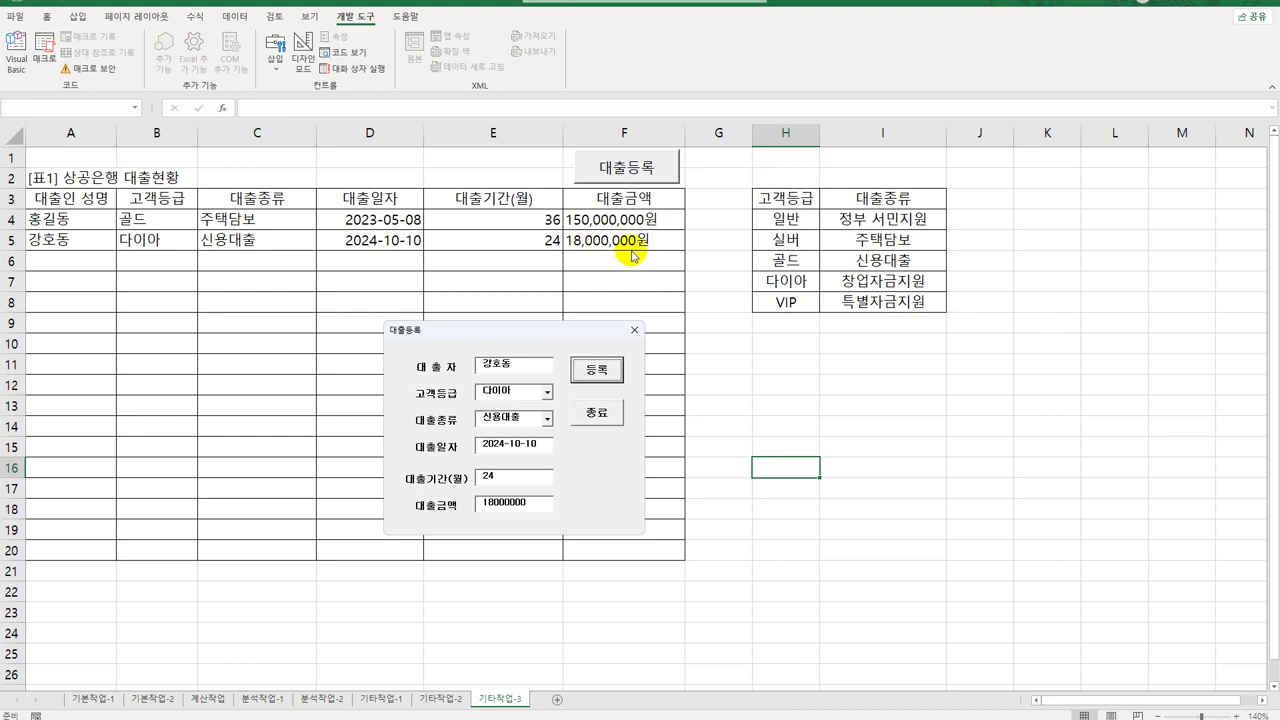
click(597, 412)
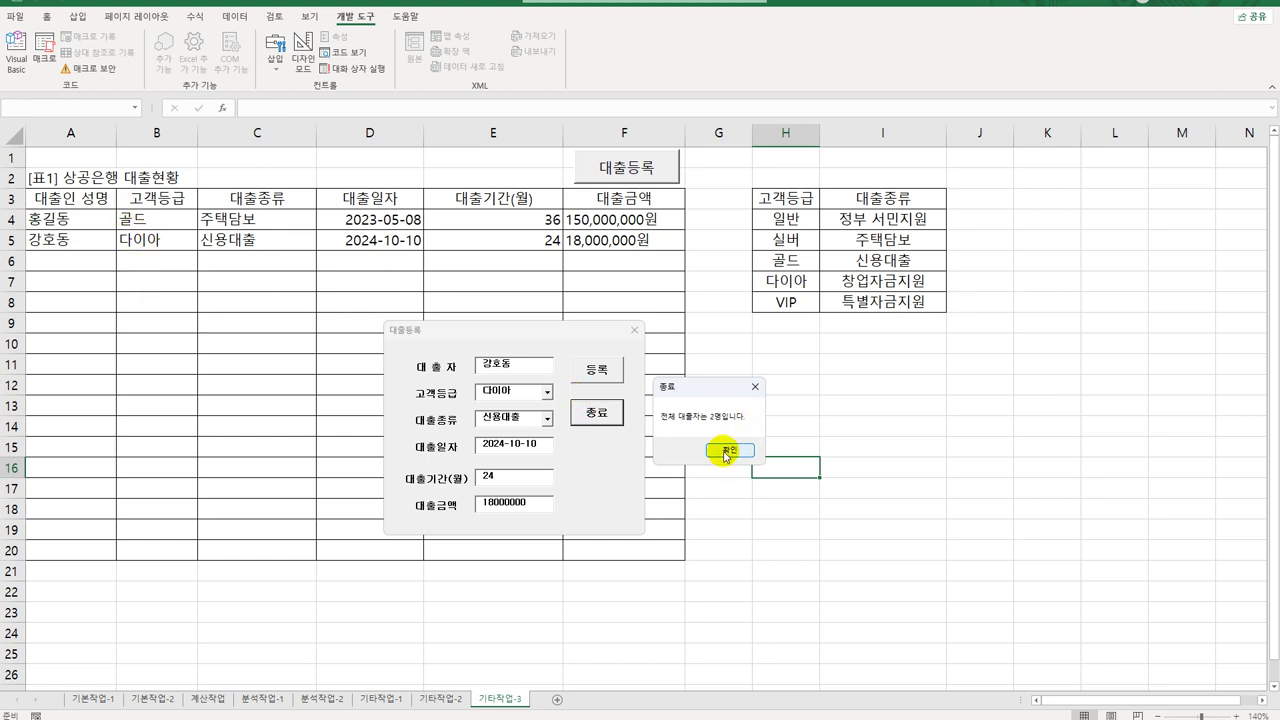
click(727, 452)
click(791, 446)
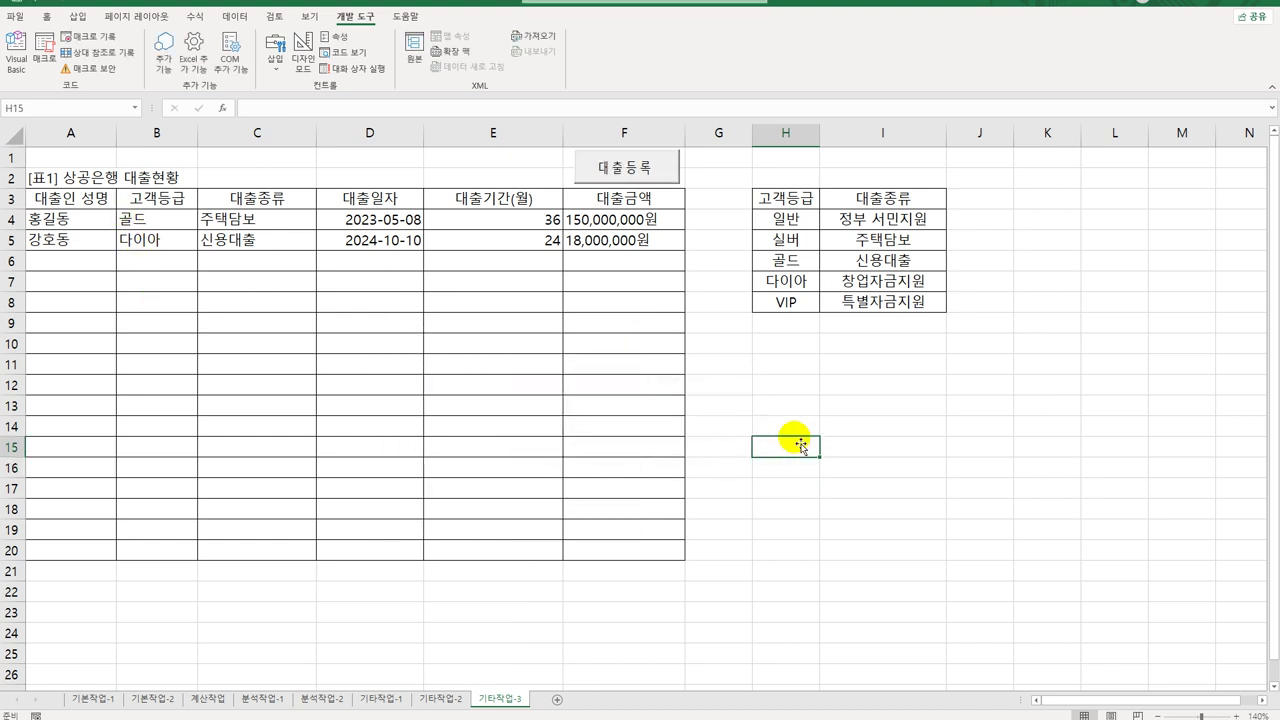